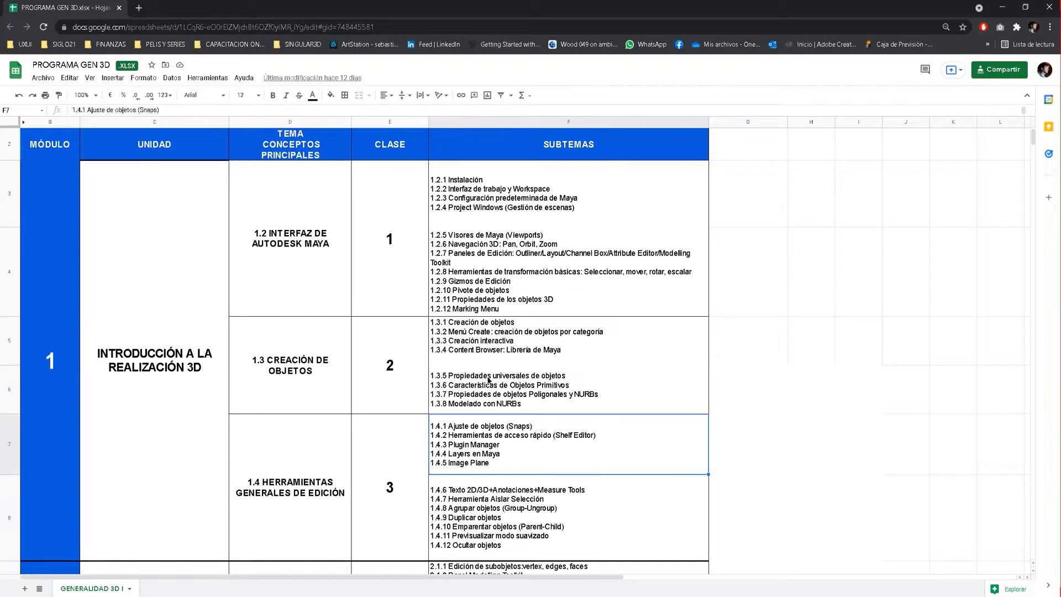
Examine the SUBTEMAS cells for classes 1 to 3 of the course programme sheet.
{"action": "left_click", "coordinate": [486, 382]}
{"action": "left_click", "coordinate": [485, 462]}
{"action": "left_click", "coordinate": [489, 507]}
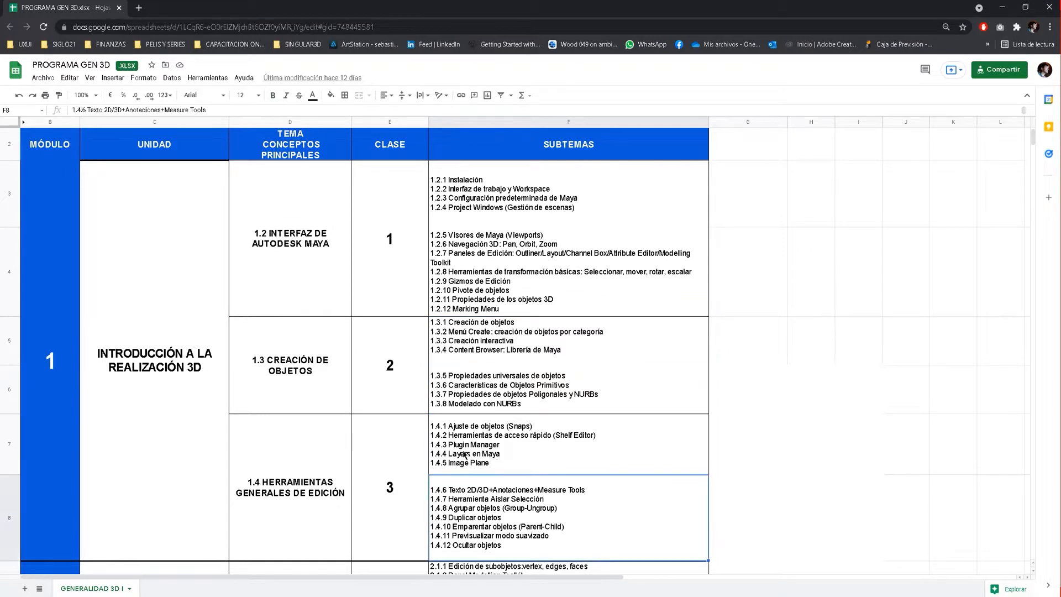
{"action": "left_click", "coordinate": [464, 450]}
{"action": "left_click", "coordinate": [463, 383]}
{"action": "left_click", "coordinate": [465, 350]}
{"action": "left_click", "coordinate": [478, 300]}
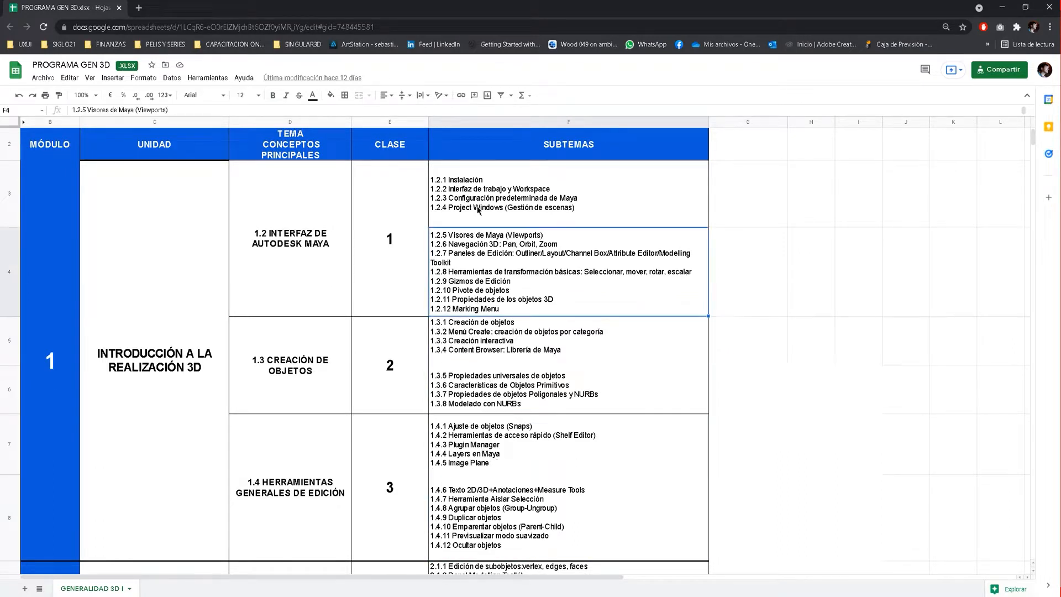
{"action": "left_click", "coordinate": [479, 209]}
{"action": "left_click", "coordinate": [496, 298]}
{"action": "left_click", "coordinate": [468, 335]}
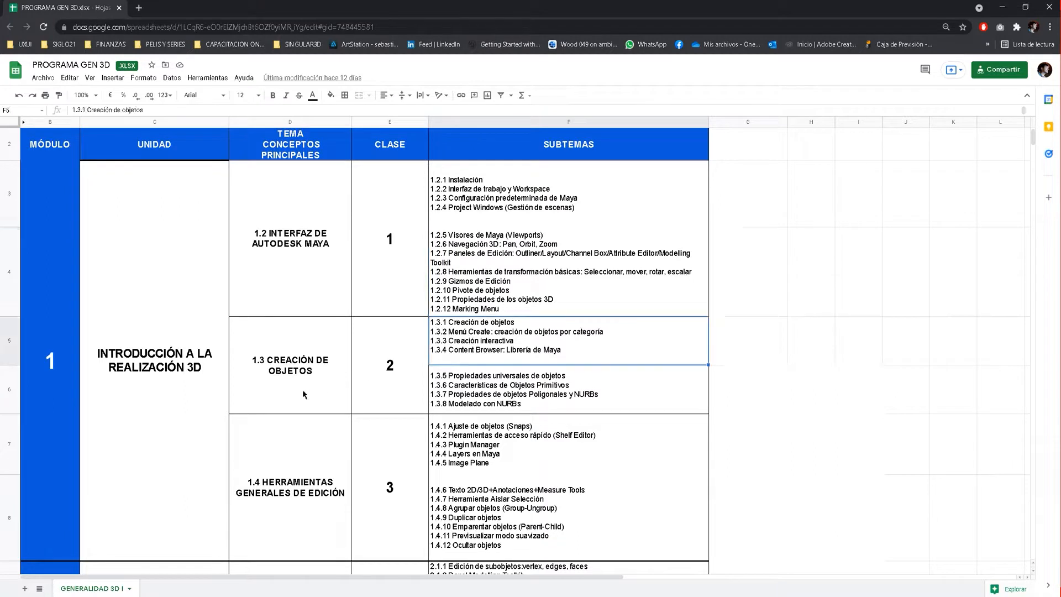
{"action": "left_click", "coordinate": [456, 395]}
{"action": "left_click", "coordinate": [464, 445]}
{"action": "left_click", "coordinate": [472, 508]}
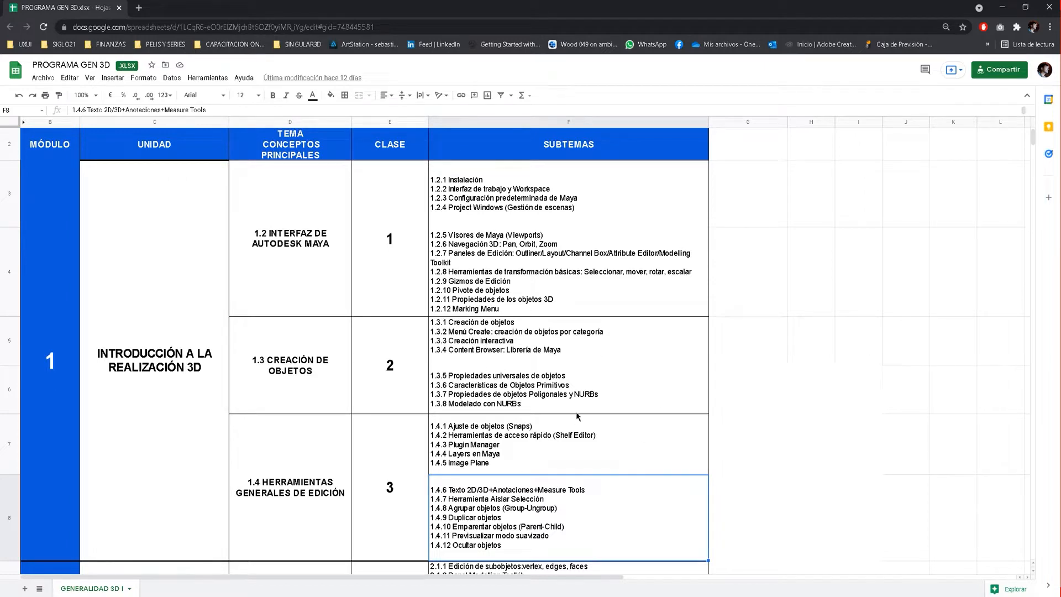
{"action": "scroll", "coordinate": [442, 287], "scroll_direction": "down", "scroll_amount": 1}
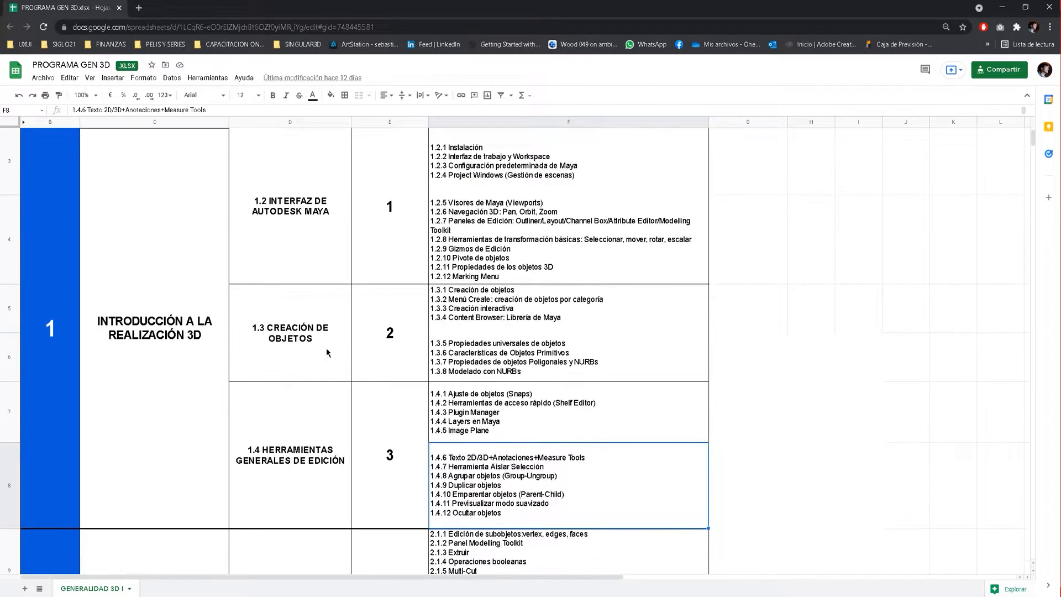
{"action": "scroll", "coordinate": [547, 229], "scroll_direction": "up", "scroll_amount": 1}
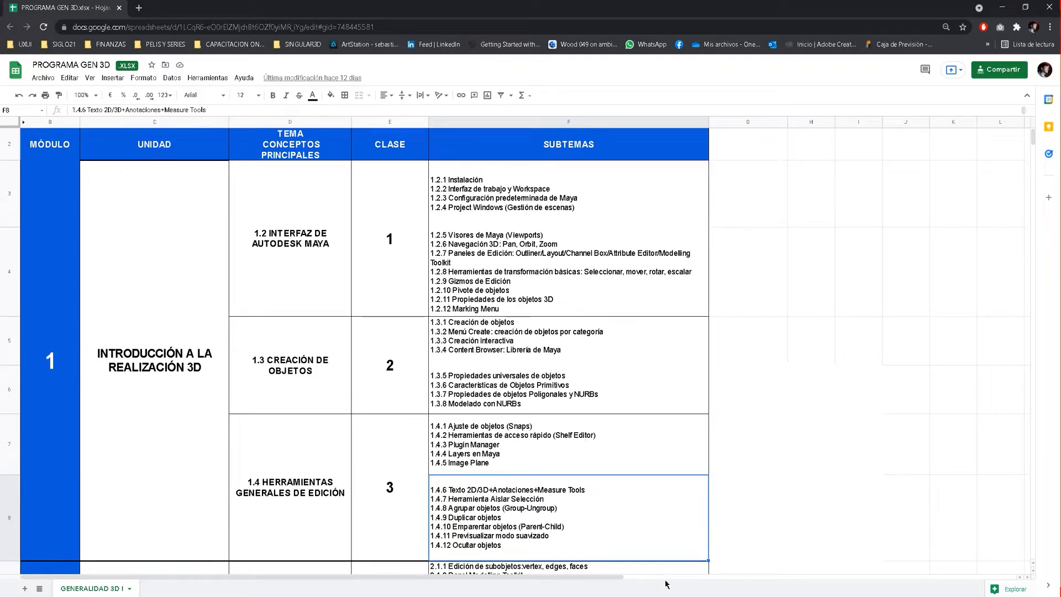
Bring up the api1.png arcade reference image in Photos, enlarge its window and position it over the spreadsheet for viewing.
{"action": "mouse_move", "coordinate": [631, 587]}
{"action": "left_click", "coordinate": [631, 539]}
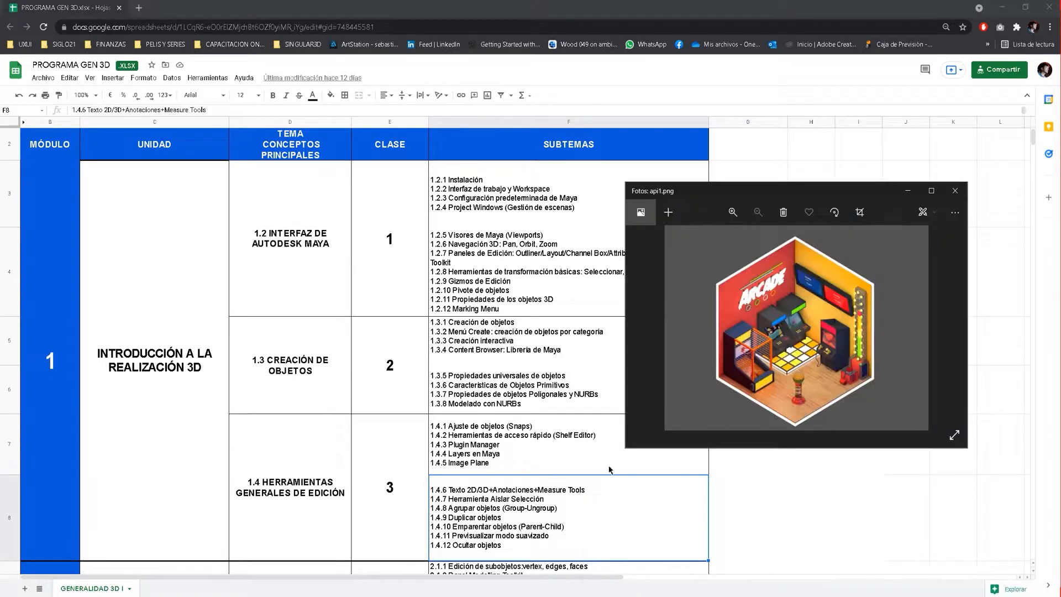
{"action": "left_click_drag", "start_coordinate": [829, 193], "coordinate": [663, 165]}
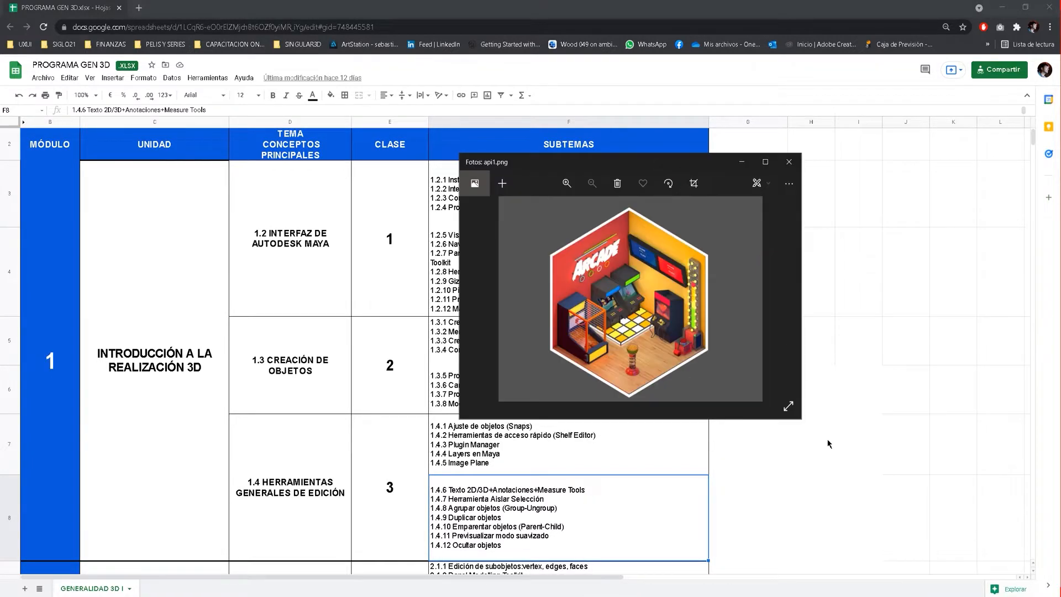
{"action": "left_click_drag", "start_coordinate": [802, 421], "coordinate": [959, 536]}
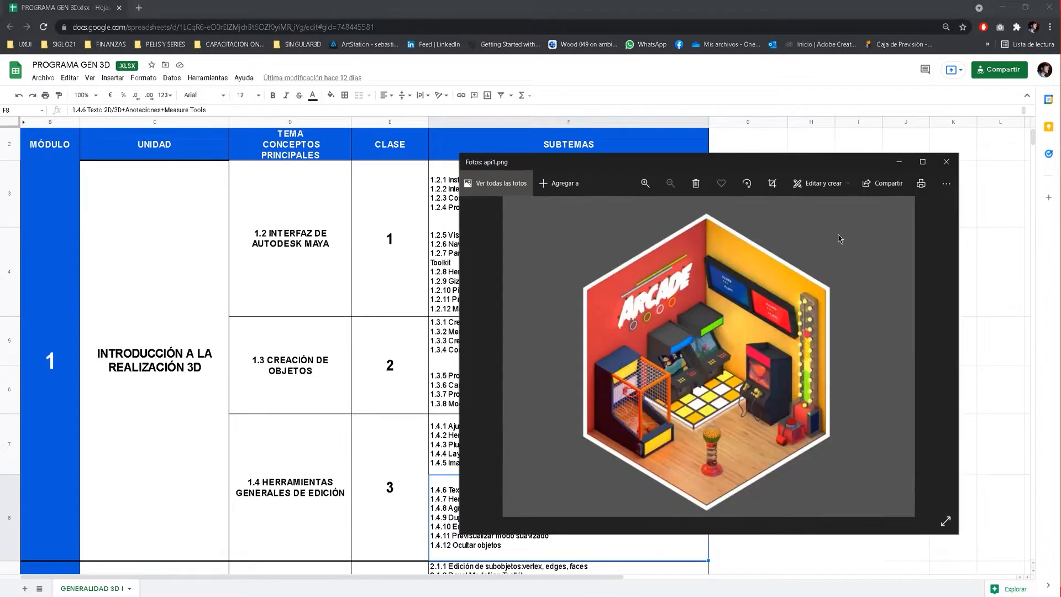
{"action": "left_click_drag", "start_coordinate": [791, 163], "coordinate": [631, 163]}
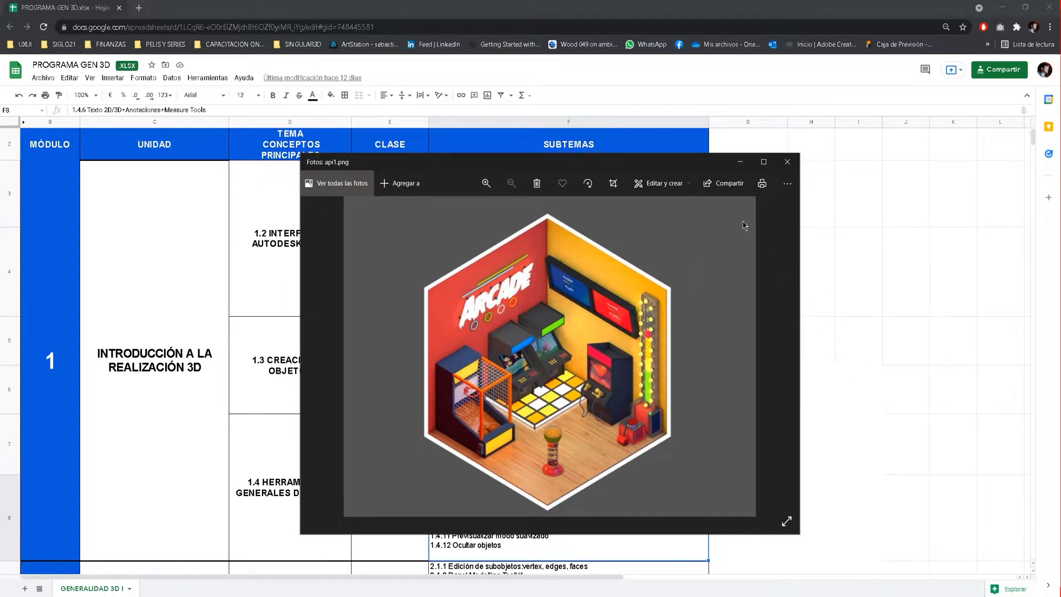
{"action": "left_click_drag", "start_coordinate": [648, 172], "coordinate": [721, 170]}
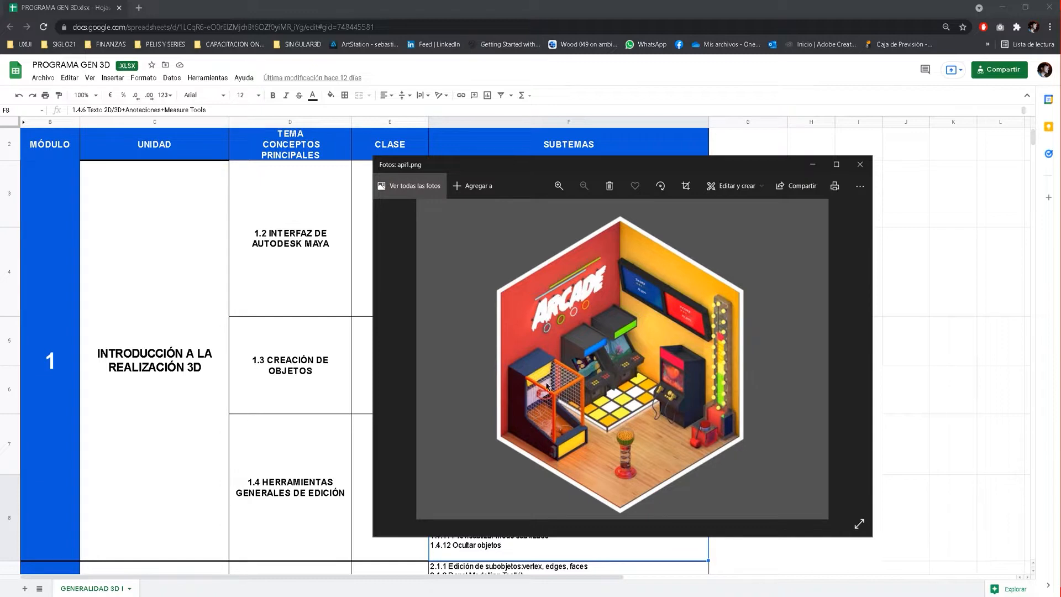
{"action": "left_click_drag", "start_coordinate": [589, 166], "coordinate": [899, 158]}
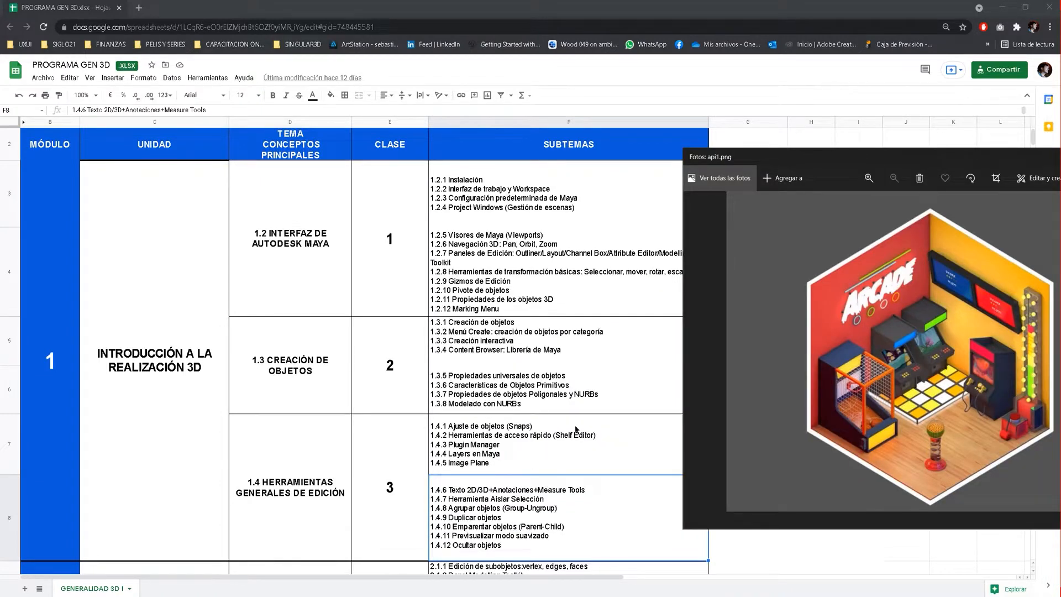
{"action": "left_click_drag", "start_coordinate": [900, 157], "coordinate": [586, 160]}
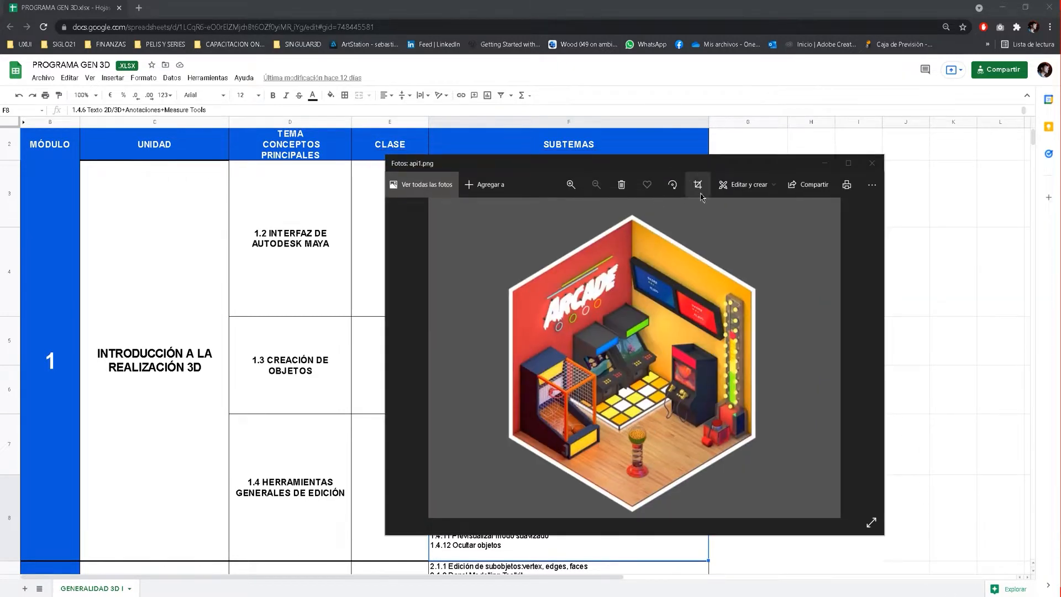
{"action": "left_click_drag", "start_coordinate": [760, 167], "coordinate": [786, 155]}
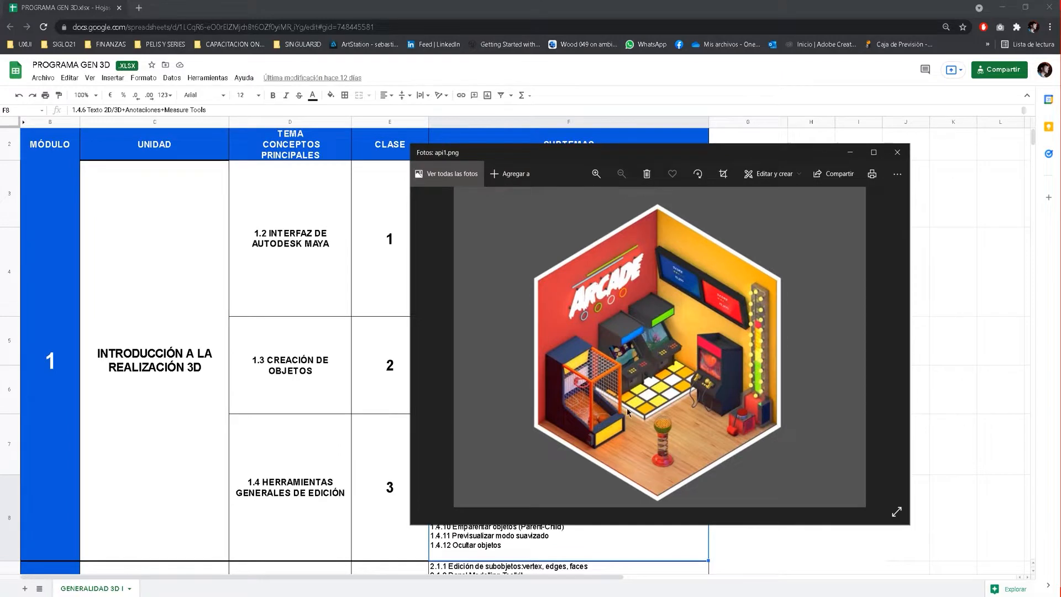
Switch to the untitled Autodesk Maya scene and display the Curves / Surfaces shelf.
{"action": "mouse_move", "coordinate": [185, 589]}
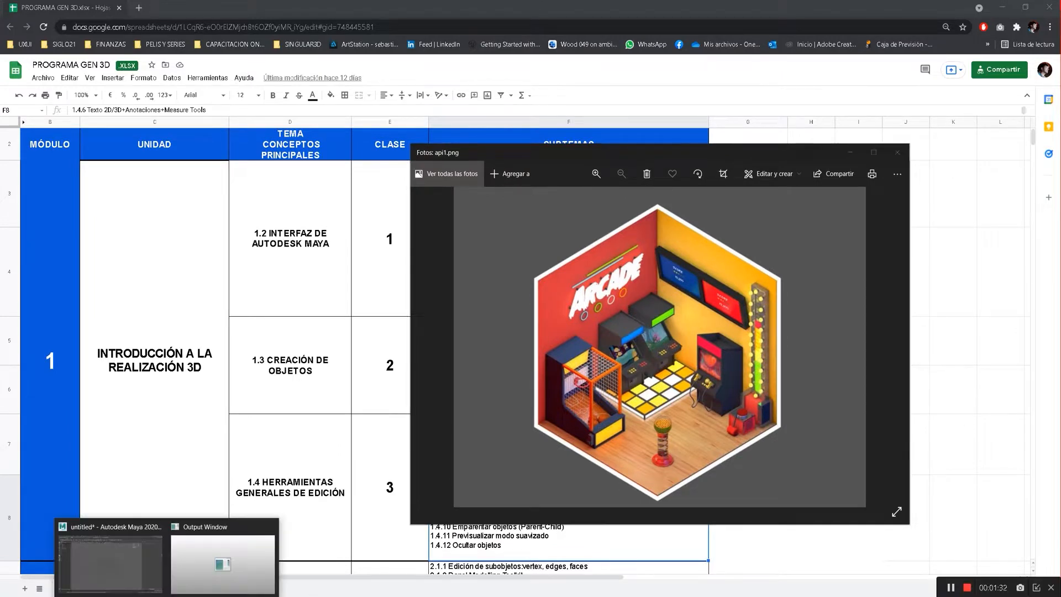
{"action": "left_click", "coordinate": [134, 572]}
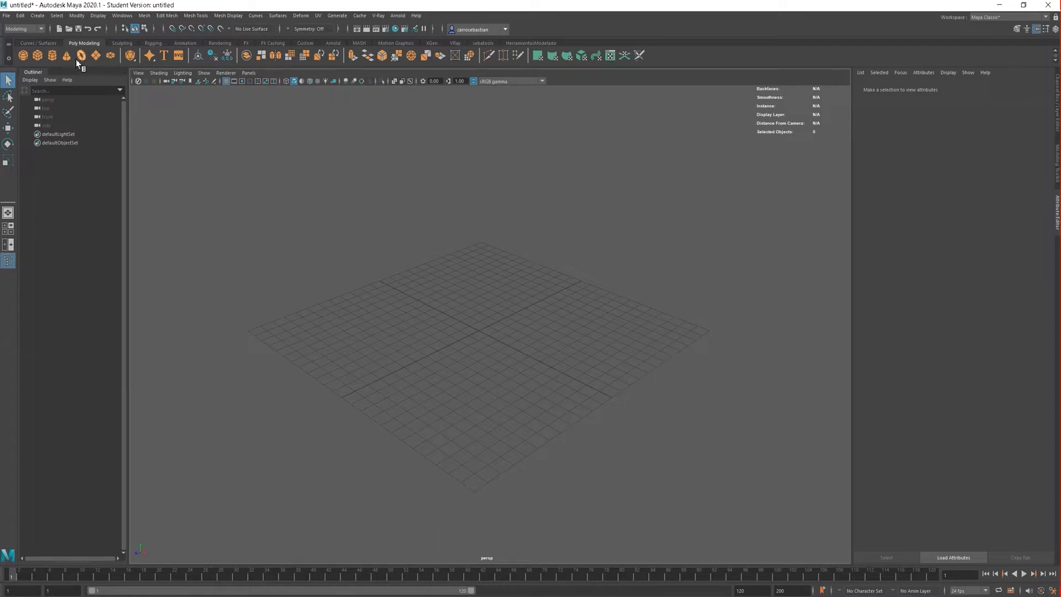
{"action": "left_click", "coordinate": [49, 42]}
{"action": "left_click", "coordinate": [128, 16]}
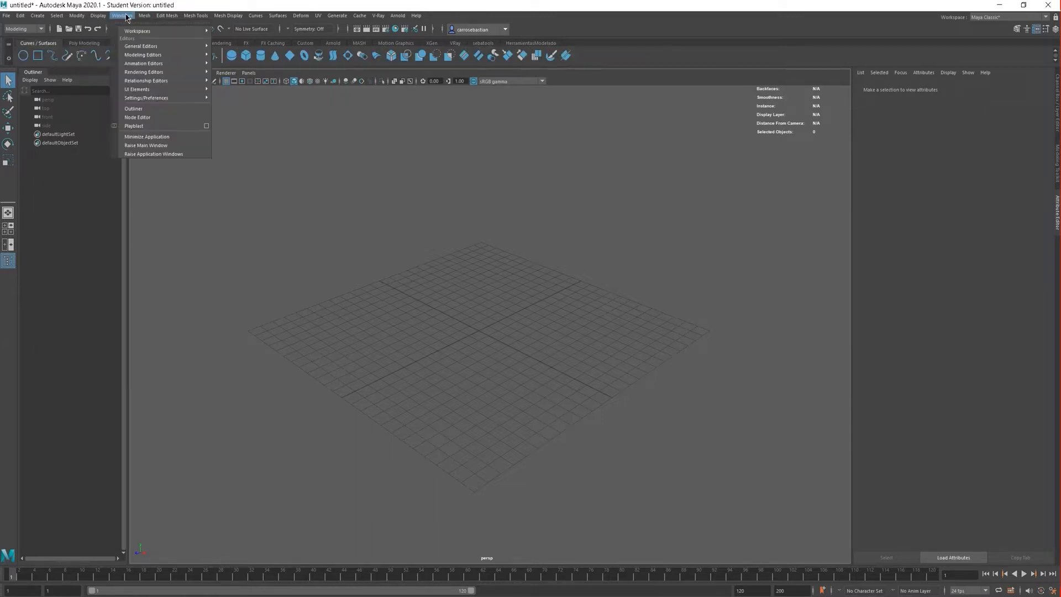
{"action": "mouse_move", "coordinate": [172, 100]}
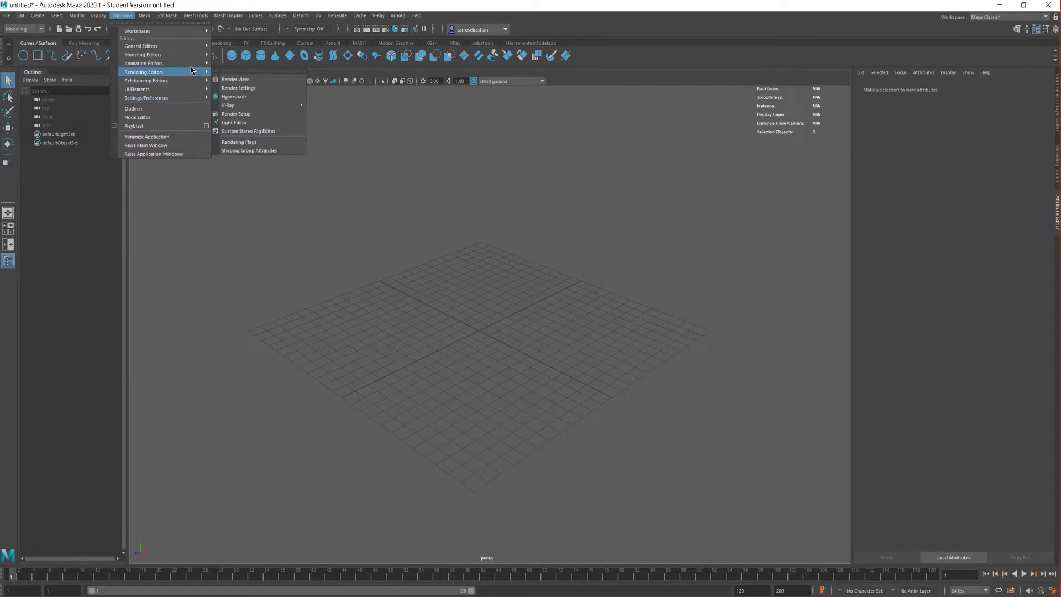
{"action": "mouse_move", "coordinate": [195, 48]}
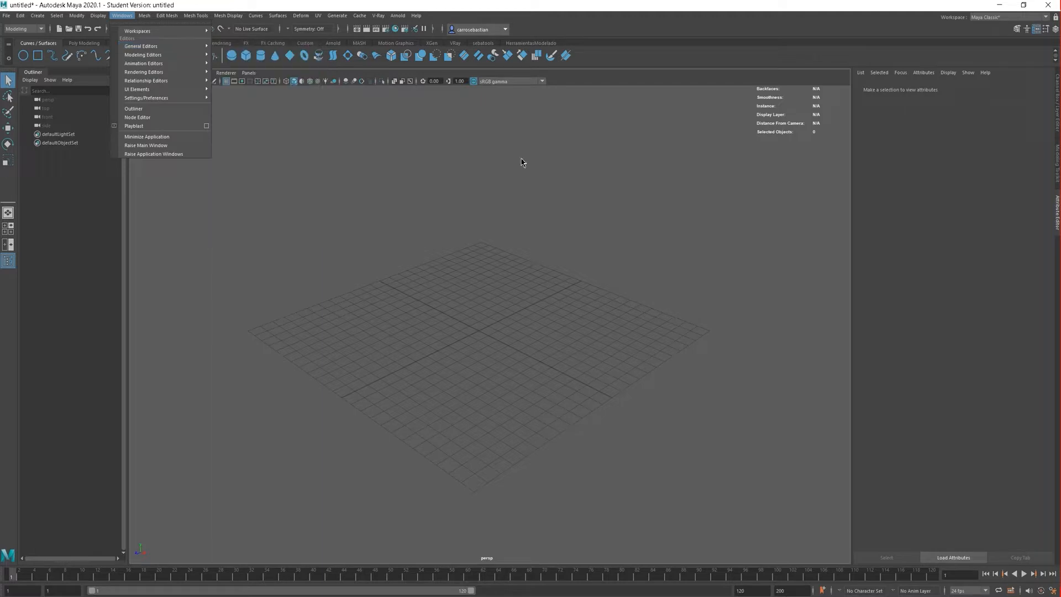
{"action": "left_click", "coordinate": [587, 196]}
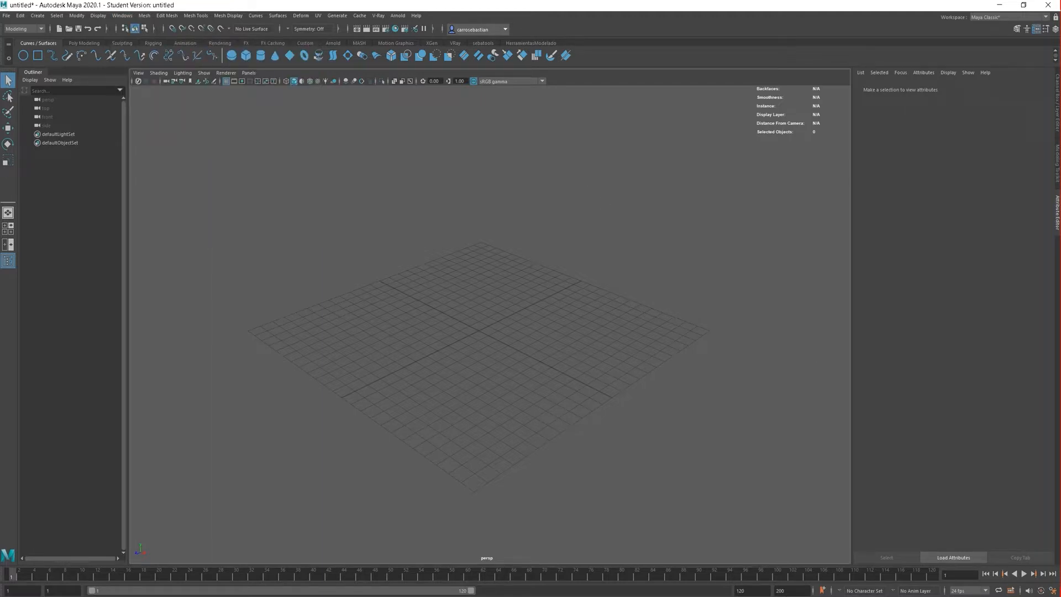
View the api1.png arcade reference image over the Maya scene, move it aside and dismiss it.
{"action": "left_click", "coordinate": [629, 594]}
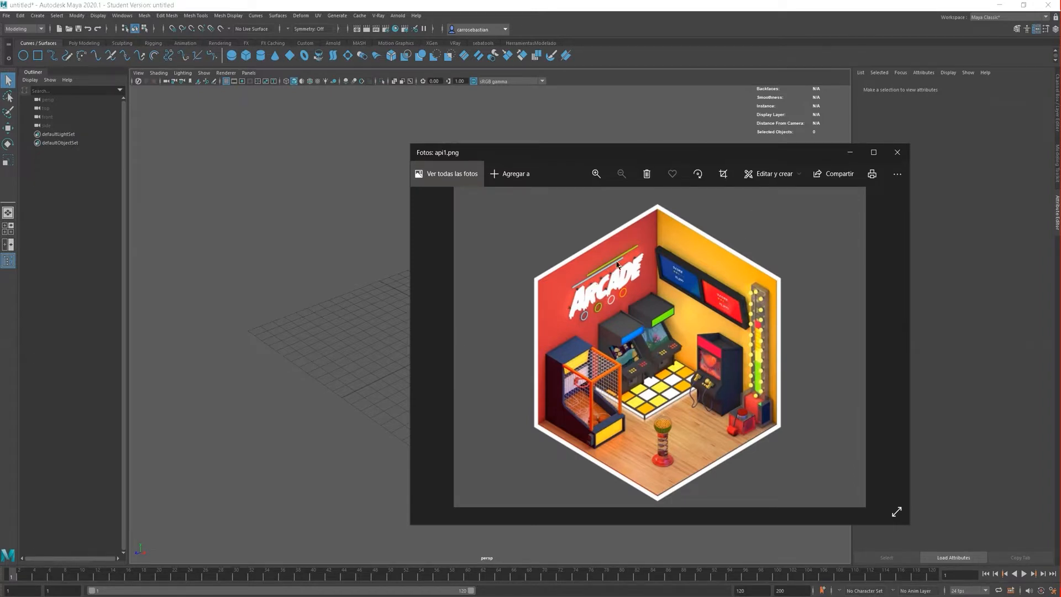
{"action": "left_click_drag", "start_coordinate": [694, 154], "coordinate": [447, 191]}
{"action": "left_click_drag", "start_coordinate": [377, 211], "coordinate": [377, 210]}
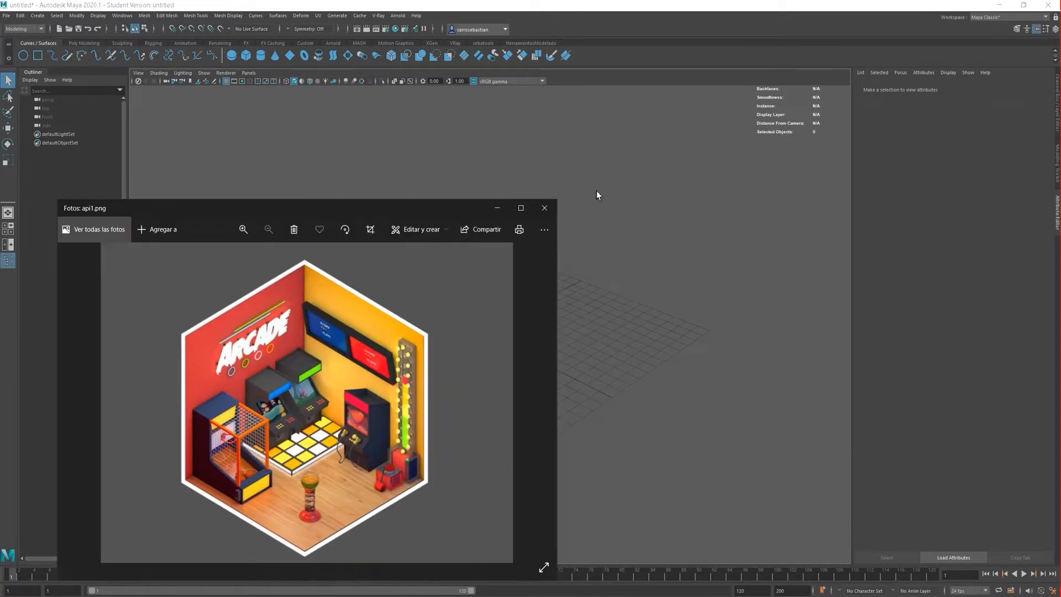
{"action": "left_click", "coordinate": [553, 208]}
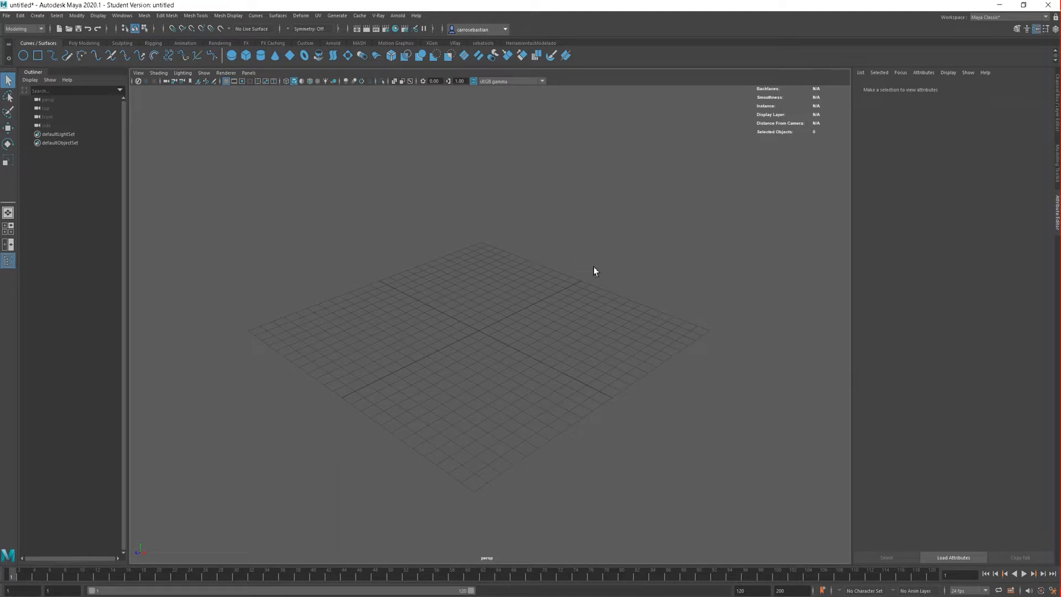
{"action": "left_click_drag", "start_coordinate": [663, 259], "coordinate": [525, 315], "text": "alt"}
{"action": "middle_click_drag", "start_coordinate": [636, 275], "coordinate": [683, 284], "text": "alt"}
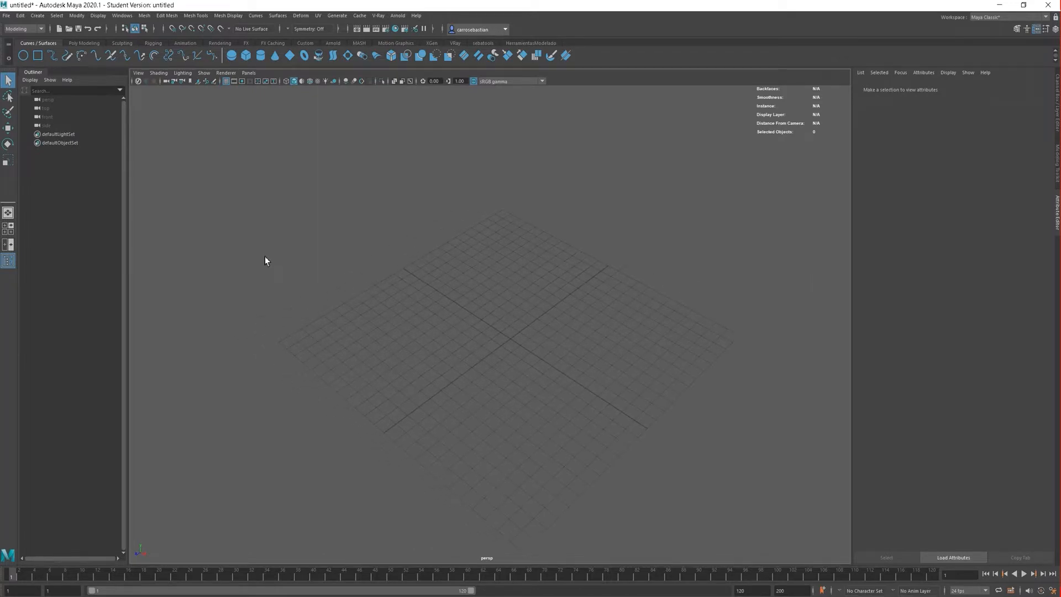
{"action": "left_click", "coordinate": [138, 73]}
{"action": "left_click", "coordinate": [510, 314]}
{"action": "key", "text": "space"}
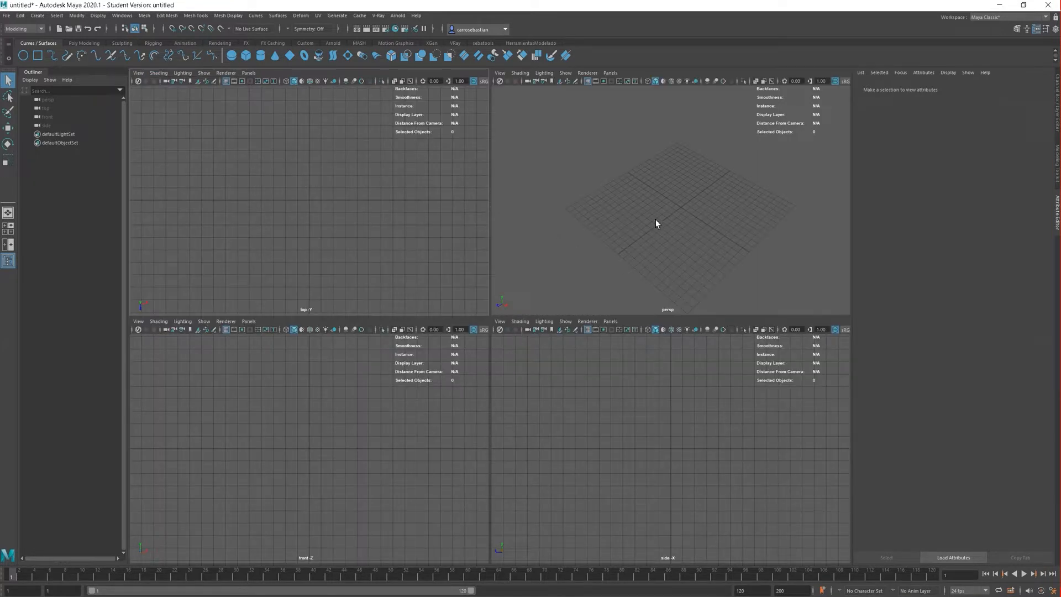
{"action": "key", "text": "space"}
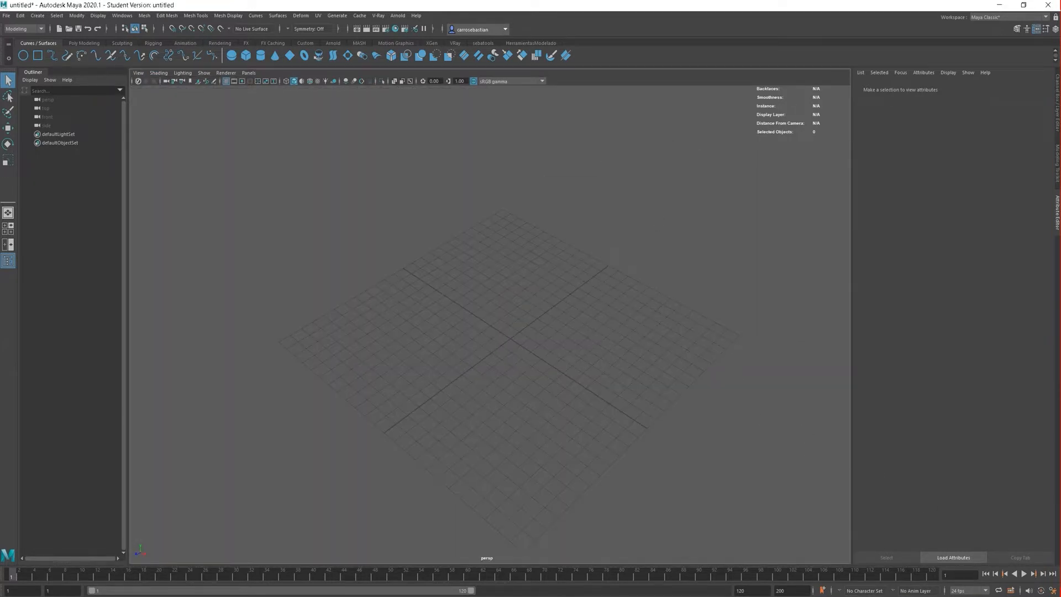
Try importing api1.png from the Desktop as an image plane in the perspective view, and undo the import.
{"action": "left_click", "coordinate": [142, 74]}
{"action": "mouse_move", "coordinate": [220, 267]}
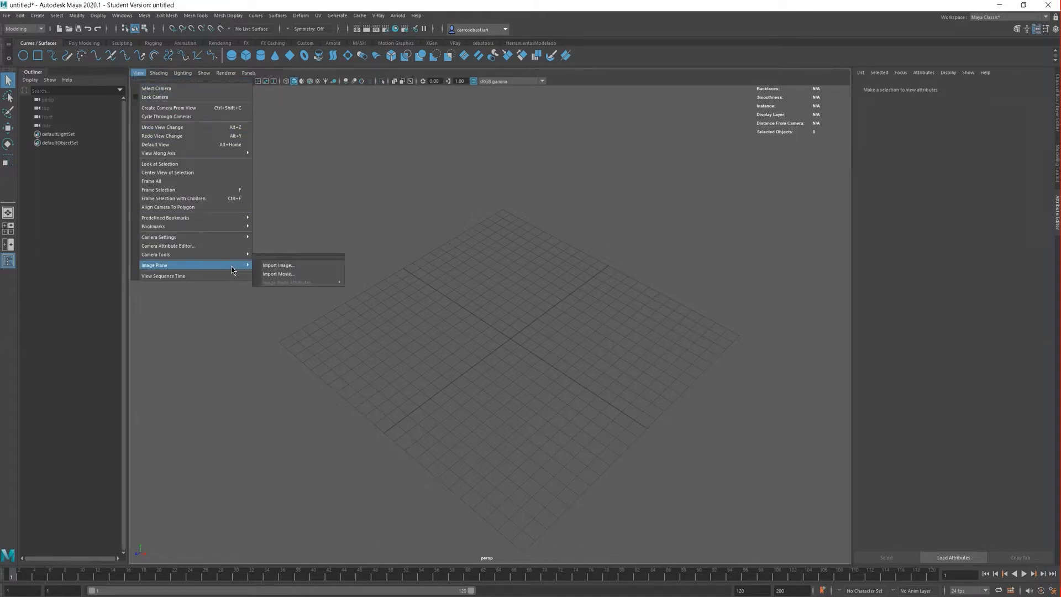
{"action": "left_click", "coordinate": [287, 266]}
{"action": "left_click", "coordinate": [186, 105]}
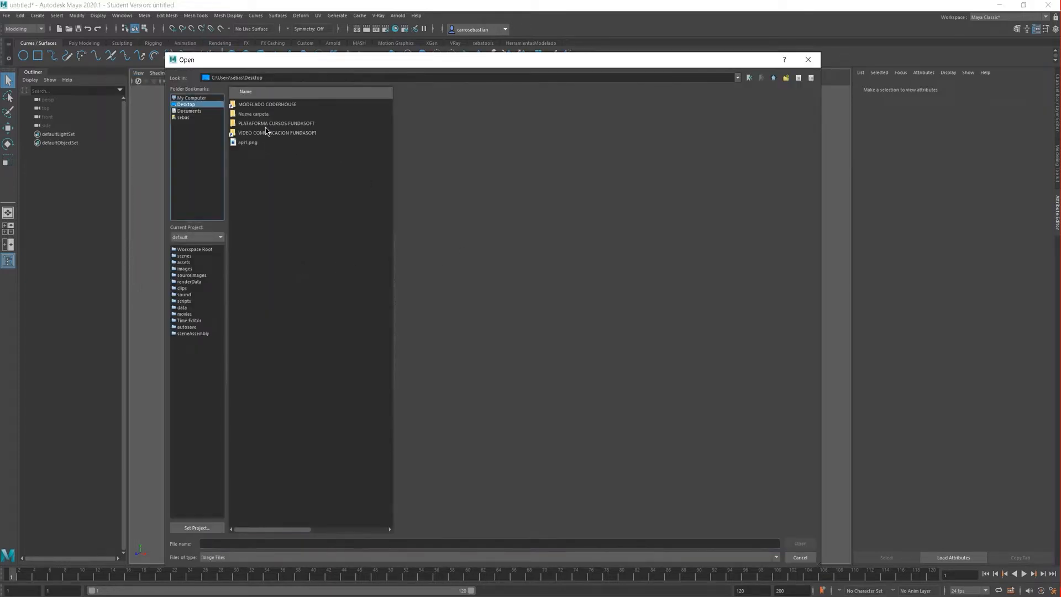
{"action": "left_click", "coordinate": [253, 142]}
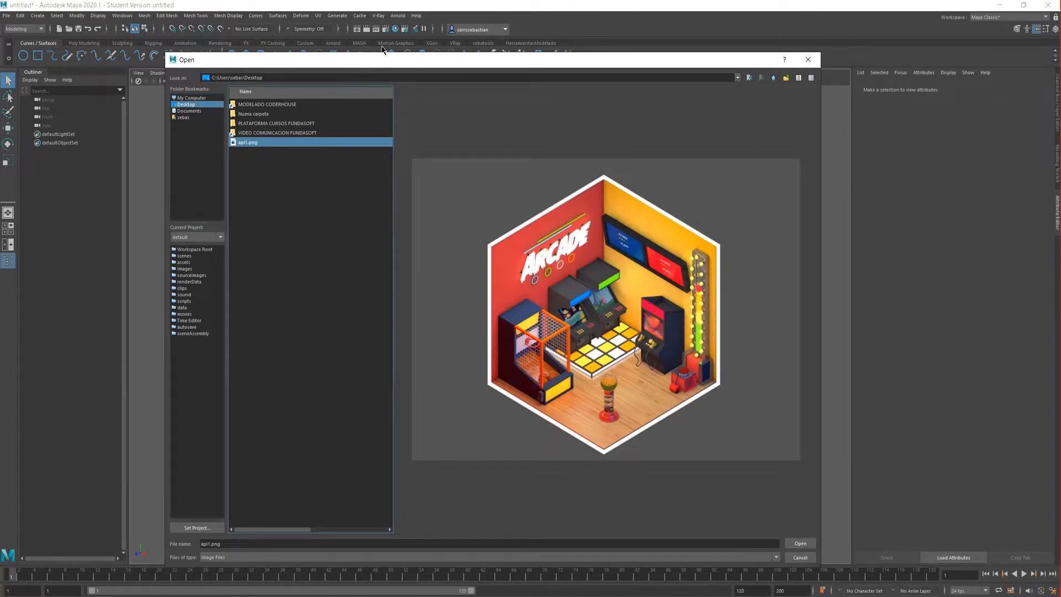
{"action": "left_click_drag", "start_coordinate": [414, 61], "coordinate": [632, 52]}
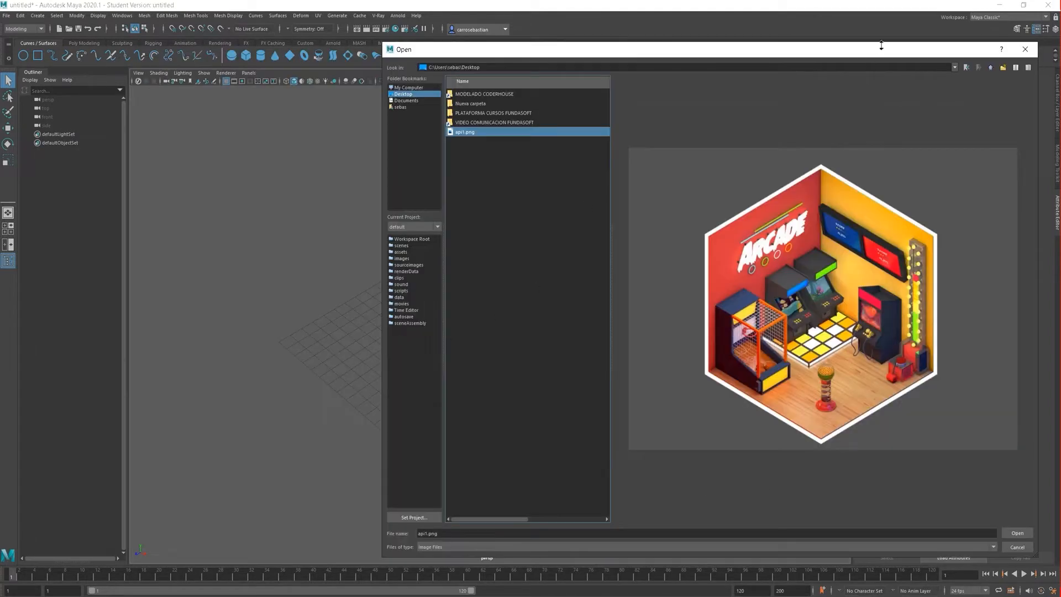
{"action": "left_click_drag", "start_coordinate": [881, 46], "coordinate": [649, 66]}
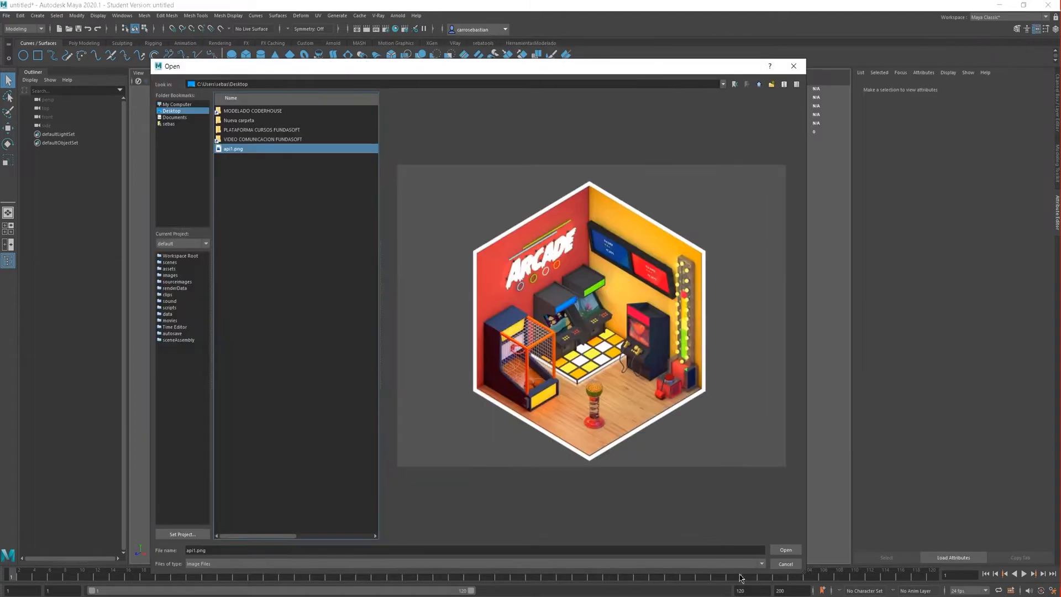
{"action": "left_click", "coordinate": [785, 550]}
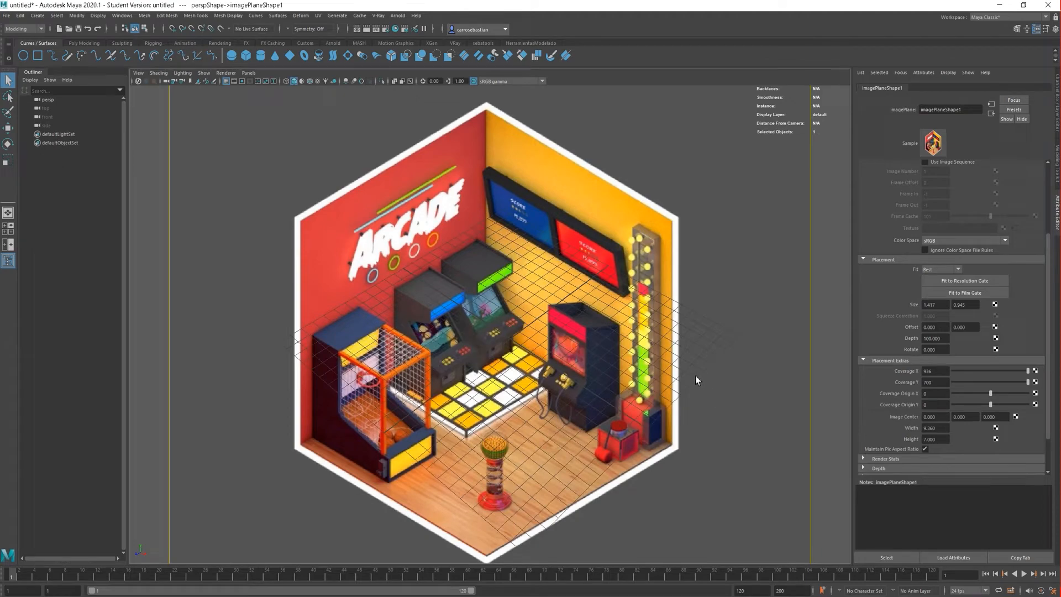
{"action": "left_click_drag", "start_coordinate": [565, 362], "coordinate": [490, 356], "text": "alt"}
{"action": "key", "text": "ctrl+z"}
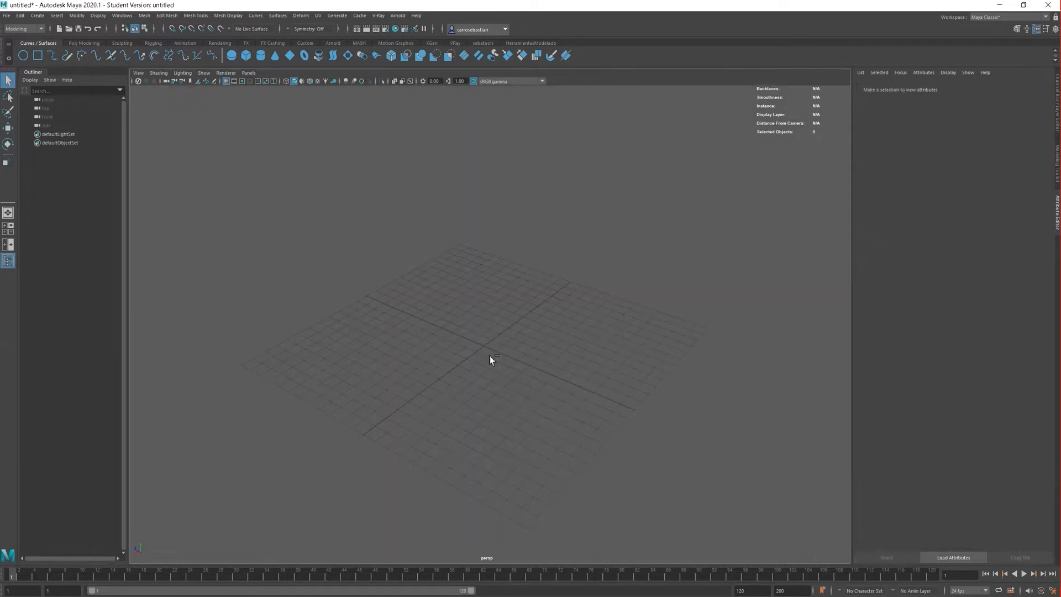
Switch from the perspective view to a maximized top view.
{"action": "key", "text": "space"}
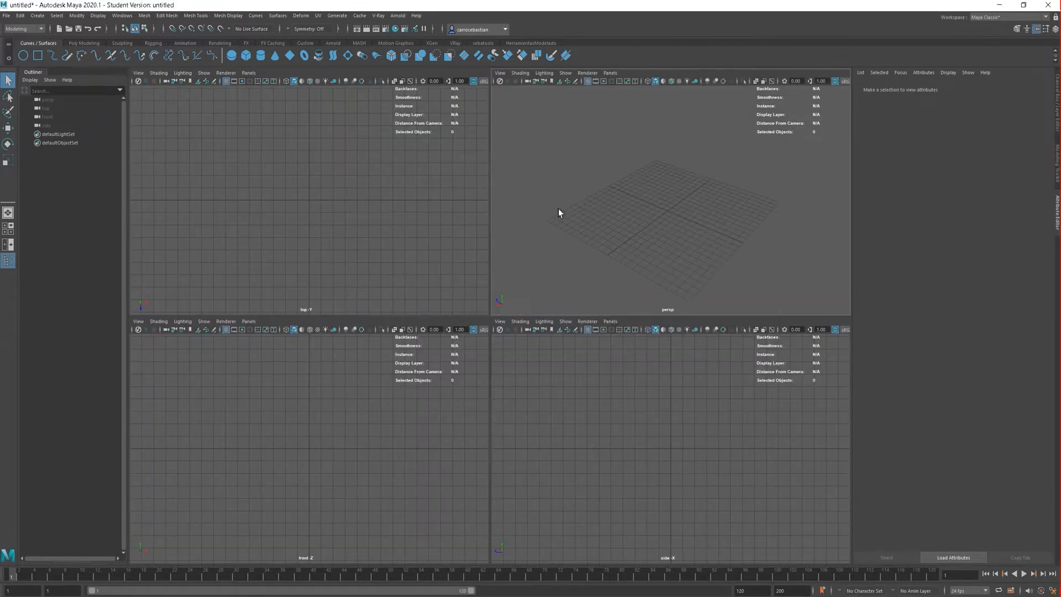
{"action": "key", "text": "space"}
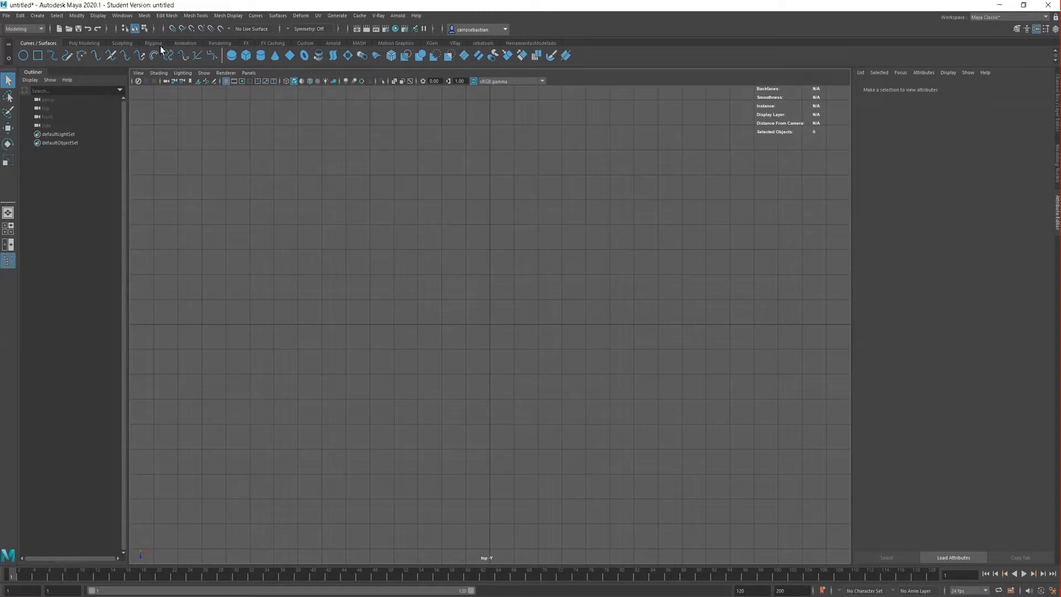
Switch from the top view to a maximized front view.
{"action": "left_click", "coordinate": [138, 72]}
{"action": "mouse_move", "coordinate": [209, 266]}
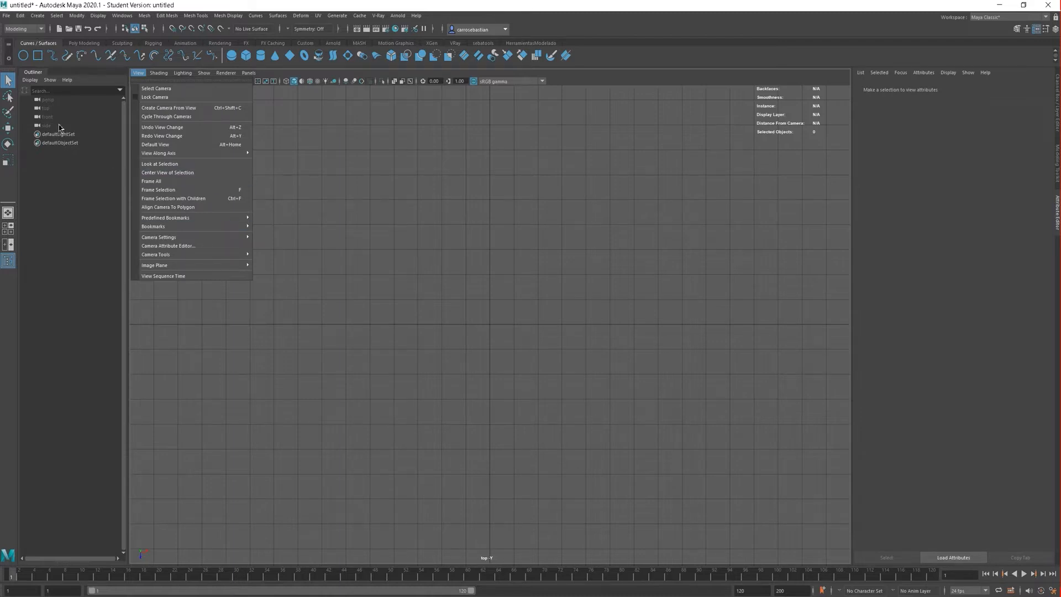
{"action": "left_click", "coordinate": [495, 316]}
{"action": "key", "text": "space"}
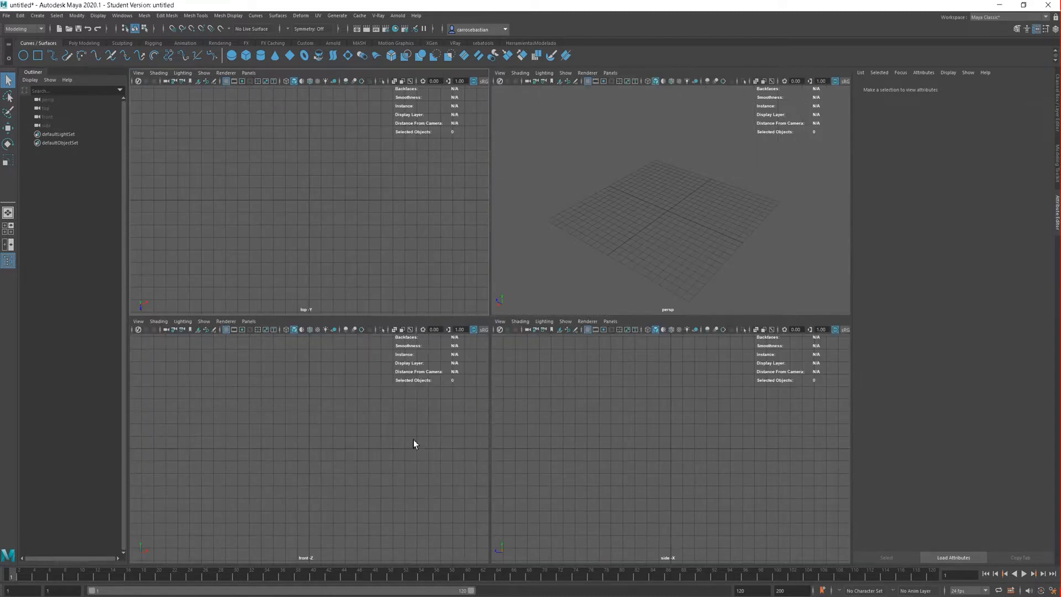
{"action": "key", "text": "space"}
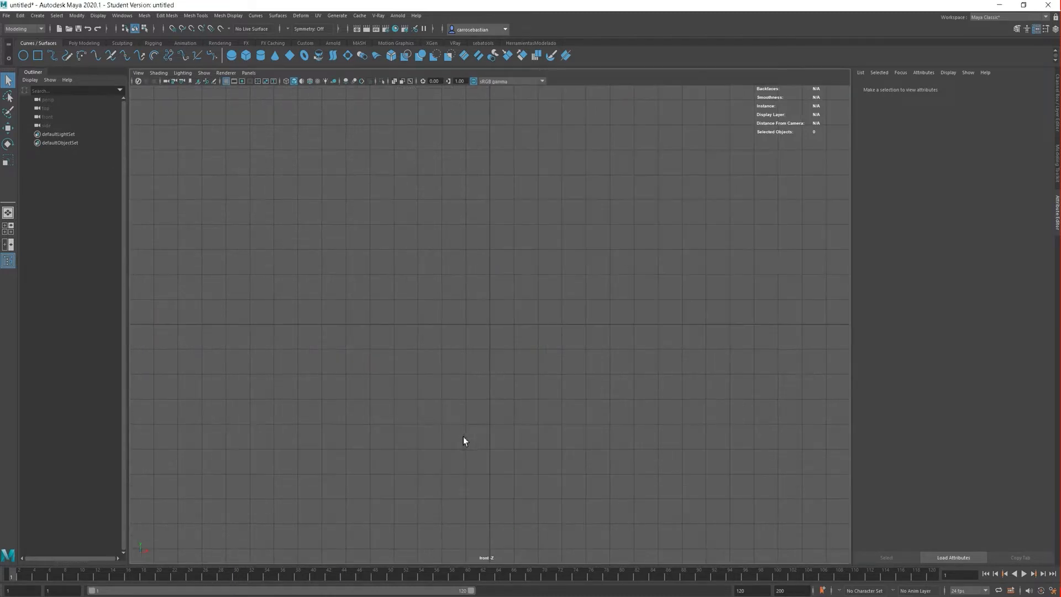
Import api1.png from the Desktop as an image plane in the front view.
{"action": "left_click", "coordinate": [144, 76]}
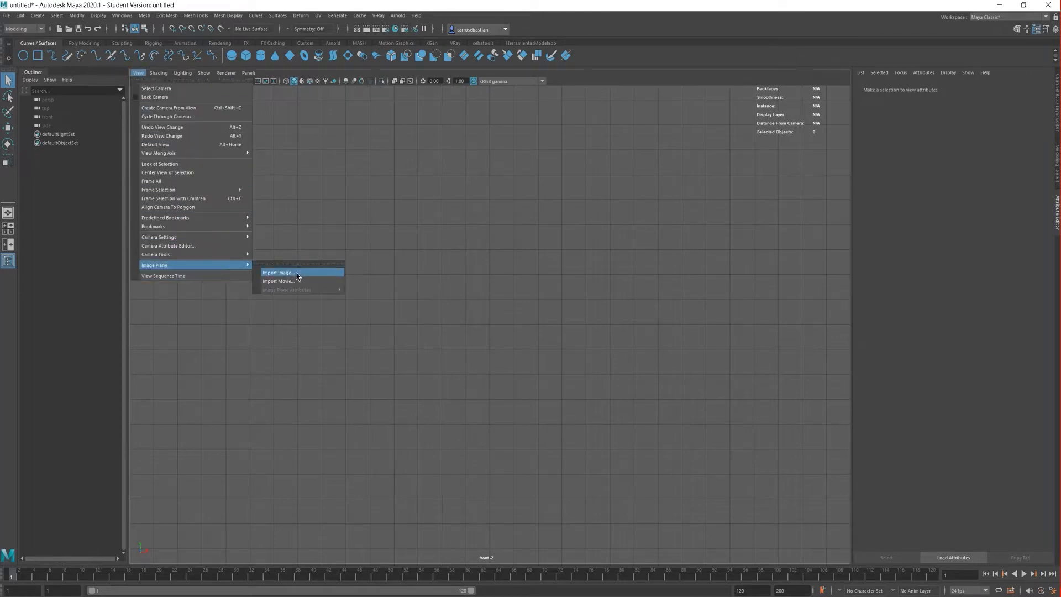
{"action": "left_click", "coordinate": [297, 273]}
{"action": "left_click", "coordinate": [171, 113]}
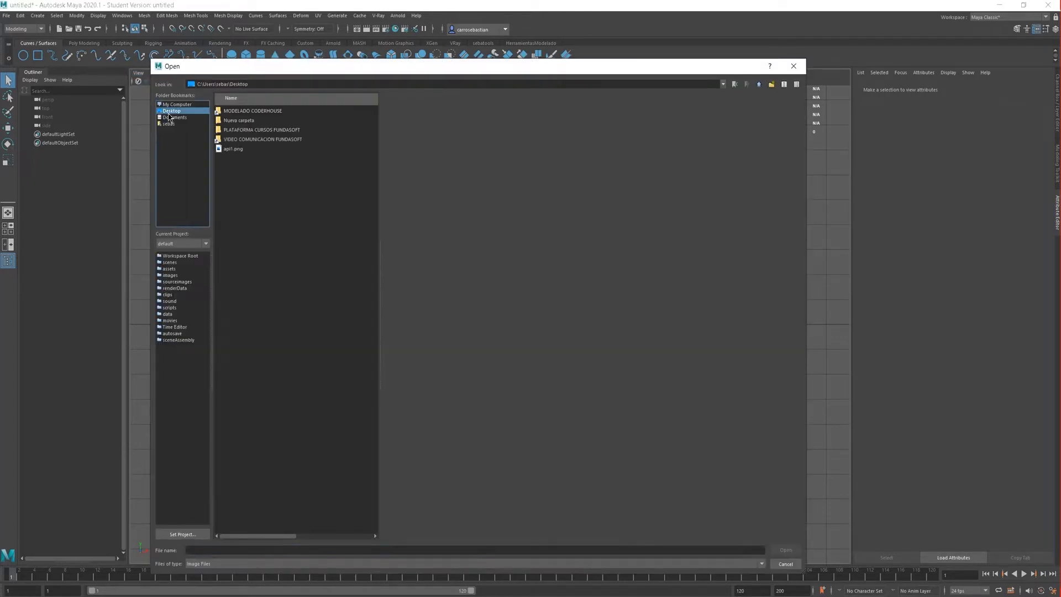
{"action": "left_click", "coordinate": [233, 149]}
{"action": "left_click", "coordinate": [786, 550]}
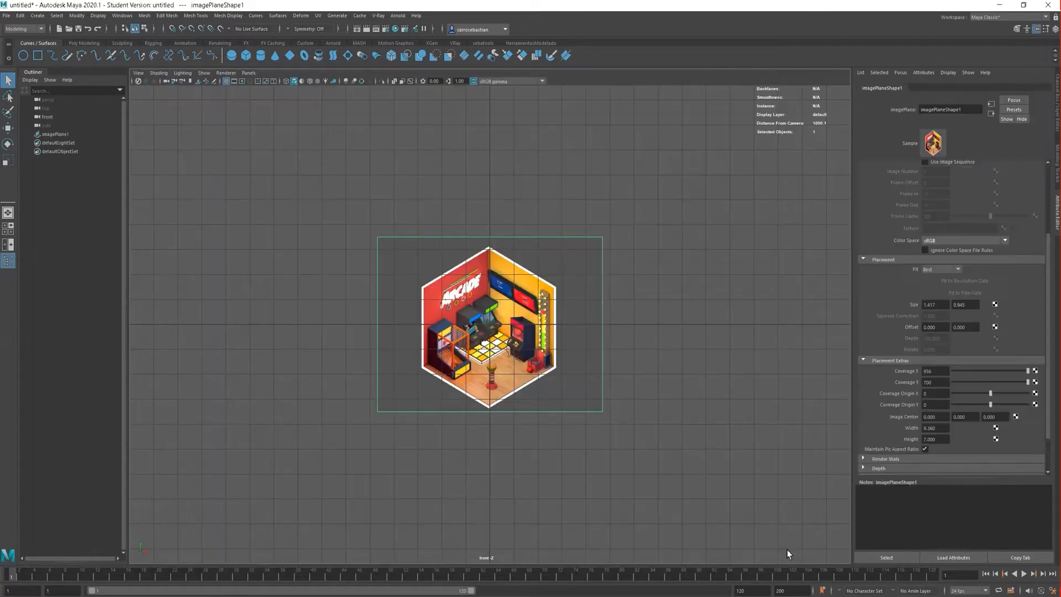
Switch to a maximized perspective view that shows the arcade image plane from its front side.
{"action": "left_click", "coordinate": [543, 339]}
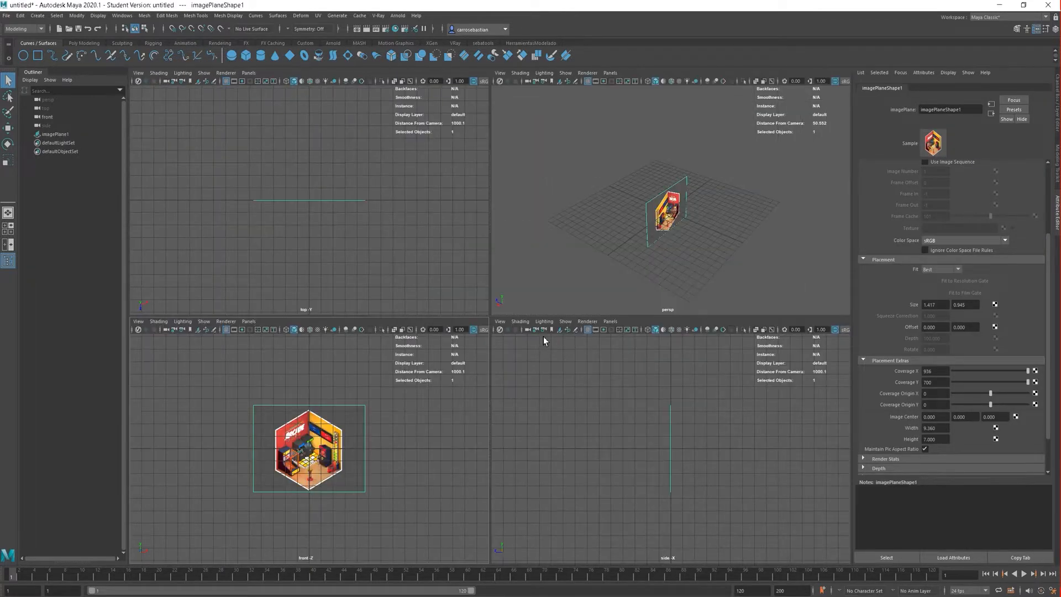
{"action": "key", "text": "space"}
{"action": "key", "text": "f"}
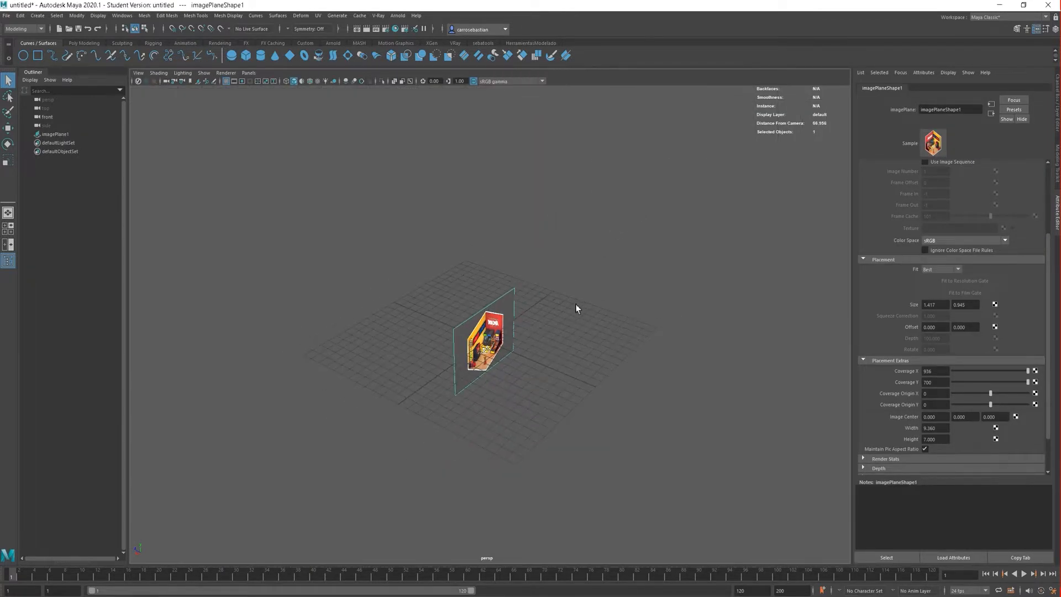
{"action": "middle_click_drag", "start_coordinate": [599, 271], "coordinate": [607, 306], "text": "alt"}
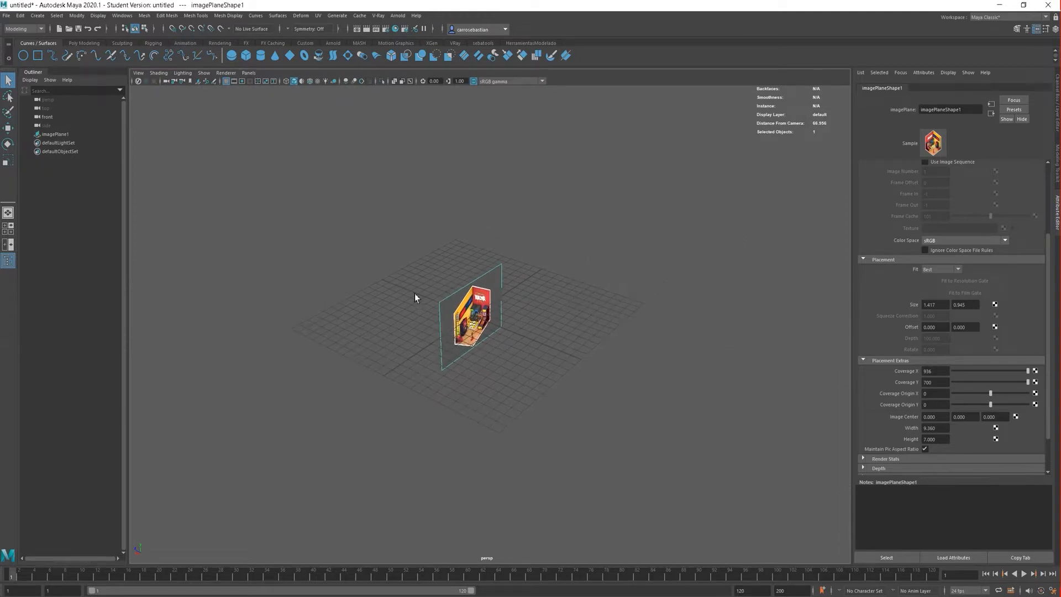
{"action": "left_click_drag", "start_coordinate": [414, 297], "coordinate": [559, 325], "text": "alt"}
Select the arcade image plane, move it back and up toward the grid's rear edge, and scale it up.
{"action": "left_click", "coordinate": [546, 338]}
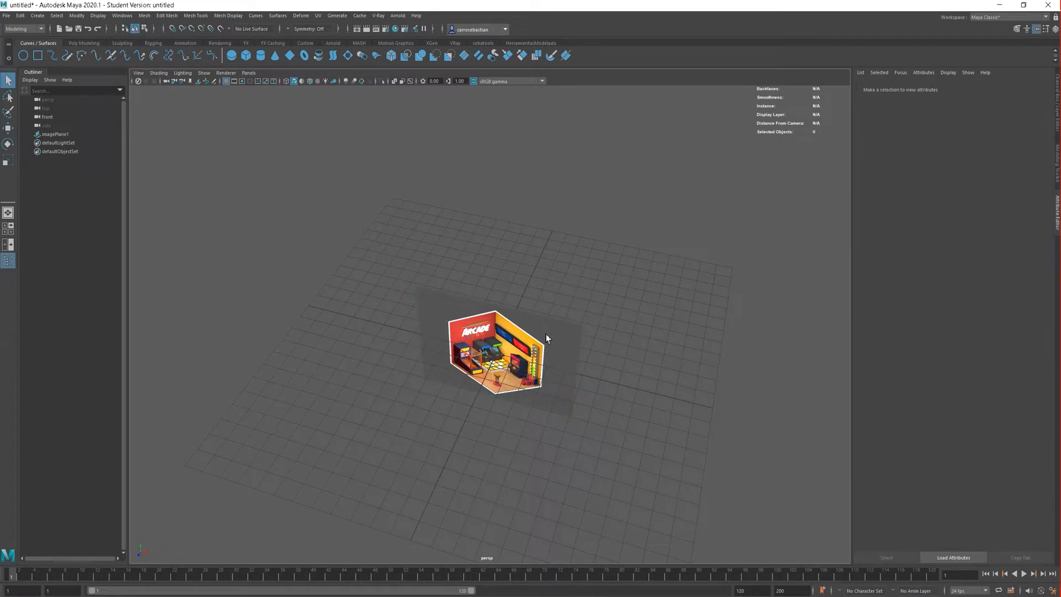
{"action": "left_click", "coordinate": [546, 338]}
{"action": "key", "text": "w"}
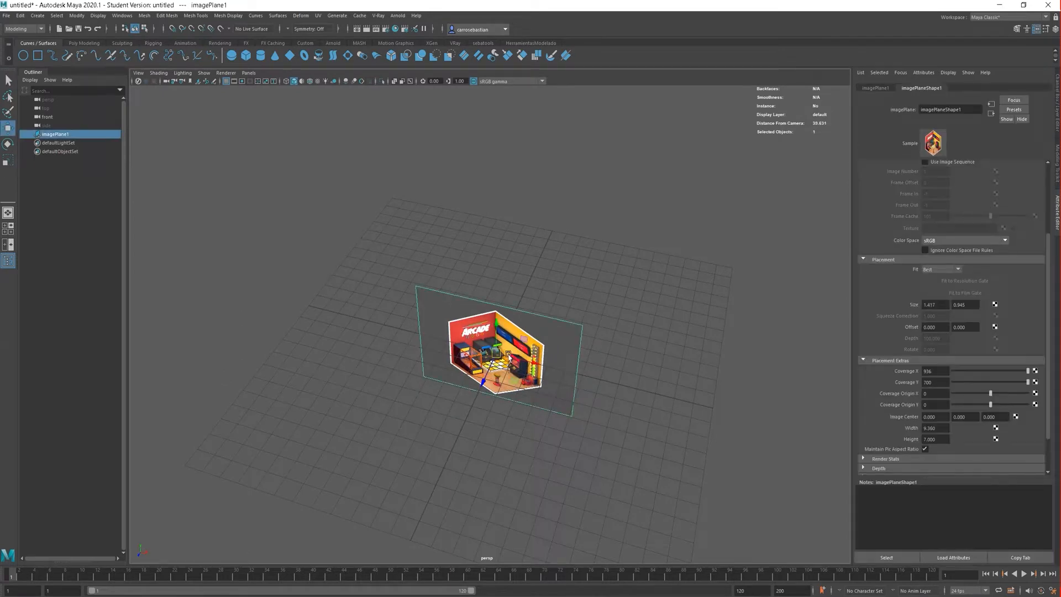
{"action": "left_click_drag", "start_coordinate": [488, 377], "coordinate": [578, 301]}
{"action": "key", "text": "r"}
{"action": "key", "text": "w"}
{"action": "scroll", "coordinate": [546, 290], "scroll_direction": "down", "scroll_amount": 2}
{"action": "middle_click_drag", "start_coordinate": [568, 288], "coordinate": [568, 330], "text": "alt"}
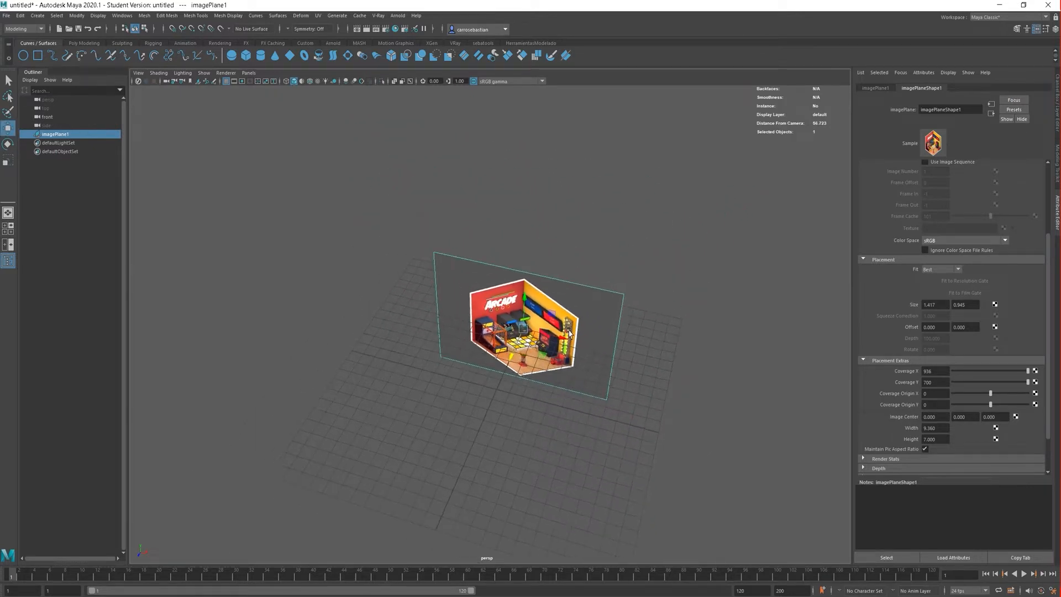
Move the enlarged arcade image plane sideways to the rear right corner of the grid.
{"action": "left_click_drag", "start_coordinate": [569, 330], "coordinate": [718, 252], "text": "alt"}
{"action": "scroll", "coordinate": [669, 253], "scroll_direction": "up", "scroll_amount": 3}
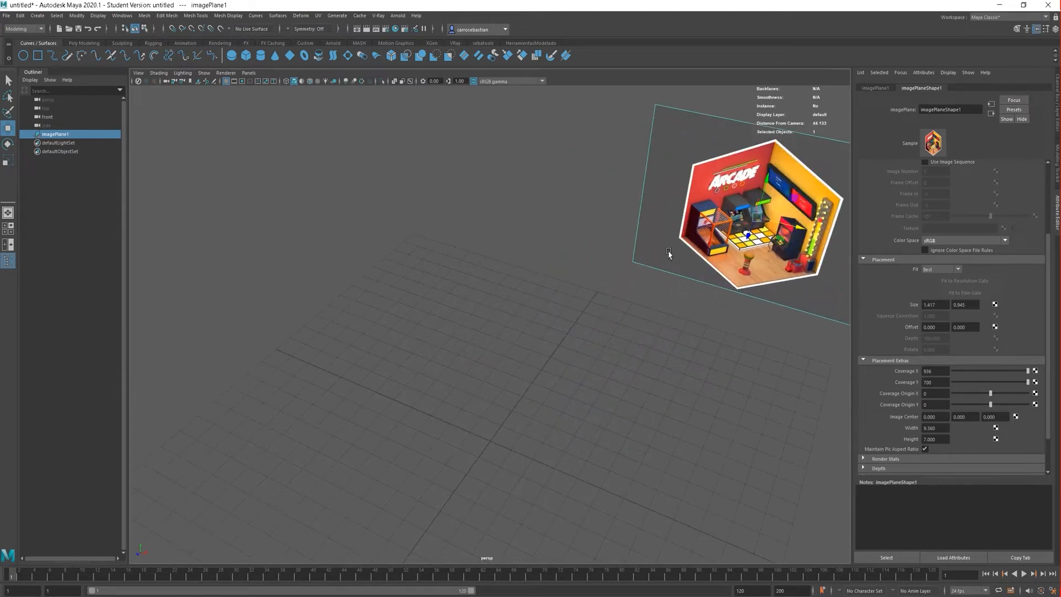
{"action": "middle_click_drag", "start_coordinate": [668, 252], "coordinate": [580, 409], "text": "alt"}
{"action": "left_click_drag", "start_coordinate": [580, 410], "coordinate": [582, 391], "text": "alt"}
{"action": "scroll", "coordinate": [620, 405], "scroll_direction": "up", "scroll_amount": 3}
{"action": "scroll", "coordinate": [555, 352], "scroll_direction": "down", "scroll_amount": 3}
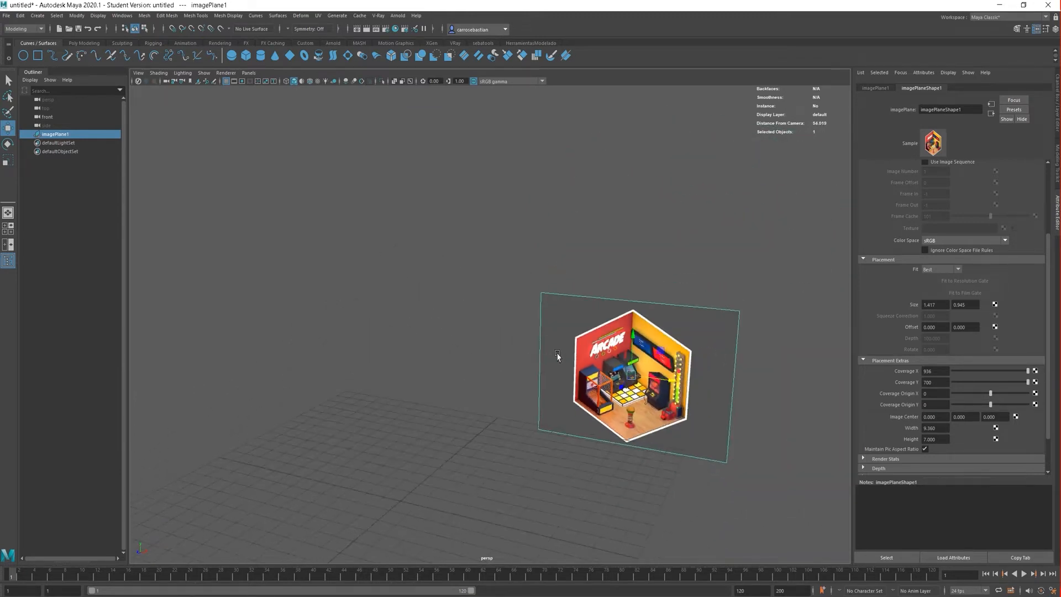
{"action": "middle_click_drag", "start_coordinate": [557, 356], "coordinate": [577, 257], "text": "alt"}
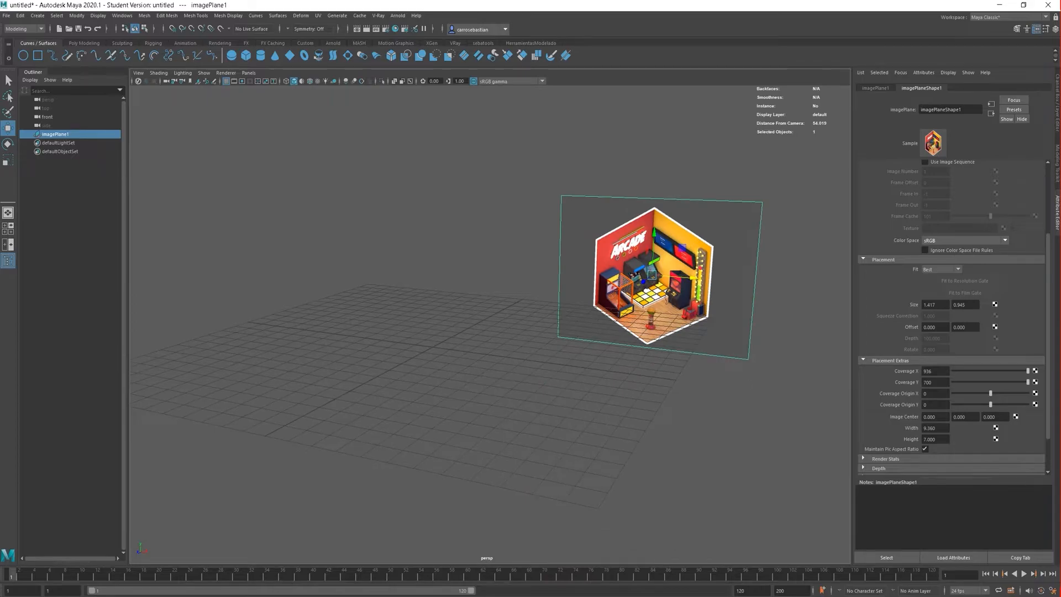
Open api1.png from the Escritorio folder in Fotos, shrink its window over the Maya scene, and close it.
{"action": "left_click", "coordinate": [57, 557]}
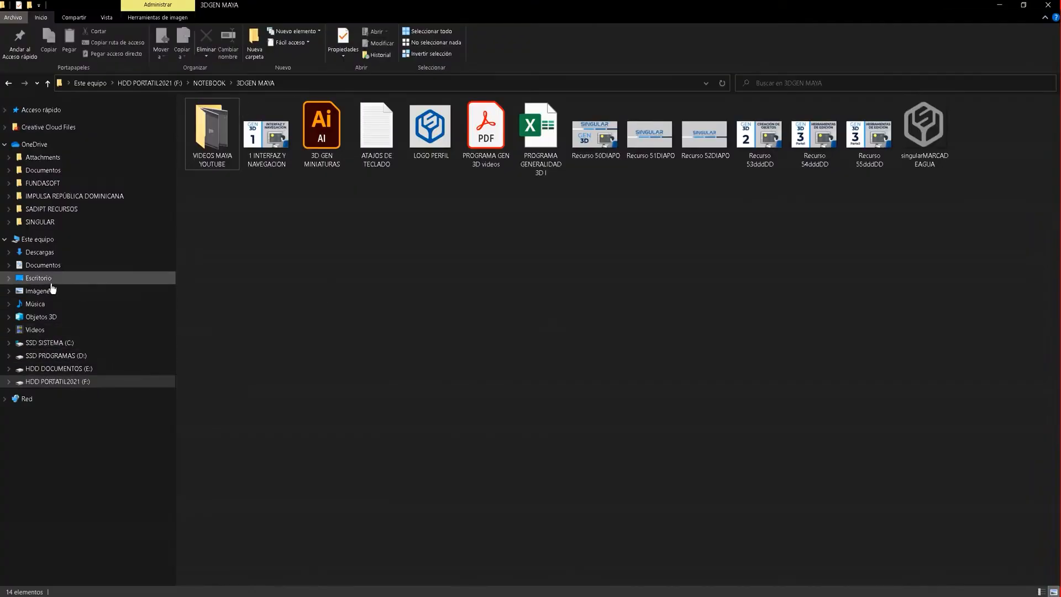
{"action": "left_click", "coordinate": [51, 282]}
{"action": "left_click", "coordinate": [499, 135]}
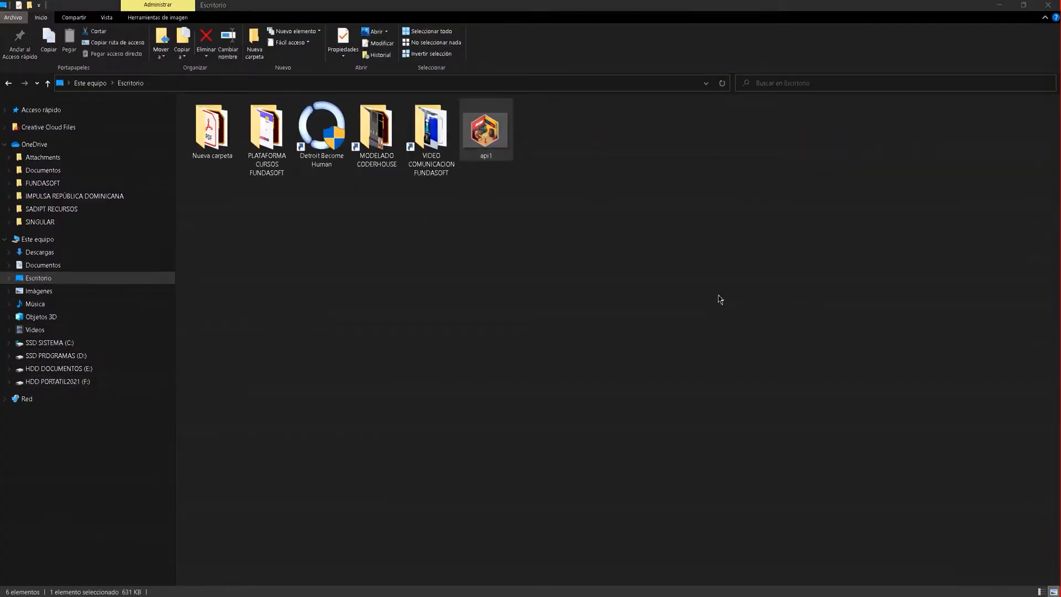
{"action": "left_click", "coordinate": [1046, 6]}
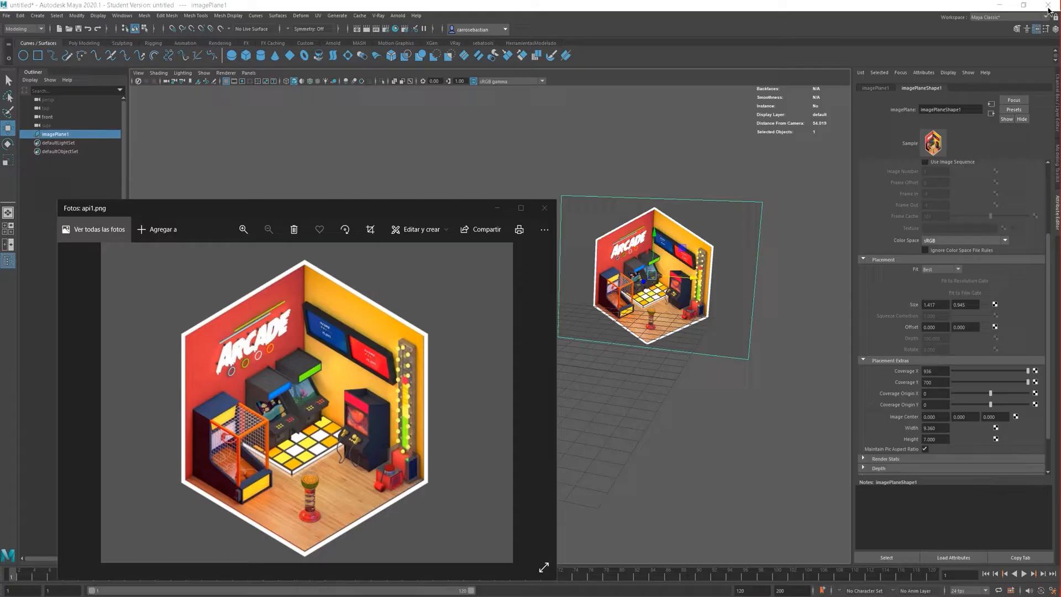
{"action": "left_click_drag", "start_coordinate": [453, 209], "coordinate": [446, 118]}
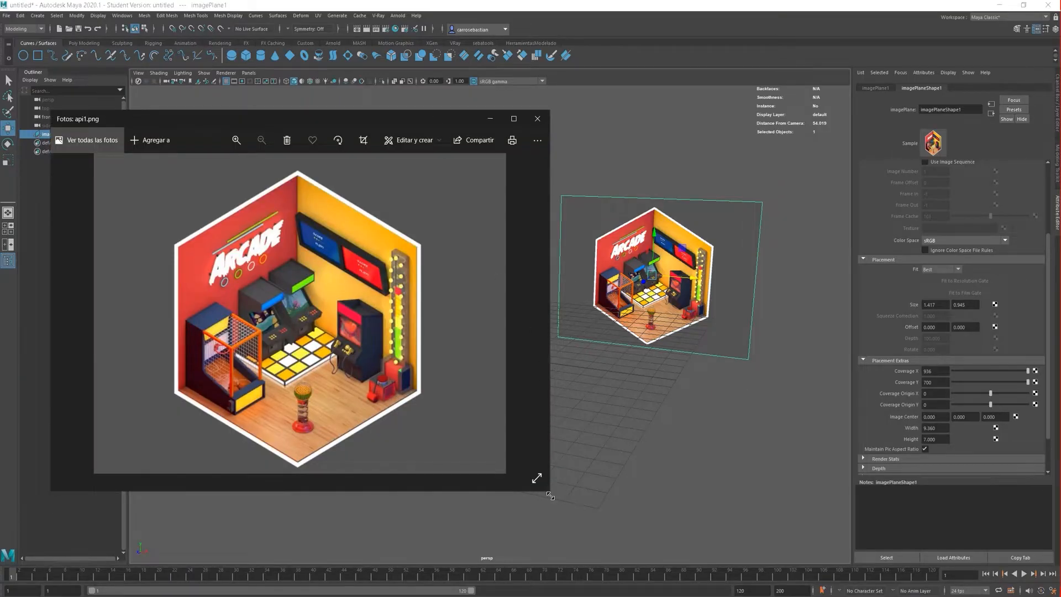
{"action": "left_click_drag", "start_coordinate": [550, 495], "coordinate": [363, 353]}
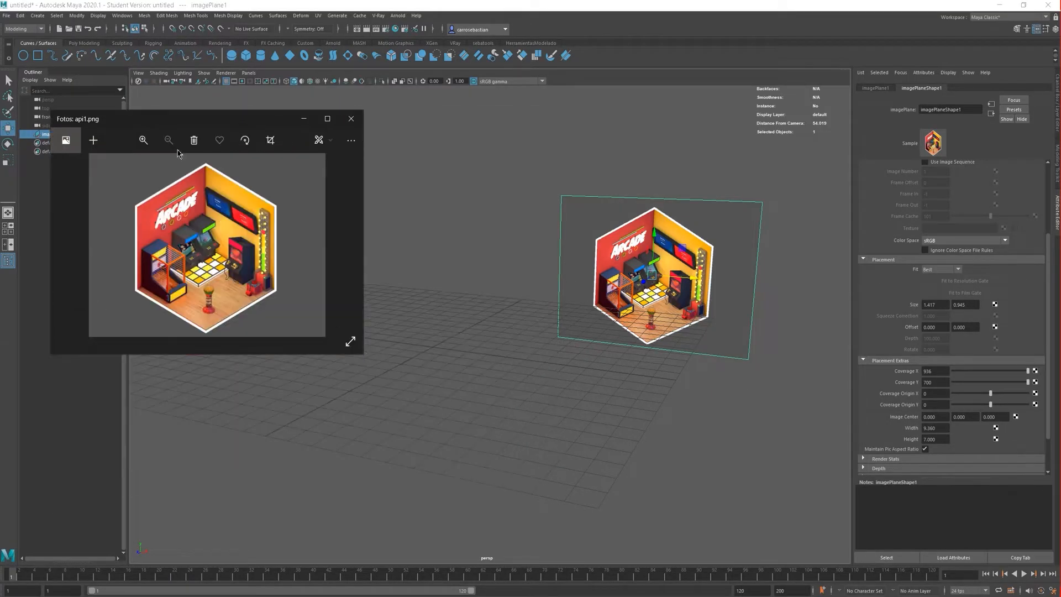
{"action": "left_click", "coordinate": [350, 119]}
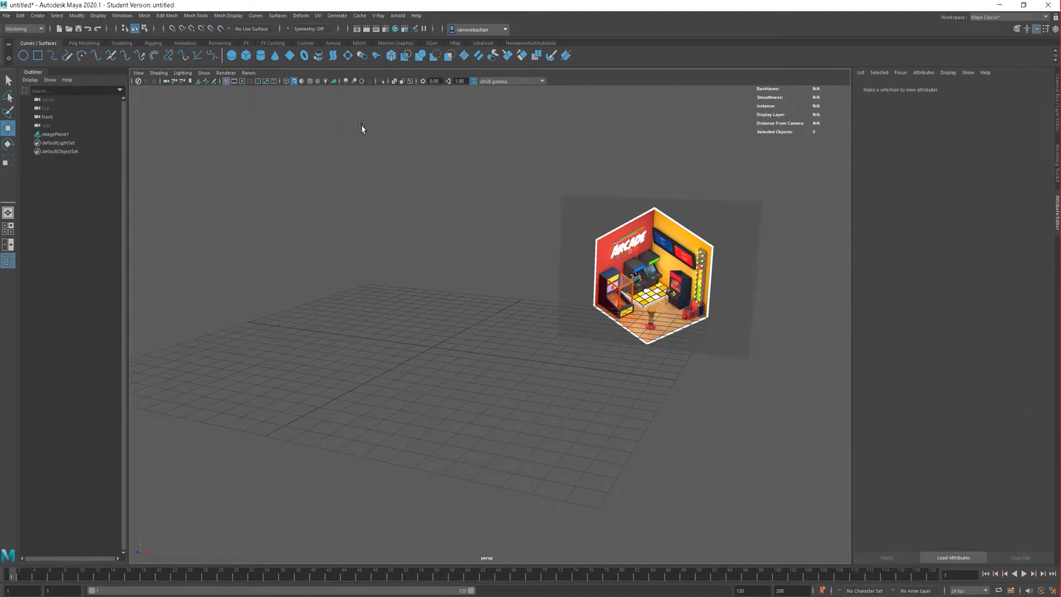
Select the arcade image plane and examine its reference picture up close in the perspective view.
{"action": "scroll", "coordinate": [599, 243], "scroll_direction": "up", "scroll_amount": 3}
{"action": "left_click_drag", "start_coordinate": [599, 243], "coordinate": [454, 411], "text": "alt"}
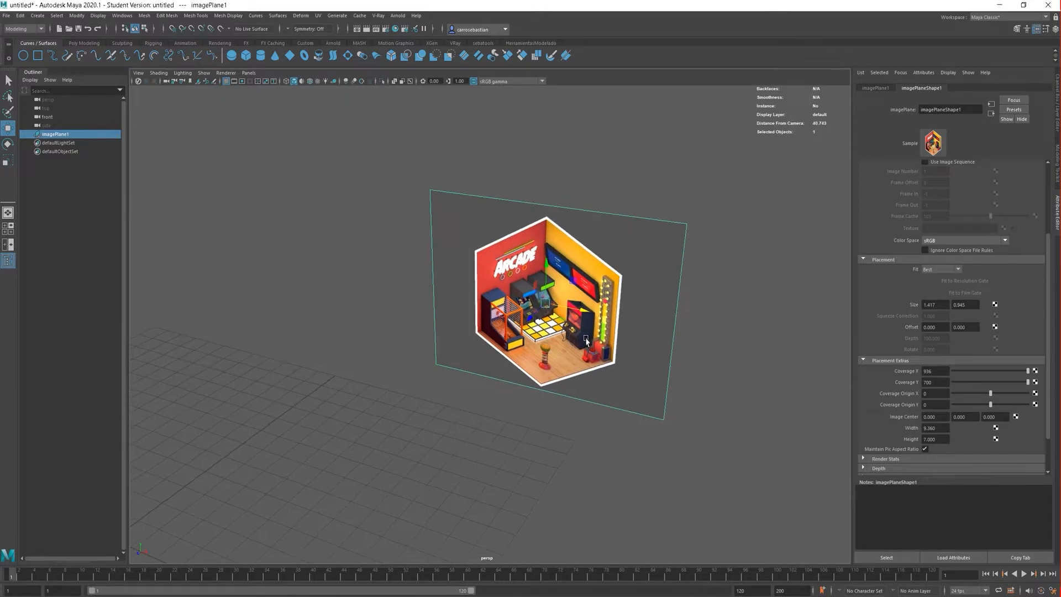
{"action": "scroll", "coordinate": [574, 341], "scroll_direction": "up", "scroll_amount": 3}
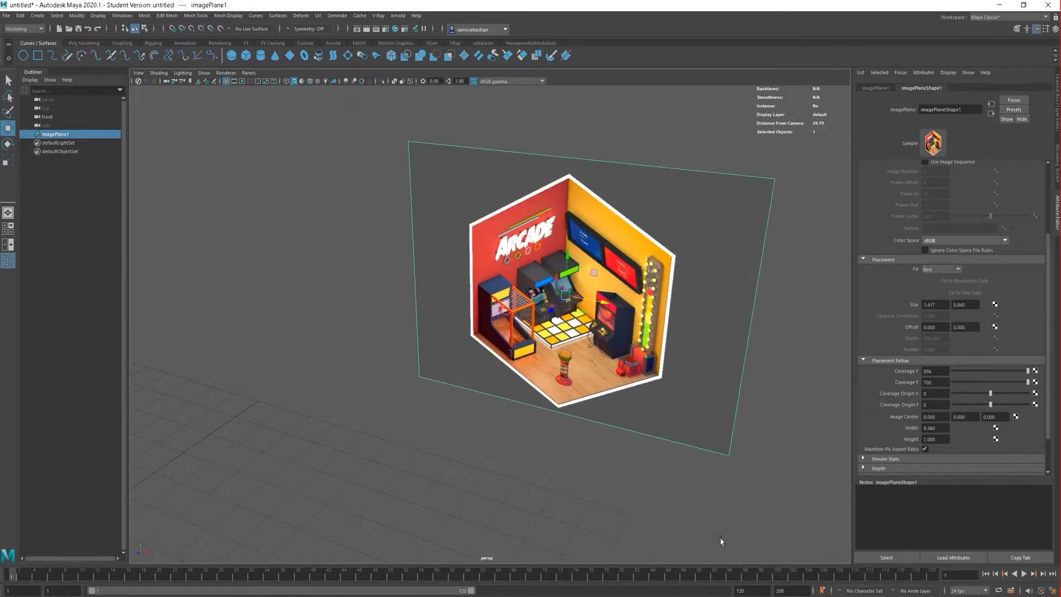
{"action": "scroll", "coordinate": [590, 301], "scroll_direction": "up", "scroll_amount": 4}
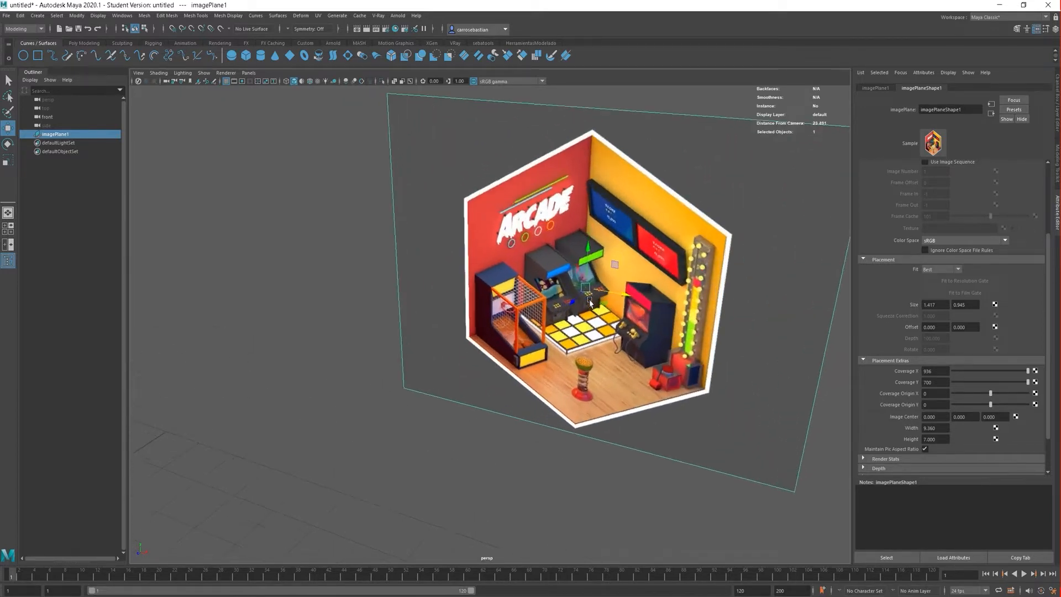
{"action": "scroll", "coordinate": [589, 301], "scroll_direction": "down", "scroll_amount": 10}
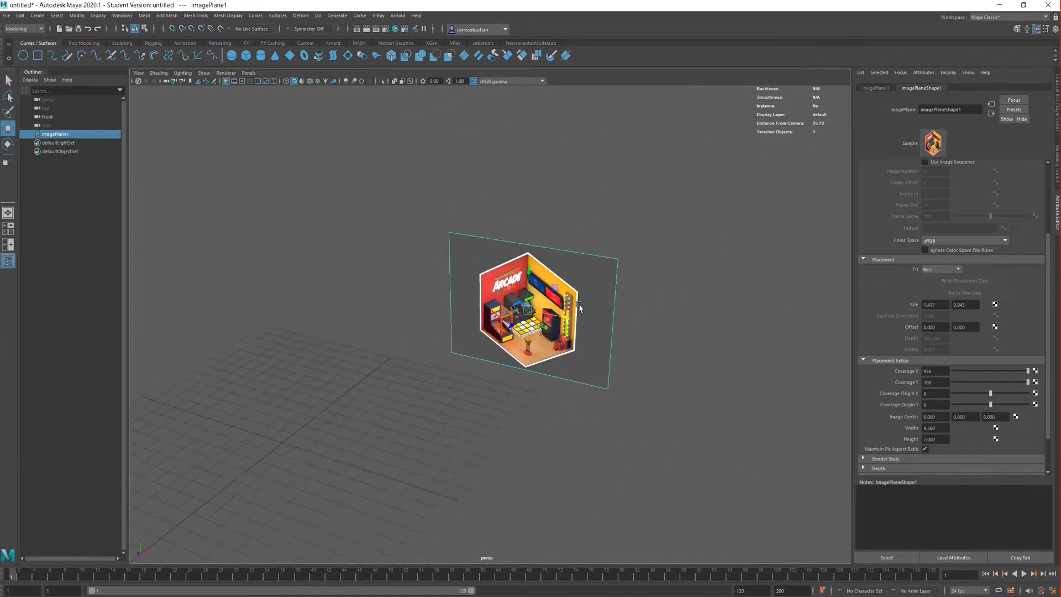
Examine the empty grid next to the image plane as the working area for the arcade room.
{"action": "middle_click_drag", "start_coordinate": [598, 296], "coordinate": [690, 290], "text": "alt"}
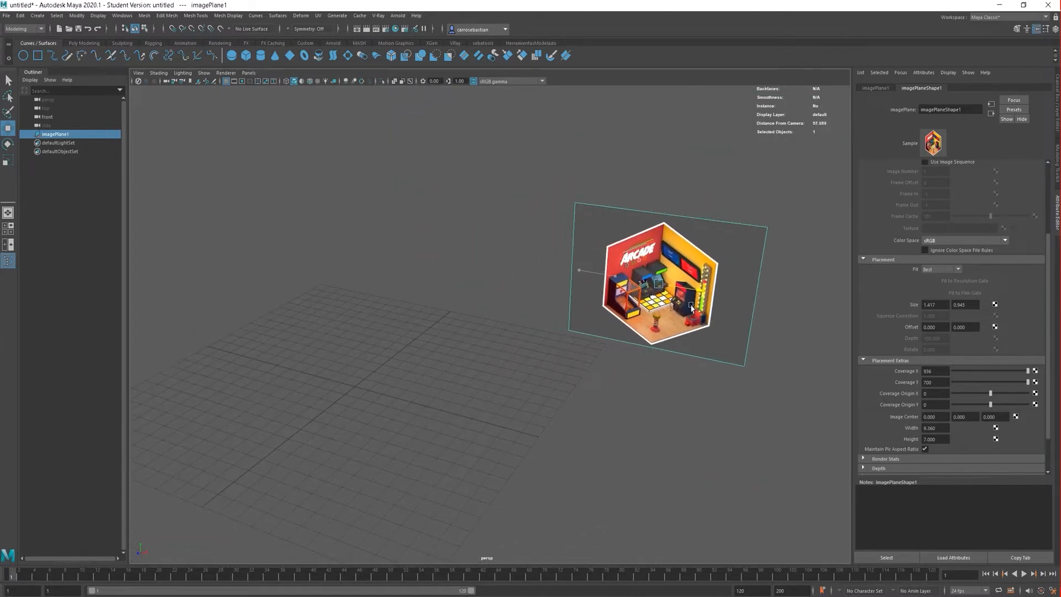
{"action": "scroll", "coordinate": [657, 367], "scroll_direction": "down", "scroll_amount": 2}
{"action": "scroll", "coordinate": [503, 345], "scroll_direction": "up", "scroll_amount": 3}
{"action": "middle_click_drag", "start_coordinate": [505, 354], "coordinate": [563, 286], "text": "alt"}
{"action": "left_click_drag", "start_coordinate": [563, 286], "coordinate": [574, 309], "text": "alt"}
{"action": "scroll", "coordinate": [442, 343], "scroll_direction": "up", "scroll_amount": 4}
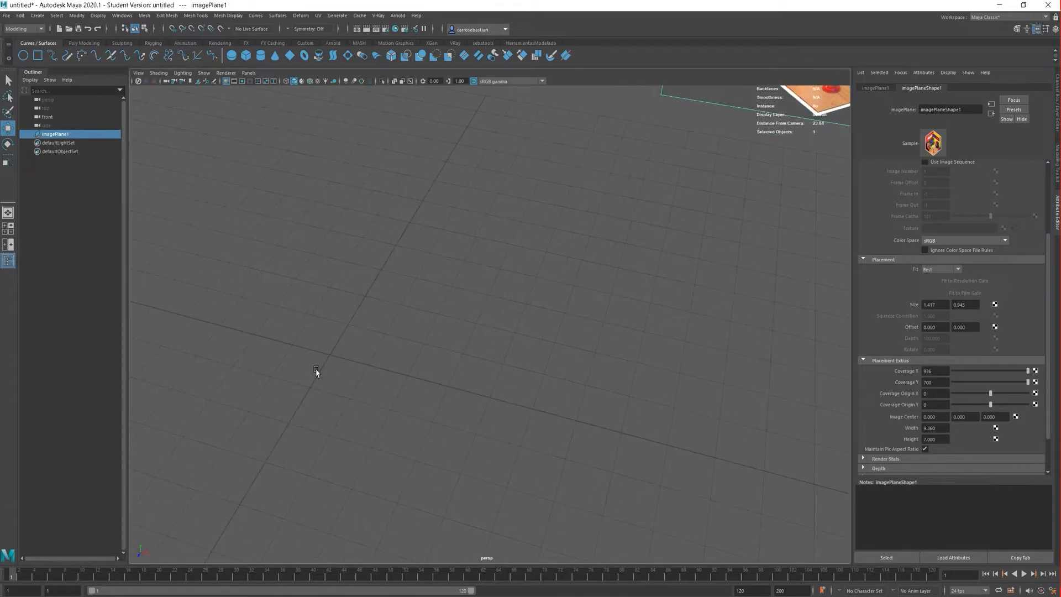
{"action": "scroll", "coordinate": [318, 374], "scroll_direction": "down", "scroll_amount": 6}
{"action": "middle_click_drag", "start_coordinate": [448, 338], "coordinate": [538, 393], "text": "alt"}
{"action": "left_click_drag", "start_coordinate": [538, 393], "coordinate": [433, 442], "text": "alt"}
Examine the walls, floor and machines of the arcade room in the reference image.
{"action": "right_click_drag", "start_coordinate": [434, 442], "coordinate": [611, 362], "text": "alt"}
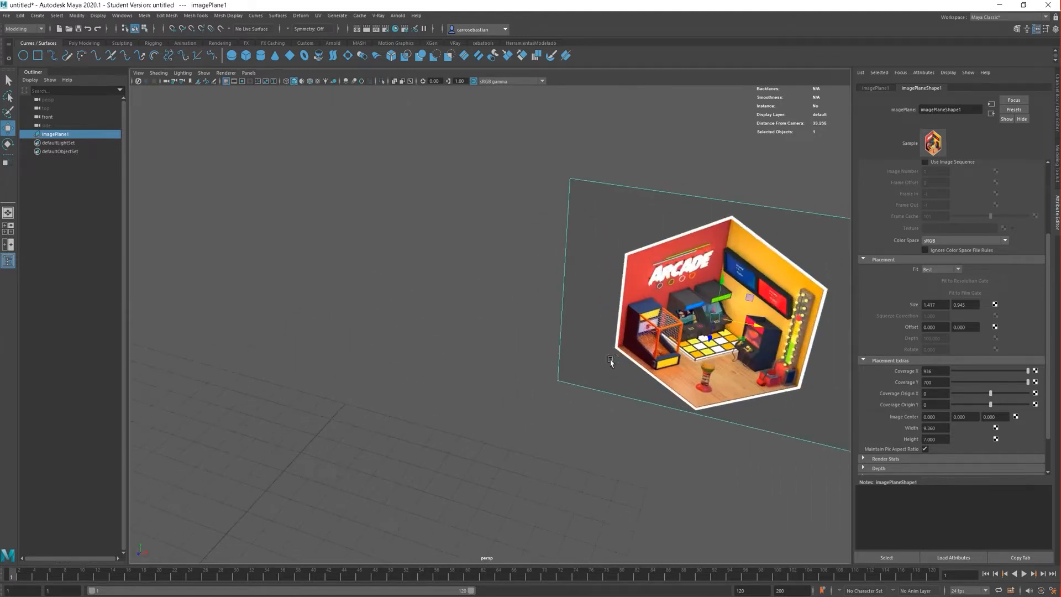
{"action": "middle_click_drag", "start_coordinate": [673, 375], "coordinate": [362, 346], "text": "alt"}
{"action": "left_click_drag", "start_coordinate": [418, 464], "coordinate": [462, 393], "text": "alt"}
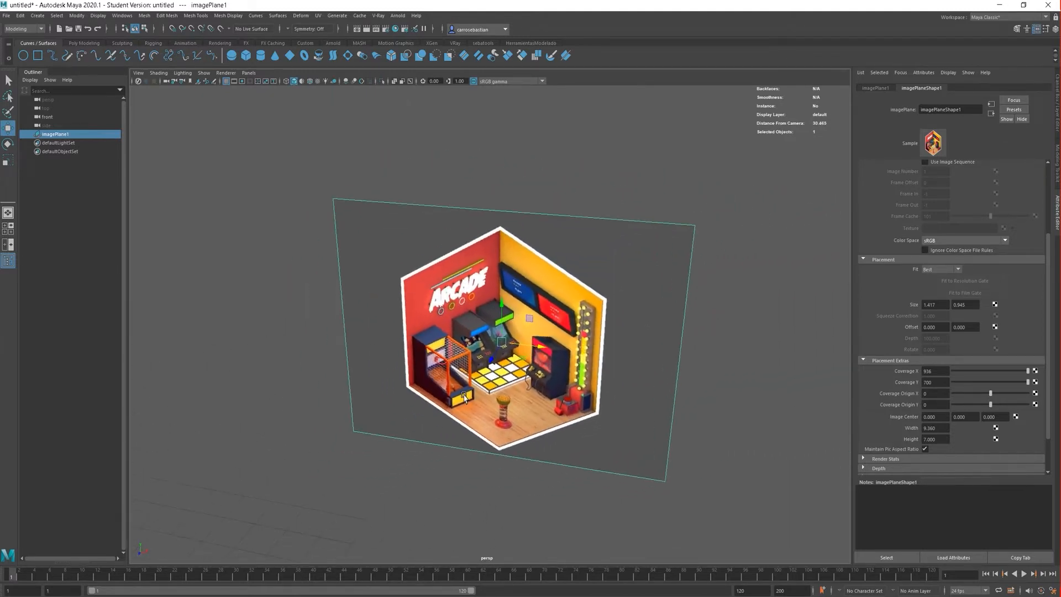
{"action": "middle_click_drag", "start_coordinate": [544, 421], "coordinate": [603, 347], "text": "alt"}
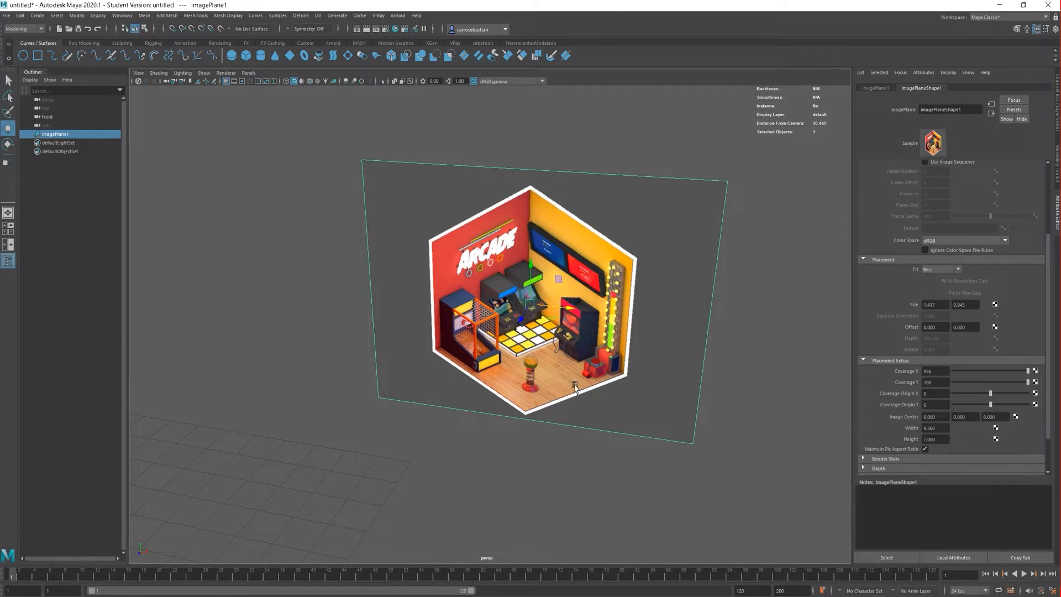
{"action": "scroll", "coordinate": [621, 370], "scroll_direction": "down", "scroll_amount": 3}
{"action": "scroll", "coordinate": [599, 355], "scroll_direction": "up", "scroll_amount": 3}
{"action": "mouse_move", "coordinate": [545, 366]}
{"action": "middle_mouse_down", "text": "alt"}
{"action": "mouse_move", "coordinate": [546, 401]}
{"action": "mouse_move", "coordinate": [546, 364]}
{"action": "middle_mouse_up", "text": "alt"}
{"action": "left_click_drag", "start_coordinate": [547, 367], "coordinate": [493, 354], "text": "alt"}
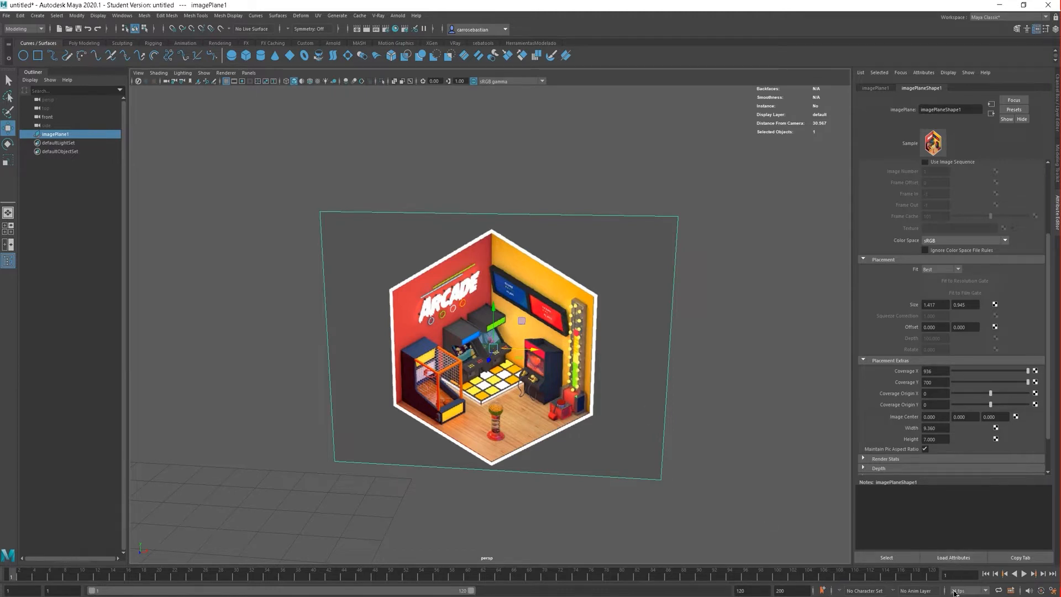
Check the image plane's placement beside the grid from several distances and angles.
{"action": "right_click_drag", "start_coordinate": [555, 347], "coordinate": [466, 355], "text": "alt"}
{"action": "middle_click_drag", "start_coordinate": [500, 415], "coordinate": [586, 385], "text": "alt"}
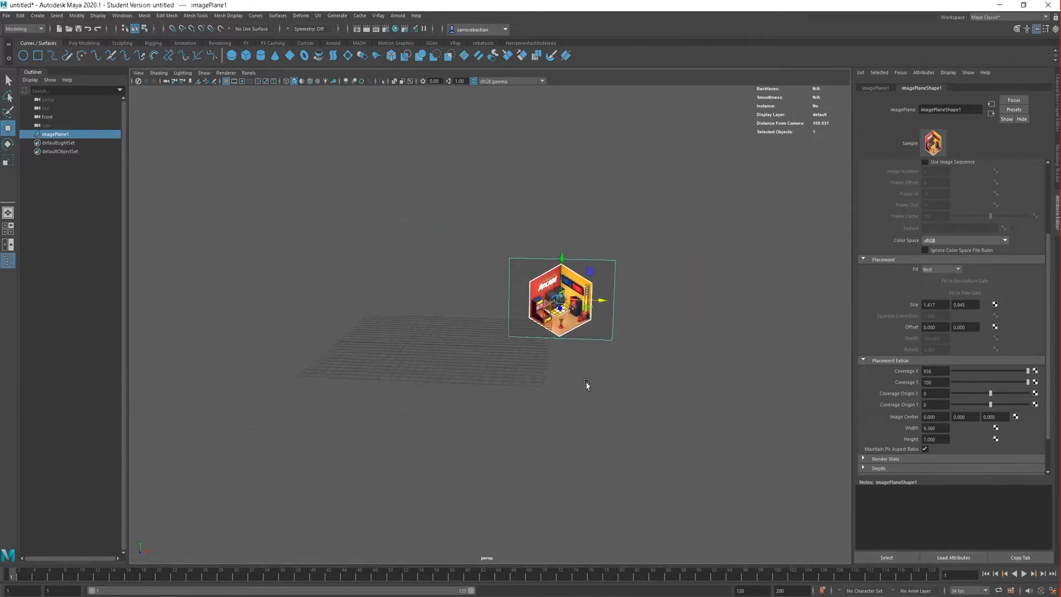
{"action": "left_click_drag", "start_coordinate": [587, 385], "coordinate": [548, 397], "text": "alt"}
{"action": "scroll", "coordinate": [583, 285], "scroll_direction": "up", "scroll_amount": 5}
{"action": "left_click_drag", "start_coordinate": [621, 297], "coordinate": [660, 311], "text": "alt"}
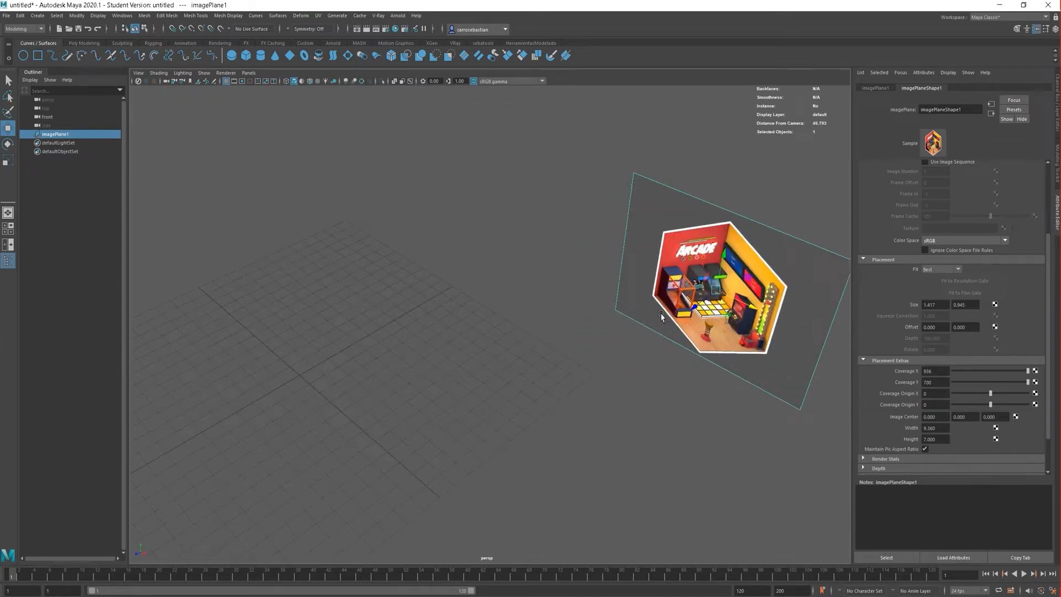
{"action": "middle_click_drag", "start_coordinate": [660, 311], "coordinate": [492, 366], "text": "alt"}
{"action": "left_click_drag", "start_coordinate": [493, 367], "coordinate": [540, 408], "text": "alt"}
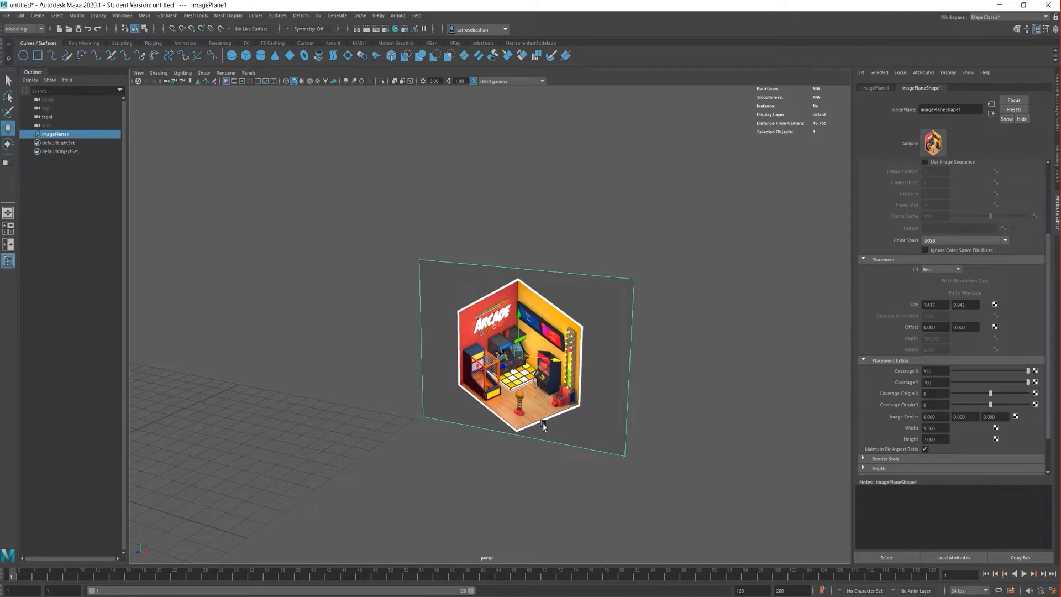
{"action": "scroll", "coordinate": [599, 384], "scroll_direction": "down", "scroll_amount": 5}
{"action": "middle_click_drag", "start_coordinate": [551, 399], "coordinate": [671, 407], "text": "alt"}
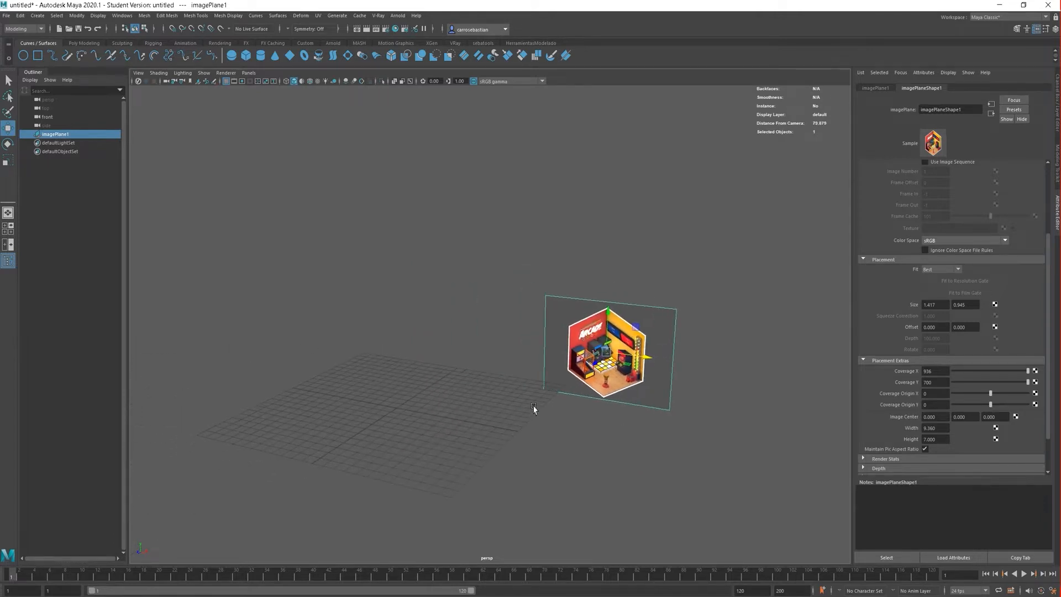
Examine the arcade room in the reference image up close, including its walls, floor and overall block shape.
{"action": "mouse_move", "coordinate": [533, 407]}
{"action": "left_mouse_down", "text": "alt"}
{"action": "mouse_move", "coordinate": [553, 387]}
{"action": "mouse_move", "coordinate": [525, 413]}
{"action": "left_mouse_up", "text": "alt"}
{"action": "scroll", "coordinate": [555, 390], "scroll_direction": "up", "scroll_amount": 5}
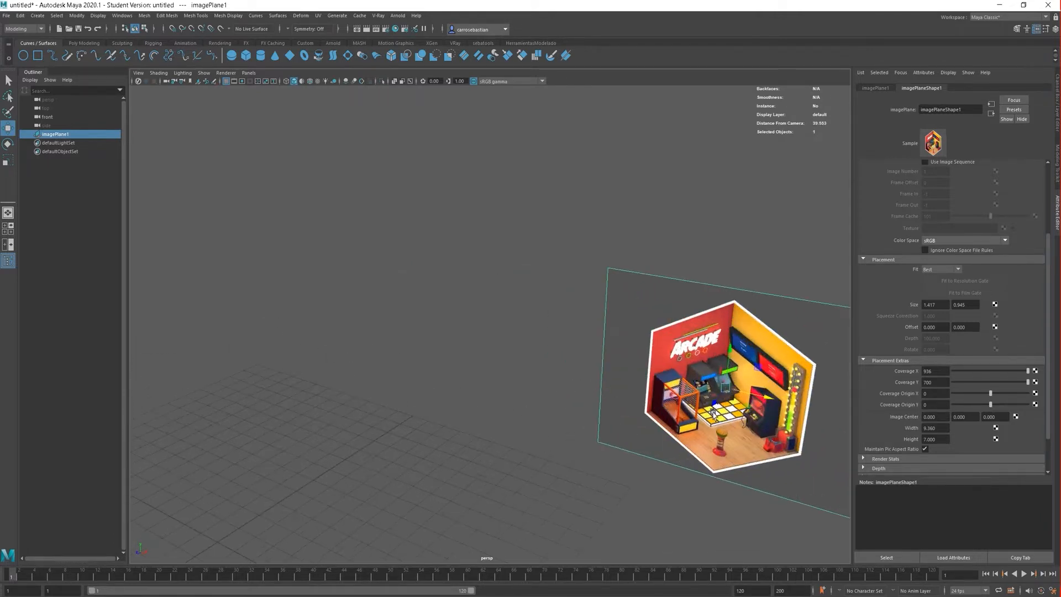
{"action": "middle_click_drag", "start_coordinate": [706, 409], "coordinate": [521, 408], "text": "alt"}
{"action": "left_click_drag", "start_coordinate": [521, 408], "coordinate": [584, 401], "text": "alt"}
{"action": "scroll", "coordinate": [585, 401], "scroll_direction": "up", "scroll_amount": 4}
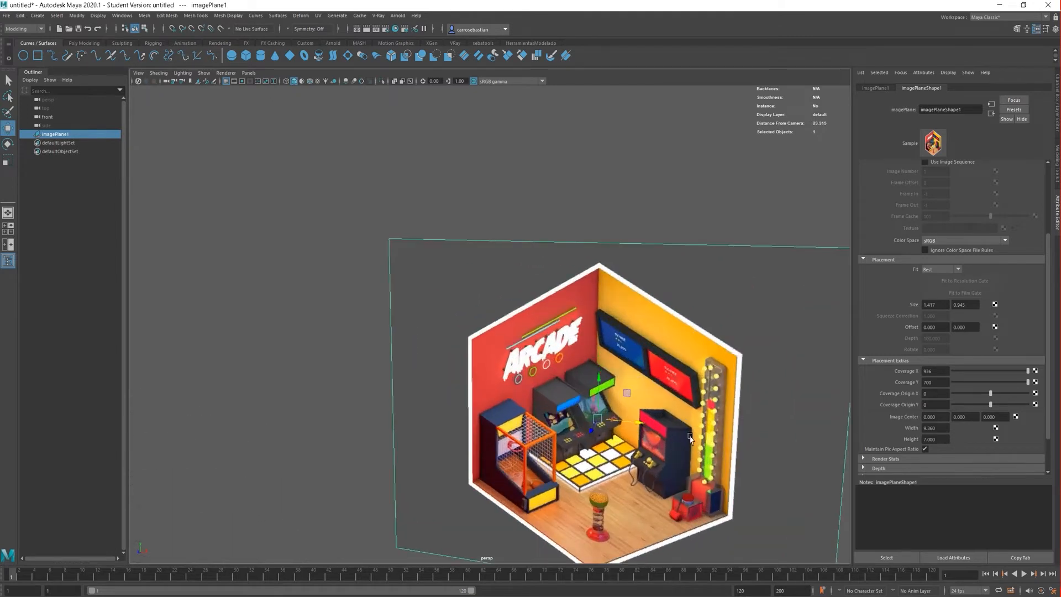
{"action": "middle_click_drag", "start_coordinate": [689, 436], "coordinate": [591, 352], "text": "alt"}
{"action": "mouse_move", "coordinate": [558, 355]}
{"action": "left_mouse_down", "text": "alt"}
{"action": "mouse_move", "coordinate": [617, 354]}
{"action": "mouse_move", "coordinate": [553, 357]}
{"action": "left_mouse_up", "text": "alt"}
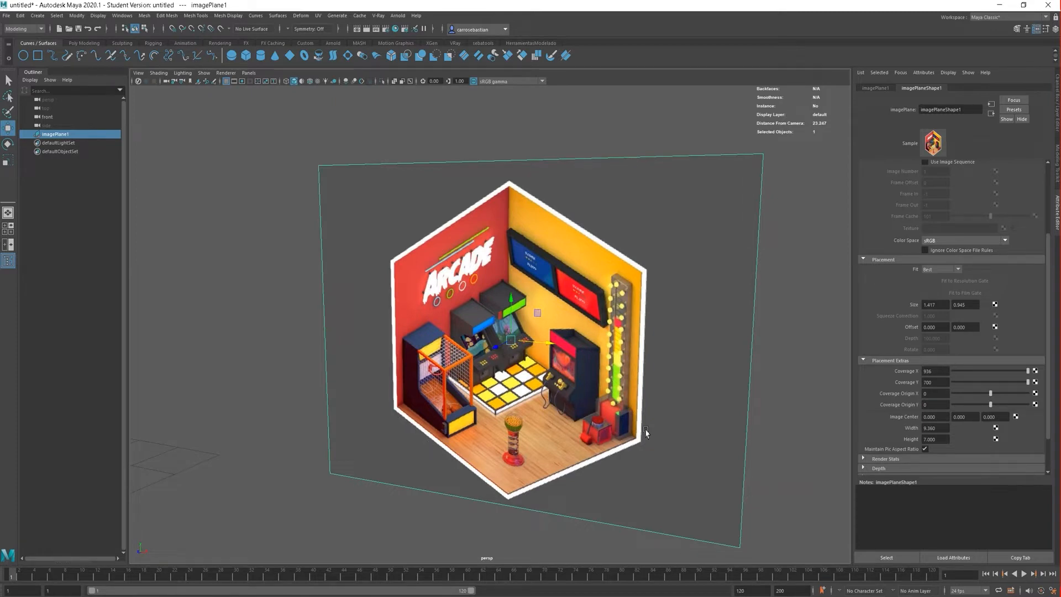
{"action": "left_click", "coordinate": [536, 342]}
{"action": "scroll", "coordinate": [553, 398], "scroll_direction": "down", "scroll_amount": 5}
{"action": "middle_click_drag", "start_coordinate": [538, 391], "coordinate": [683, 353], "text": "alt"}
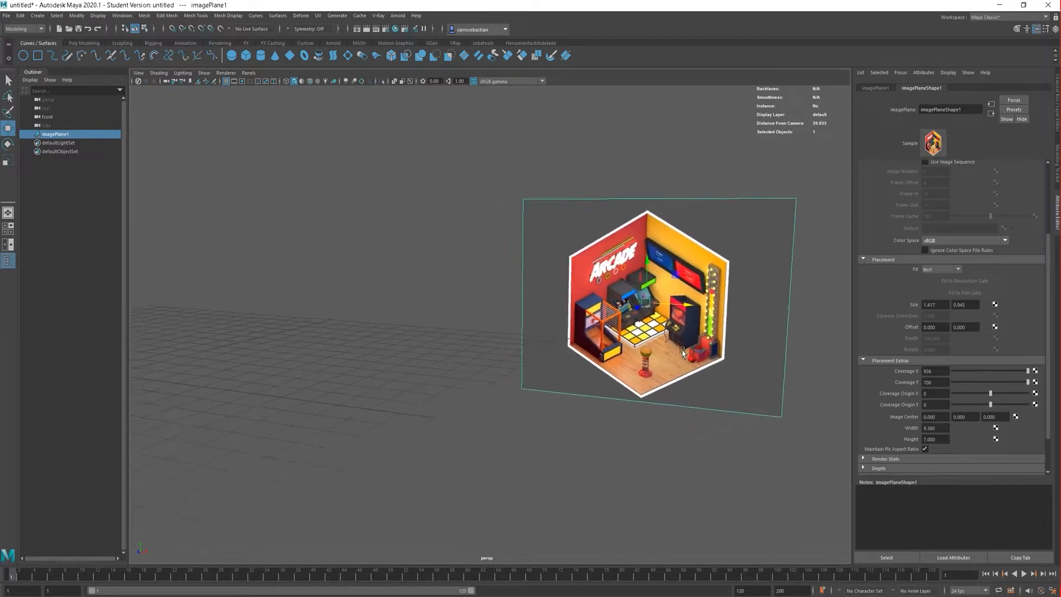
Create a polygon cube primitive at the centre of the grid.
{"action": "scroll", "coordinate": [683, 354], "scroll_direction": "down", "scroll_amount": 6}
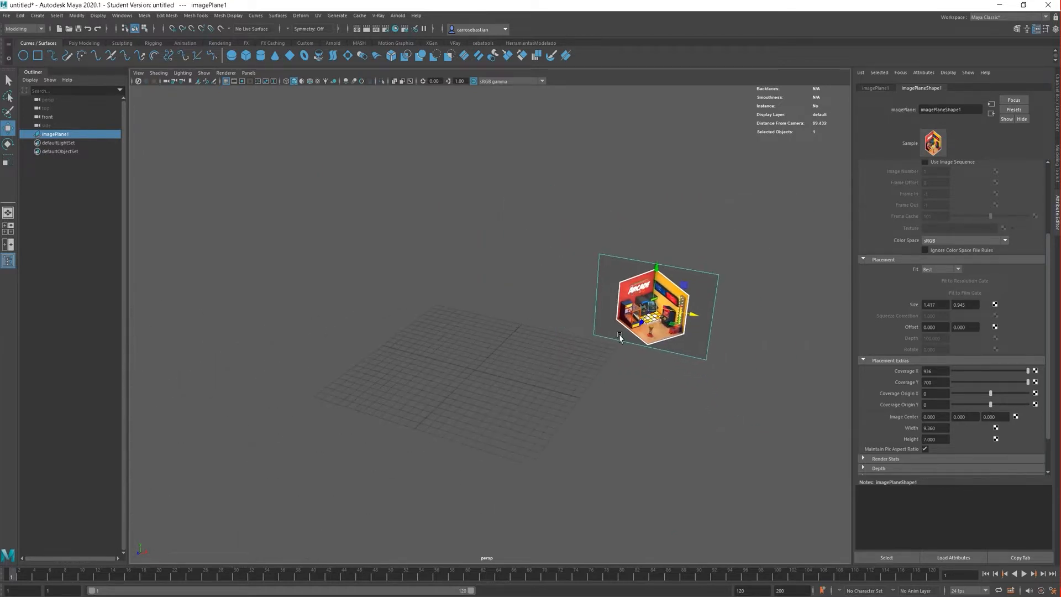
{"action": "left_click_drag", "start_coordinate": [619, 337], "coordinate": [540, 318], "text": "alt"}
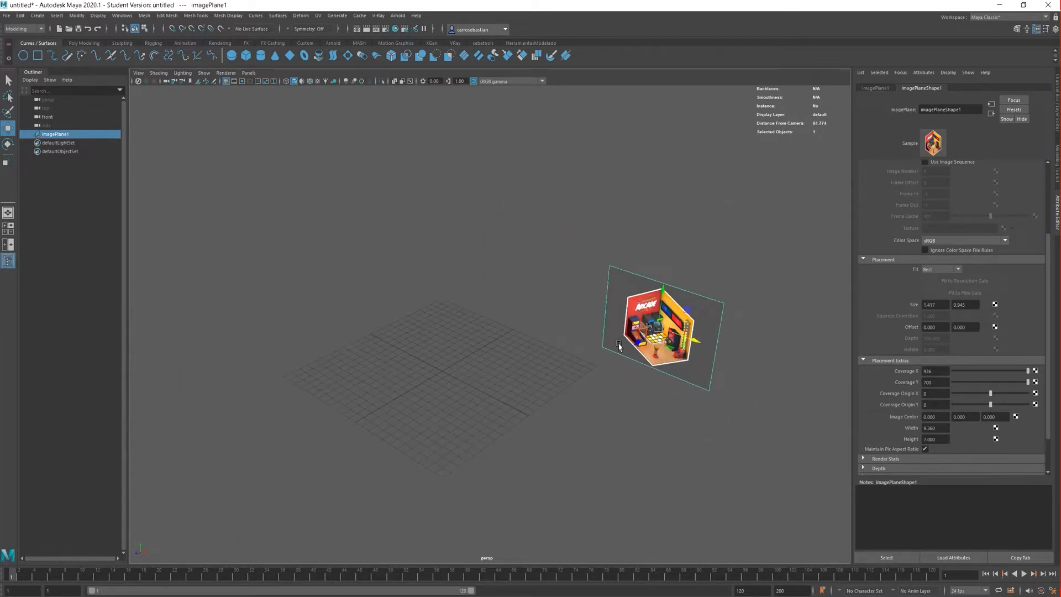
{"action": "scroll", "coordinate": [561, 331], "scroll_direction": "up", "scroll_amount": 3}
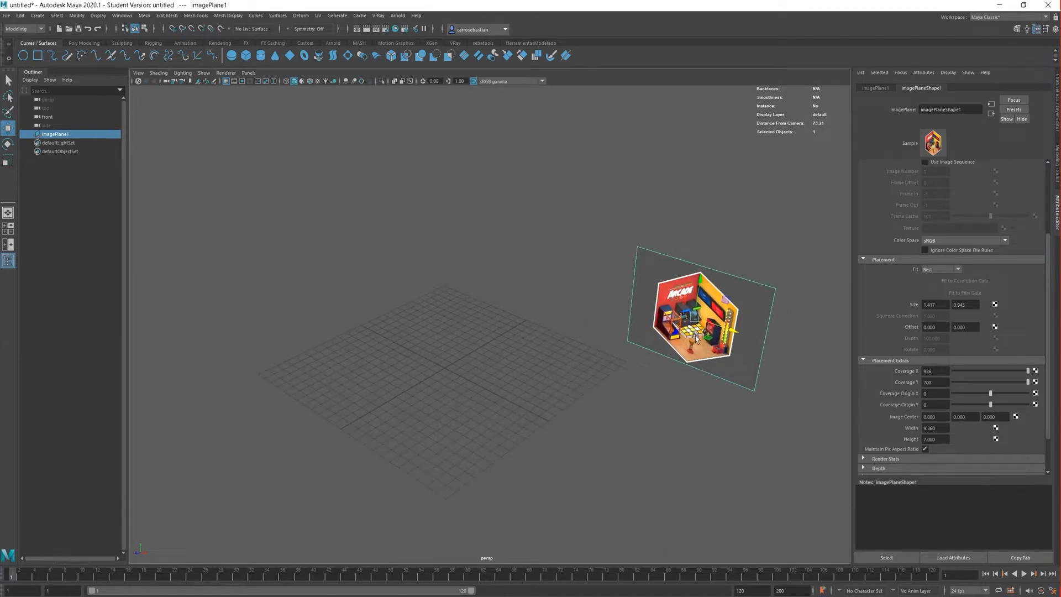
{"action": "middle_click_drag", "start_coordinate": [532, 326], "coordinate": [525, 329], "text": "alt"}
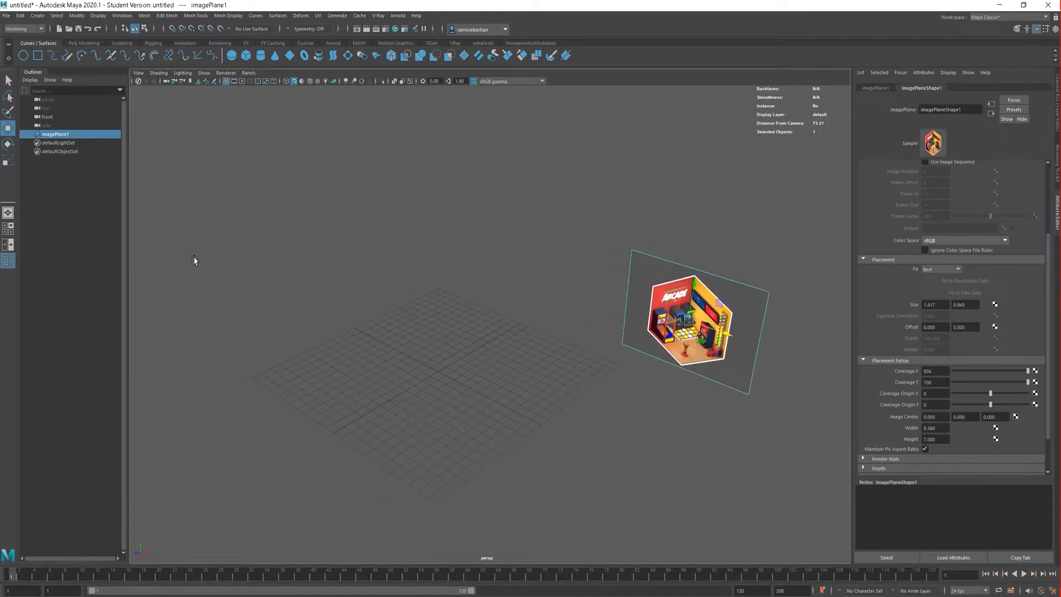
{"action": "left_click", "coordinate": [77, 43]}
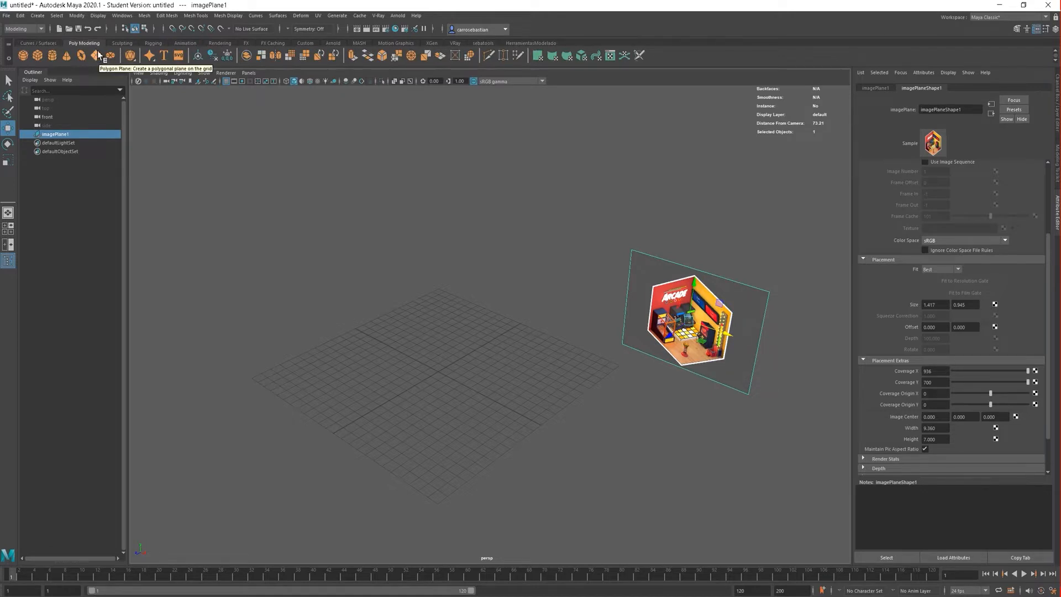
{"action": "left_click", "coordinate": [38, 16]}
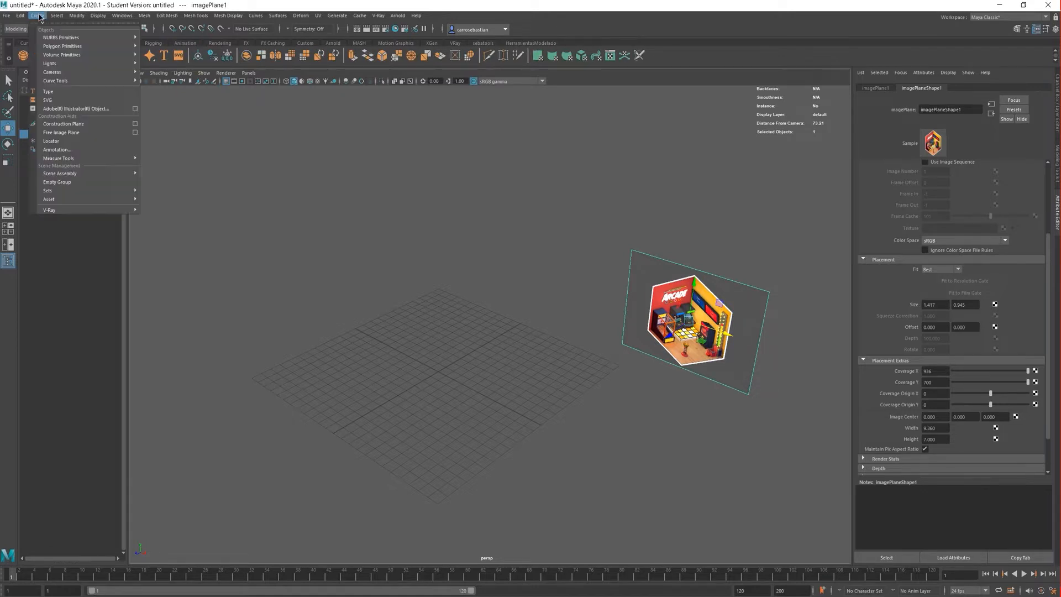
{"action": "mouse_move", "coordinate": [62, 46]}
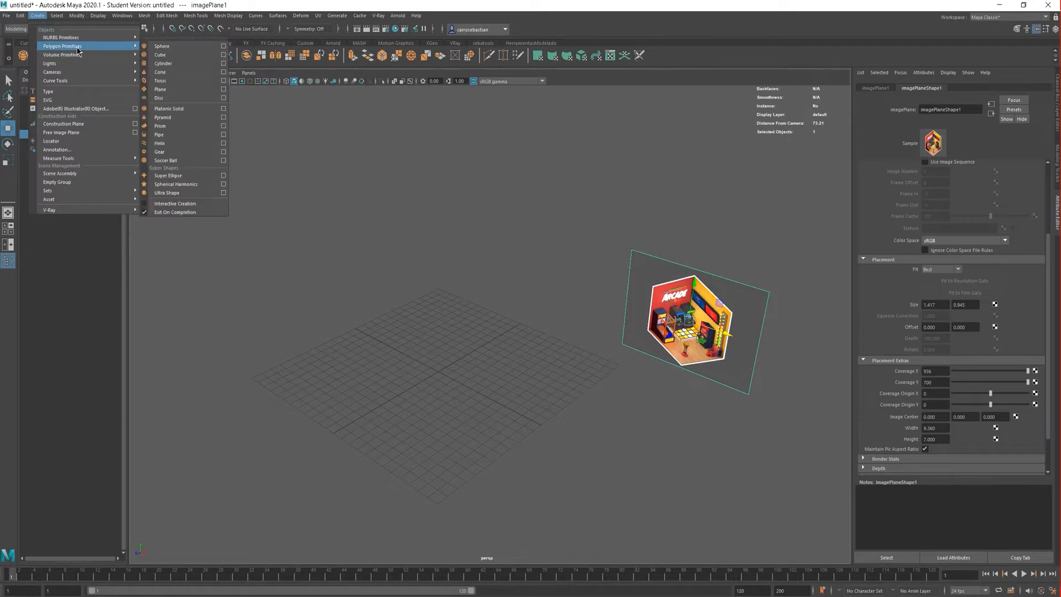
{"action": "left_click", "coordinate": [186, 59]}
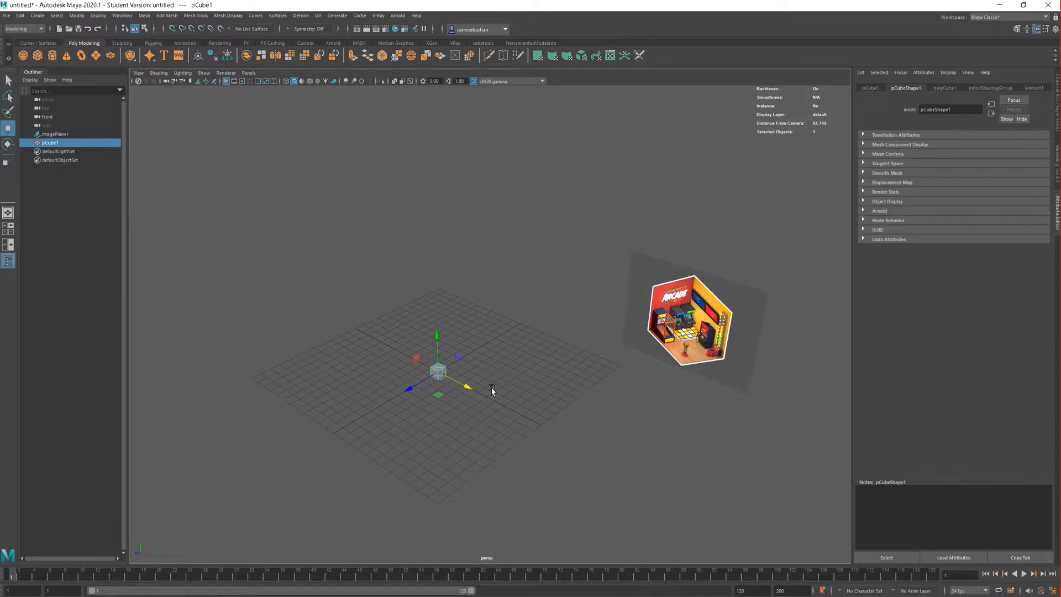
Compare the new cube with the arcade room in the reference image, viewing both from several distances and angles.
{"action": "scroll", "coordinate": [434, 417], "scroll_direction": "up", "scroll_amount": 3}
{"action": "scroll", "coordinate": [393, 405], "scroll_direction": "down", "scroll_amount": 2}
{"action": "scroll", "coordinate": [400, 408], "scroll_direction": "up", "scroll_amount": 3}
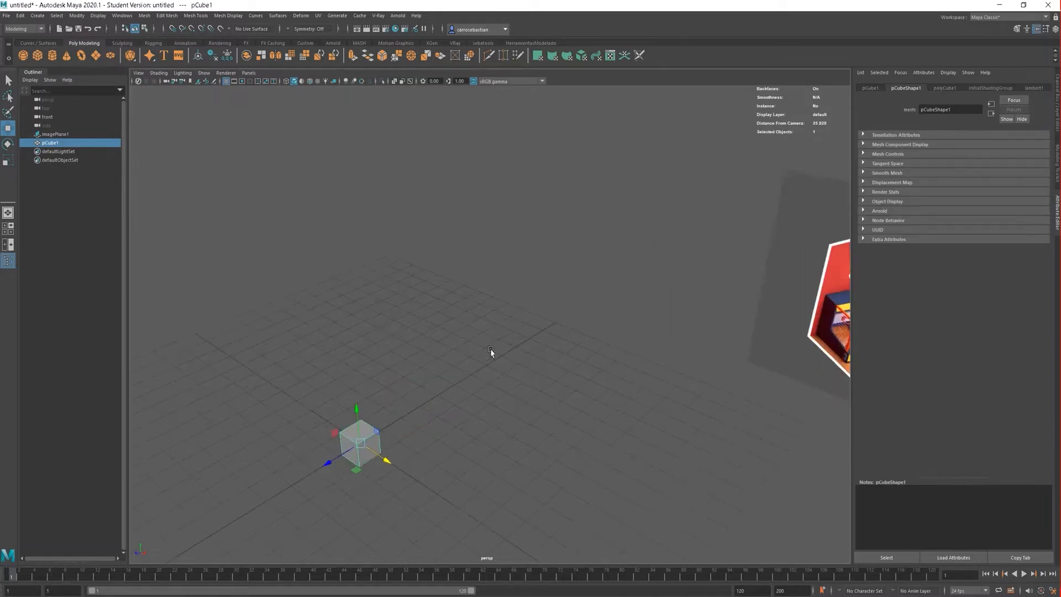
{"action": "scroll", "coordinate": [492, 350], "scroll_direction": "down", "scroll_amount": 3}
{"action": "middle_click_drag", "start_coordinate": [491, 359], "coordinate": [221, 406], "text": "alt"}
{"action": "scroll", "coordinate": [538, 458], "scroll_direction": "up", "scroll_amount": 4}
{"action": "middle_click_drag", "start_coordinate": [539, 458], "coordinate": [512, 373], "text": "alt"}
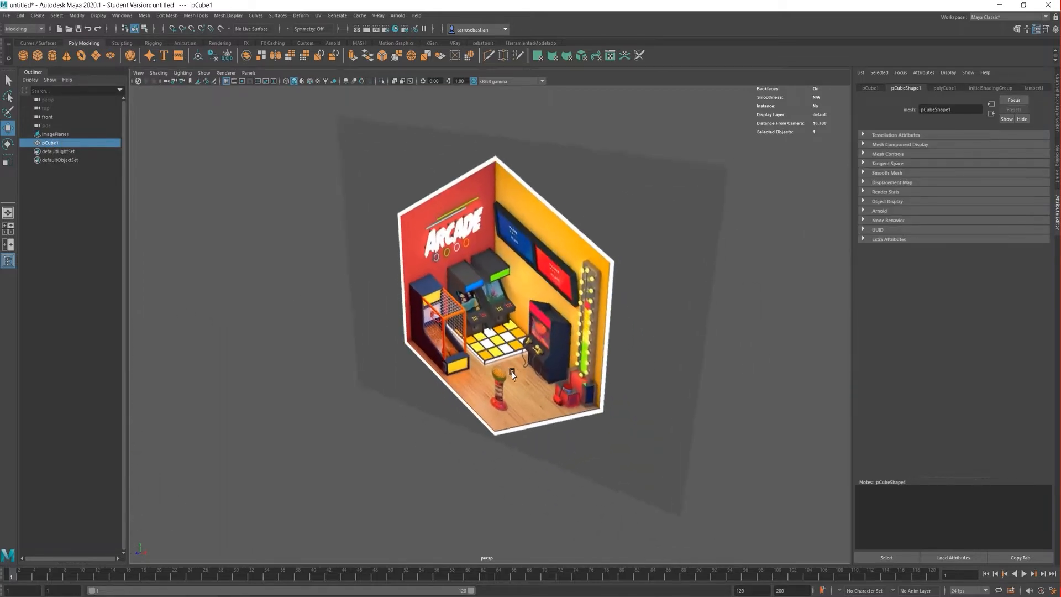
{"action": "left_click_drag", "start_coordinate": [511, 371], "coordinate": [526, 353], "text": "alt"}
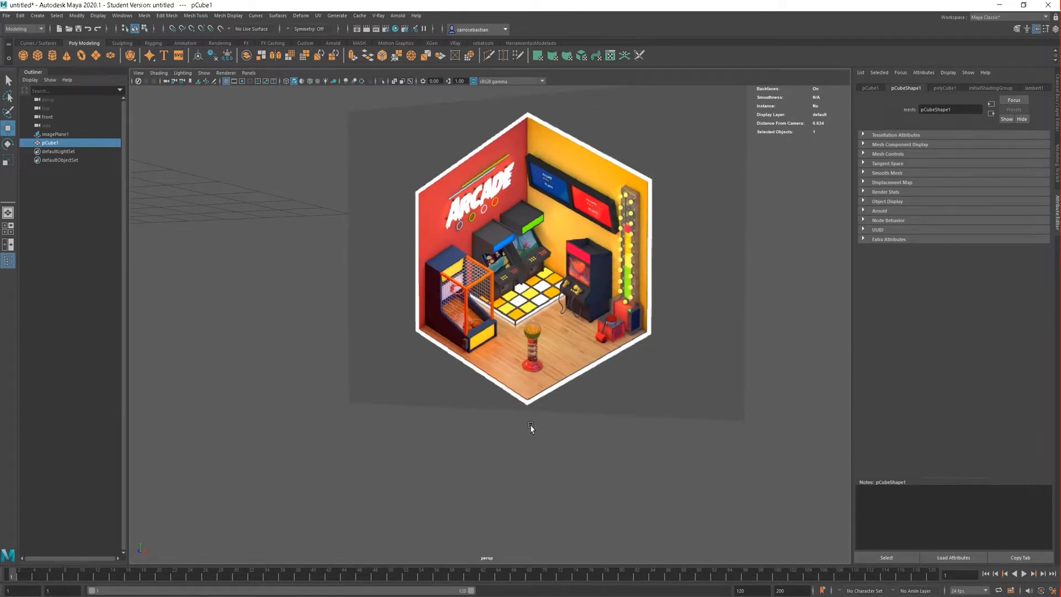
{"action": "right_click_drag", "start_coordinate": [619, 409], "coordinate": [440, 357], "text": "alt"}
{"action": "middle_click_drag", "start_coordinate": [441, 358], "coordinate": [544, 369], "text": "alt"}
{"action": "left_click_drag", "start_coordinate": [544, 372], "coordinate": [474, 408], "text": "alt"}
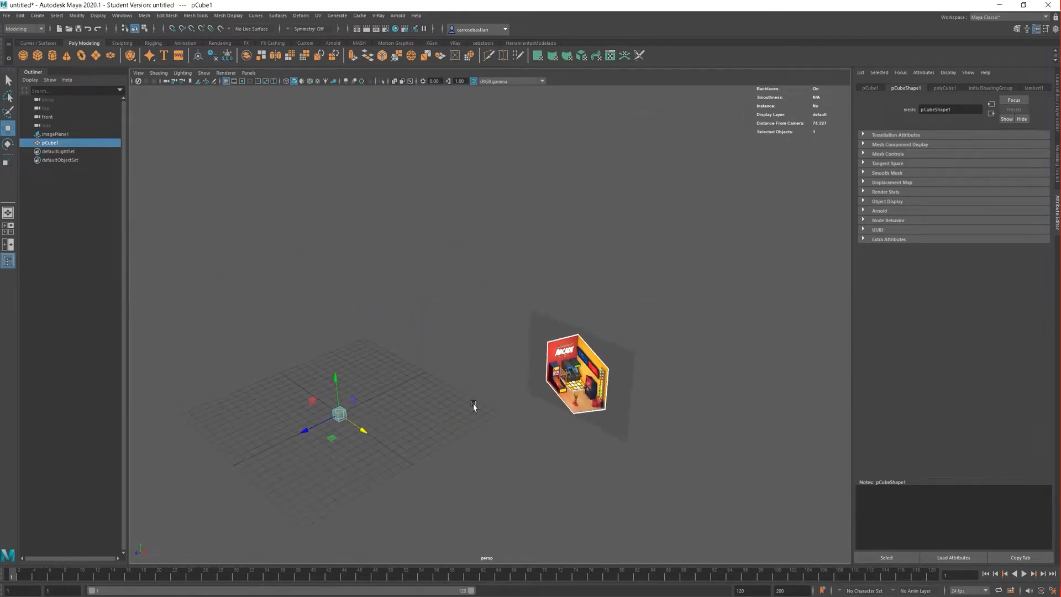
Show the Channel Box for the cube and expand its polyCube1 creation inputs.
{"action": "middle_click_drag", "start_coordinate": [455, 409], "coordinate": [401, 376], "text": "alt"}
{"action": "scroll", "coordinate": [479, 353], "scroll_direction": "up", "scroll_amount": 3}
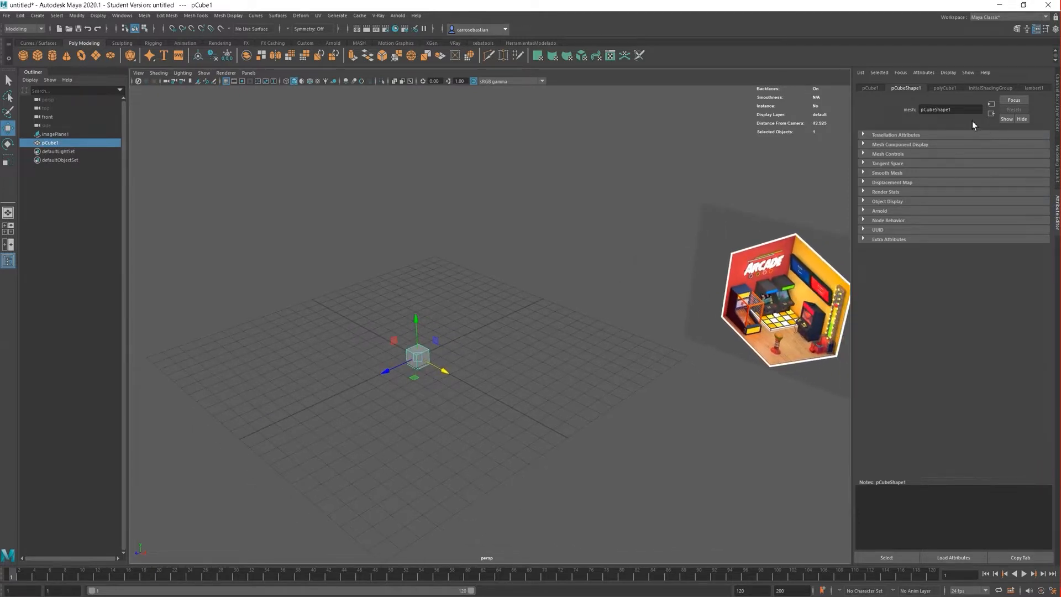
{"action": "left_click", "coordinate": [874, 88]}
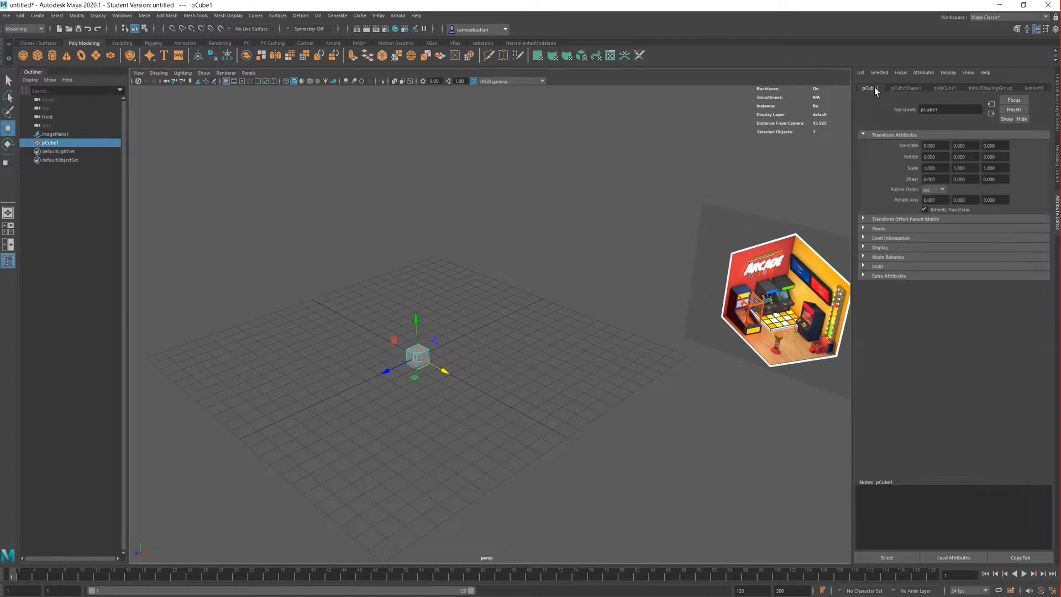
{"action": "left_click", "coordinate": [1058, 215]}
{"action": "left_click", "coordinate": [1058, 119]}
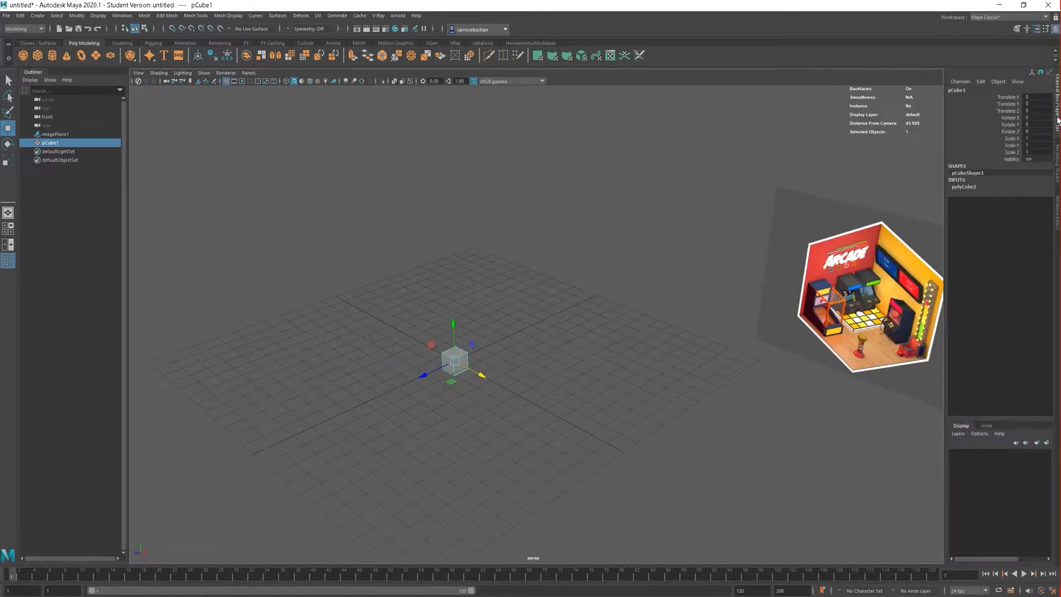
{"action": "left_click", "coordinate": [1017, 29]}
{"action": "left_click", "coordinate": [1036, 30]}
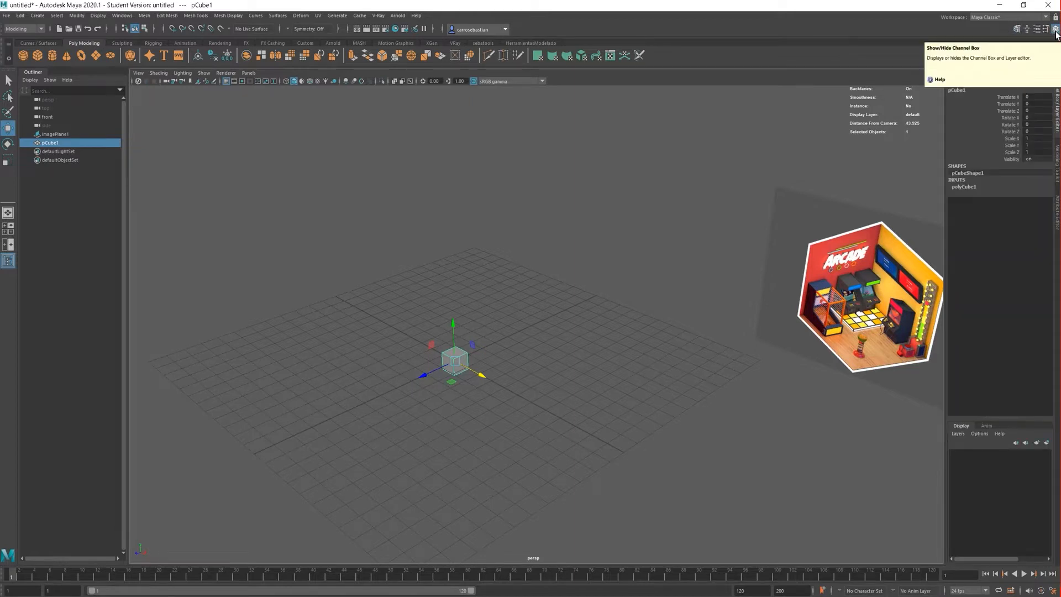
{"action": "left_click", "coordinate": [1055, 31]}
{"action": "left_click", "coordinate": [1055, 31]}
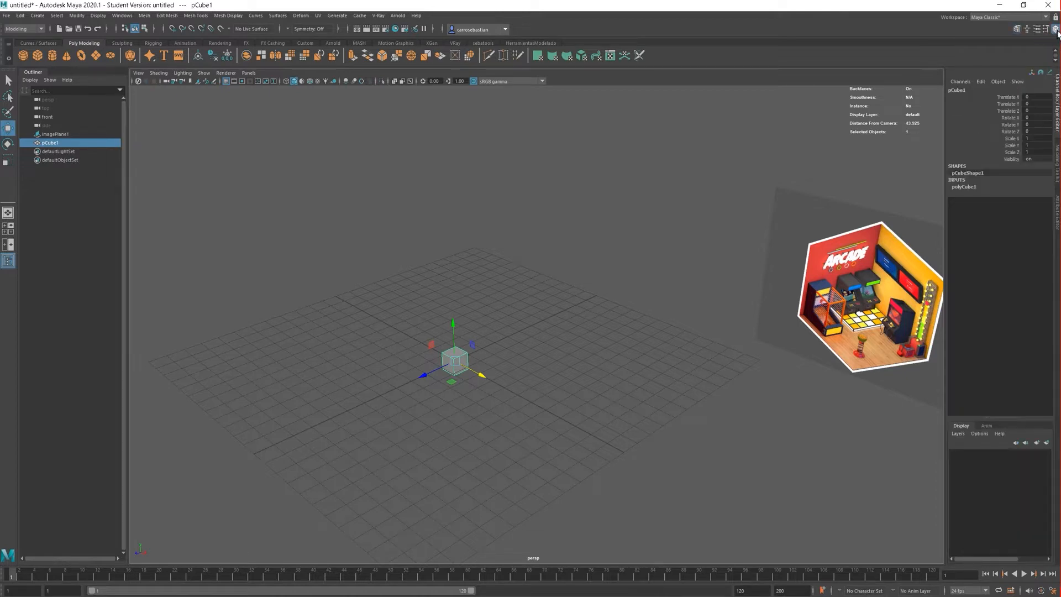
{"action": "left_click", "coordinate": [964, 187]}
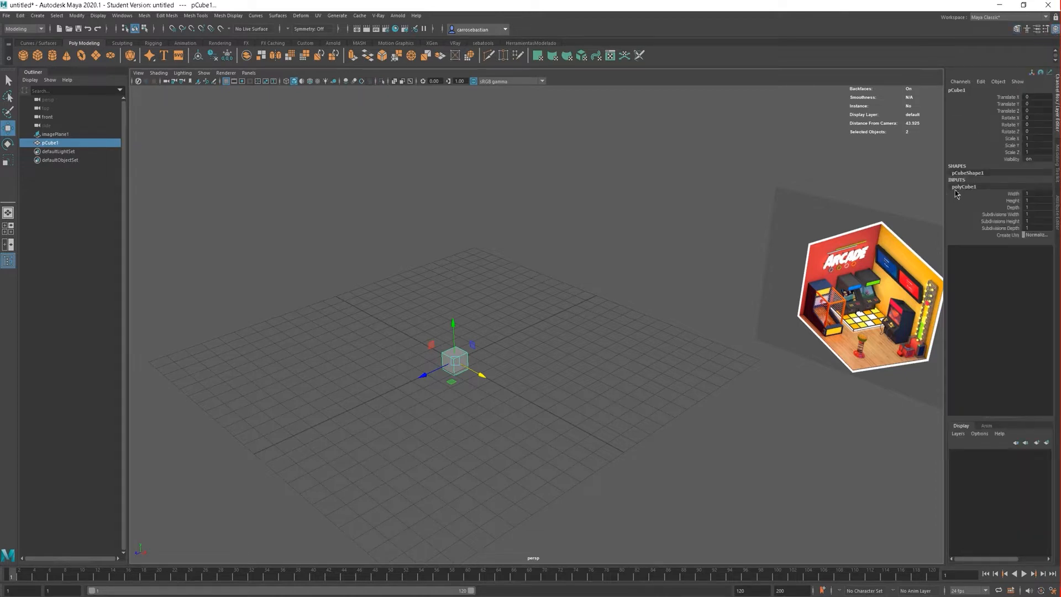
Review the cube's depth and width subdivision inputs and inspect the cube up close on the grid.
{"action": "scroll", "coordinate": [447, 371], "scroll_direction": "up", "scroll_amount": 5}
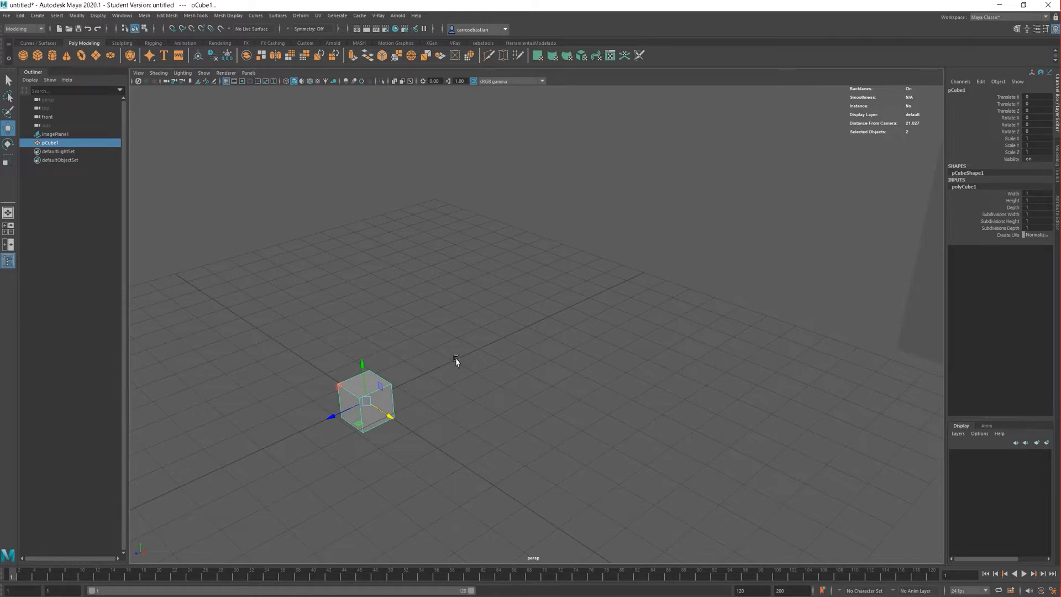
{"action": "scroll", "coordinate": [456, 360], "scroll_direction": "down", "scroll_amount": 4}
{"action": "left_click_drag", "start_coordinate": [551, 296], "coordinate": [509, 303], "text": "alt"}
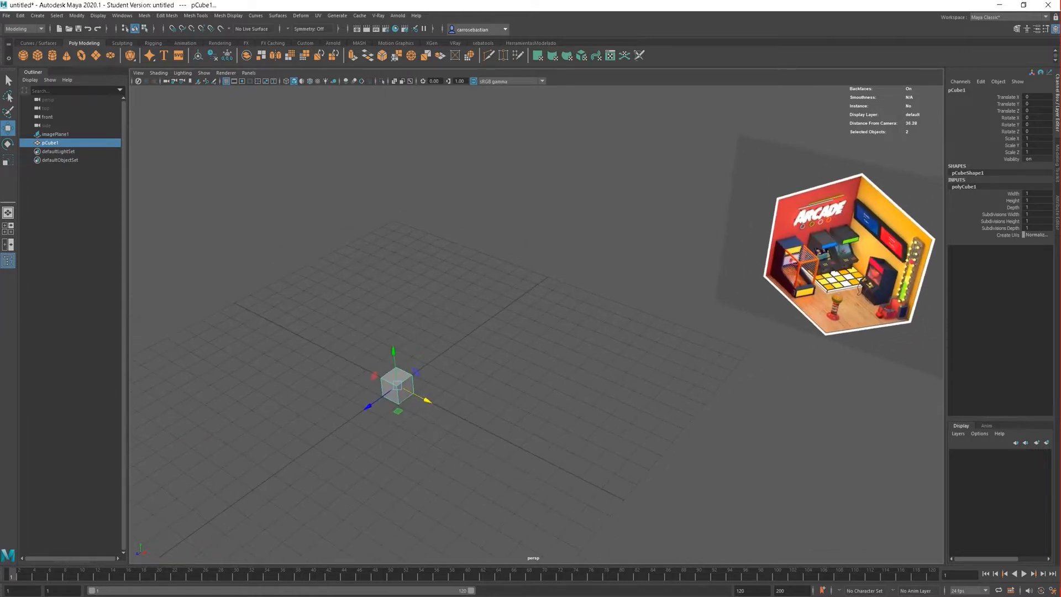
{"action": "double_click", "coordinate": [1033, 207]}
{"action": "left_click", "coordinate": [1039, 214]}
{"action": "scroll", "coordinate": [402, 386], "scroll_direction": "up", "scroll_amount": 1}
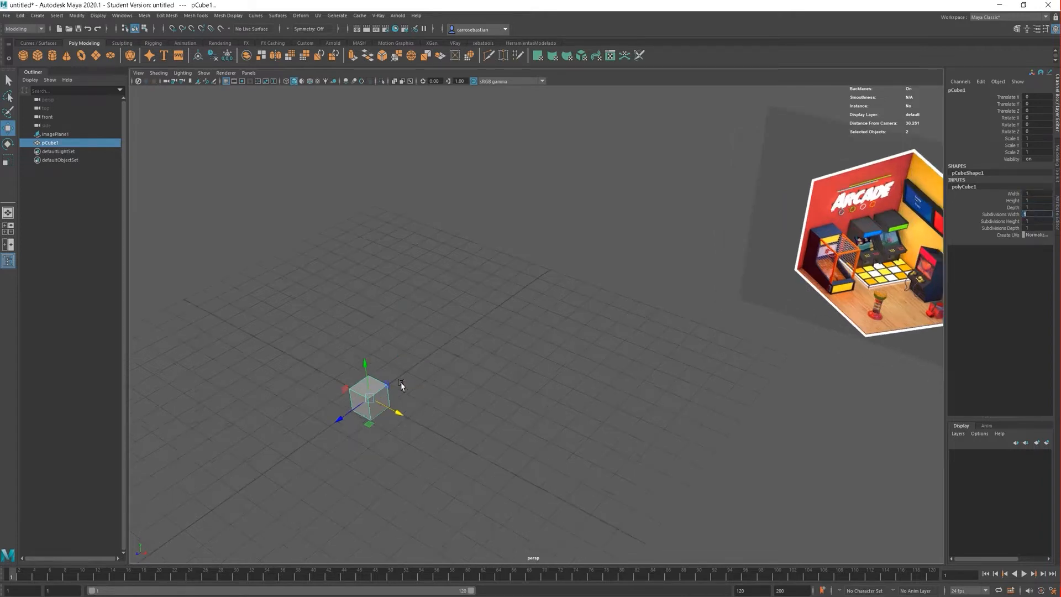
{"action": "middle_click_drag", "start_coordinate": [455, 390], "coordinate": [554, 386], "text": "alt"}
{"action": "scroll", "coordinate": [554, 389], "scroll_direction": "up", "scroll_amount": 3}
{"action": "middle_click_drag", "start_coordinate": [606, 420], "coordinate": [584, 366], "text": "alt"}
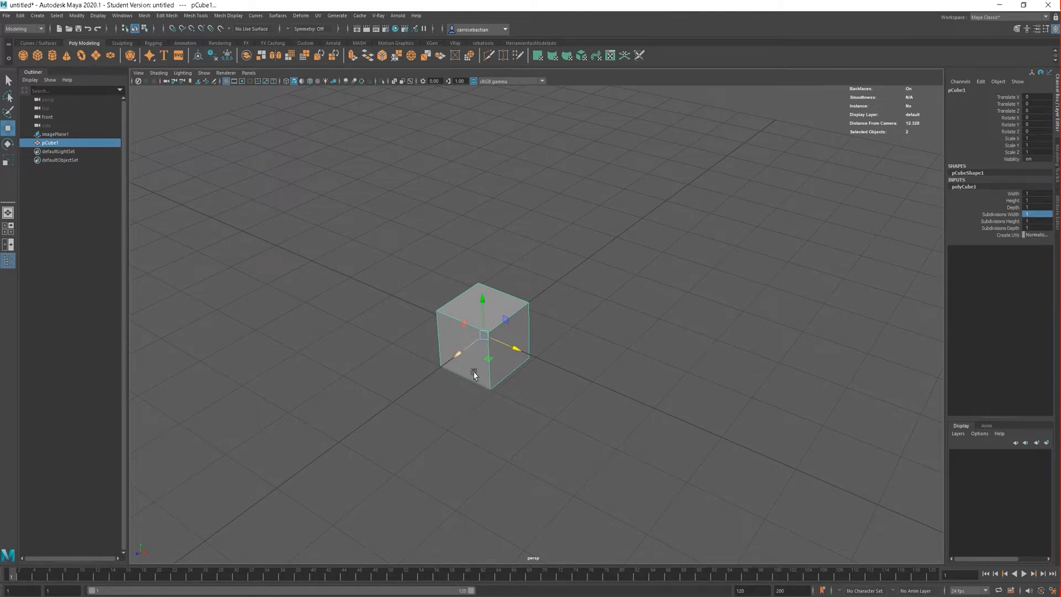
Shift the cube along the X axis and reset its Translate X to 0.
{"action": "middle_click_drag", "start_coordinate": [454, 341], "coordinate": [426, 324], "text": "alt"}
{"action": "double_click", "coordinate": [1043, 99]}
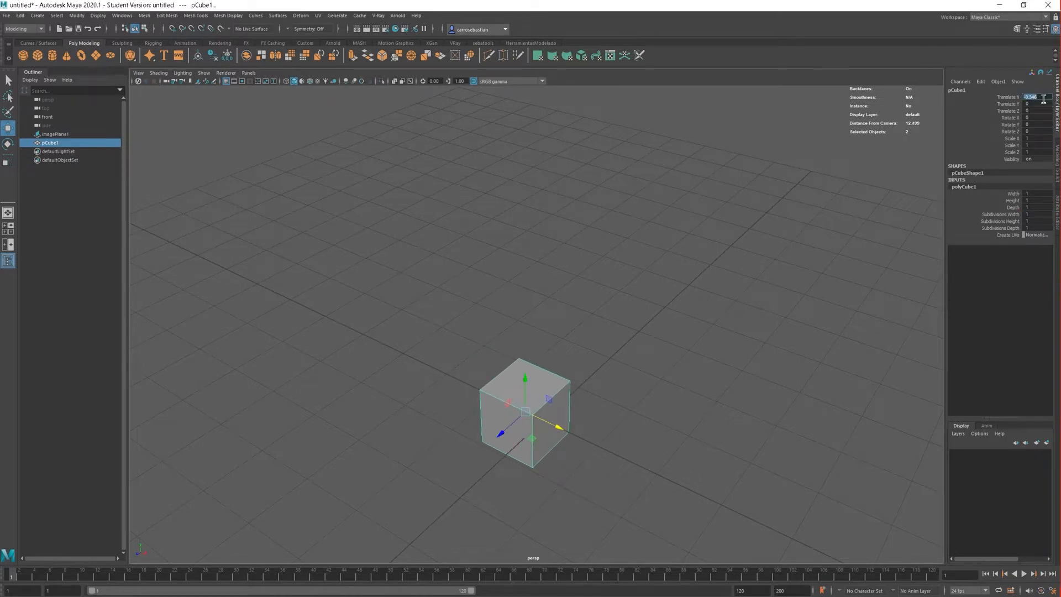
{"action": "key", "text": "Return"}
Deselect the cube and turn on the wireframe-on-shaded display in the perspective view.
{"action": "left_click", "coordinate": [724, 280]}
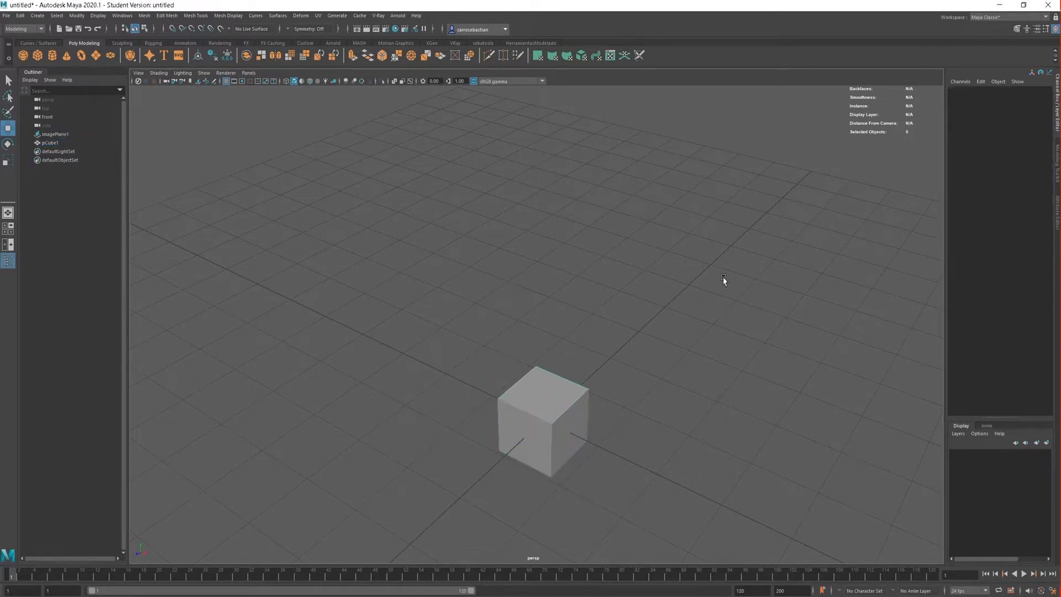
{"action": "left_click", "coordinate": [311, 82]}
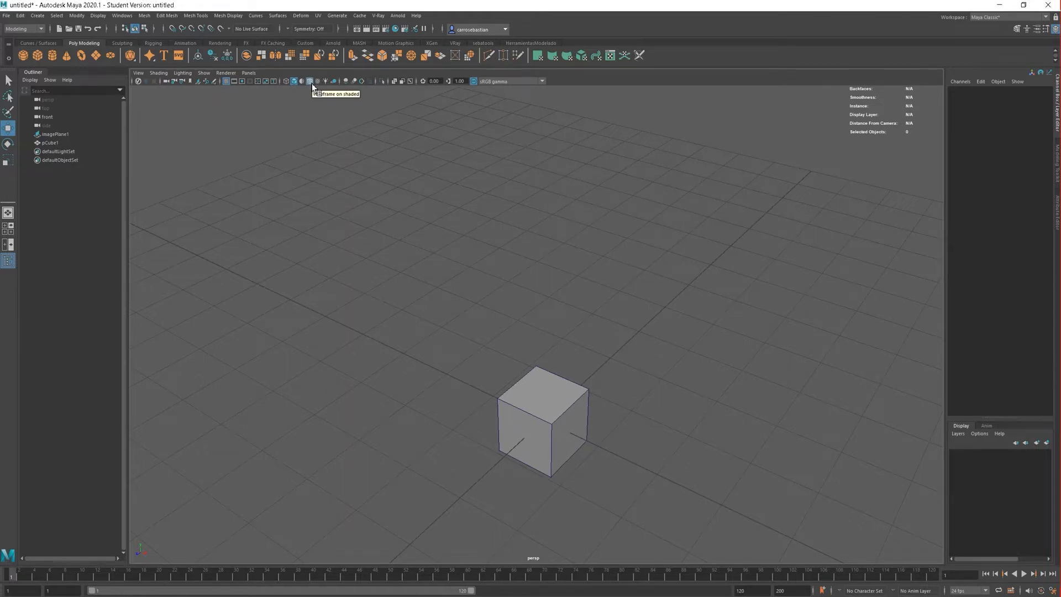
{"action": "scroll", "coordinate": [557, 316], "scroll_direction": "down", "scroll_amount": 5}
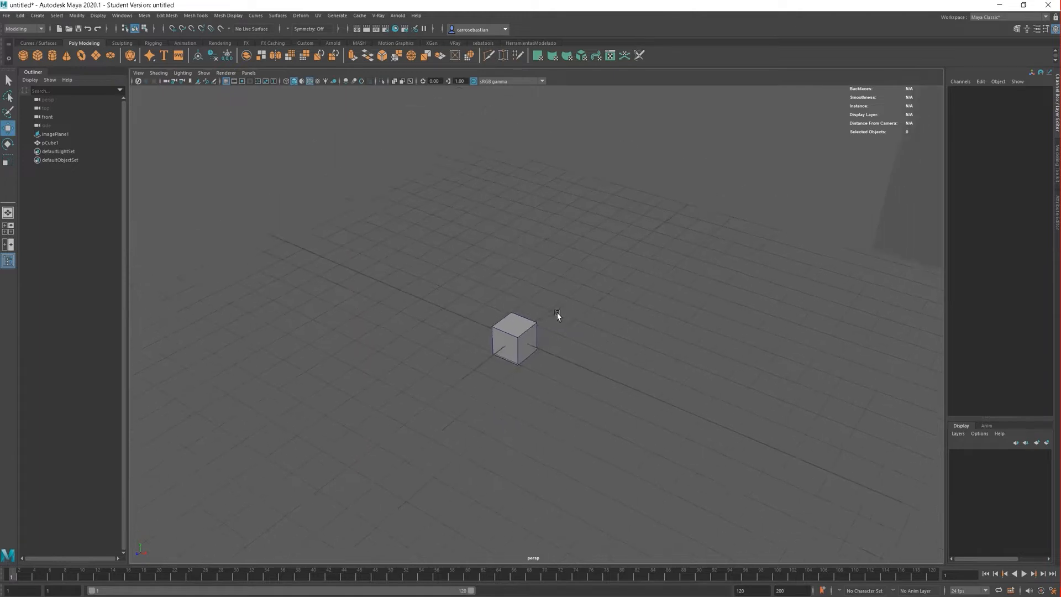
{"action": "left_click_drag", "start_coordinate": [557, 316], "coordinate": [538, 382], "text": "alt"}
Select the cube and set both Depth and Width to 400 in its polyCube1 inputs, framing the resized slab.
{"action": "left_click", "coordinate": [469, 425]}
{"action": "left_click_drag", "start_coordinate": [456, 423], "coordinate": [907, 189], "text": "alt"}
{"action": "left_click", "coordinate": [967, 190]}
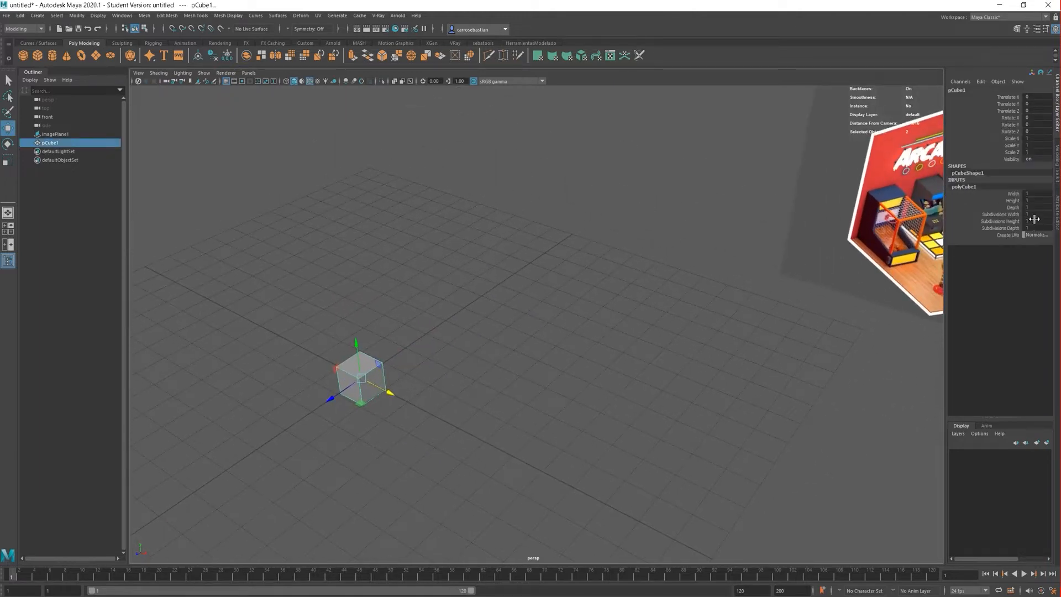
{"action": "left_click_drag", "start_coordinate": [703, 303], "coordinate": [652, 279], "text": "alt"}
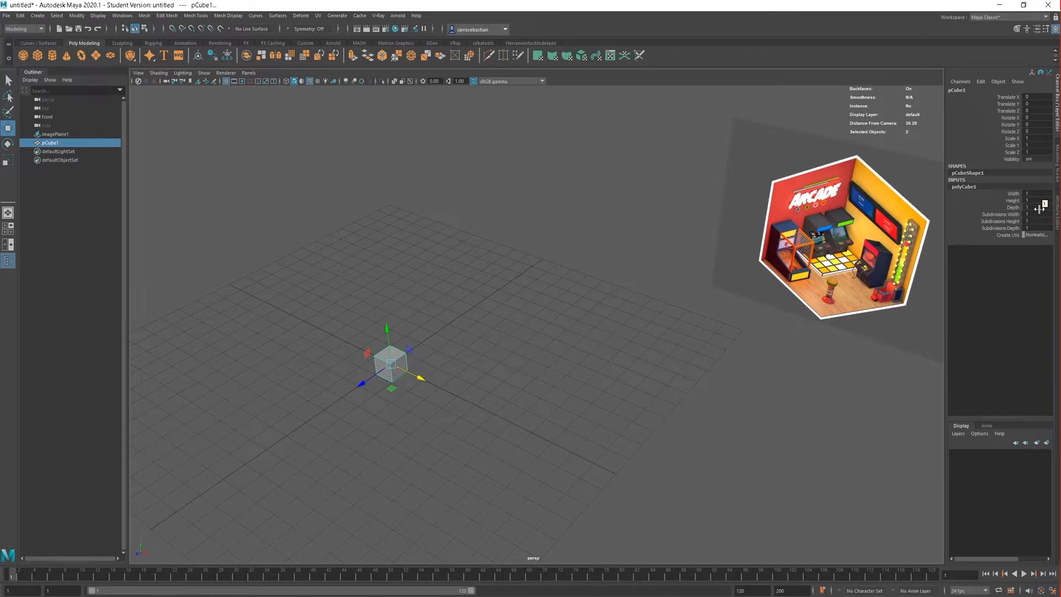
{"action": "double_click", "coordinate": [1036, 208]}
{"action": "key", "text": "Return"}
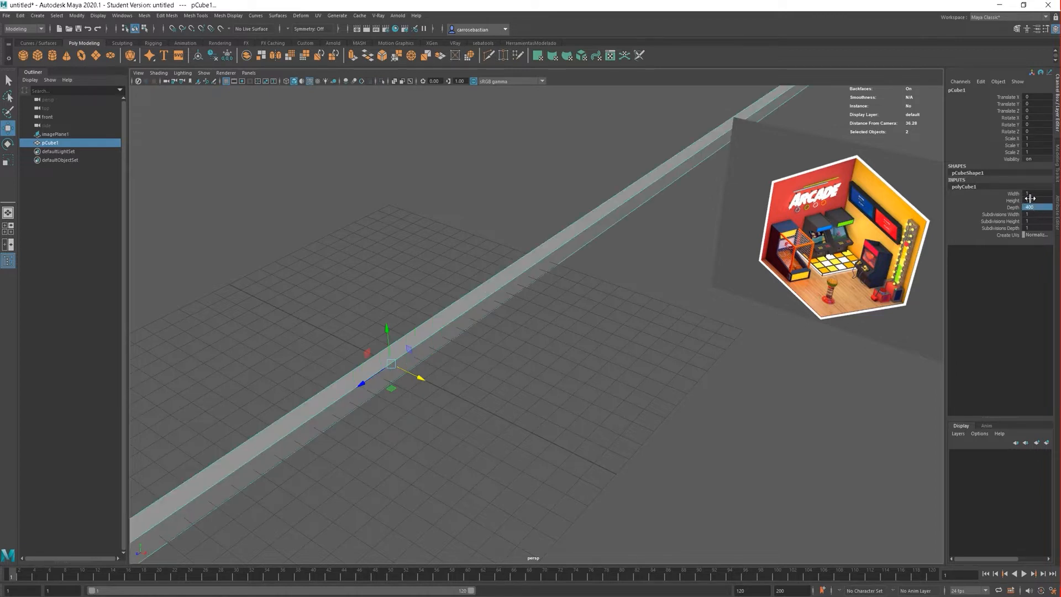
{"action": "double_click", "coordinate": [1031, 195]}
{"action": "key", "text": "Return"}
{"action": "key", "text": "f"}
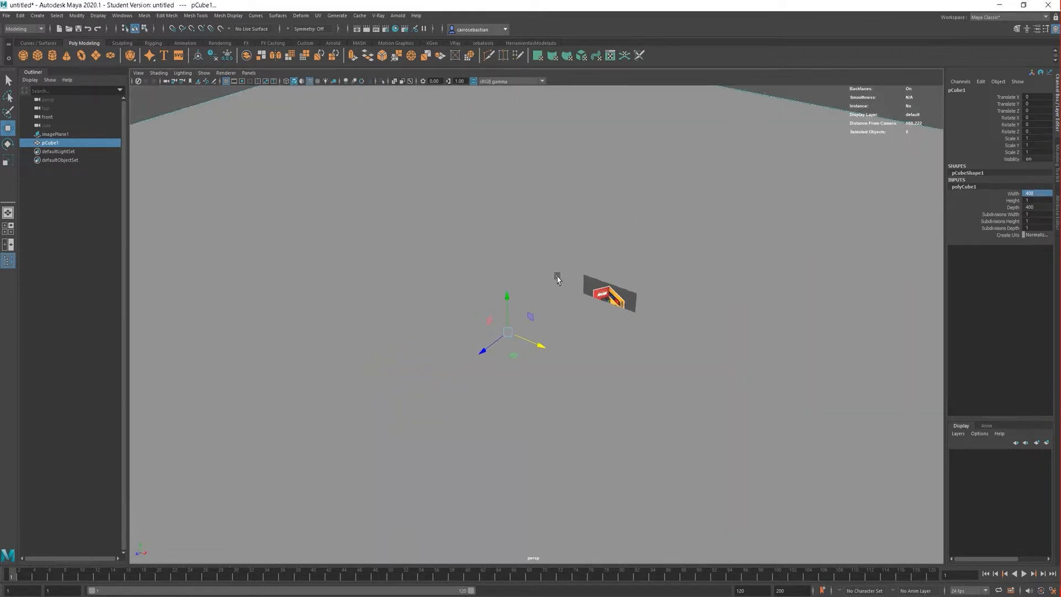
{"action": "scroll", "coordinate": [556, 279], "scroll_direction": "up", "scroll_amount": 3}
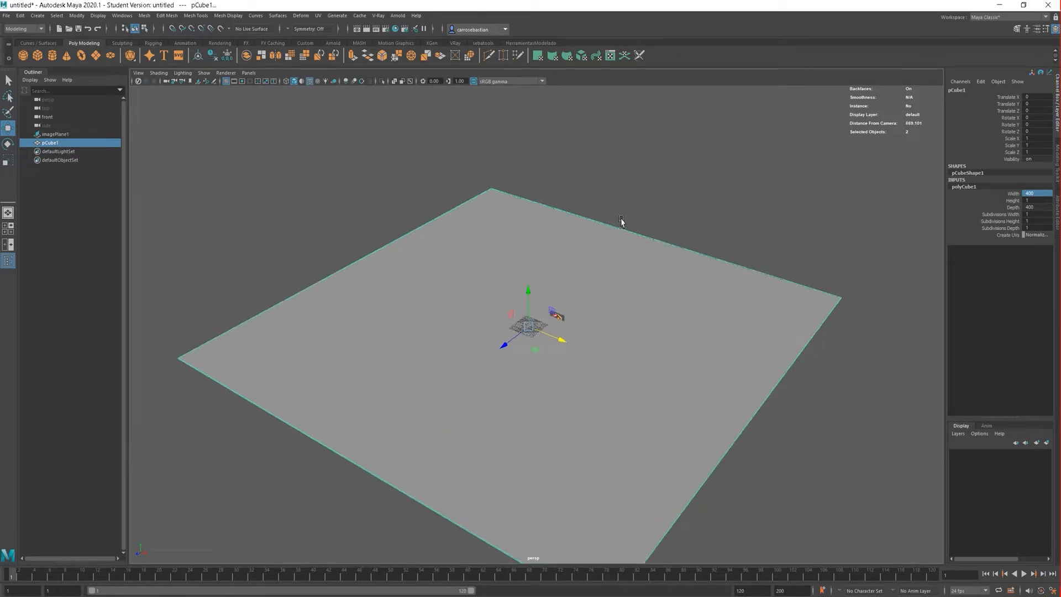
Set the slab's Height to 10 in its polyCube1 inputs and deselect it.
{"action": "scroll", "coordinate": [605, 322], "scroll_direction": "down", "scroll_amount": 2}
{"action": "scroll", "coordinate": [606, 322], "scroll_direction": "up", "scroll_amount": 3}
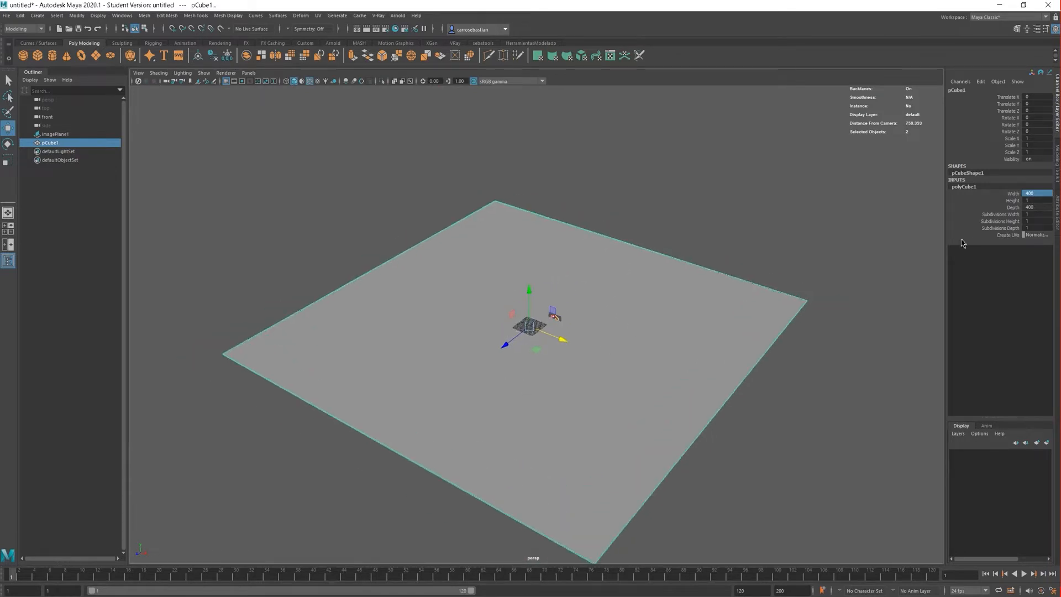
{"action": "double_click", "coordinate": [1039, 201]}
{"action": "type", "text": "10"}
{"action": "key", "text": "Return"}
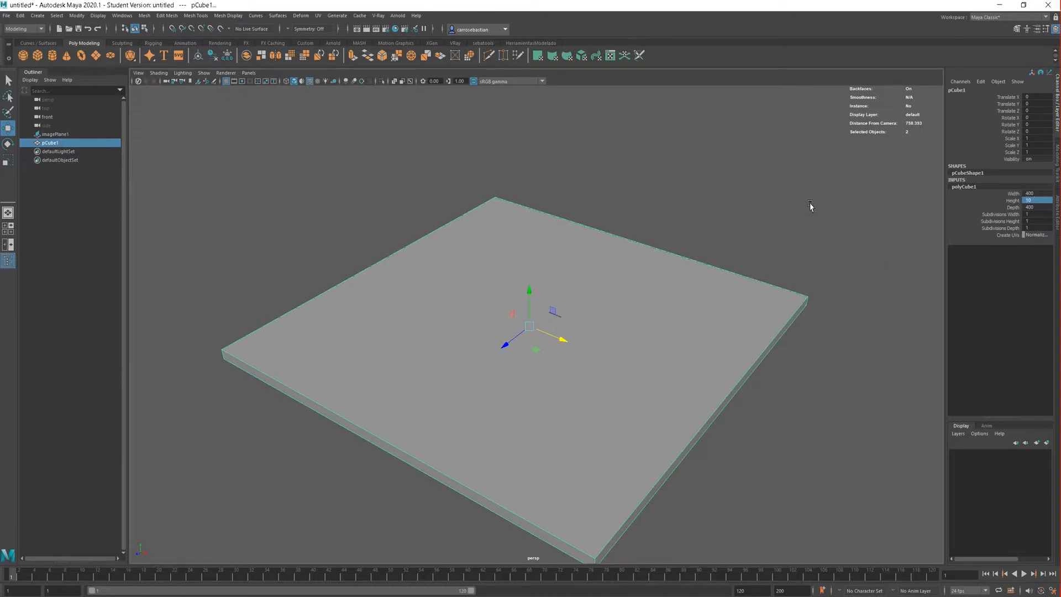
{"action": "left_click", "coordinate": [695, 238]}
{"action": "scroll", "coordinate": [696, 249], "scroll_direction": "down", "scroll_amount": 2}
{"action": "middle_click_drag", "start_coordinate": [665, 362], "coordinate": [669, 323], "text": "alt"}
{"action": "middle_click_drag", "start_coordinate": [692, 375], "coordinate": [696, 396], "text": "alt"}
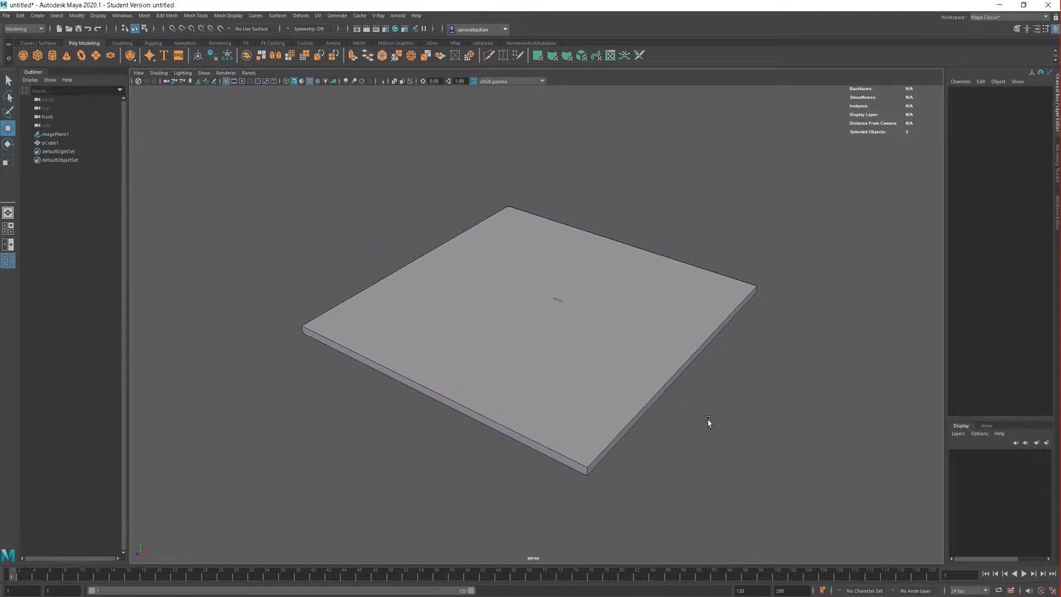
{"action": "mouse_move", "coordinate": [705, 427]}
{"action": "left_mouse_down", "text": "alt"}
{"action": "mouse_move", "coordinate": [717, 407]}
{"action": "mouse_move", "coordinate": [710, 393]}
{"action": "mouse_move", "coordinate": [708, 405]}
{"action": "mouse_move", "coordinate": [620, 383]}
{"action": "mouse_move", "coordinate": [696, 391]}
{"action": "mouse_move", "coordinate": [696, 413]}
{"action": "left_mouse_up", "text": "alt"}
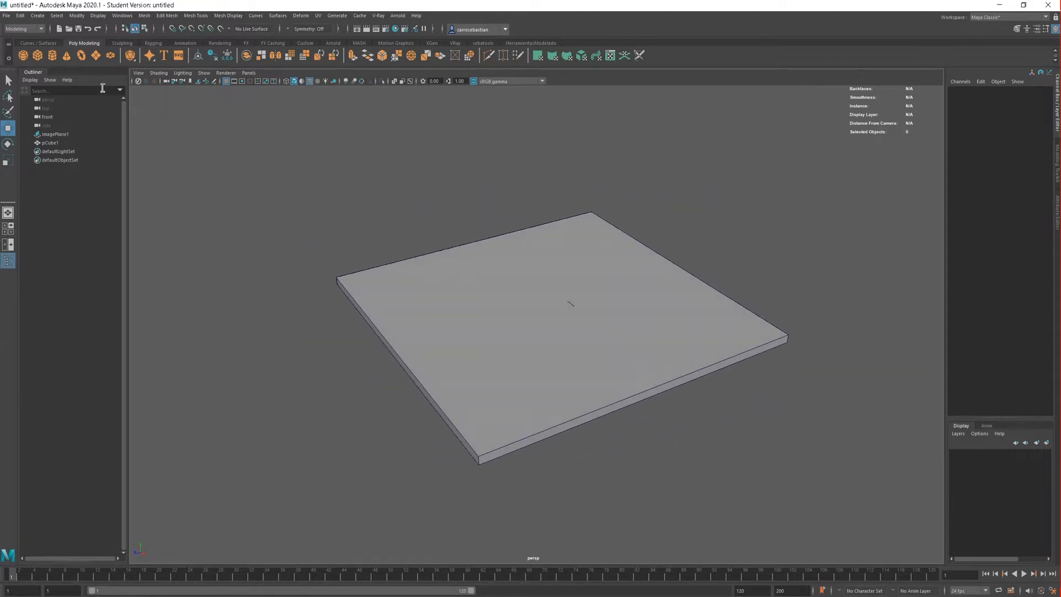
Select the api1 reference image plane and move it along X to about 236, beyond the slab's edge.
{"action": "left_click", "coordinate": [57, 135]}
{"action": "left_click_drag", "start_coordinate": [592, 327], "coordinate": [715, 448]}
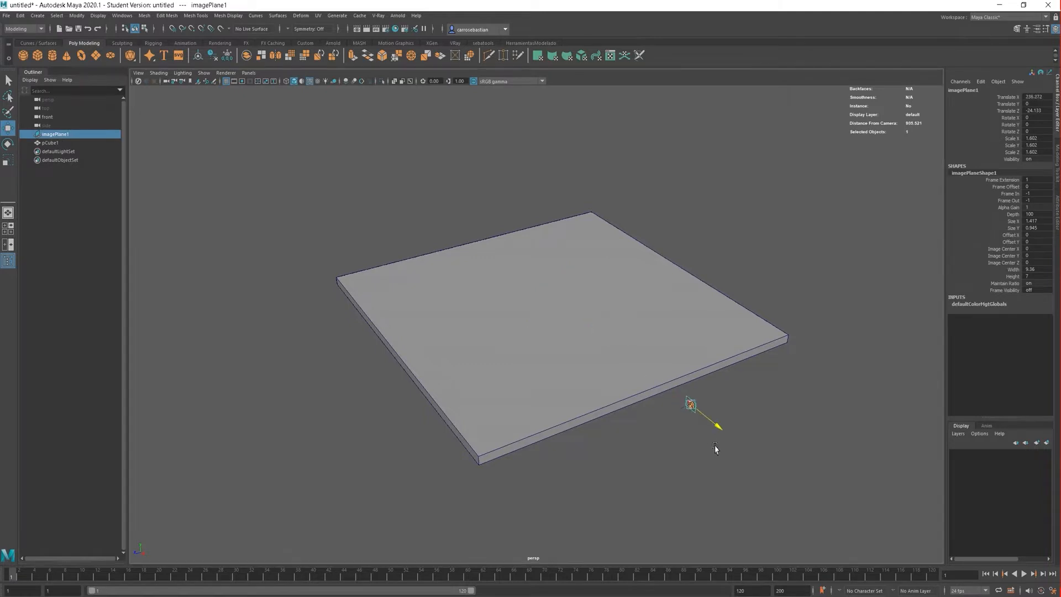
{"action": "left_click_drag", "start_coordinate": [628, 381], "coordinate": [580, 373], "text": "alt"}
Scale the reference image plane up uniformly to about 35.9.
{"action": "key", "text": "r"}
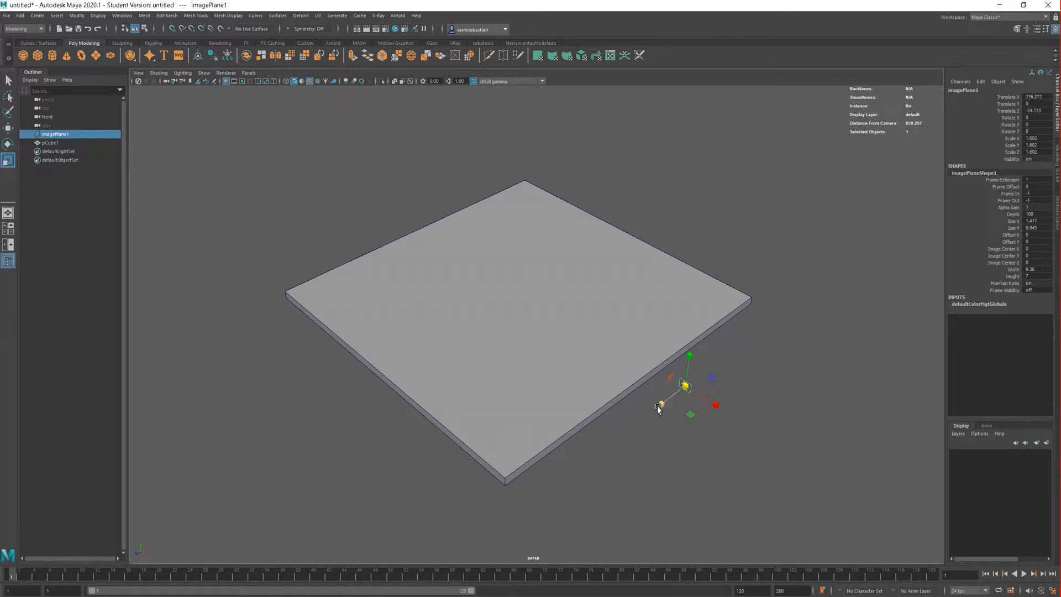
{"action": "key", "text": "w"}
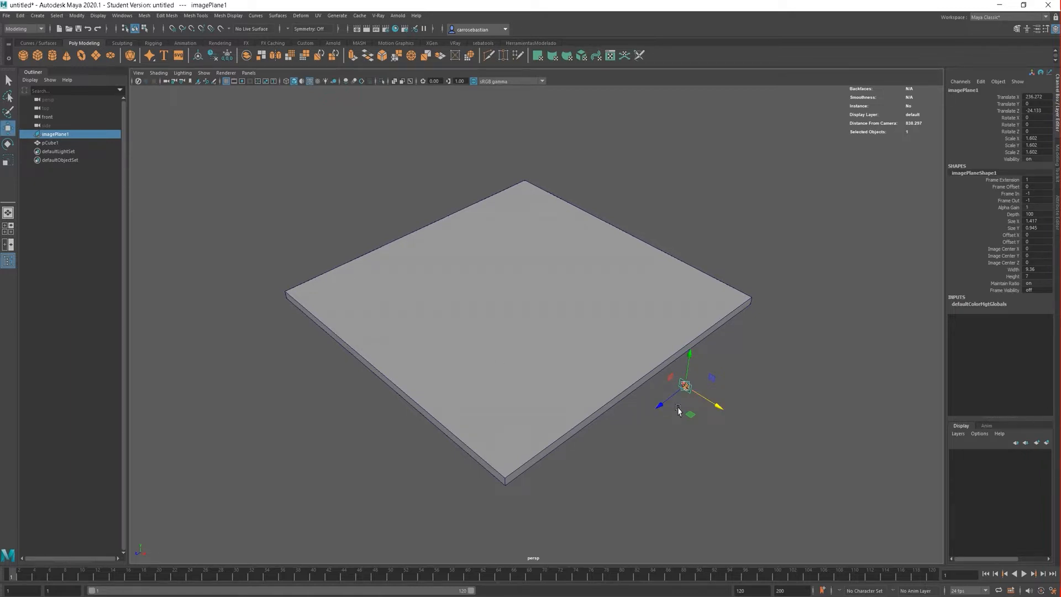
{"action": "key", "text": "r"}
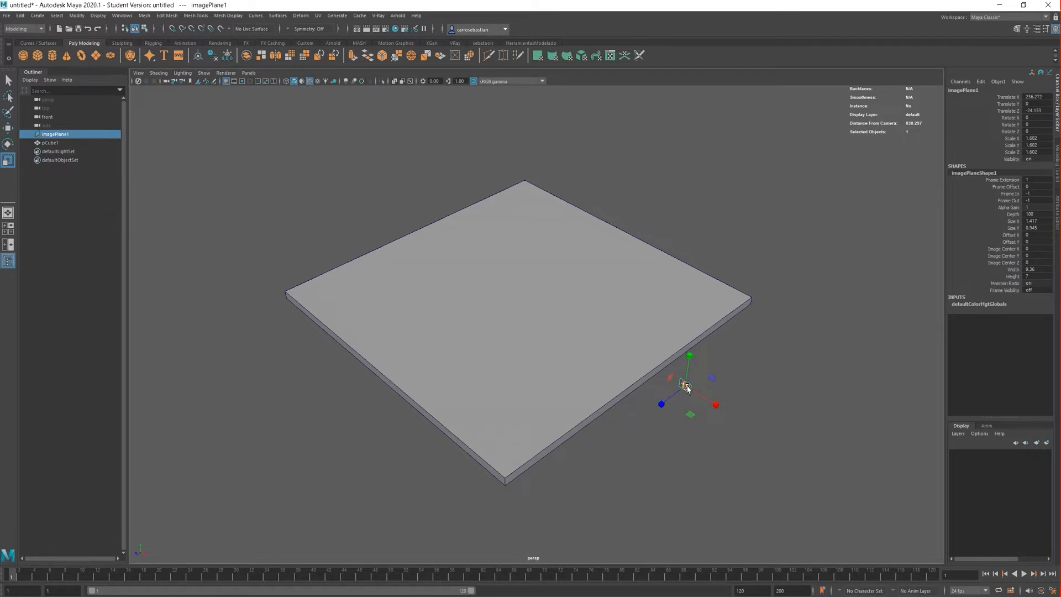
{"action": "left_click_drag", "start_coordinate": [687, 389], "coordinate": [861, 508]}
{"action": "key", "text": "w"}
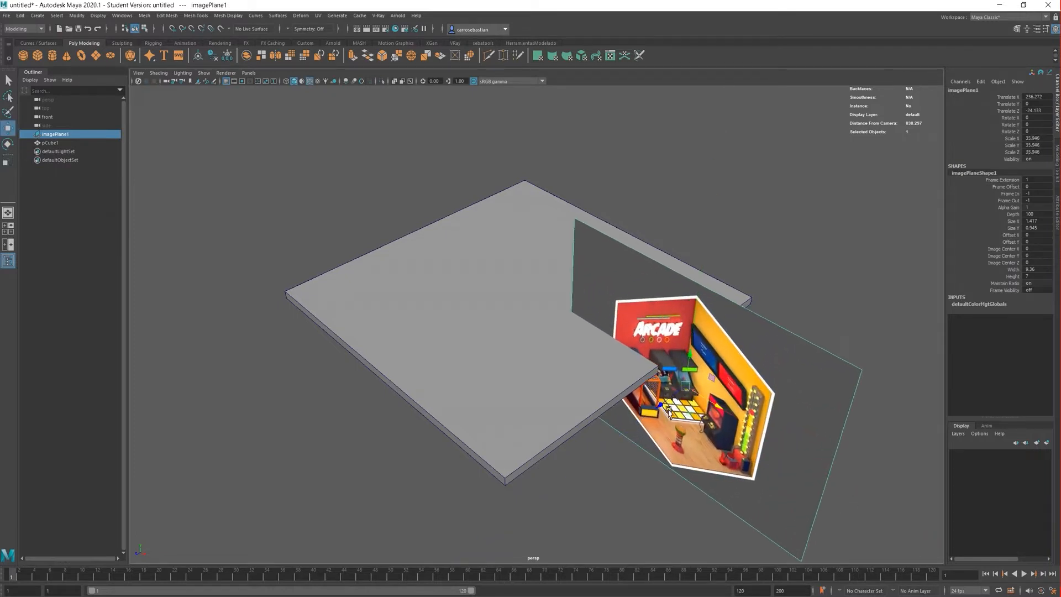
Move the enlarged image plane back along Z to about -414 so it stands clear of the slab.
{"action": "left_click_drag", "start_coordinate": [661, 406], "coordinate": [850, 274]}
{"action": "scroll", "coordinate": [673, 349], "scroll_direction": "down", "scroll_amount": 1}
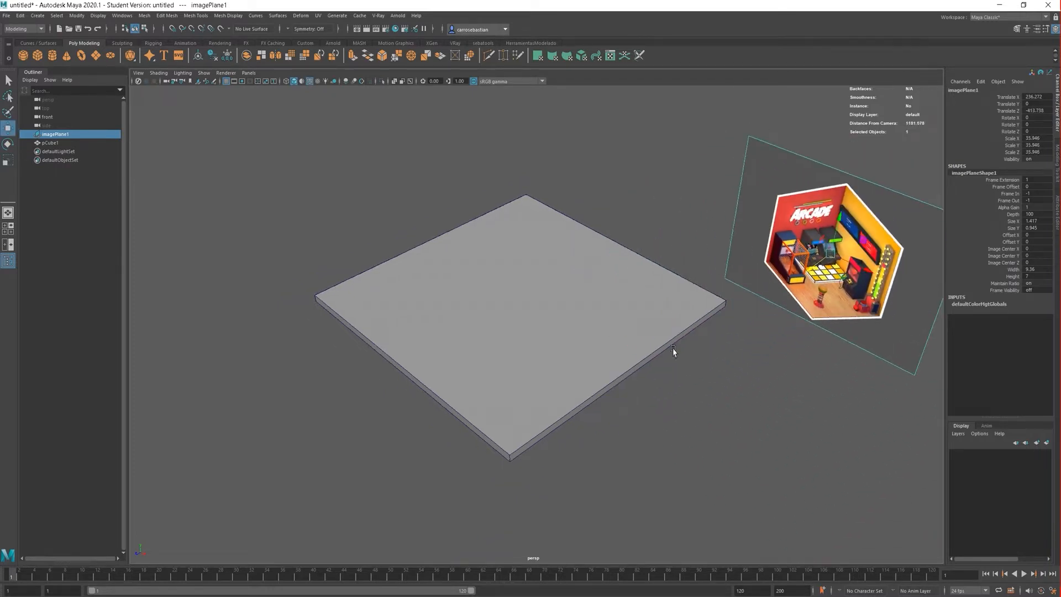
{"action": "middle_click_drag", "start_coordinate": [718, 327], "coordinate": [683, 395], "text": "alt"}
{"action": "scroll", "coordinate": [624, 376], "scroll_direction": "up", "scroll_amount": 2}
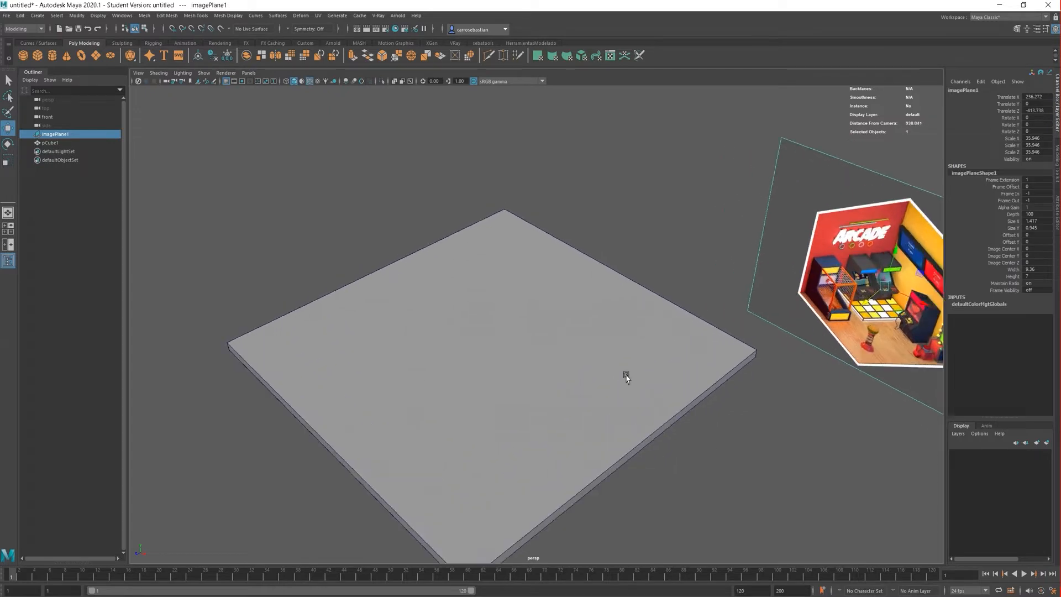
{"action": "left_click_drag", "start_coordinate": [627, 378], "coordinate": [580, 351], "text": "alt"}
Select the slab and set both Subdivisions Width and Subdivisions Depth to 4 in its polyCube1 inputs.
{"action": "left_click", "coordinate": [440, 340]}
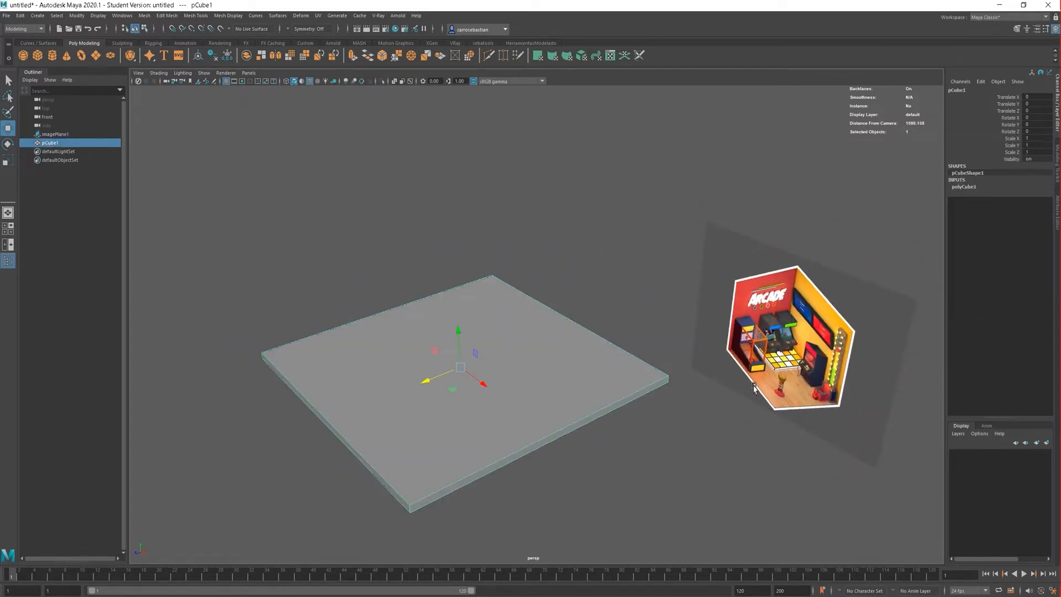
{"action": "right_click_drag", "start_coordinate": [754, 389], "coordinate": [694, 343], "text": "alt"}
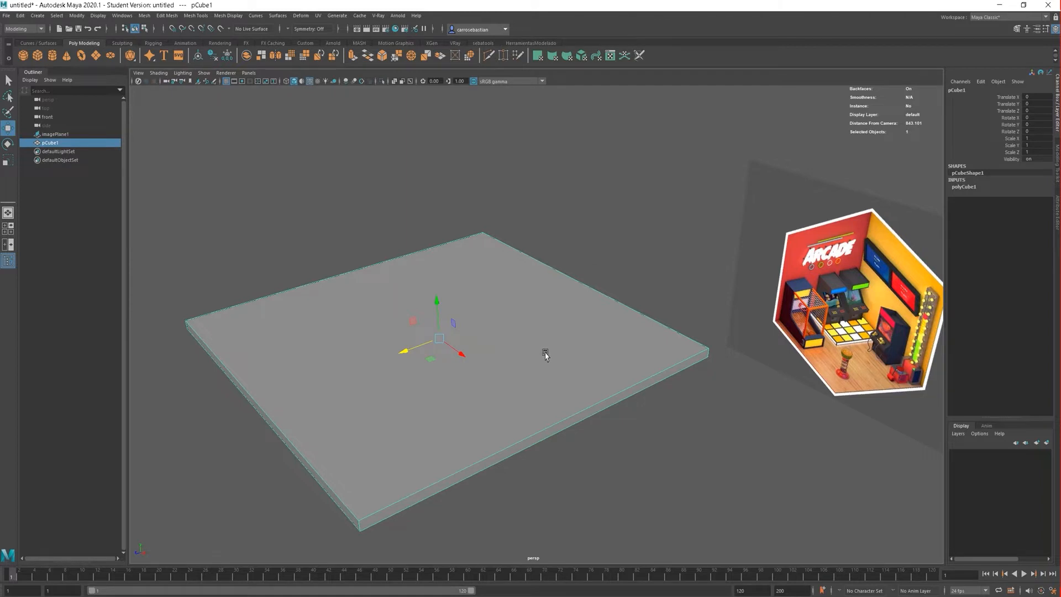
{"action": "middle_click_drag", "start_coordinate": [545, 353], "coordinate": [584, 358], "text": "alt"}
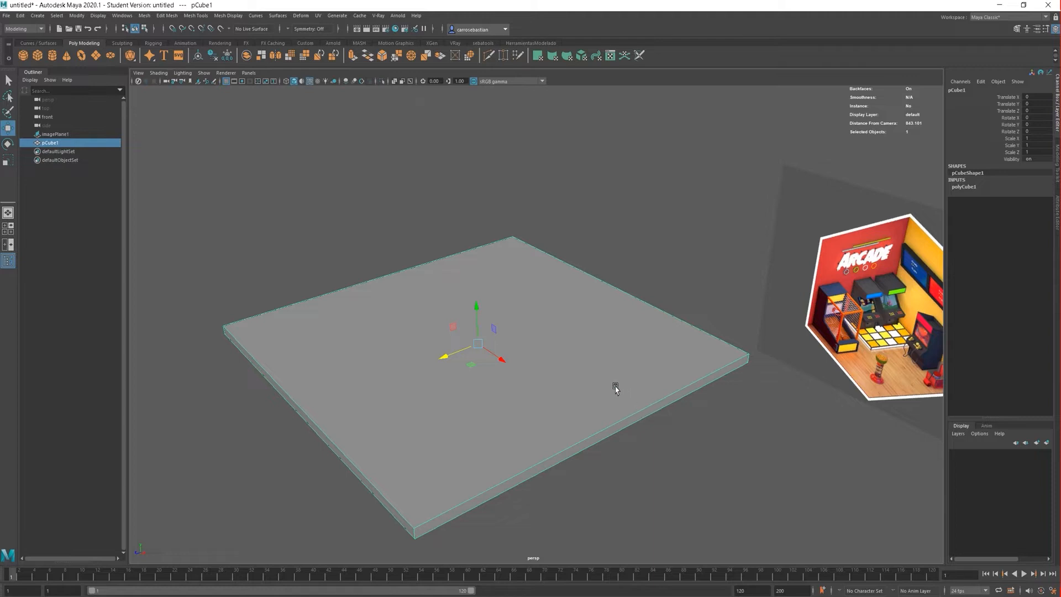
{"action": "left_click", "coordinate": [964, 187]}
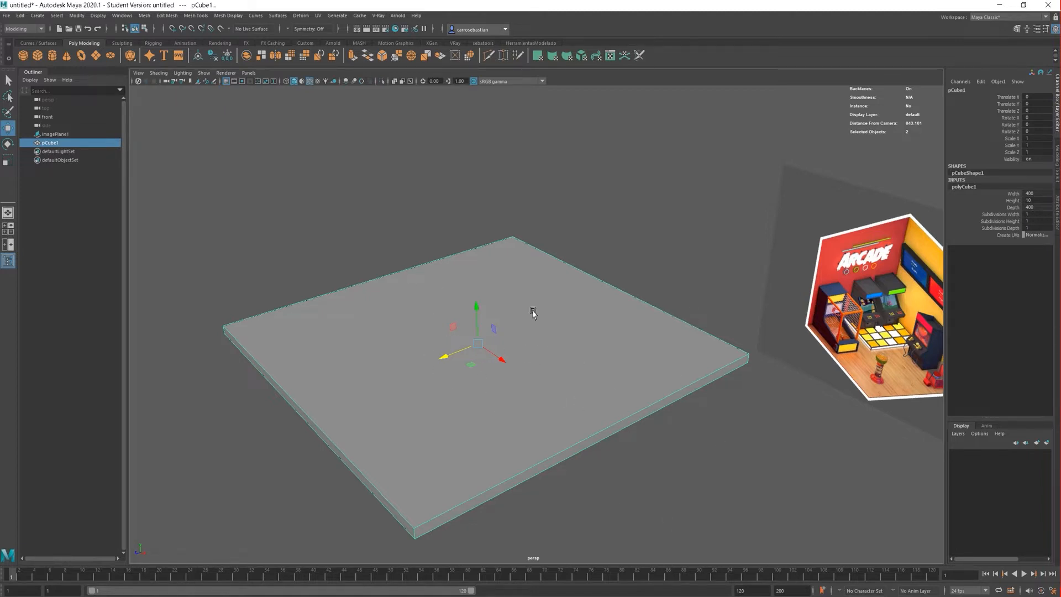
{"action": "left_click", "coordinate": [1033, 214]}
{"action": "type", "text": "3"}
{"action": "key", "text": "Return"}
{"action": "left_click", "coordinate": [1031, 228]}
{"action": "type", "text": "2"}
{"action": "key", "text": "Return"}
{"action": "scroll", "coordinate": [599, 293], "scroll_direction": "down", "scroll_amount": 5}
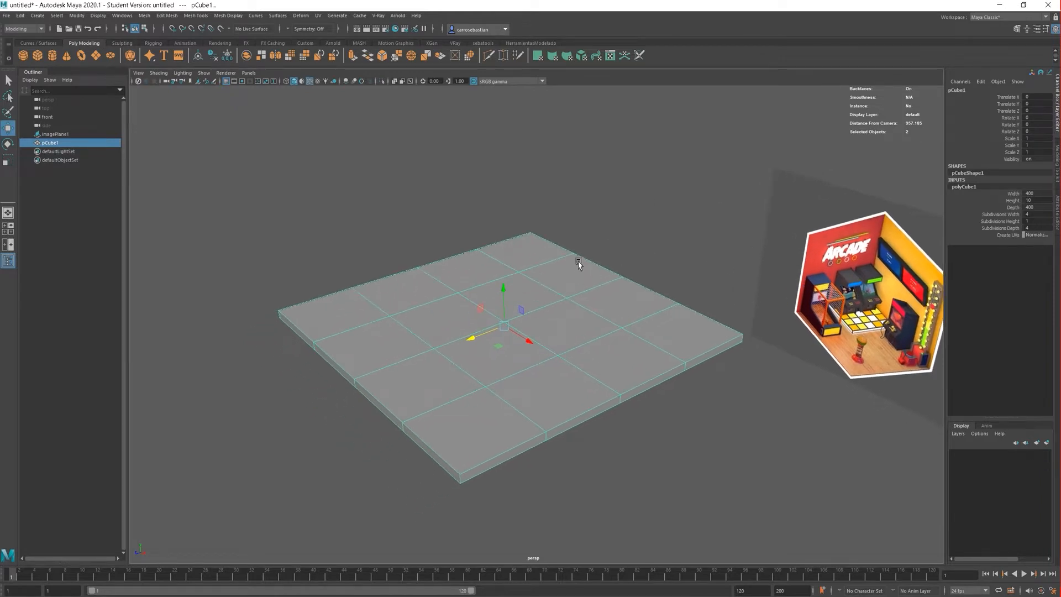
Shift the slab about 16 units along X and about 9 units along Z.
{"action": "mouse_move", "coordinate": [650, 248]}
{"action": "middle_mouse_down"}
{"action": "mouse_move", "coordinate": [667, 246]}
{"action": "mouse_move", "coordinate": [645, 250]}
{"action": "middle_mouse_up"}
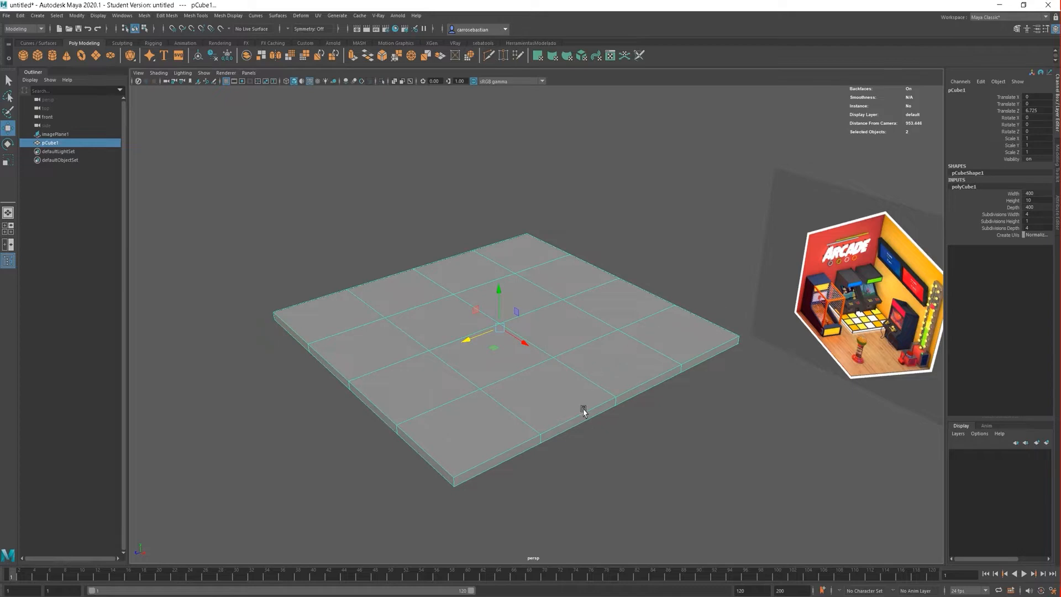
{"action": "middle_click_drag", "start_coordinate": [565, 467], "coordinate": [606, 461], "text": "shift"}
{"action": "scroll", "coordinate": [531, 343], "scroll_direction": "down", "scroll_amount": 2}
{"action": "left_click_drag", "start_coordinate": [532, 345], "coordinate": [552, 411], "text": "alt"}
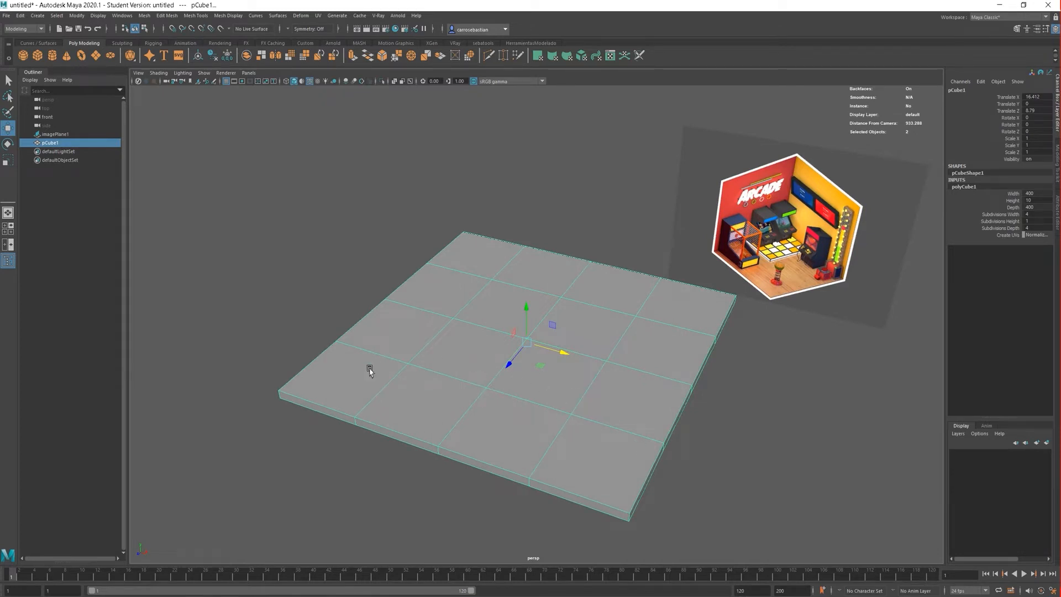
{"action": "left_click_drag", "start_coordinate": [664, 332], "coordinate": [645, 326], "text": "alt"}
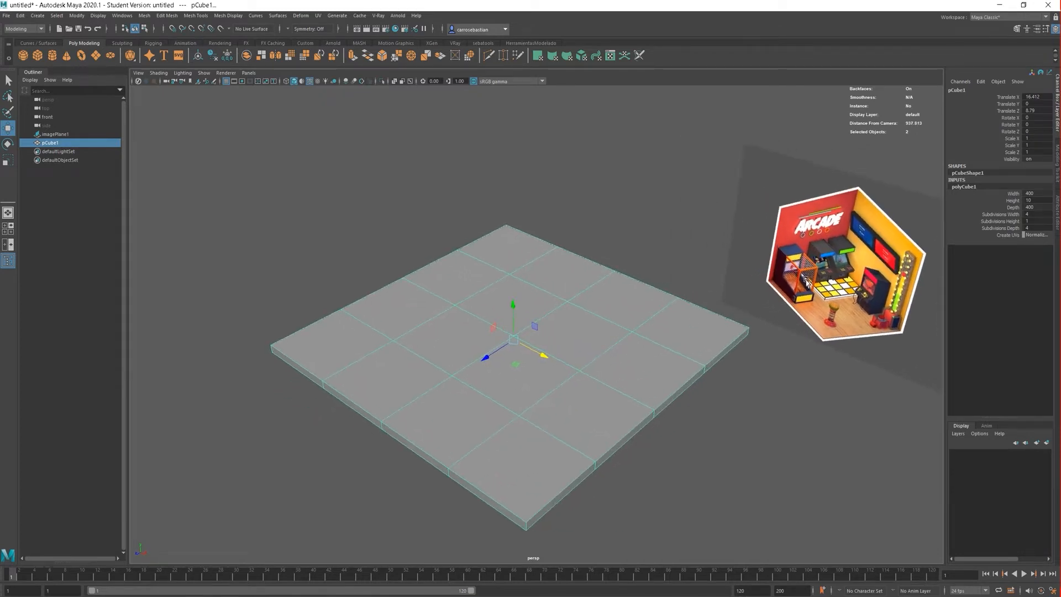
Try 8 width subdivisions on the slab and return Subdivisions Width to 4.
{"action": "right_click_drag", "start_coordinate": [805, 281], "coordinate": [831, 276], "text": "alt"}
{"action": "middle_click_drag", "start_coordinate": [644, 271], "coordinate": [608, 315], "text": "alt"}
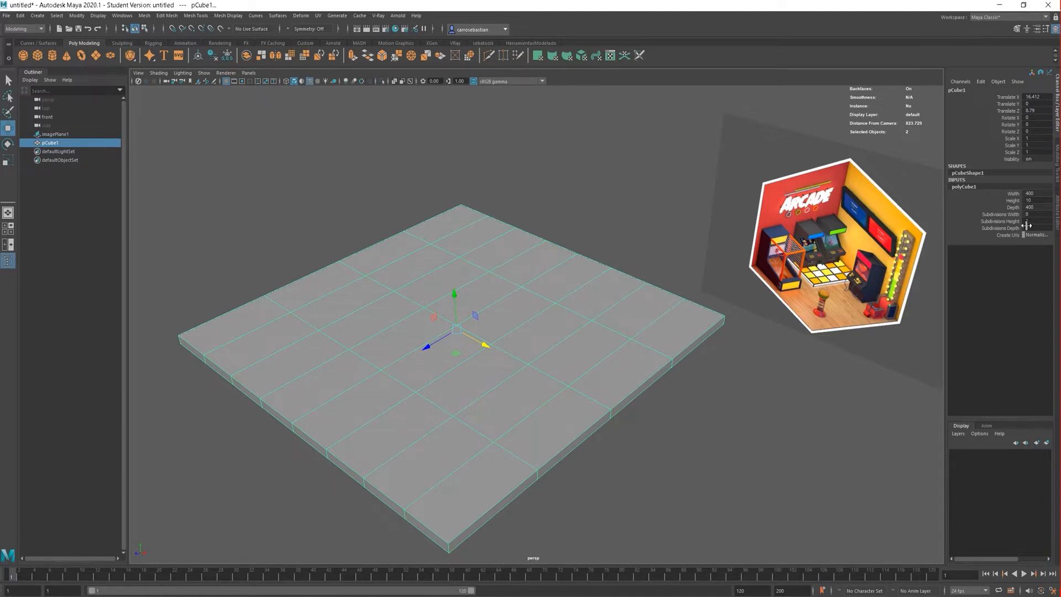
{"action": "left_click", "coordinate": [1034, 215]}
{"action": "type", "text": "7"}
{"action": "key", "text": "Return"}
{"action": "left_click_drag", "start_coordinate": [537, 321], "coordinate": [646, 331], "text": "alt"}
Reset the slab's Translate X and Translate Z to 0 and deselect it.
{"action": "double_click", "coordinate": [1038, 97]}
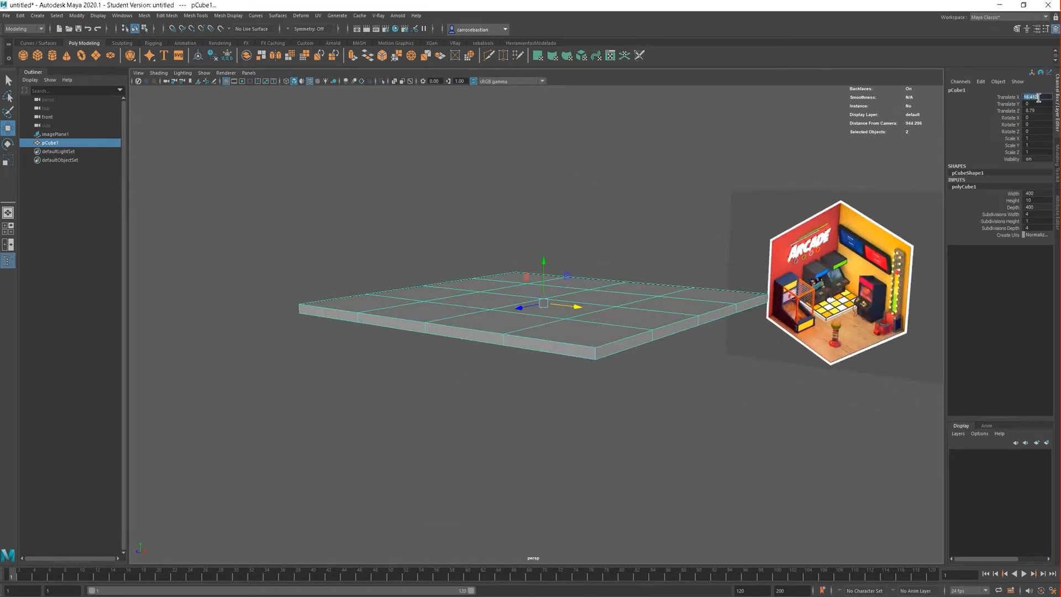
{"action": "type", "text": "0"}
{"action": "left_click", "coordinate": [1043, 110]}
{"action": "type", "text": "0"}
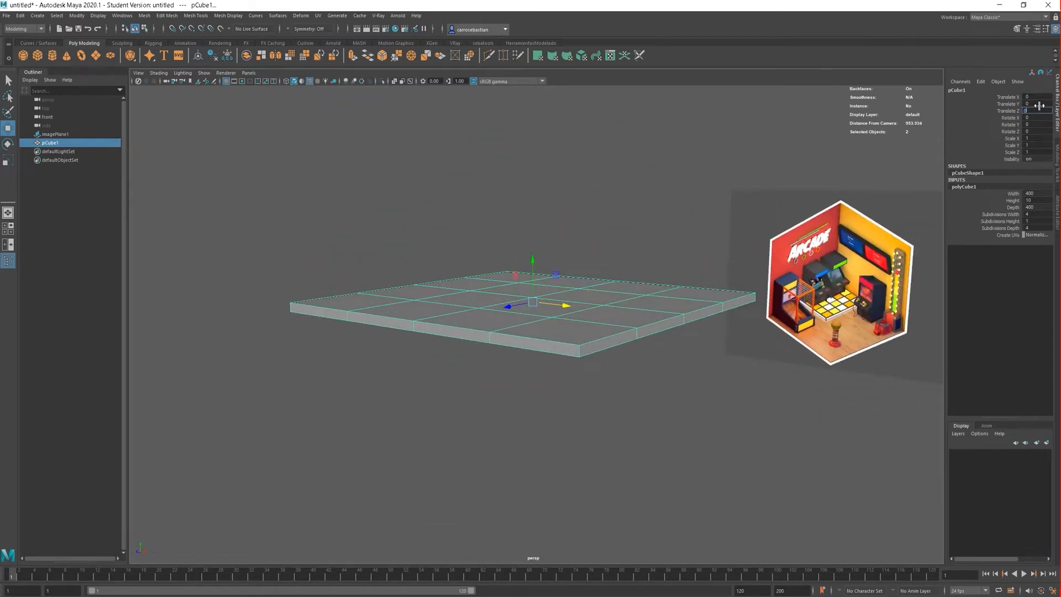
{"action": "left_click", "coordinate": [1037, 97]}
{"action": "left_click", "coordinate": [1036, 111]}
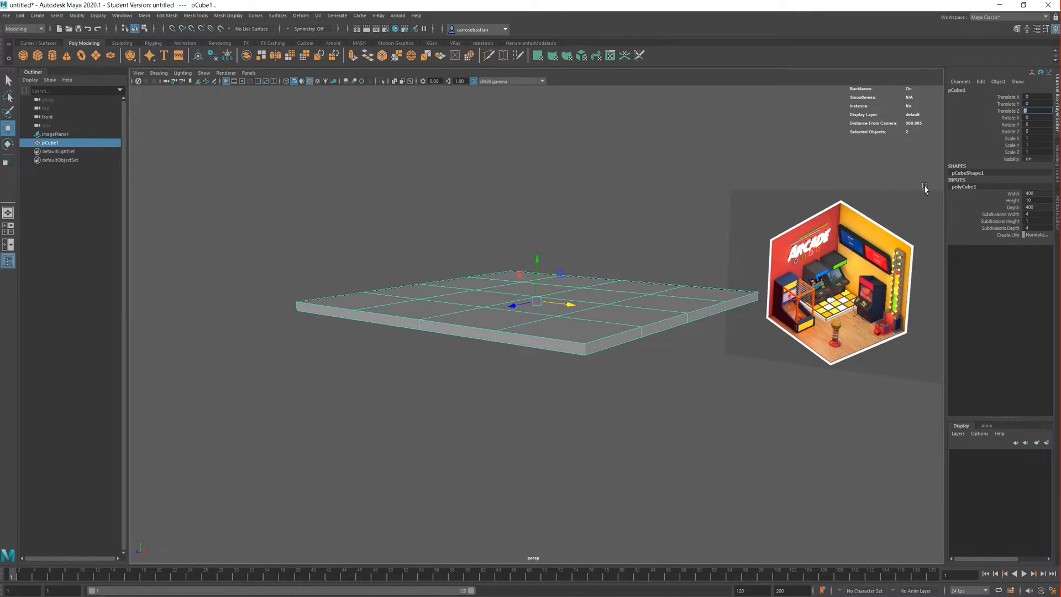
{"action": "left_click", "coordinate": [572, 227]}
{"action": "scroll", "coordinate": [569, 260], "scroll_direction": "down", "scroll_amount": 2}
Raise the slab about 112 units along Y, reset its Translate Y to 0 and deselect it.
{"action": "left_click", "coordinate": [568, 307]}
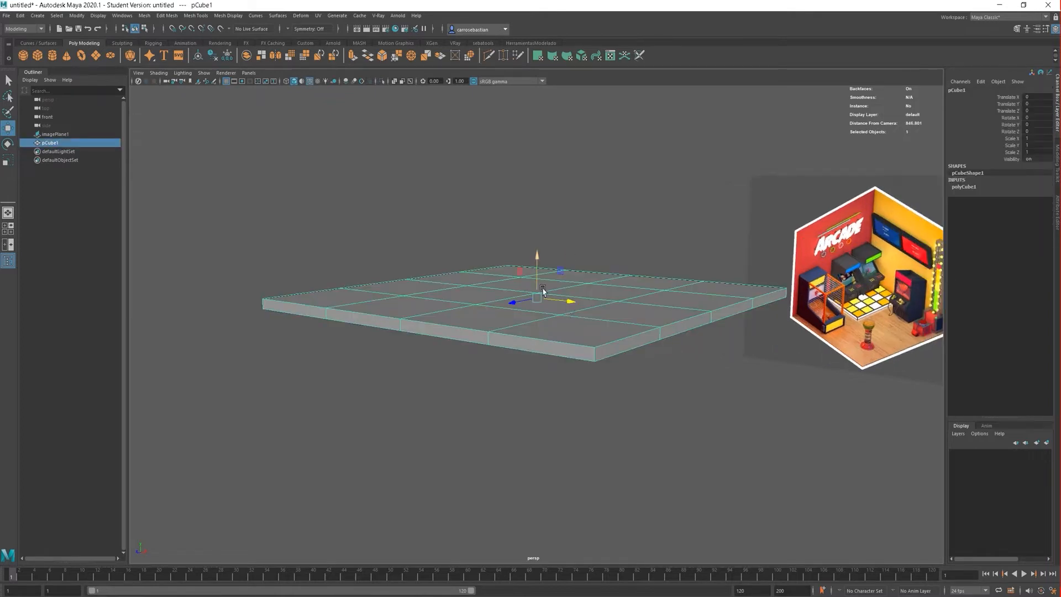
{"action": "middle_click_drag", "start_coordinate": [559, 406], "coordinate": [577, 298], "text": "shift"}
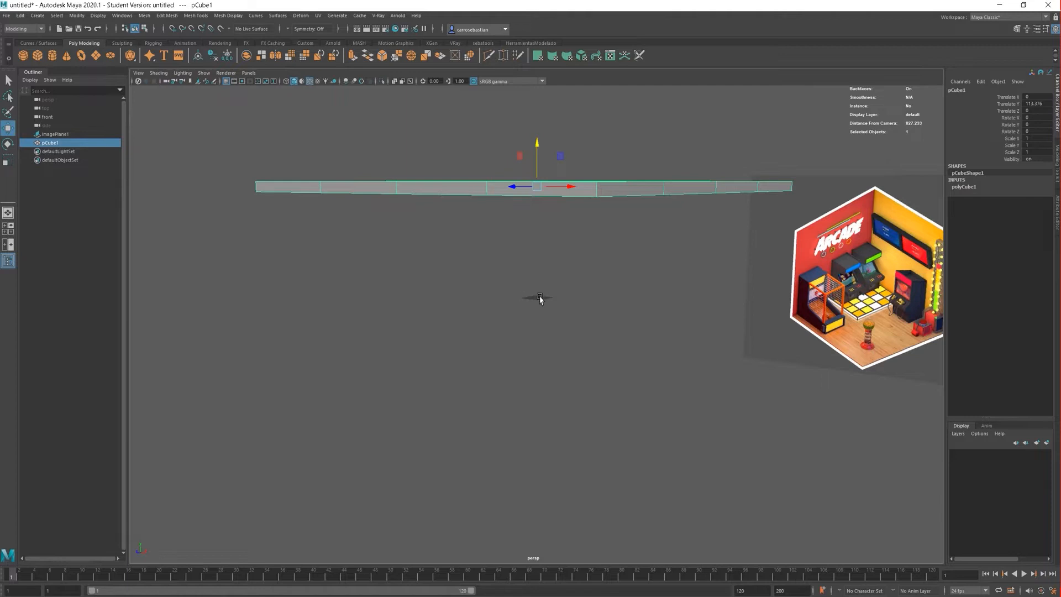
{"action": "double_click", "coordinate": [1033, 103]}
{"action": "key", "text": "Return"}
{"action": "left_click", "coordinate": [614, 202]}
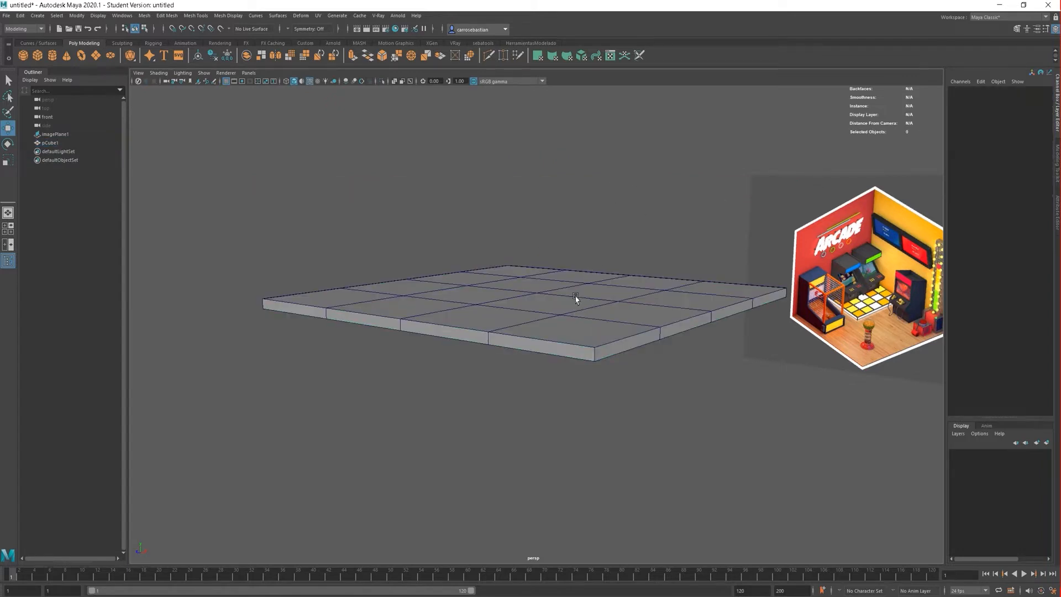
Select the slab and examine it edge-on to check its pivot height against the top and bottom faces.
{"action": "left_click", "coordinate": [573, 294]}
{"action": "scroll", "coordinate": [553, 254], "scroll_direction": "up", "scroll_amount": 3}
{"action": "scroll", "coordinate": [589, 237], "scroll_direction": "down", "scroll_amount": 2}
{"action": "mouse_move", "coordinate": [590, 238]}
{"action": "left_mouse_down", "text": "alt"}
{"action": "mouse_move", "coordinate": [602, 242]}
{"action": "mouse_move", "coordinate": [573, 256]}
{"action": "mouse_move", "coordinate": [607, 250]}
{"action": "left_mouse_up", "text": "alt"}
{"action": "scroll", "coordinate": [542, 348], "scroll_direction": "up", "scroll_amount": 3}
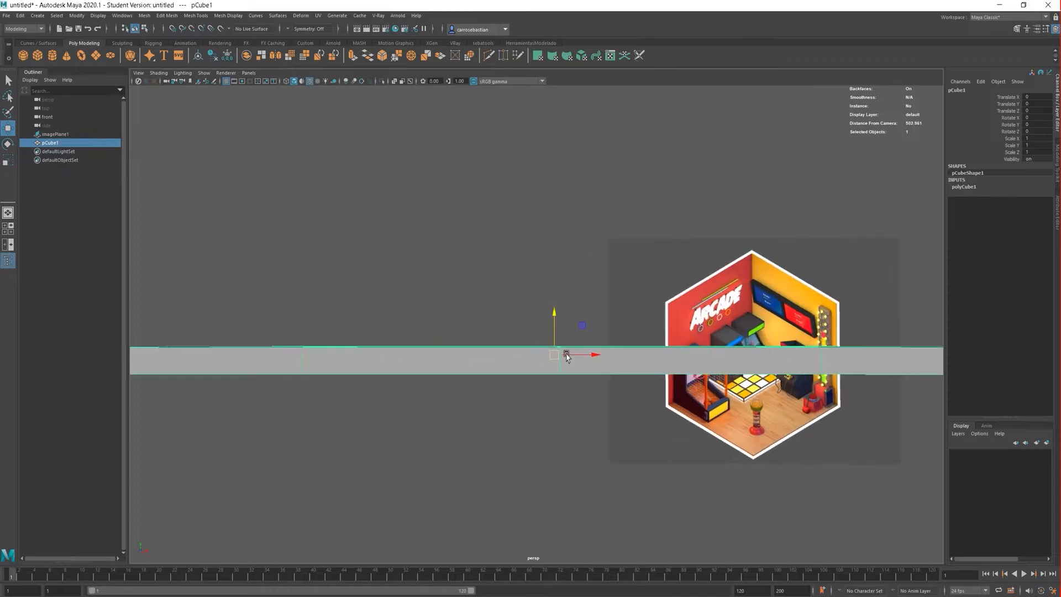
{"action": "left_click_drag", "start_coordinate": [567, 291], "coordinate": [559, 345], "text": "alt"}
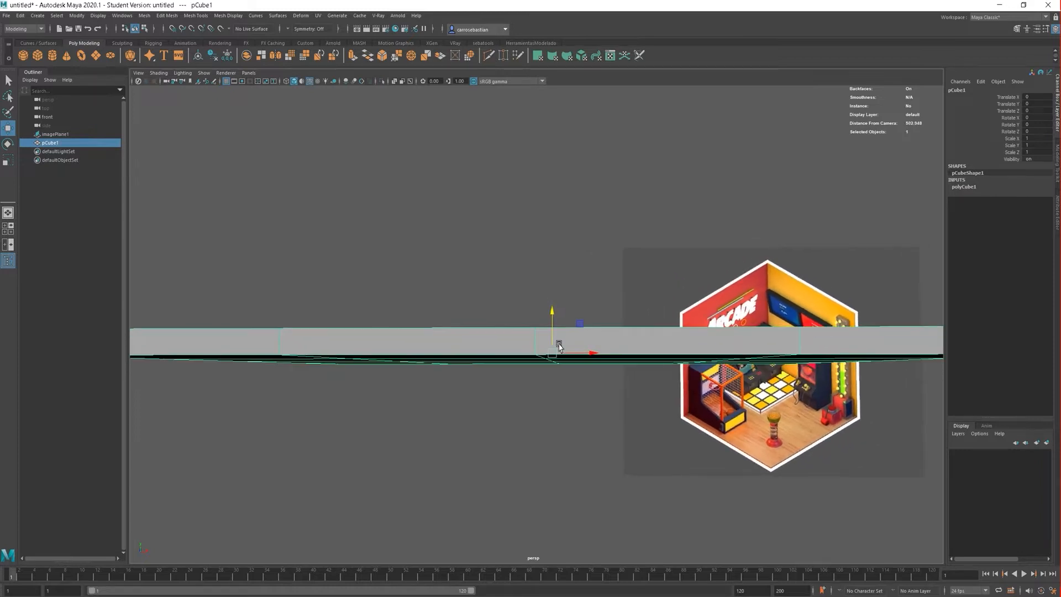
{"action": "left_click_drag", "start_coordinate": [560, 250], "coordinate": [564, 263], "text": "alt"}
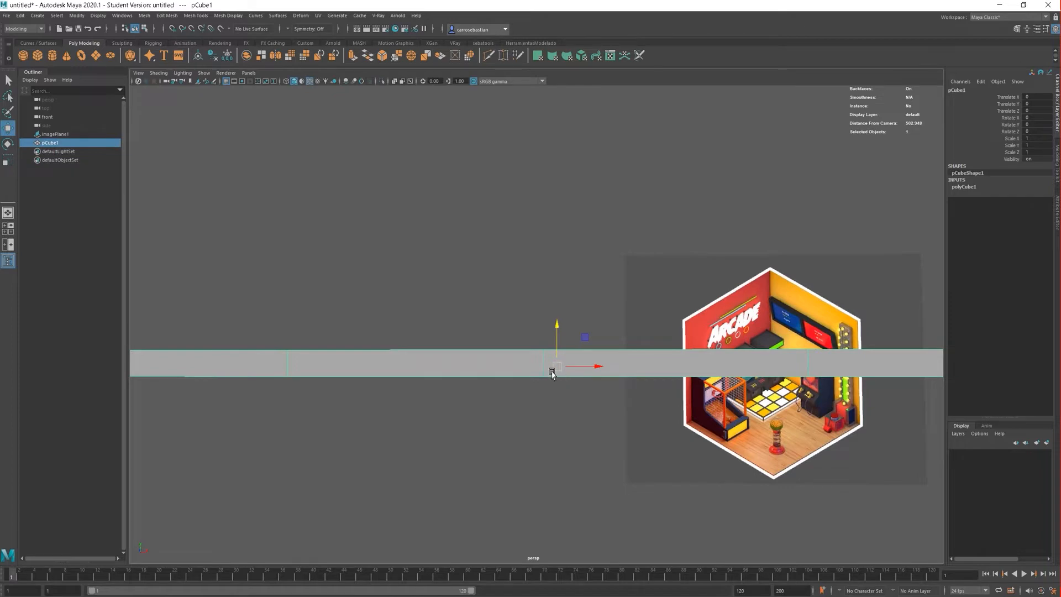
{"action": "scroll", "coordinate": [558, 311], "scroll_direction": "down", "scroll_amount": 2}
{"action": "scroll", "coordinate": [559, 311], "scroll_direction": "up", "scroll_amount": 1}
{"action": "scroll", "coordinate": [564, 305], "scroll_direction": "down", "scroll_amount": 1}
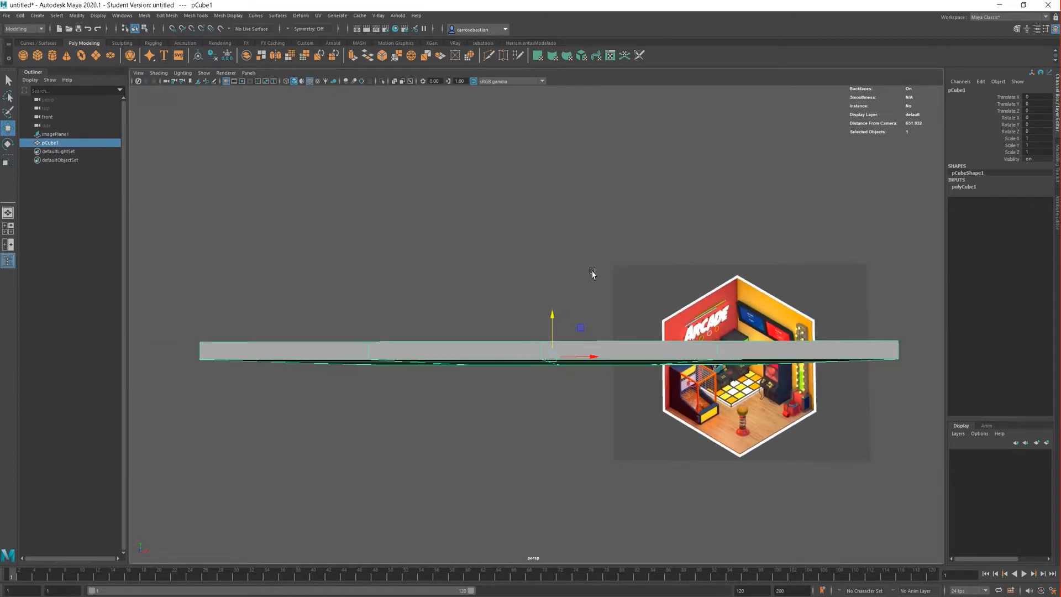
Examine the slab's top face up close around the central pivot and the crossing grid edges.
{"action": "left_click_drag", "start_coordinate": [592, 275], "coordinate": [546, 336], "text": "alt"}
{"action": "scroll", "coordinate": [578, 297], "scroll_direction": "up", "scroll_amount": 5}
{"action": "scroll", "coordinate": [509, 319], "scroll_direction": "down", "scroll_amount": 3}
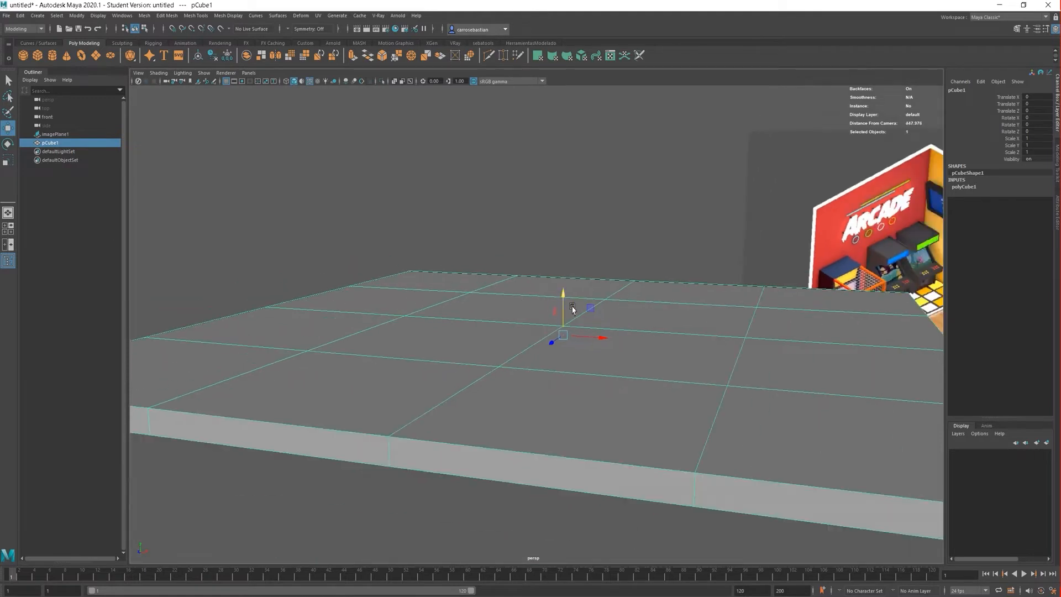
{"action": "scroll", "coordinate": [577, 312], "scroll_direction": "up", "scroll_amount": 3}
{"action": "left_click_drag", "start_coordinate": [637, 333], "coordinate": [611, 348], "text": "alt"}
{"action": "scroll", "coordinate": [605, 348], "scroll_direction": "up", "scroll_amount": 4}
{"action": "scroll", "coordinate": [523, 308], "scroll_direction": "down", "scroll_amount": 3}
{"action": "scroll", "coordinate": [520, 309], "scroll_direction": "up", "scroll_amount": 5}
{"action": "scroll", "coordinate": [488, 369], "scroll_direction": "down", "scroll_amount": 3}
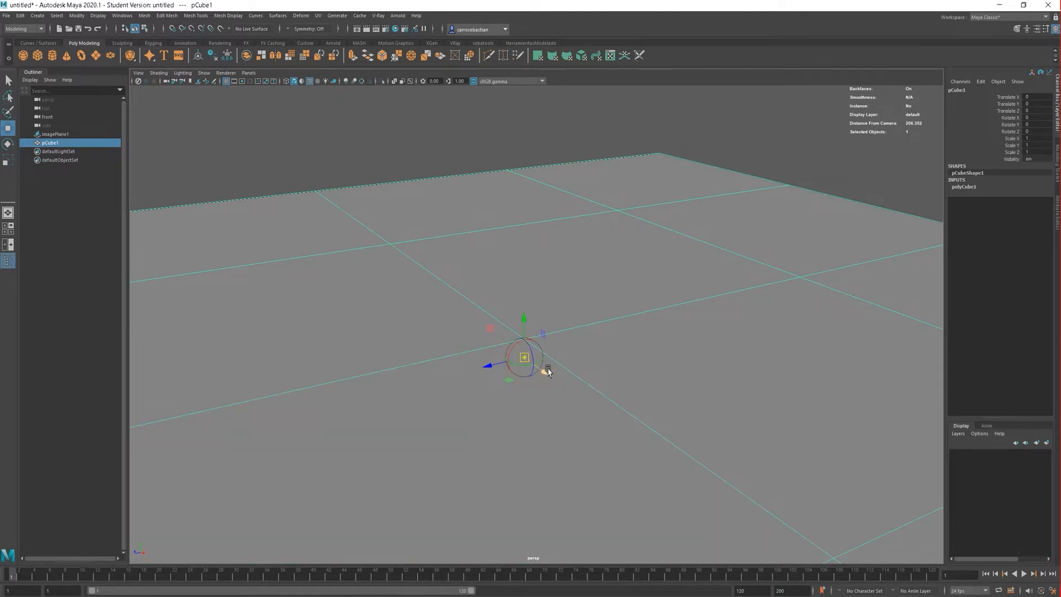
Toggle the slab's pivot editing mode on and off repeatedly.
{"action": "key", "text": "d"}
{"action": "key", "text": "d"}
{"action": "key", "text": "d"}
{"action": "key", "text": "d"}
{"action": "key", "text": "d"}
{"action": "key", "text": "d"}
{"action": "key", "text": "d"}
{"action": "key", "text": "d"}
{"action": "key", "text": "d"}
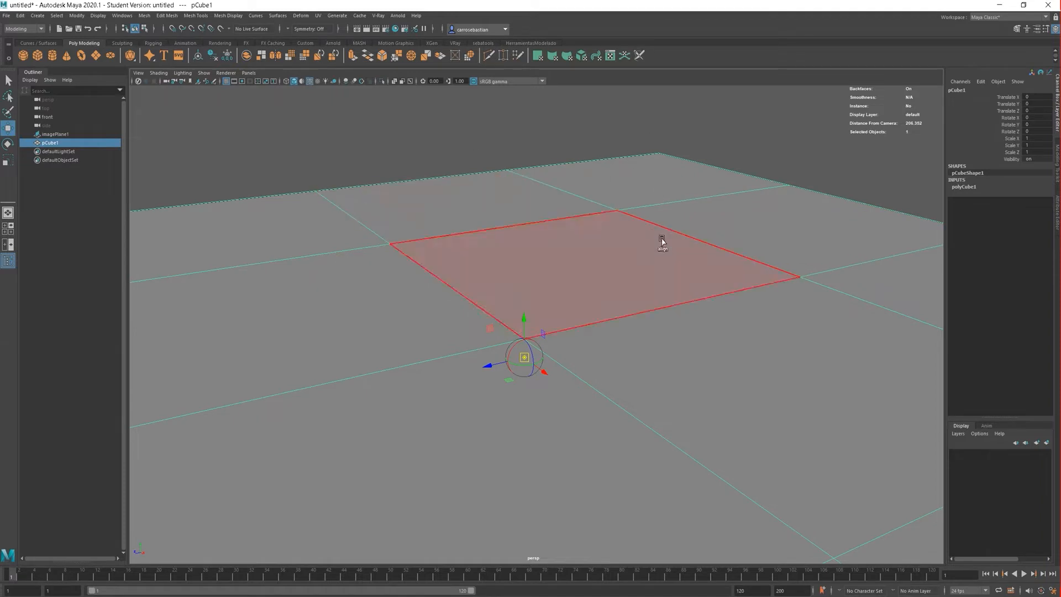
{"action": "key", "text": "d"}
{"action": "key", "text": "d"}
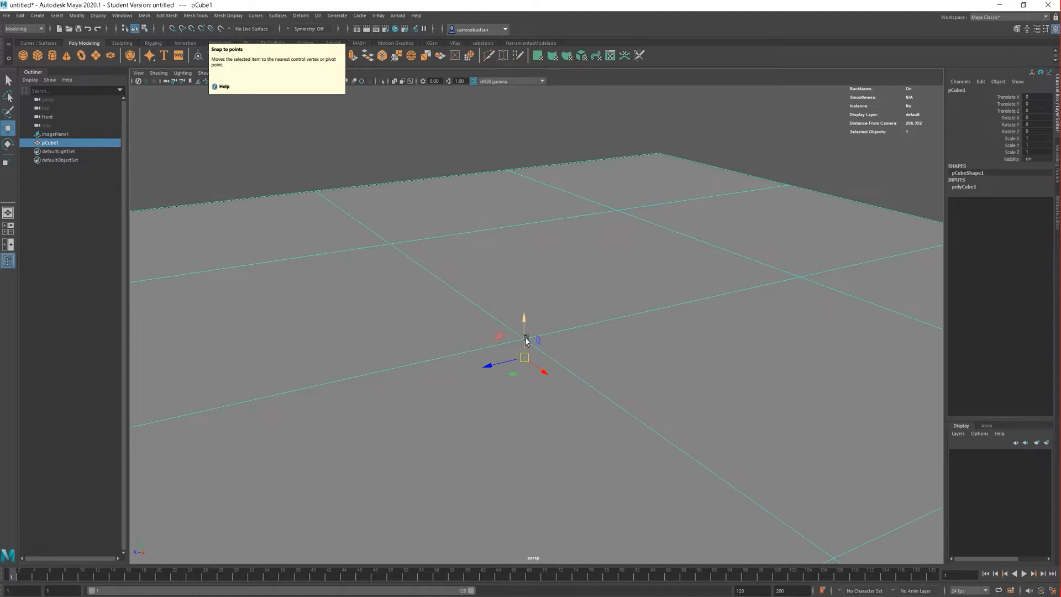
Enable point snapping and snap the slab's pivot to the central vertex of its top face.
{"action": "left_click", "coordinate": [193, 28]}
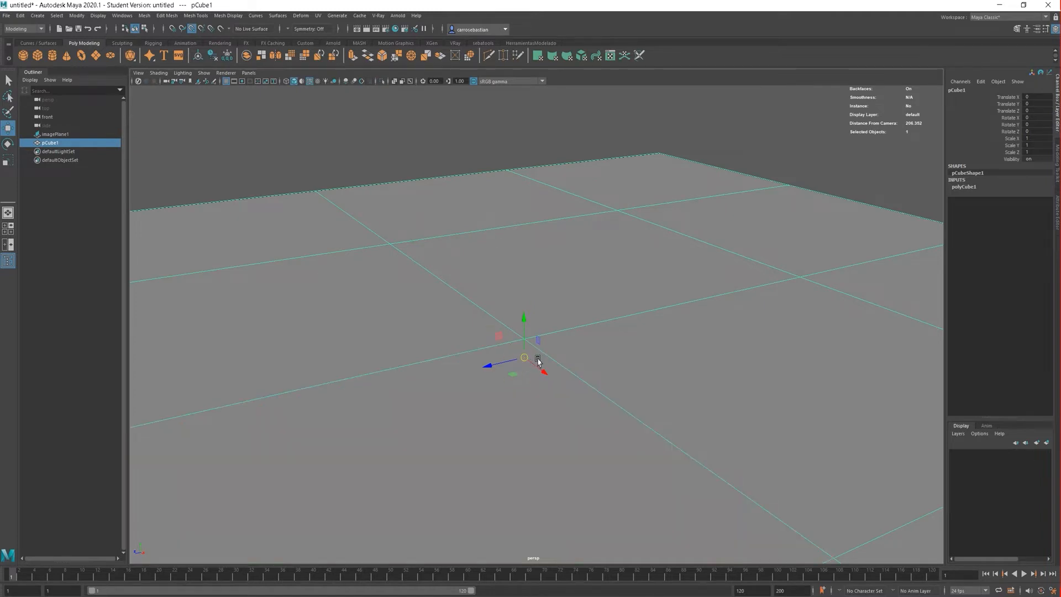
{"action": "key", "text": "d"}
{"action": "left_click_drag", "start_coordinate": [524, 360], "coordinate": [483, 329]}
{"action": "mouse_move", "coordinate": [526, 358]}
{"action": "left_mouse_down"}
{"action": "mouse_move", "coordinate": [526, 394]}
{"action": "mouse_move", "coordinate": [521, 345]}
{"action": "left_mouse_up"}
{"action": "scroll", "coordinate": [526, 303], "scroll_direction": "down", "scroll_amount": 10}
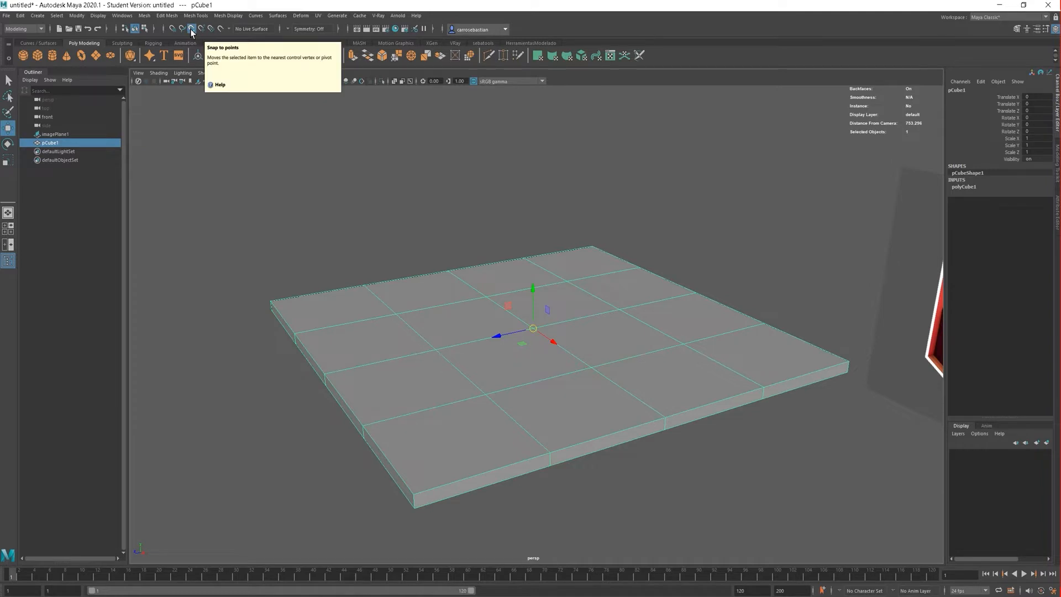
Move the slab about 99 units along Z and reset its Translate Z to 0.
{"action": "scroll", "coordinate": [480, 328], "scroll_direction": "down", "scroll_amount": 3}
{"action": "middle_click_drag", "start_coordinate": [541, 391], "coordinate": [449, 360]}
{"action": "scroll", "coordinate": [875, 226], "scroll_direction": "up", "scroll_amount": 3}
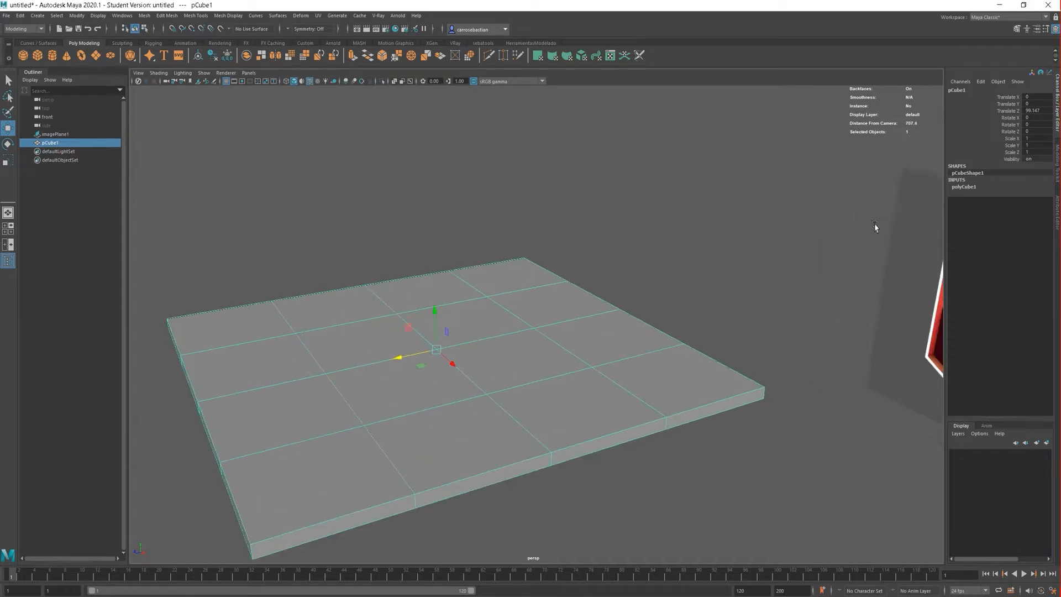
{"action": "double_click", "coordinate": [1041, 110]}
{"action": "type", "text": "0"}
{"action": "key", "text": "Return"}
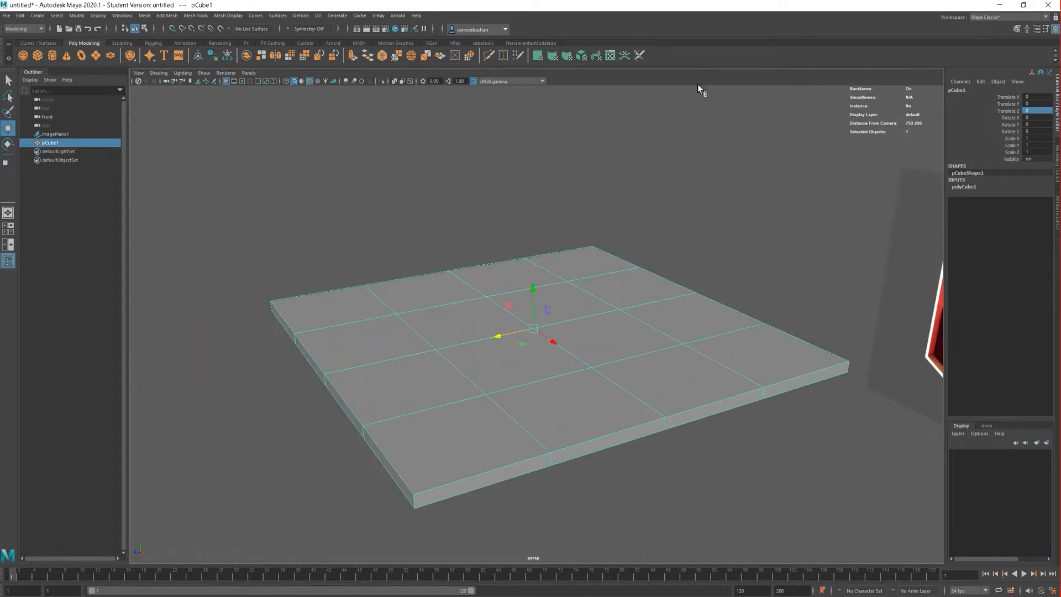
Lower the slab along Y to a Translate Y of about -6.67, exposing the scene grid.
{"action": "left_click", "coordinate": [629, 205]}
{"action": "left_click_drag", "start_coordinate": [501, 217], "coordinate": [554, 267], "text": "alt"}
{"action": "scroll", "coordinate": [561, 272], "scroll_direction": "up", "scroll_amount": 3}
{"action": "left_click", "coordinate": [561, 270]}
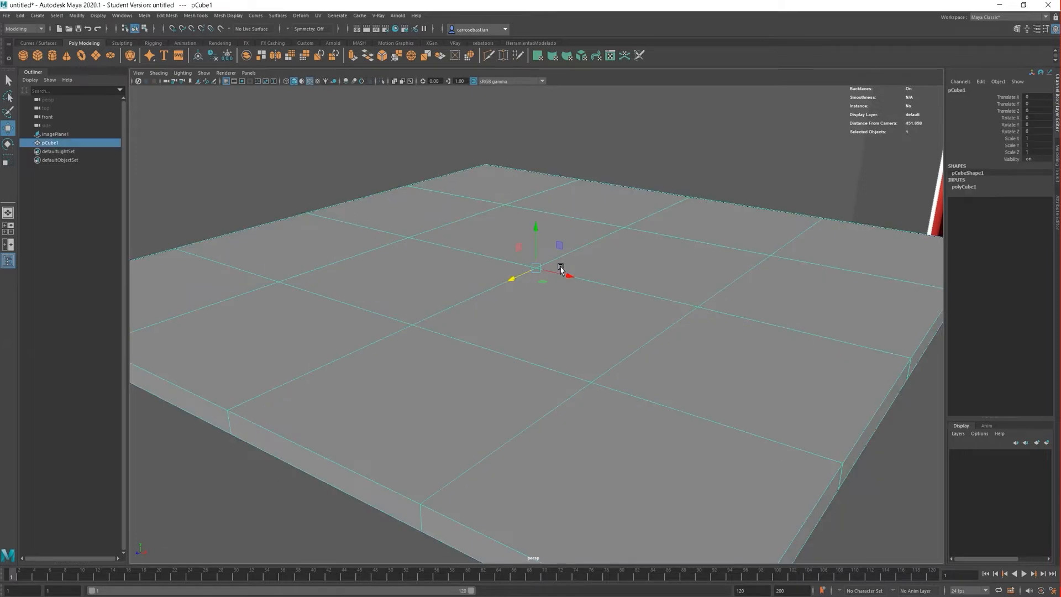
{"action": "left_click_drag", "start_coordinate": [532, 231], "coordinate": [555, 242]}
{"action": "middle_click_drag", "start_coordinate": [581, 205], "coordinate": [574, 225], "text": "alt"}
{"action": "left_click_drag", "start_coordinate": [574, 226], "coordinate": [488, 336], "text": "alt"}
{"action": "scroll", "coordinate": [514, 243], "scroll_direction": "down", "scroll_amount": 3}
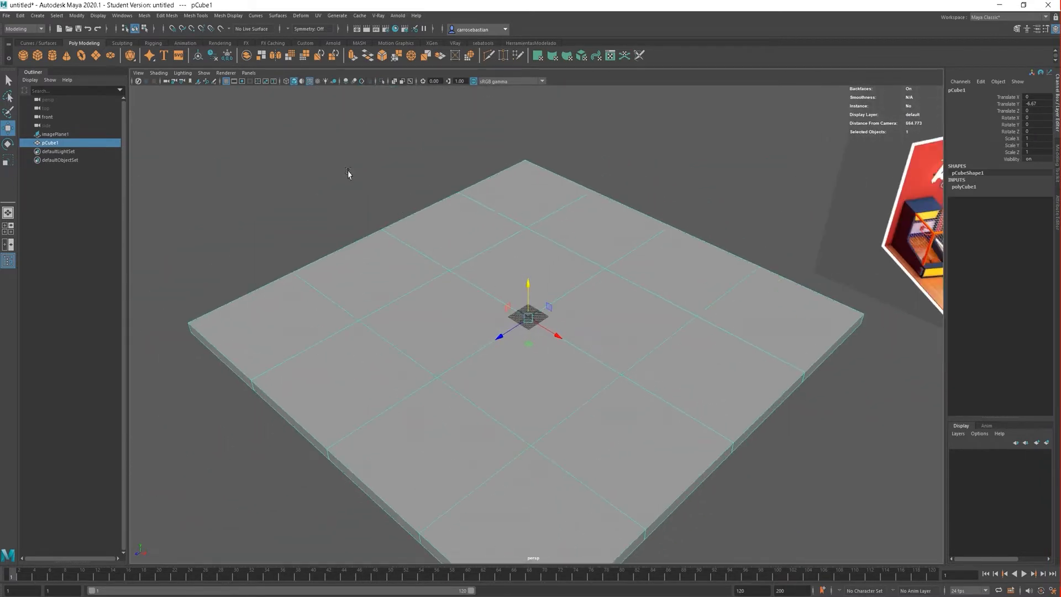
Enable grid snapping and snap the slab by its pivot to the grid's origin, at Translate Y -5.
{"action": "scroll", "coordinate": [482, 311], "scroll_direction": "up", "scroll_amount": 2}
{"action": "scroll", "coordinate": [505, 218], "scroll_direction": "down", "scroll_amount": 3}
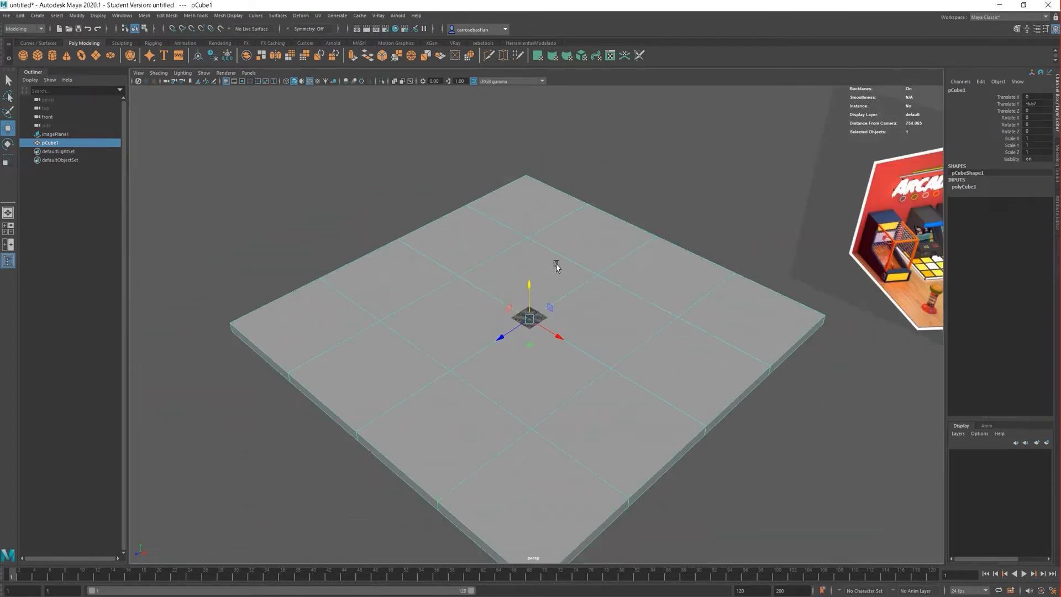
{"action": "mouse_move", "coordinate": [546, 263]}
{"action": "left_mouse_down", "text": "alt"}
{"action": "mouse_move", "coordinate": [595, 242]}
{"action": "mouse_move", "coordinate": [550, 262]}
{"action": "left_mouse_up", "text": "alt"}
{"action": "scroll", "coordinate": [550, 263], "scroll_direction": "up", "scroll_amount": 8}
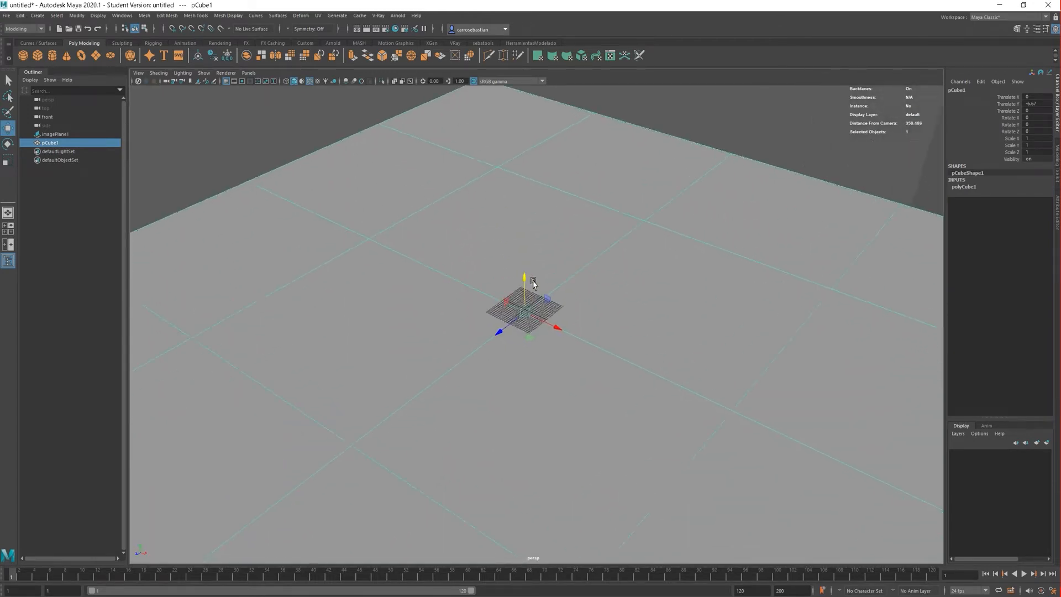
{"action": "middle_click_drag", "start_coordinate": [639, 247], "coordinate": [691, 333], "text": "alt"}
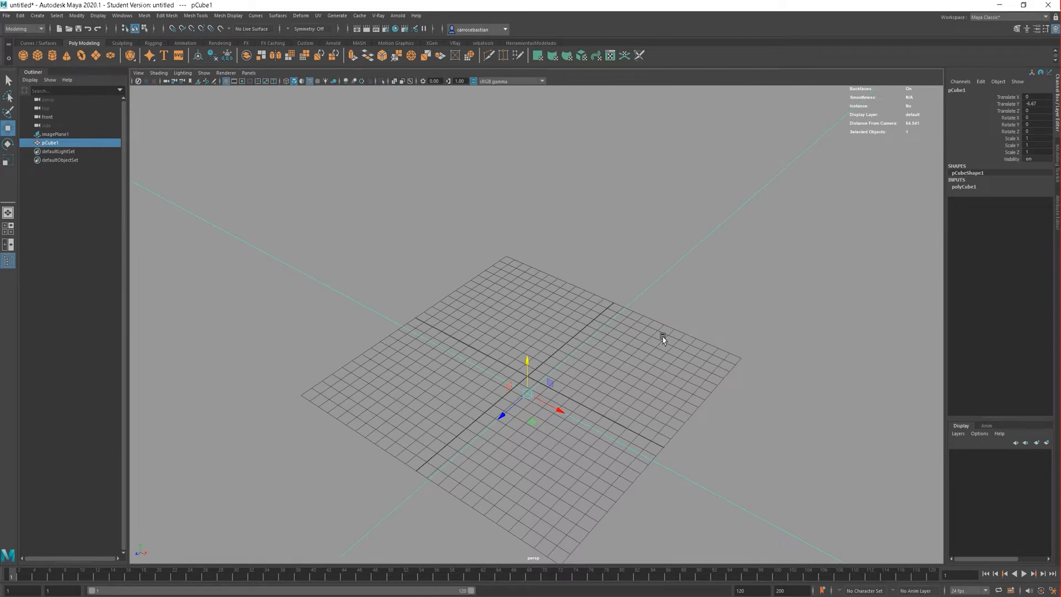
{"action": "mouse_move", "coordinate": [662, 333]}
{"action": "left_mouse_down", "text": "alt"}
{"action": "mouse_move", "coordinate": [641, 349]}
{"action": "mouse_move", "coordinate": [651, 334]}
{"action": "left_mouse_up", "text": "alt"}
{"action": "scroll", "coordinate": [542, 360], "scroll_direction": "up", "scroll_amount": 1}
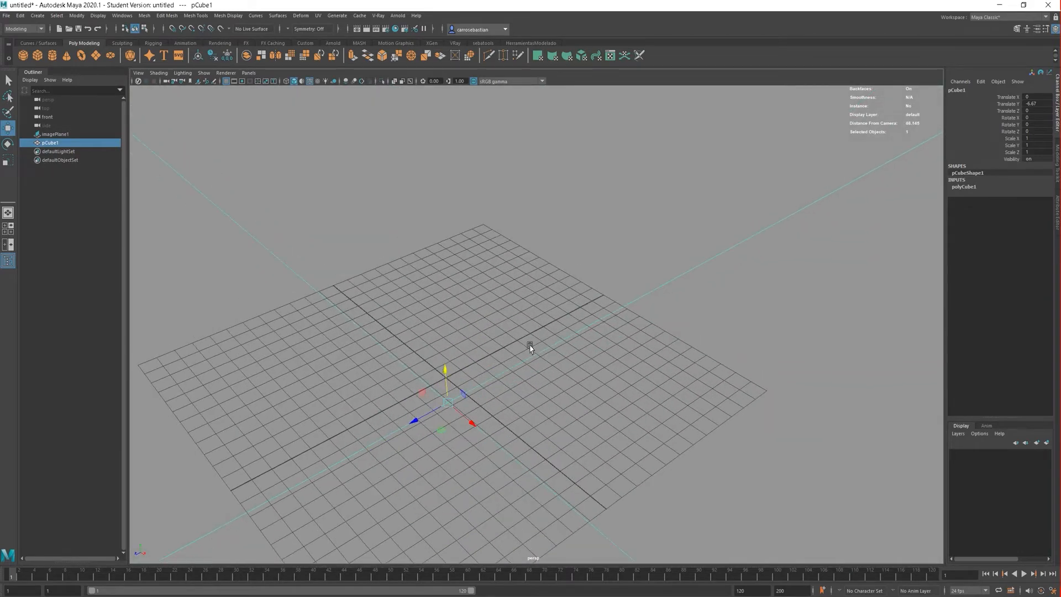
{"action": "scroll", "coordinate": [547, 322], "scroll_direction": "up", "scroll_amount": 1}
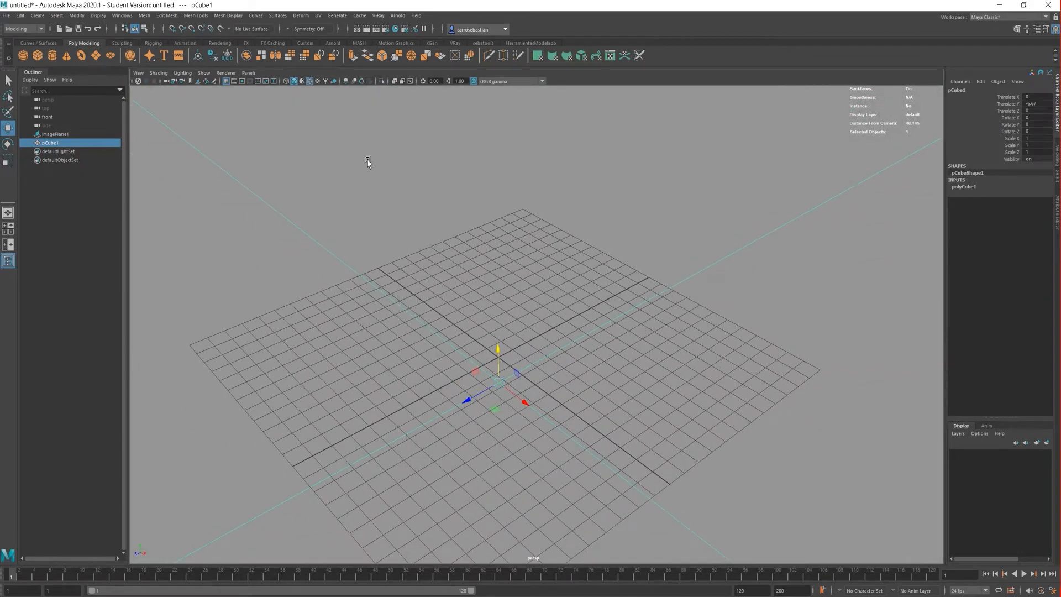
{"action": "left_click", "coordinate": [173, 28]}
{"action": "scroll", "coordinate": [499, 388], "scroll_direction": "up", "scroll_amount": 3}
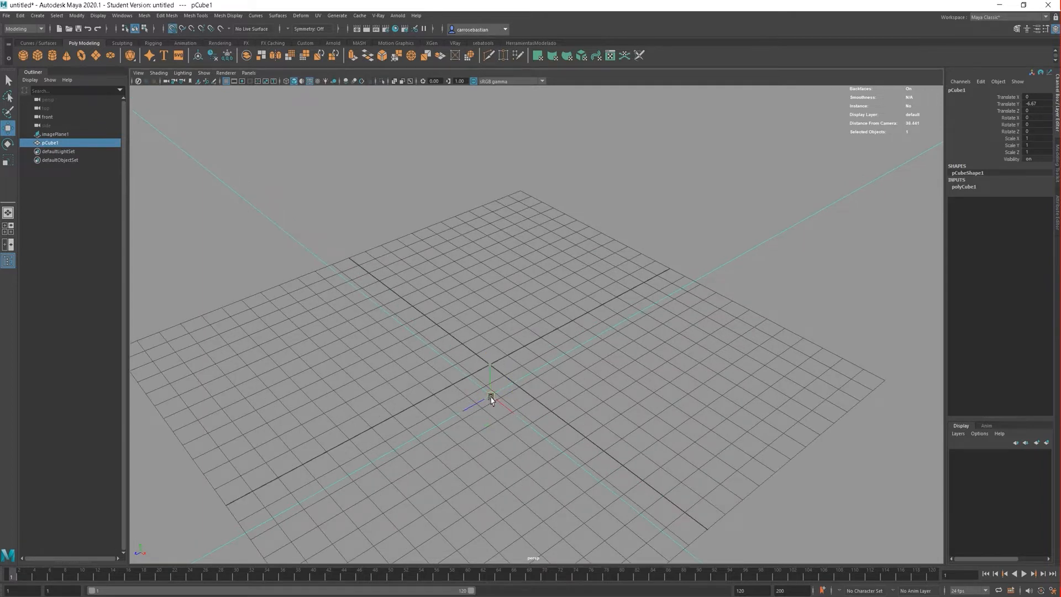
{"action": "left_click_drag", "start_coordinate": [491, 398], "coordinate": [486, 366]}
{"action": "scroll", "coordinate": [493, 367], "scroll_direction": "down", "scroll_amount": 10}
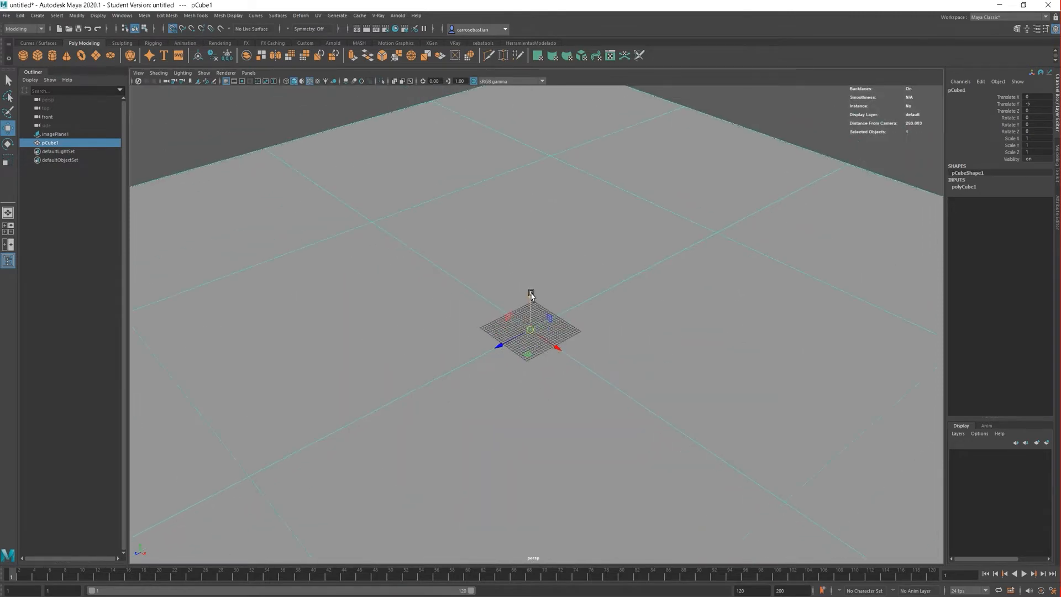
{"action": "left_click_drag", "start_coordinate": [530, 296], "coordinate": [469, 242], "text": "alt"}
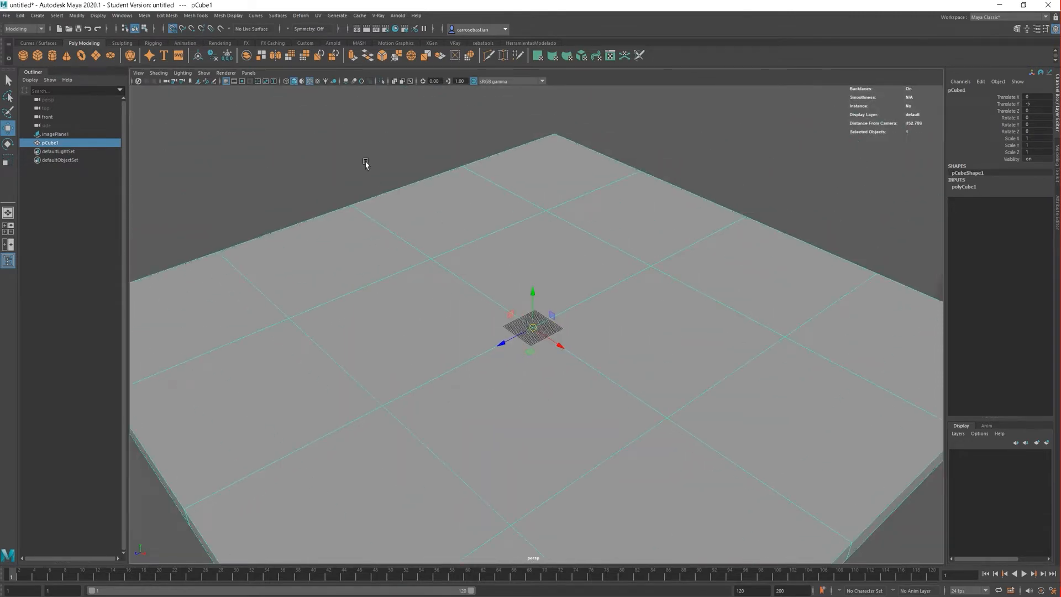
Examine how the slab's top face and centre line up with the scene grid, selected and deselected.
{"action": "left_click", "coordinate": [383, 171]}
{"action": "scroll", "coordinate": [546, 338], "scroll_direction": "up", "scroll_amount": 12}
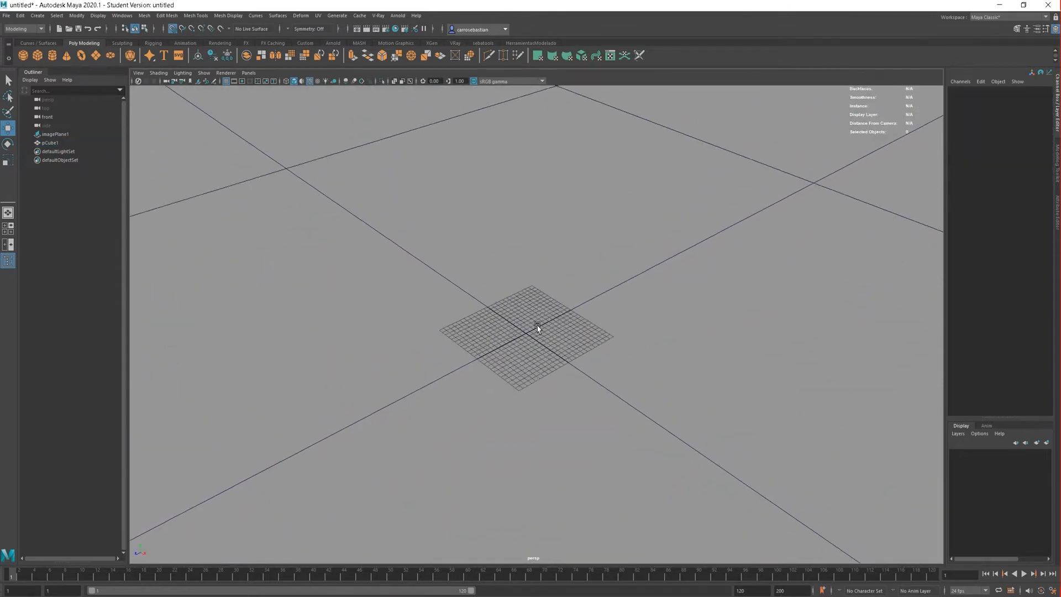
{"action": "scroll", "coordinate": [447, 376], "scroll_direction": "down", "scroll_amount": 15}
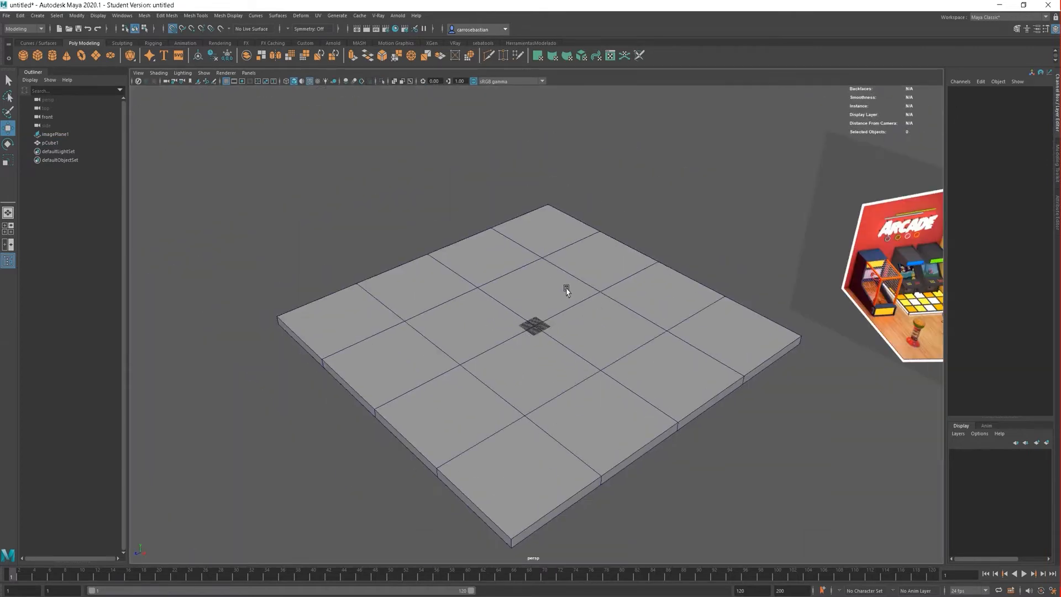
{"action": "left_click", "coordinate": [571, 291]}
{"action": "scroll", "coordinate": [569, 289], "scroll_direction": "down", "scroll_amount": 2}
{"action": "scroll", "coordinate": [569, 293], "scroll_direction": "up", "scroll_amount": 8}
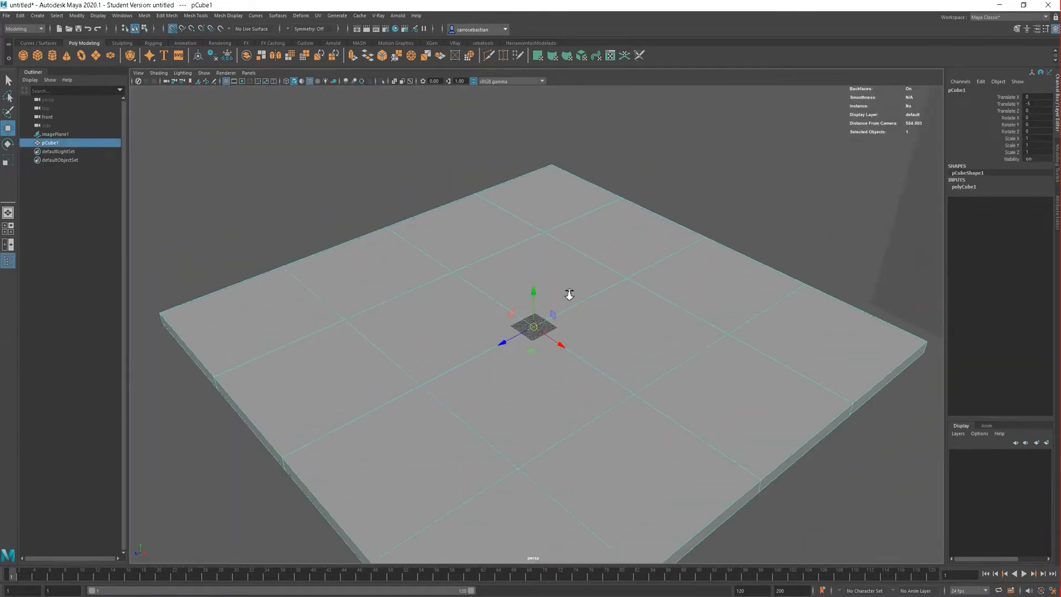
{"action": "scroll", "coordinate": [516, 315], "scroll_direction": "down", "scroll_amount": 5}
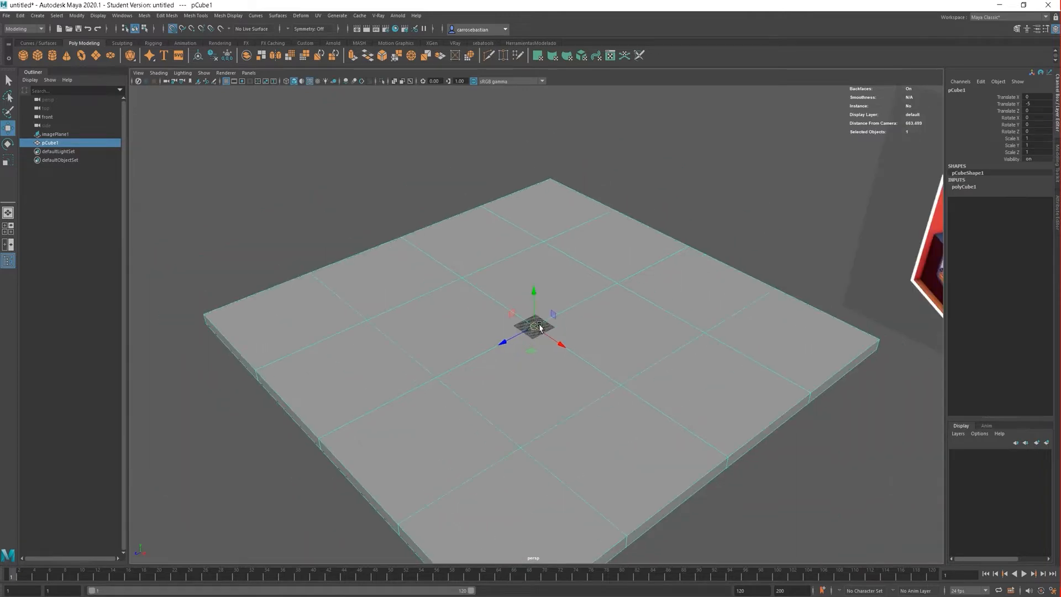
{"action": "left_click", "coordinate": [423, 189]}
{"action": "scroll", "coordinate": [636, 322], "scroll_direction": "down", "scroll_amount": 4}
{"action": "scroll", "coordinate": [625, 326], "scroll_direction": "up", "scroll_amount": 3}
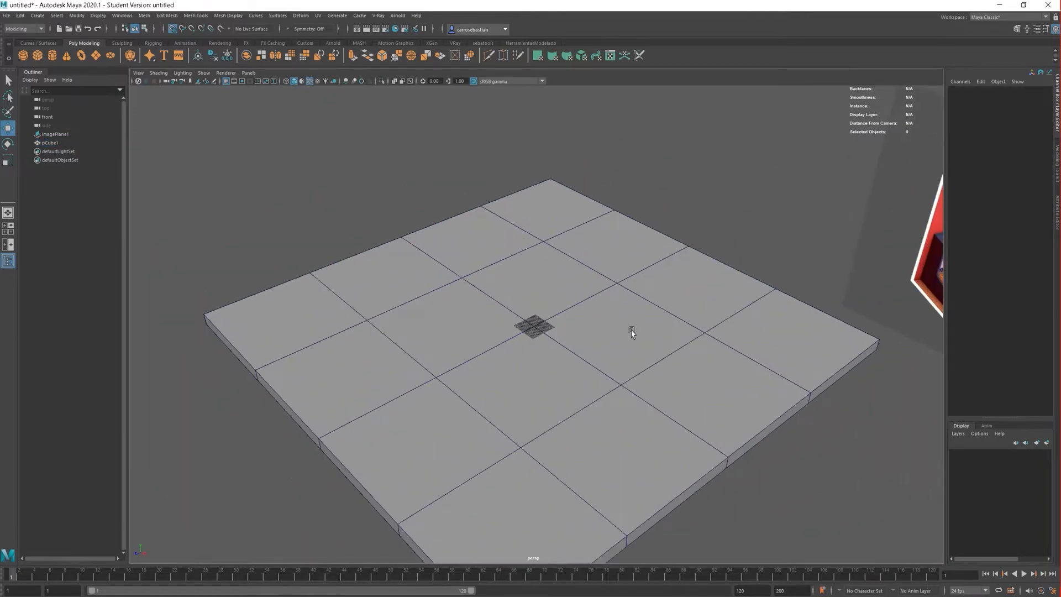
{"action": "scroll", "coordinate": [553, 327], "scroll_direction": "up", "scroll_amount": 4}
{"action": "left_click_drag", "start_coordinate": [569, 318], "coordinate": [550, 320], "text": "alt"}
Hide the scene grid and show it again through the global display setting.
{"action": "left_click", "coordinate": [144, 16]}
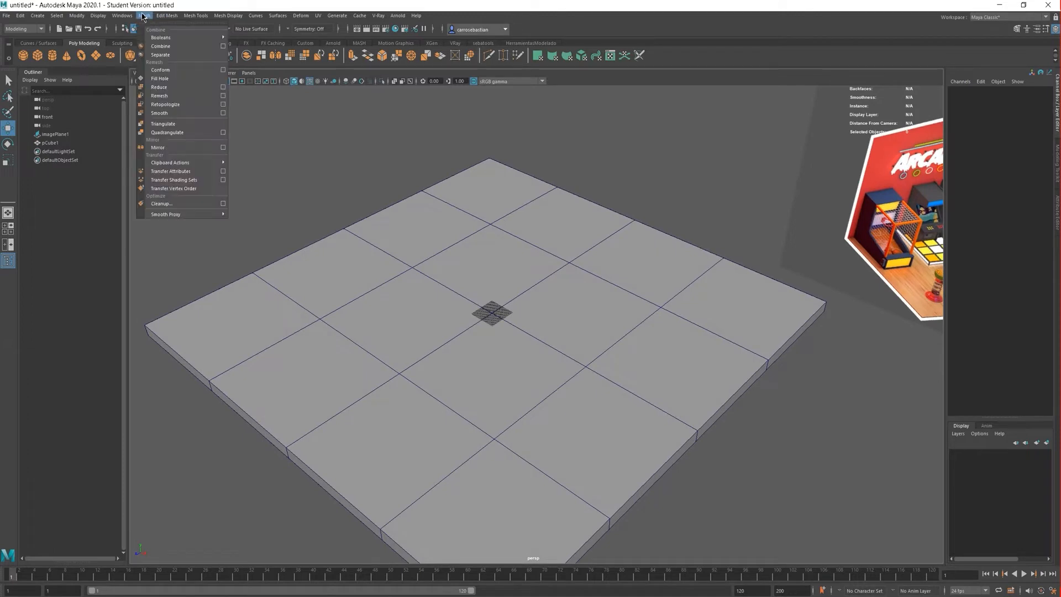
{"action": "mouse_move", "coordinate": [102, 16]}
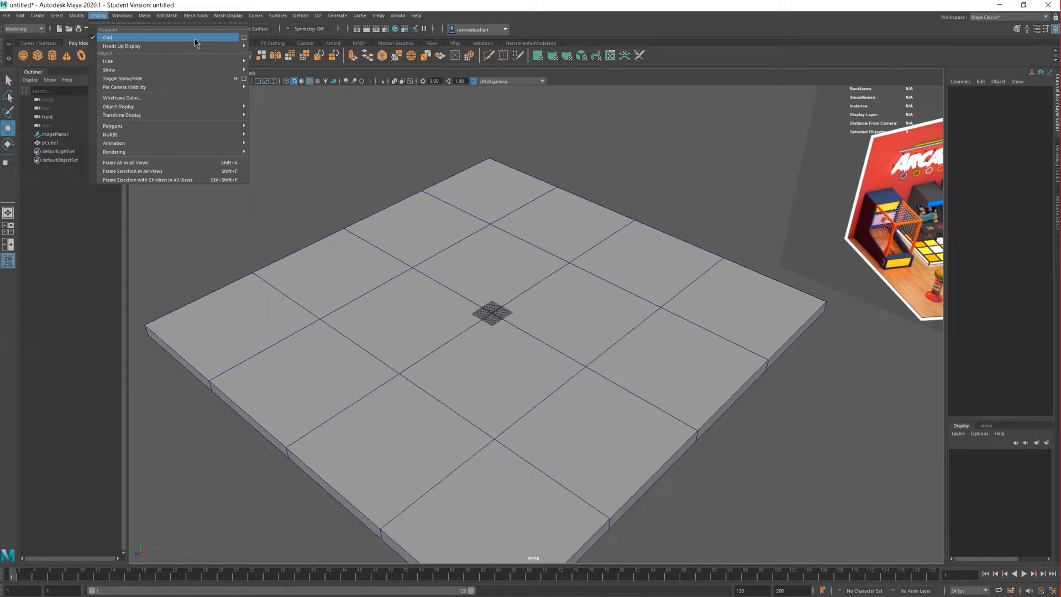
{"action": "left_click", "coordinate": [107, 38]}
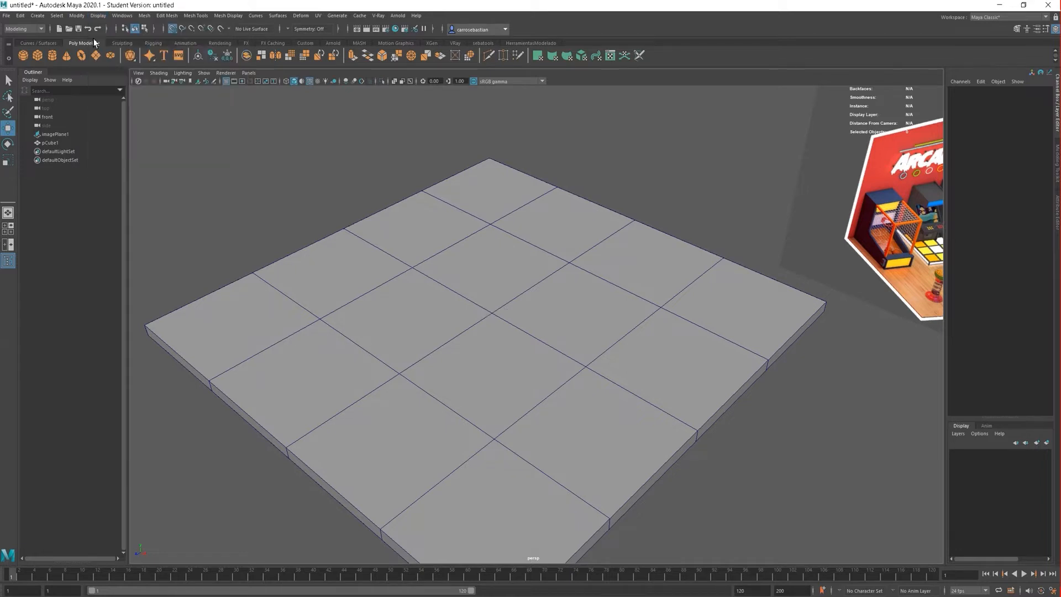
{"action": "left_click", "coordinate": [98, 15]}
{"action": "left_click", "coordinate": [97, 38]}
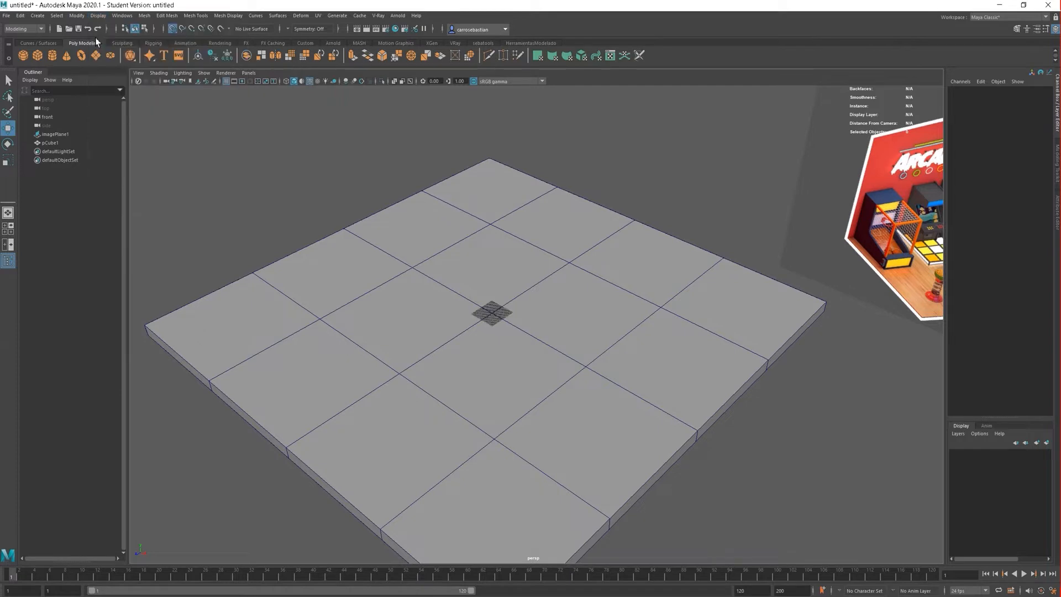
Toggle the grid repeatedly with the perspective viewport's own grid control, leaving it shown.
{"action": "left_click", "coordinate": [229, 83]}
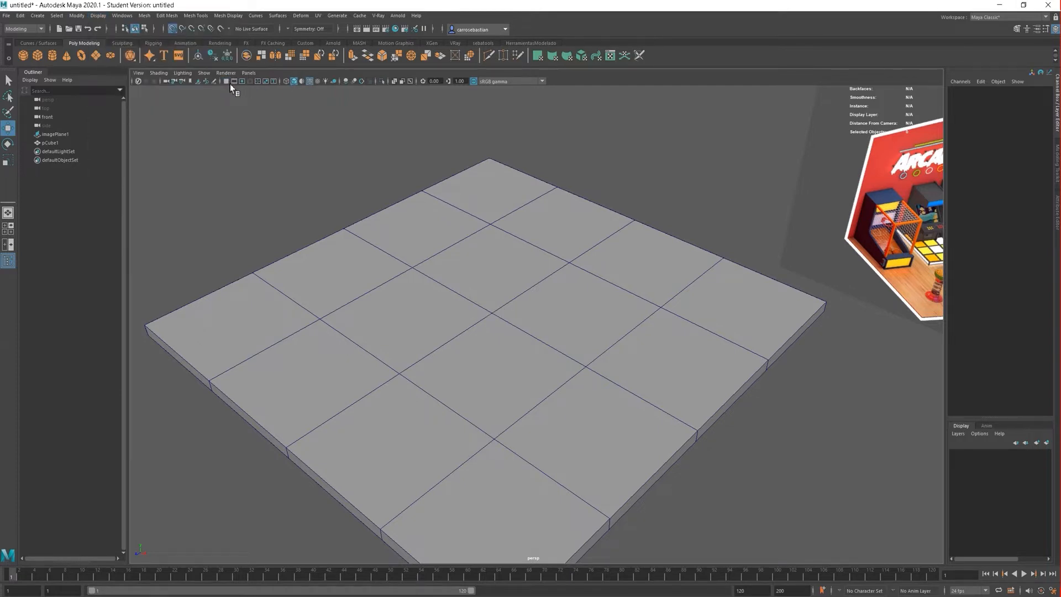
{"action": "left_click", "coordinate": [229, 82]}
{"action": "left_click", "coordinate": [228, 81]}
{"action": "left_click", "coordinate": [228, 82]}
{"action": "left_click", "coordinate": [229, 83]}
{"action": "left_click", "coordinate": [227, 82]}
{"action": "left_click", "coordinate": [227, 82]}
{"action": "left_click", "coordinate": [227, 82]}
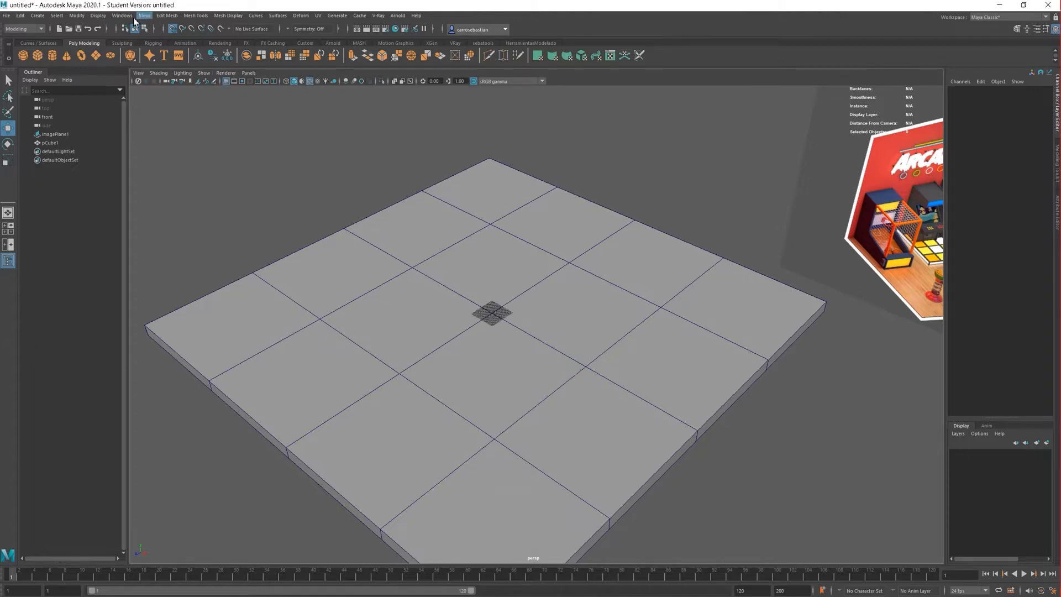
Open the grid options, move the dialog off the slab's centre and enlarge it to show all settings.
{"action": "left_click", "coordinate": [98, 15]}
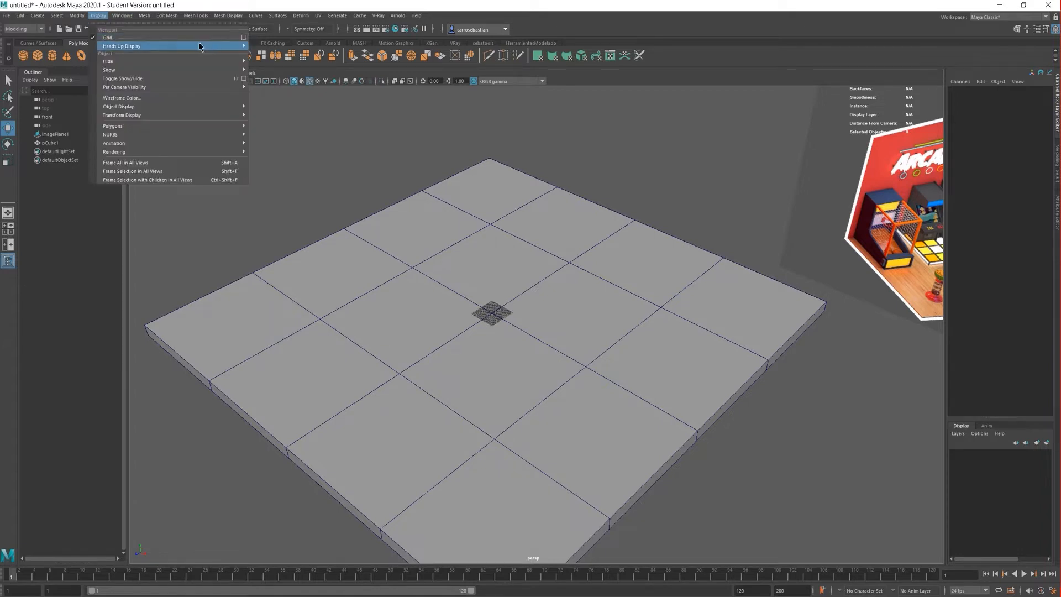
{"action": "left_click", "coordinate": [245, 38]}
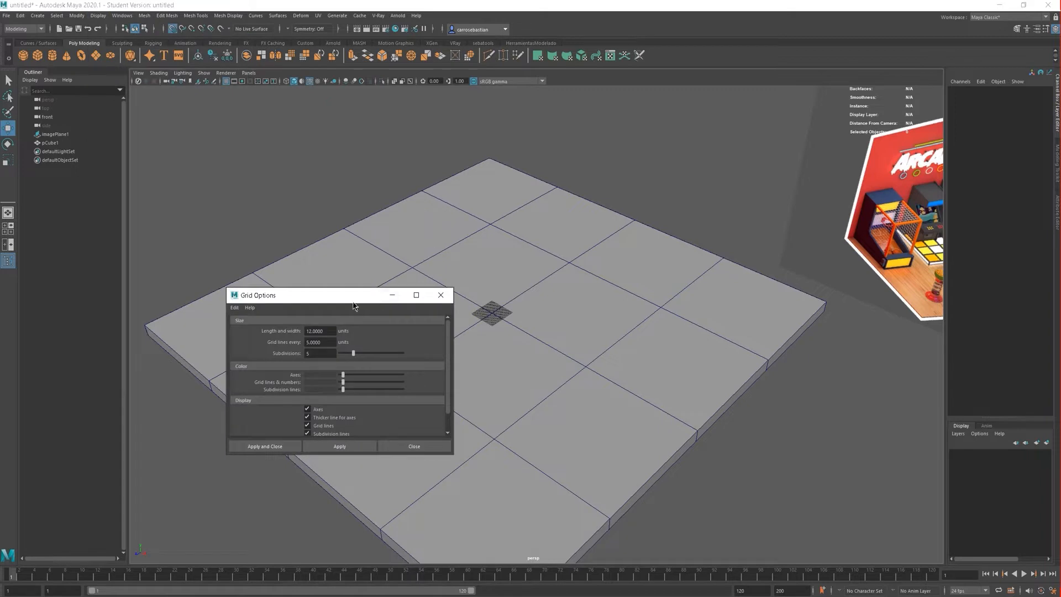
{"action": "left_click_drag", "start_coordinate": [353, 305], "coordinate": [679, 186]}
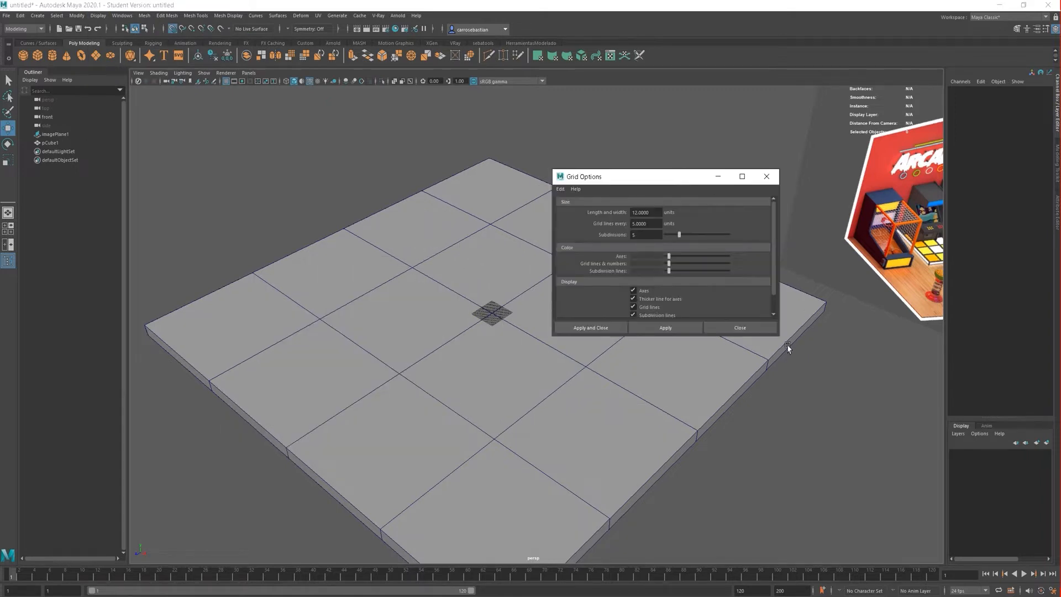
{"action": "left_click_drag", "start_coordinate": [782, 340], "coordinate": [875, 432]}
Examine the scene grid's extent and cells up close against the Length and width value in the grid options.
{"action": "scroll", "coordinate": [492, 282], "scroll_direction": "up", "scroll_amount": 6}
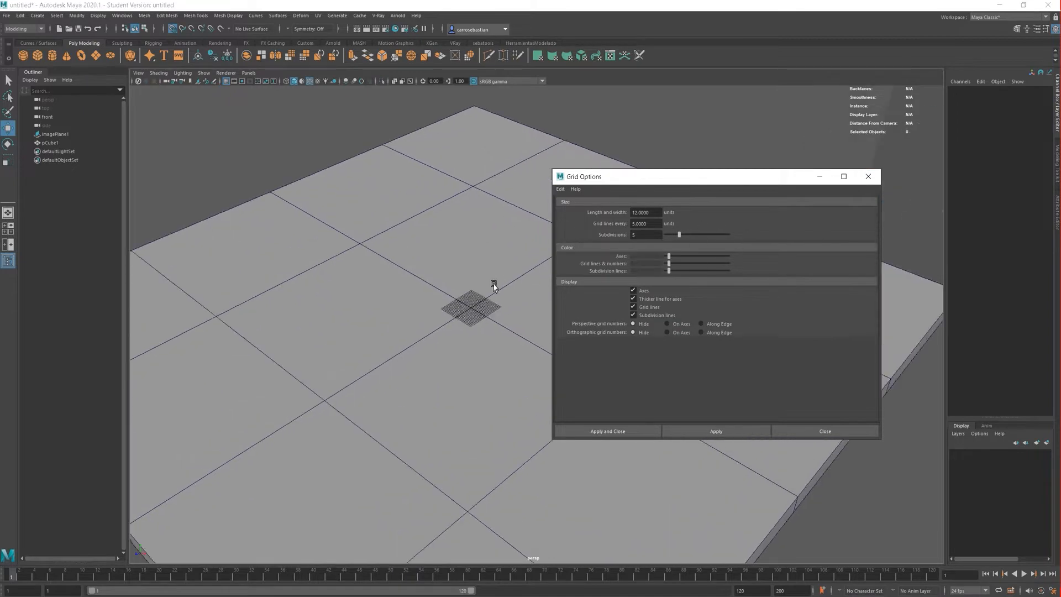
{"action": "left_click_drag", "start_coordinate": [451, 287], "coordinate": [425, 369], "text": "alt"}
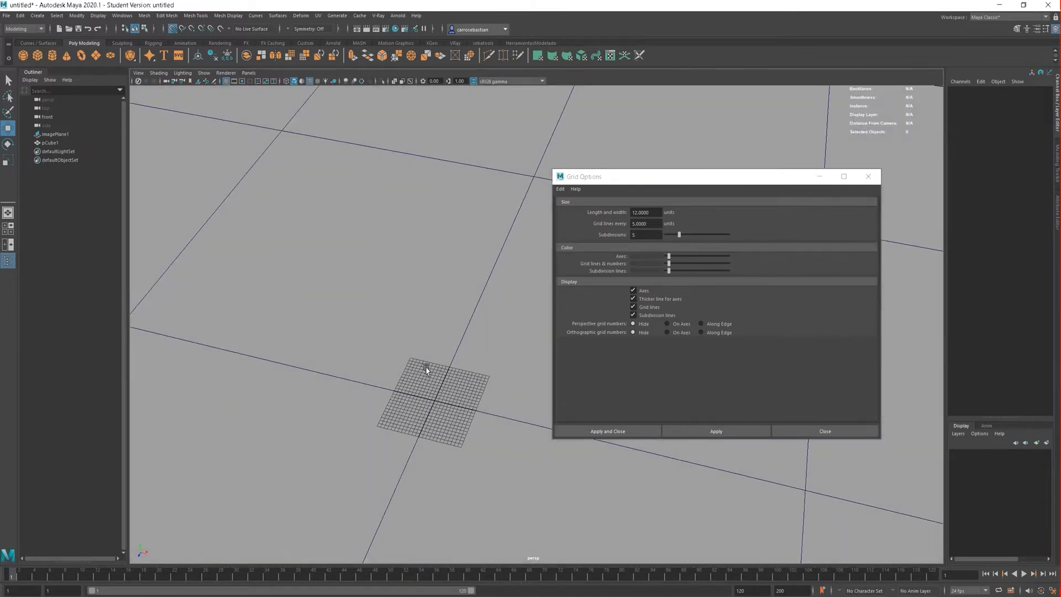
{"action": "scroll", "coordinate": [427, 370], "scroll_direction": "up", "scroll_amount": 3}
{"action": "middle_click_drag", "start_coordinate": [447, 360], "coordinate": [454, 274], "text": "alt"}
{"action": "scroll", "coordinate": [487, 307], "scroll_direction": "up", "scroll_amount": 4}
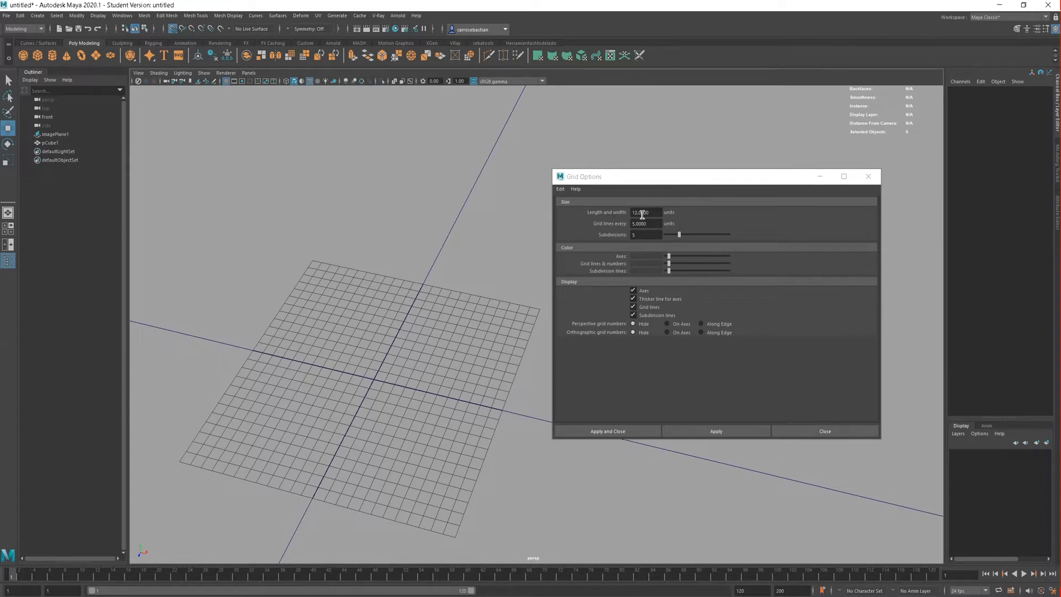
{"action": "left_click_drag", "start_coordinate": [639, 215], "coordinate": [649, 213]}
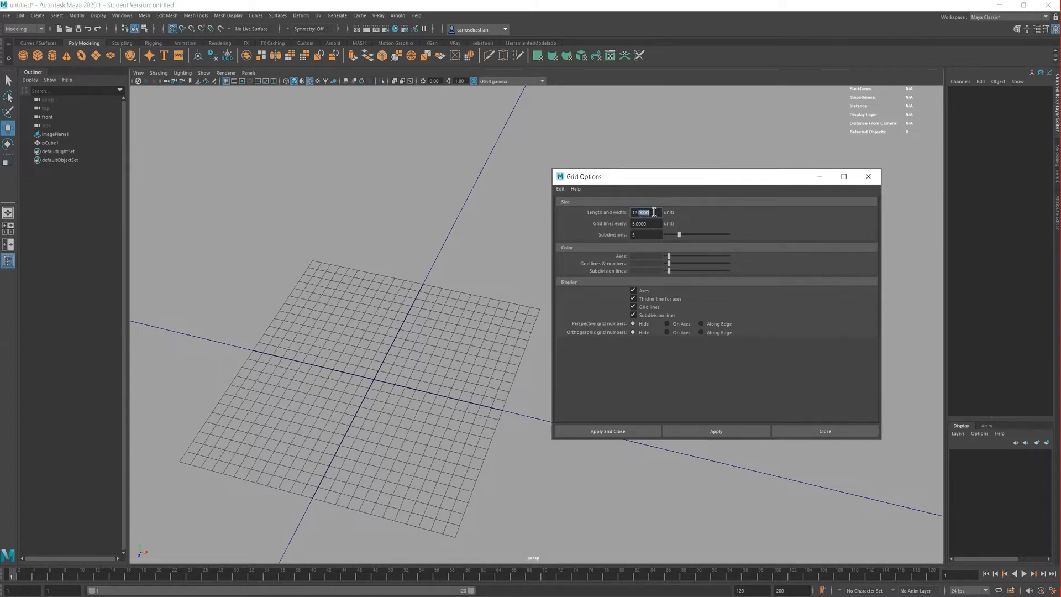
{"action": "mouse_move", "coordinate": [640, 213]}
{"action": "left_mouse_down"}
{"action": "mouse_move", "coordinate": [631, 212]}
{"action": "mouse_move", "coordinate": [642, 211]}
{"action": "left_mouse_up"}
{"action": "scroll", "coordinate": [440, 301], "scroll_direction": "up", "scroll_amount": 3}
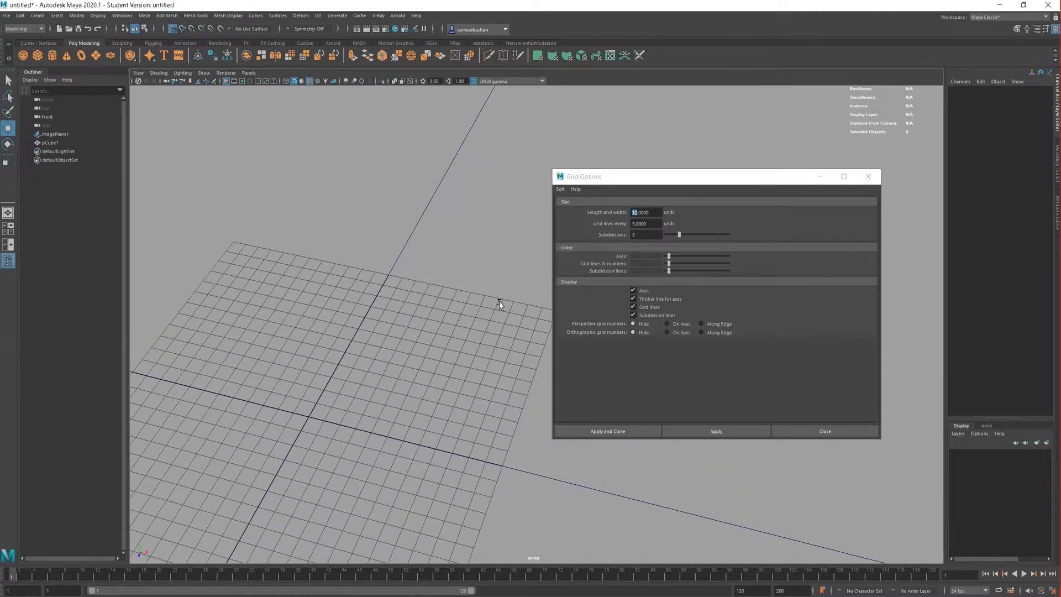
Make the Channel Box active and select the floor slab beneath the grid.
{"action": "mouse_move", "coordinate": [535, 318]}
{"action": "right_mouse_down", "text": "alt"}
{"action": "mouse_move", "coordinate": [481, 310]}
{"action": "mouse_move", "coordinate": [540, 317]}
{"action": "right_mouse_up", "text": "alt"}
{"action": "middle_click_drag", "start_coordinate": [529, 303], "coordinate": [501, 303], "text": "alt"}
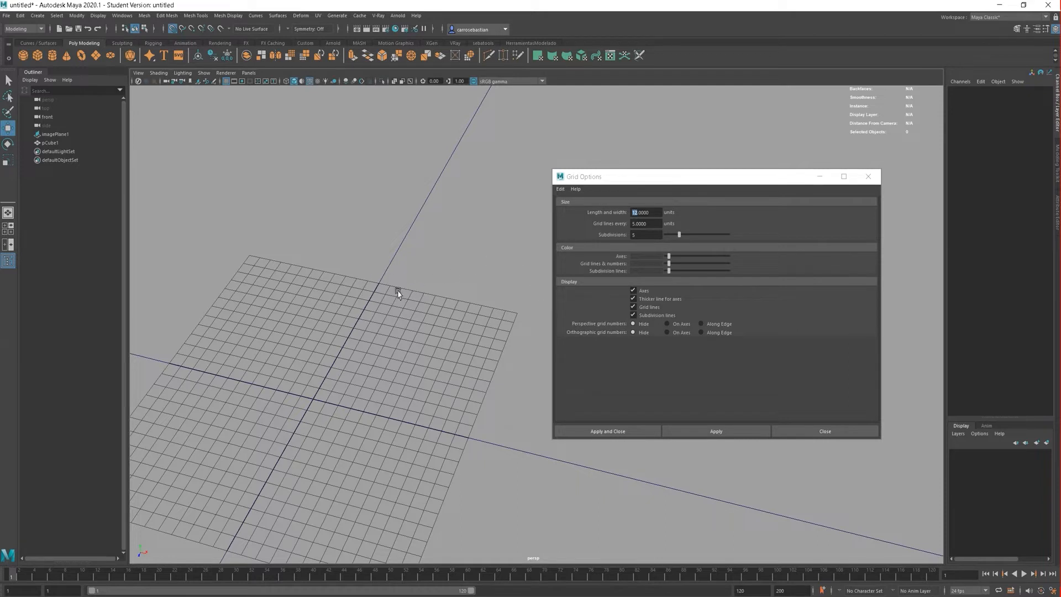
{"action": "left_click", "coordinate": [653, 213]}
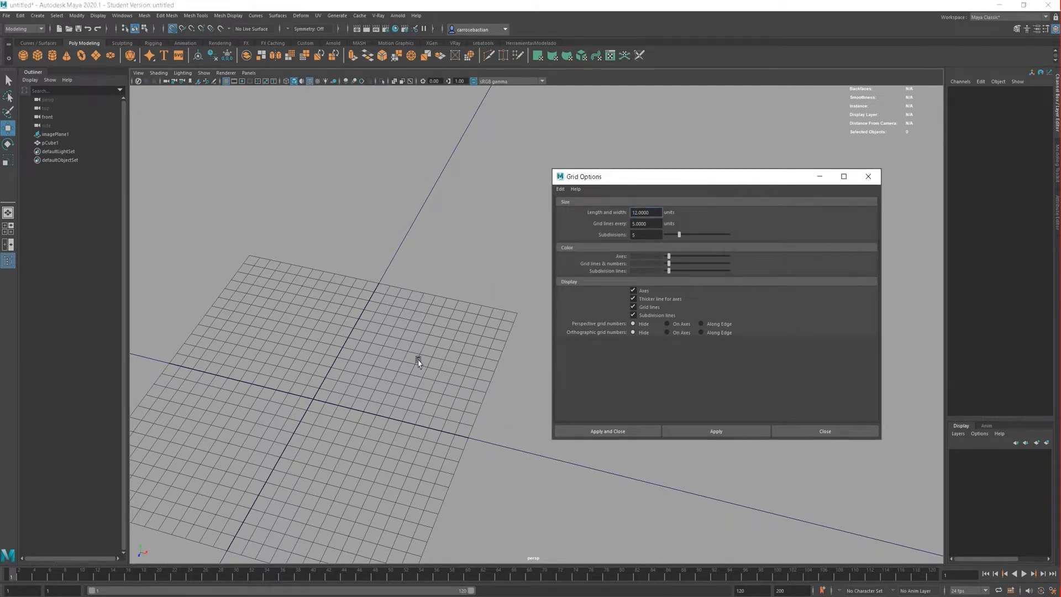
{"action": "scroll", "coordinate": [412, 362], "scroll_direction": "down", "scroll_amount": 2}
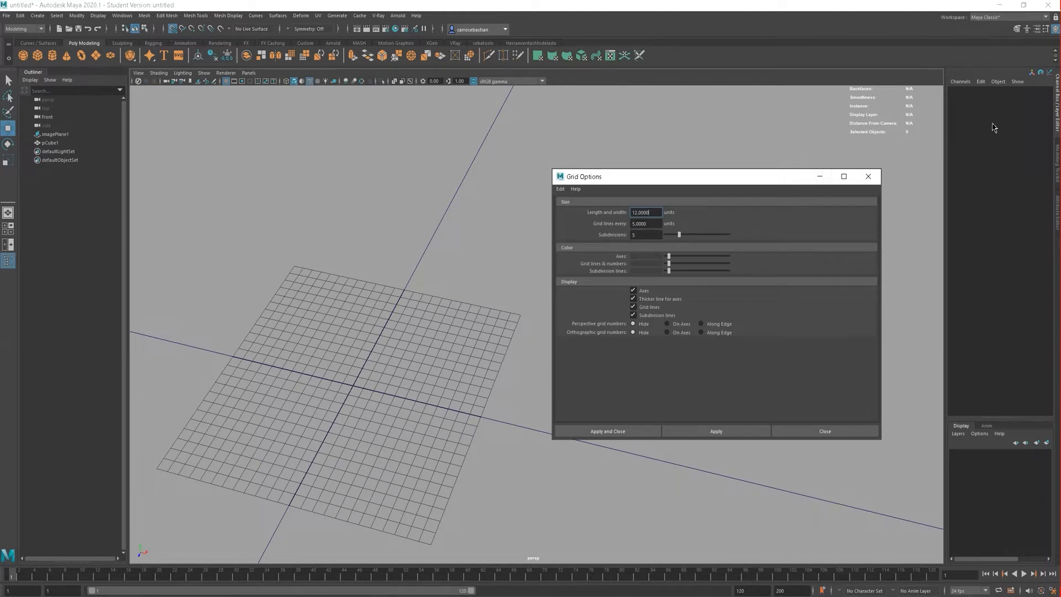
{"action": "left_click", "coordinate": [1058, 102]}
{"action": "left_click", "coordinate": [1057, 102]}
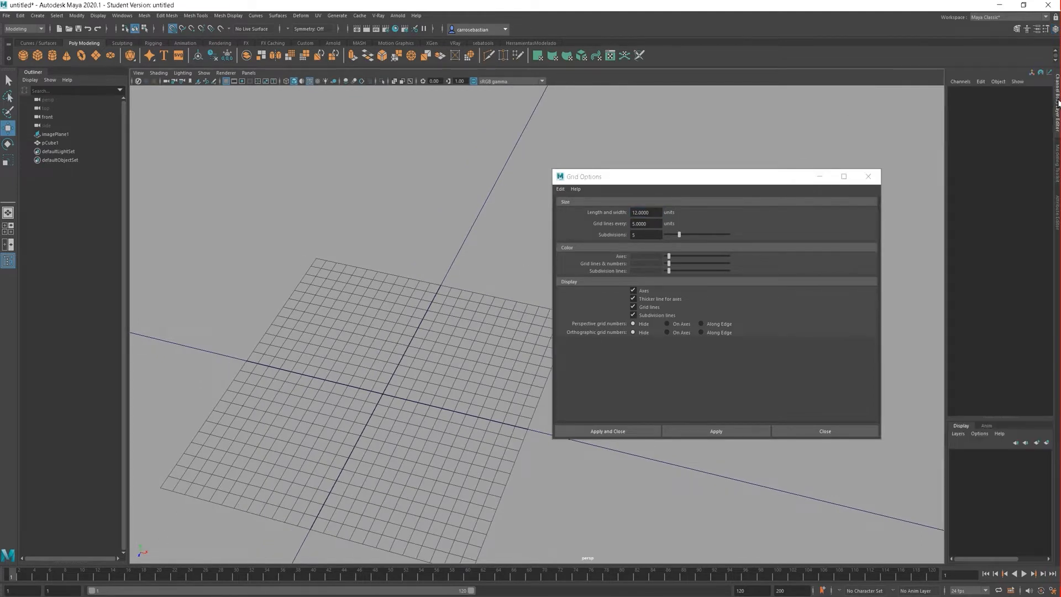
{"action": "left_click", "coordinate": [494, 365]}
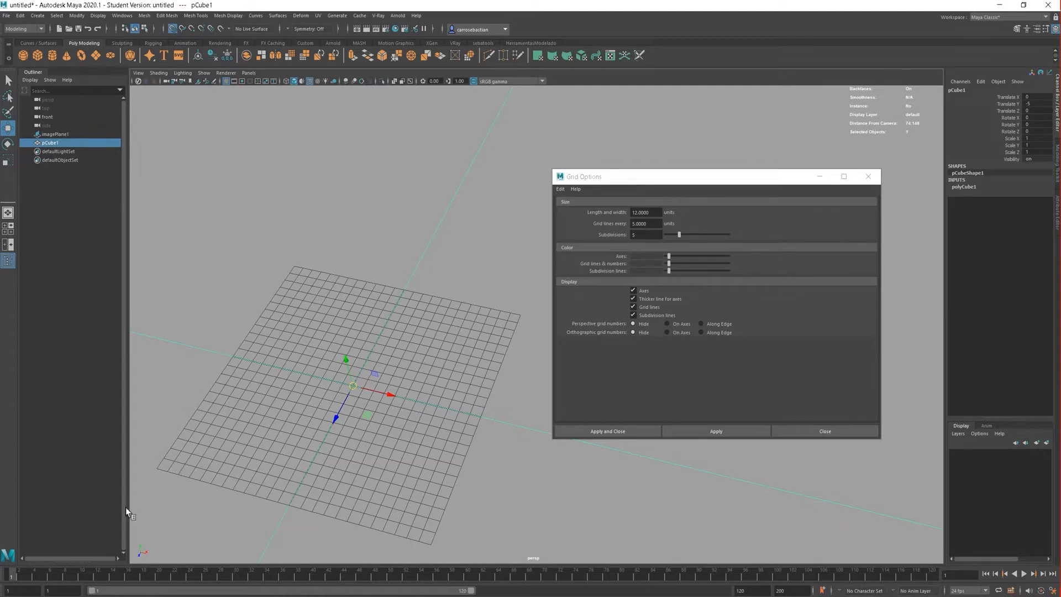
Examine how far the scene grid extends compared with the selected floor slab, from several distances and angles.
{"action": "middle_click_drag", "start_coordinate": [426, 363], "coordinate": [461, 388], "text": "alt"}
{"action": "mouse_move", "coordinate": [468, 425]}
{"action": "left_mouse_down", "text": "alt"}
{"action": "mouse_move", "coordinate": [453, 323]}
{"action": "mouse_move", "coordinate": [494, 397]}
{"action": "left_mouse_up", "text": "alt"}
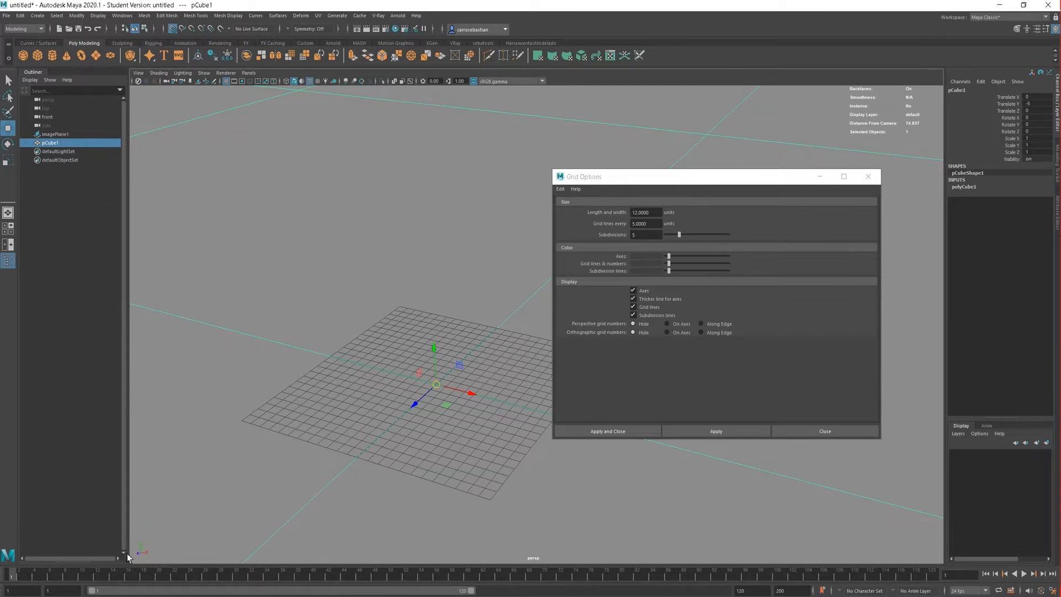
{"action": "scroll", "coordinate": [440, 343], "scroll_direction": "down", "scroll_amount": 4}
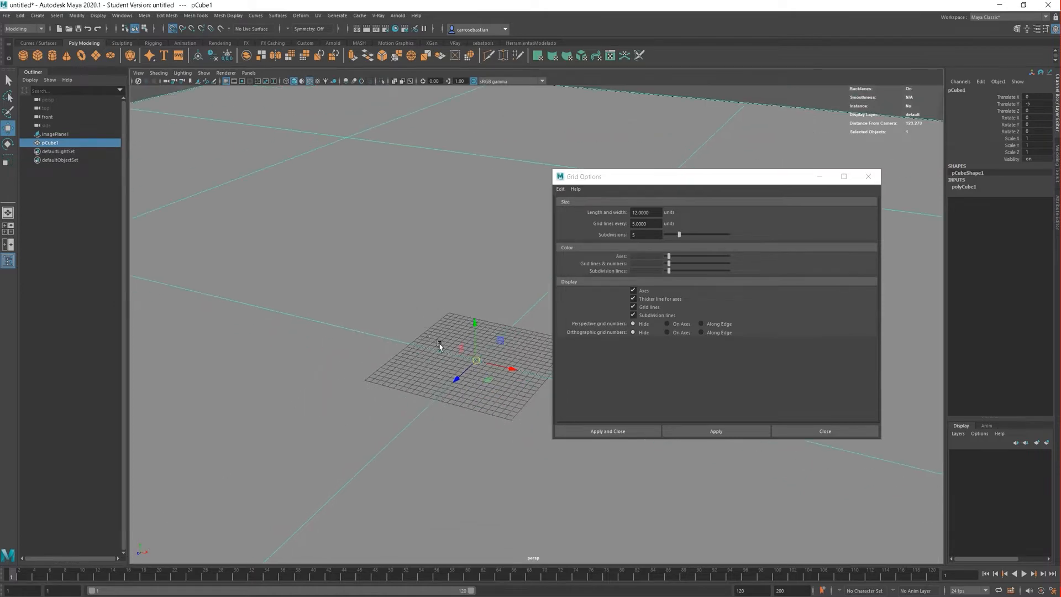
{"action": "middle_click_drag", "start_coordinate": [511, 363], "coordinate": [454, 341], "text": "alt"}
{"action": "left_click_drag", "start_coordinate": [454, 341], "coordinate": [450, 373], "text": "alt"}
{"action": "scroll", "coordinate": [450, 373], "scroll_direction": "up", "scroll_amount": 4}
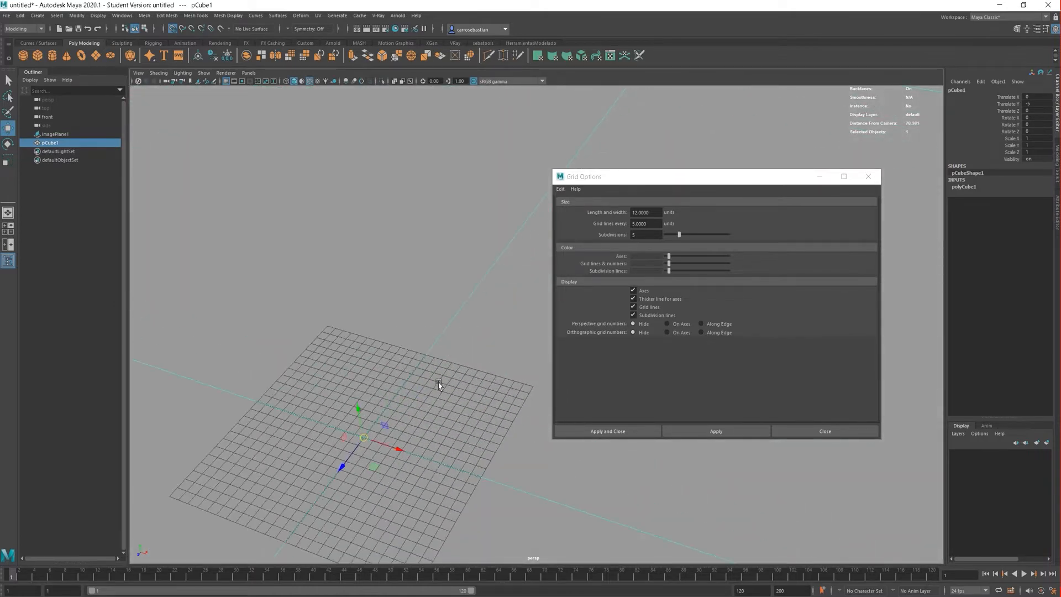
{"action": "middle_click_drag", "start_coordinate": [438, 380], "coordinate": [451, 341], "text": "alt"}
{"action": "scroll", "coordinate": [458, 342], "scroll_direction": "up", "scroll_amount": 1}
{"action": "scroll", "coordinate": [469, 337], "scroll_direction": "up", "scroll_amount": 1}
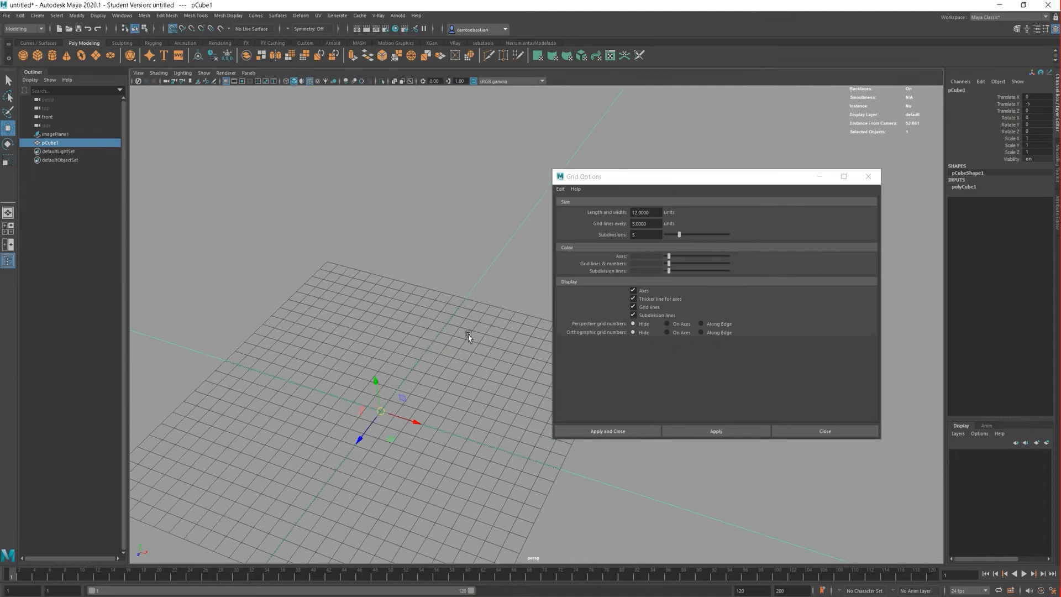
Set the scene grid's length and width to 200 units and apply the change.
{"action": "left_click", "coordinate": [656, 212]}
{"action": "left_click_drag", "start_coordinate": [657, 211], "coordinate": [628, 203]}
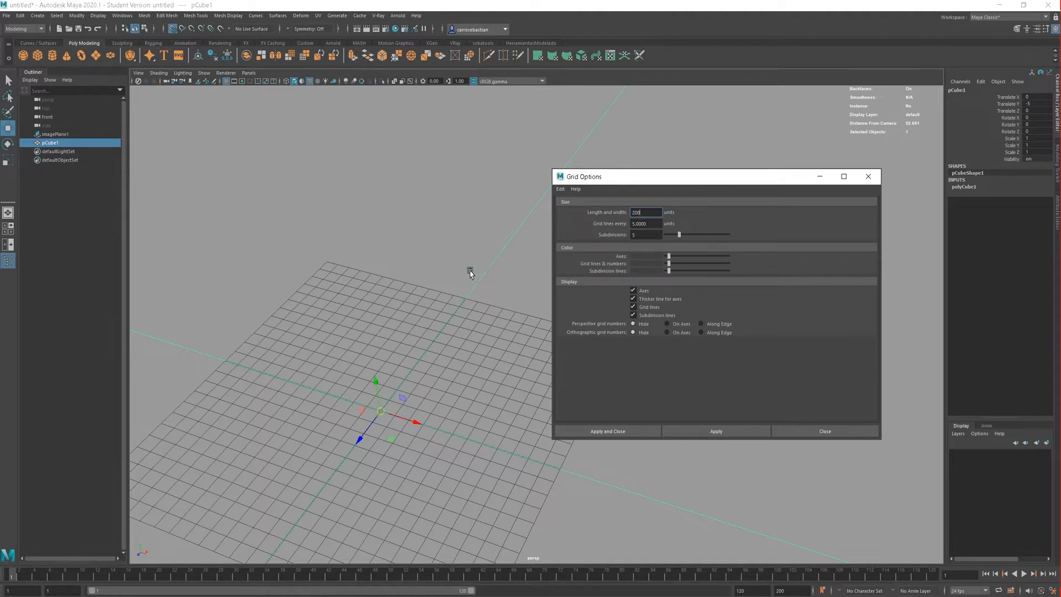
{"action": "key", "text": "Return"}
{"action": "left_click", "coordinate": [736, 431]}
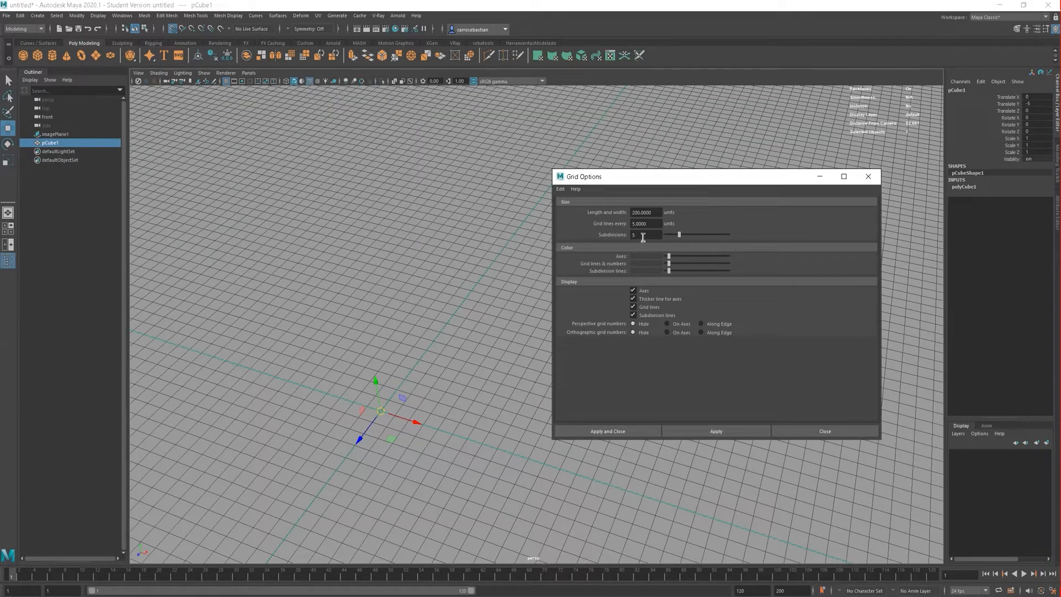
Compare the enlarged grid's extent with the floor slab's whole top face, near and far.
{"action": "scroll", "coordinate": [458, 309], "scroll_direction": "down", "scroll_amount": 10}
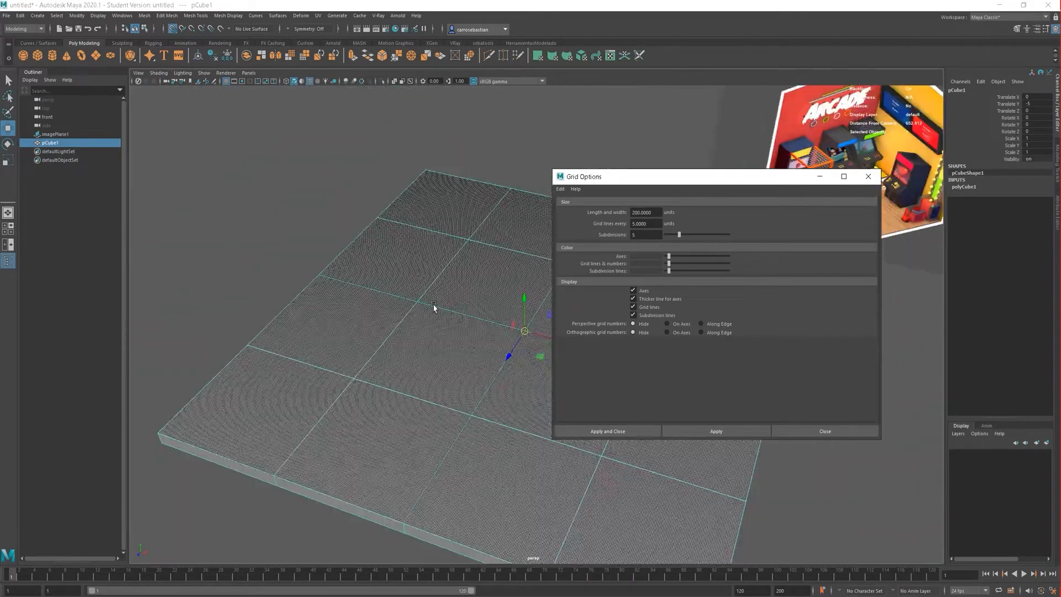
{"action": "scroll", "coordinate": [434, 307], "scroll_direction": "up", "scroll_amount": 5}
{"action": "scroll", "coordinate": [434, 307], "scroll_direction": "down", "scroll_amount": 5}
{"action": "scroll", "coordinate": [440, 305], "scroll_direction": "up", "scroll_amount": 5}
{"action": "scroll", "coordinate": [442, 304], "scroll_direction": "down", "scroll_amount": 5}
{"action": "scroll", "coordinate": [445, 306], "scroll_direction": "down", "scroll_amount": 5}
{"action": "middle_click_drag", "start_coordinate": [481, 345], "coordinate": [391, 350], "text": "alt"}
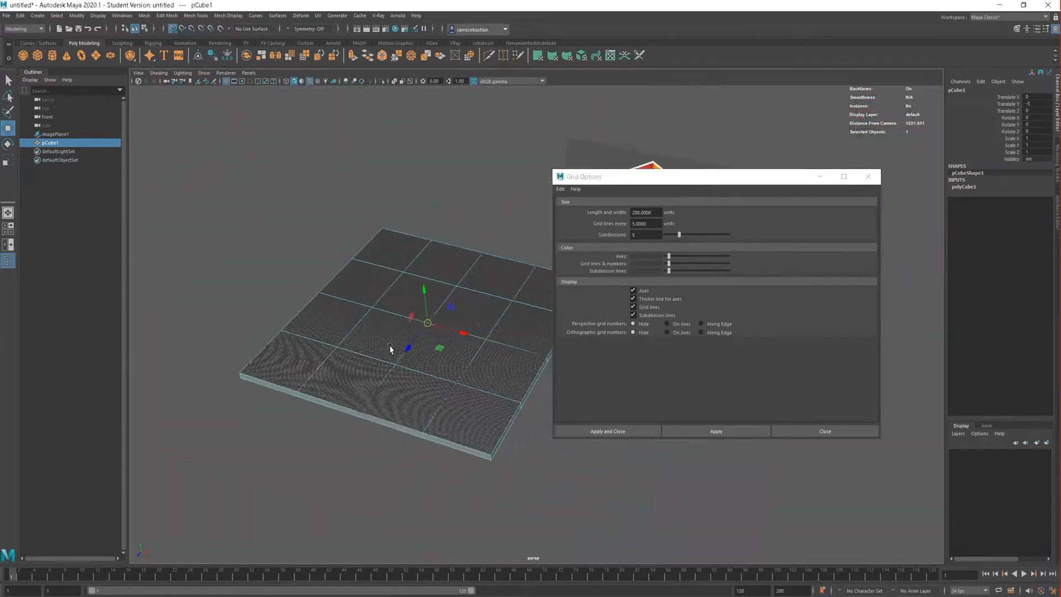
{"action": "right_click_drag", "start_coordinate": [390, 351], "coordinate": [467, 403], "text": "alt"}
{"action": "middle_click_drag", "start_coordinate": [445, 388], "coordinate": [501, 347], "text": "alt"}
{"action": "scroll", "coordinate": [501, 347], "scroll_direction": "up", "scroll_amount": 2}
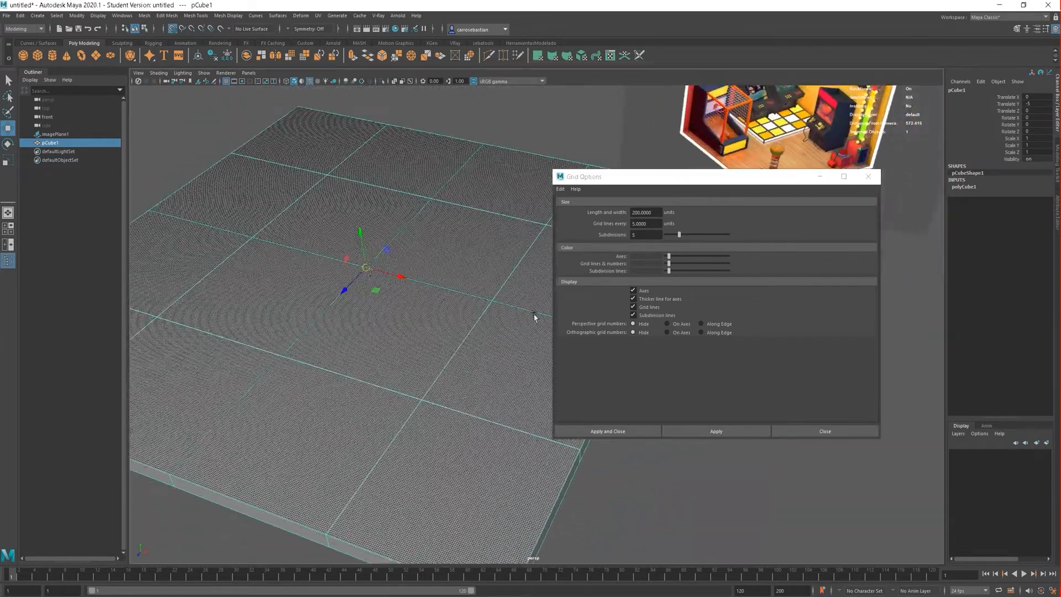
{"action": "scroll", "coordinate": [385, 250], "scroll_direction": "down", "scroll_amount": 5}
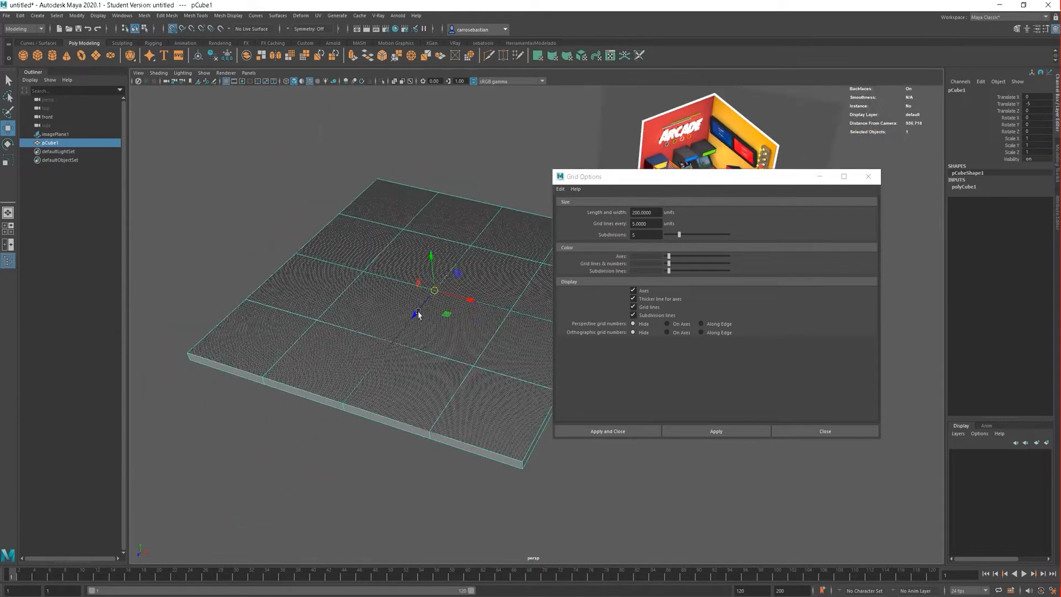
Inspect the grid's alignment at the slab's front corner and the density of its cells around the slab's centre.
{"action": "scroll", "coordinate": [490, 430], "scroll_direction": "up", "scroll_amount": 3}
{"action": "scroll", "coordinate": [486, 469], "scroll_direction": "up", "scroll_amount": 8}
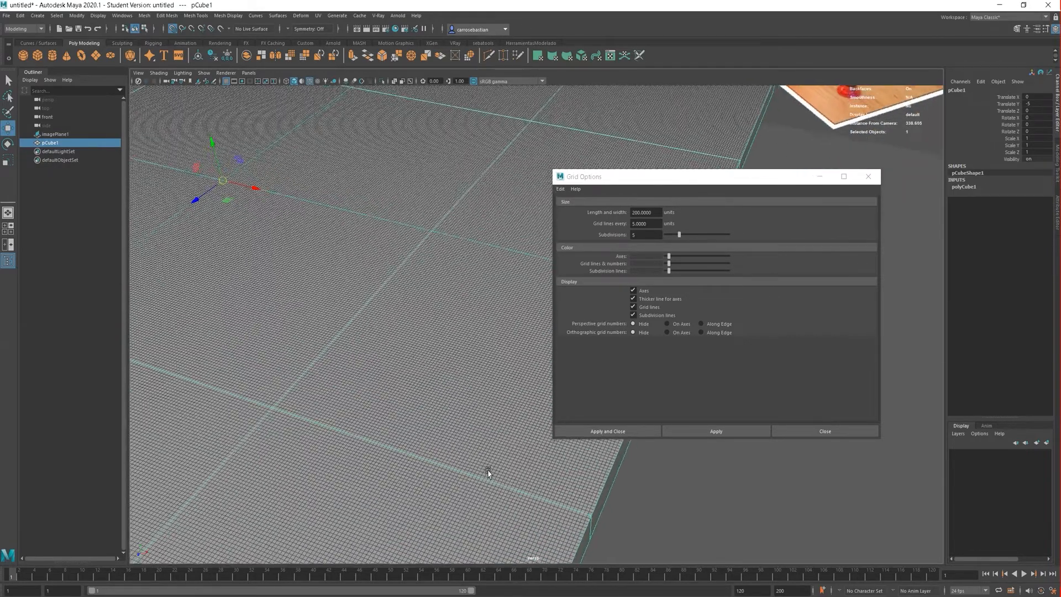
{"action": "scroll", "coordinate": [475, 489], "scroll_direction": "down", "scroll_amount": 2}
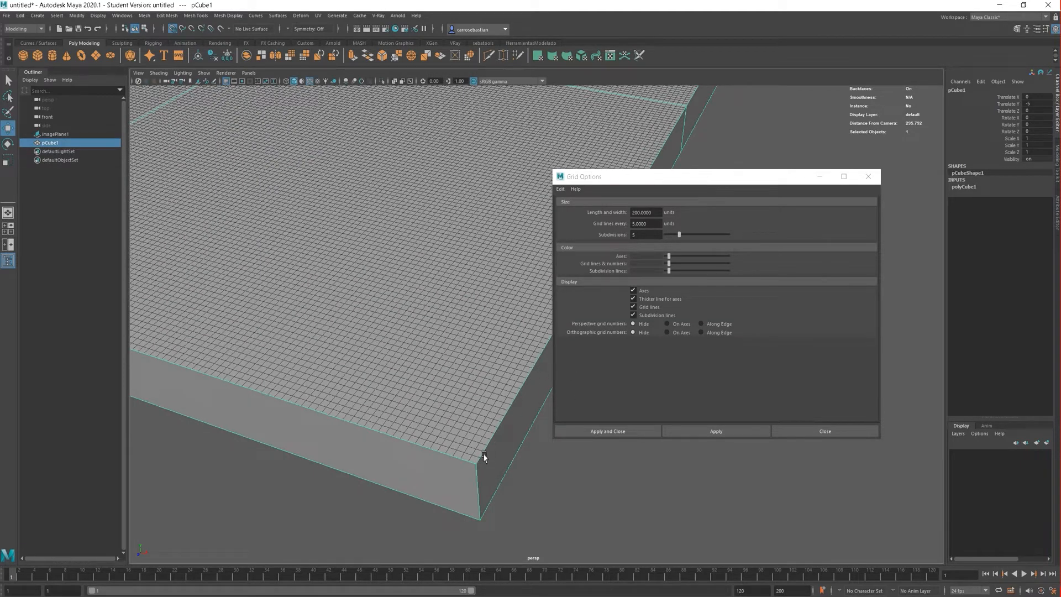
{"action": "scroll", "coordinate": [489, 428], "scroll_direction": "up", "scroll_amount": 2}
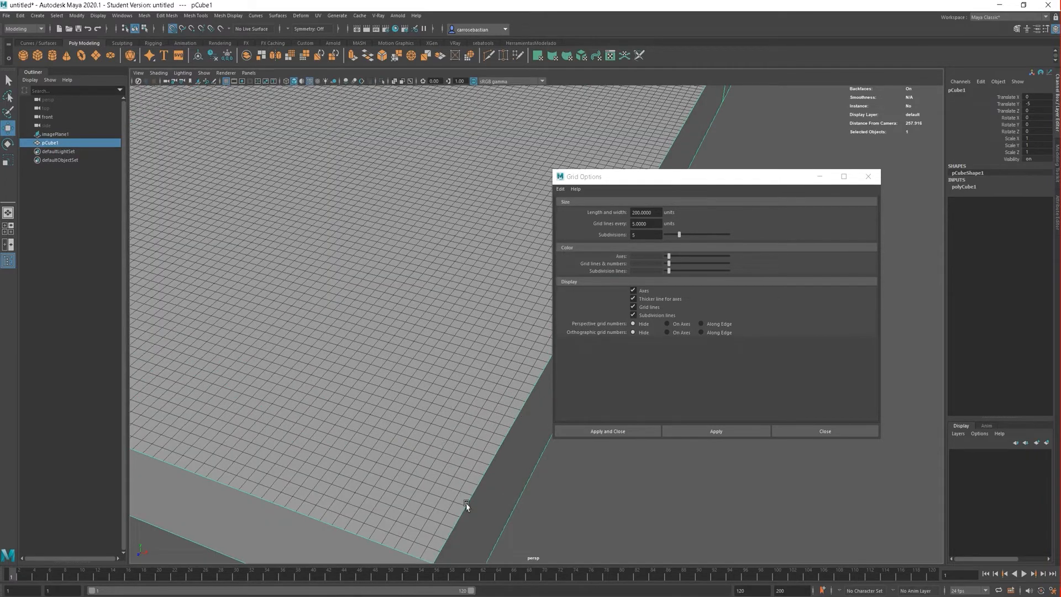
{"action": "scroll", "coordinate": [475, 476], "scroll_direction": "down", "scroll_amount": 4}
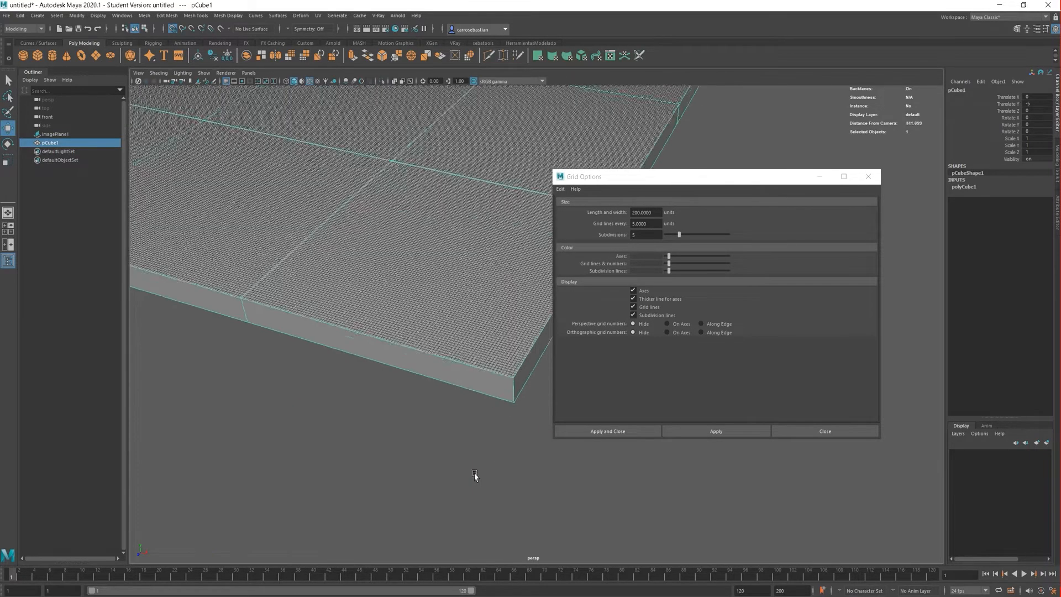
{"action": "scroll", "coordinate": [475, 461], "scroll_direction": "down", "scroll_amount": 3}
{"action": "middle_click_drag", "start_coordinate": [456, 255], "coordinate": [451, 442], "text": "alt"}
{"action": "scroll", "coordinate": [404, 319], "scroll_direction": "up", "scroll_amount": 4}
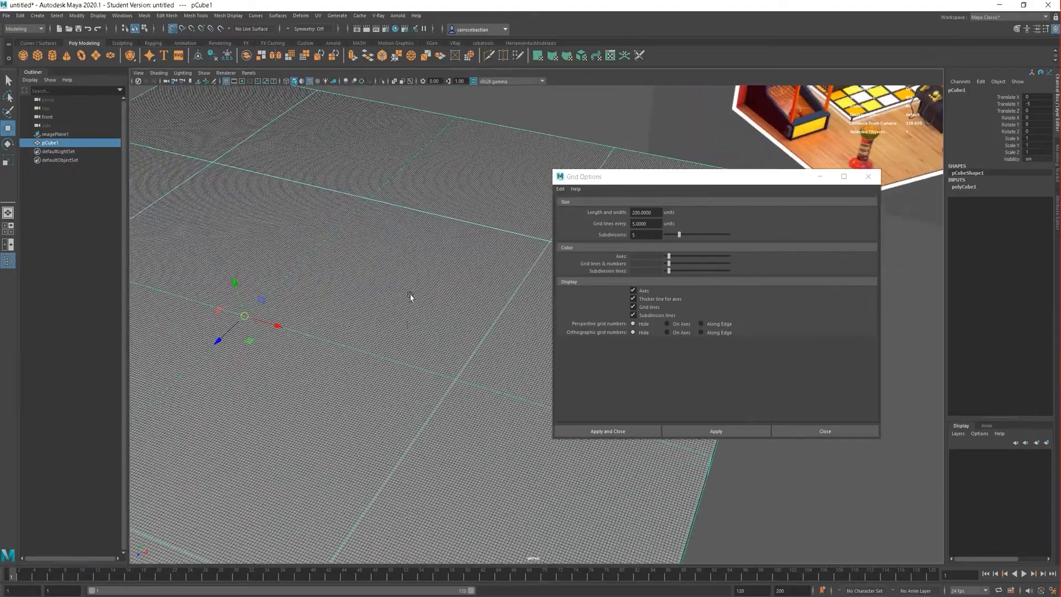
{"action": "middle_click_drag", "start_coordinate": [410, 295], "coordinate": [576, 317], "text": "alt"}
{"action": "scroll", "coordinate": [458, 340], "scroll_direction": "up", "scroll_amount": 4}
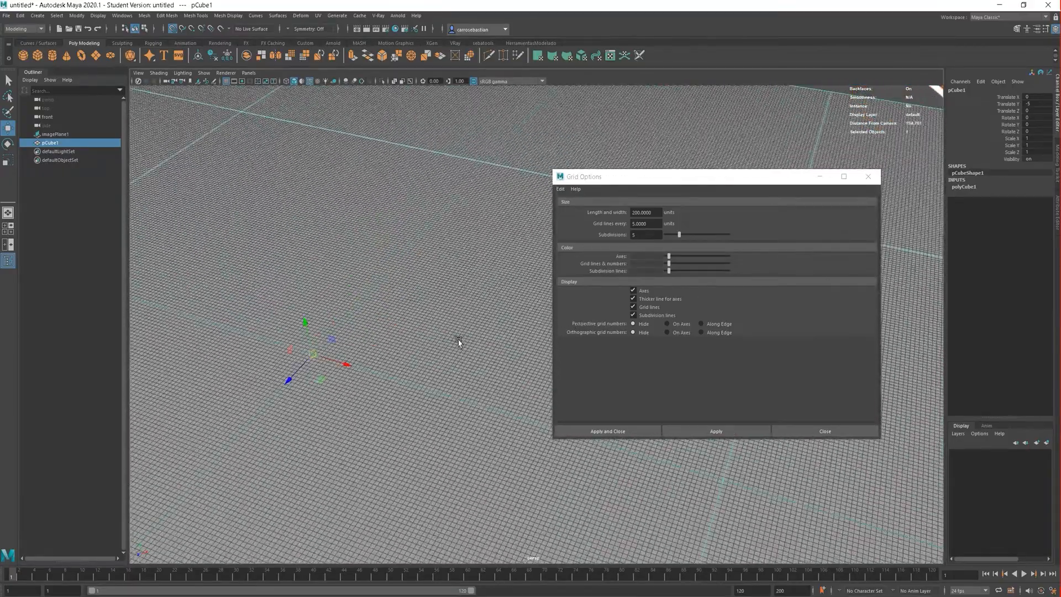
{"action": "middle_click_drag", "start_coordinate": [400, 319], "coordinate": [490, 353], "text": "alt"}
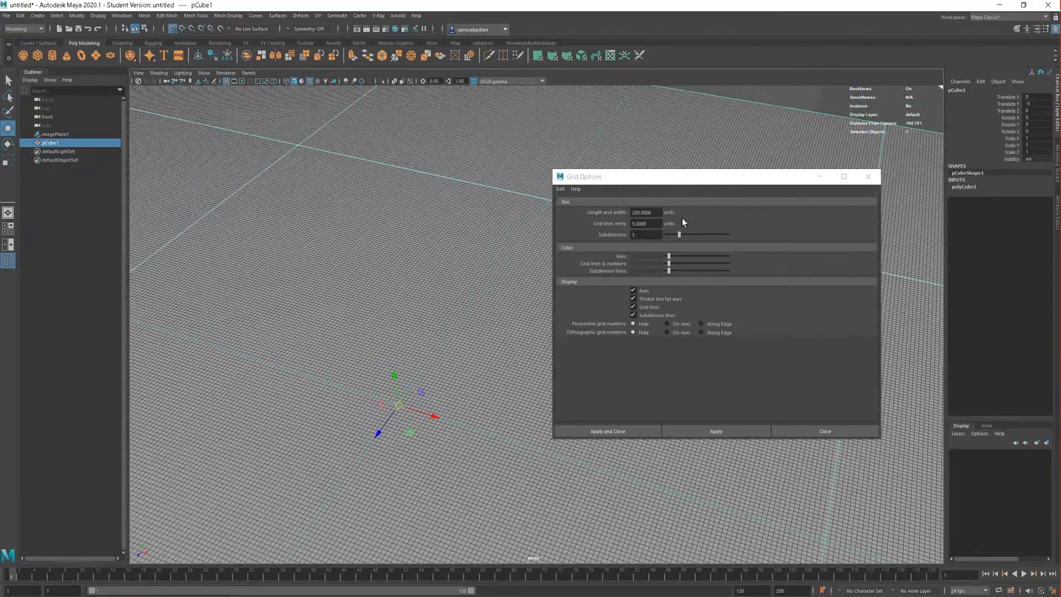
Set the grid's subdivisions to 1, apply the change and check the coarser cells over the slab.
{"action": "left_click", "coordinate": [679, 234]}
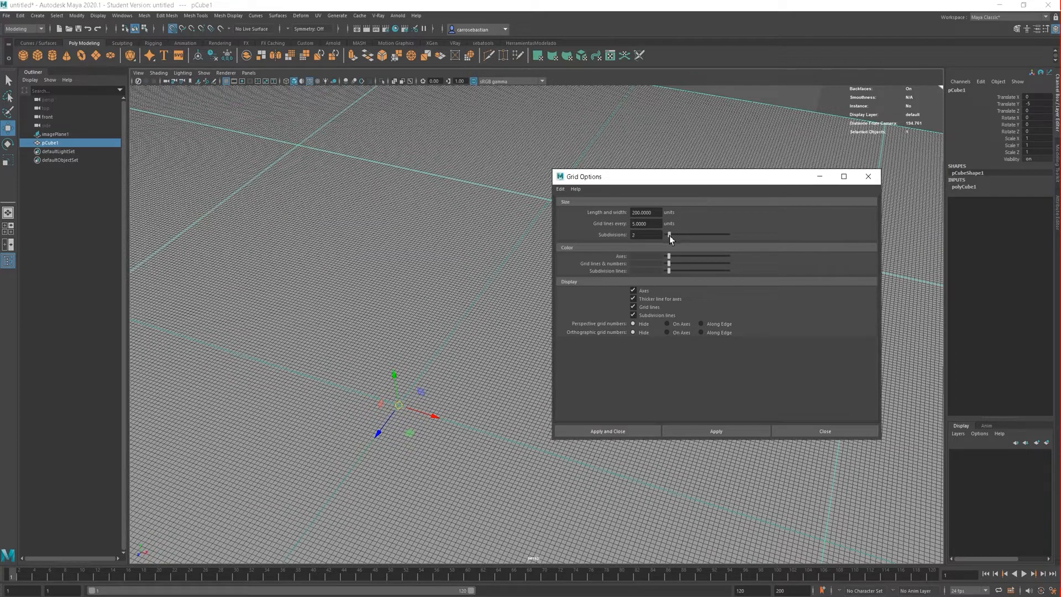
{"action": "left_click_drag", "start_coordinate": [668, 236], "coordinate": [667, 236]}
{"action": "left_click", "coordinate": [693, 430]}
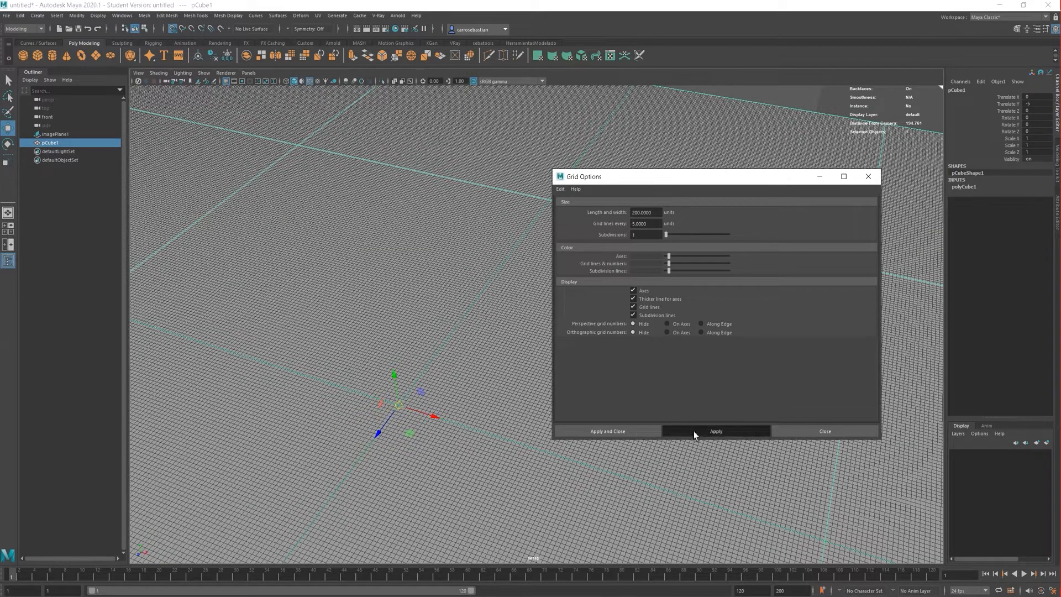
{"action": "scroll", "coordinate": [435, 344], "scroll_direction": "down", "scroll_amount": 5}
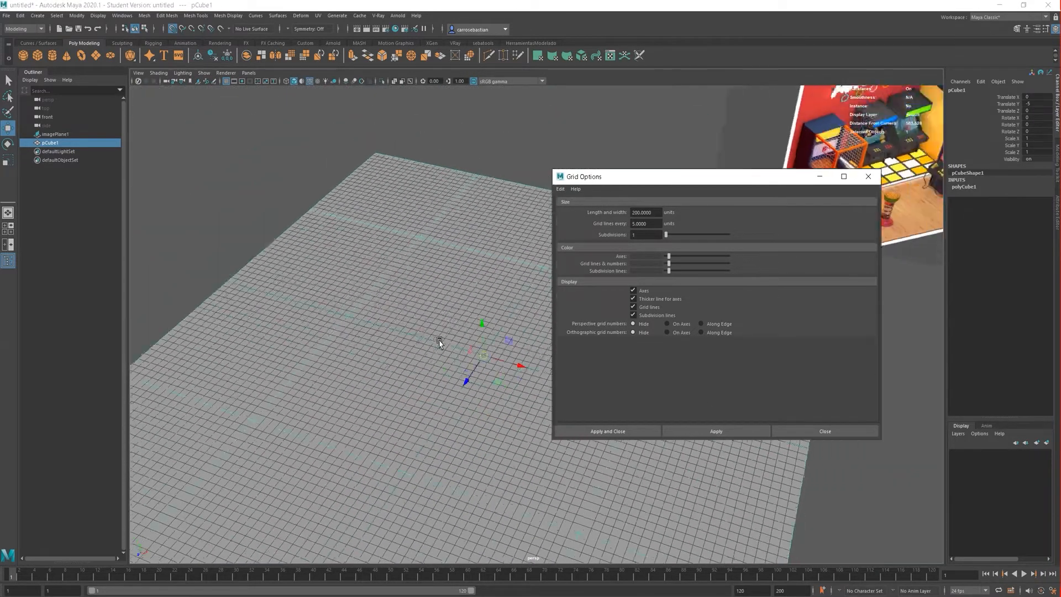
{"action": "scroll", "coordinate": [465, 355], "scroll_direction": "up", "scroll_amount": 6}
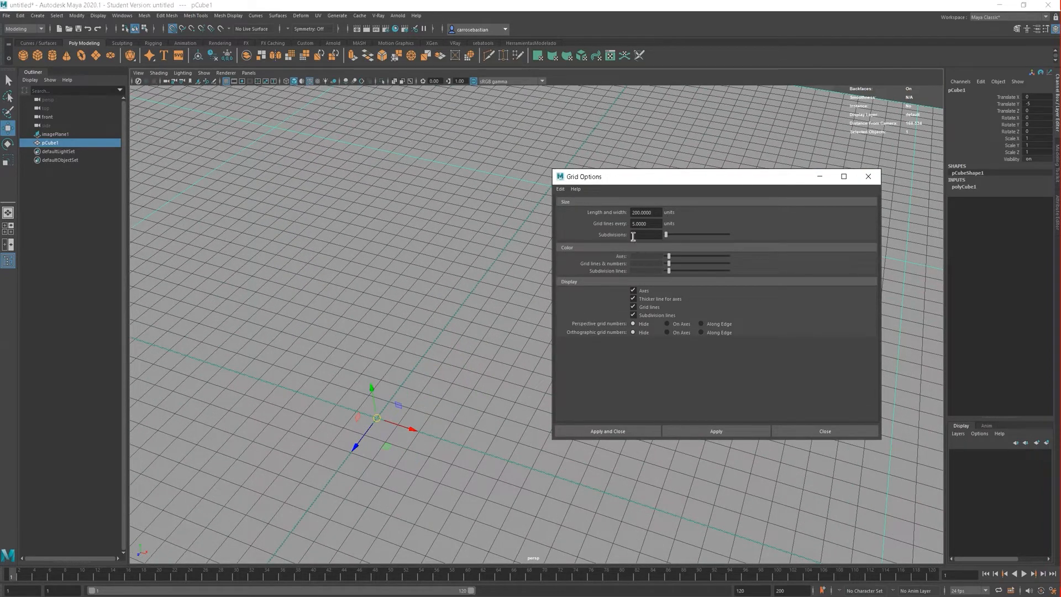
{"action": "scroll", "coordinate": [431, 347], "scroll_direction": "down", "scroll_amount": 6}
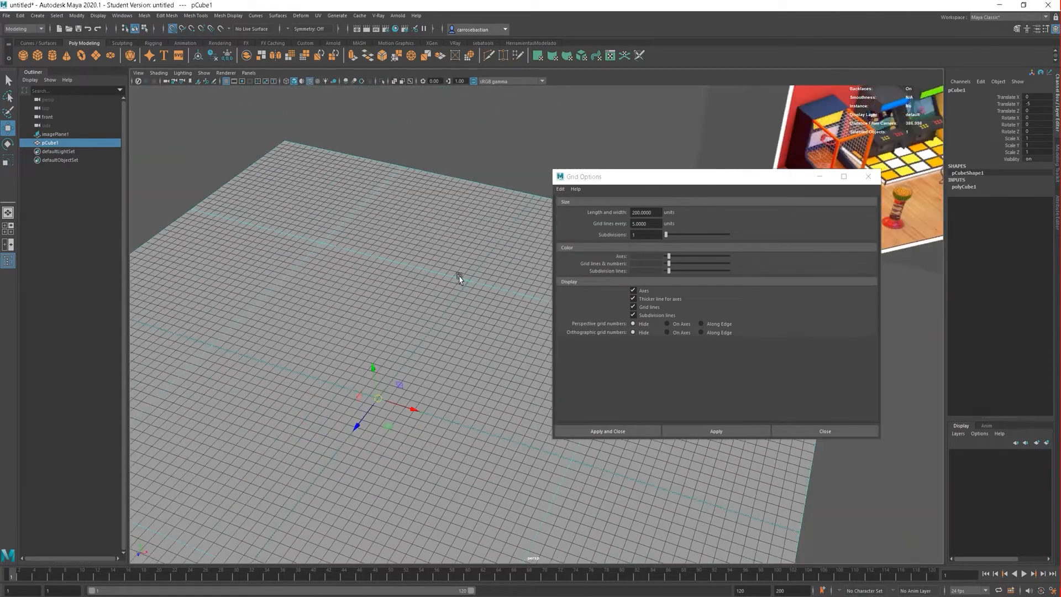
{"action": "scroll", "coordinate": [459, 278], "scroll_direction": "down", "scroll_amount": 4}
{"action": "left_click_drag", "start_coordinate": [488, 381], "coordinate": [433, 415], "text": "alt"}
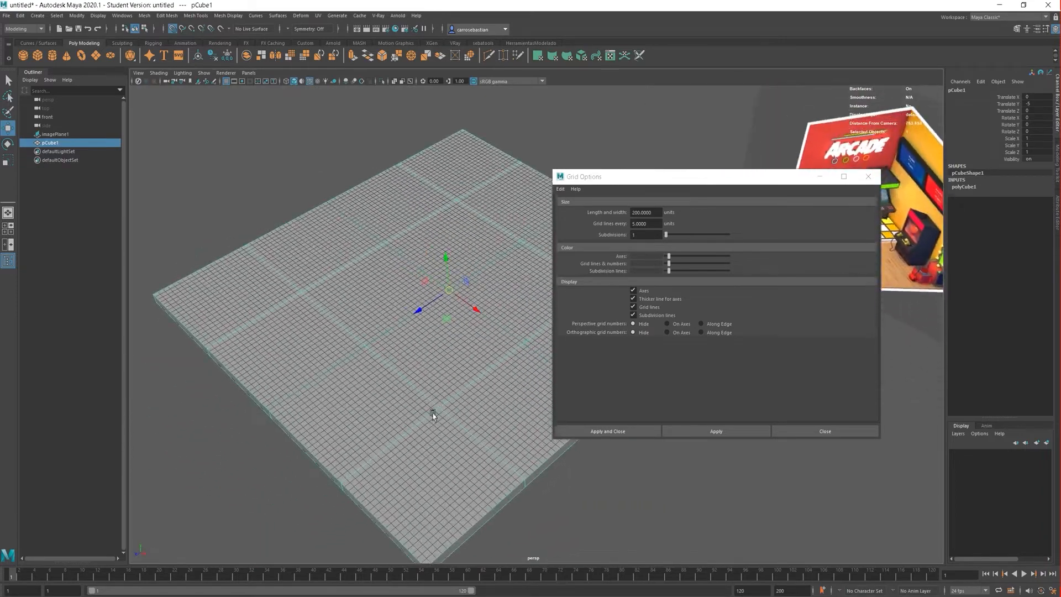
{"action": "scroll", "coordinate": [440, 338], "scroll_direction": "up", "scroll_amount": 3}
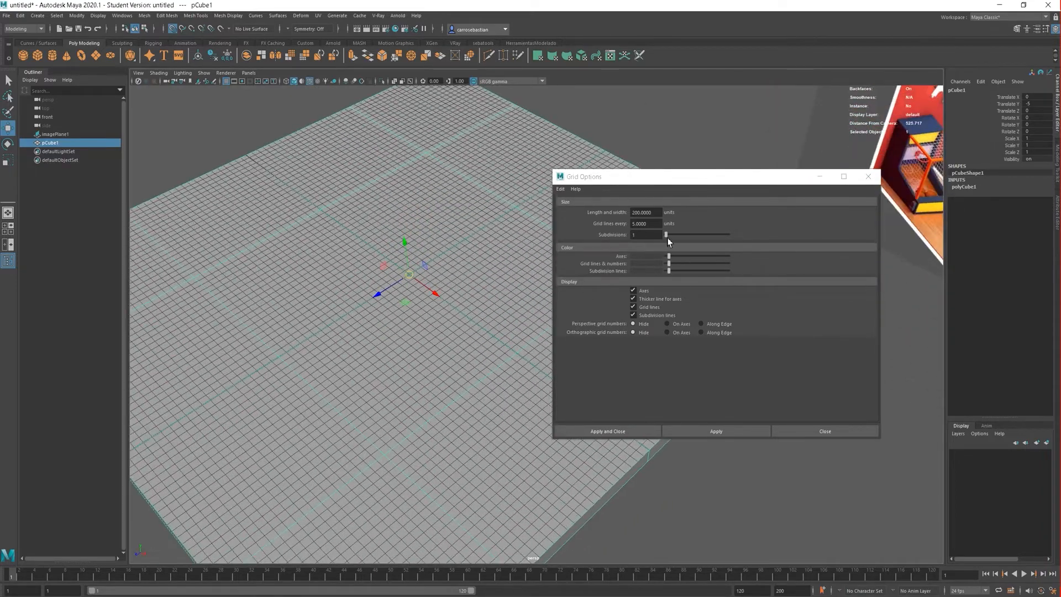
Set the grid's subdivisions to 2, apply the change and close the grid options.
{"action": "left_click", "coordinate": [668, 241]}
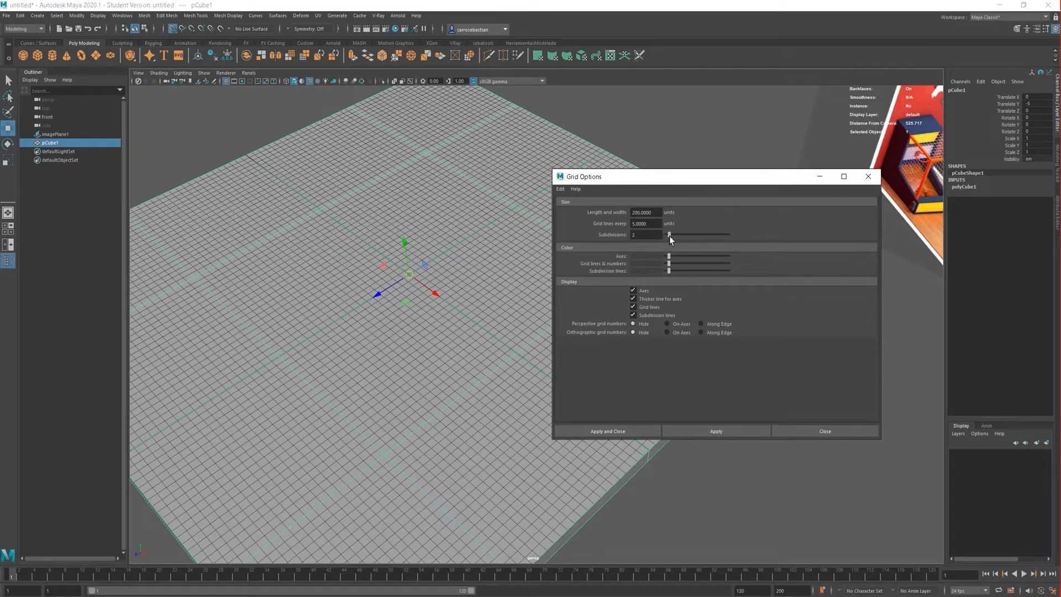
{"action": "left_click", "coordinate": [701, 433]}
{"action": "left_click", "coordinate": [829, 430]}
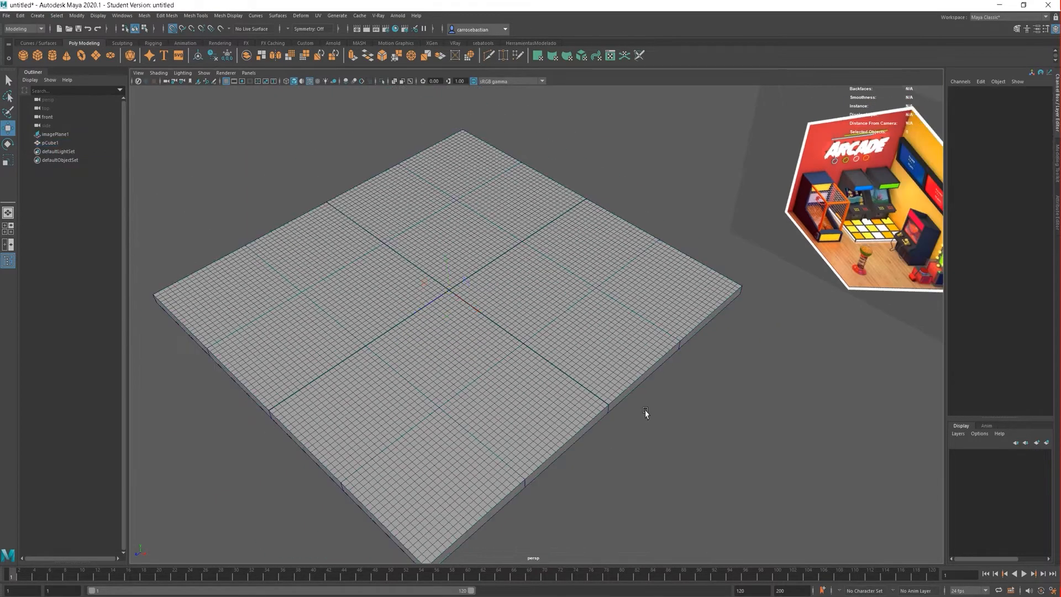
Examine the configured grid across the floor slab from above, close up and at a low angle.
{"action": "scroll", "coordinate": [649, 348], "scroll_direction": "down", "scroll_amount": 2}
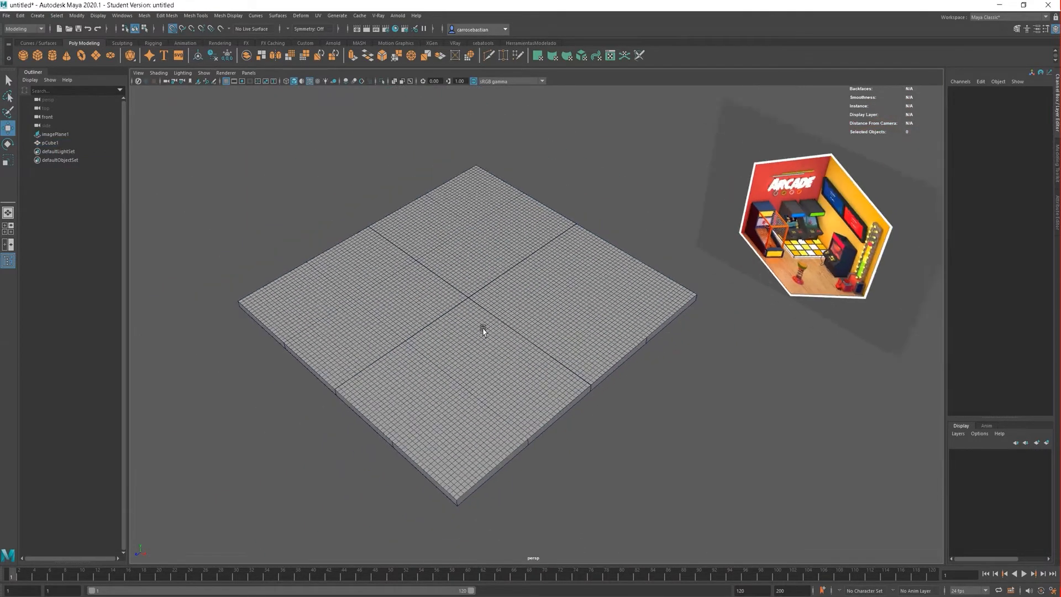
{"action": "scroll", "coordinate": [483, 329], "scroll_direction": "up", "scroll_amount": 2}
{"action": "middle_click_drag", "start_coordinate": [626, 416], "coordinate": [677, 401], "text": "alt"}
{"action": "left_click_drag", "start_coordinate": [675, 470], "coordinate": [697, 478], "text": "alt"}
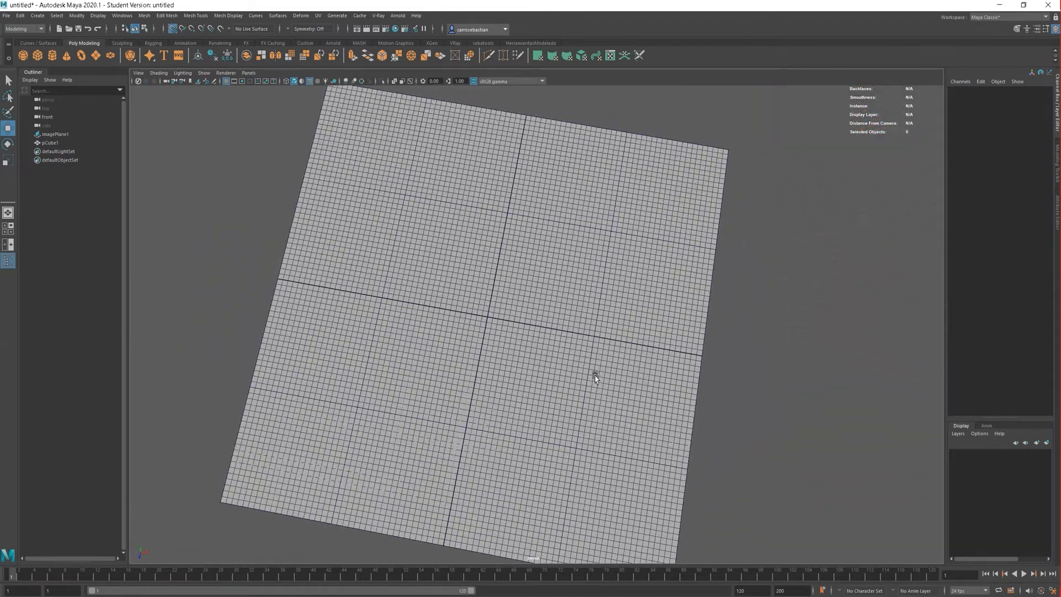
{"action": "scroll", "coordinate": [595, 372], "scroll_direction": "up", "scroll_amount": 5}
{"action": "scroll", "coordinate": [554, 325], "scroll_direction": "down", "scroll_amount": 7}
{"action": "left_click_drag", "start_coordinate": [768, 461], "coordinate": [715, 417], "text": "alt"}
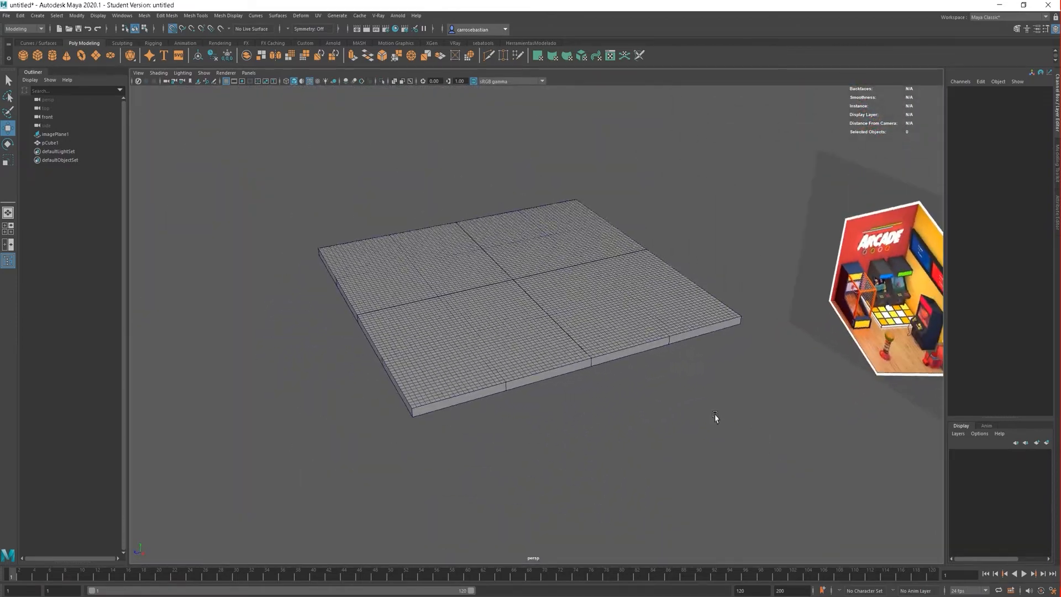
{"action": "scroll", "coordinate": [511, 270], "scroll_direction": "down", "scroll_amount": 4}
{"action": "scroll", "coordinate": [512, 270], "scroll_direction": "up", "scroll_amount": 5}
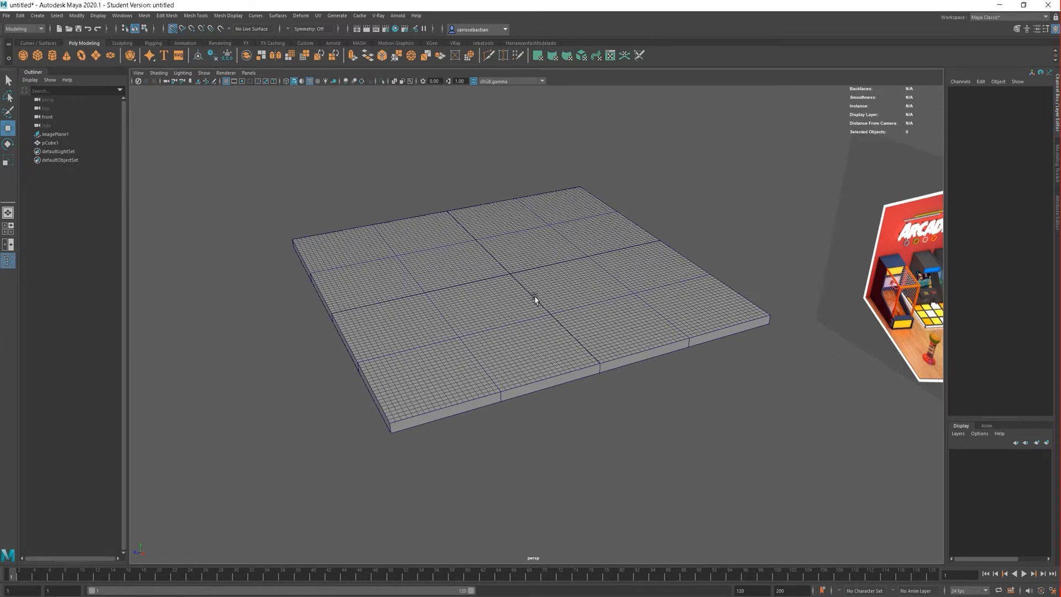
Examine the grid cells across the slab's top from close up and at an angle, including its side edges.
{"action": "middle_click_drag", "start_coordinate": [619, 394], "coordinate": [601, 388], "text": "alt"}
{"action": "left_click_drag", "start_coordinate": [601, 388], "coordinate": [627, 421], "text": "alt"}
{"action": "scroll", "coordinate": [492, 308], "scroll_direction": "up", "scroll_amount": 3}
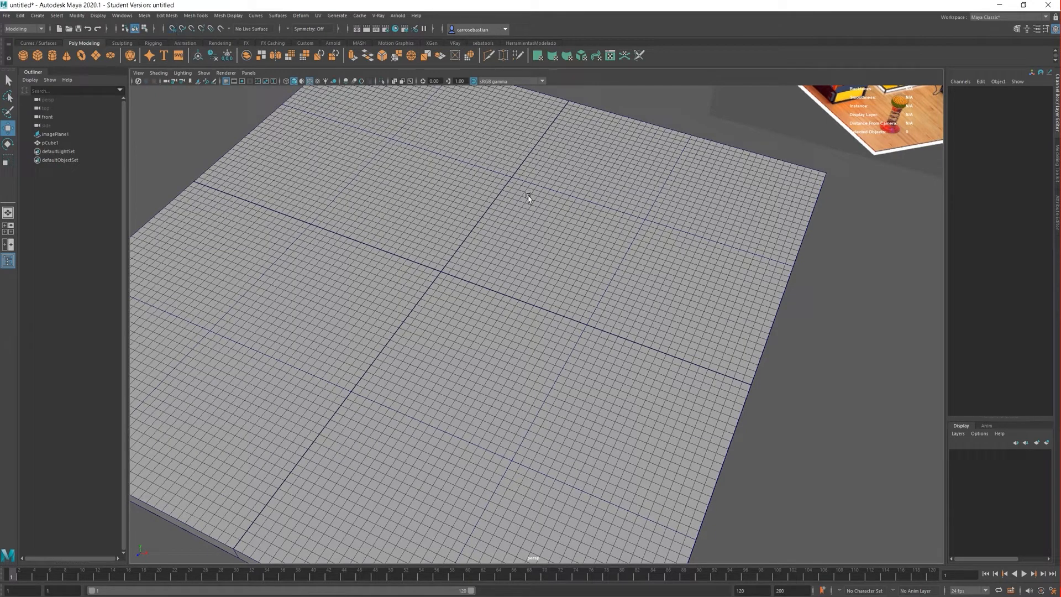
{"action": "scroll", "coordinate": [584, 298], "scroll_direction": "up", "scroll_amount": 3}
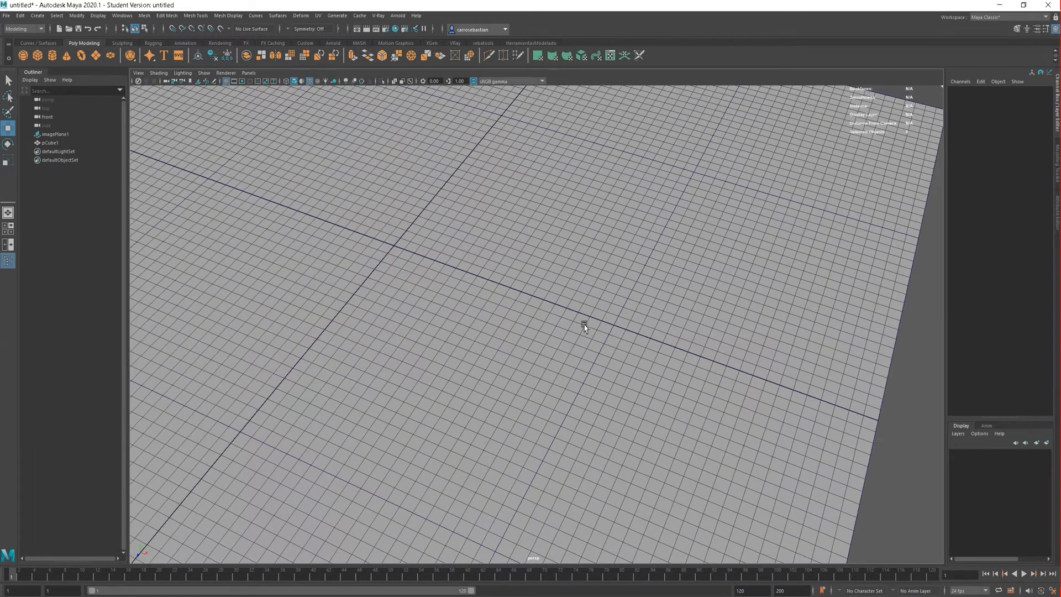
{"action": "scroll", "coordinate": [583, 331], "scroll_direction": "down", "scroll_amount": 5}
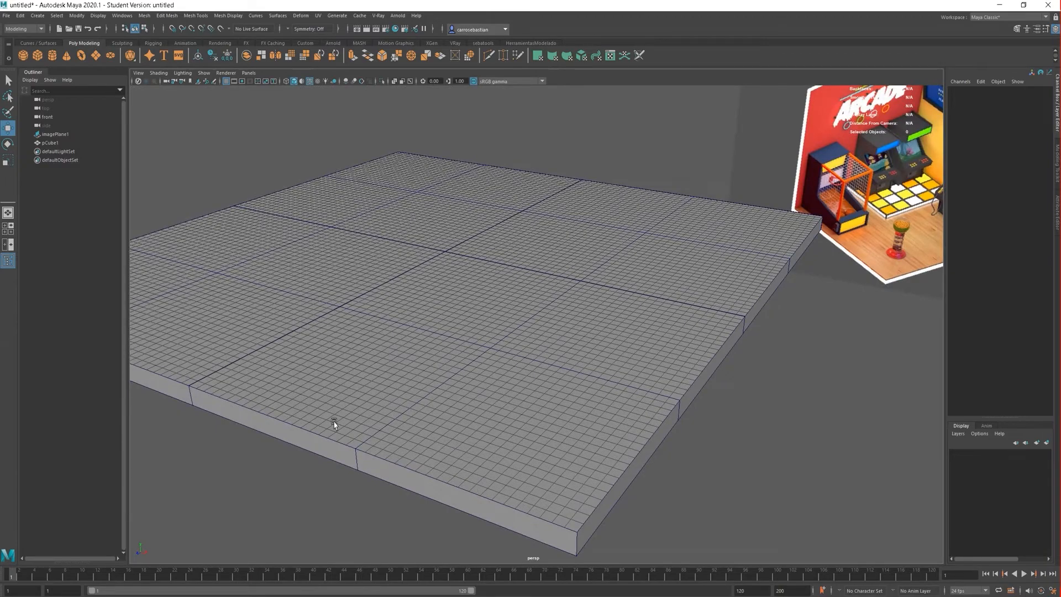
{"action": "scroll", "coordinate": [553, 386], "scroll_direction": "down", "scroll_amount": 2}
{"action": "left_click_drag", "start_coordinate": [550, 341], "coordinate": [592, 353], "text": "alt"}
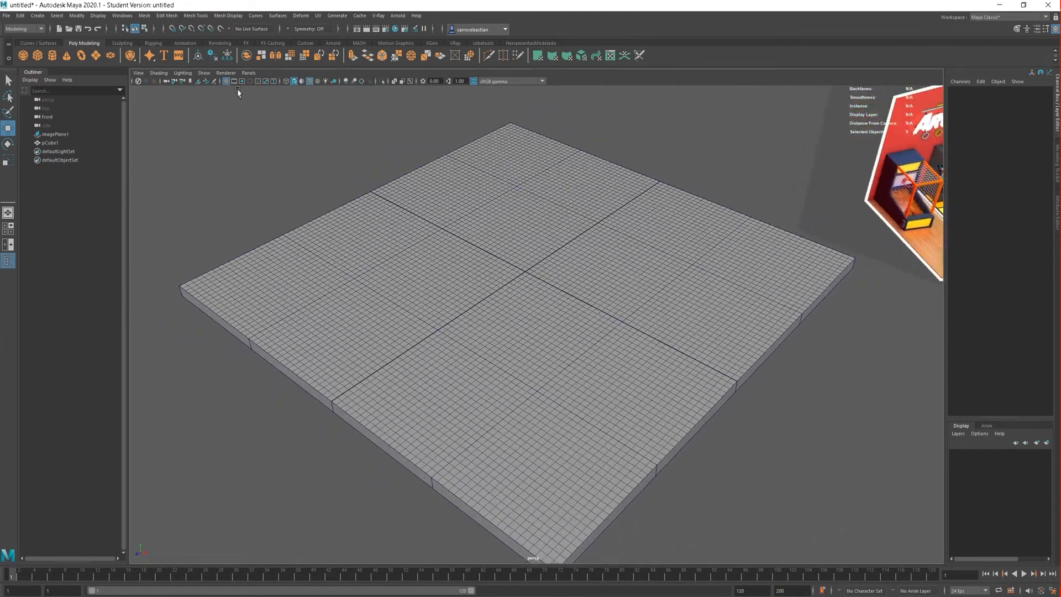
Toggle the viewport grid off and on repeatedly to compare the slab's own edges with the grid lines.
{"action": "left_click", "coordinate": [227, 82]}
{"action": "left_click", "coordinate": [227, 82]}
{"action": "left_click", "coordinate": [227, 83]}
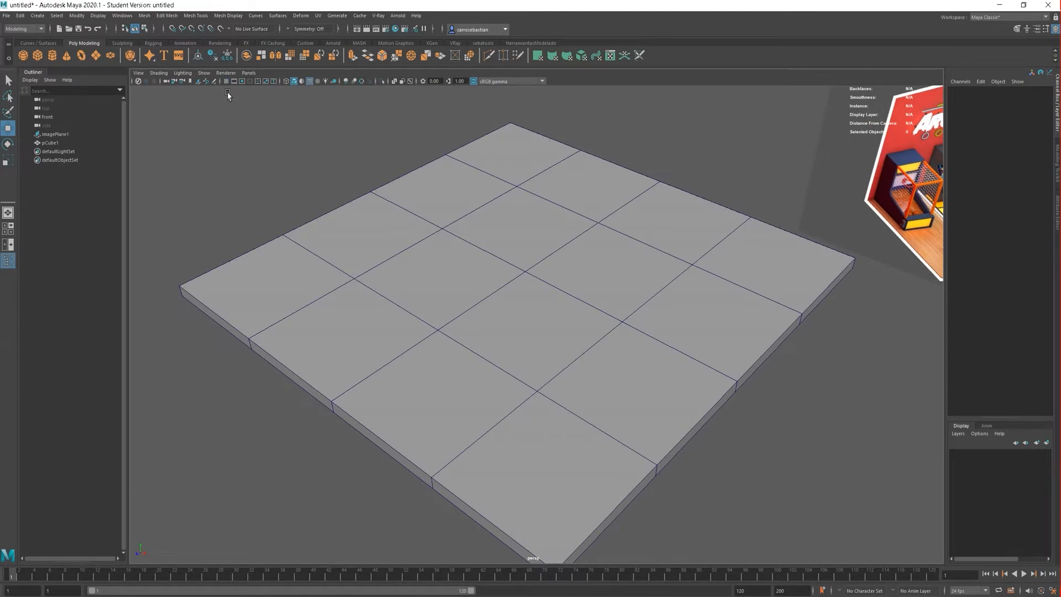
{"action": "left_click", "coordinate": [228, 84]}
{"action": "left_click", "coordinate": [228, 84]}
{"action": "left_click", "coordinate": [227, 84]}
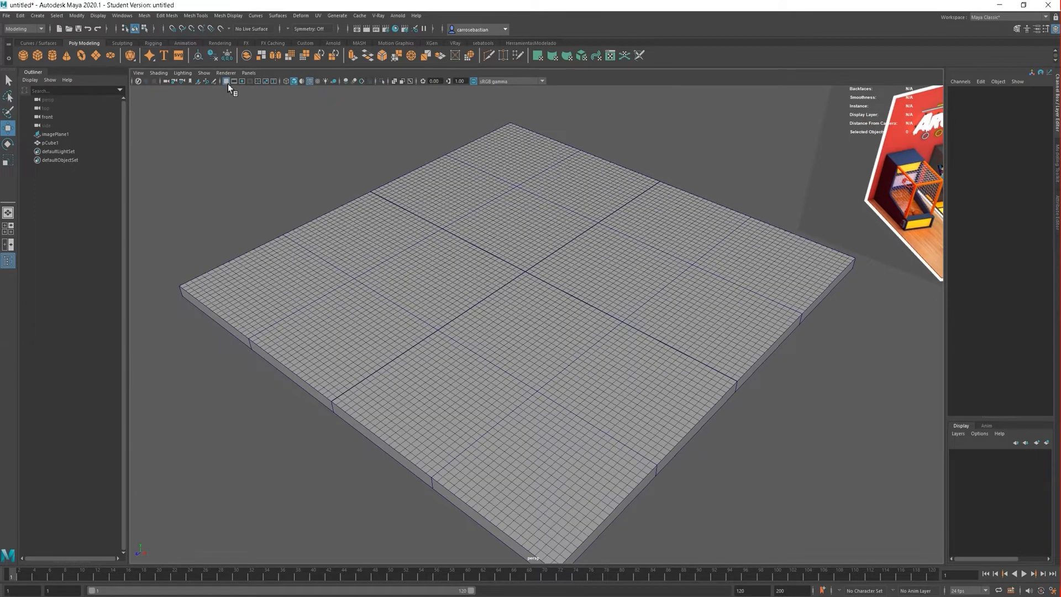
{"action": "left_click", "coordinate": [228, 84]}
{"action": "left_click", "coordinate": [227, 84]}
{"action": "left_click", "coordinate": [228, 84]}
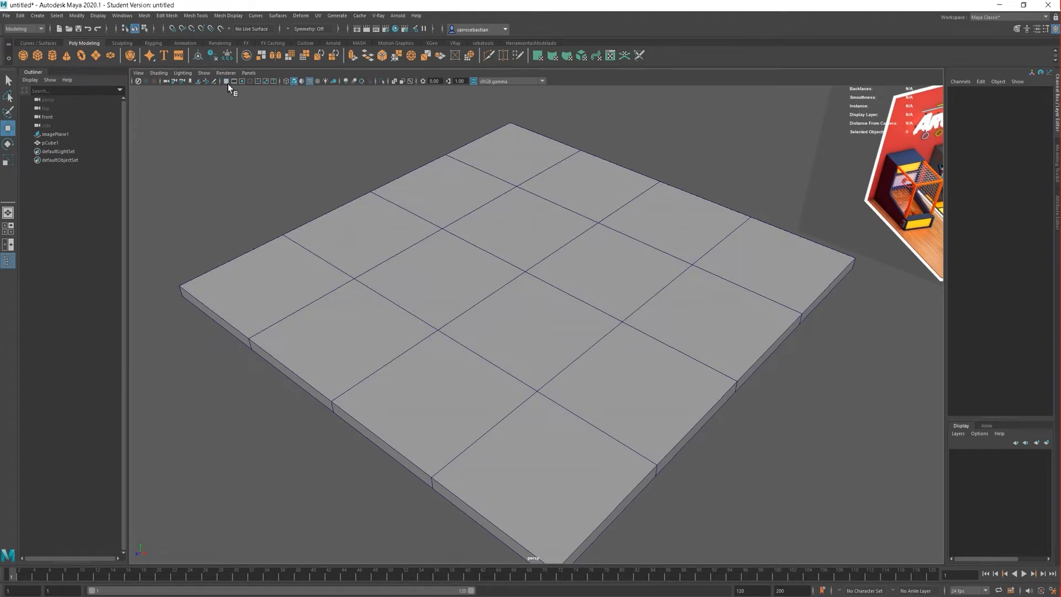
{"action": "left_click", "coordinate": [227, 84]}
{"action": "left_click", "coordinate": [228, 83]}
{"action": "scroll", "coordinate": [574, 188], "scroll_direction": "down", "scroll_amount": 3}
{"action": "scroll", "coordinate": [571, 202], "scroll_direction": "up", "scroll_amount": 5}
{"action": "left_click", "coordinate": [227, 83]}
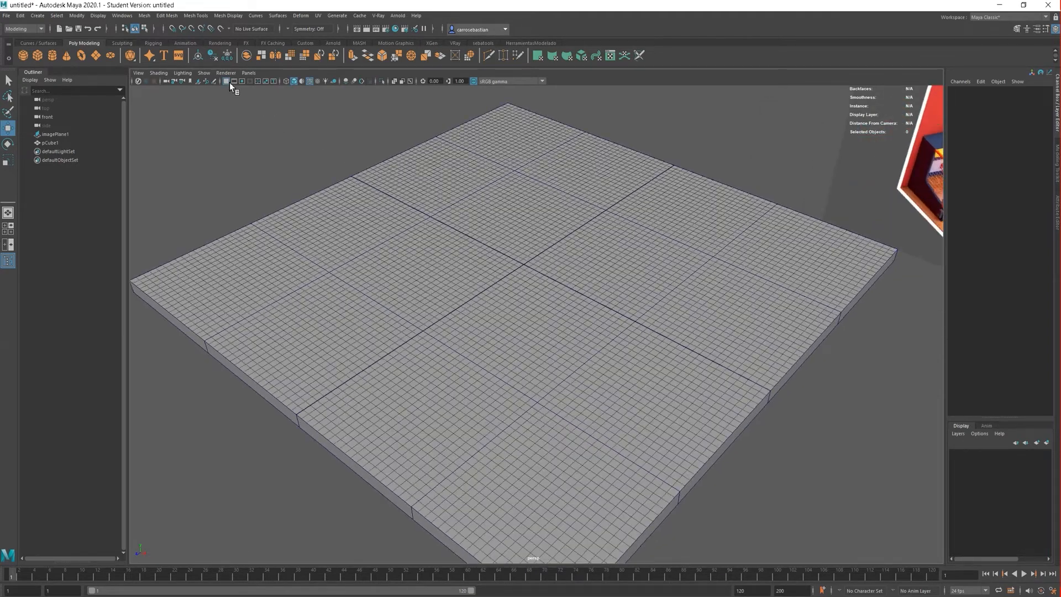
Inspect the arcade reference image beside the floor slab from several distances and angles.
{"action": "scroll", "coordinate": [535, 194], "scroll_direction": "down", "scroll_amount": 3}
{"action": "middle_click_drag", "start_coordinate": [602, 259], "coordinate": [512, 312], "text": "alt"}
{"action": "left_click_drag", "start_coordinate": [511, 312], "coordinate": [530, 300], "text": "alt"}
{"action": "scroll", "coordinate": [547, 301], "scroll_direction": "down", "scroll_amount": 3}
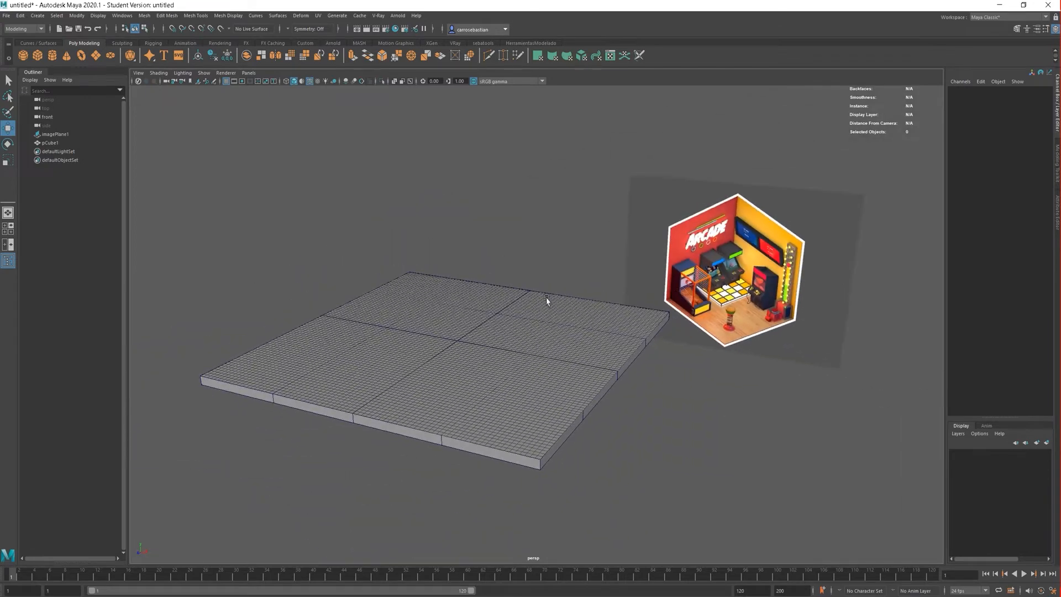
{"action": "middle_click_drag", "start_coordinate": [674, 293], "coordinate": [490, 270], "text": "alt"}
{"action": "left_click_drag", "start_coordinate": [490, 271], "coordinate": [580, 274], "text": "alt"}
{"action": "scroll", "coordinate": [580, 275], "scroll_direction": "up", "scroll_amount": 4}
{"action": "right_click_drag", "start_coordinate": [581, 275], "coordinate": [641, 235], "text": "alt"}
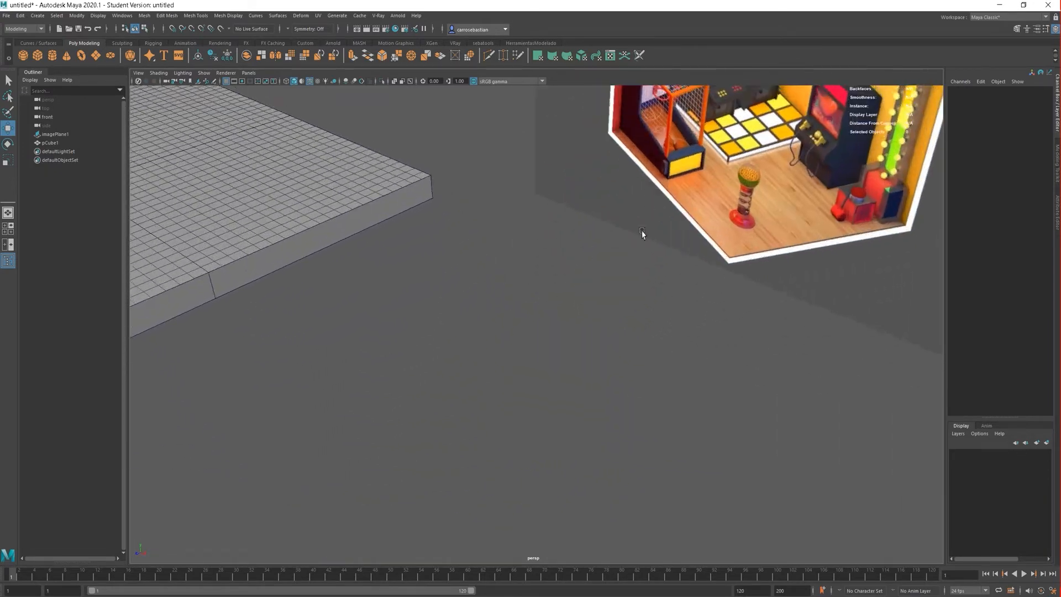
{"action": "middle_click_drag", "start_coordinate": [555, 234], "coordinate": [471, 393], "text": "alt"}
{"action": "right_click_drag", "start_coordinate": [634, 326], "coordinate": [581, 300], "text": "alt"}
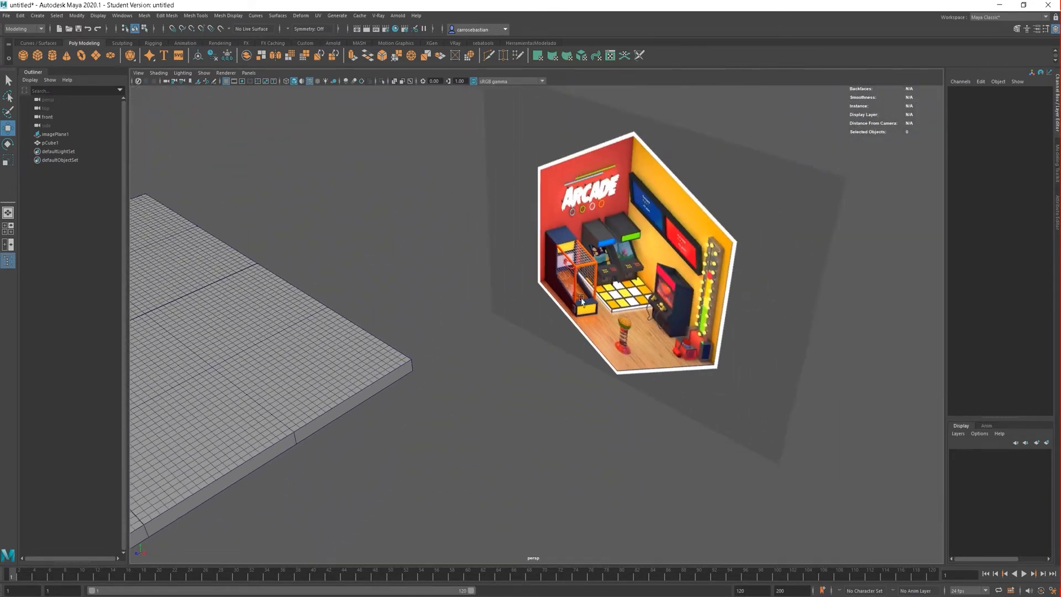
Save the scene to the Desktop as a Maya Binary file named practica1.
{"action": "left_click", "coordinate": [7, 16]}
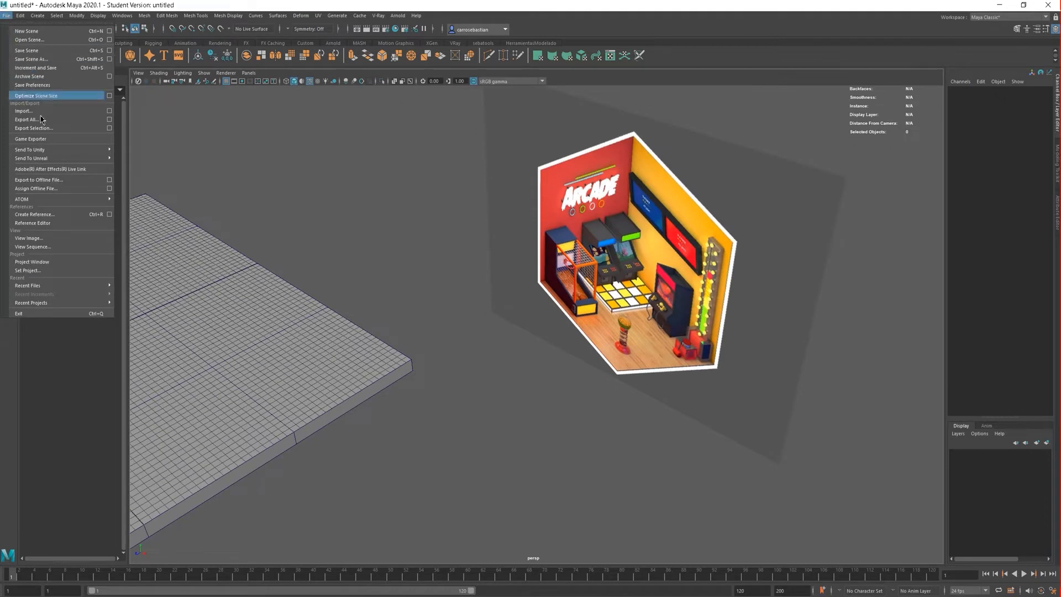
{"action": "left_click", "coordinate": [65, 51]}
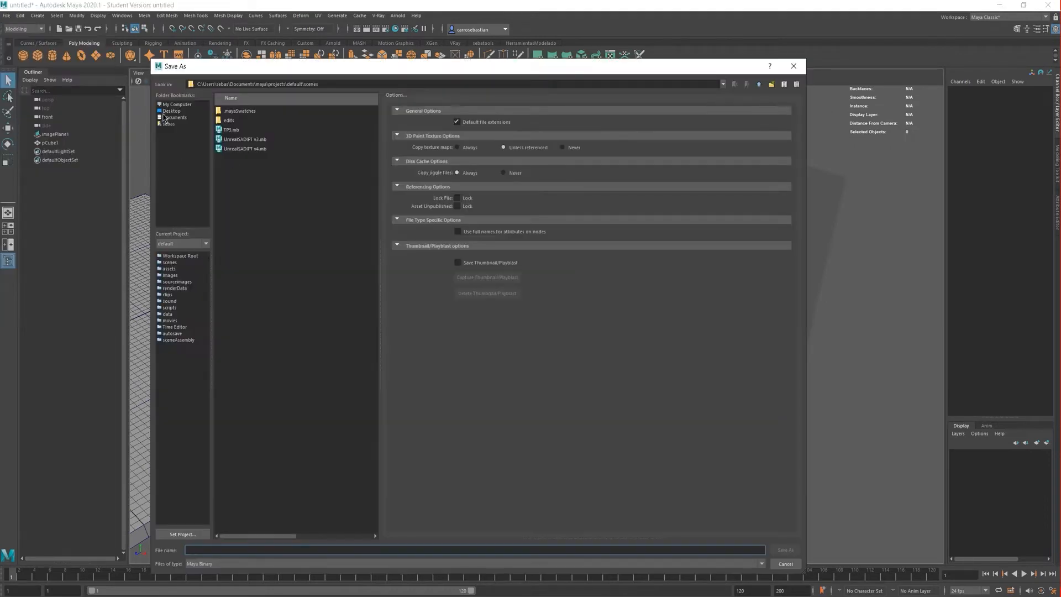
{"action": "left_click", "coordinate": [172, 111]}
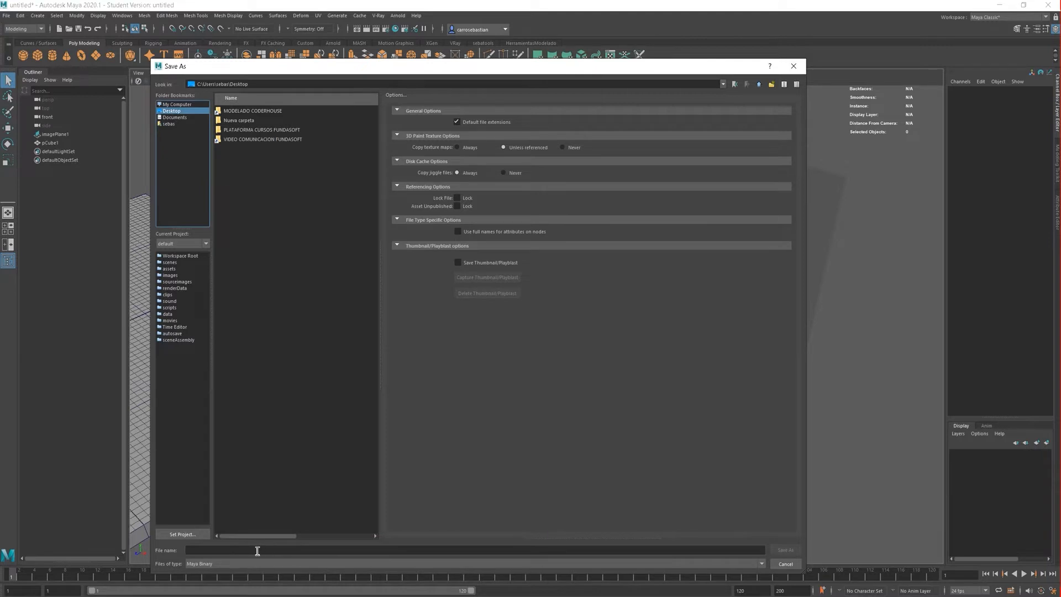
{"action": "left_click_drag", "start_coordinate": [514, 77], "coordinate": [704, 40]}
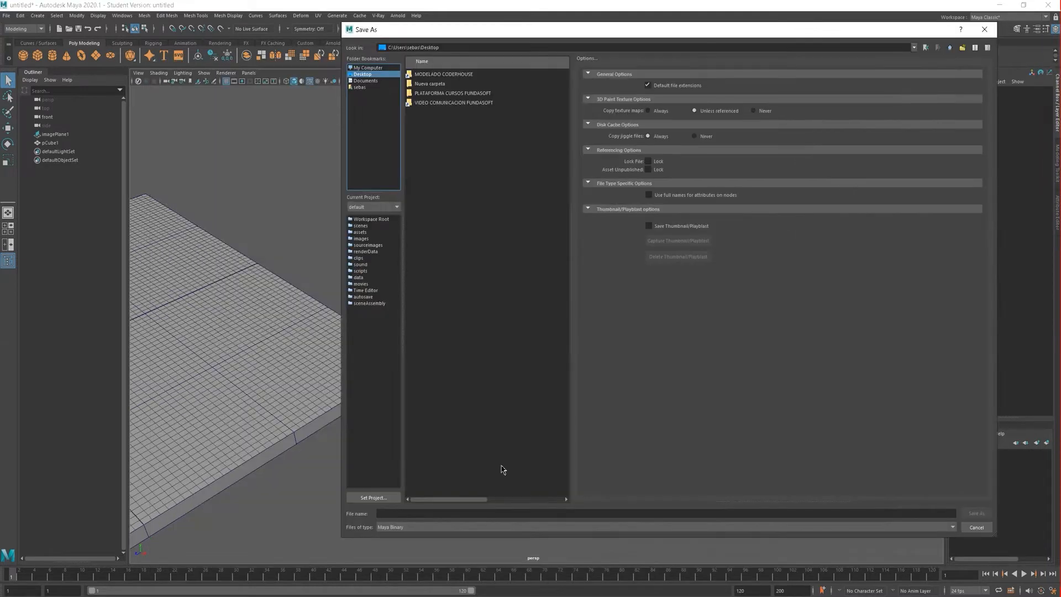
{"action": "left_click", "coordinate": [408, 514]}
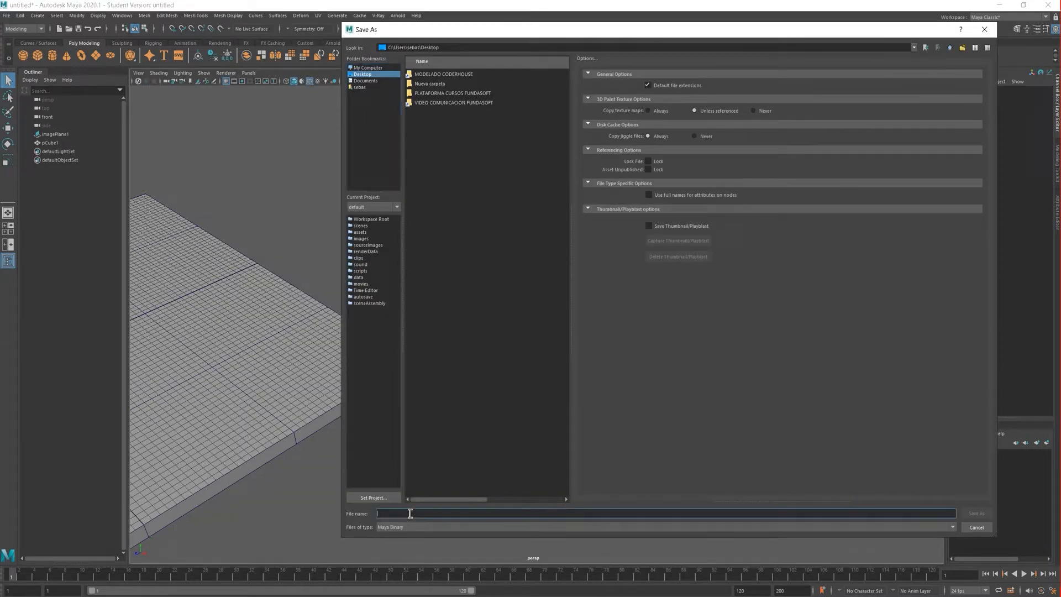
{"action": "type", "text": "practica1"}
{"action": "left_click", "coordinate": [975, 516]}
{"action": "left_click", "coordinate": [516, 311]}
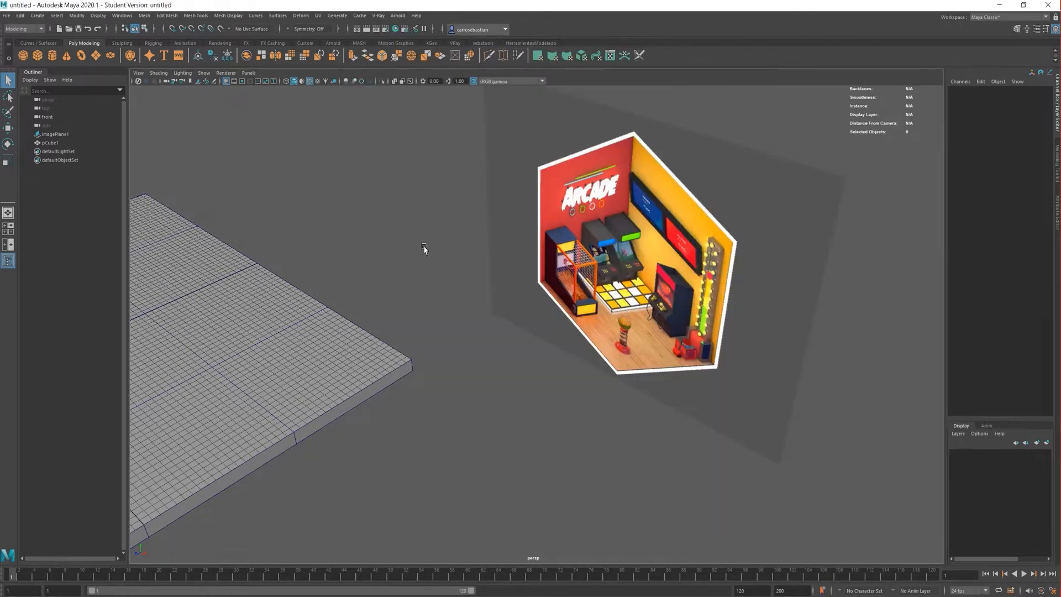
Study the walls, floor and arcade props in the reference image close up and compare them with the slab.
{"action": "scroll", "coordinate": [621, 326], "scroll_direction": "down", "scroll_amount": 4}
{"action": "left_click_drag", "start_coordinate": [489, 369], "coordinate": [642, 381], "text": "alt"}
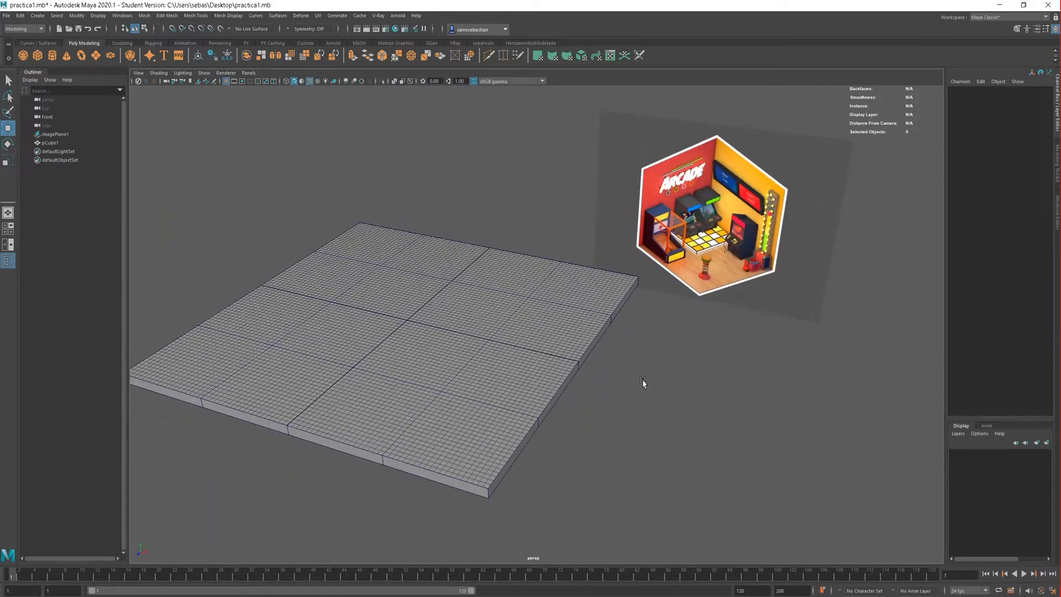
{"action": "scroll", "coordinate": [546, 290], "scroll_direction": "down", "scroll_amount": 3}
{"action": "scroll", "coordinate": [547, 292], "scroll_direction": "up", "scroll_amount": 5}
{"action": "middle_click_drag", "start_coordinate": [712, 295], "coordinate": [438, 520], "text": "alt"}
{"action": "left_click_drag", "start_coordinate": [438, 520], "coordinate": [472, 455], "text": "alt"}
{"action": "middle_click_drag", "start_coordinate": [472, 454], "coordinate": [545, 314], "text": "alt"}
{"action": "right_click_drag", "start_coordinate": [544, 314], "coordinate": [635, 284], "text": "alt"}
{"action": "left_click_drag", "start_coordinate": [635, 285], "coordinate": [623, 281], "text": "alt"}
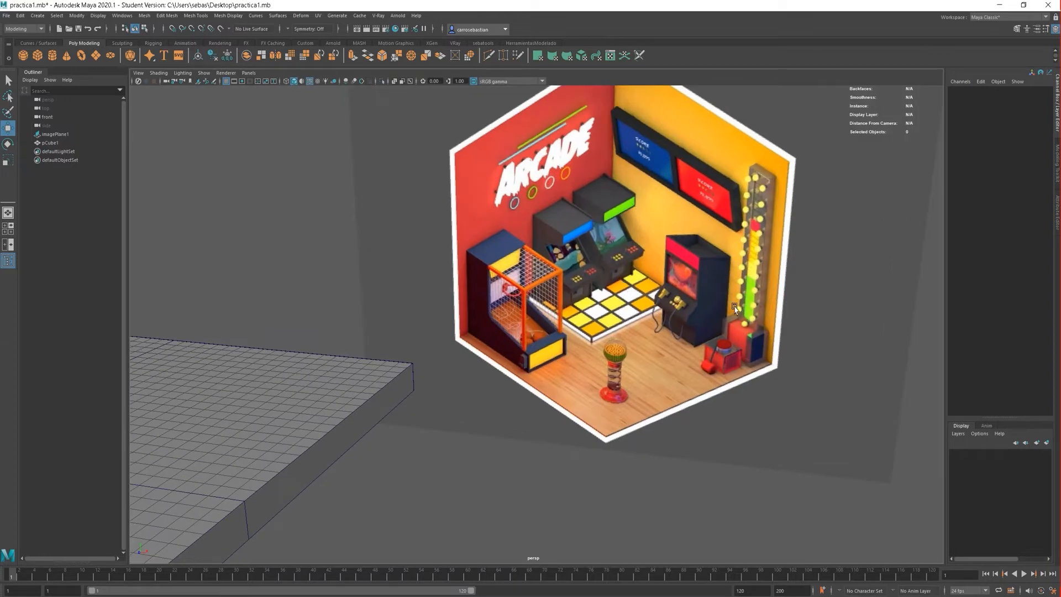
{"action": "left_click_drag", "start_coordinate": [765, 213], "coordinate": [742, 233], "text": "alt"}
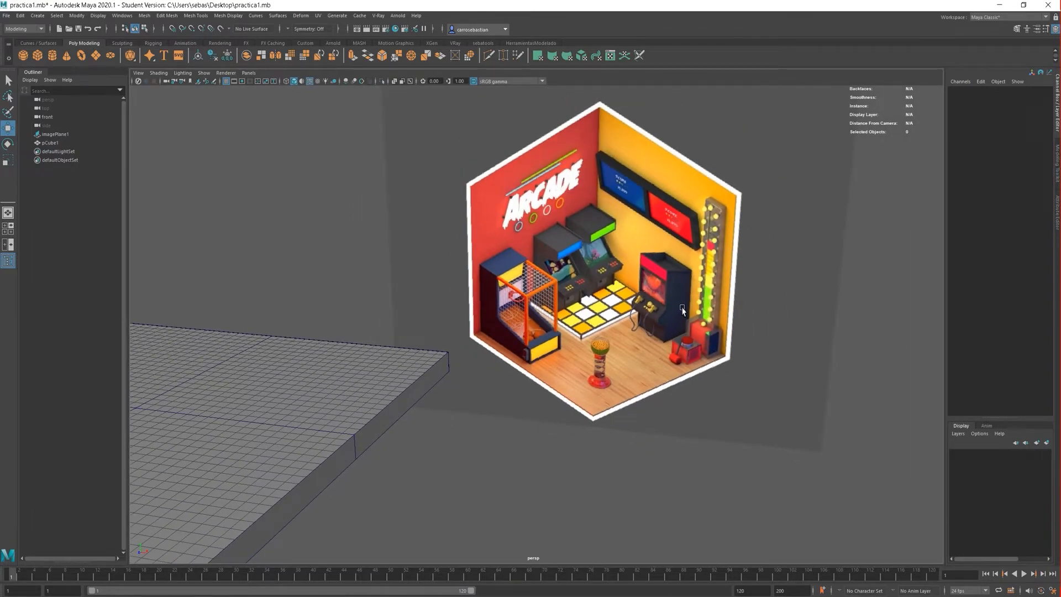
{"action": "left_click_drag", "start_coordinate": [682, 311], "coordinate": [727, 273], "text": "alt"}
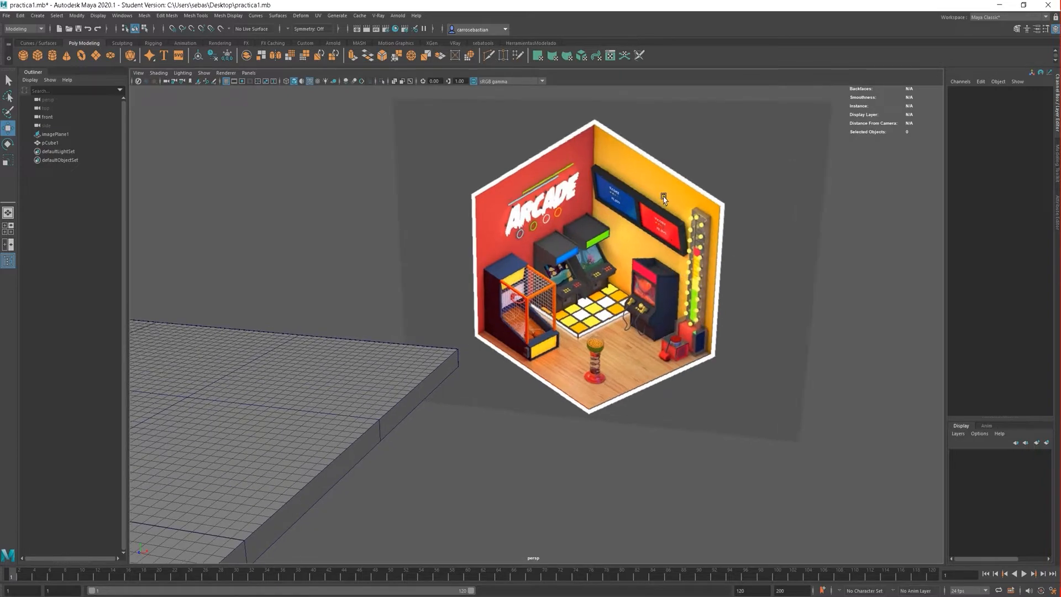
{"action": "scroll", "coordinate": [663, 199], "scroll_direction": "down", "scroll_amount": 5}
{"action": "left_click_drag", "start_coordinate": [670, 211], "coordinate": [536, 338], "text": "alt"}
{"action": "scroll", "coordinate": [533, 339], "scroll_direction": "up", "scroll_amount": 3}
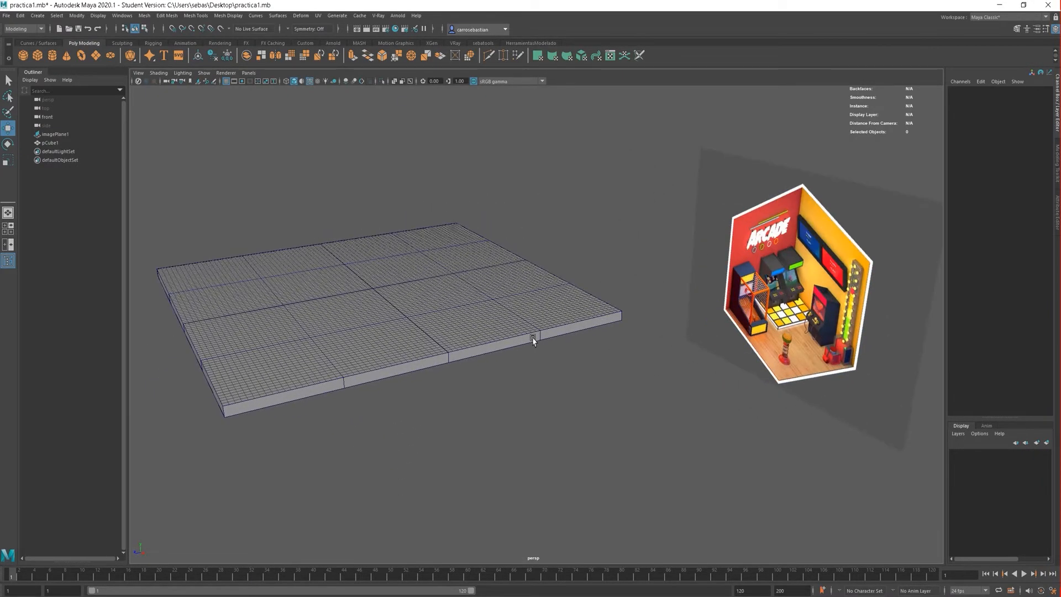
Select the floor slab pCube1 and duplicate it in place.
{"action": "left_click", "coordinate": [534, 340]}
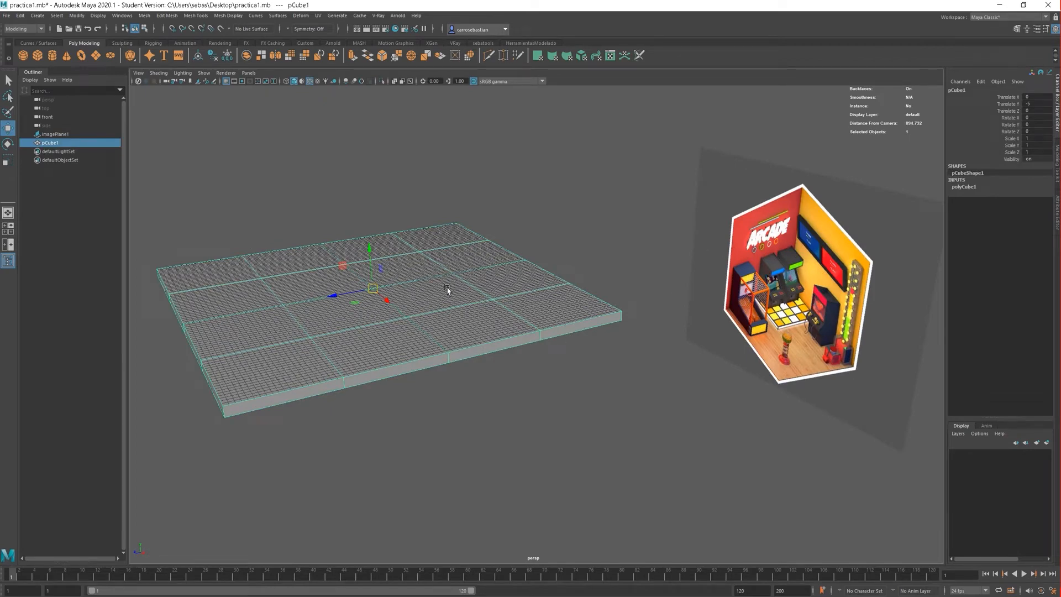
{"action": "scroll", "coordinate": [482, 351], "scroll_direction": "down", "scroll_amount": 3}
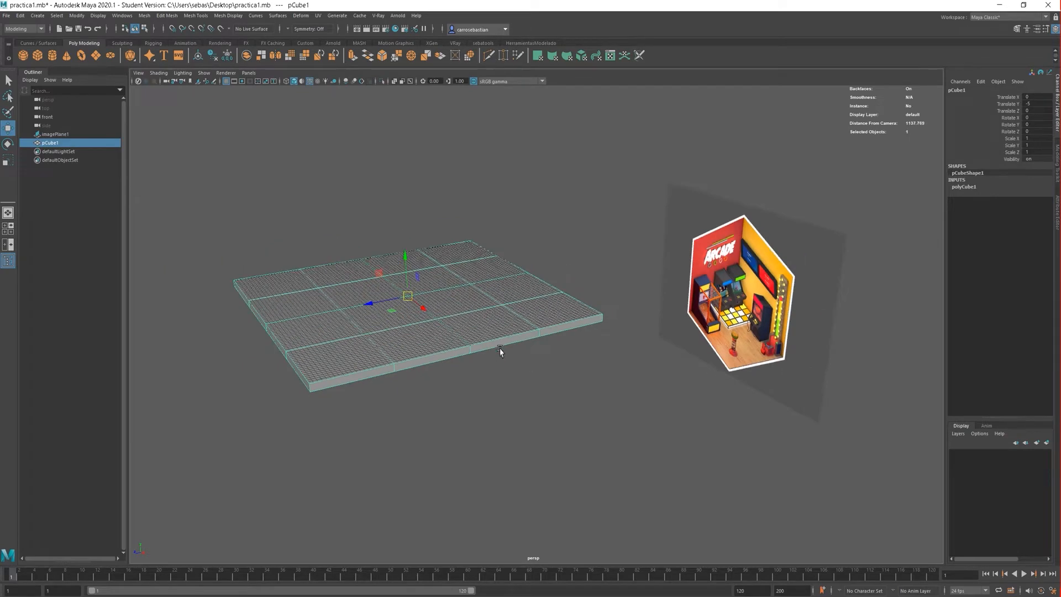
{"action": "middle_click_drag", "start_coordinate": [468, 355], "coordinate": [490, 368], "text": "alt"}
{"action": "left_click_drag", "start_coordinate": [490, 368], "coordinate": [448, 391], "text": "alt"}
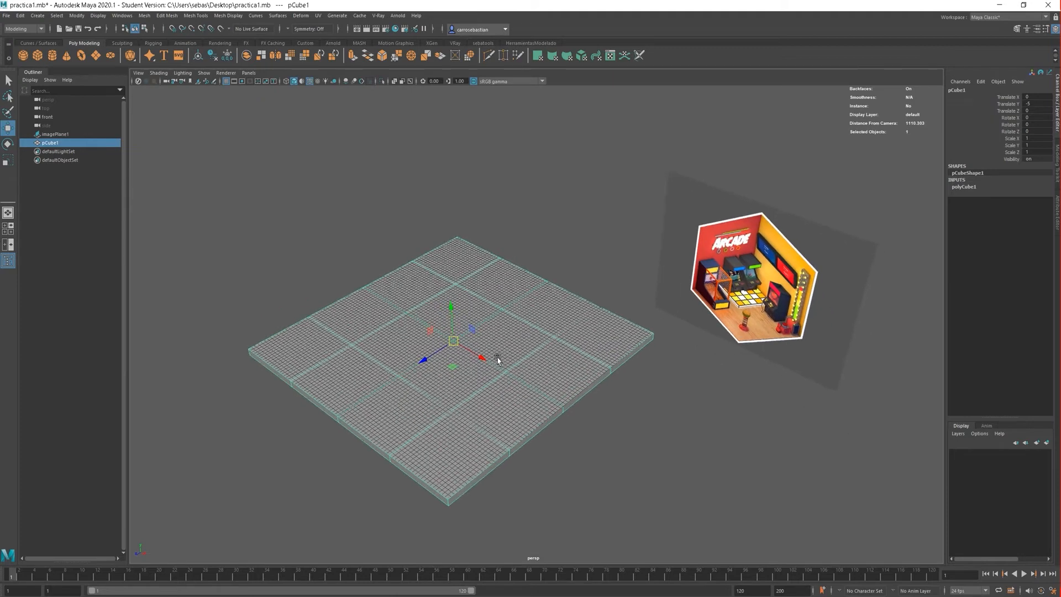
{"action": "left_click_drag", "start_coordinate": [553, 405], "coordinate": [507, 295], "text": "alt"}
{"action": "scroll", "coordinate": [445, 310], "scroll_direction": "down", "scroll_amount": 2}
{"action": "scroll", "coordinate": [441, 308], "scroll_direction": "up", "scroll_amount": 3}
{"action": "mouse_move", "coordinate": [556, 335]}
{"action": "middle_mouse_down", "text": "alt"}
{"action": "mouse_move", "coordinate": [561, 368]}
{"action": "mouse_move", "coordinate": [550, 323]}
{"action": "middle_mouse_up", "text": "alt"}
{"action": "left_click_drag", "start_coordinate": [550, 330], "coordinate": [535, 335], "text": "alt"}
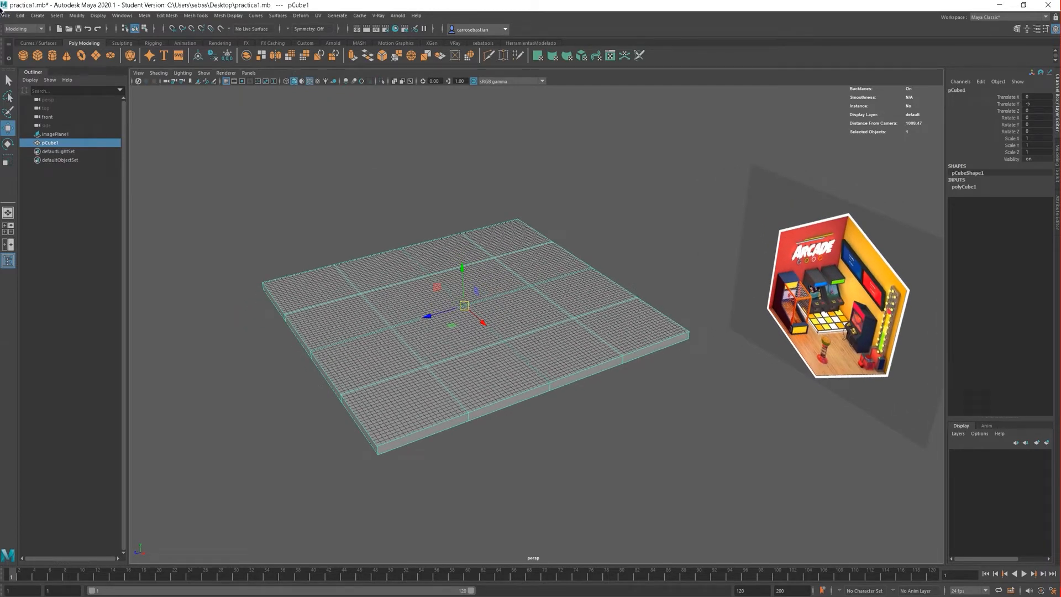
{"action": "left_click", "coordinate": [20, 15]}
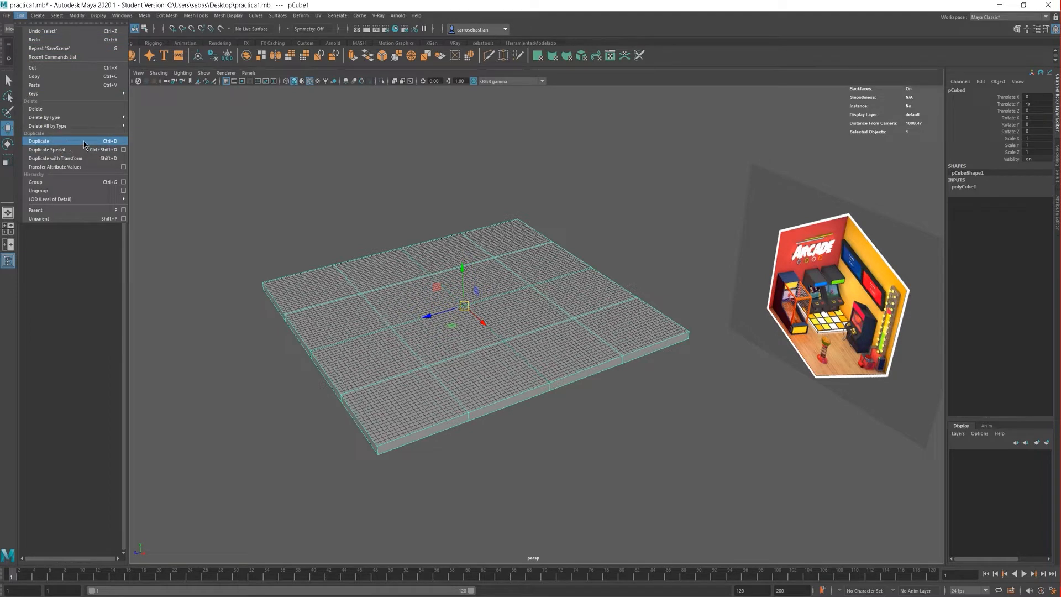
{"action": "left_click", "coordinate": [484, 142]}
{"action": "left_click", "coordinate": [473, 306]}
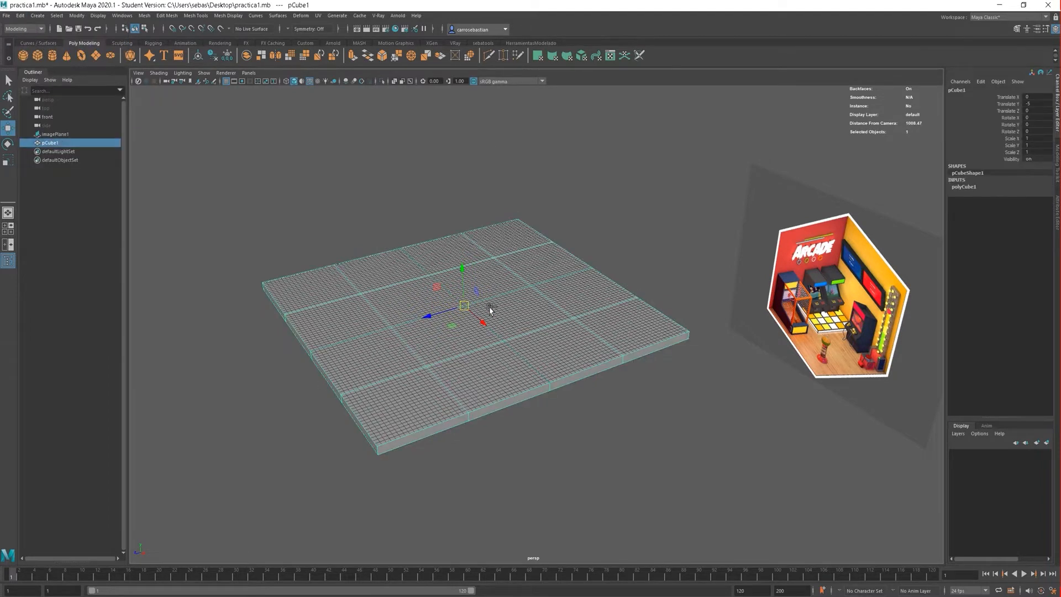
{"action": "key", "text": "ctrl+d"}
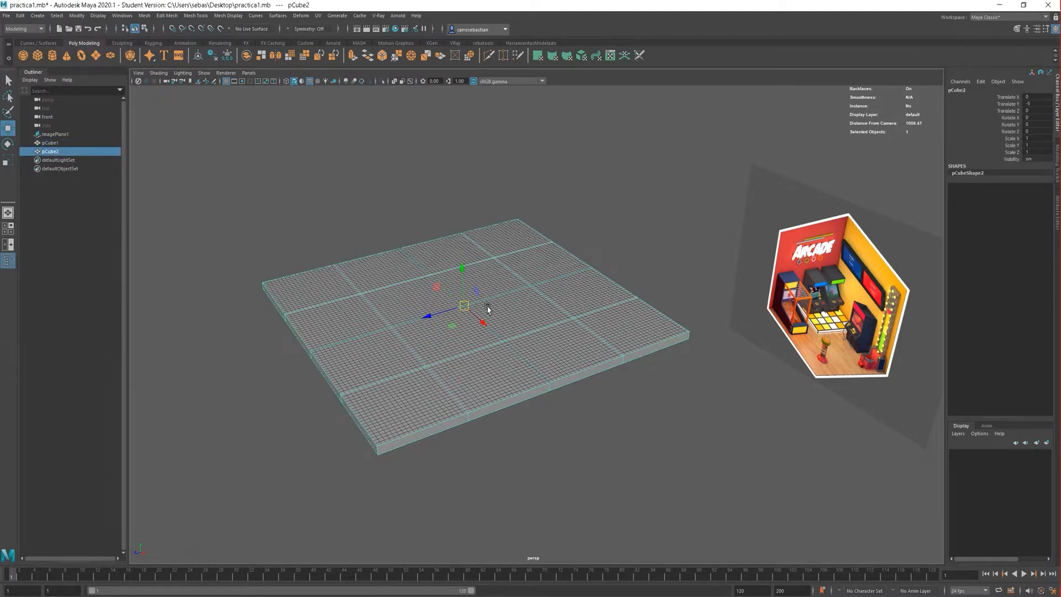
Select pCube1 and pCube2 alternately to compare the overlapping slabs, ending with pCube1 selected.
{"action": "left_click", "coordinate": [55, 144]}
{"action": "left_click", "coordinate": [54, 153]}
{"action": "left_click", "coordinate": [55, 144]}
{"action": "left_click", "coordinate": [55, 151]}
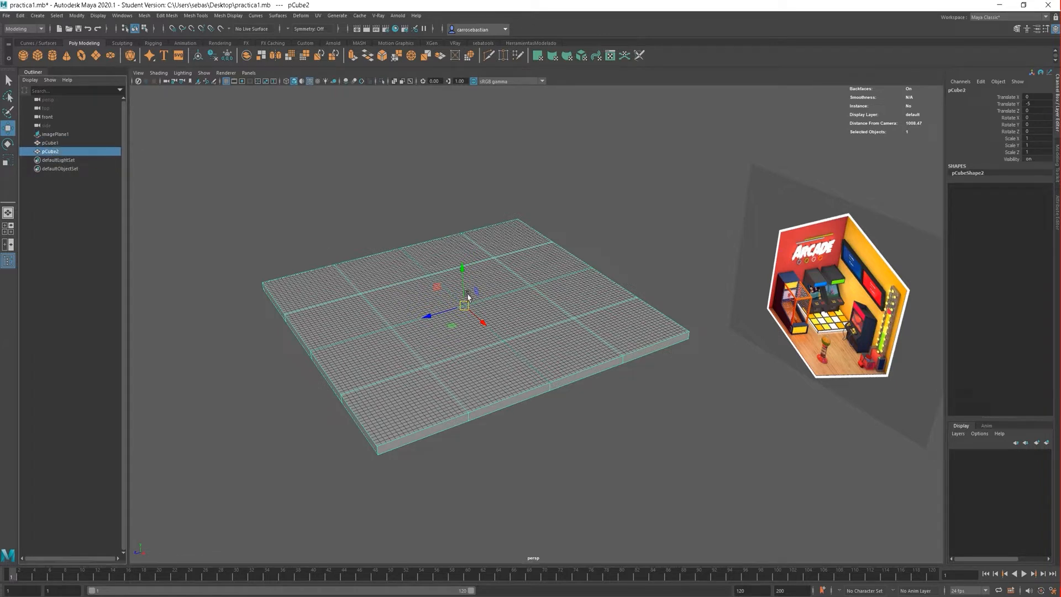
{"action": "left_click", "coordinate": [55, 143]}
{"action": "left_click", "coordinate": [55, 152]}
{"action": "left_click", "coordinate": [54, 143]}
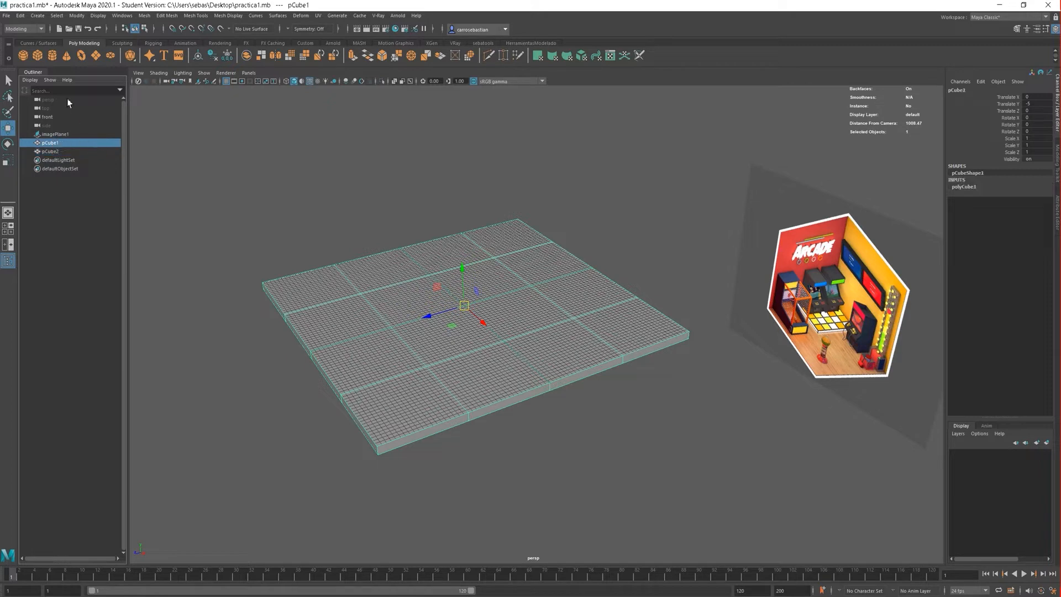
Hide and show the Outliner repeatedly, leaving it displayed.
{"action": "left_click", "coordinate": [7, 260]}
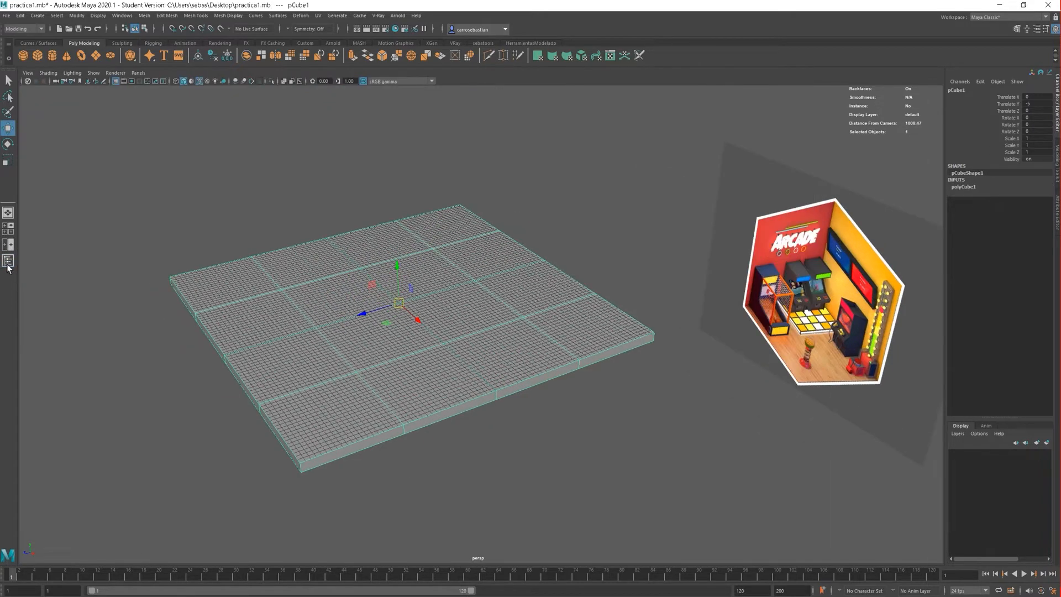
{"action": "left_click", "coordinate": [8, 260]}
{"action": "left_click", "coordinate": [9, 266]}
{"action": "left_click", "coordinate": [8, 265]}
{"action": "left_click", "coordinate": [9, 265]}
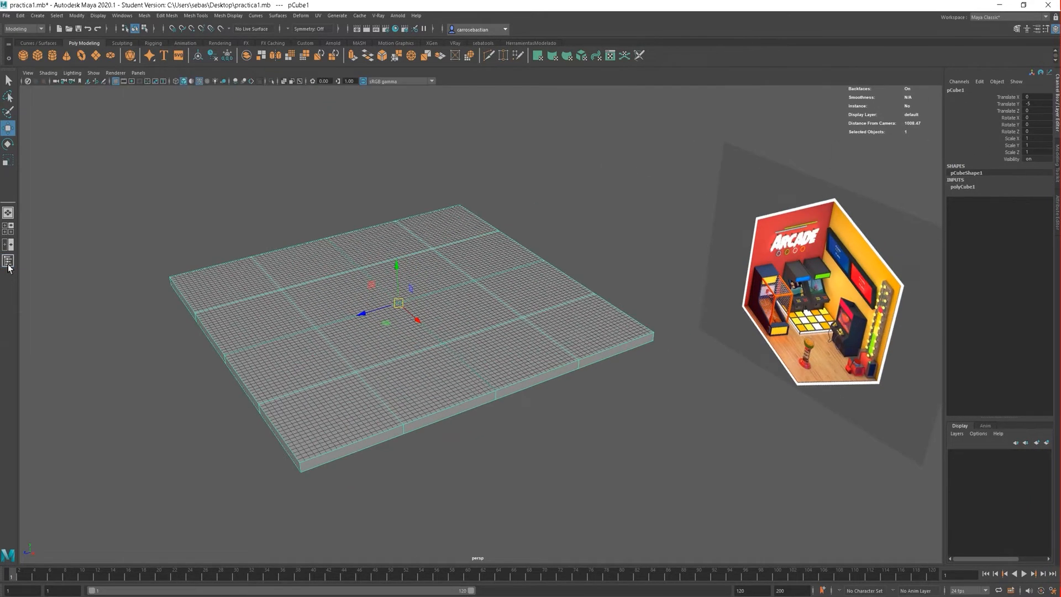
{"action": "left_click", "coordinate": [10, 266]}
Move pCube1 along the Z axis to about -102, offsetting it from the overlapping slab pCube2.
{"action": "scroll", "coordinate": [487, 319], "scroll_direction": "up", "scroll_amount": 2}
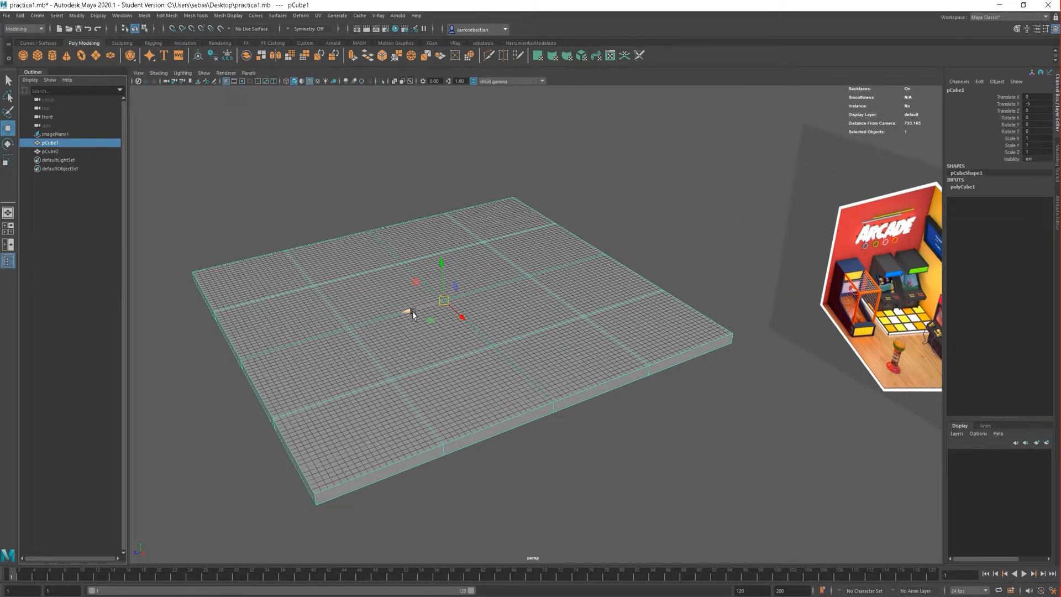
{"action": "left_click_drag", "start_coordinate": [412, 314], "coordinate": [538, 320]}
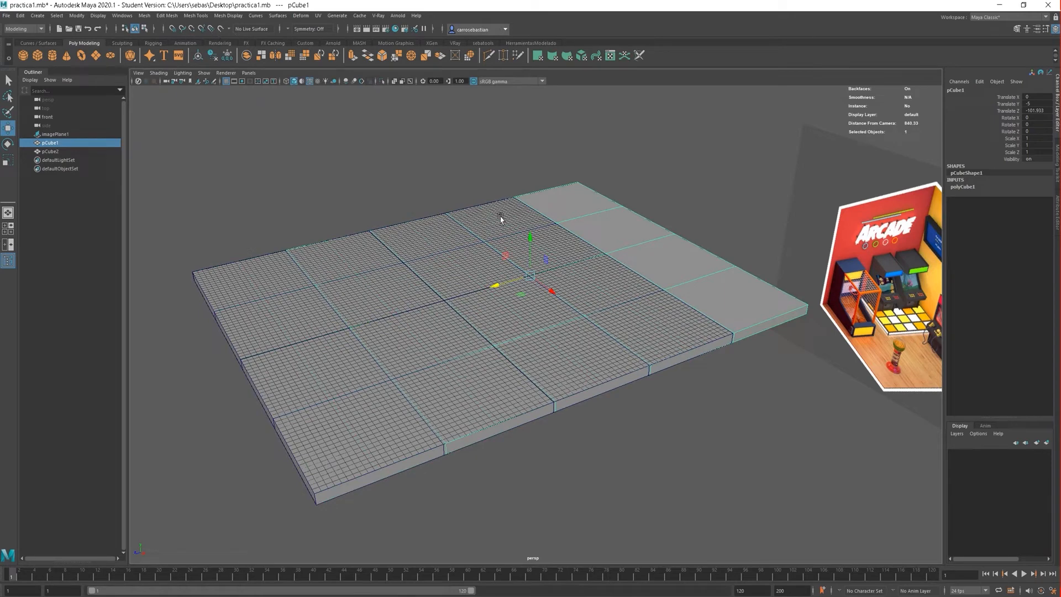
Move pCube1 along Z to about -123 and rotate it 90 degrees about X so it stands upright as a wall.
{"action": "left_click_drag", "start_coordinate": [497, 288], "coordinate": [519, 300]}
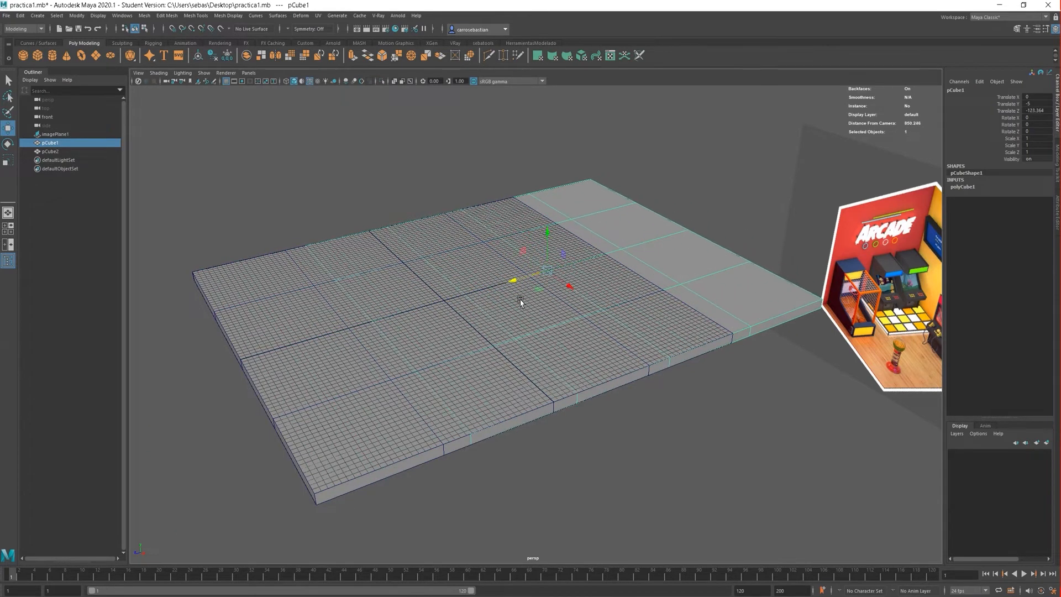
{"action": "key", "text": "e"}
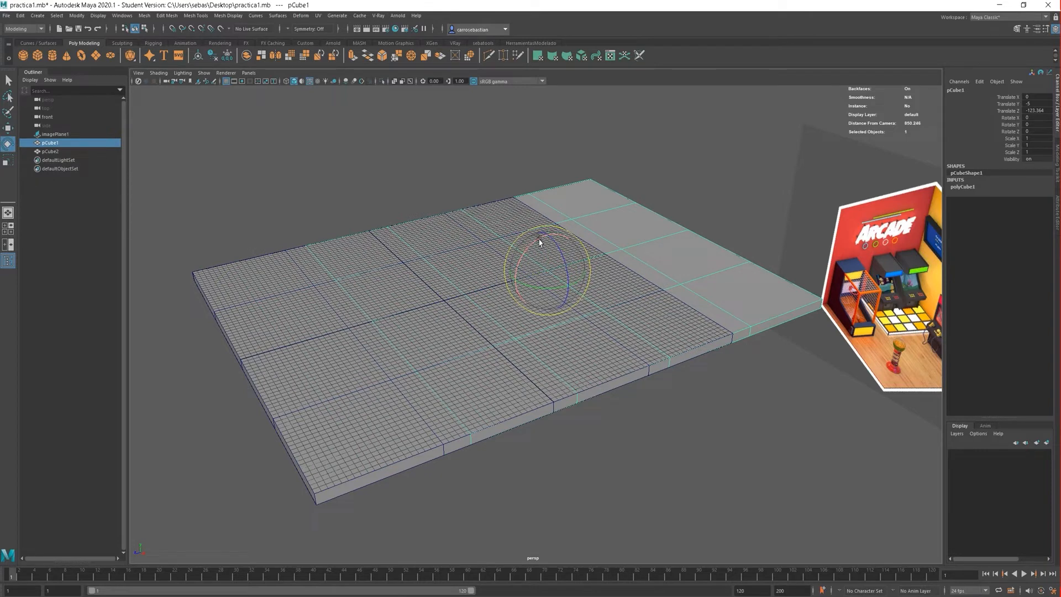
{"action": "mouse_move", "coordinate": [538, 243]}
{"action": "left_mouse_down"}
{"action": "mouse_move", "coordinate": [502, 285]}
{"action": "mouse_move", "coordinate": [552, 240]}
{"action": "mouse_move", "coordinate": [509, 301]}
{"action": "mouse_move", "coordinate": [550, 248]}
{"action": "mouse_move", "coordinate": [542, 243]}
{"action": "mouse_move", "coordinate": [516, 284]}
{"action": "mouse_move", "coordinate": [518, 268]}
{"action": "mouse_move", "coordinate": [542, 266]}
{"action": "mouse_move", "coordinate": [512, 299]}
{"action": "mouse_move", "coordinate": [511, 261]}
{"action": "mouse_move", "coordinate": [535, 247]}
{"action": "mouse_move", "coordinate": [525, 299]}
{"action": "mouse_move", "coordinate": [523, 273]}
{"action": "mouse_move", "coordinate": [539, 248]}
{"action": "mouse_move", "coordinate": [540, 308]}
{"action": "mouse_move", "coordinate": [524, 289]}
{"action": "mouse_move", "coordinate": [531, 297]}
{"action": "mouse_move", "coordinate": [532, 244]}
{"action": "mouse_move", "coordinate": [521, 277]}
{"action": "mouse_move", "coordinate": [542, 248]}
{"action": "mouse_move", "coordinate": [531, 307]}
{"action": "left_mouse_up"}
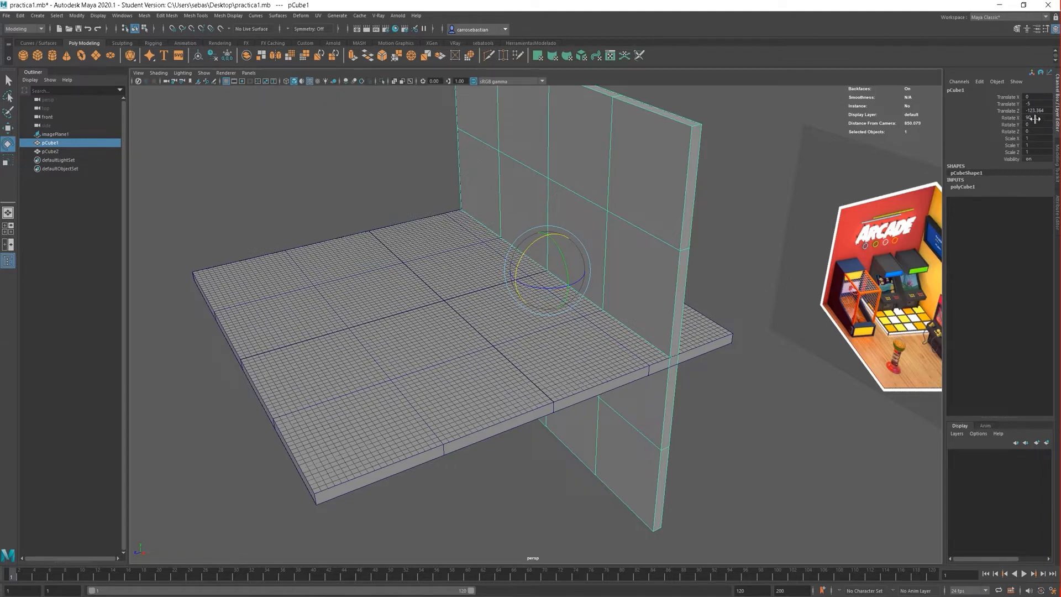
{"action": "left_click_drag", "start_coordinate": [540, 243], "coordinate": [536, 273]}
{"action": "left_click_drag", "start_coordinate": [521, 261], "coordinate": [565, 257]}
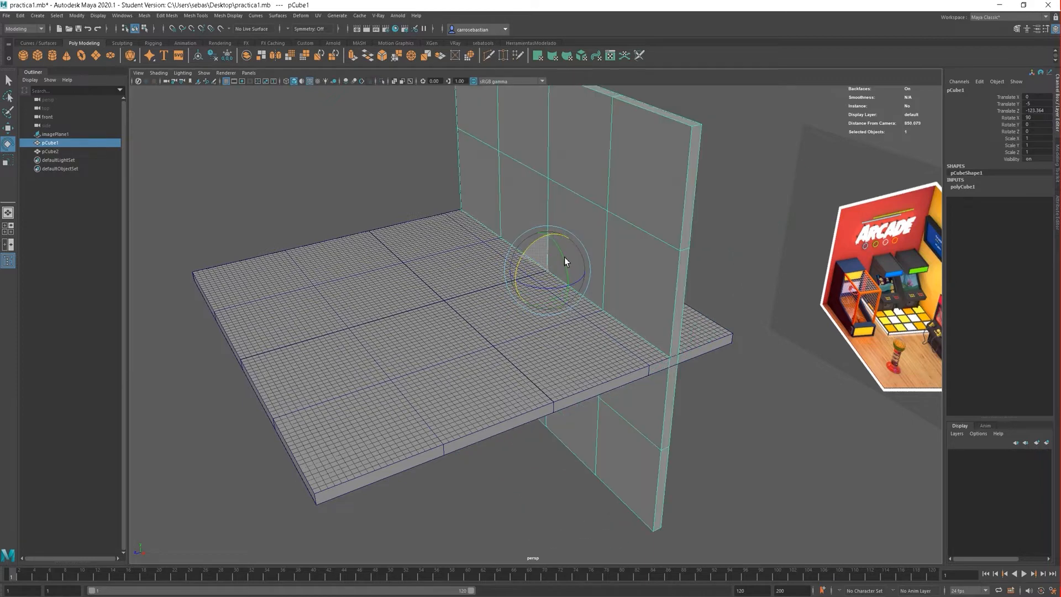
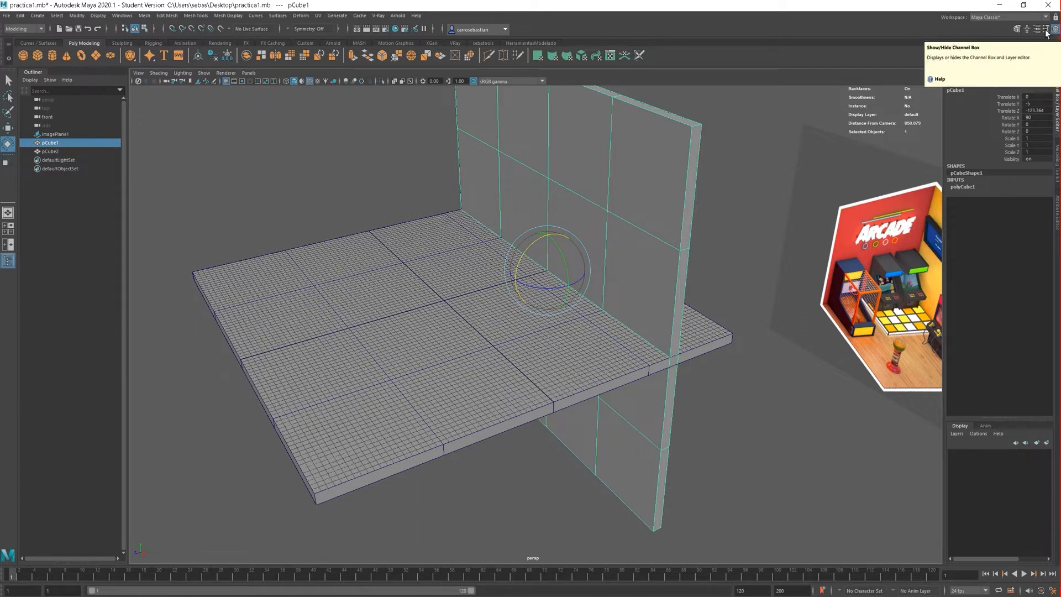
Display the Modeling Toolkit with the upright slab pCube1 selected and turn the rotation step snap off.
{"action": "left_click", "coordinate": [1058, 212]}
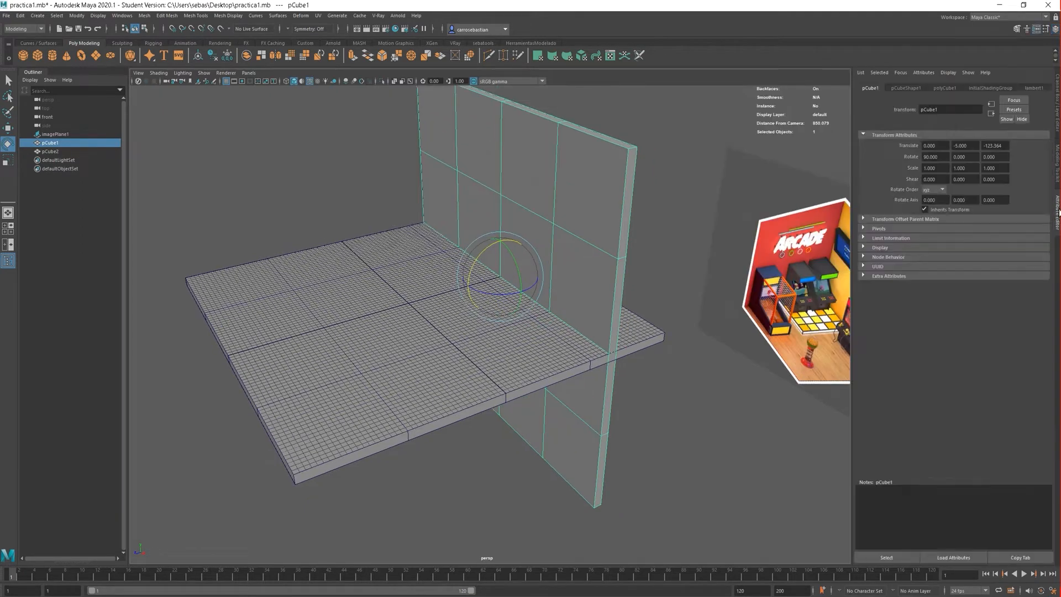
{"action": "left_click", "coordinate": [1017, 30]}
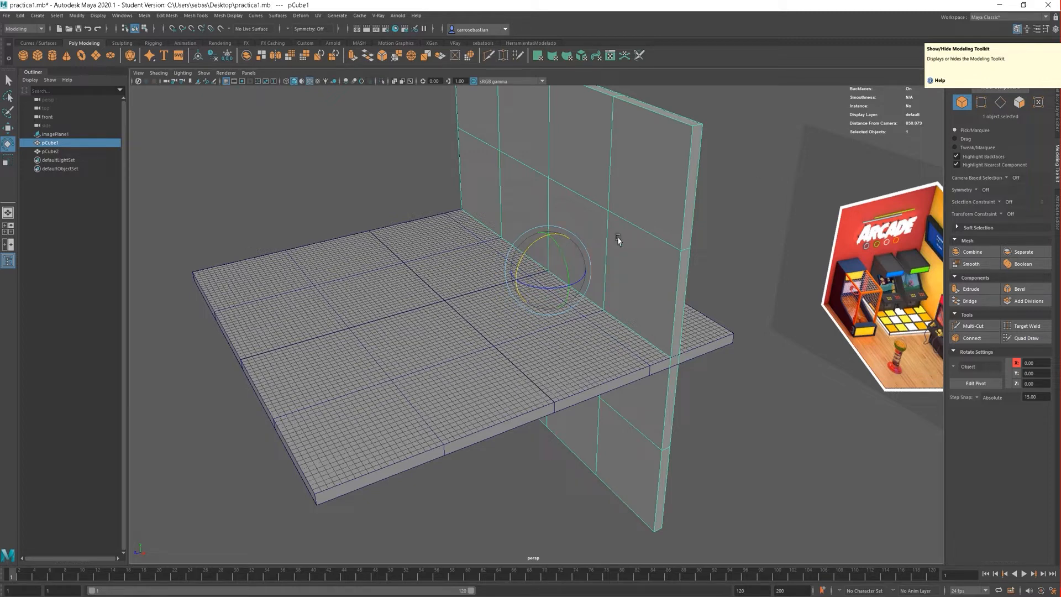
{"action": "left_click", "coordinate": [700, 224]}
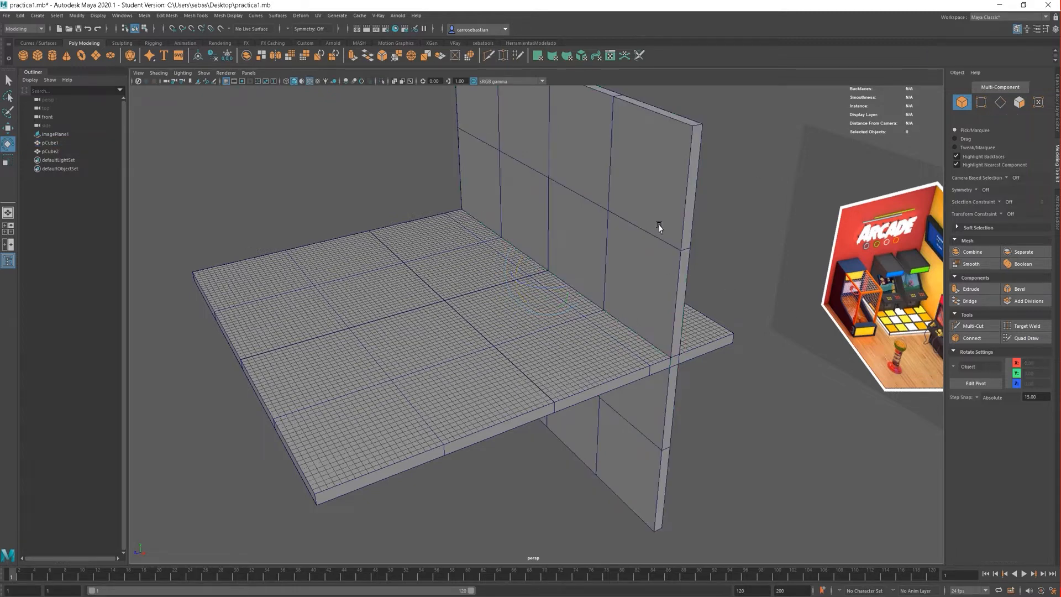
{"action": "left_click", "coordinate": [659, 227]}
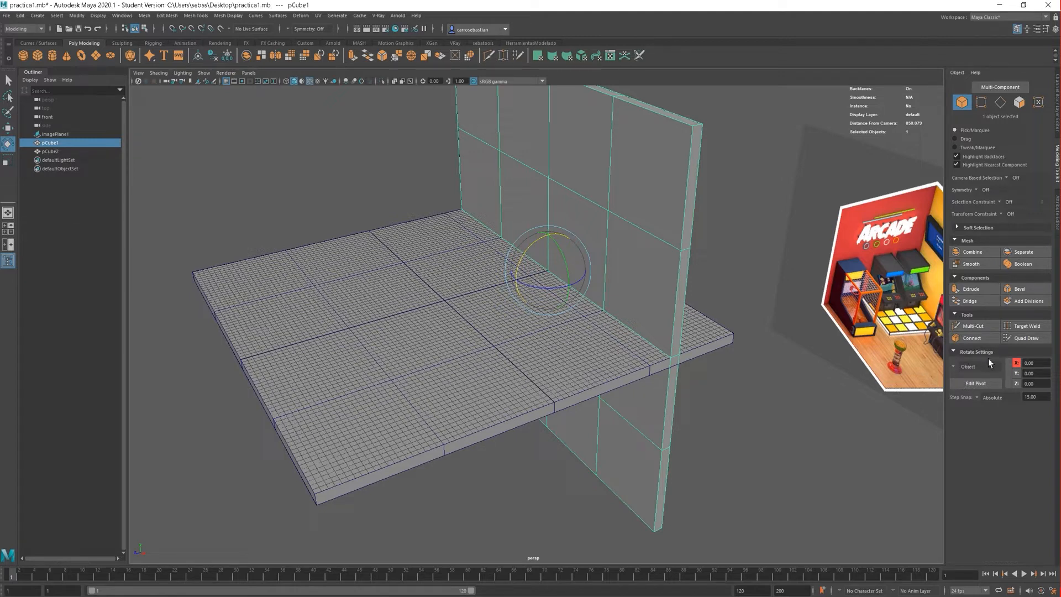
{"action": "left_click", "coordinate": [977, 398]}
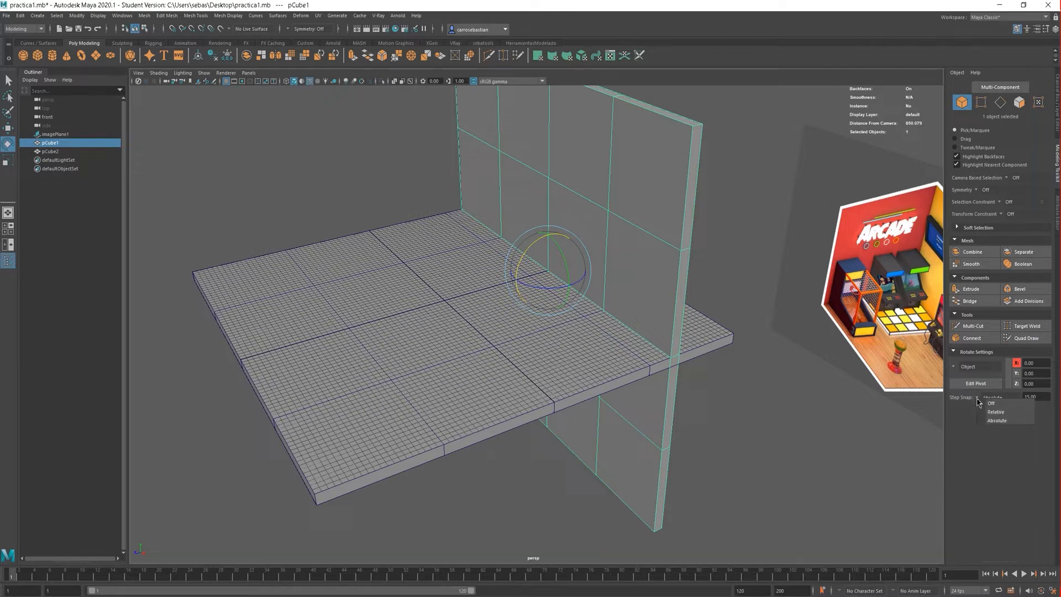
{"action": "left_click", "coordinate": [959, 409]}
{"action": "left_click", "coordinate": [979, 399]}
{"action": "left_click", "coordinate": [993, 404]}
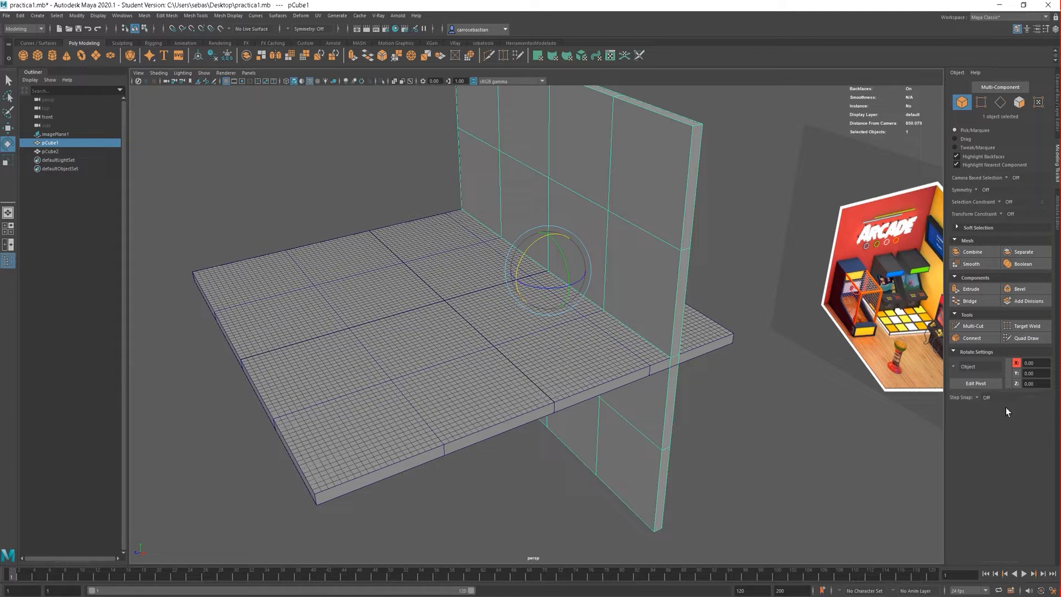
Set the rotation step snap to Absolute with an increment of 90 and try rotating pCube1 about X.
{"action": "left_click", "coordinate": [979, 399]}
{"action": "left_click", "coordinate": [1001, 421]}
{"action": "left_click_drag", "start_coordinate": [1047, 397], "coordinate": [1018, 396]}
{"action": "key", "text": "Return"}
{"action": "left_click_drag", "start_coordinate": [534, 244], "coordinate": [544, 264]}
{"action": "left_click", "coordinate": [1042, 396]}
{"action": "left_click_drag", "start_coordinate": [1050, 397], "coordinate": [998, 400]}
{"action": "key", "text": "Return"}
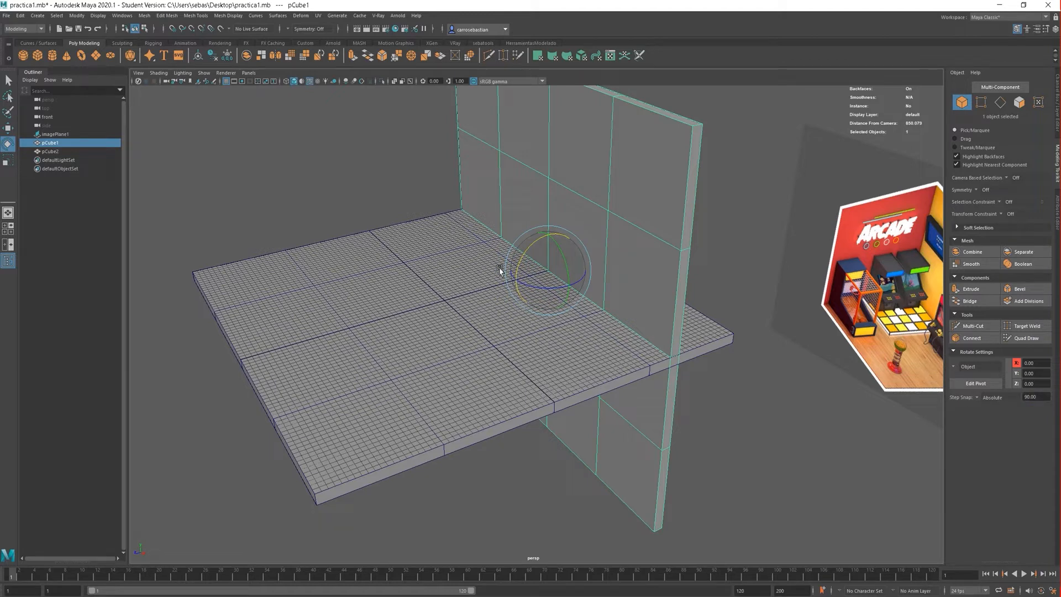
{"action": "mouse_move", "coordinate": [532, 248]}
{"action": "left_mouse_down"}
{"action": "mouse_move", "coordinate": [564, 239]}
{"action": "mouse_move", "coordinate": [514, 279]}
{"action": "mouse_move", "coordinate": [578, 250]}
{"action": "mouse_move", "coordinate": [521, 293]}
{"action": "mouse_move", "coordinate": [530, 269]}
{"action": "mouse_move", "coordinate": [578, 252]}
{"action": "mouse_move", "coordinate": [525, 267]}
{"action": "mouse_move", "coordinate": [508, 289]}
{"action": "mouse_move", "coordinate": [570, 254]}
{"action": "mouse_move", "coordinate": [541, 265]}
{"action": "mouse_move", "coordinate": [537, 253]}
{"action": "left_mouse_up"}
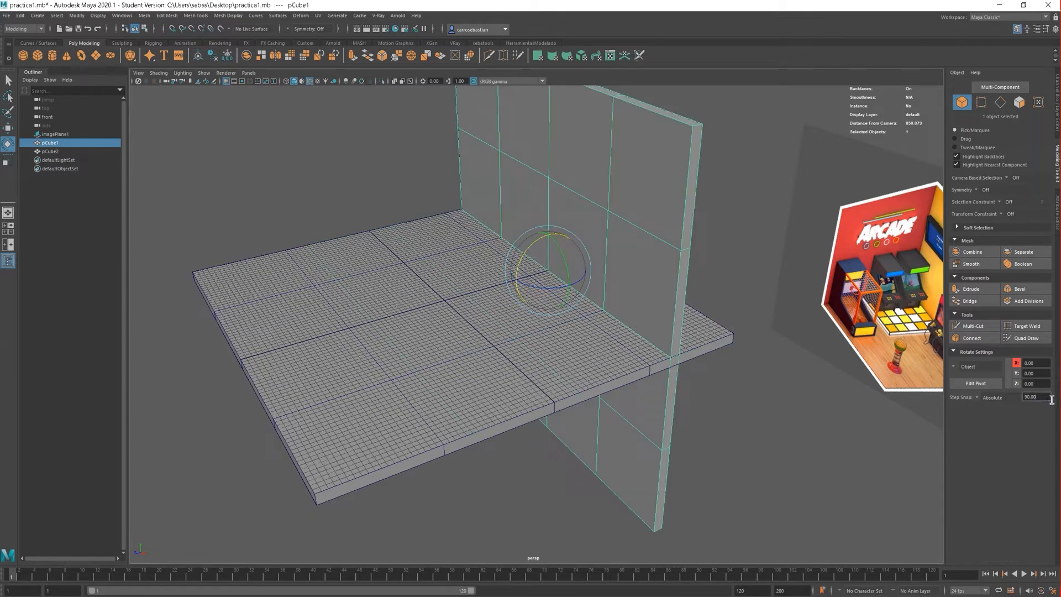
Set the rotation step snap increment to 15, tilt pCube1 about X and bring it back upright.
{"action": "left_click_drag", "start_coordinate": [1046, 397], "coordinate": [1013, 398]}
{"action": "left_click_drag", "start_coordinate": [535, 239], "coordinate": [557, 249]}
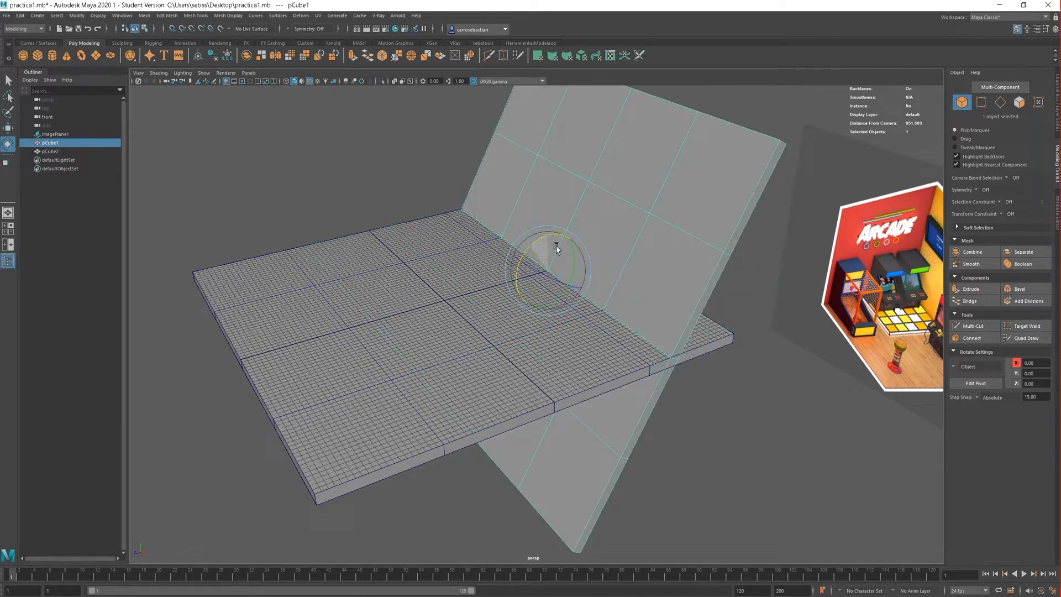
{"action": "left_click_drag", "start_coordinate": [557, 249], "coordinate": [537, 247]}
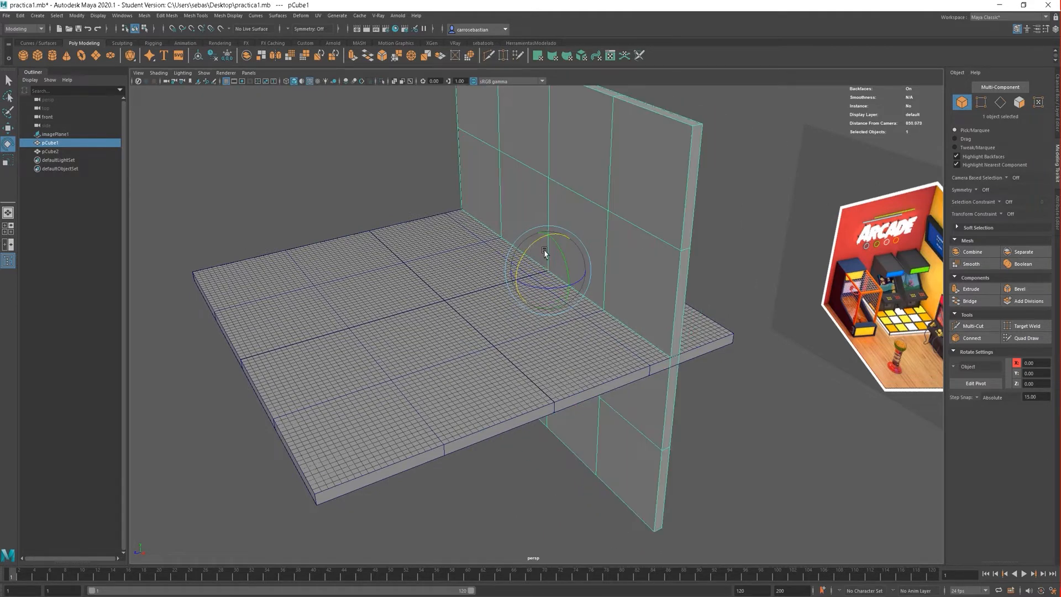
{"action": "left_click", "coordinate": [1042, 400]}
{"action": "mouse_move", "coordinate": [526, 258]}
{"action": "left_mouse_down"}
{"action": "mouse_move", "coordinate": [558, 242]}
{"action": "mouse_move", "coordinate": [540, 244]}
{"action": "mouse_move", "coordinate": [562, 246]}
{"action": "mouse_move", "coordinate": [516, 267]}
{"action": "mouse_move", "coordinate": [526, 271]}
{"action": "left_mouse_up"}
Check pCube1's Rotate X value in the Channel Box and reselect the upright slab.
{"action": "left_click", "coordinate": [1057, 94]}
{"action": "double_click", "coordinate": [1040, 118]}
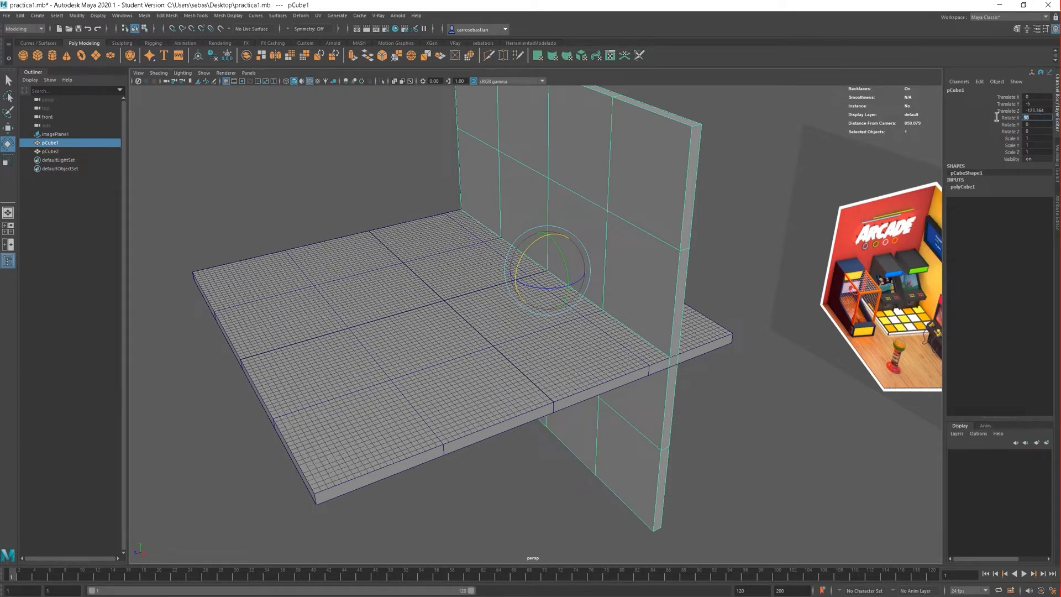
{"action": "left_click_drag", "start_coordinate": [1042, 118], "coordinate": [1019, 118]}
{"action": "left_click", "coordinate": [728, 175]}
{"action": "left_click", "coordinate": [653, 217]}
Move the upright slab pCube1 along Z to about -93.
{"action": "key", "text": "w"}
{"action": "scroll", "coordinate": [528, 276], "scroll_direction": "up", "scroll_amount": 3}
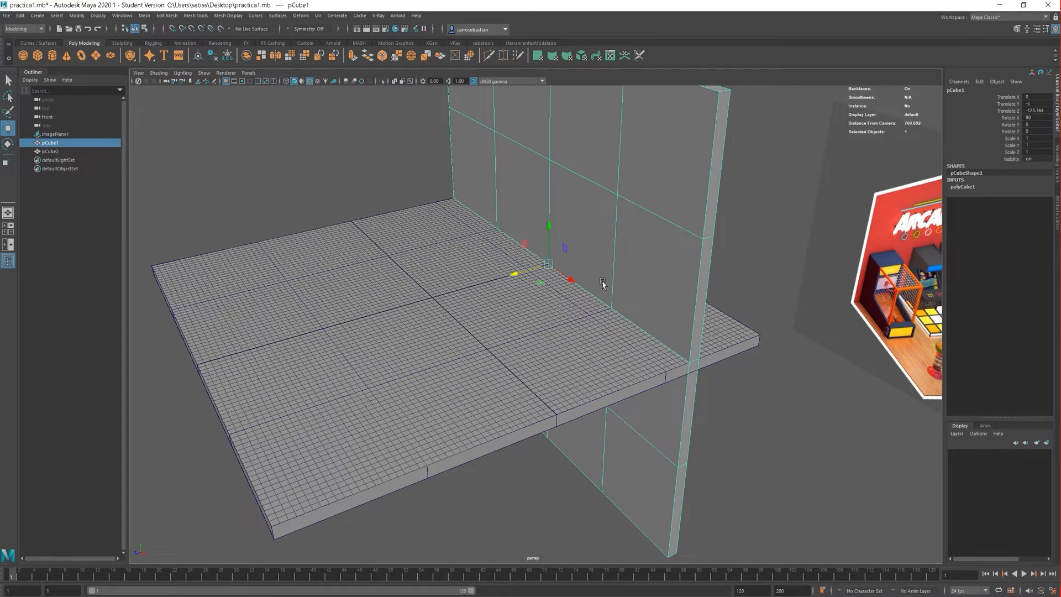
{"action": "middle_click_drag", "start_coordinate": [603, 284], "coordinate": [555, 325], "text": "alt"}
{"action": "left_click_drag", "start_coordinate": [489, 312], "coordinate": [465, 326]}
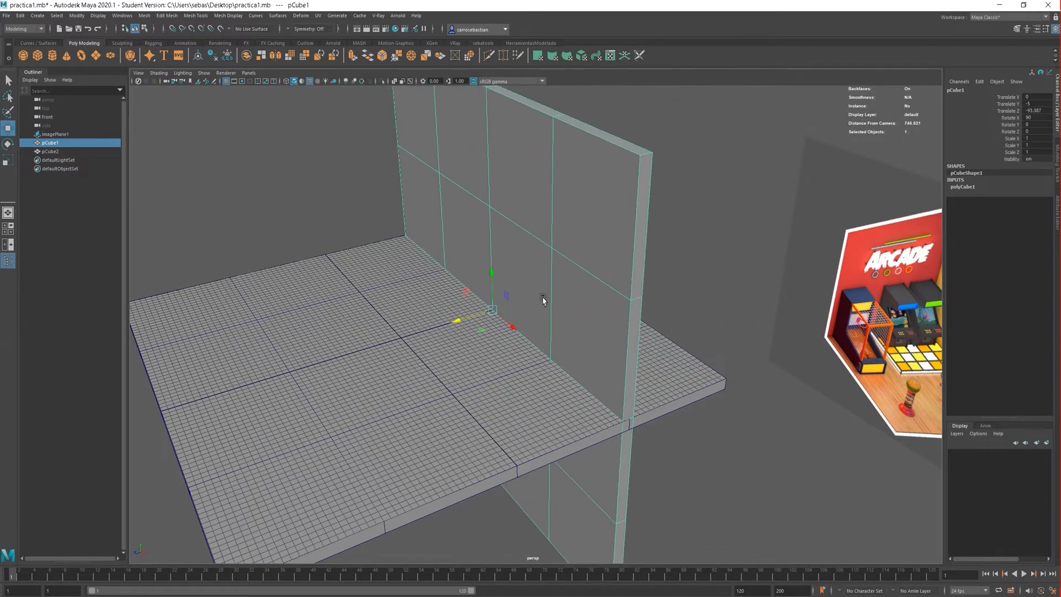
Set the move step snap to Absolute, try increments of 10 and 20, and shift pCube1 along Z to -140.
{"action": "left_click", "coordinate": [1017, 28]}
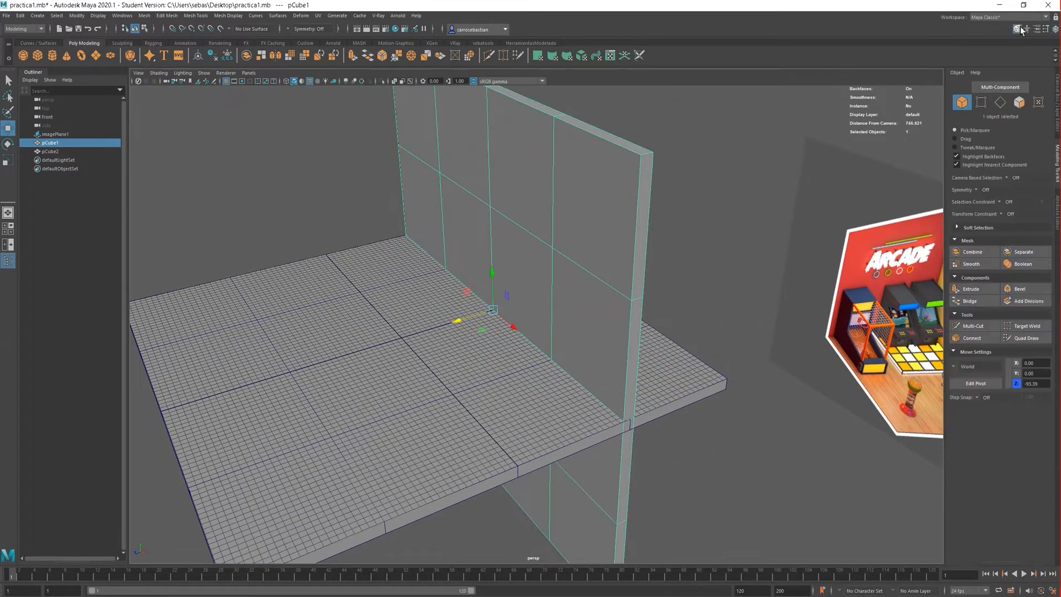
{"action": "left_click", "coordinate": [979, 398]}
{"action": "left_click", "coordinate": [996, 418]}
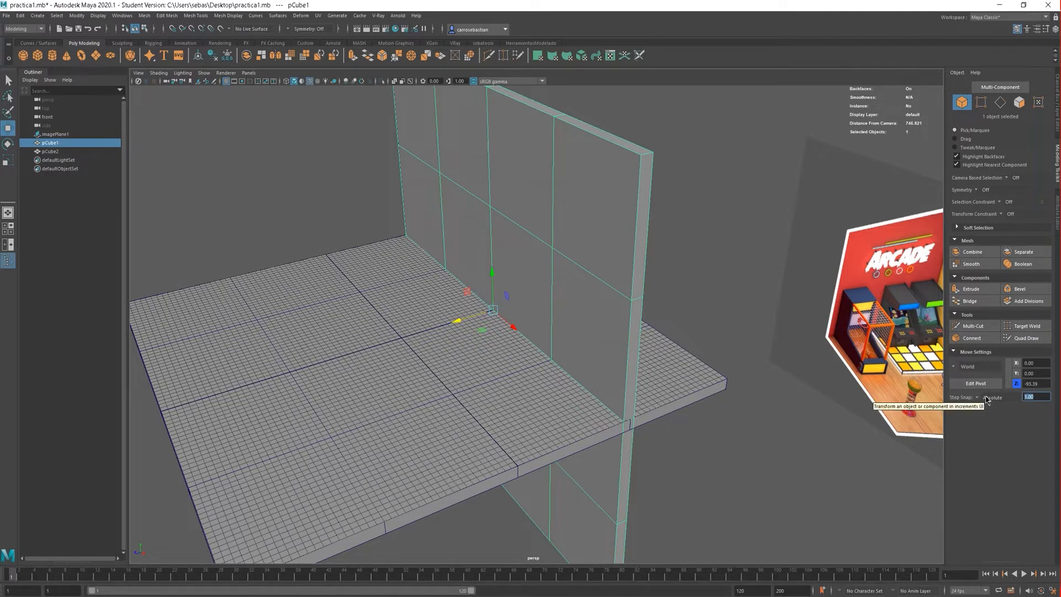
{"action": "key", "text": "Return"}
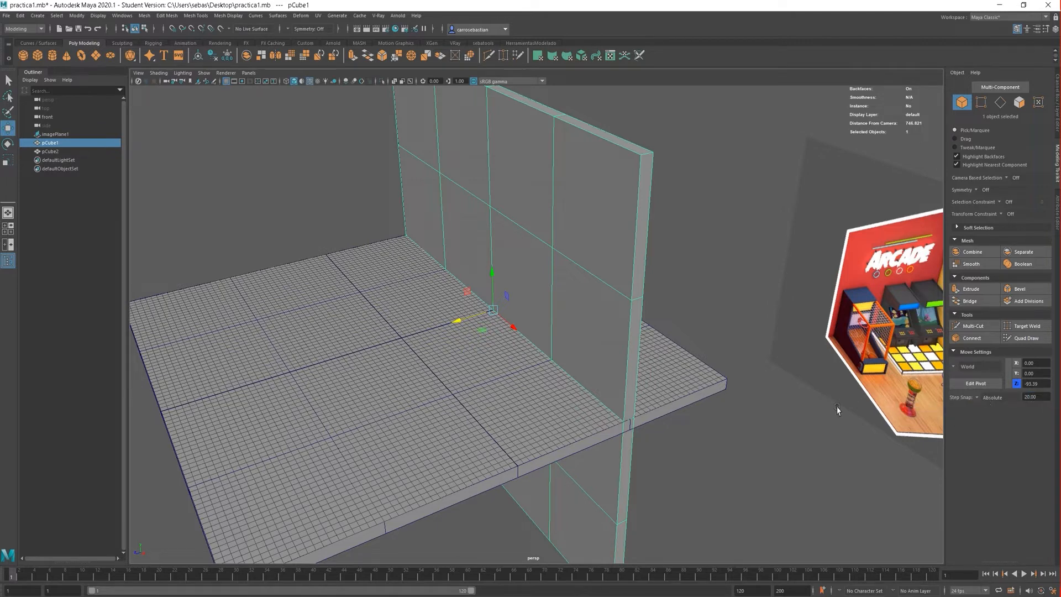
{"action": "left_click_drag", "start_coordinate": [460, 318], "coordinate": [492, 312]}
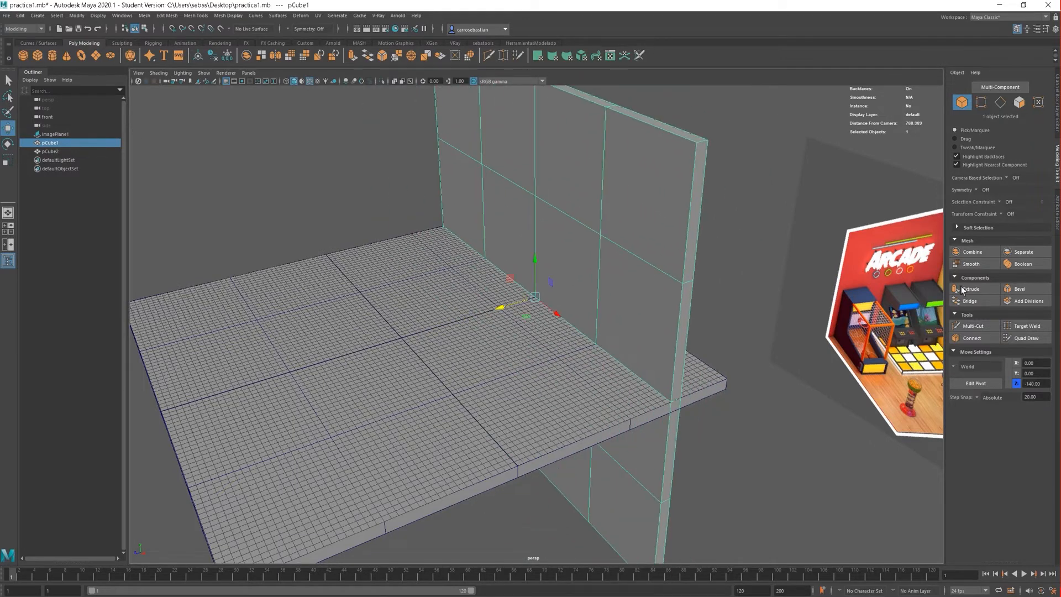
Turn the move step snap off and move pCube1 freely along Z to about -128.
{"action": "left_click", "coordinate": [986, 398]}
{"action": "left_click", "coordinate": [1000, 406]}
{"action": "left_click_drag", "start_coordinate": [500, 312], "coordinate": [489, 344]}
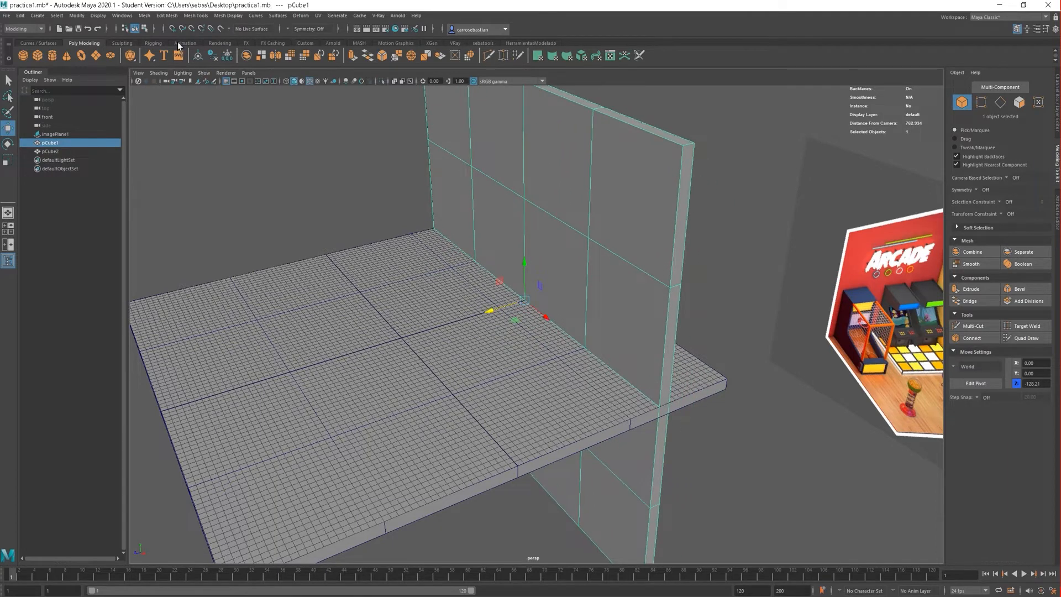
Move pCube1 to about Z -190.6 and Y 192.6 so the wall stands on the floor slab's back edge.
{"action": "scroll", "coordinate": [625, 360], "scroll_direction": "down", "scroll_amount": 4}
{"action": "scroll", "coordinate": [658, 334], "scroll_direction": "up", "scroll_amount": 4}
{"action": "middle_click_drag", "start_coordinate": [658, 334], "coordinate": [662, 364], "text": "alt"}
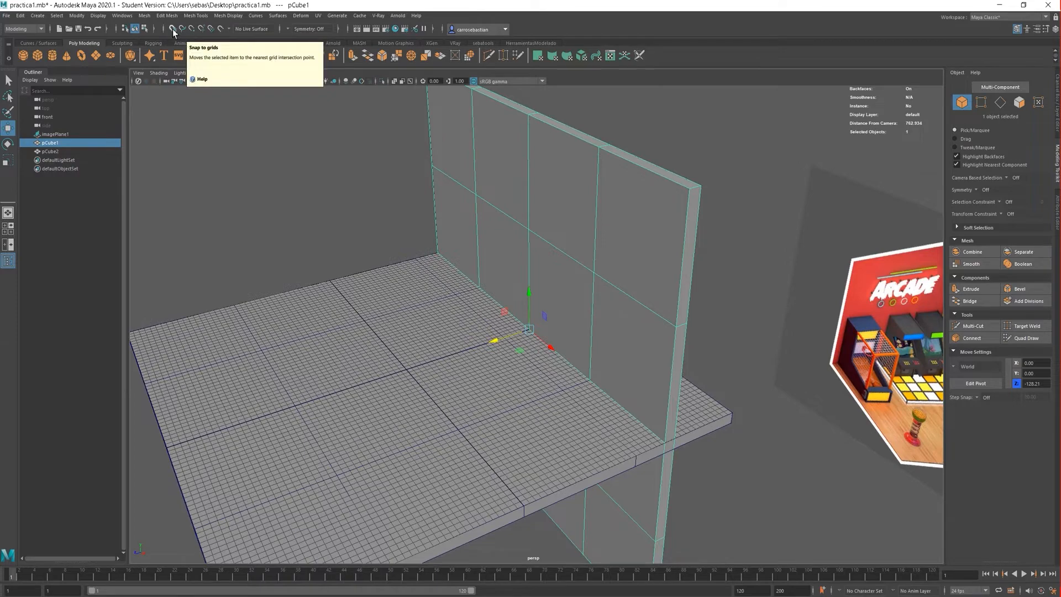
{"action": "scroll", "coordinate": [497, 237], "scroll_direction": "down", "scroll_amount": 3}
{"action": "left_click_drag", "start_coordinate": [503, 339], "coordinate": [597, 307]}
{"action": "scroll", "coordinate": [659, 288], "scroll_direction": "up", "scroll_amount": 3}
{"action": "middle_click_drag", "start_coordinate": [726, 297], "coordinate": [591, 281], "text": "alt"}
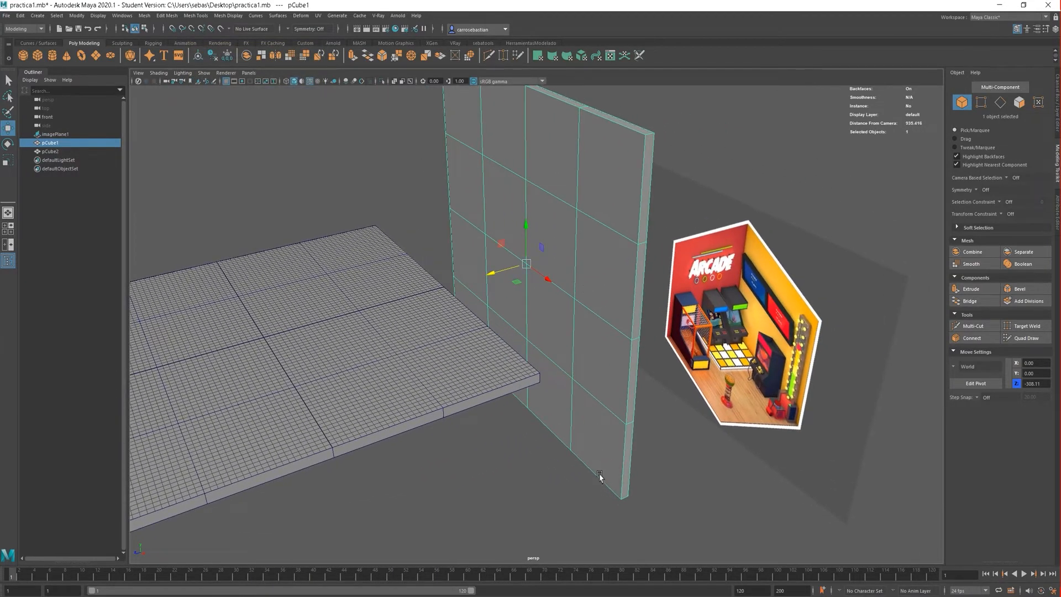
{"action": "right_click_drag", "start_coordinate": [601, 472], "coordinate": [529, 282], "text": "alt"}
{"action": "middle_click_drag", "start_coordinate": [528, 282], "coordinate": [428, 307]}
{"action": "left_click_drag", "start_coordinate": [463, 277], "coordinate": [474, 147]}
{"action": "right_click_drag", "start_coordinate": [473, 147], "coordinate": [567, 417], "text": "alt"}
Examine the lower outer corner where the upright wall overlaps the floor slab, from close up and from a distance.
{"action": "scroll", "coordinate": [567, 431], "scroll_direction": "up", "scroll_amount": 5}
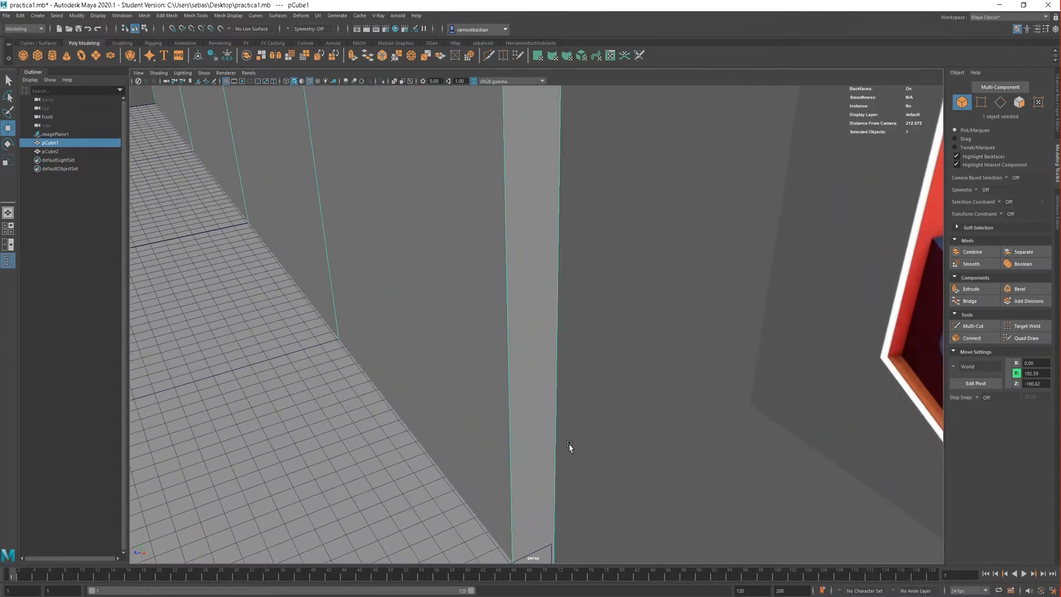
{"action": "middle_click_drag", "start_coordinate": [569, 445], "coordinate": [598, 255], "text": "alt"}
{"action": "scroll", "coordinate": [577, 322], "scroll_direction": "up", "scroll_amount": 4}
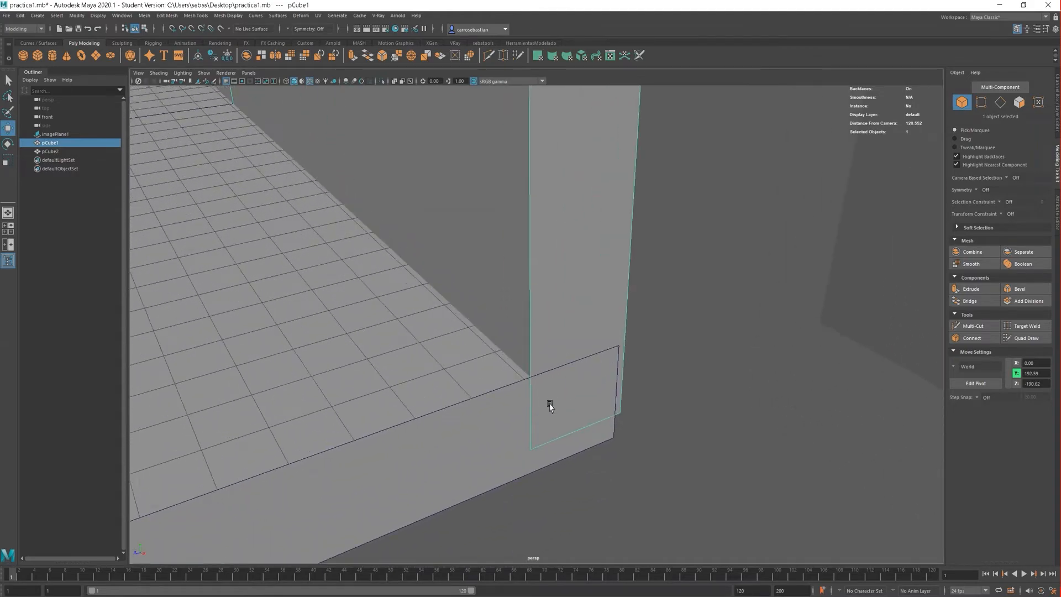
{"action": "scroll", "coordinate": [539, 434], "scroll_direction": "down", "scroll_amount": 2}
{"action": "scroll", "coordinate": [536, 438], "scroll_direction": "up", "scroll_amount": 3}
{"action": "scroll", "coordinate": [575, 391], "scroll_direction": "down", "scroll_amount": 8}
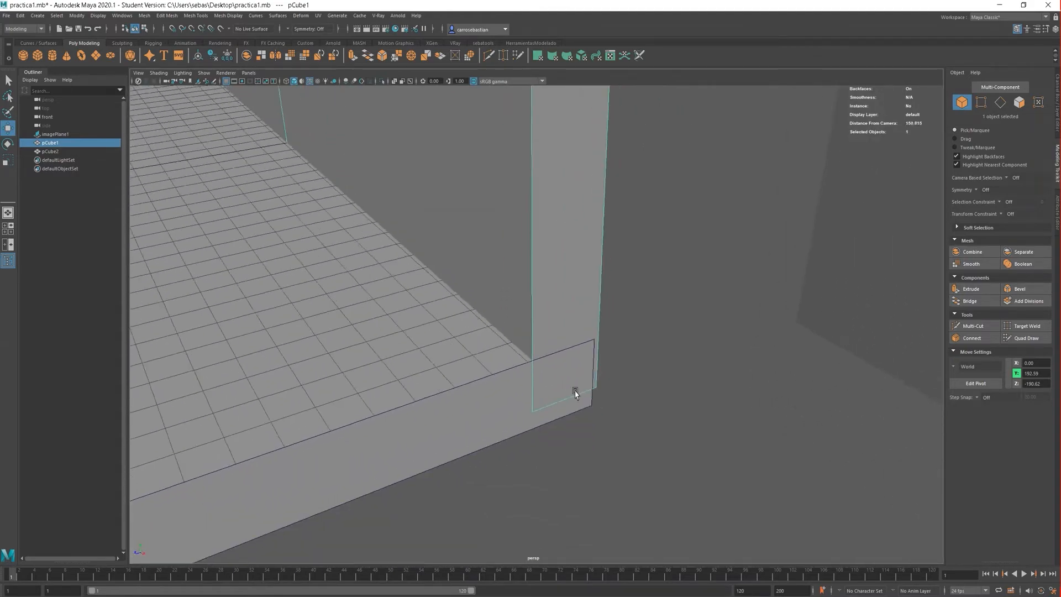
{"action": "middle_click_drag", "start_coordinate": [569, 251], "coordinate": [606, 436], "text": "alt"}
{"action": "scroll", "coordinate": [611, 440], "scroll_direction": "down", "scroll_amount": 3}
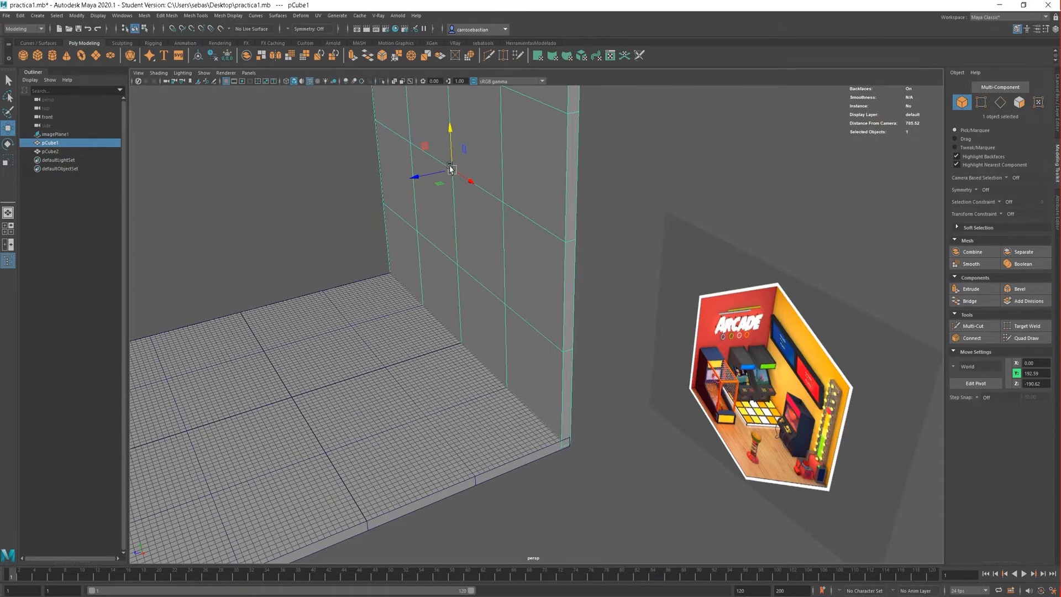
{"action": "scroll", "coordinate": [576, 484], "scroll_direction": "up", "scroll_amount": 6}
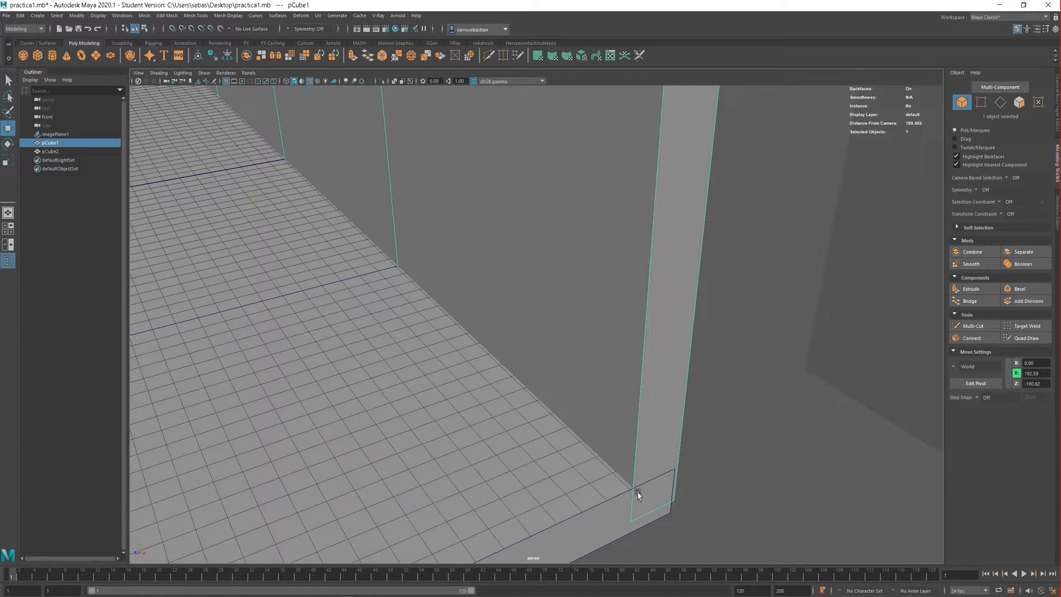
{"action": "scroll", "coordinate": [620, 449], "scroll_direction": "down", "scroll_amount": 9}
{"action": "middle_click_drag", "start_coordinate": [615, 390], "coordinate": [618, 469], "text": "alt"}
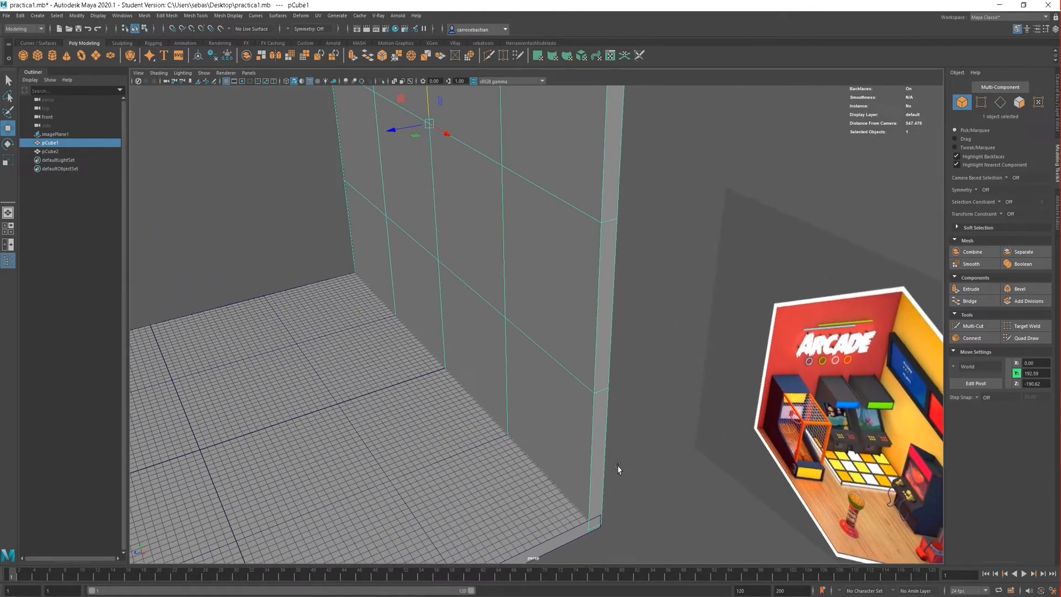
{"action": "scroll", "coordinate": [575, 379], "scroll_direction": "down", "scroll_amount": 3}
{"action": "scroll", "coordinate": [573, 377], "scroll_direction": "up", "scroll_amount": 2}
{"action": "middle_click_drag", "start_coordinate": [628, 400], "coordinate": [636, 368], "text": "alt"}
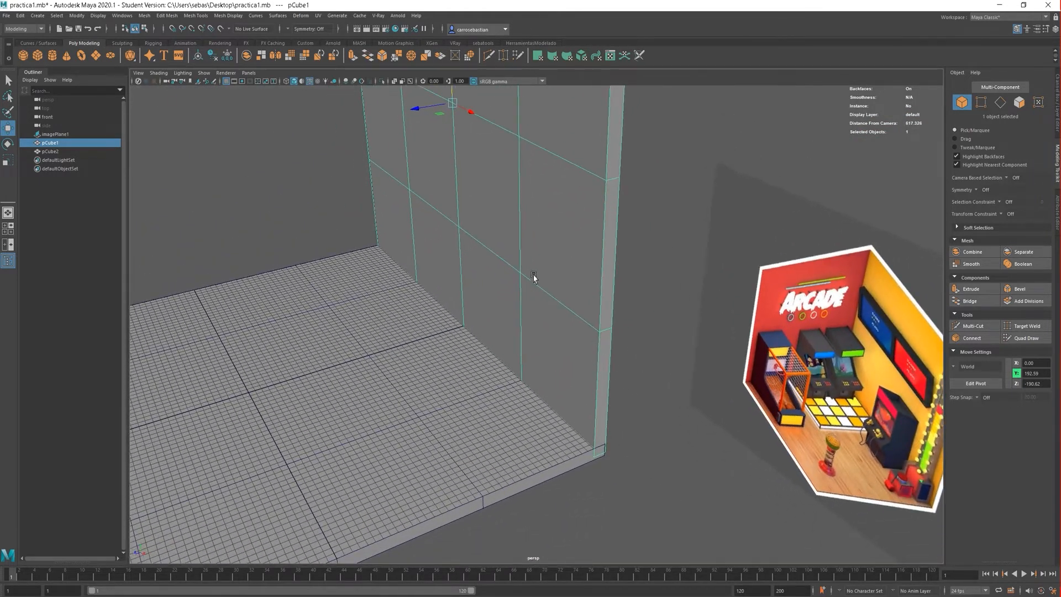
{"action": "scroll", "coordinate": [511, 252], "scroll_direction": "down", "scroll_amount": 2}
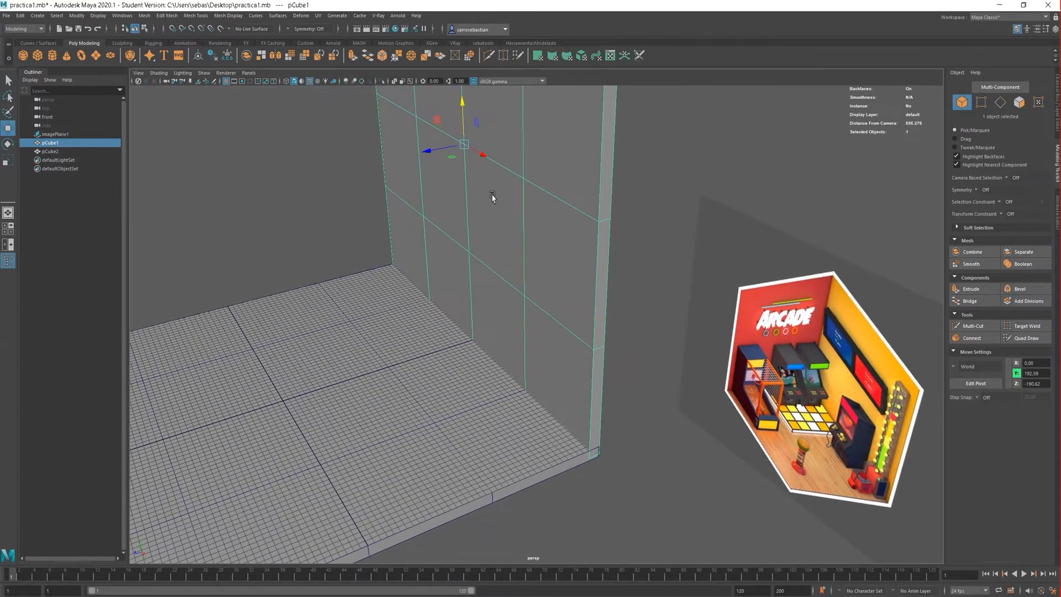
Enable snapping to points and move pCube1's pivot to the wall's lower outer back corner.
{"action": "left_click", "coordinate": [192, 29]}
{"action": "key", "text": "d"}
{"action": "left_click_drag", "start_coordinate": [464, 145], "coordinate": [610, 455]}
{"action": "key", "text": "d"}
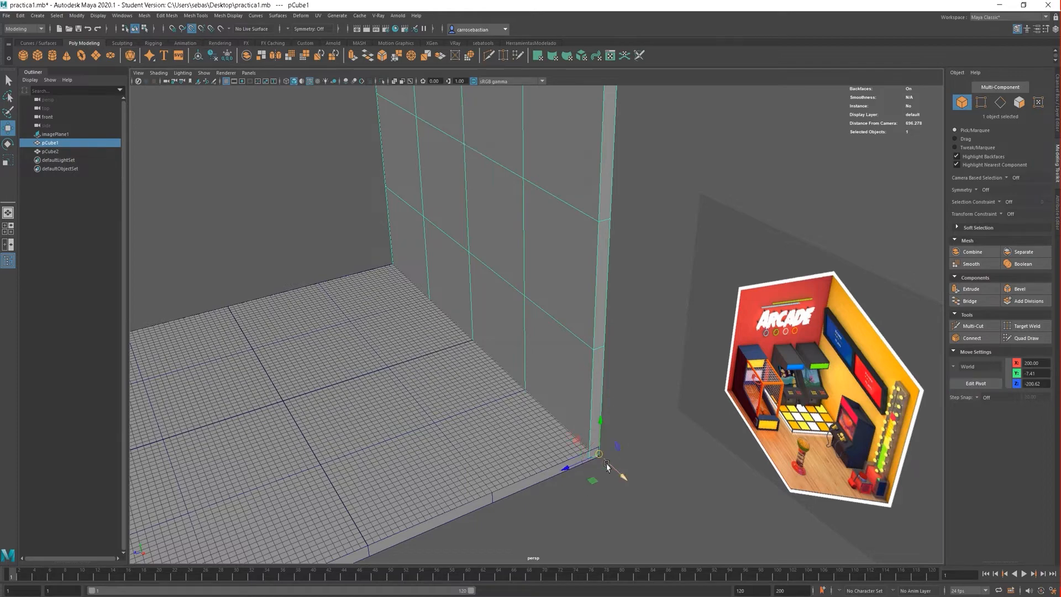
Snap pCube1 by its pivot corner onto the floor slab's upper back corner at X 200, Y 0, Z -200.
{"action": "scroll", "coordinate": [606, 453], "scroll_direction": "up", "scroll_amount": 5}
{"action": "middle_click_drag", "start_coordinate": [653, 422], "coordinate": [585, 244], "text": "alt"}
{"action": "right_click_drag", "start_coordinate": [586, 243], "coordinate": [719, 439], "text": "alt"}
{"action": "middle_click_drag", "start_coordinate": [720, 439], "coordinate": [632, 330], "text": "alt"}
{"action": "scroll", "coordinate": [608, 301], "scroll_direction": "up", "scroll_amount": 4}
{"action": "scroll", "coordinate": [613, 330], "scroll_direction": "up", "scroll_amount": 5}
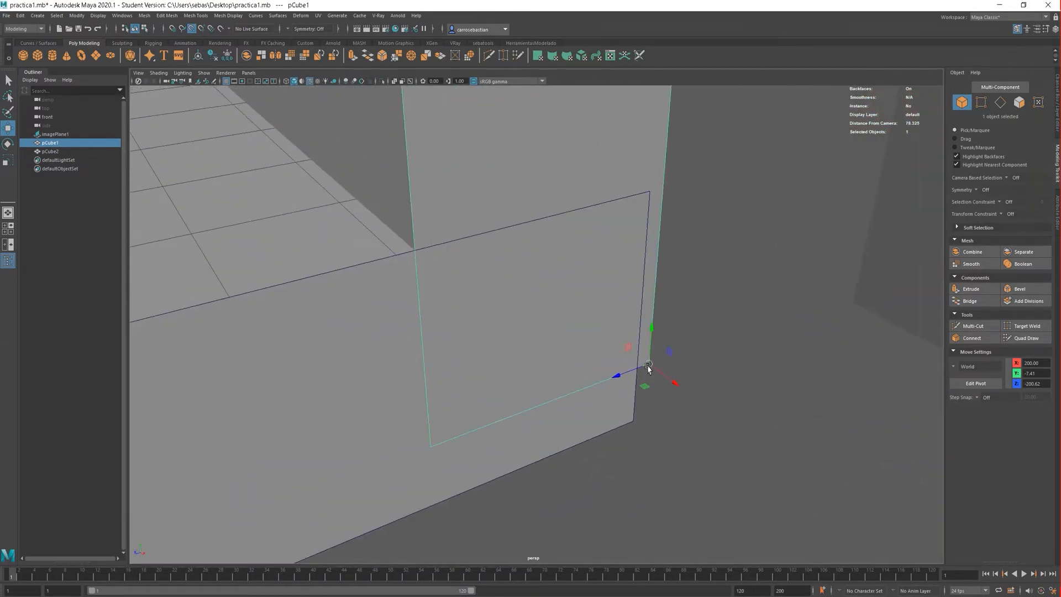
{"action": "left_click_drag", "start_coordinate": [650, 367], "coordinate": [411, 253]}
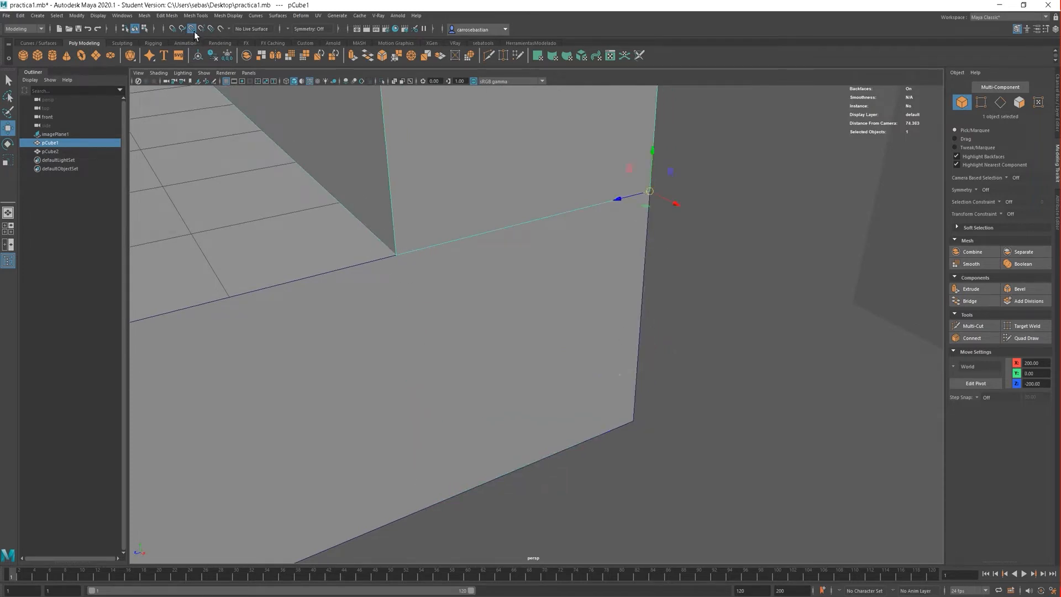
{"action": "scroll", "coordinate": [682, 371], "scroll_direction": "down", "scroll_amount": 4}
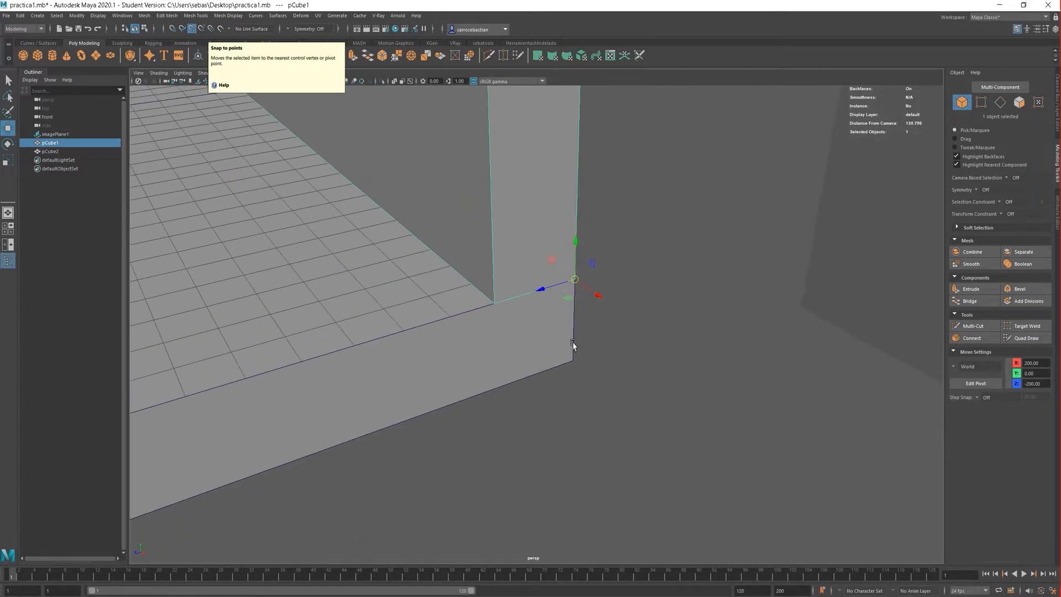
Try moving pCube1 with grid snapping instead of point snapping, and return it to the floor slab's upper back corner.
{"action": "scroll", "coordinate": [555, 274], "scroll_direction": "up", "scroll_amount": 1}
{"action": "mouse_move", "coordinate": [581, 270]}
{"action": "left_mouse_down"}
{"action": "mouse_move", "coordinate": [485, 253]}
{"action": "mouse_move", "coordinate": [587, 277]}
{"action": "mouse_move", "coordinate": [587, 348]}
{"action": "mouse_move", "coordinate": [596, 289]}
{"action": "mouse_move", "coordinate": [590, 355]}
{"action": "mouse_move", "coordinate": [585, 260]}
{"action": "mouse_move", "coordinate": [586, 269]}
{"action": "left_mouse_up"}
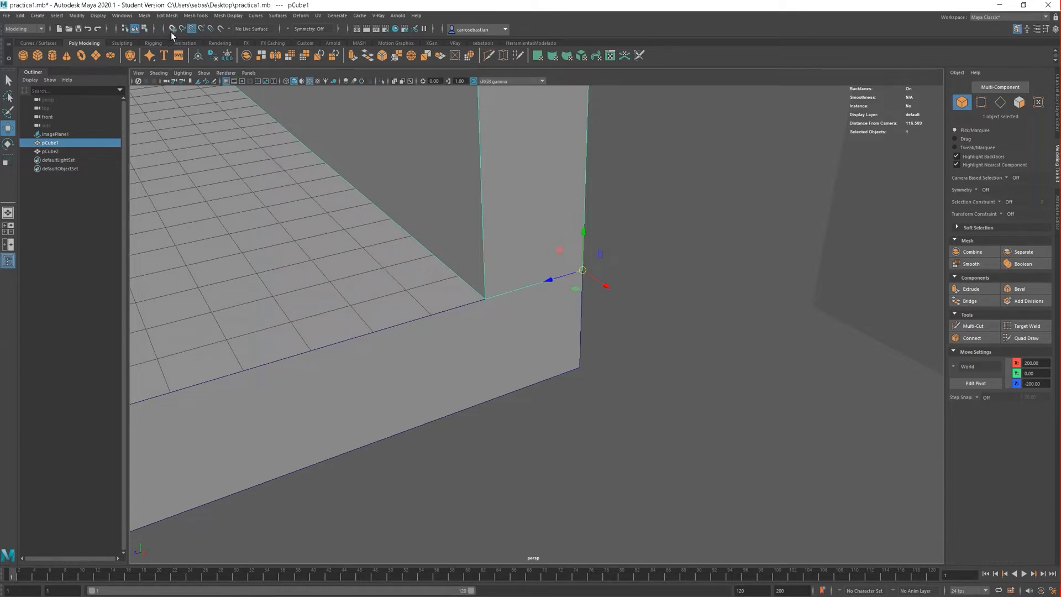
{"action": "left_click", "coordinate": [190, 29]}
{"action": "left_click_drag", "start_coordinate": [581, 273], "coordinate": [575, 248]}
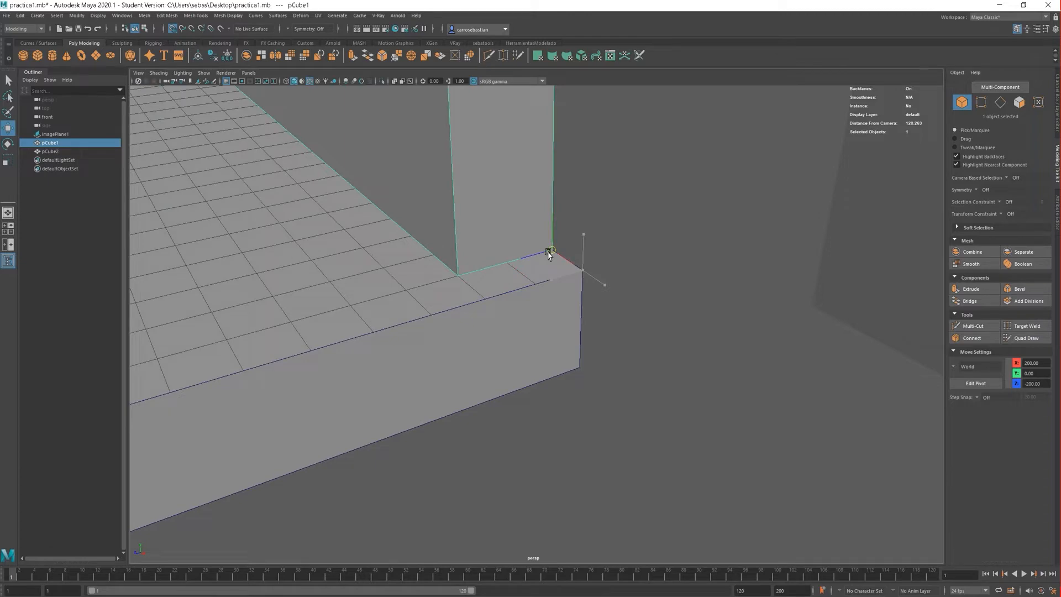
{"action": "left_click", "coordinate": [172, 28]}
{"action": "left_click_drag", "start_coordinate": [546, 256], "coordinate": [573, 253]}
{"action": "scroll", "coordinate": [692, 391], "scroll_direction": "down", "scroll_amount": 10}
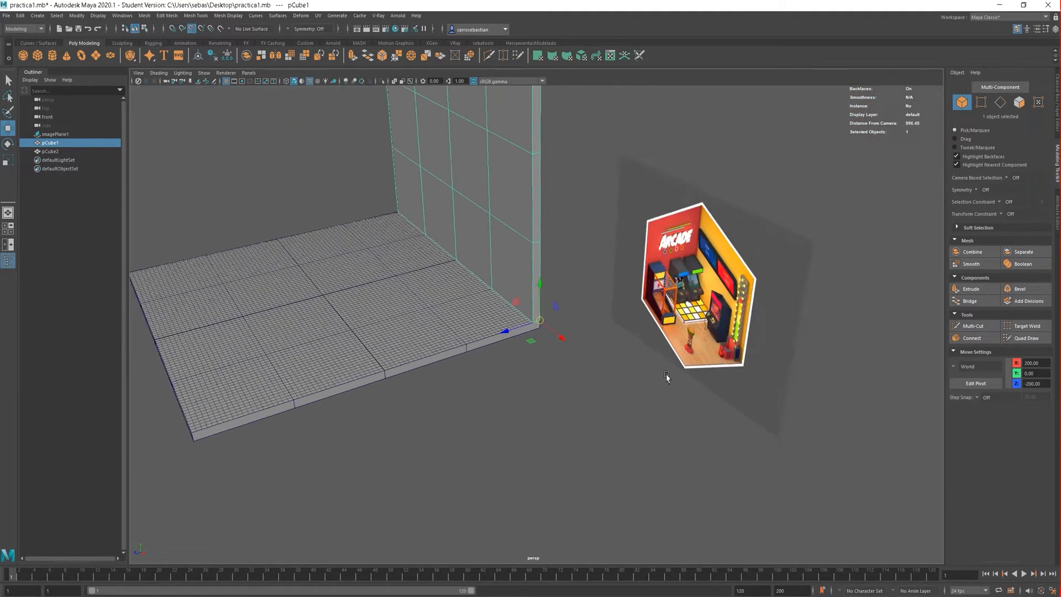
Try snapping pCube1 to a lower edge point of the floor slab at Y -10, Z -100, and return it to the corner.
{"action": "scroll", "coordinate": [666, 376], "scroll_direction": "down", "scroll_amount": 5}
{"action": "middle_click_drag", "start_coordinate": [539, 318], "coordinate": [599, 365], "text": "alt"}
{"action": "middle_click_drag", "start_coordinate": [544, 449], "coordinate": [589, 434]}
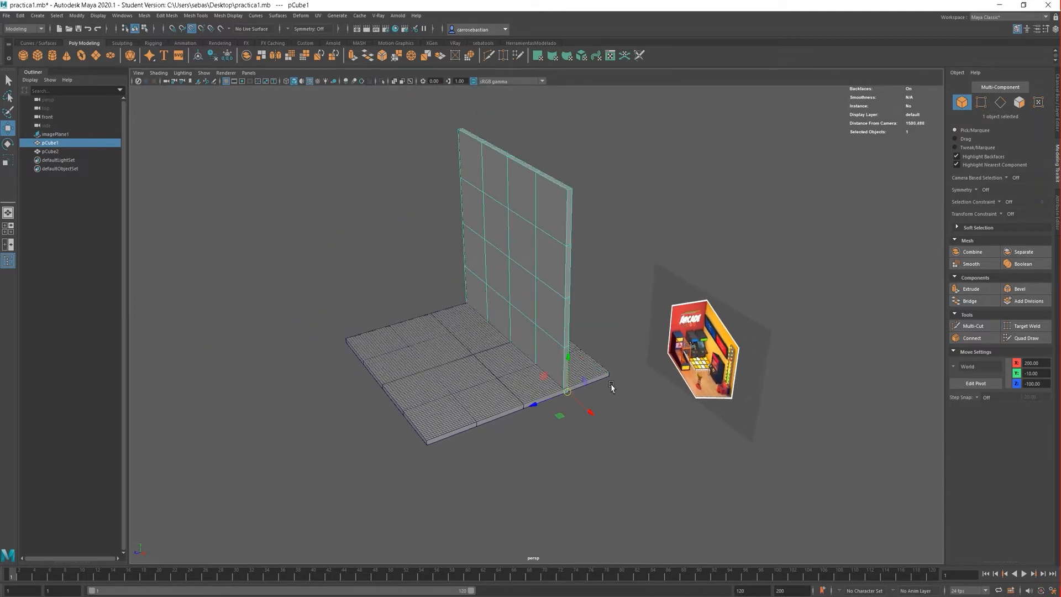
{"action": "scroll", "coordinate": [607, 384], "scroll_direction": "up", "scroll_amount": 8}
{"action": "middle_click_drag", "start_coordinate": [623, 510], "coordinate": [720, 454], "text": "alt"}
Turn snapping to points off and duplicate the pCube1 wall.
{"action": "left_click", "coordinate": [191, 30]}
{"action": "left_click", "coordinate": [253, 120]}
{"action": "scroll", "coordinate": [579, 325], "scroll_direction": "down", "scroll_amount": 6}
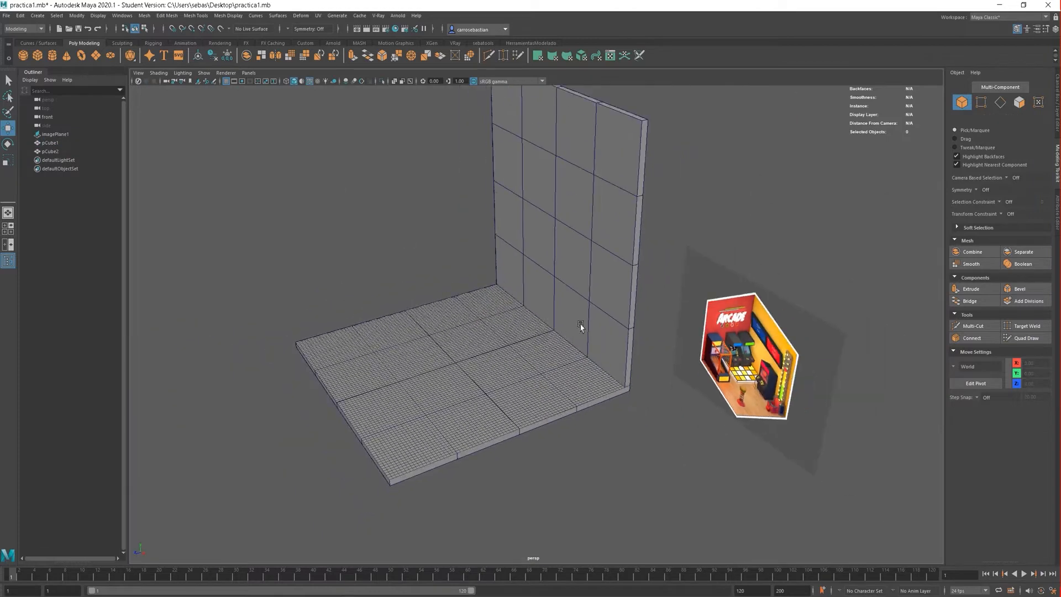
{"action": "left_click", "coordinate": [556, 287]}
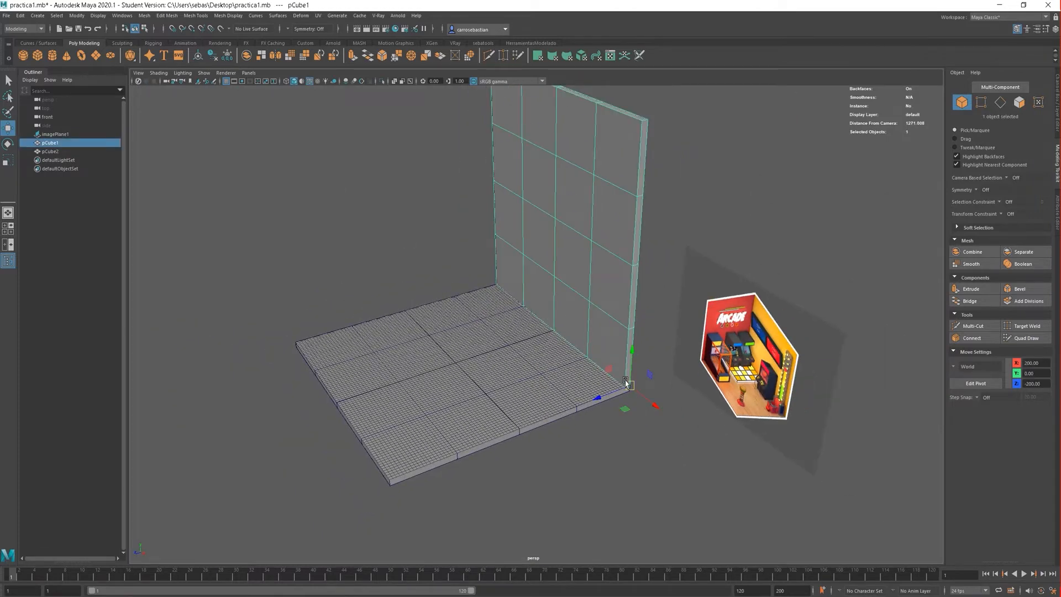
{"action": "key", "text": "ctrl+d"}
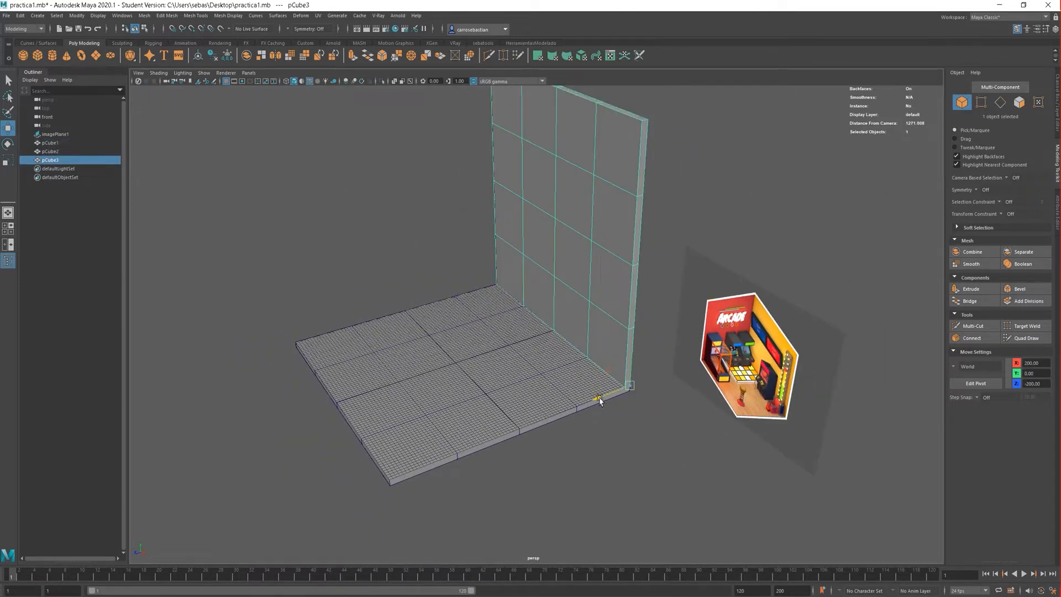
Move the duplicated wall along Z to about 28.1 and rotate it about the vertical axis until it is perpendicular to pCube1.
{"action": "middle_click_drag", "start_coordinate": [599, 398], "coordinate": [530, 449]}
{"action": "key", "text": "e"}
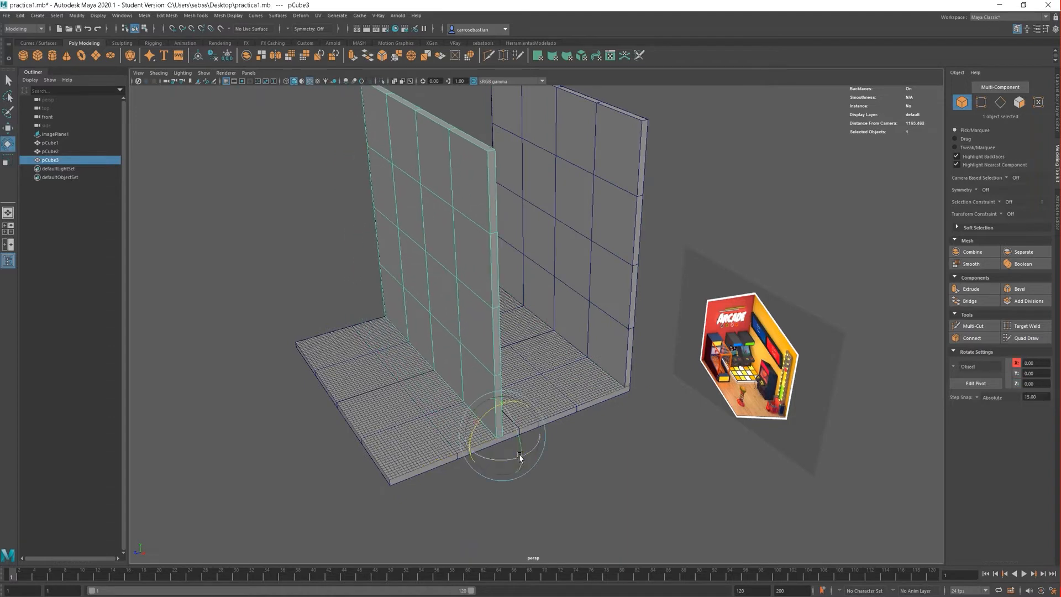
{"action": "left_click_drag", "start_coordinate": [515, 460], "coordinate": [462, 455]}
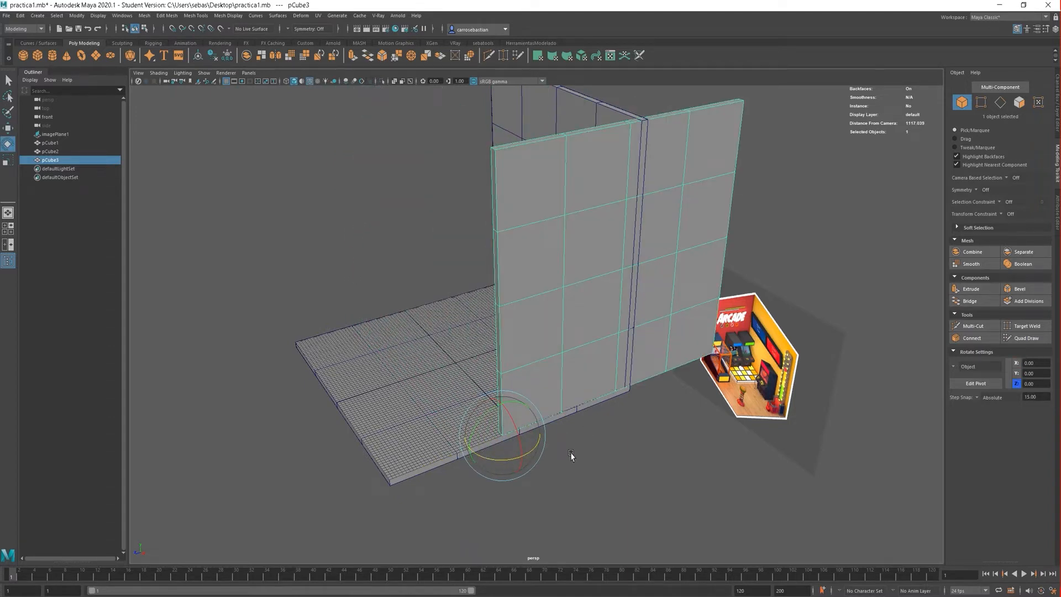
{"action": "left_click_drag", "start_coordinate": [571, 455], "coordinate": [565, 362], "text": "alt"}
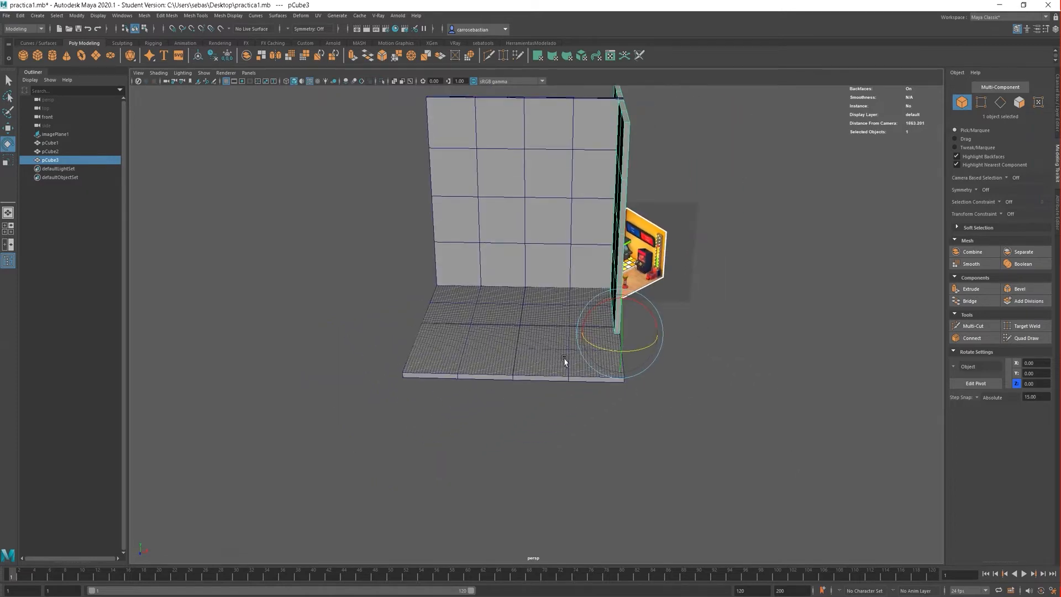
With snapping to points on, put pCube3's pivot on its lower outer corner and snap the wall to the floor corner at X -200, Z 200.
{"action": "scroll", "coordinate": [564, 361], "scroll_direction": "up", "scroll_amount": 7}
{"action": "key", "text": "w"}
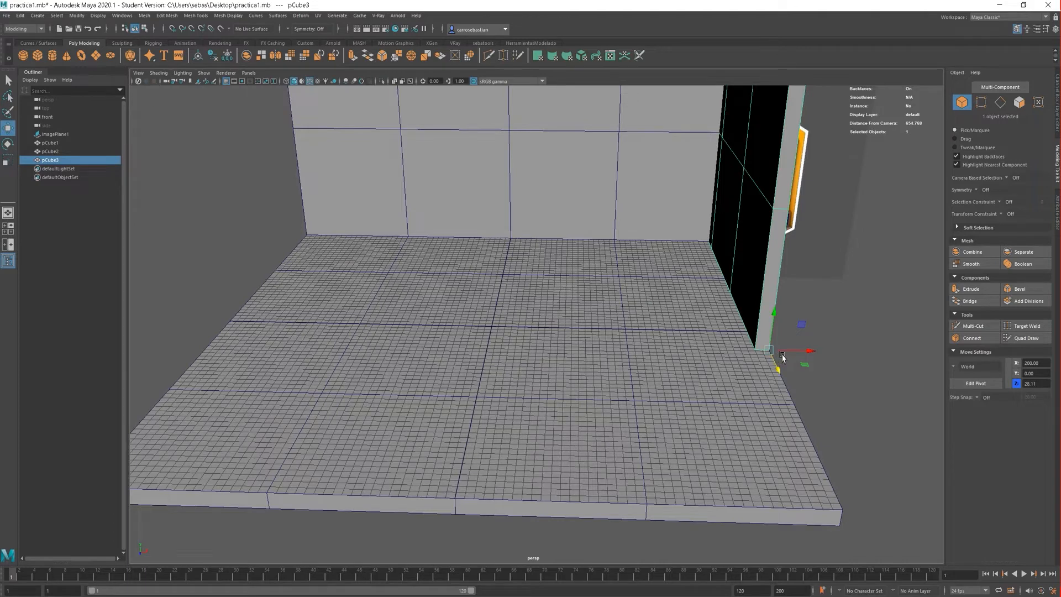
{"action": "key", "text": "d"}
{"action": "left_click_drag", "start_coordinate": [769, 350], "coordinate": [766, 333]}
{"action": "left_click", "coordinate": [192, 28]}
{"action": "key", "text": "d"}
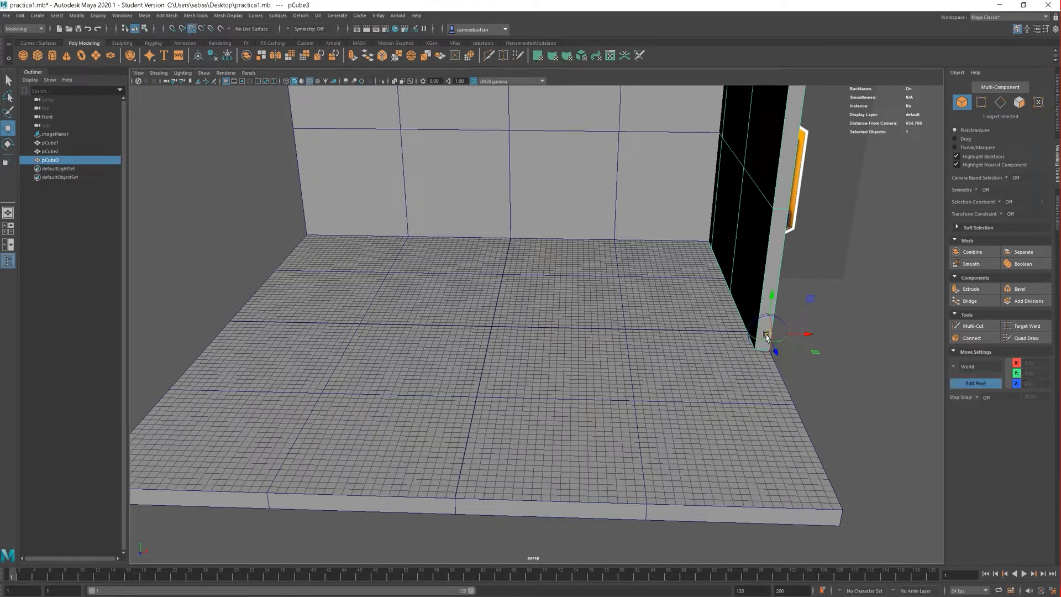
{"action": "left_click_drag", "start_coordinate": [767, 334], "coordinate": [231, 438]}
{"action": "key", "text": "d"}
Deselect pCube3 and examine how the two upright walls meet each other and the floor slab.
{"action": "scroll", "coordinate": [757, 354], "scroll_direction": "up", "scroll_amount": 2}
{"action": "scroll", "coordinate": [824, 362], "scroll_direction": "down", "scroll_amount": 3}
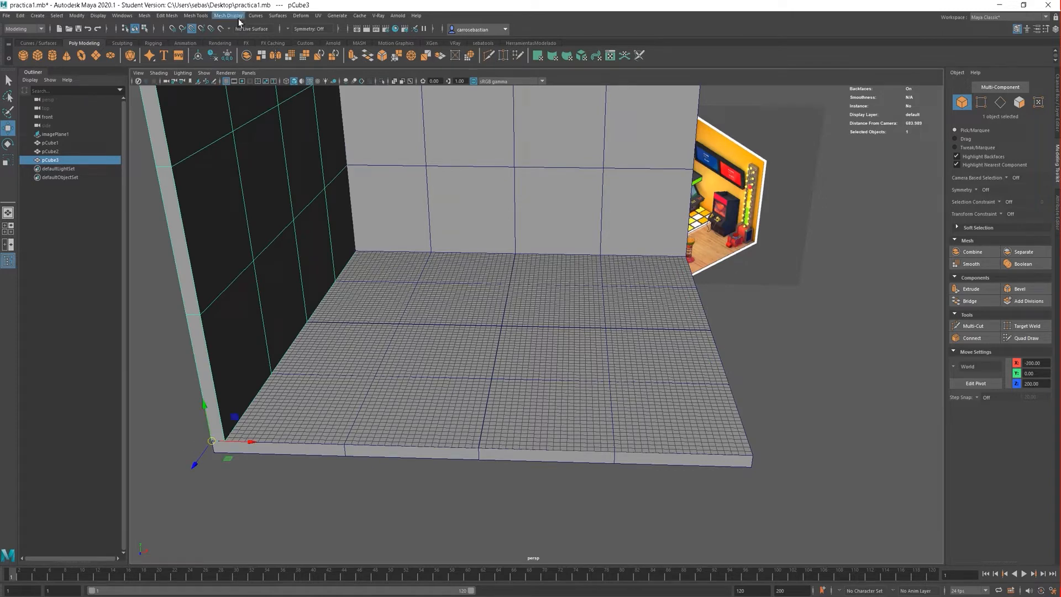
{"action": "scroll", "coordinate": [604, 304], "scroll_direction": "down", "scroll_amount": 5}
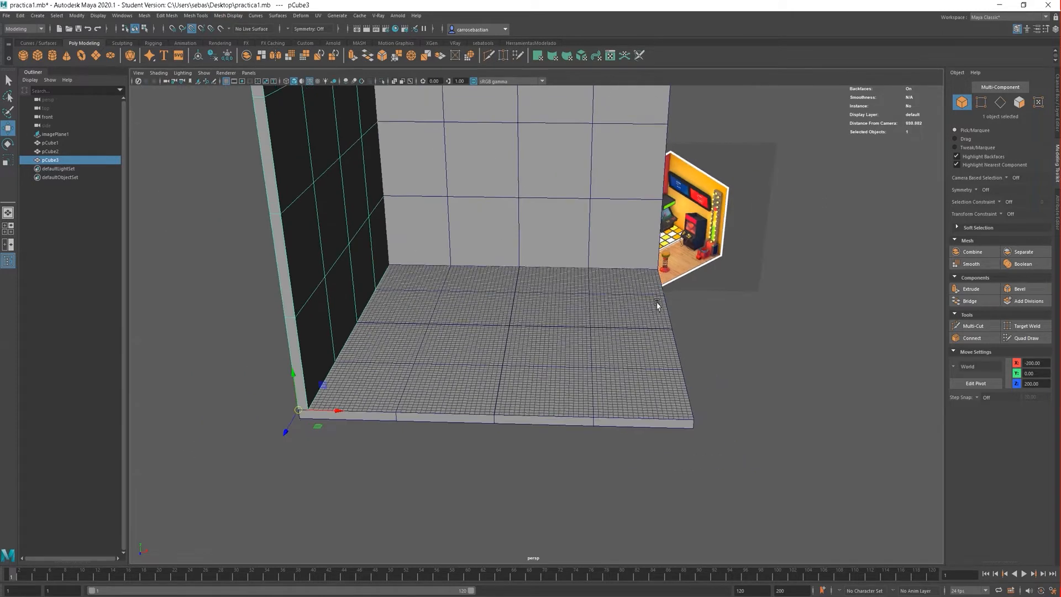
{"action": "left_click", "coordinate": [473, 465]}
{"action": "scroll", "coordinate": [442, 389], "scroll_direction": "up", "scroll_amount": 5}
{"action": "left_click_drag", "start_coordinate": [450, 372], "coordinate": [597, 351], "text": "alt"}
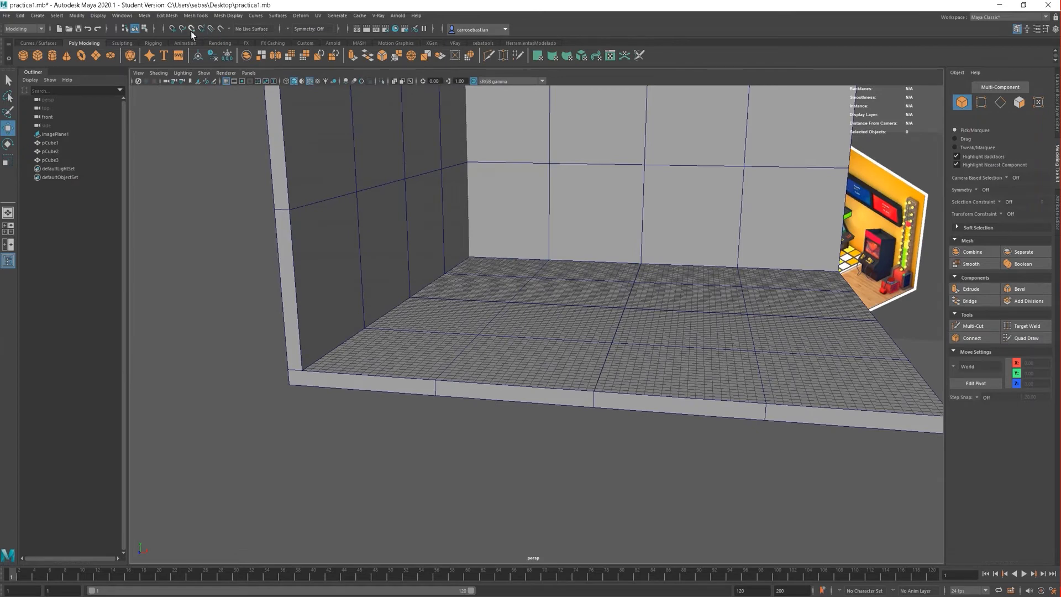
{"action": "scroll", "coordinate": [340, 332], "scroll_direction": "down", "scroll_amount": 3}
Select pCube3 and move it freely off the floor slab to about X -155.6 and Y 82.4.
{"action": "left_click", "coordinate": [438, 254]}
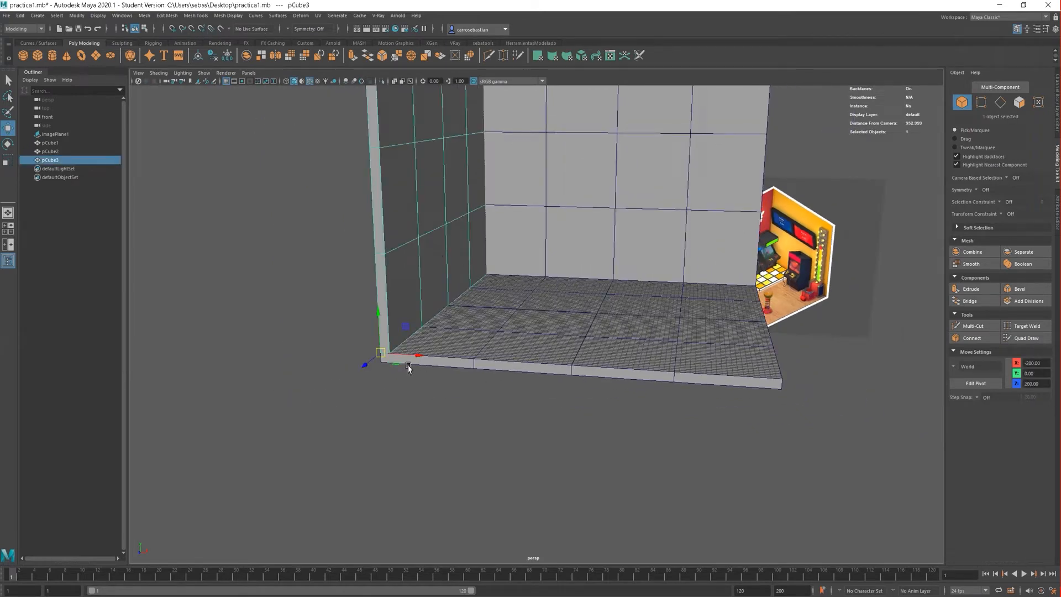
{"action": "scroll", "coordinate": [452, 366], "scroll_direction": "down", "scroll_amount": 3}
{"action": "scroll", "coordinate": [620, 329], "scroll_direction": "up", "scroll_amount": 3}
{"action": "middle_click_drag", "start_coordinate": [644, 326], "coordinate": [601, 368], "text": "alt"}
{"action": "middle_click_drag", "start_coordinate": [635, 321], "coordinate": [358, 318]}
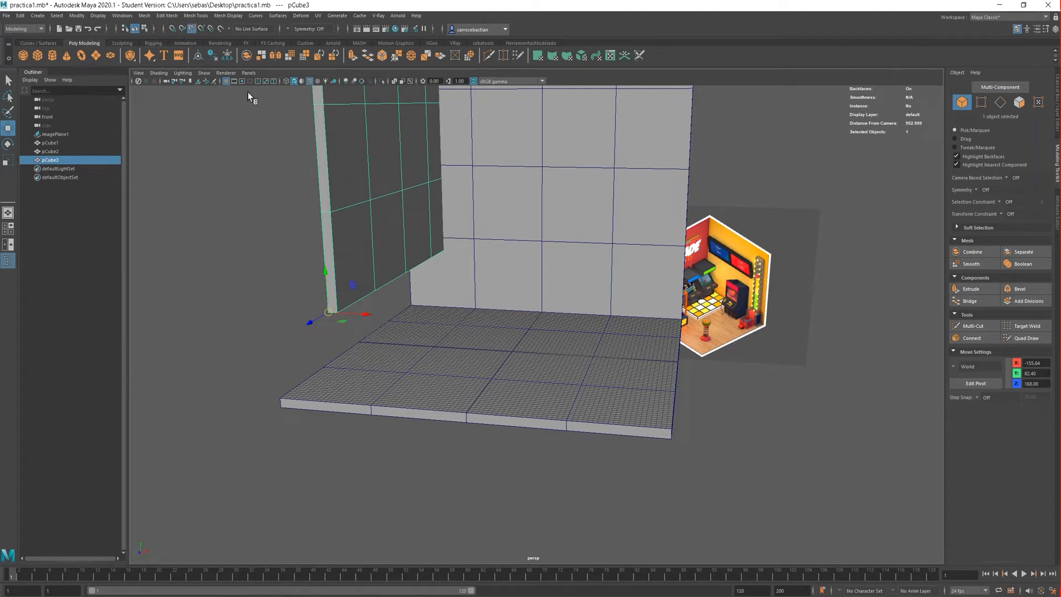
Snap the left wall's lower corner onto the floor's front-left corner at X -200, Y 0, Z 200.
{"action": "middle_click_drag", "start_coordinate": [329, 314], "coordinate": [281, 399]}
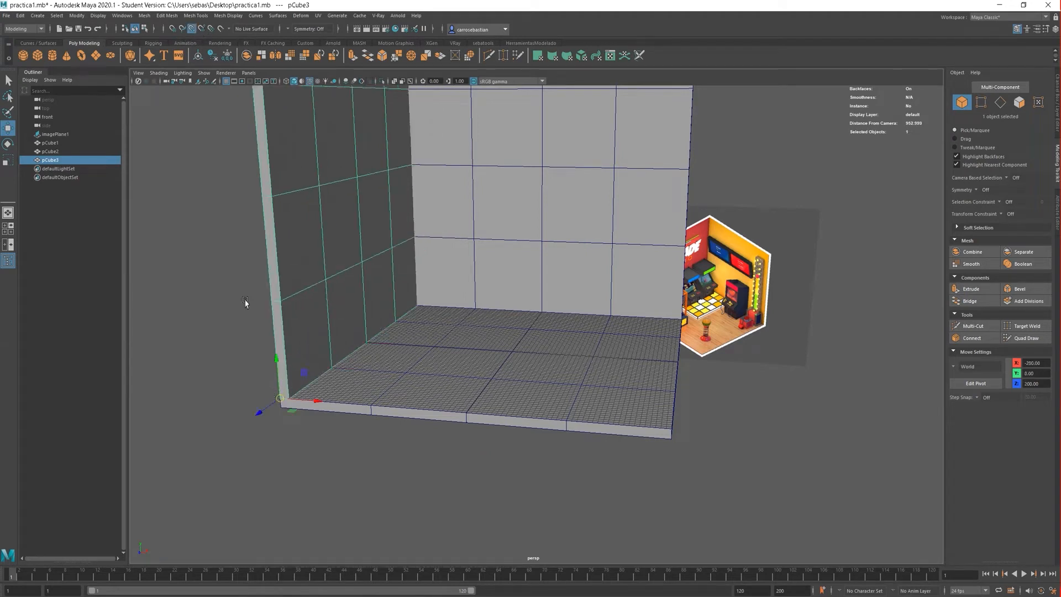
{"action": "left_click", "coordinate": [193, 137]}
{"action": "scroll", "coordinate": [607, 363], "scroll_direction": "down", "scroll_amount": 5}
{"action": "middle_click_drag", "start_coordinate": [665, 367], "coordinate": [679, 418], "text": "alt"}
{"action": "left_click_drag", "start_coordinate": [716, 436], "coordinate": [695, 462], "text": "alt"}
{"action": "scroll", "coordinate": [578, 372], "scroll_direction": "up", "scroll_amount": 4}
{"action": "scroll", "coordinate": [555, 343], "scroll_direction": "down", "scroll_amount": 3}
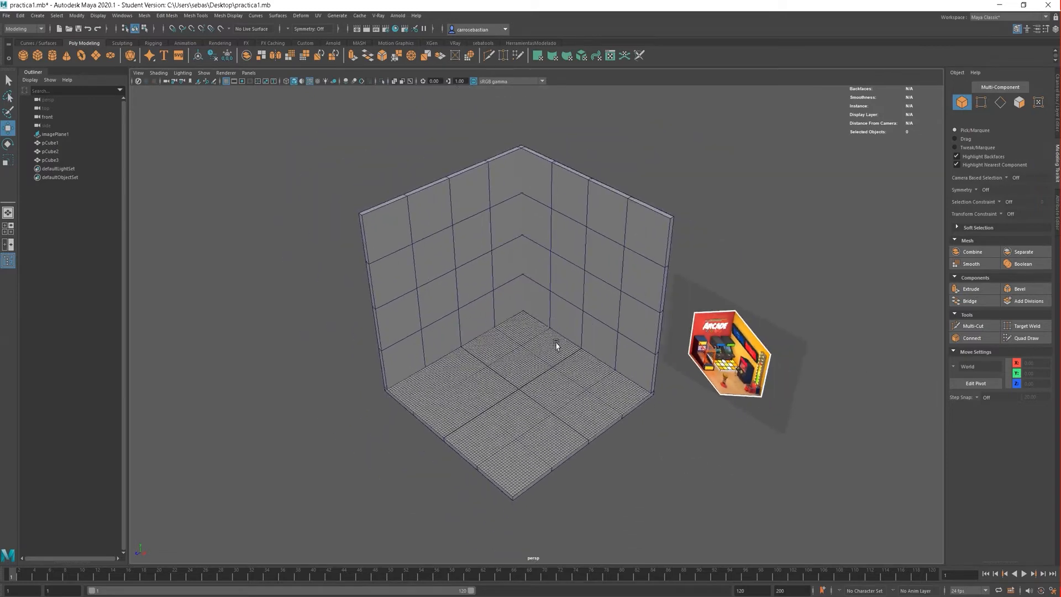
{"action": "middle_click_drag", "start_coordinate": [597, 362], "coordinate": [535, 350], "text": "alt"}
{"action": "left_click", "coordinate": [540, 284]}
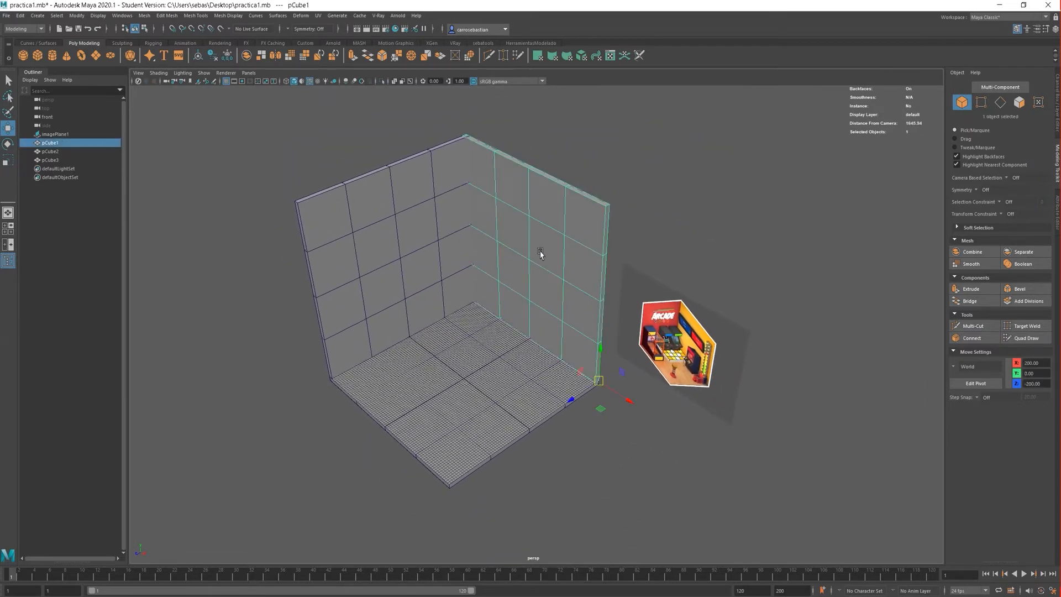
{"action": "left_click", "coordinate": [407, 268], "text": "shift"}
{"action": "left_click", "coordinate": [515, 366]}
{"action": "left_click", "coordinate": [536, 460]}
{"action": "left_click", "coordinate": [515, 311]}
{"action": "left_click", "coordinate": [560, 433]}
{"action": "left_click_drag", "start_coordinate": [547, 492], "coordinate": [388, 258]}
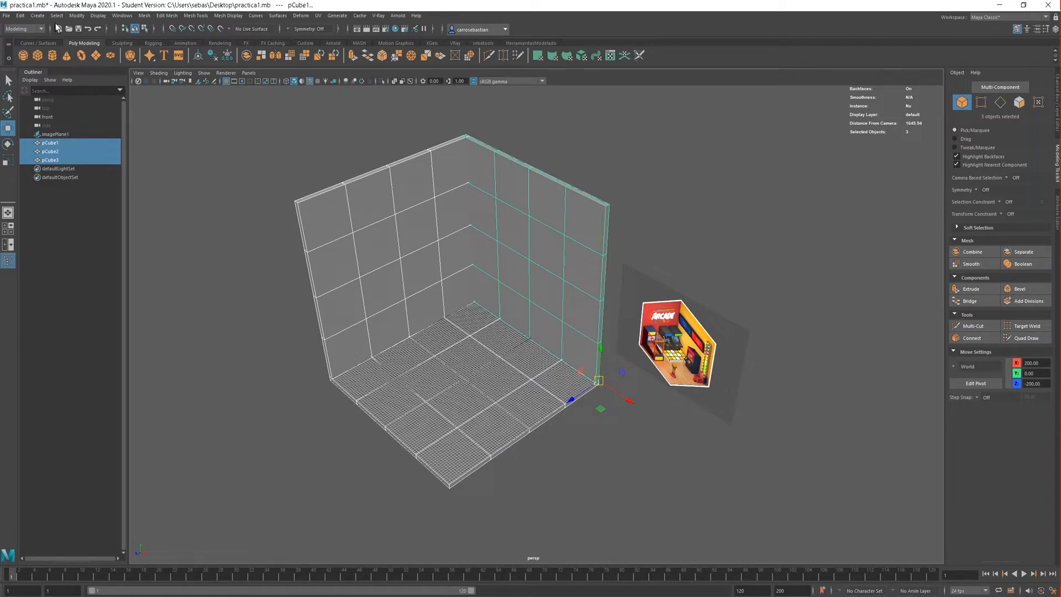
{"action": "left_click", "coordinate": [19, 16]}
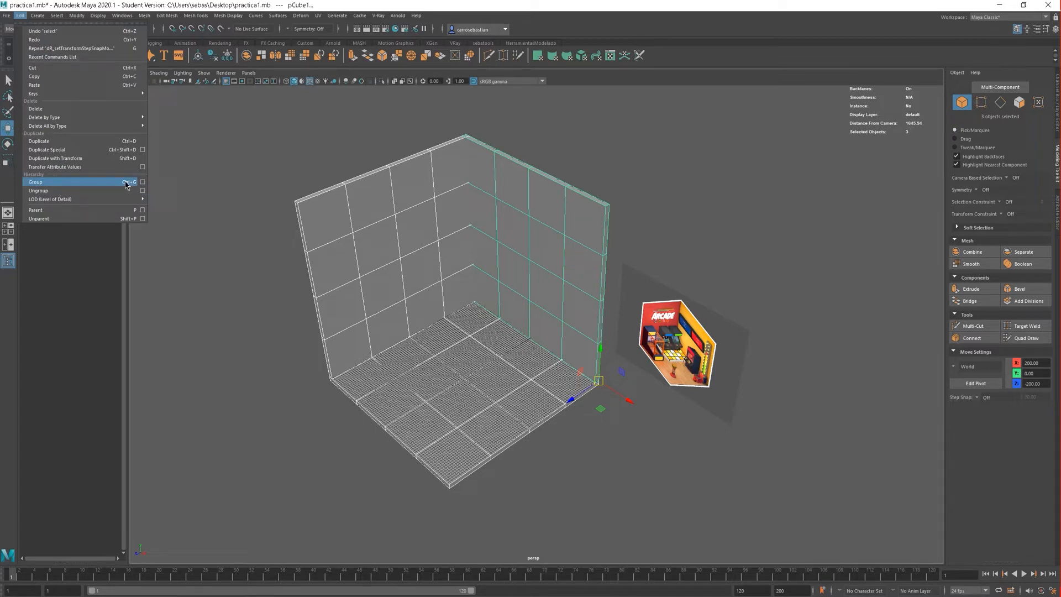
{"action": "left_click", "coordinate": [849, 171]}
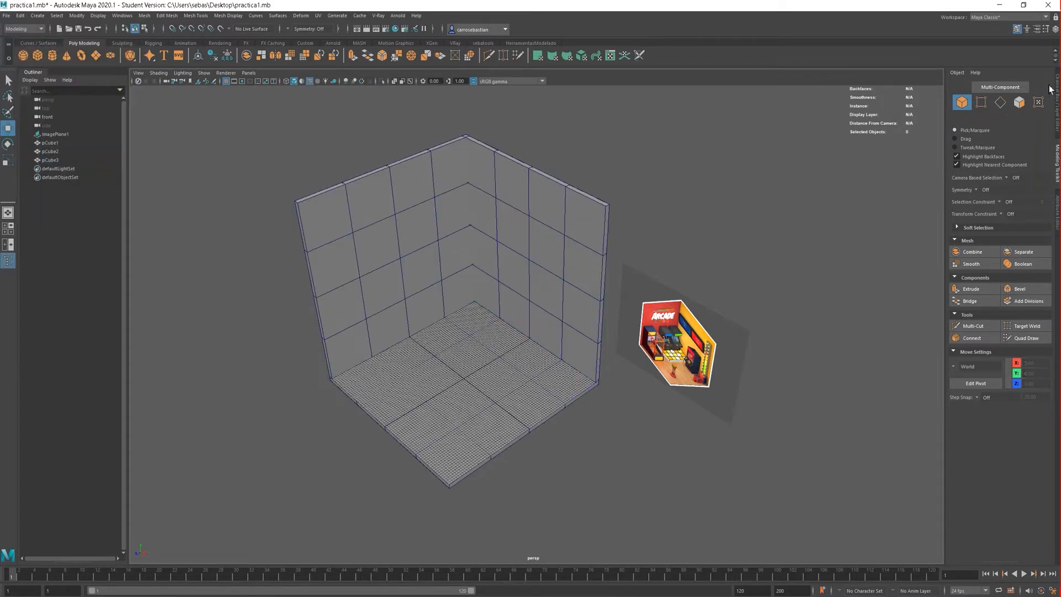
Show the channel and layer editors, and rename the floor cube as base.
{"action": "left_click", "coordinate": [1055, 30]}
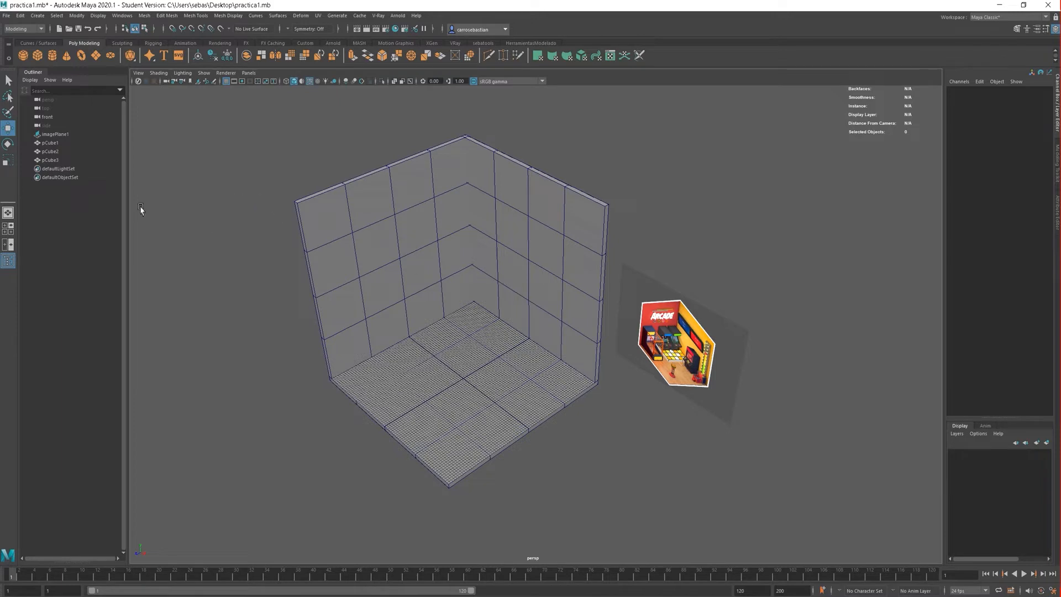
{"action": "mouse_move", "coordinate": [547, 460]}
{"action": "left_mouse_down"}
{"action": "mouse_move", "coordinate": [504, 401]}
{"action": "mouse_move", "coordinate": [556, 461]}
{"action": "left_mouse_up"}
{"action": "left_click", "coordinate": [450, 414]}
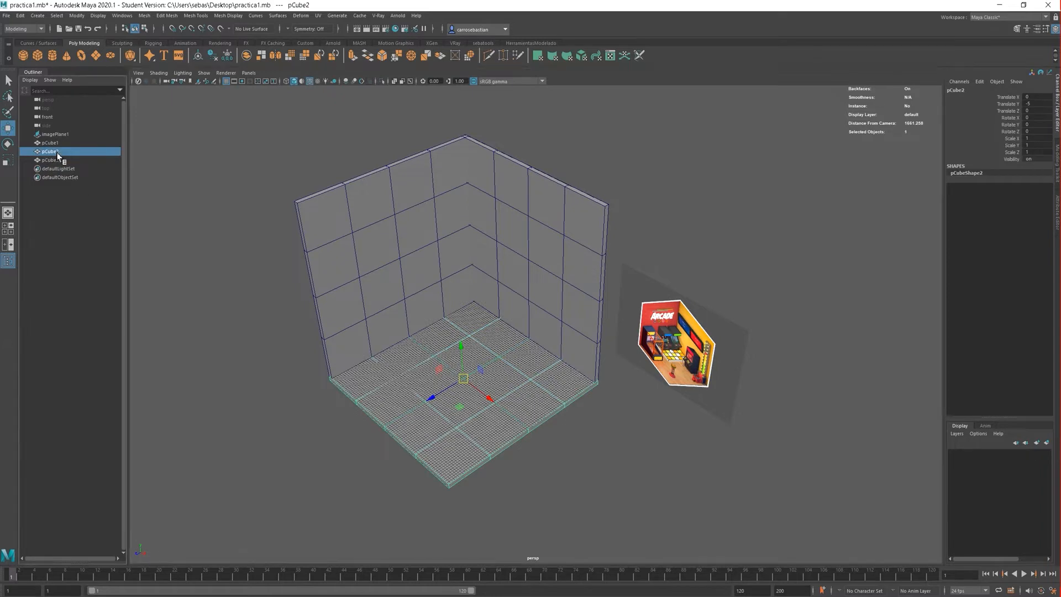
{"action": "left_click", "coordinate": [186, 179]}
{"action": "left_click", "coordinate": [57, 152]}
{"action": "double_click", "coordinate": [53, 153]}
{"action": "left_click", "coordinate": [58, 152]}
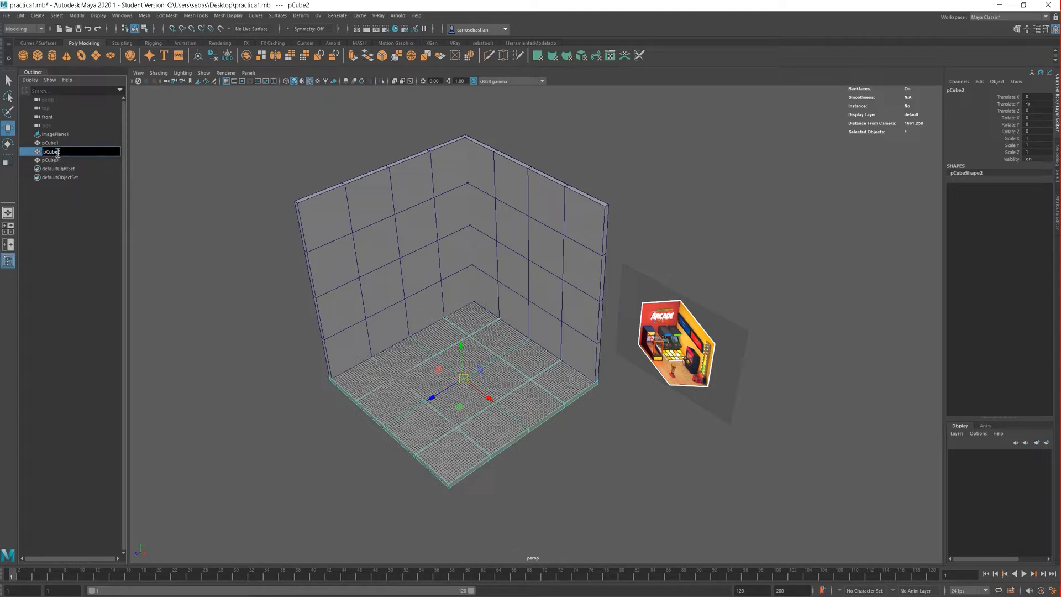
{"action": "left_click_drag", "start_coordinate": [68, 152], "coordinate": [43, 153]}
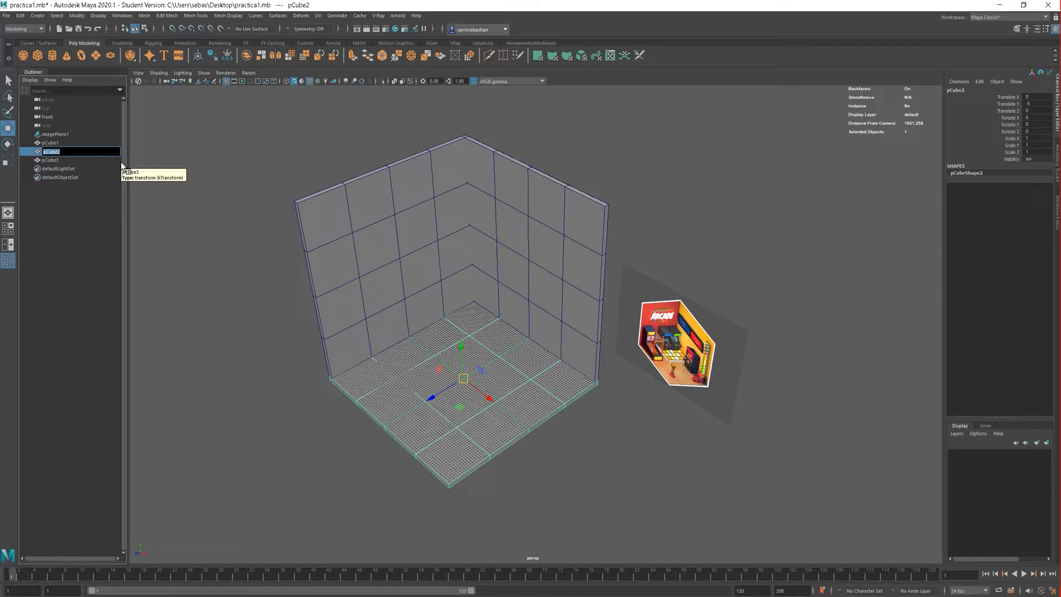
{"action": "type", "text": "base"}
{"action": "key", "text": "Return"}
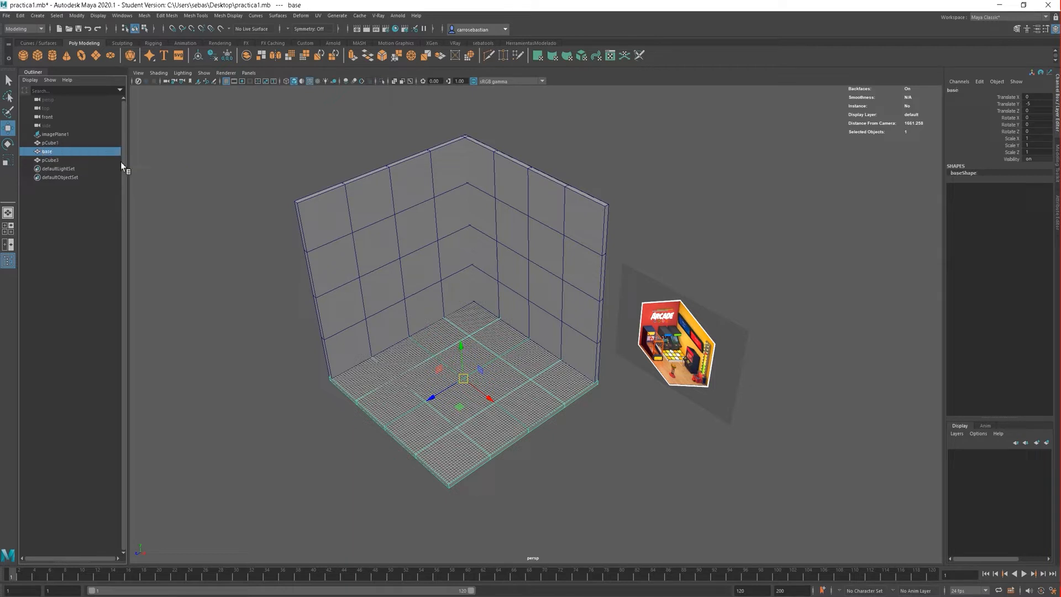
Rename the right wall cube as muroDer and the left wall cube as muroIzq.
{"action": "left_click", "coordinate": [49, 144]}
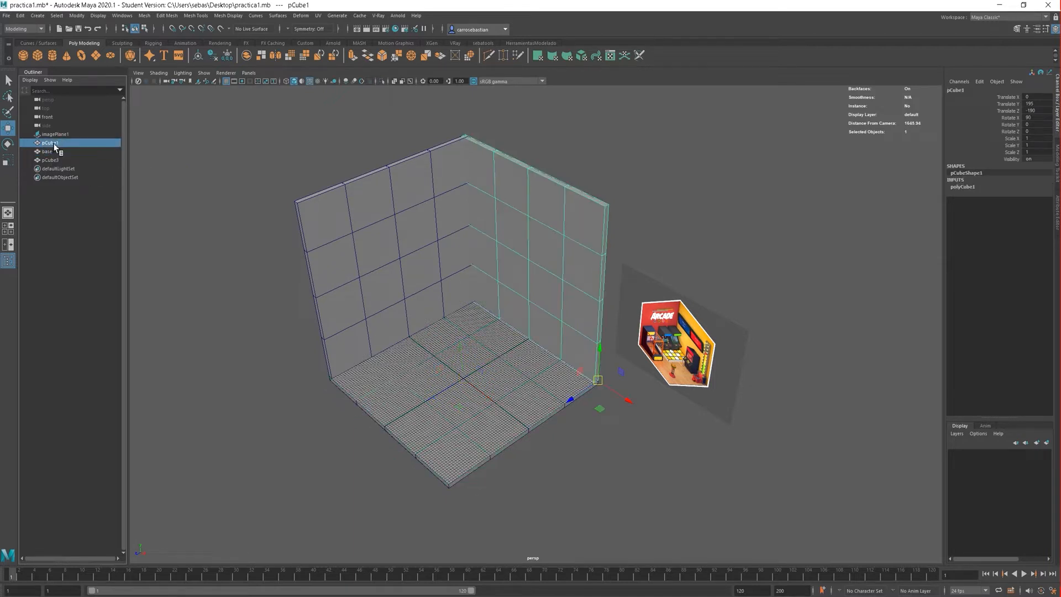
{"action": "double_click", "coordinate": [50, 143]}
{"action": "left_click", "coordinate": [58, 160]}
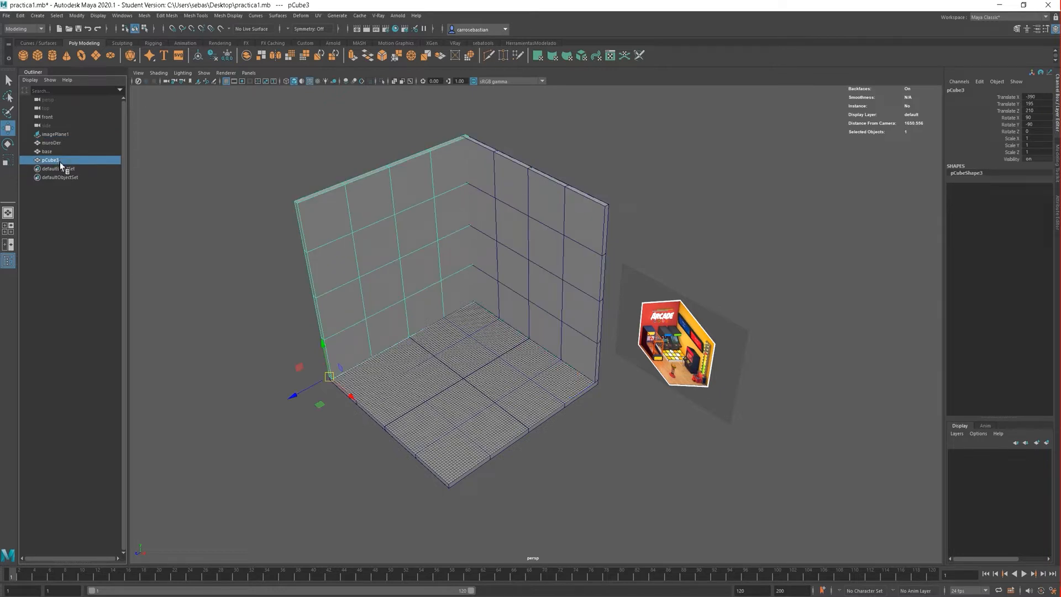
{"action": "double_click", "coordinate": [60, 162]}
{"action": "key", "text": "Return"}
Select the floor and each wall in turn to check which name belongs to which piece.
{"action": "left_click", "coordinate": [210, 137]}
{"action": "left_click", "coordinate": [469, 374]}
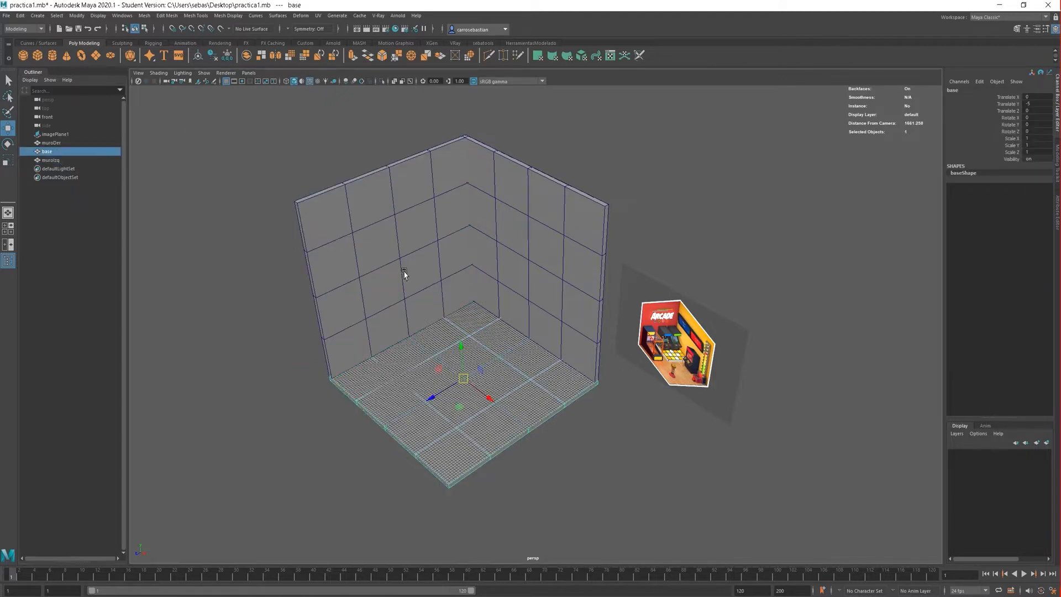
{"action": "left_click", "coordinate": [55, 143]}
{"action": "left_click", "coordinate": [54, 151]}
{"action": "left_click", "coordinate": [53, 160]}
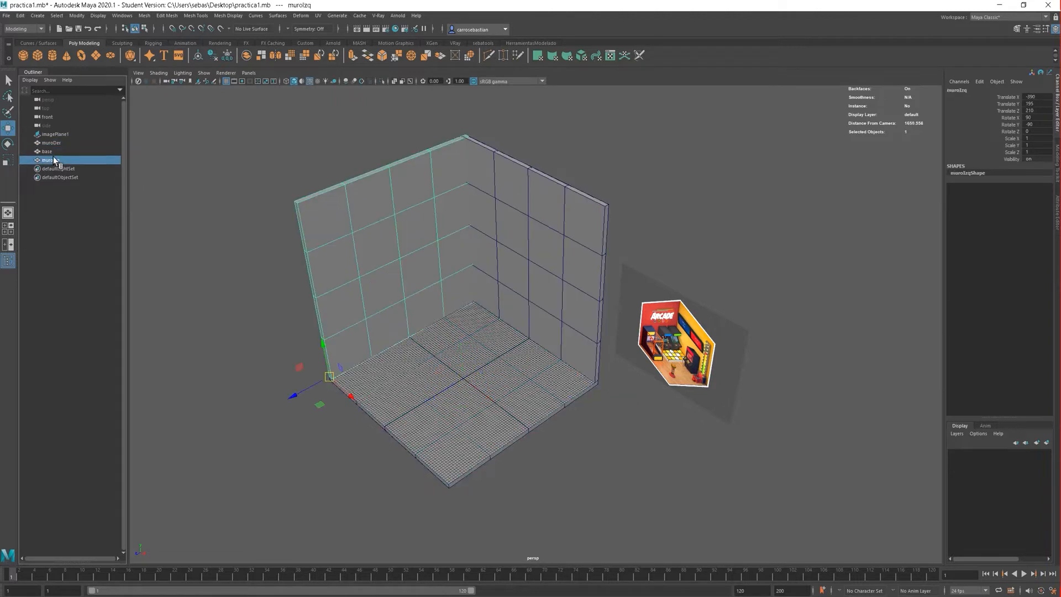
{"action": "left_click", "coordinate": [53, 152]}
{"action": "double_click", "coordinate": [52, 152]}
{"action": "left_click", "coordinate": [55, 145]}
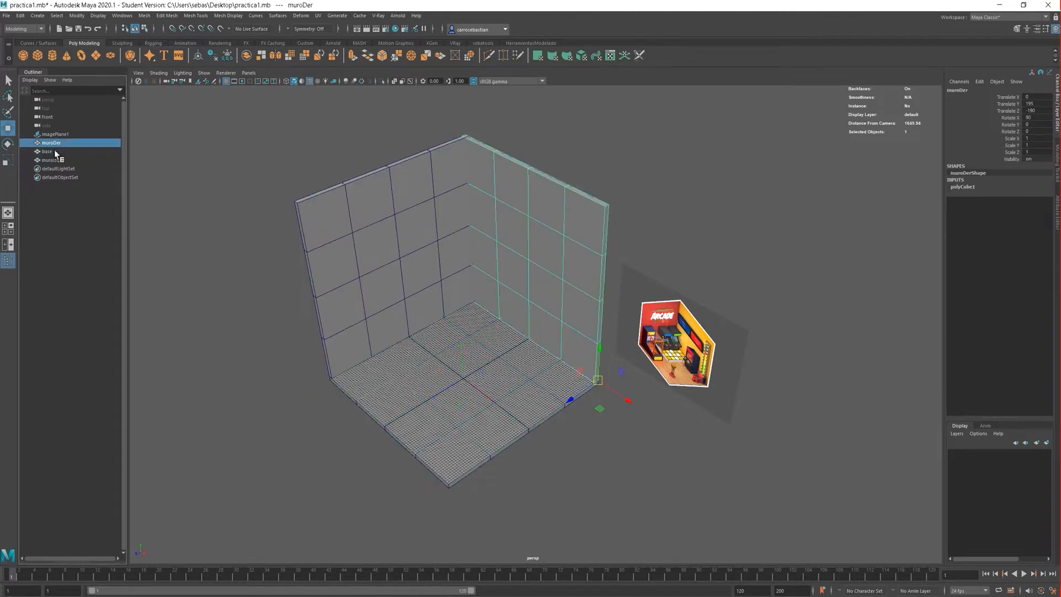
{"action": "left_click", "coordinate": [429, 272]}
{"action": "left_click", "coordinate": [249, 263]}
{"action": "left_click", "coordinate": [484, 374]}
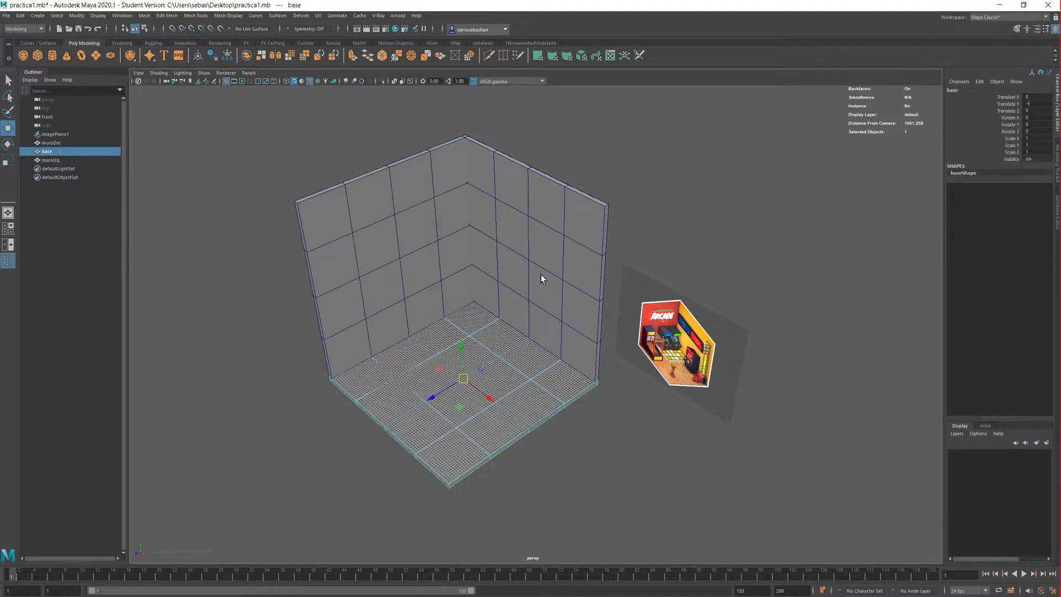
{"action": "left_click", "coordinate": [542, 273]}
{"action": "left_click", "coordinate": [574, 495]}
{"action": "mouse_move", "coordinate": [569, 488]}
{"action": "left_mouse_down"}
{"action": "mouse_move", "coordinate": [305, 173]}
{"action": "mouse_move", "coordinate": [489, 375]}
{"action": "mouse_move", "coordinate": [559, 484]}
{"action": "left_mouse_up"}
{"action": "left_click", "coordinate": [300, 168]}
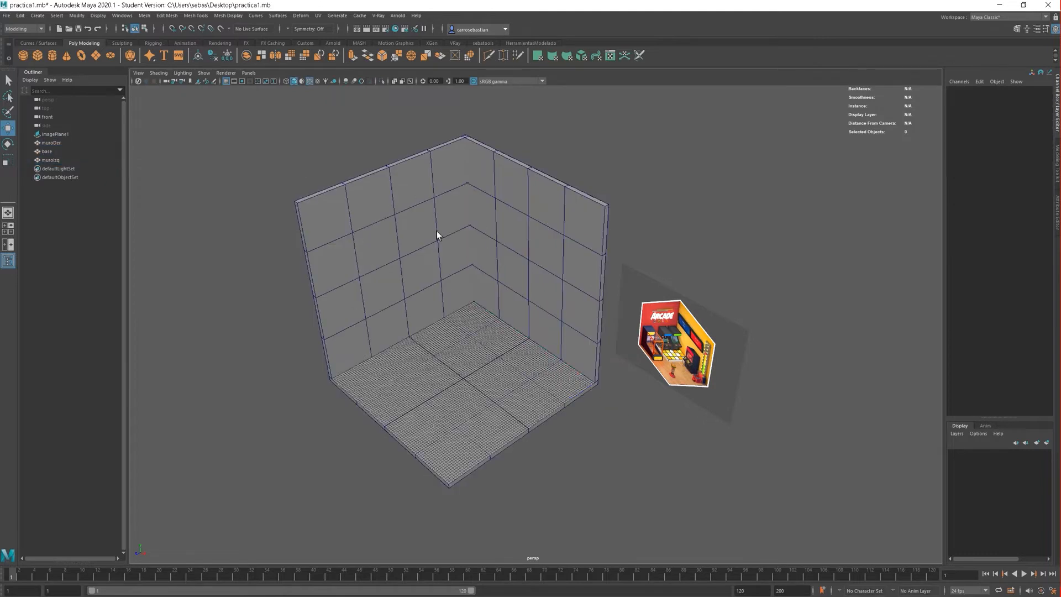
Group the two walls and the floor together.
{"action": "left_click", "coordinate": [437, 230]}
{"action": "left_click", "coordinate": [532, 227], "text": "shift"}
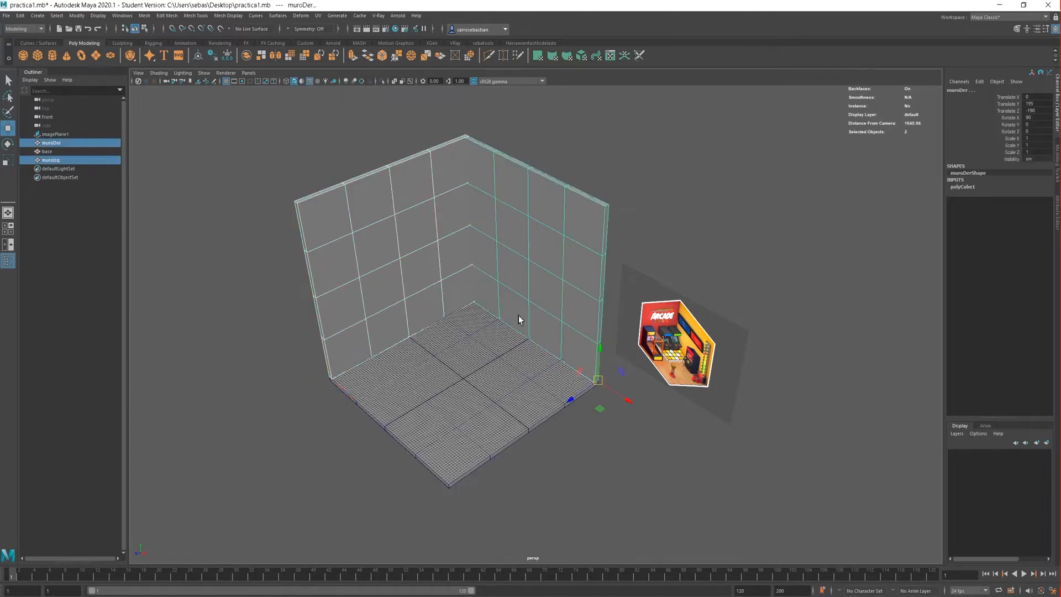
{"action": "left_click", "coordinate": [486, 330], "text": "shift"}
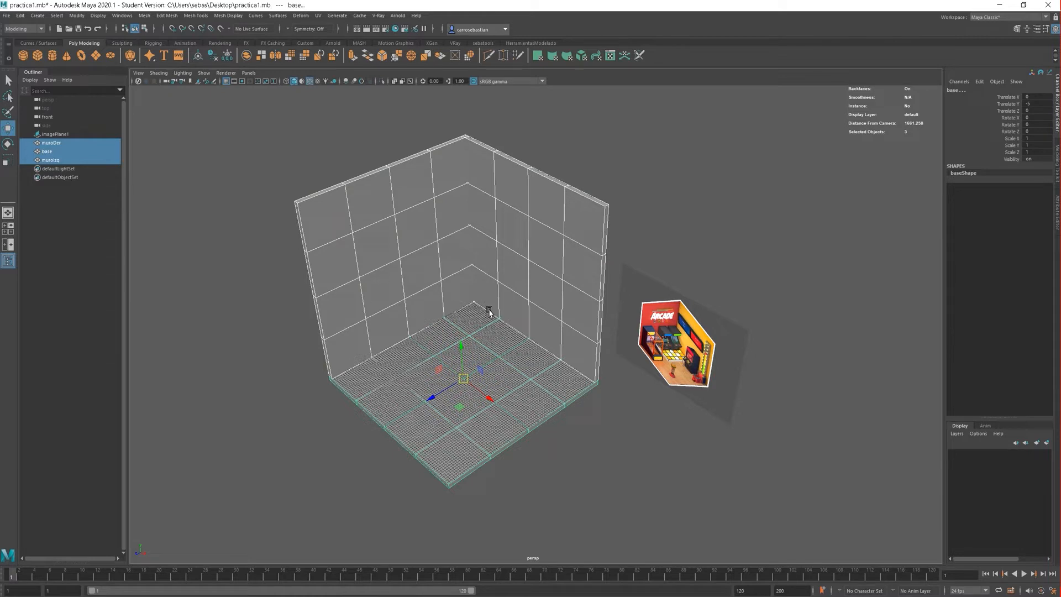
{"action": "left_click", "coordinate": [20, 15]}
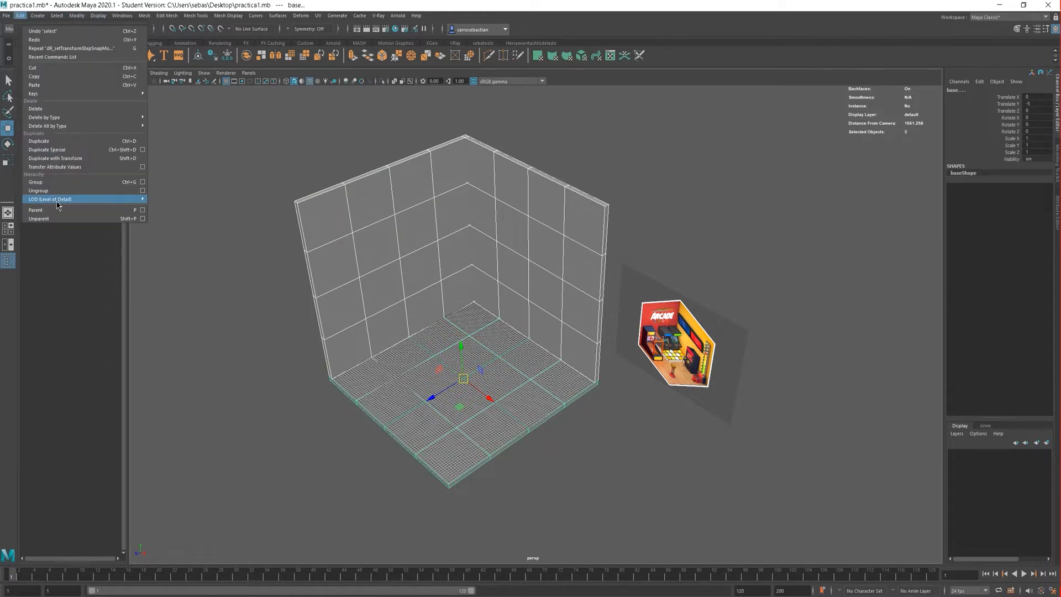
{"action": "left_click", "coordinate": [66, 5]}
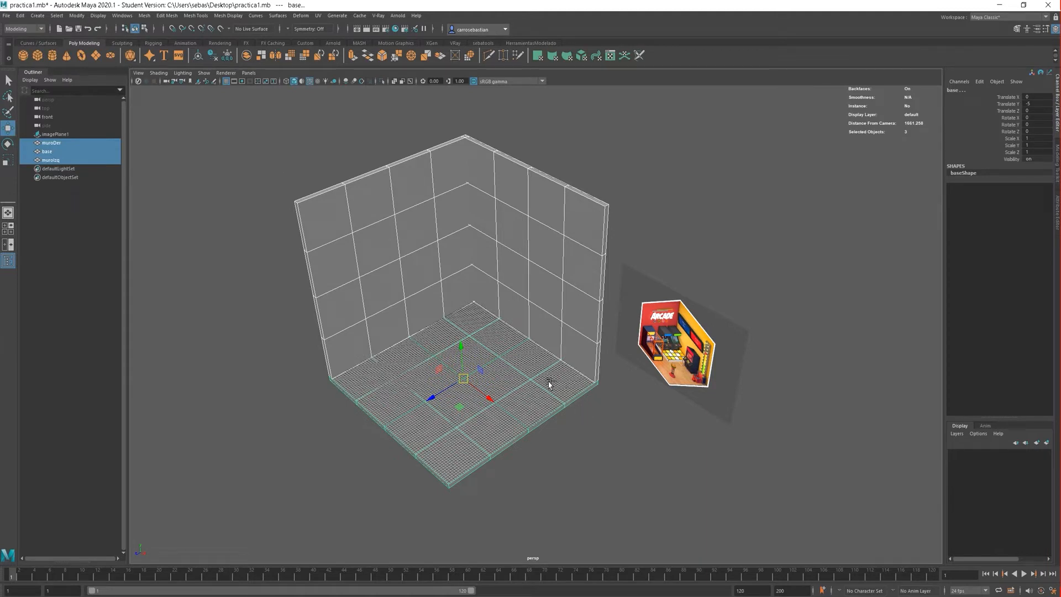
{"action": "key", "text": "ctrl+g"}
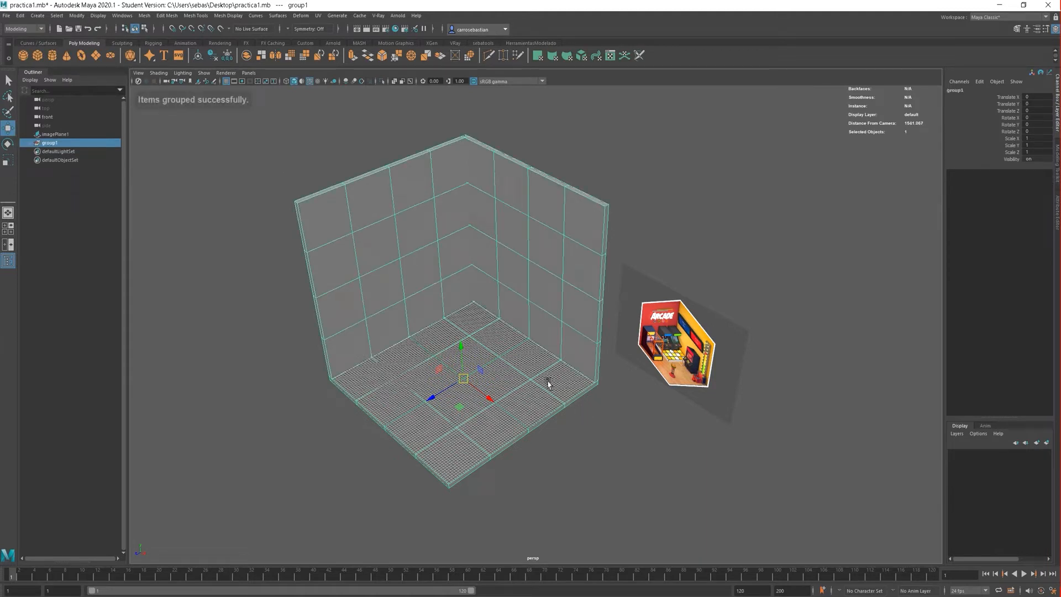
Expand the new group to review its members, rename it as basePractica and collapse it.
{"action": "left_click", "coordinate": [32, 144]}
{"action": "left_click", "coordinate": [26, 231]}
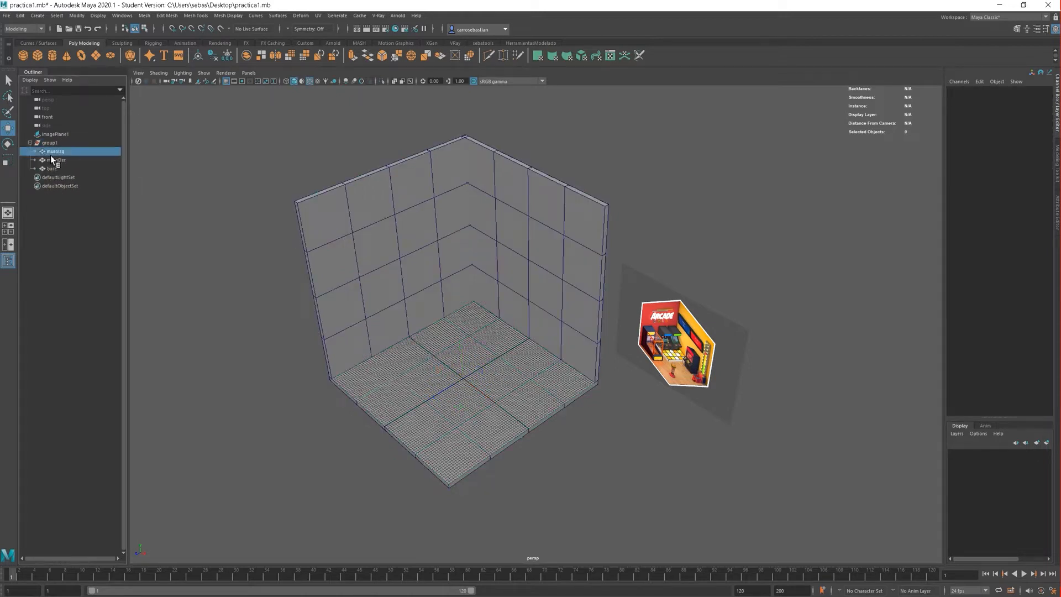
{"action": "left_click", "coordinate": [53, 160]}
{"action": "left_click", "coordinate": [53, 169]}
{"action": "left_click", "coordinate": [55, 160]}
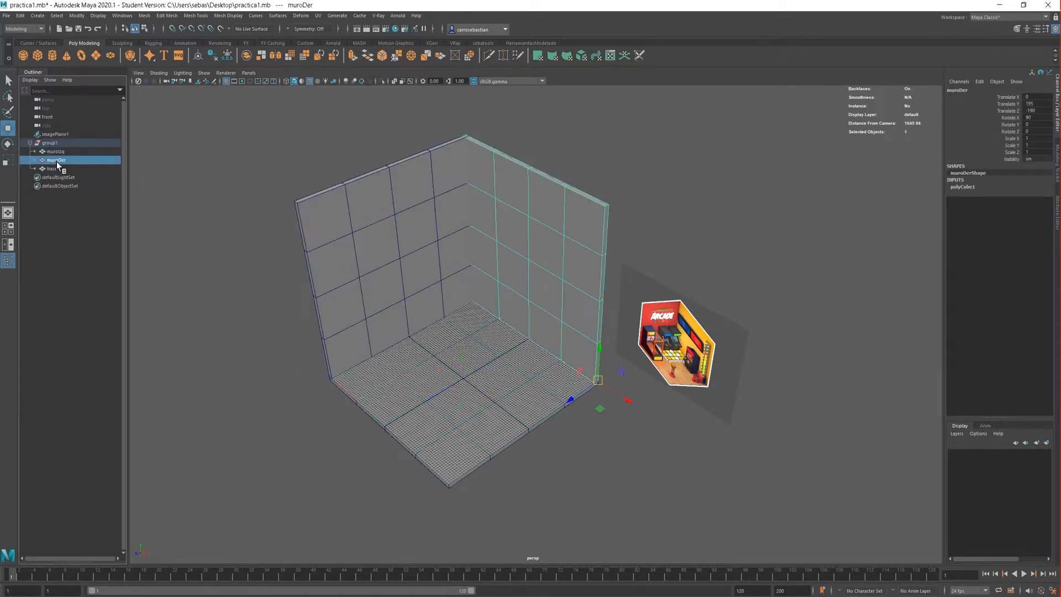
{"action": "left_click", "coordinate": [54, 168]}
{"action": "left_click", "coordinate": [50, 144]}
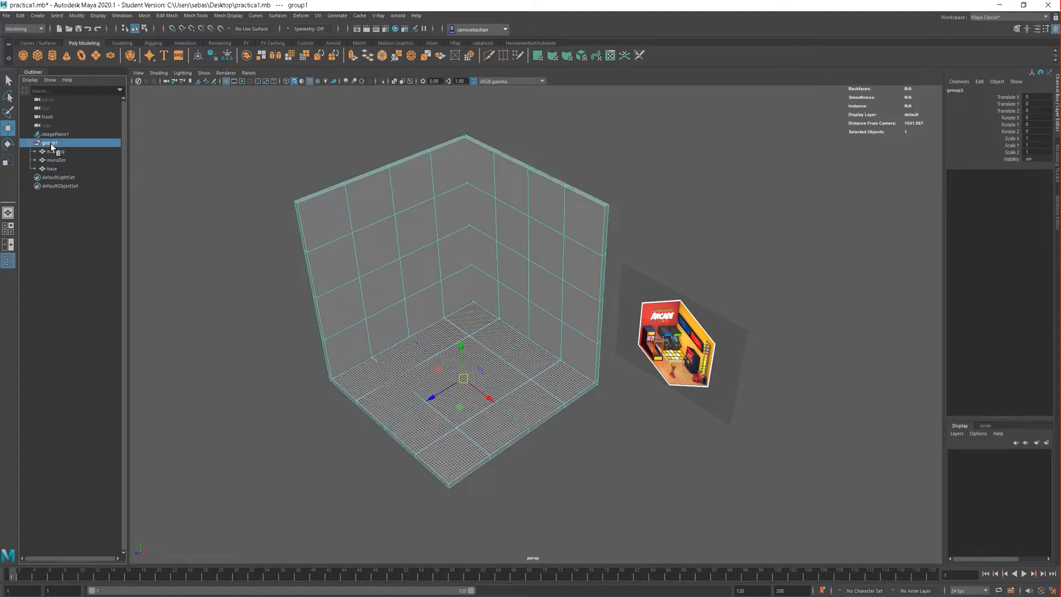
{"action": "double_click", "coordinate": [53, 144]}
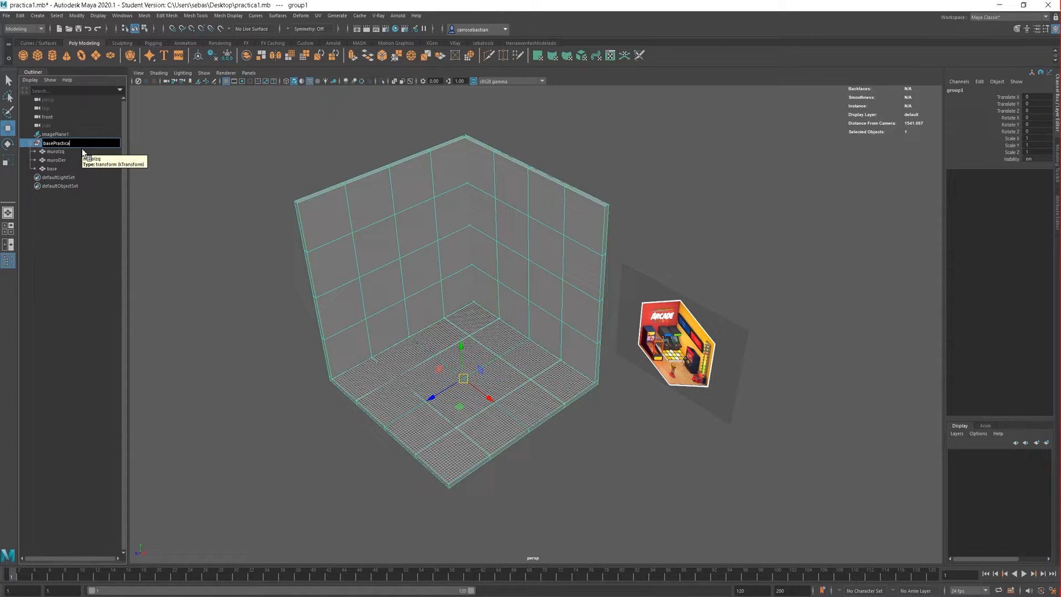
{"action": "key", "text": "Return"}
{"action": "left_click", "coordinate": [31, 142]}
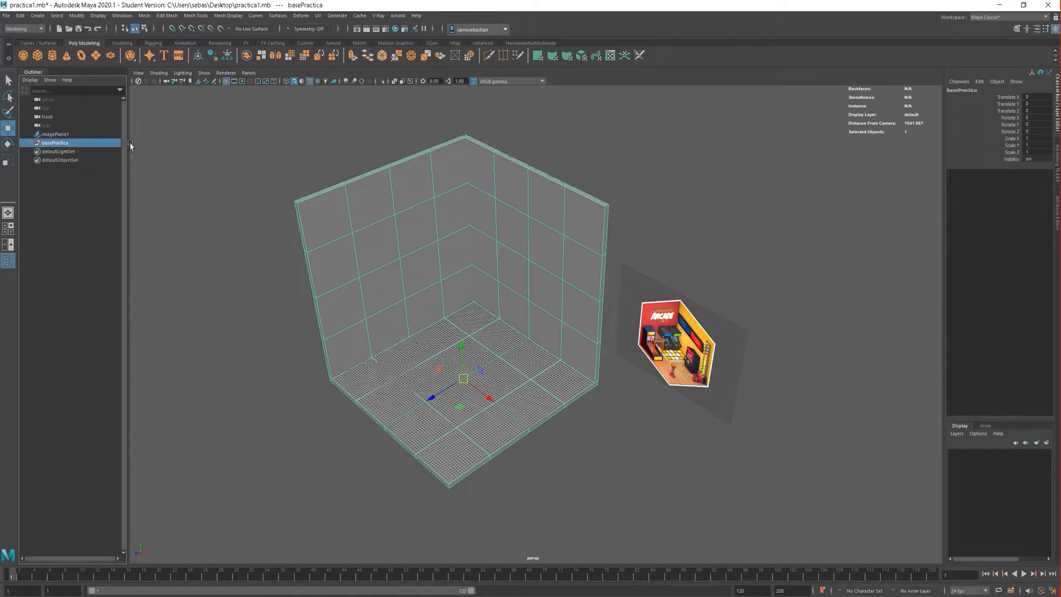
Select the walls and floor individually in the viewport to check how the grouped pieces respond to selection.
{"action": "left_click", "coordinate": [131, 145]}
{"action": "left_click", "coordinate": [426, 250]}
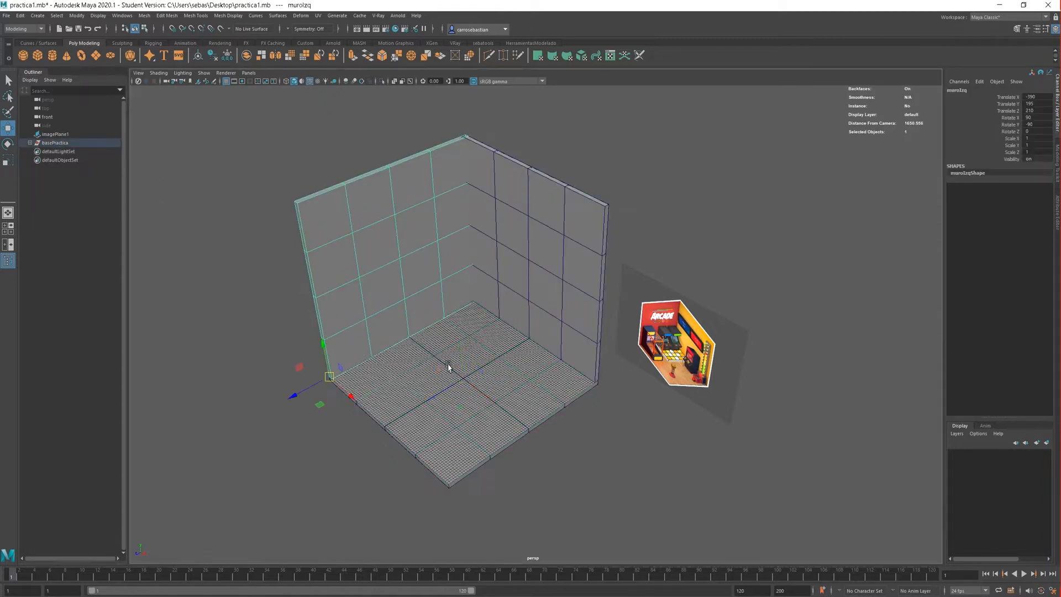
{"action": "left_click", "coordinate": [500, 268]}
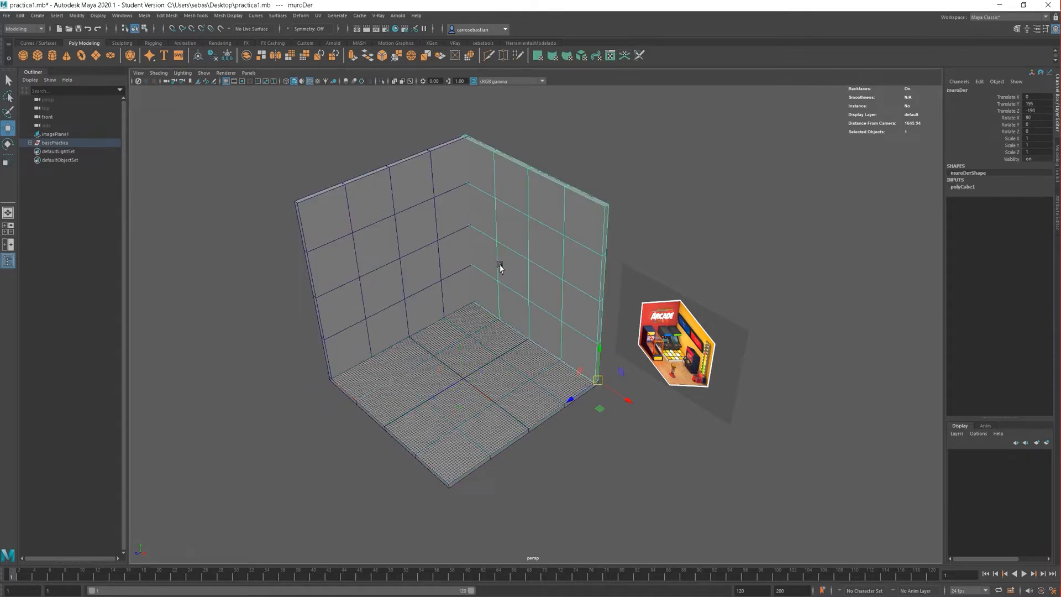
{"action": "left_click", "coordinate": [497, 348]}
{"action": "left_click", "coordinate": [515, 298]}
{"action": "left_click", "coordinate": [449, 276]}
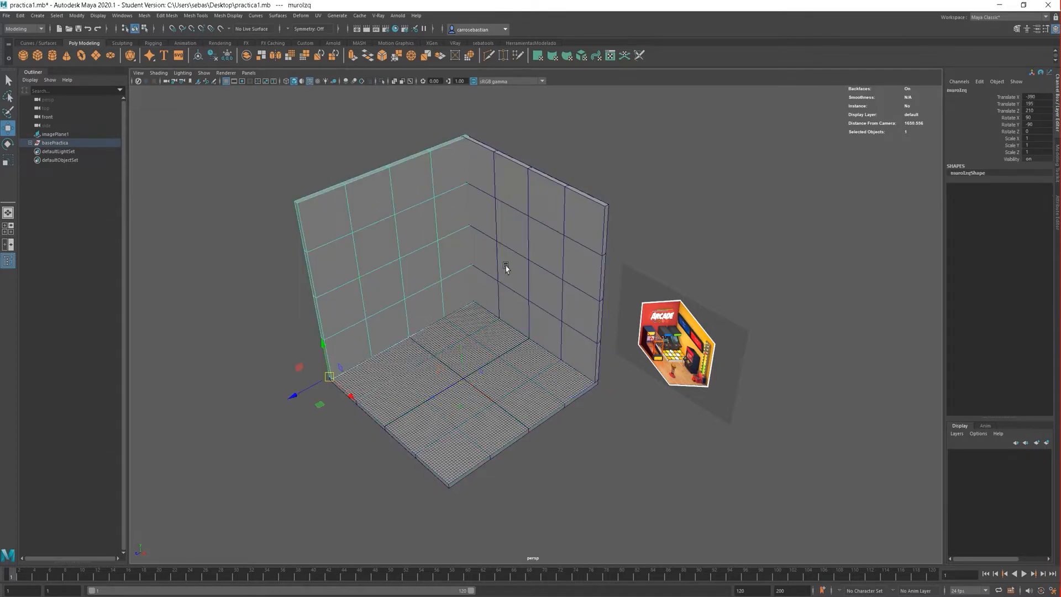
{"action": "left_click", "coordinate": [435, 299]}
{"action": "left_click", "coordinate": [492, 286]}
{"action": "left_click", "coordinate": [483, 319]}
{"action": "left_click", "coordinate": [427, 289]}
{"action": "left_click", "coordinate": [499, 278]}
{"action": "left_click", "coordinate": [459, 303]}
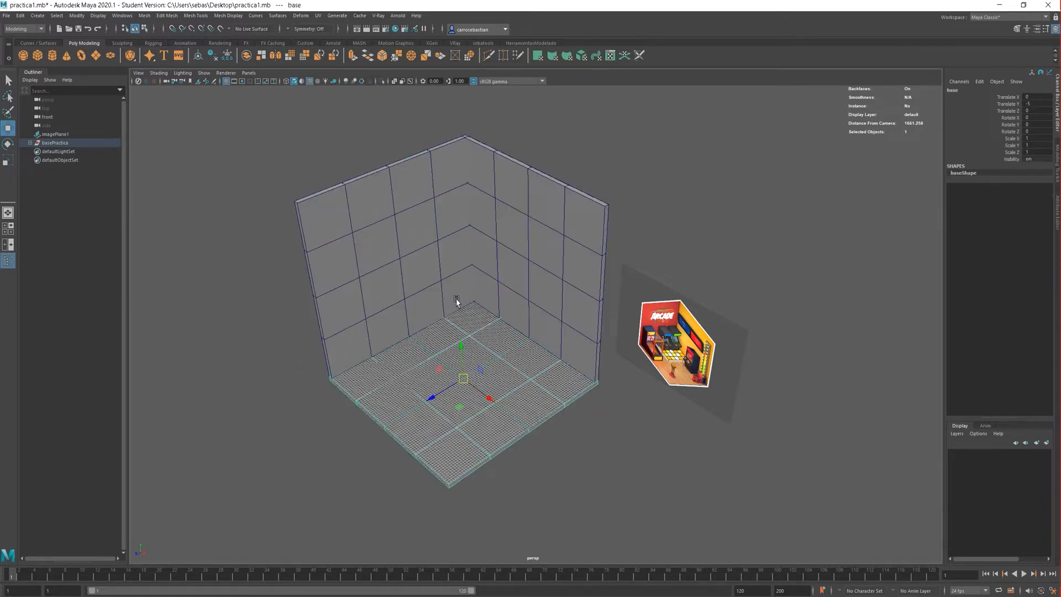
{"action": "left_click", "coordinate": [461, 302]}
{"action": "left_click", "coordinate": [503, 293]}
{"action": "left_click", "coordinate": [476, 324]}
{"action": "left_click", "coordinate": [535, 281]}
{"action": "left_click", "coordinate": [478, 325]}
{"action": "left_click", "coordinate": [444, 308]}
{"action": "left_click", "coordinate": [523, 277]}
{"action": "left_click", "coordinate": [478, 323]}
{"action": "left_click", "coordinate": [442, 298]}
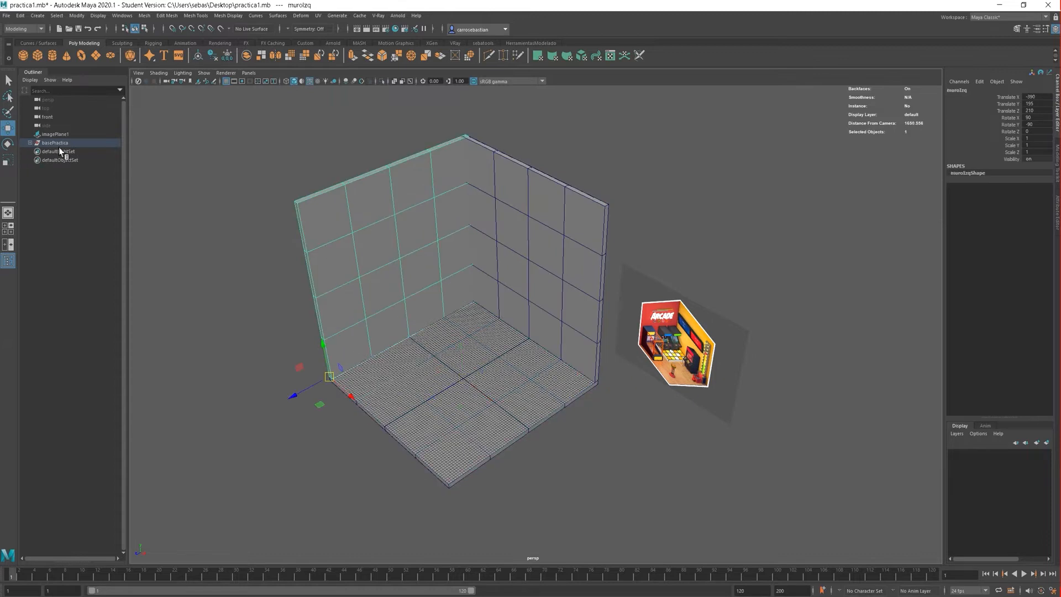
Create a display layer from the basePractica group and turn off the layer's visibility.
{"action": "left_click", "coordinate": [56, 143]}
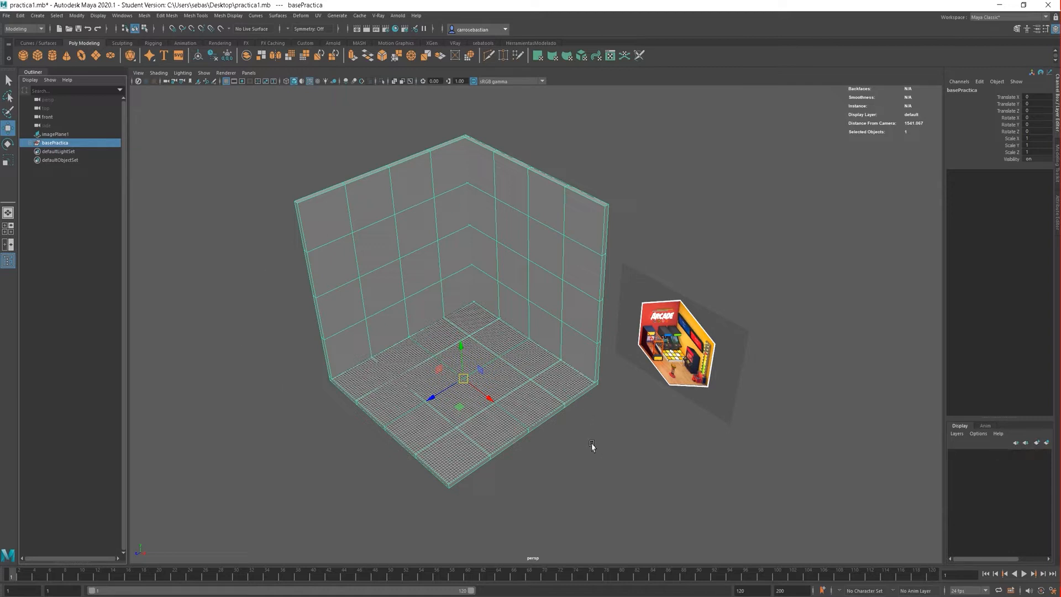
{"action": "left_click", "coordinate": [1047, 443]}
{"action": "left_click", "coordinate": [953, 454]}
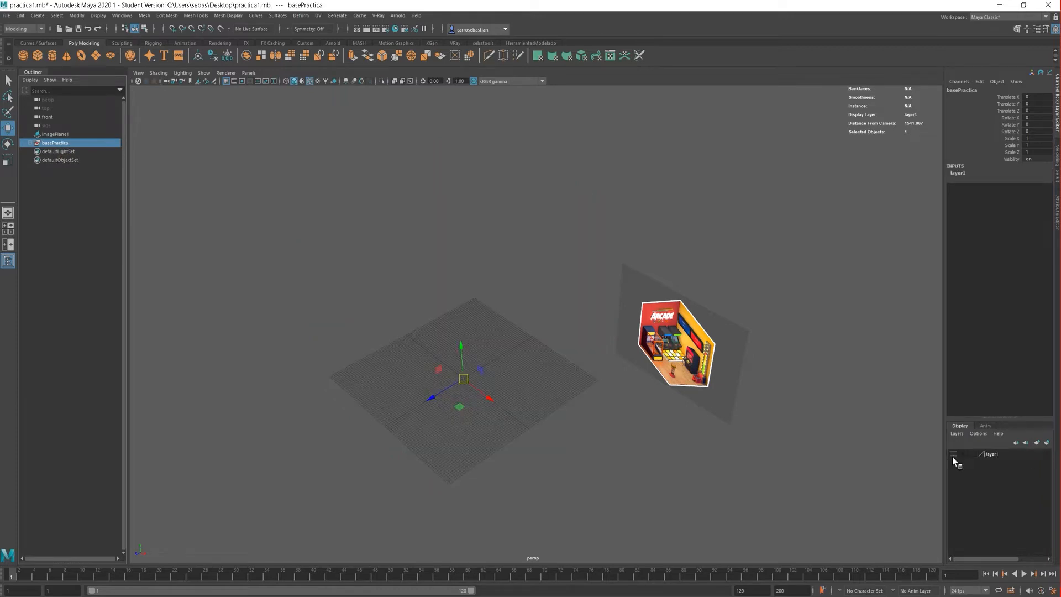
Toggle the display layer's visibility on and off several times, leaving the room base visible.
{"action": "left_click", "coordinate": [953, 454]}
{"action": "left_click", "coordinate": [953, 454]}
{"action": "left_click", "coordinate": [953, 454]}
{"action": "left_click", "coordinate": [953, 454]}
{"action": "left_click", "coordinate": [953, 455]}
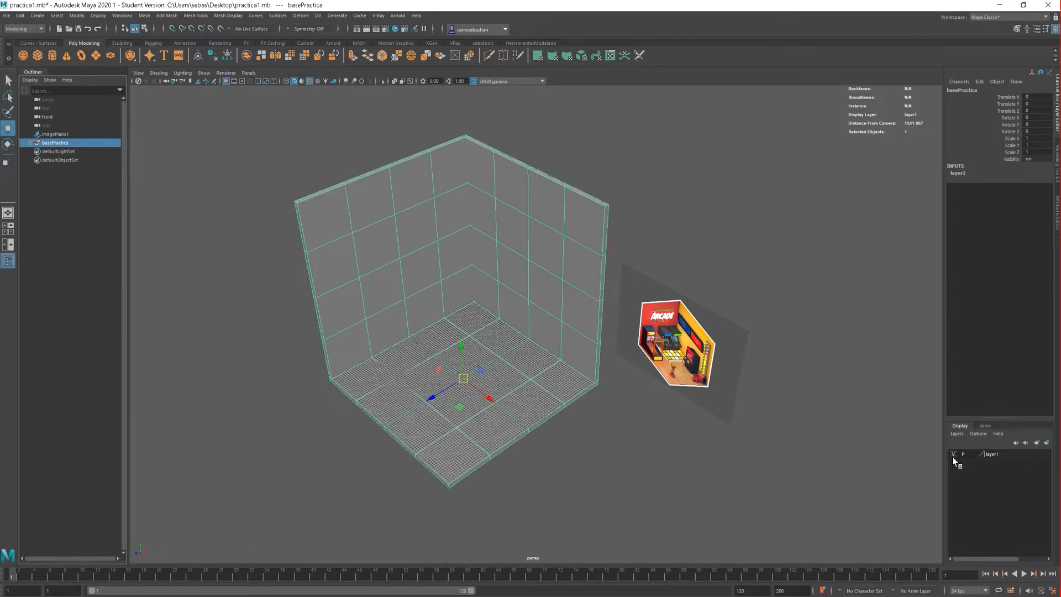
{"action": "left_click", "coordinate": [953, 457]}
{"action": "left_click", "coordinate": [953, 456]}
{"action": "left_click", "coordinate": [953, 456]}
{"action": "left_click", "coordinate": [953, 457]}
Set the layer's display type to Reference, passing through Template, and clear the selection.
{"action": "left_click", "coordinate": [973, 454]}
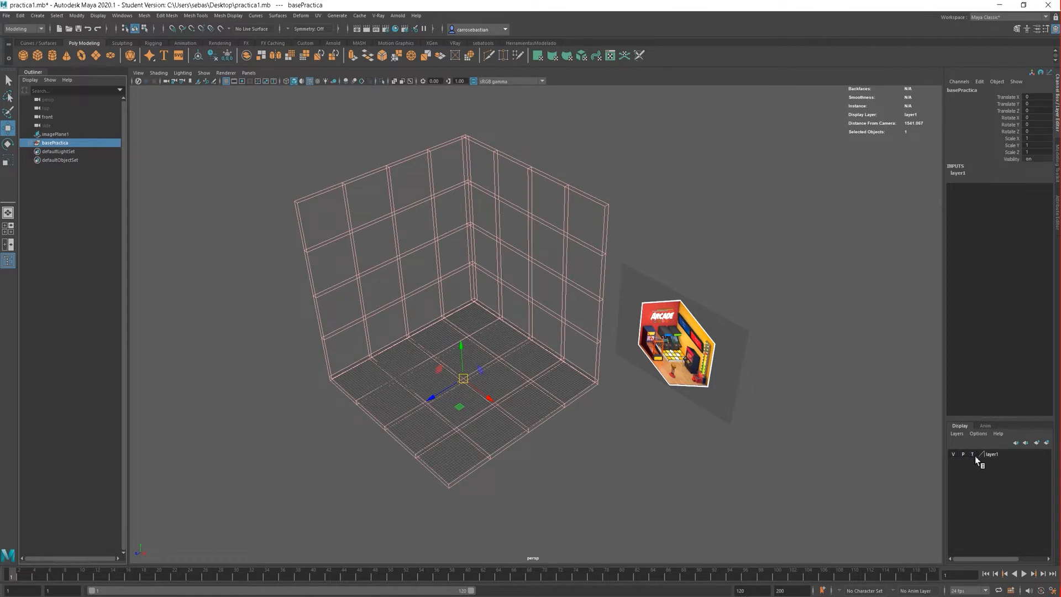
{"action": "left_click", "coordinate": [974, 455]}
{"action": "left_click", "coordinate": [711, 435]}
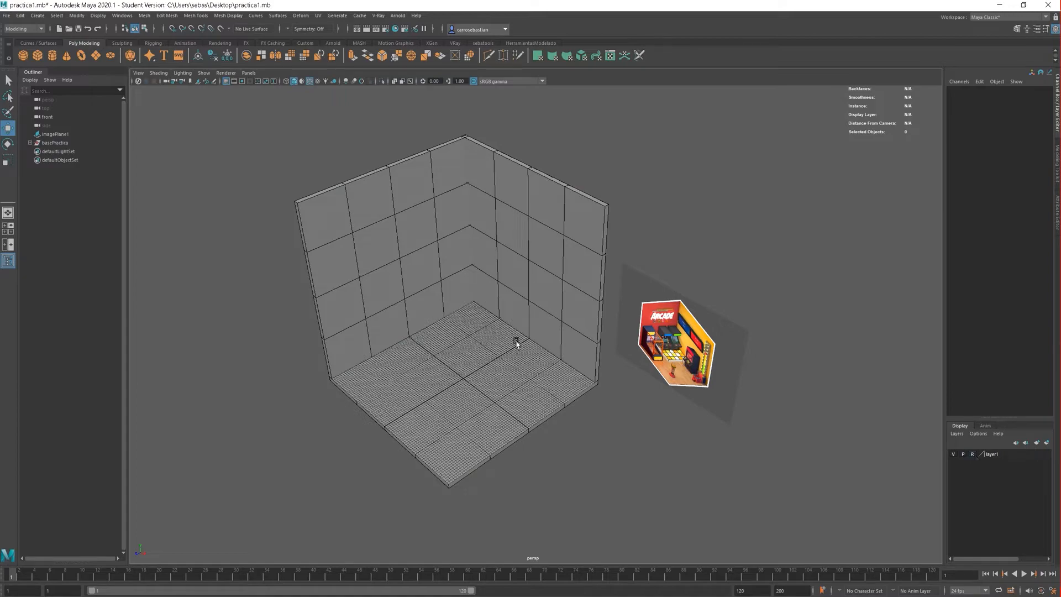
Examine the referenced walls and floor from several angles and distances alongside the arcade image.
{"action": "scroll", "coordinate": [516, 343], "scroll_direction": "up", "scroll_amount": 3}
{"action": "scroll", "coordinate": [506, 334], "scroll_direction": "down", "scroll_amount": 8}
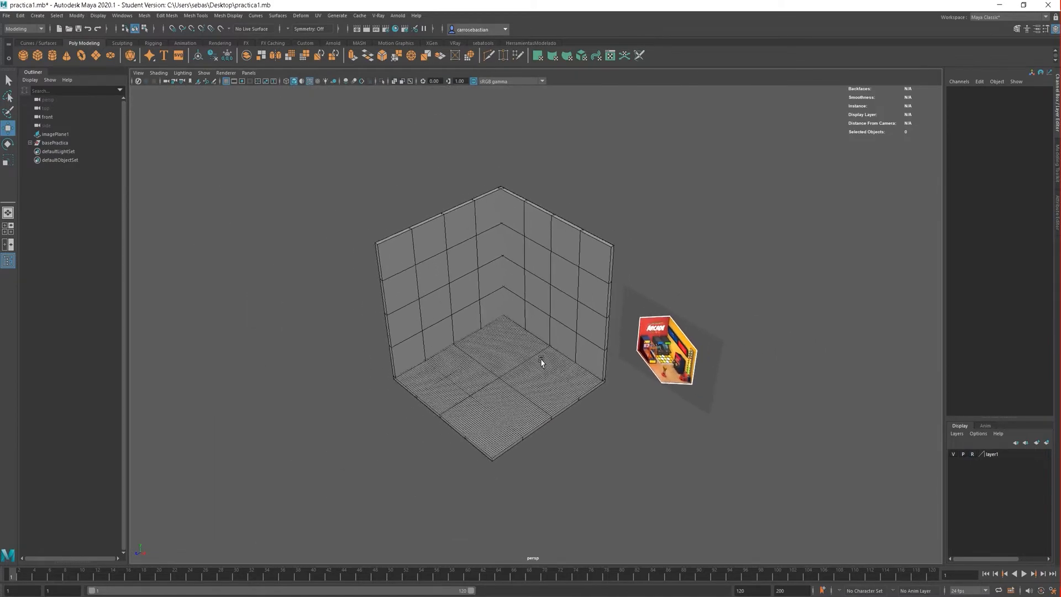
{"action": "scroll", "coordinate": [495, 350], "scroll_direction": "up", "scroll_amount": 6}
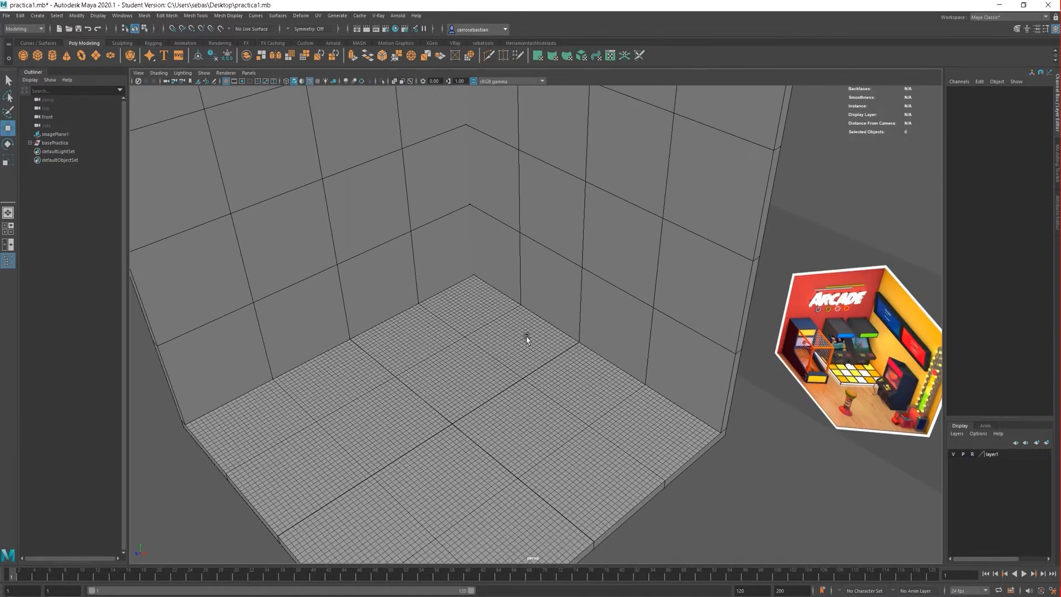
{"action": "scroll", "coordinate": [588, 340], "scroll_direction": "down", "scroll_amount": 3}
{"action": "left_click_drag", "start_coordinate": [592, 348], "coordinate": [598, 375], "text": "alt"}
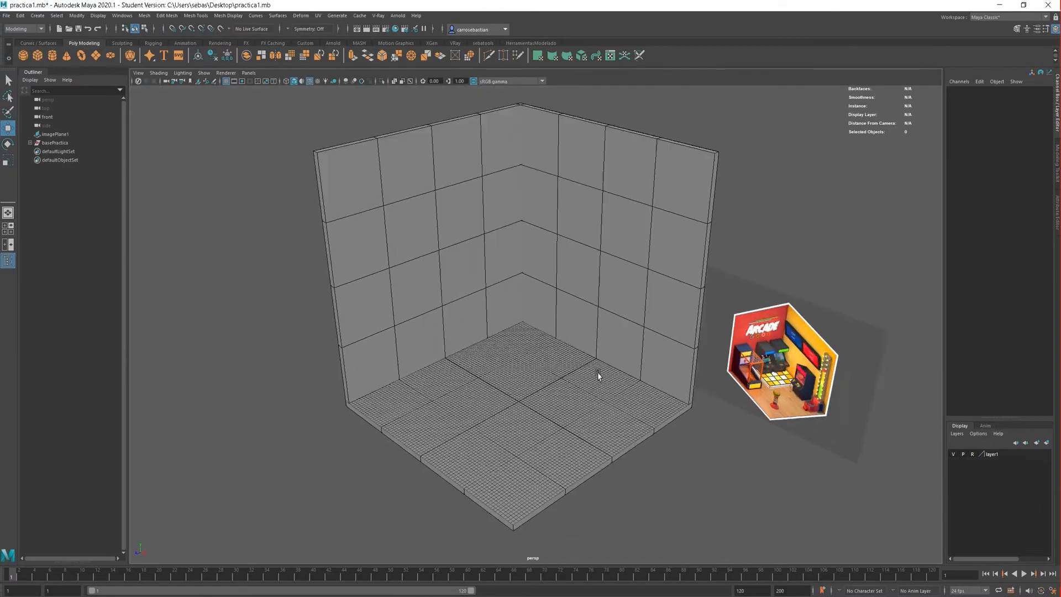
{"action": "scroll", "coordinate": [598, 374], "scroll_direction": "up", "scroll_amount": 3}
{"action": "middle_click_drag", "start_coordinate": [598, 373], "coordinate": [331, 351], "text": "alt"}
{"action": "scroll", "coordinate": [620, 352], "scroll_direction": "up", "scroll_amount": 5}
{"action": "scroll", "coordinate": [620, 352], "scroll_direction": "down", "scroll_amount": 10}
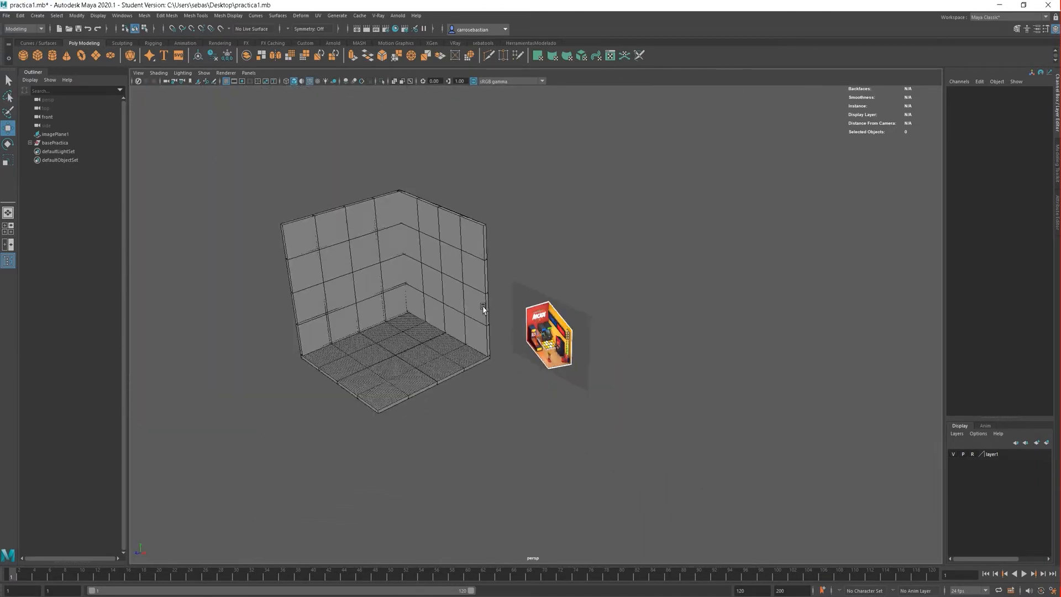
{"action": "left_click_drag", "start_coordinate": [483, 308], "coordinate": [619, 303], "text": "alt"}
{"action": "scroll", "coordinate": [522, 333], "scroll_direction": "up", "scroll_amount": 3}
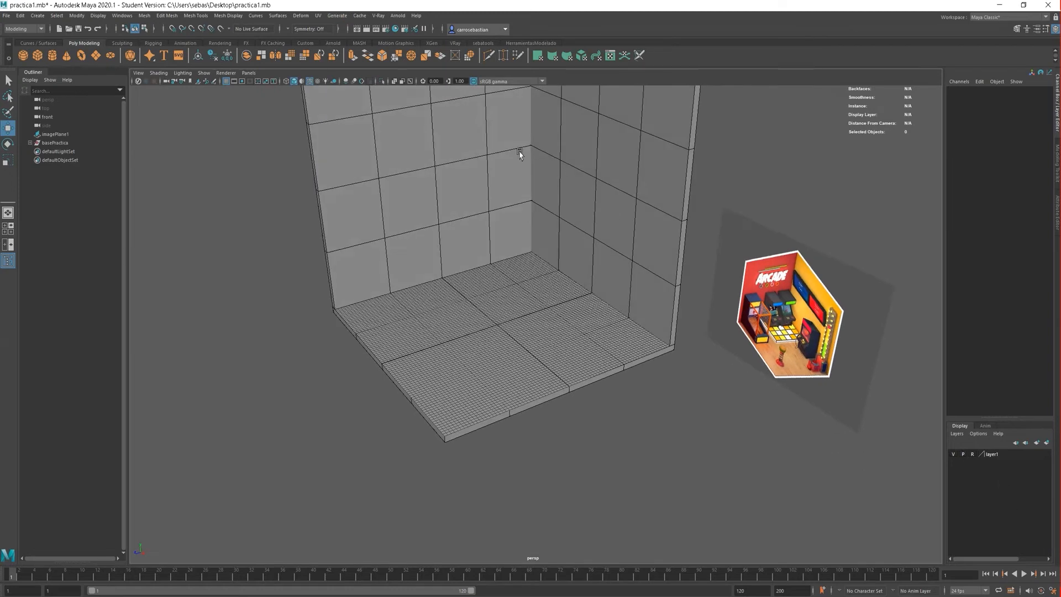
Open layer1's settings for the basePractica group and try to save the layer as base with a red colour.
{"action": "left_click", "coordinate": [53, 144]}
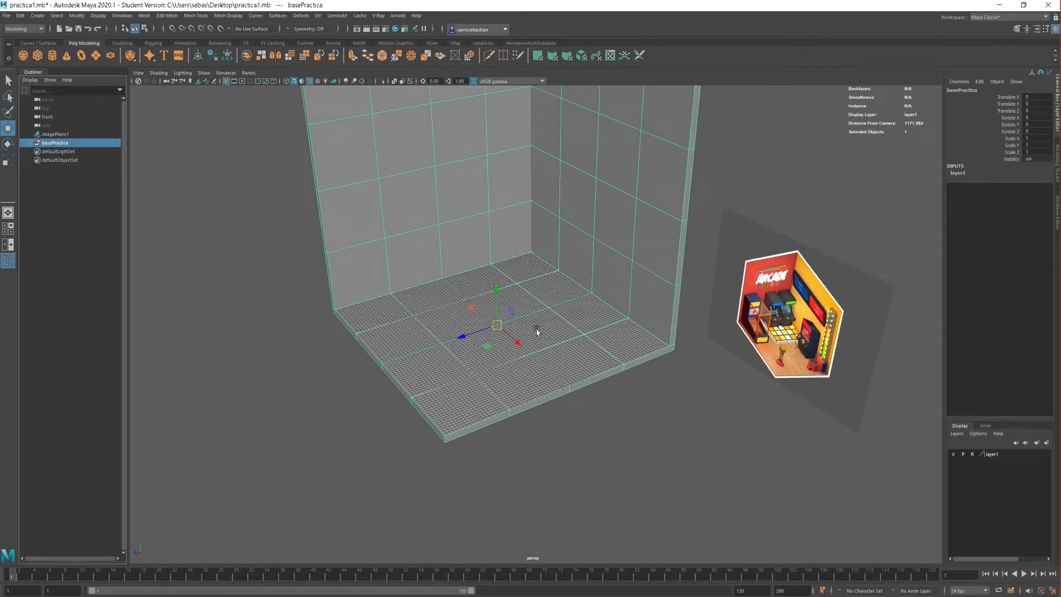
{"action": "double_click", "coordinate": [995, 455]}
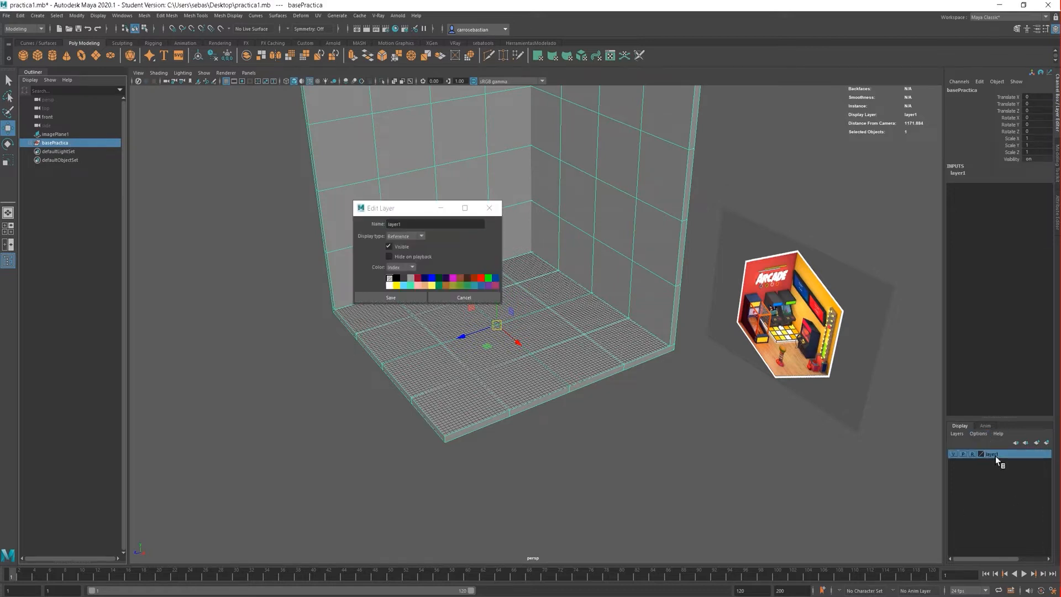
{"action": "left_click", "coordinate": [404, 225]}
{"action": "left_click_drag", "start_coordinate": [413, 225], "coordinate": [358, 217]}
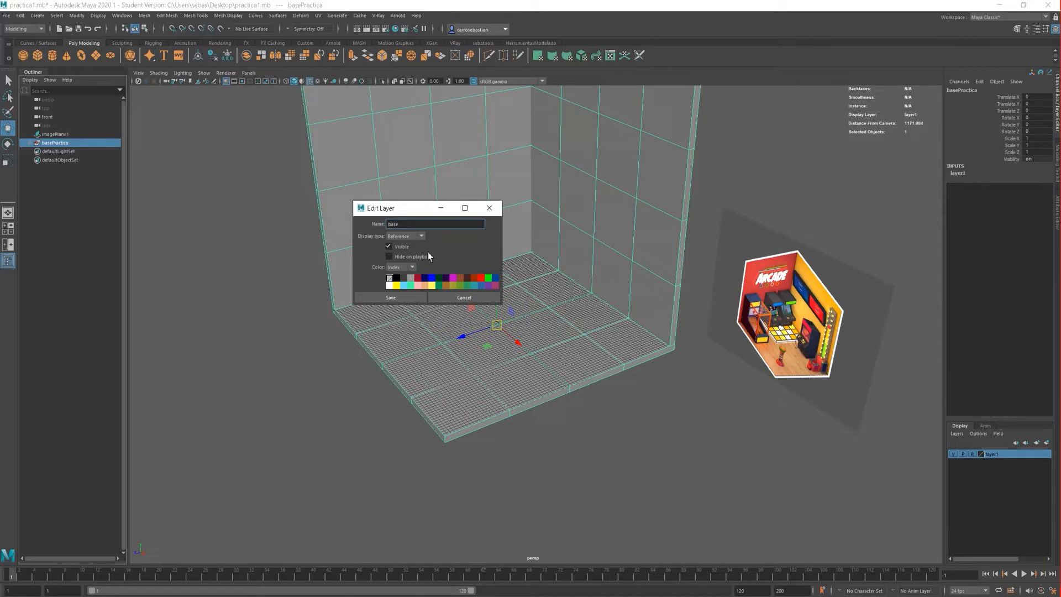
{"action": "left_click", "coordinate": [481, 280]}
{"action": "left_click", "coordinate": [405, 297]}
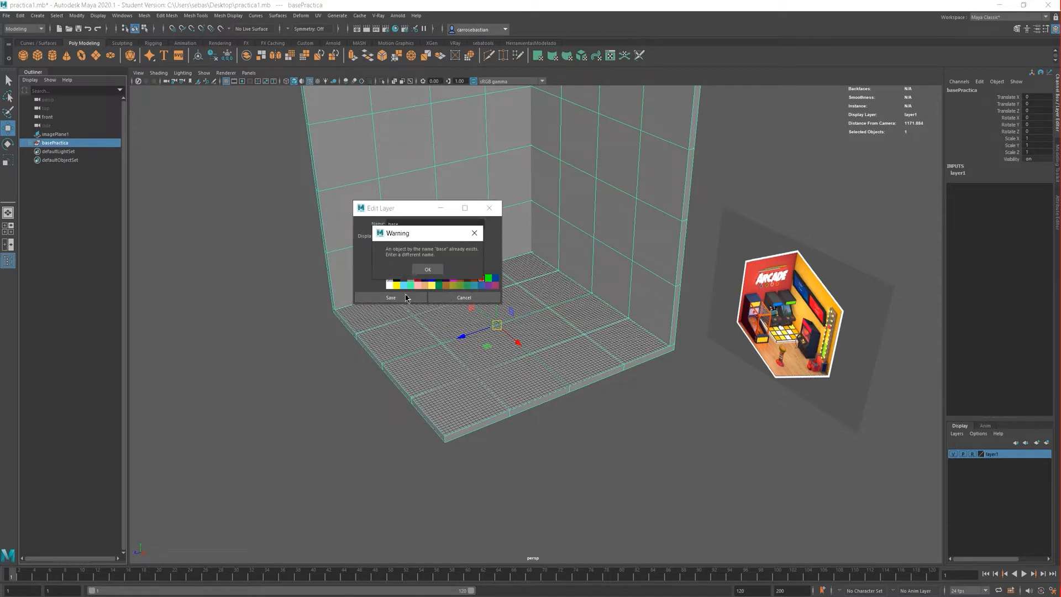
{"action": "left_click", "coordinate": [427, 269]}
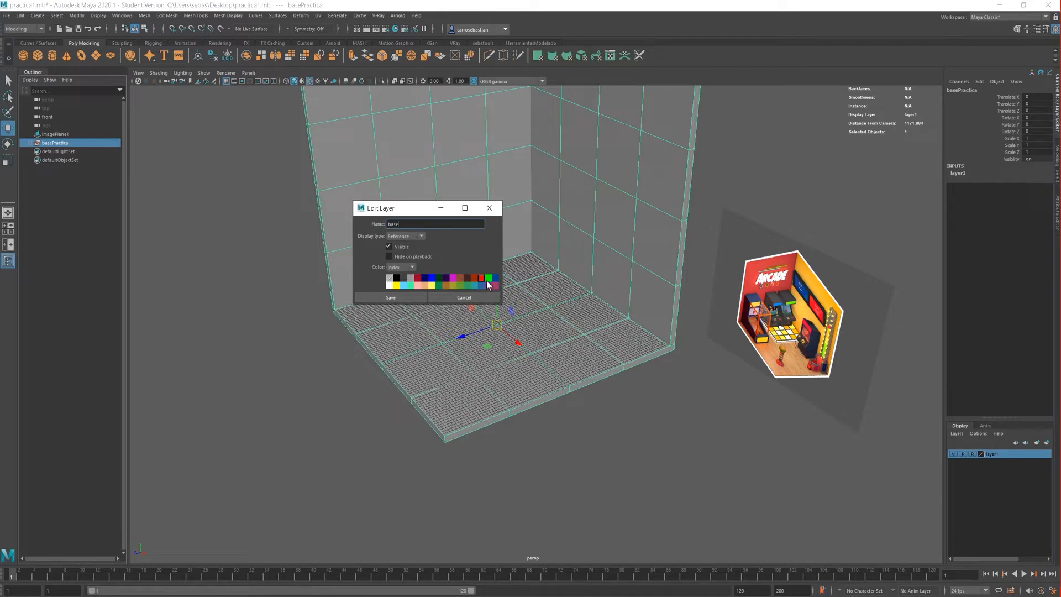
Name the display layer baseP, choose blue as its colour and save the layer settings.
{"action": "left_click", "coordinate": [432, 278]}
{"action": "left_click_drag", "start_coordinate": [416, 225], "coordinate": [366, 226]}
{"action": "left_click", "coordinate": [407, 224]}
{"action": "type", "text": "P"}
{"action": "left_click", "coordinate": [391, 297]}
{"action": "left_click", "coordinate": [704, 419]}
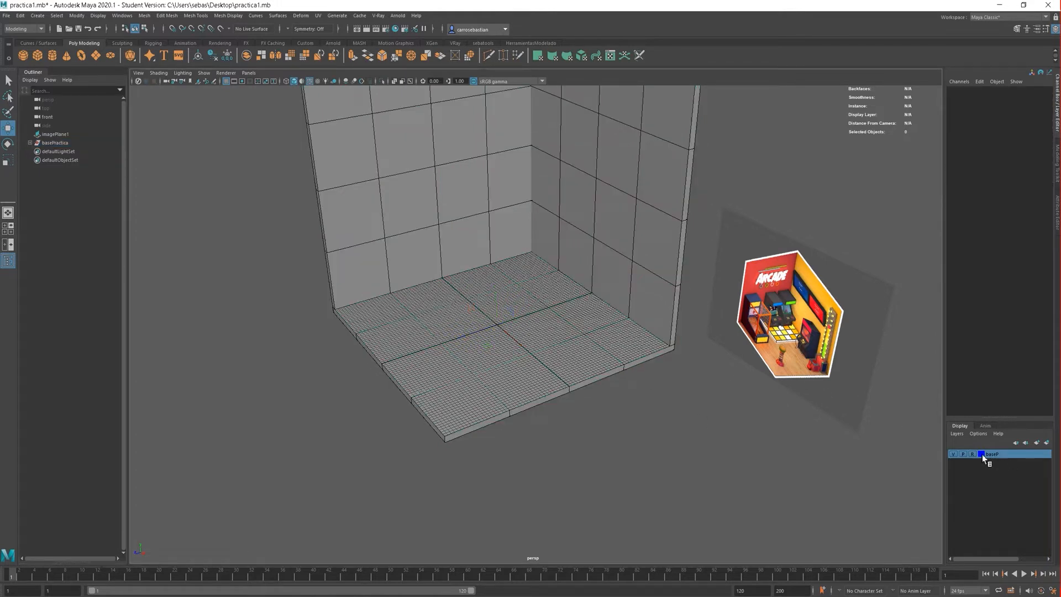
Change the baseP layer's colour to red and save the layer settings.
{"action": "left_click", "coordinate": [981, 453]}
{"action": "left_click", "coordinate": [480, 282]}
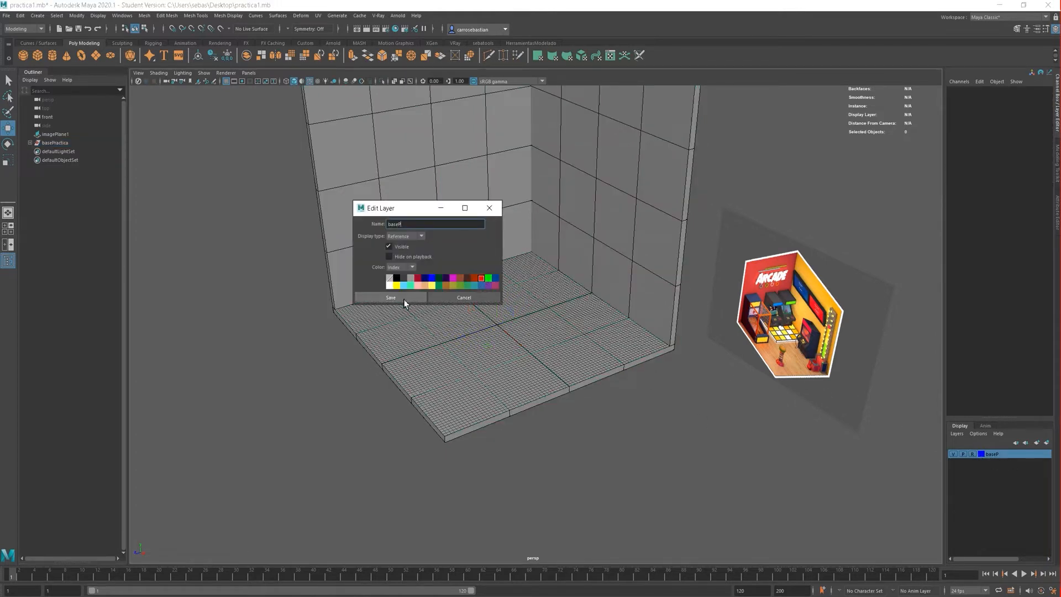
{"action": "left_click", "coordinate": [403, 299]}
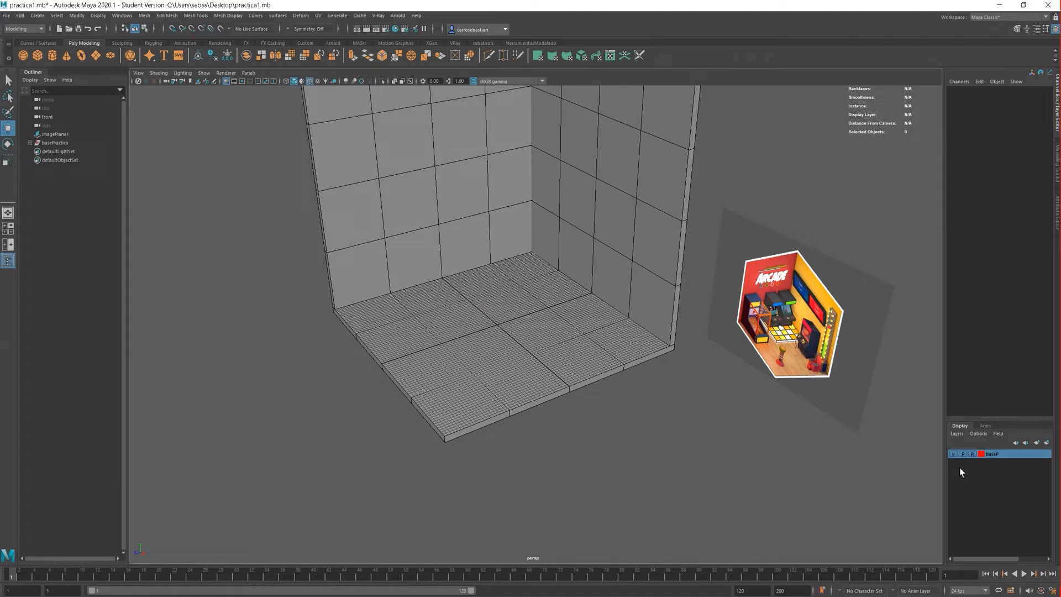
Cycle the baseP layer through normal and template display back to reference, testing selection of its pieces in normal display.
{"action": "left_click_drag", "start_coordinate": [855, 386], "coordinate": [680, 323], "text": "alt"}
{"action": "scroll", "coordinate": [681, 323], "scroll_direction": "up", "scroll_amount": 4}
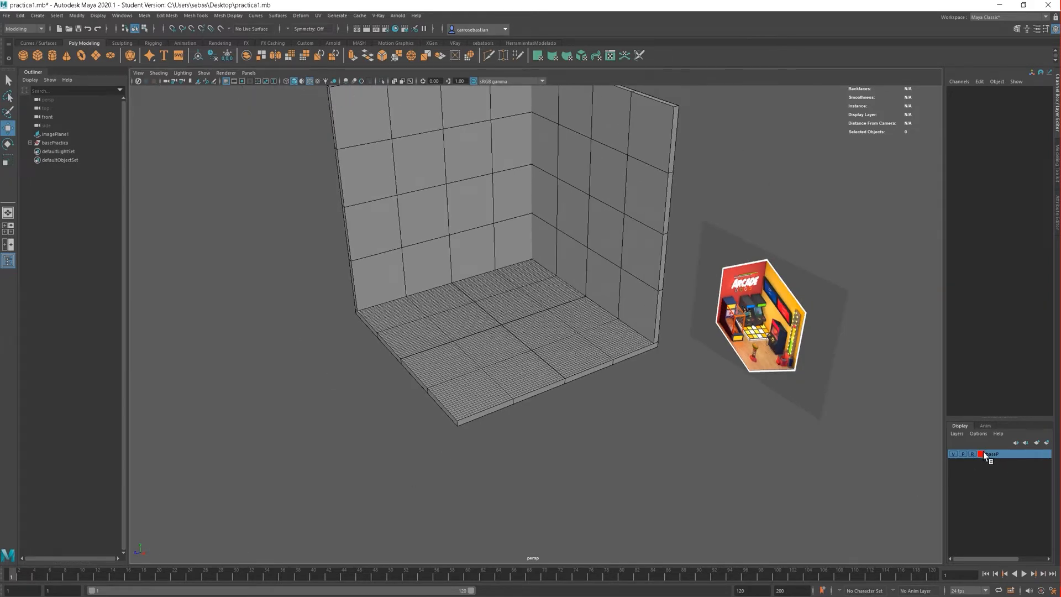
{"action": "left_click_drag", "start_coordinate": [679, 399], "coordinate": [521, 280], "text": "alt"}
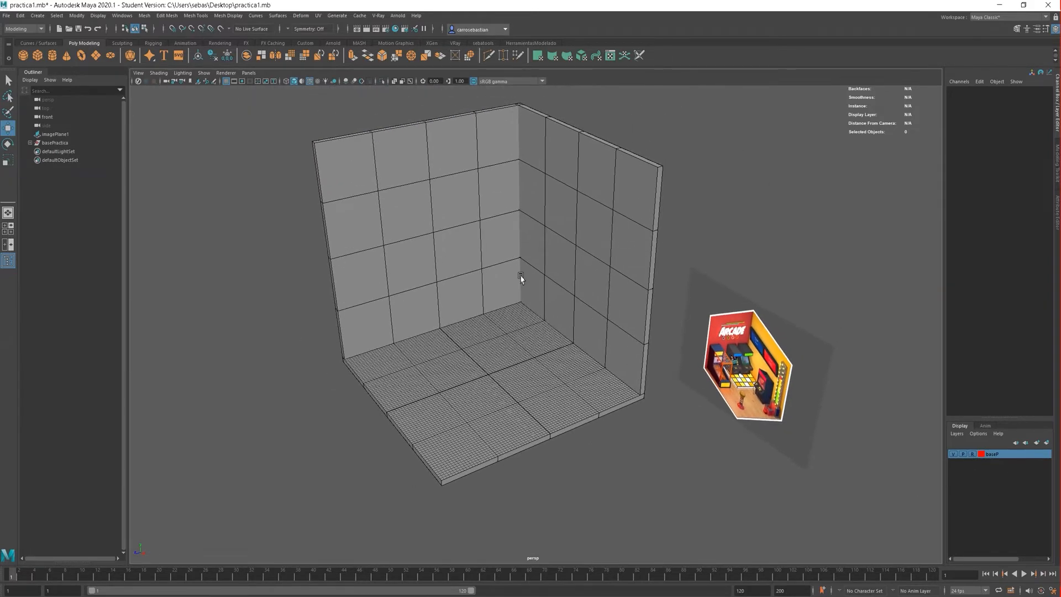
{"action": "left_click", "coordinate": [973, 453]}
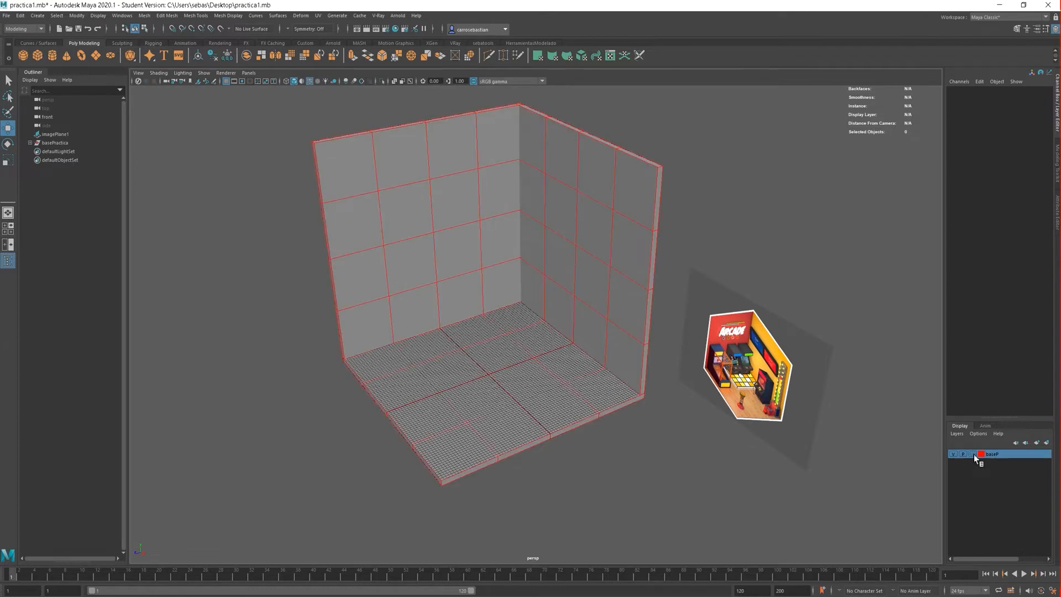
{"action": "left_click", "coordinate": [524, 233]}
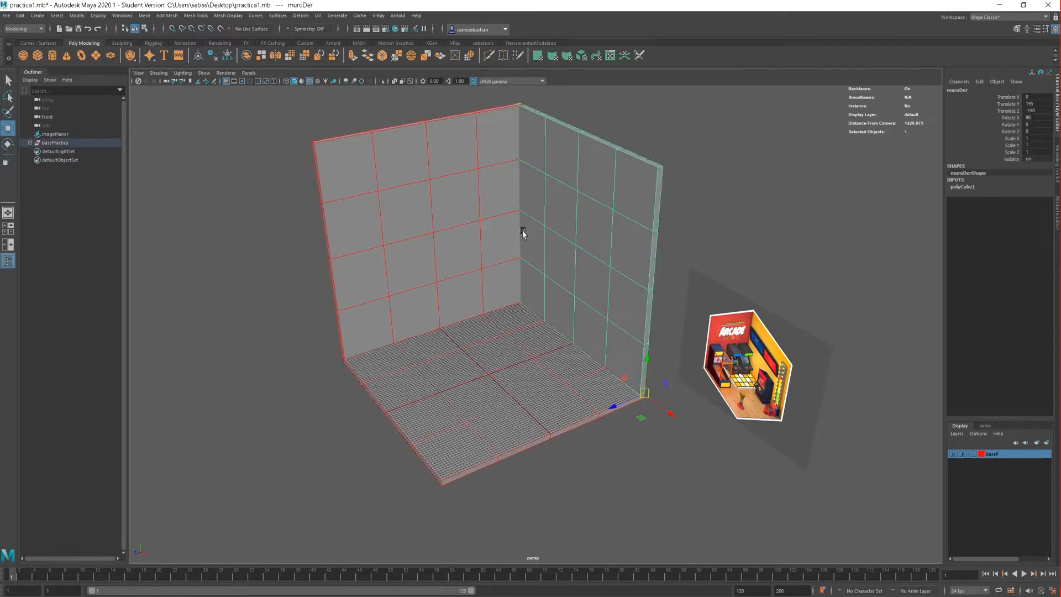
{"action": "left_click", "coordinate": [430, 327]}
{"action": "left_click", "coordinate": [563, 457]}
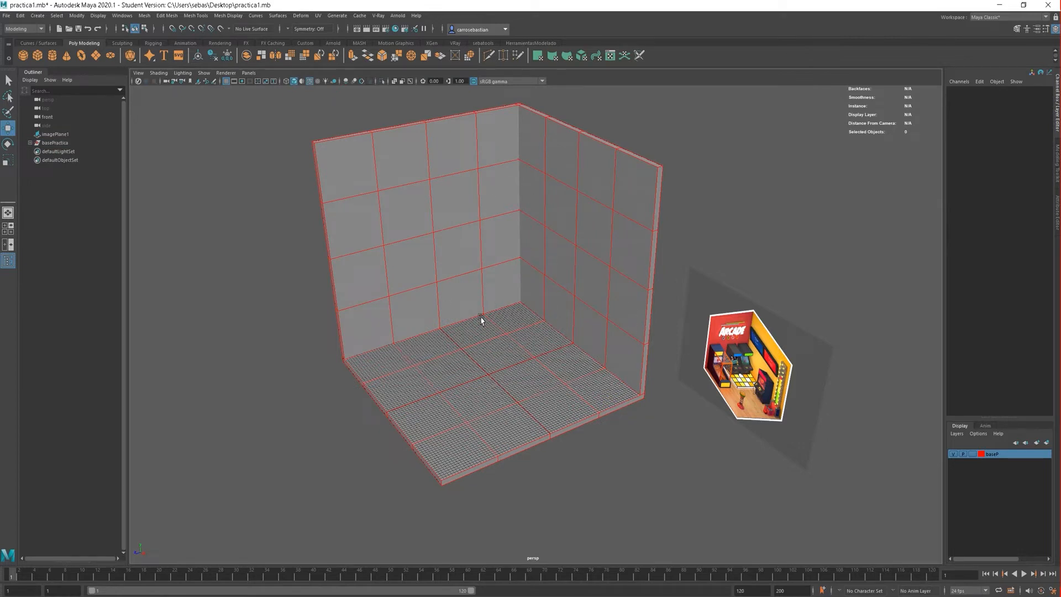
{"action": "left_click", "coordinate": [972, 453]}
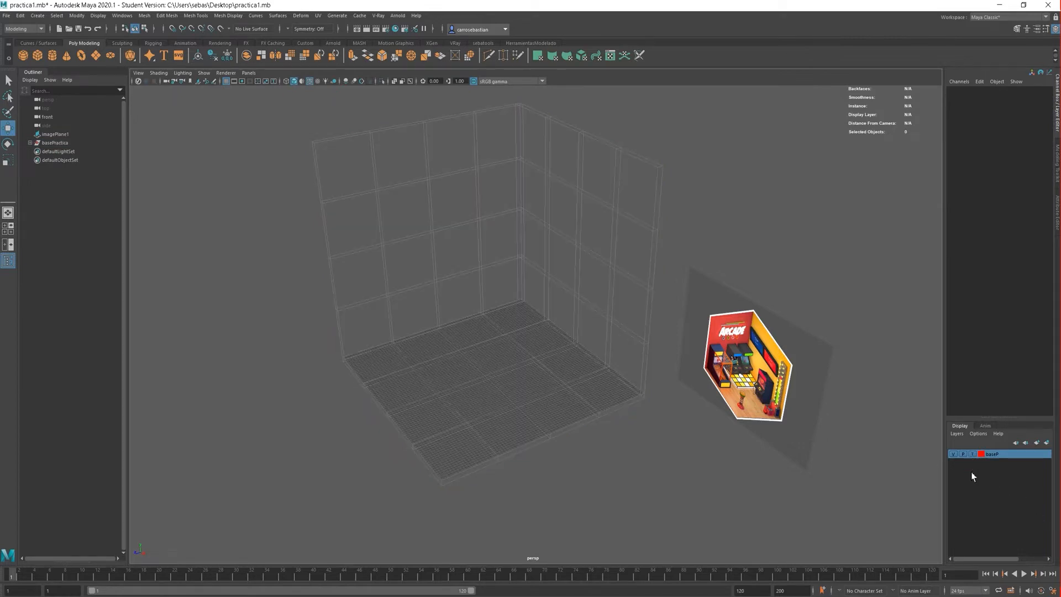
{"action": "left_click", "coordinate": [973, 454]}
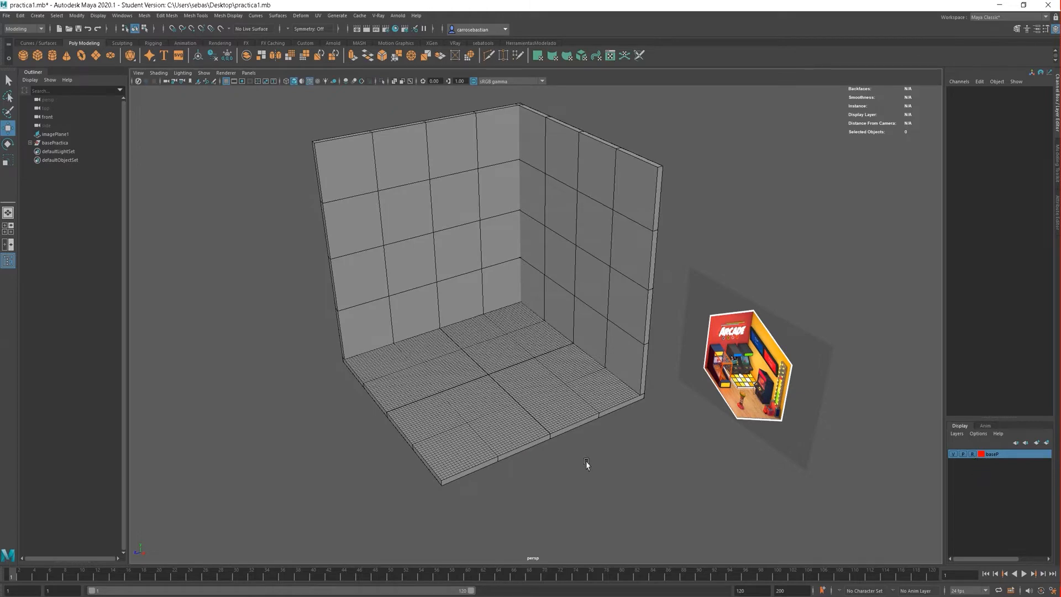
Save the practica1 scene and accept the student version notice.
{"action": "scroll", "coordinate": [495, 387], "scroll_direction": "up", "scroll_amount": 4}
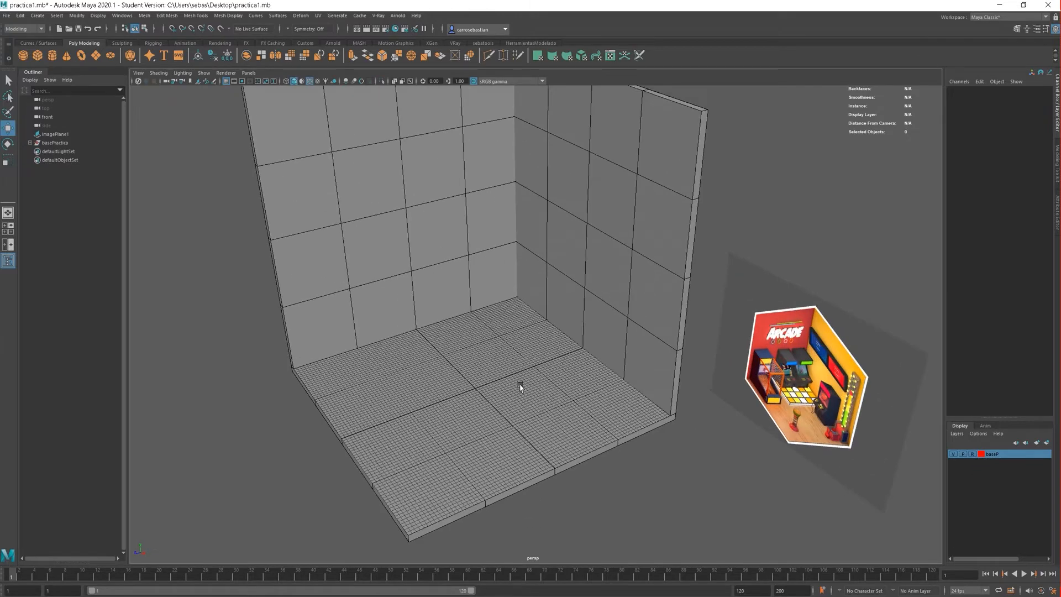
{"action": "key", "text": "ctrl+s"}
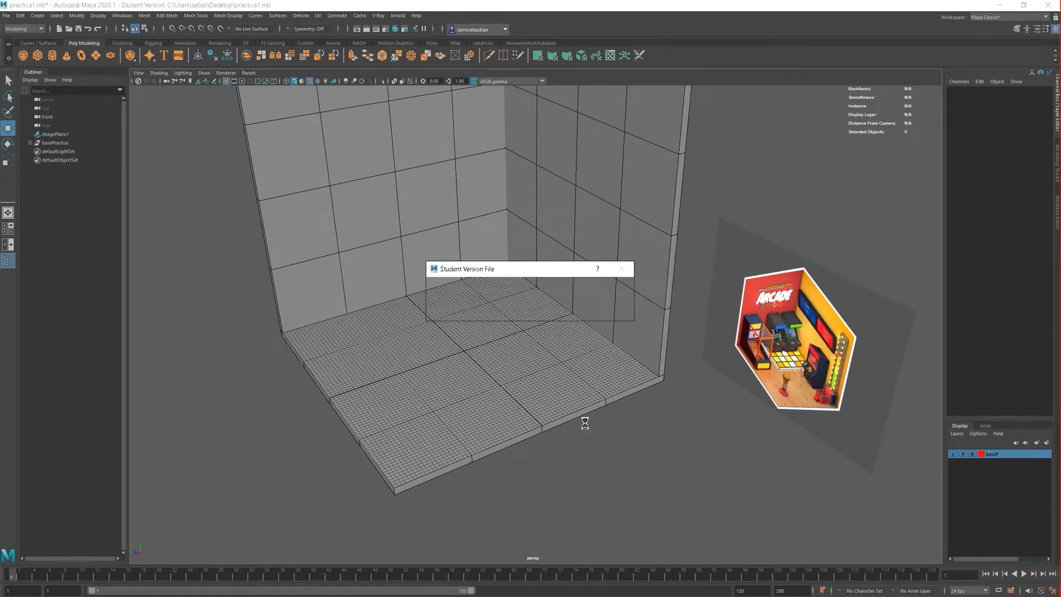
{"action": "key", "text": "Return"}
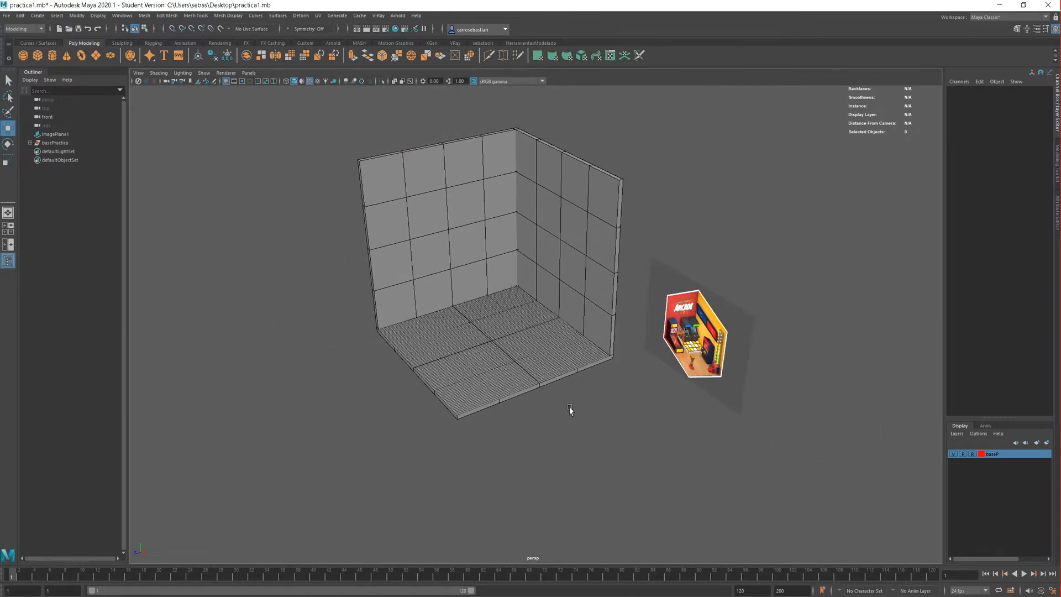
{"action": "scroll", "coordinate": [549, 431], "scroll_direction": "down", "scroll_amount": 2}
{"action": "scroll", "coordinate": [587, 407], "scroll_direction": "down", "scroll_amount": 3}
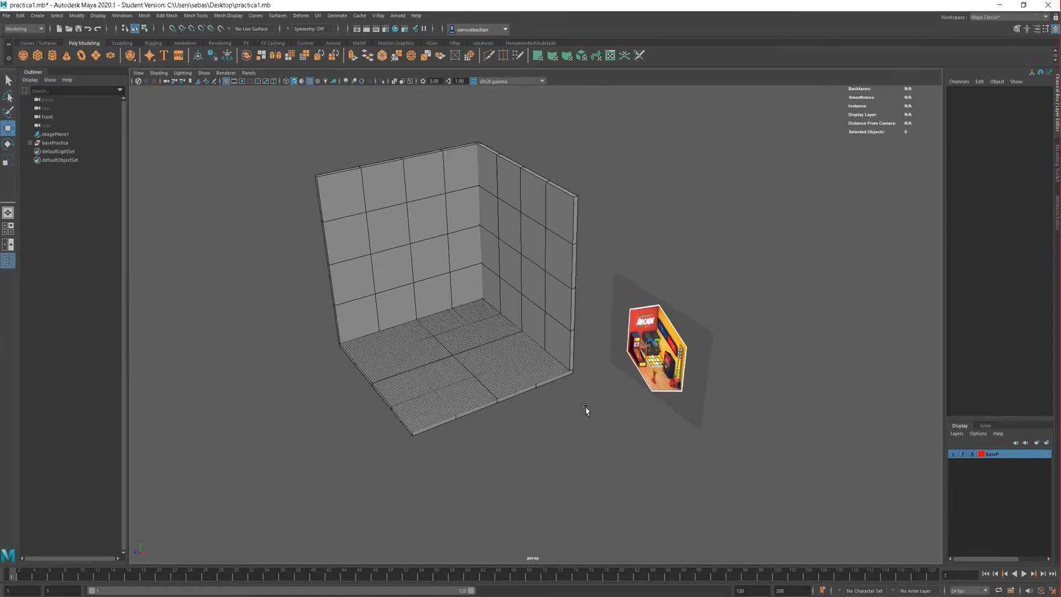
{"action": "middle_click_drag", "start_coordinate": [572, 445], "coordinate": [568, 476], "text": "alt"}
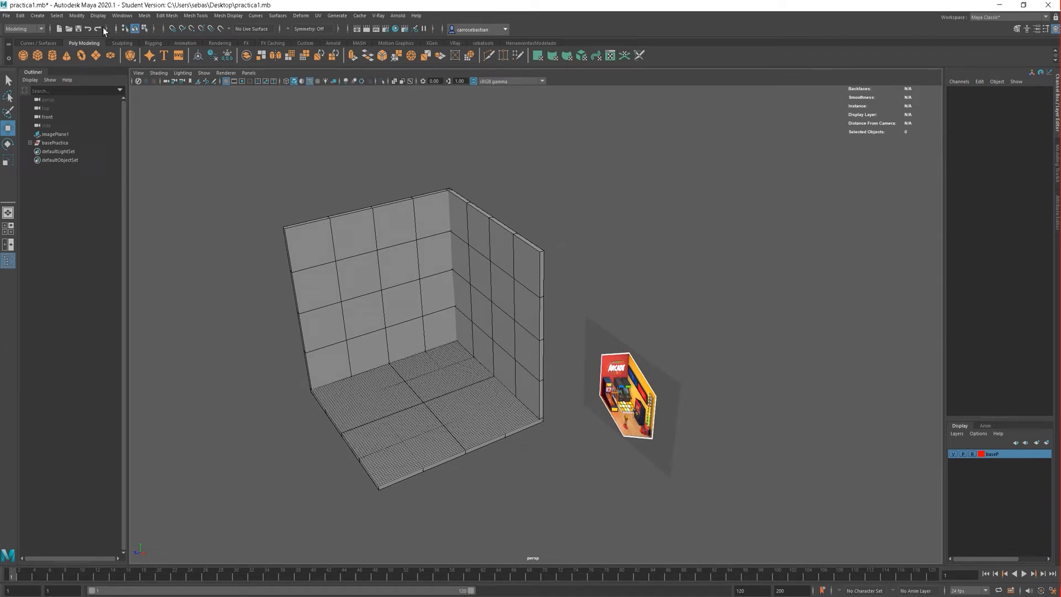
{"action": "middle_click_drag", "start_coordinate": [663, 349], "coordinate": [701, 308], "text": "alt"}
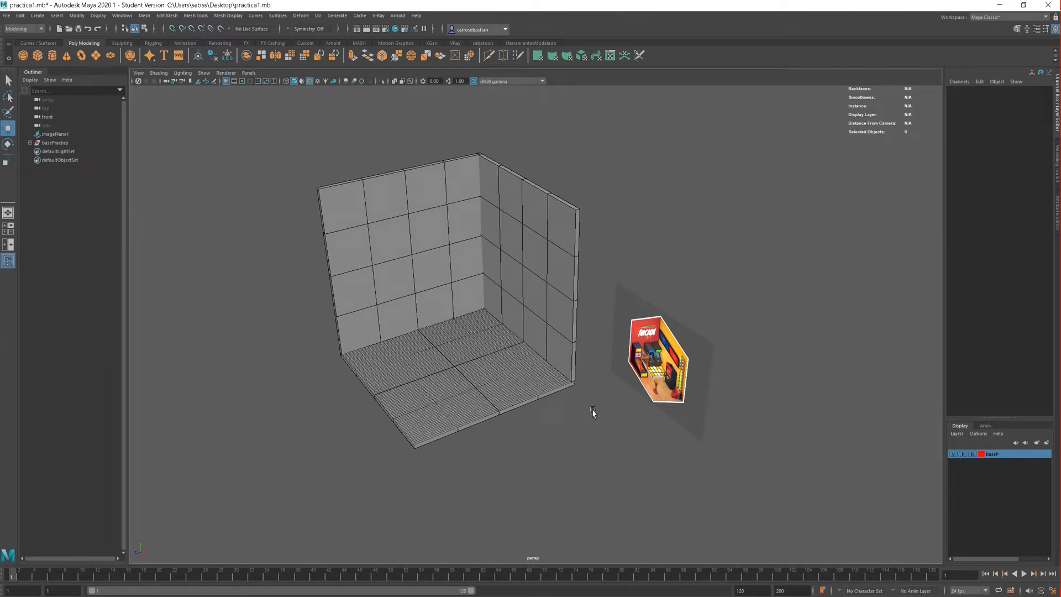
{"action": "scroll", "coordinate": [569, 391], "scroll_direction": "up", "scroll_amount": 4}
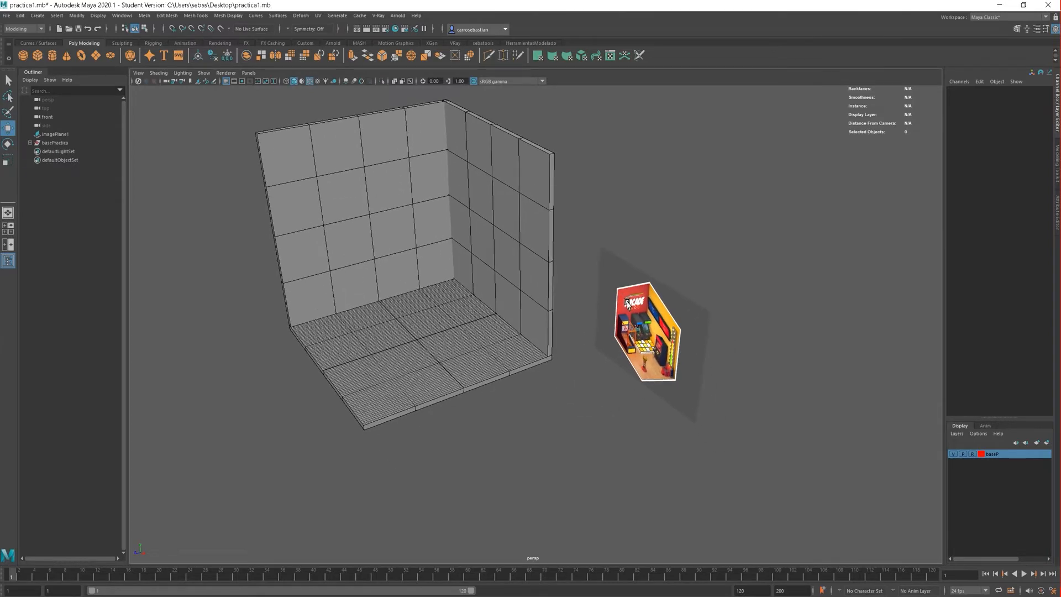
{"action": "left_click_drag", "start_coordinate": [618, 334], "coordinate": [473, 330], "text": "alt"}
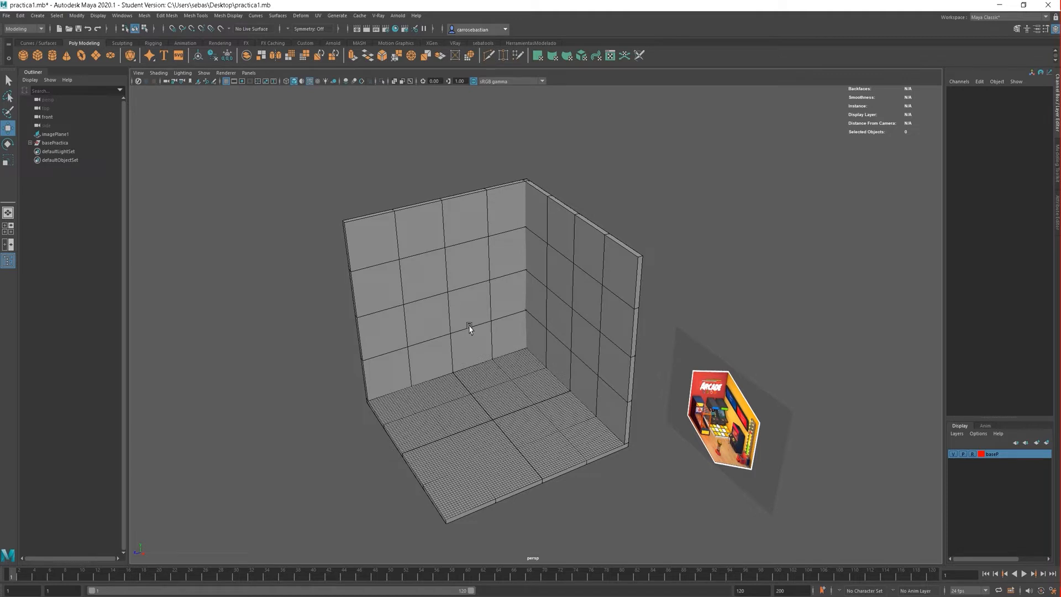
Open the Save Scene As dialog to review the save location and options, and close it without saving.
{"action": "left_click", "coordinate": [6, 16]}
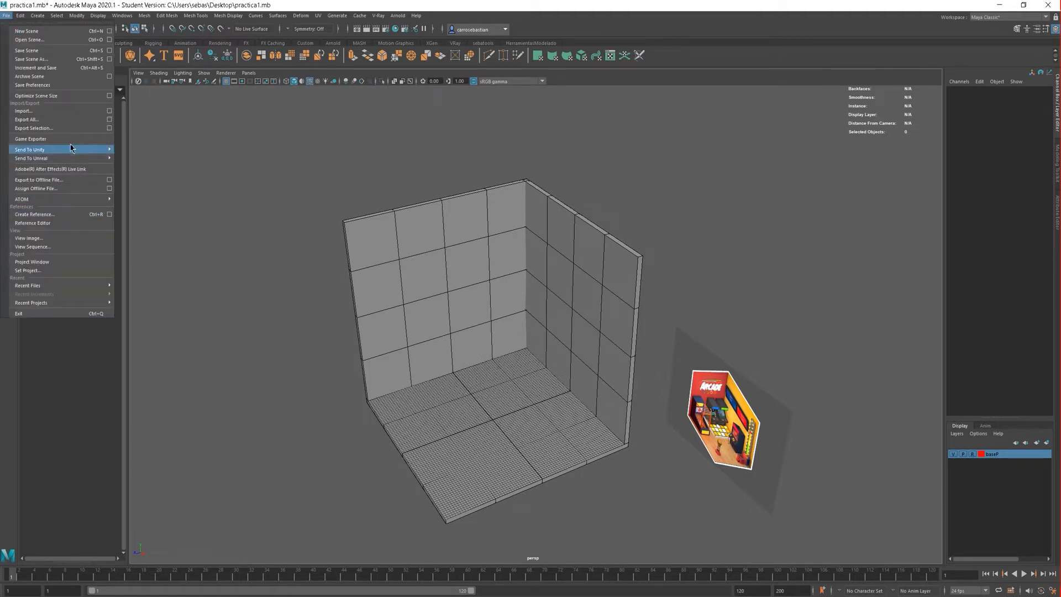
{"action": "left_click", "coordinate": [69, 62]}
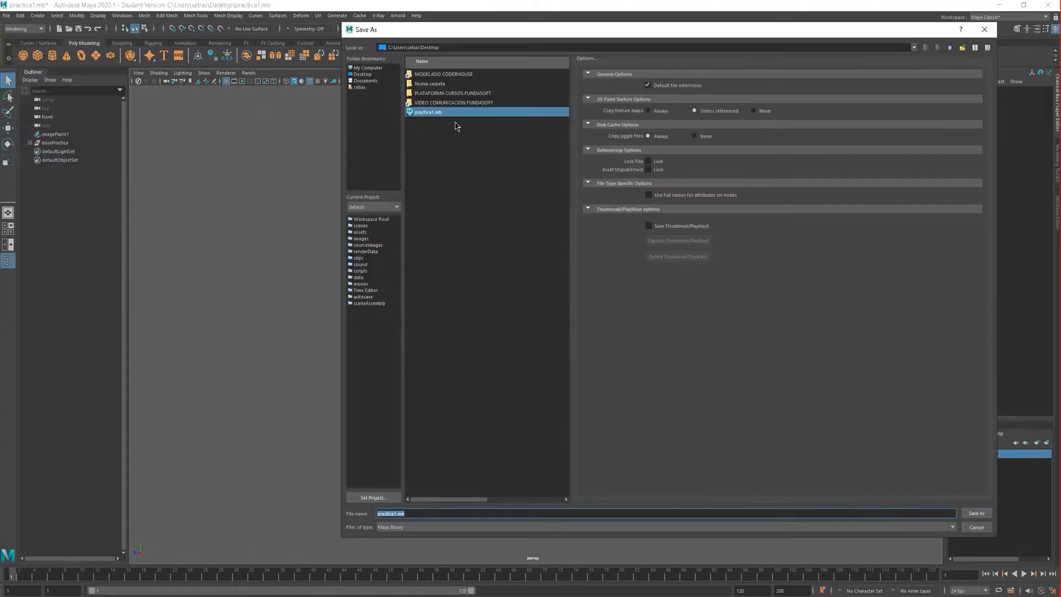
{"action": "left_click", "coordinate": [984, 30]}
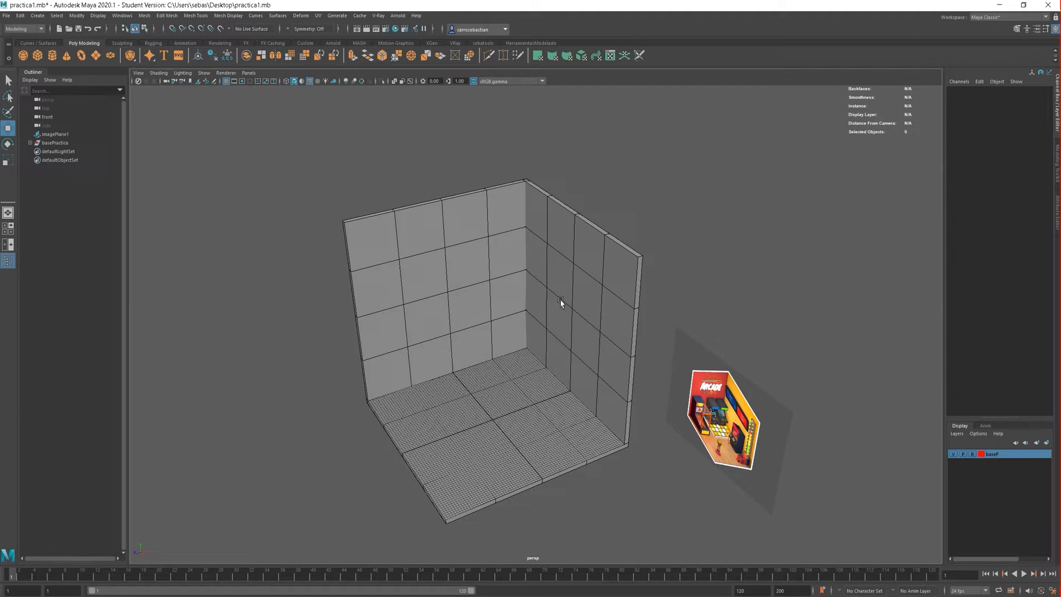
{"action": "scroll", "coordinate": [456, 307], "scroll_direction": "down", "scroll_amount": 3}
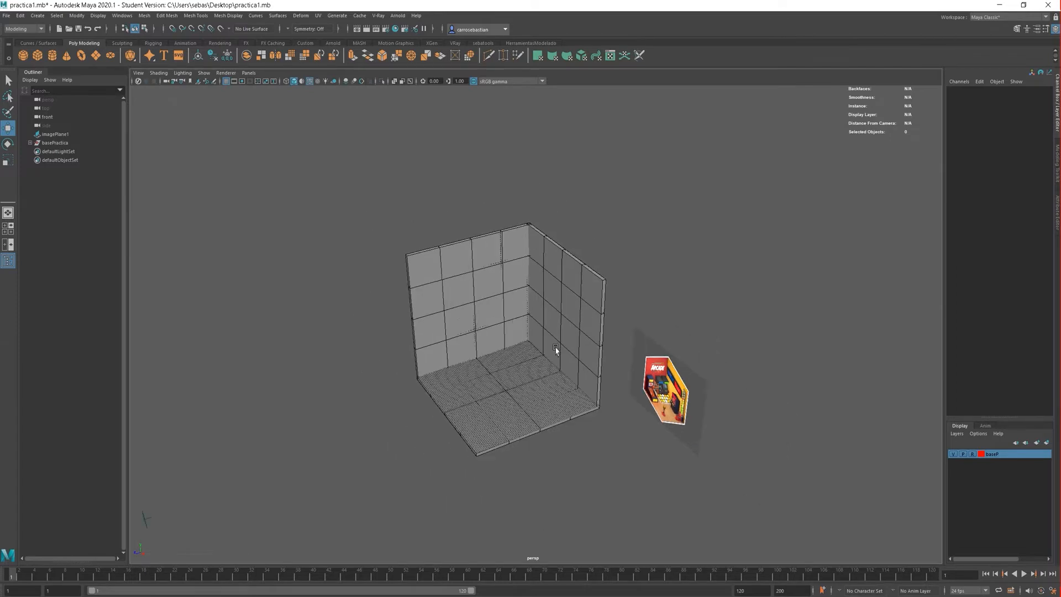
{"action": "middle_click_drag", "start_coordinate": [548, 324], "coordinate": [481, 270], "text": "alt"}
{"action": "mouse_move", "coordinate": [468, 289]}
{"action": "left_mouse_down", "text": "alt"}
{"action": "mouse_move", "coordinate": [494, 282]}
{"action": "mouse_move", "coordinate": [478, 239]}
{"action": "mouse_move", "coordinate": [469, 302]}
{"action": "left_mouse_up", "text": "alt"}
{"action": "left_click", "coordinate": [7, 16]}
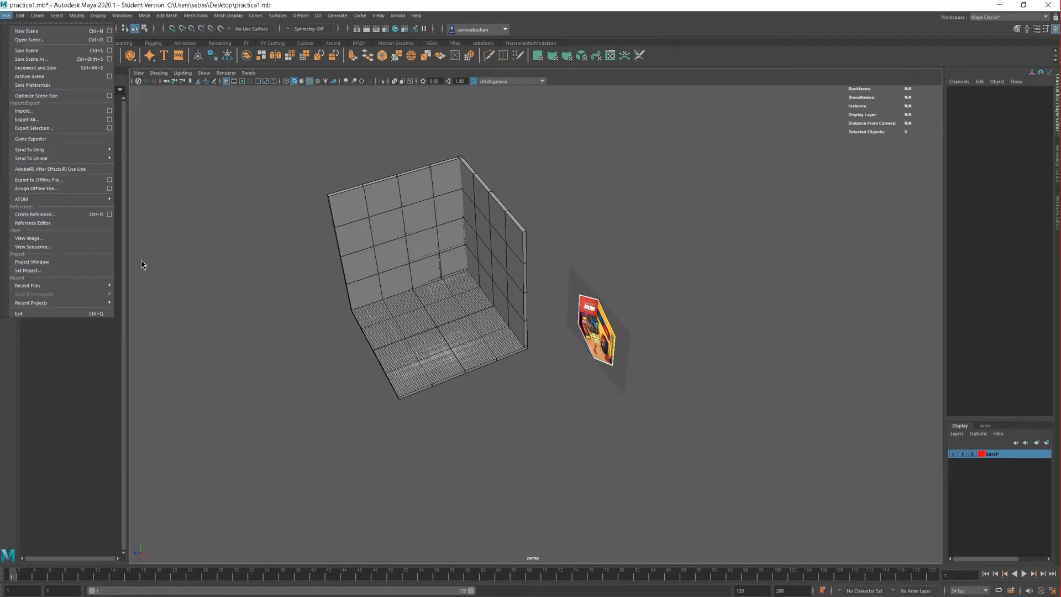
{"action": "left_click", "coordinate": [75, 271]}
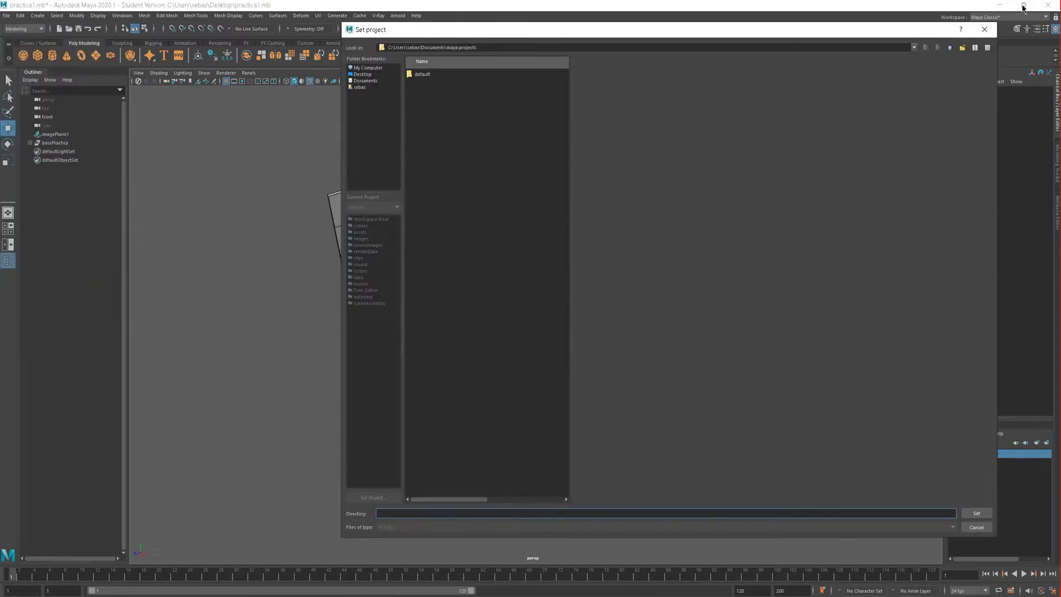
{"action": "left_click", "coordinate": [984, 29]}
Open the Project Window, move it clear of the reference image, and start a new project.
{"action": "left_click", "coordinate": [6, 16]}
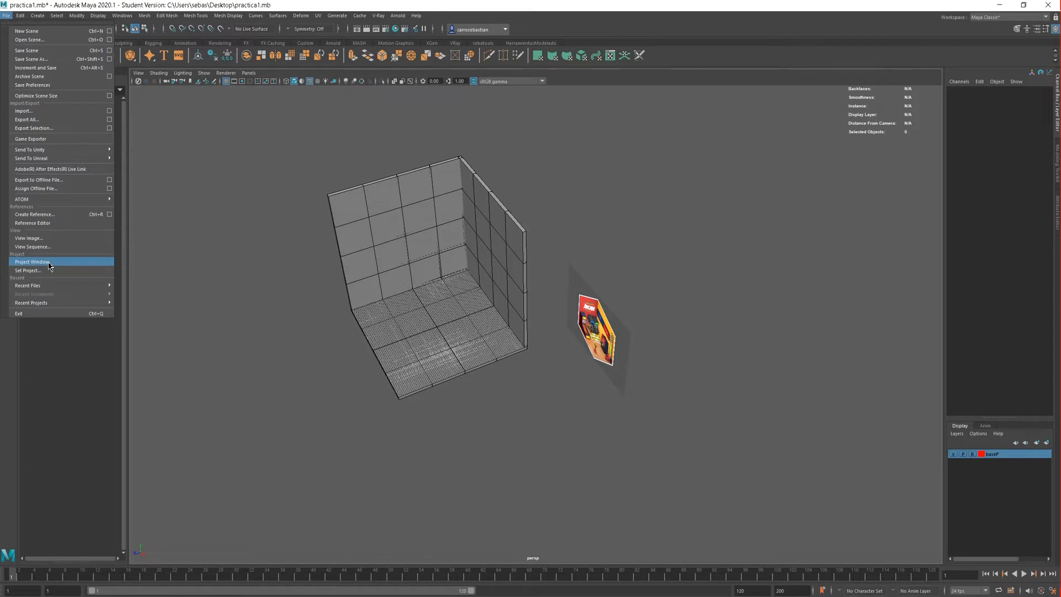
{"action": "left_click", "coordinate": [49, 262]}
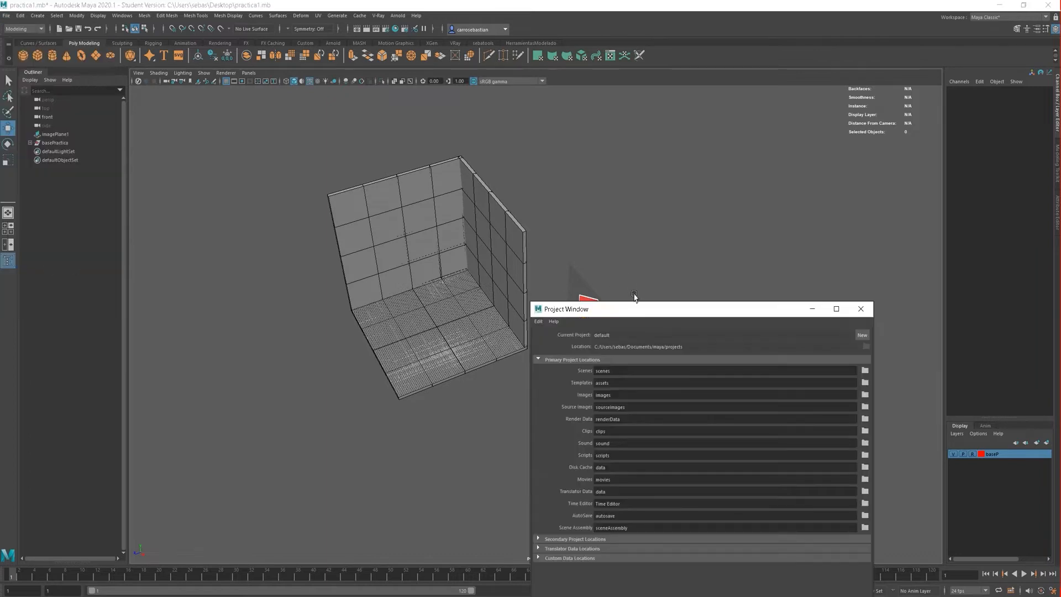
{"action": "left_click_drag", "start_coordinate": [652, 314], "coordinate": [314, 151]}
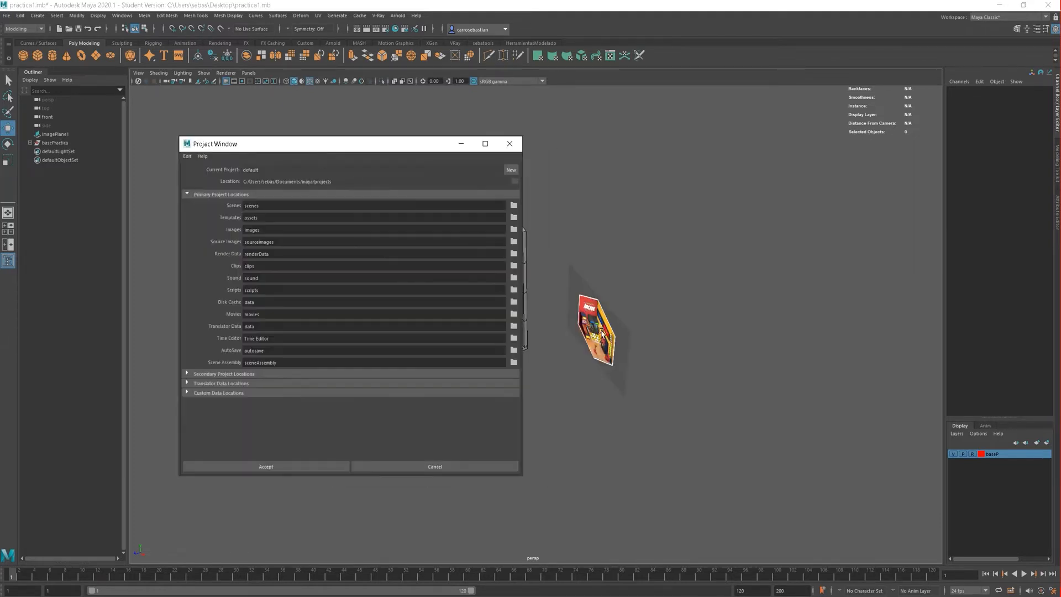
{"action": "scroll", "coordinate": [624, 323], "scroll_direction": "up", "scroll_amount": 5}
{"action": "scroll", "coordinate": [700, 325], "scroll_direction": "down", "scroll_amount": 3}
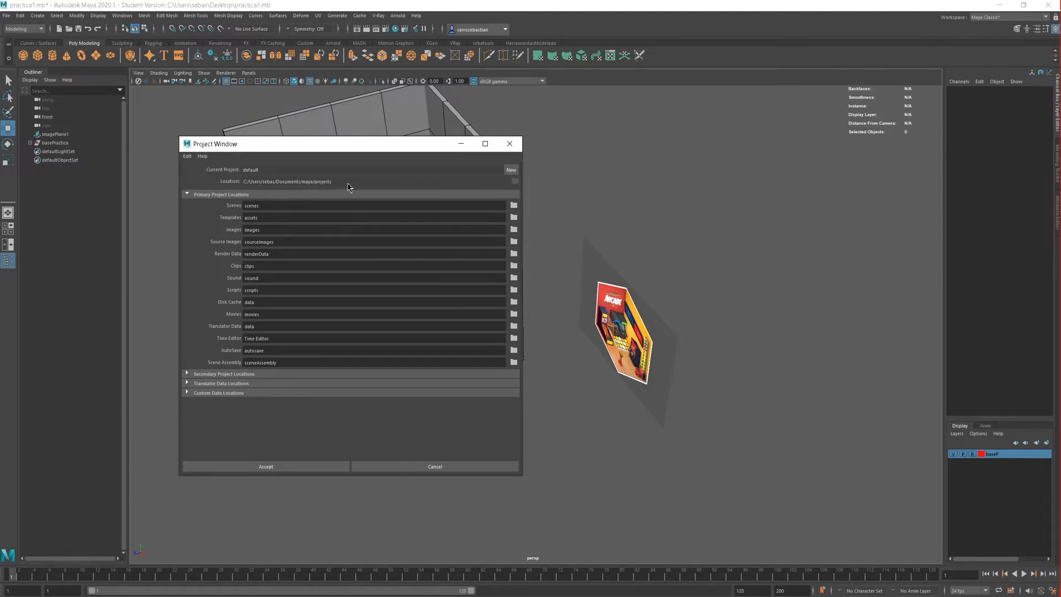
{"action": "left_click", "coordinate": [511, 170]}
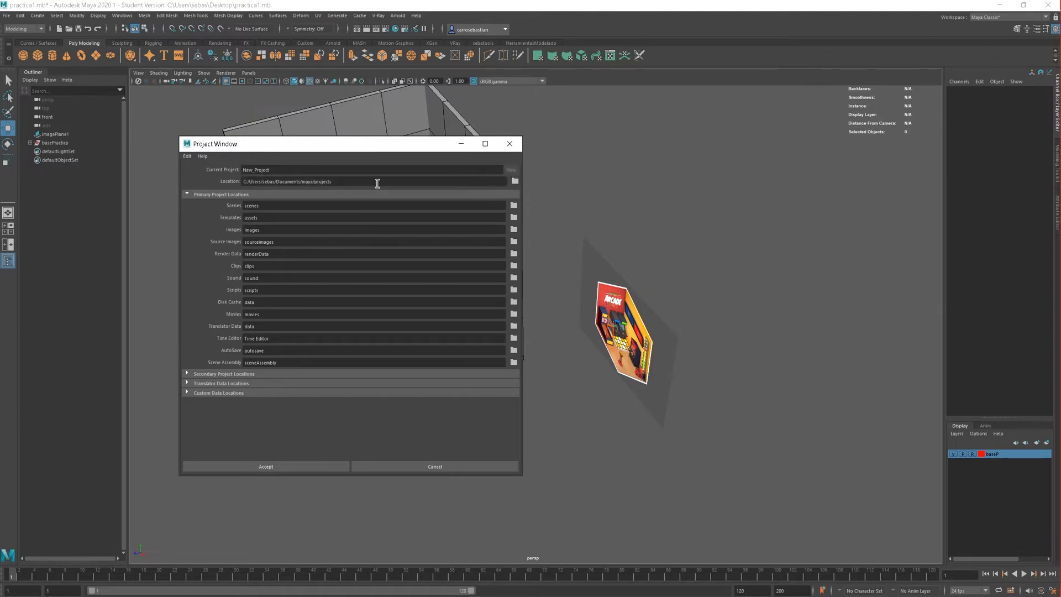
Create a folder named PRACTICA1 on the Desktop, set it as the new project's location, and accept the project.
{"action": "left_click", "coordinate": [515, 180]}
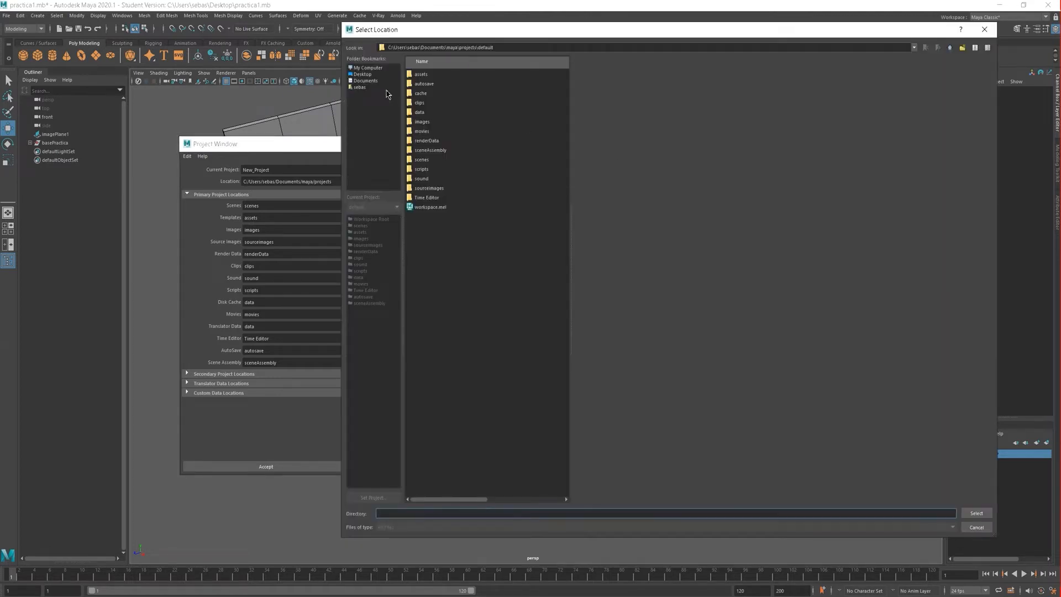
{"action": "left_click", "coordinate": [363, 74]}
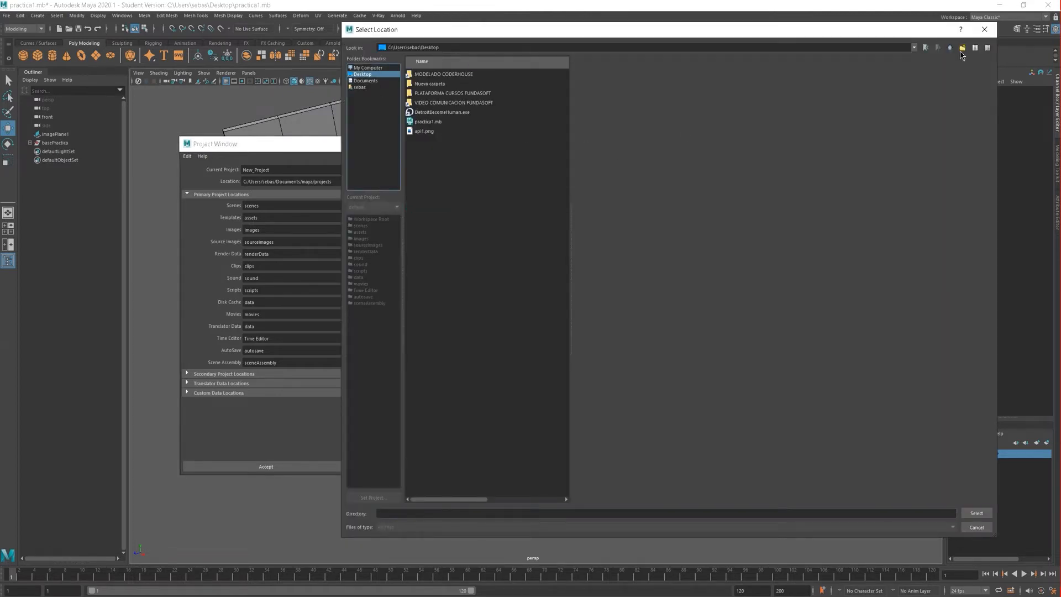
{"action": "left_click", "coordinate": [961, 49]}
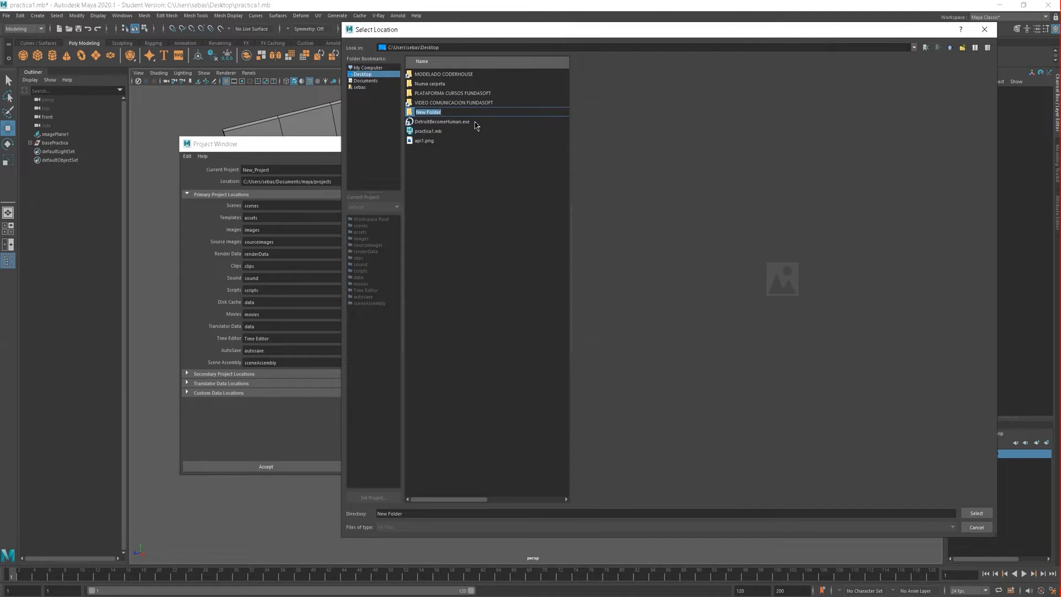
{"action": "type", "text": "PRACTICA1"}
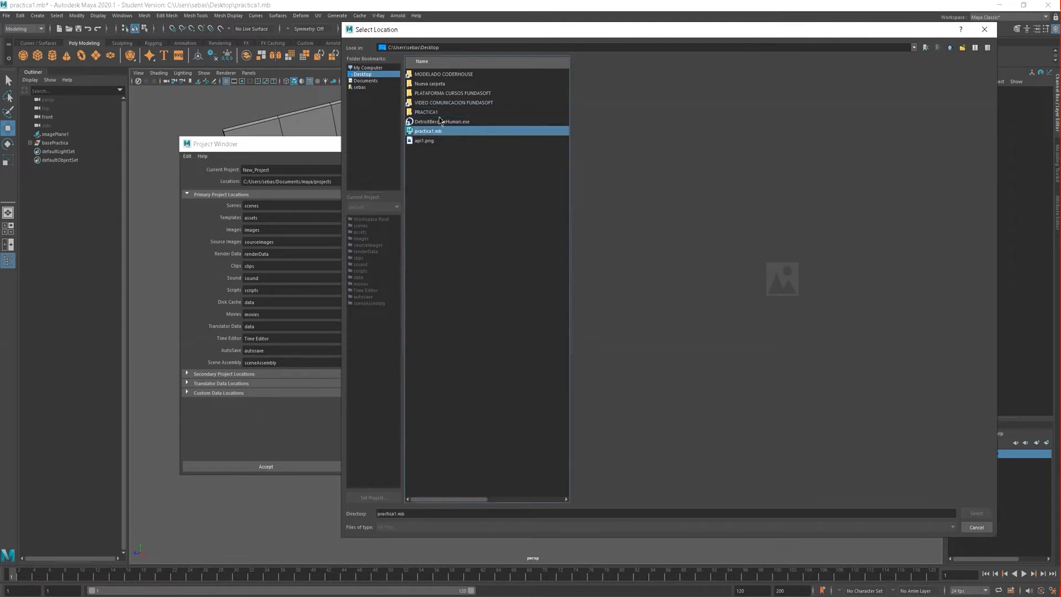
{"action": "left_click", "coordinate": [483, 112]}
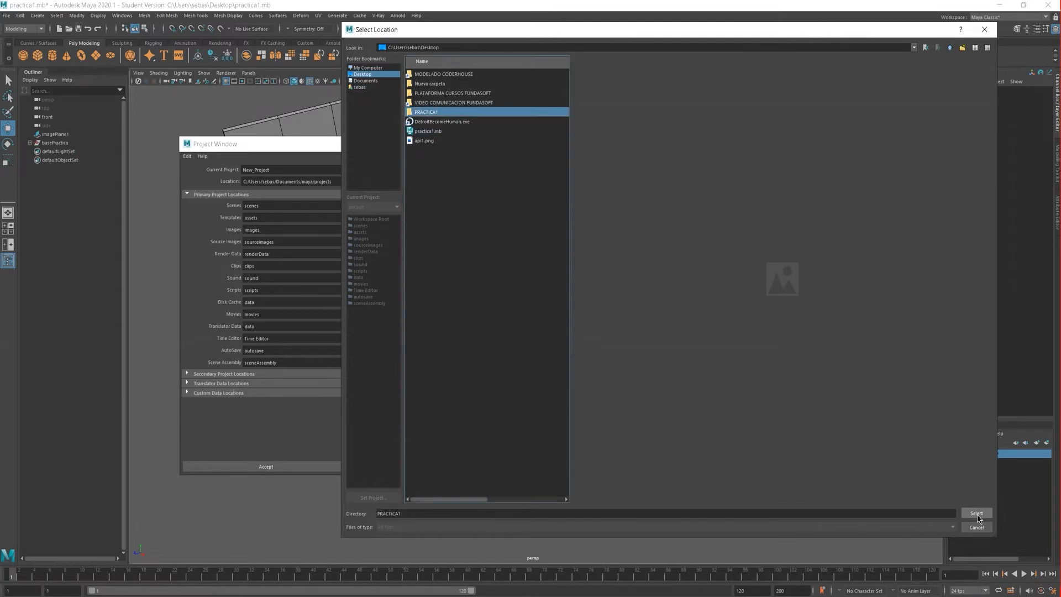
{"action": "left_click", "coordinate": [976, 512]}
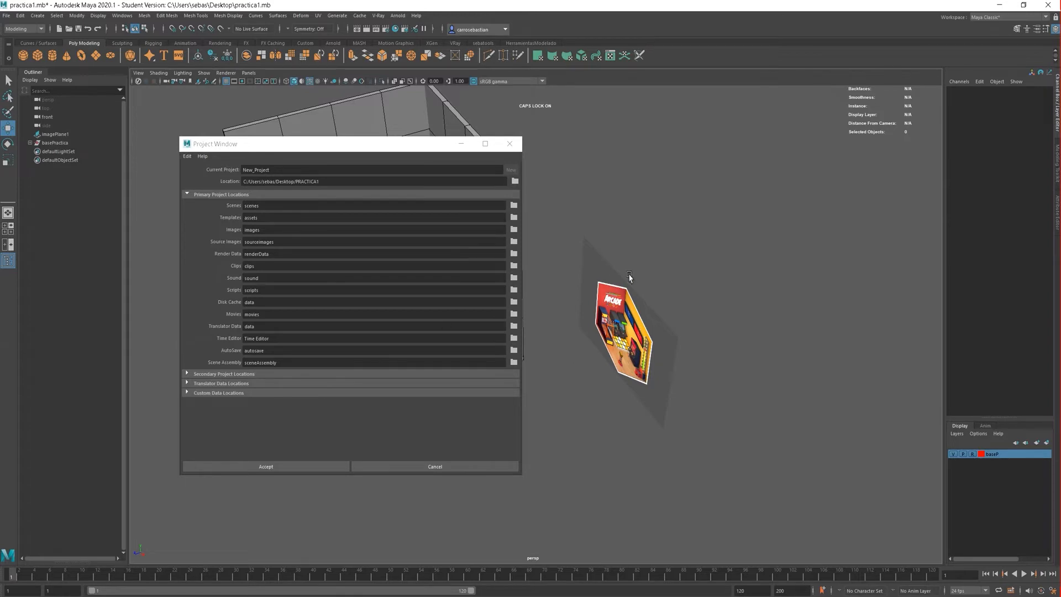
{"action": "left_click", "coordinate": [300, 468]}
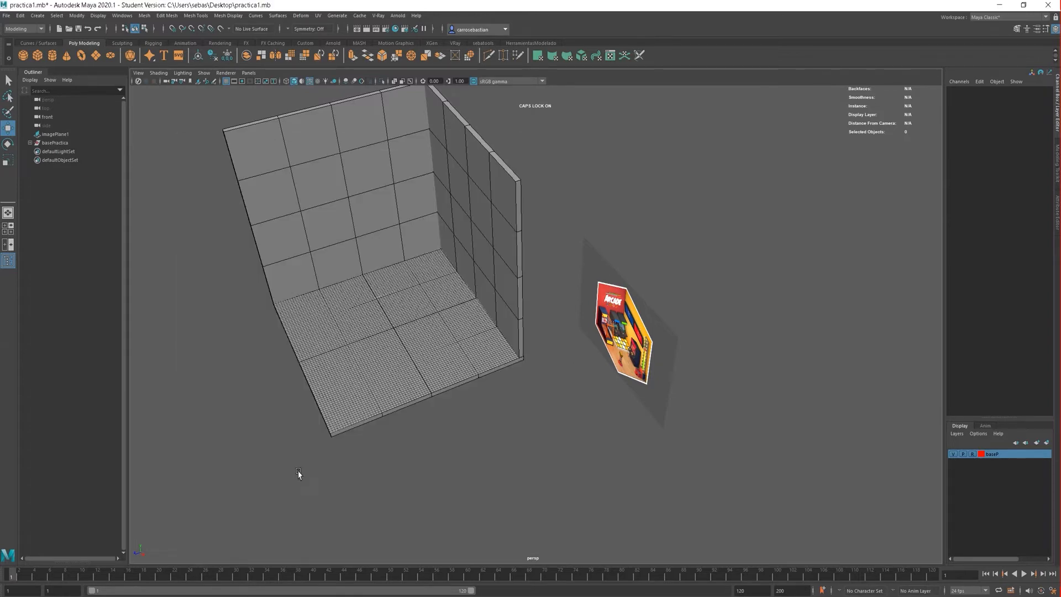
Save the practica1 scene again and accept the student version notice.
{"action": "scroll", "coordinate": [563, 239], "scroll_direction": "down", "scroll_amount": 3}
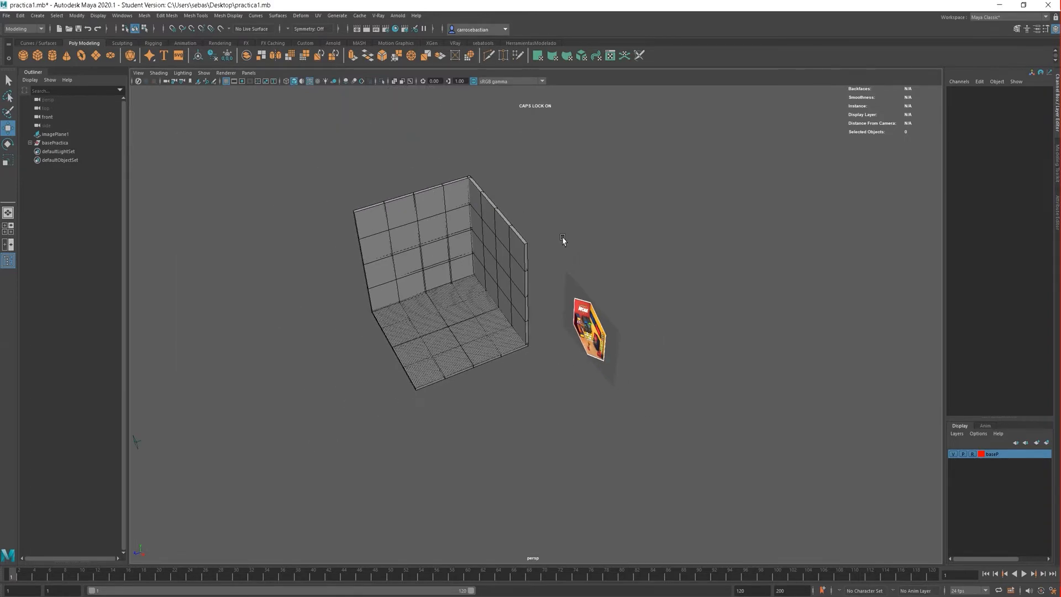
{"action": "left_click", "coordinate": [6, 15]}
{"action": "left_click", "coordinate": [28, 47]}
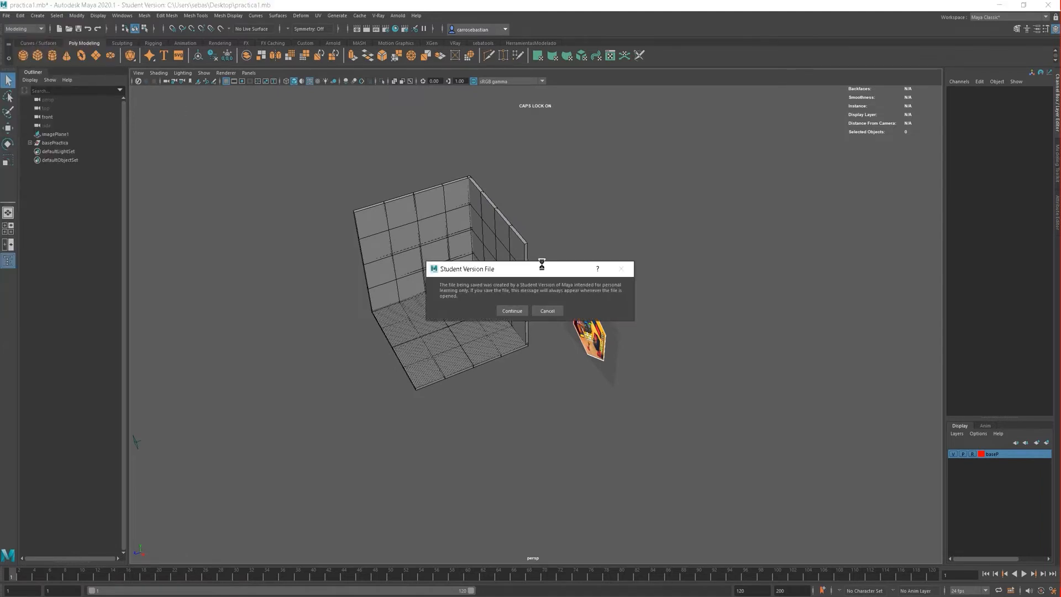
{"action": "left_click", "coordinate": [511, 311]}
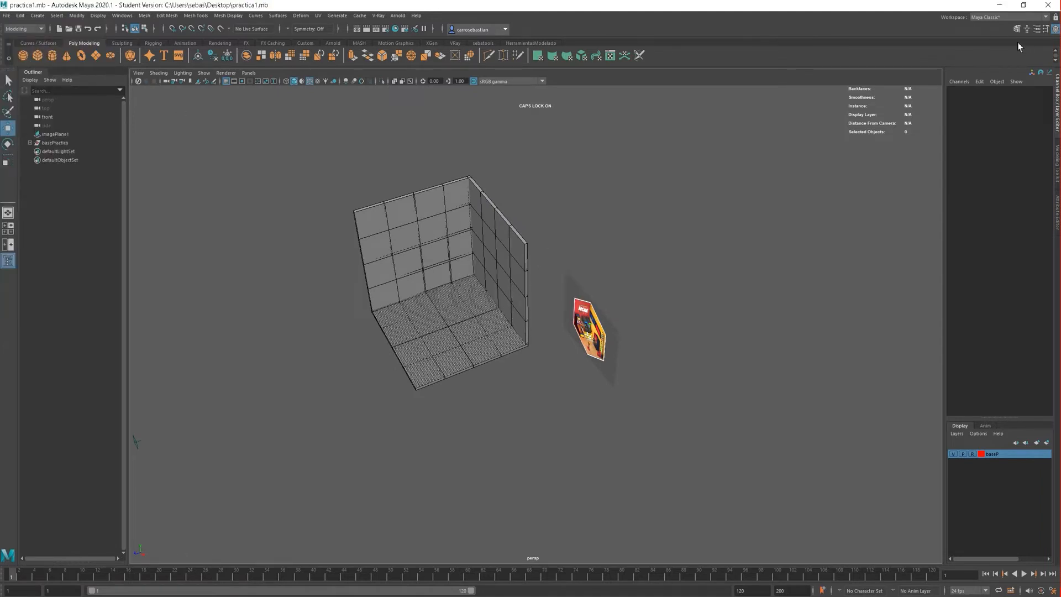
Switch to the Windows desktop and open the New_Project folder inside PRACTICA1.
{"action": "left_click", "coordinate": [999, 6]}
{"action": "left_click", "coordinate": [1000, 7]}
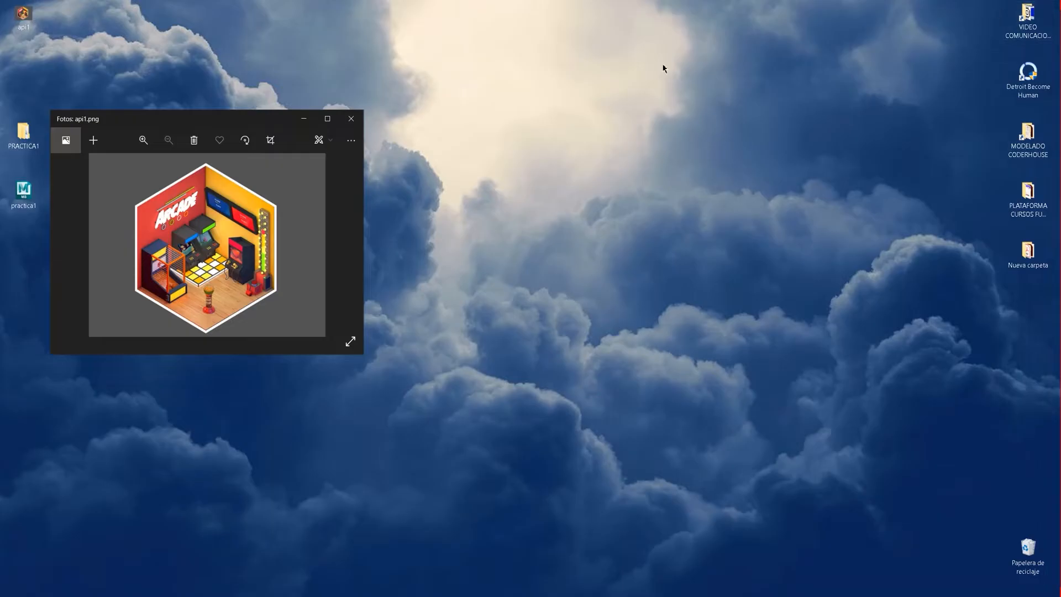
{"action": "left_click_drag", "start_coordinate": [290, 120], "coordinate": [577, 90]}
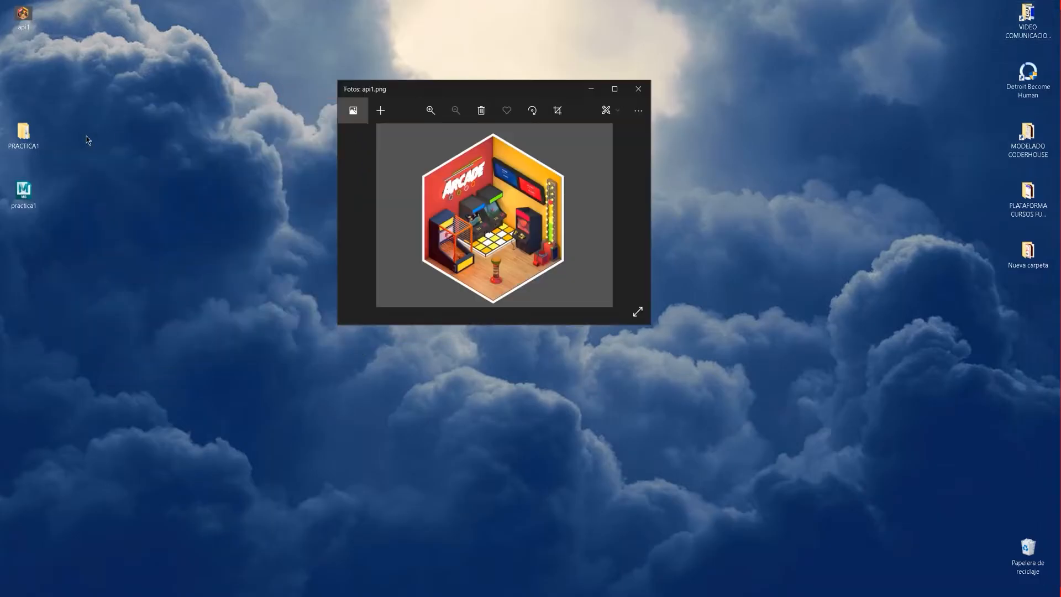
{"action": "double_click", "coordinate": [30, 148]}
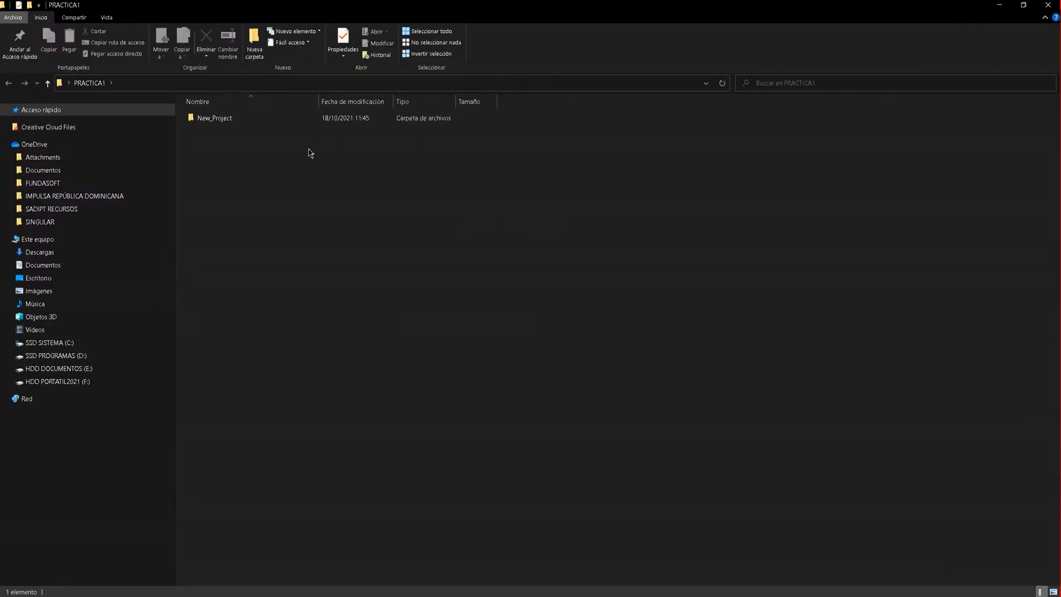
{"action": "double_click", "coordinate": [214, 119]}
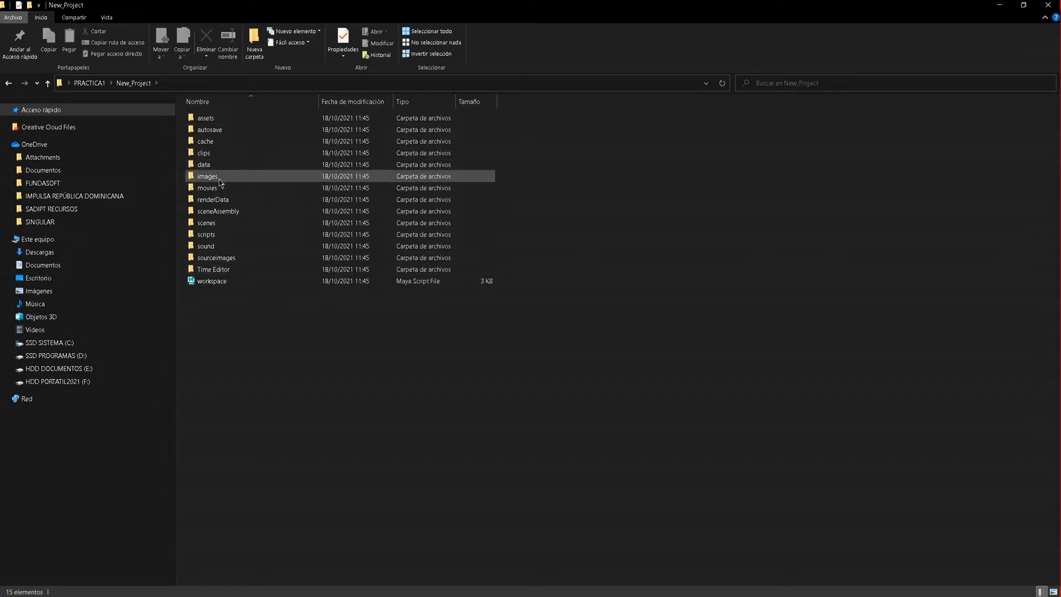
Examine the project's folder structure, including the autosave folder, the edits folder inside scenes, and the workspace file.
{"action": "left_click", "coordinate": [213, 131]}
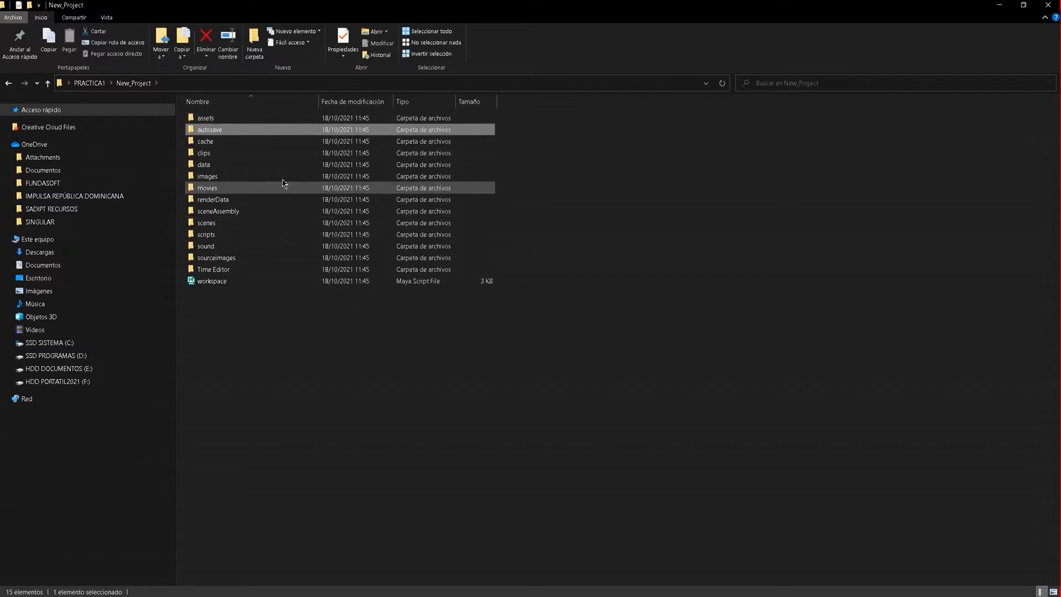
{"action": "left_click", "coordinate": [213, 143]}
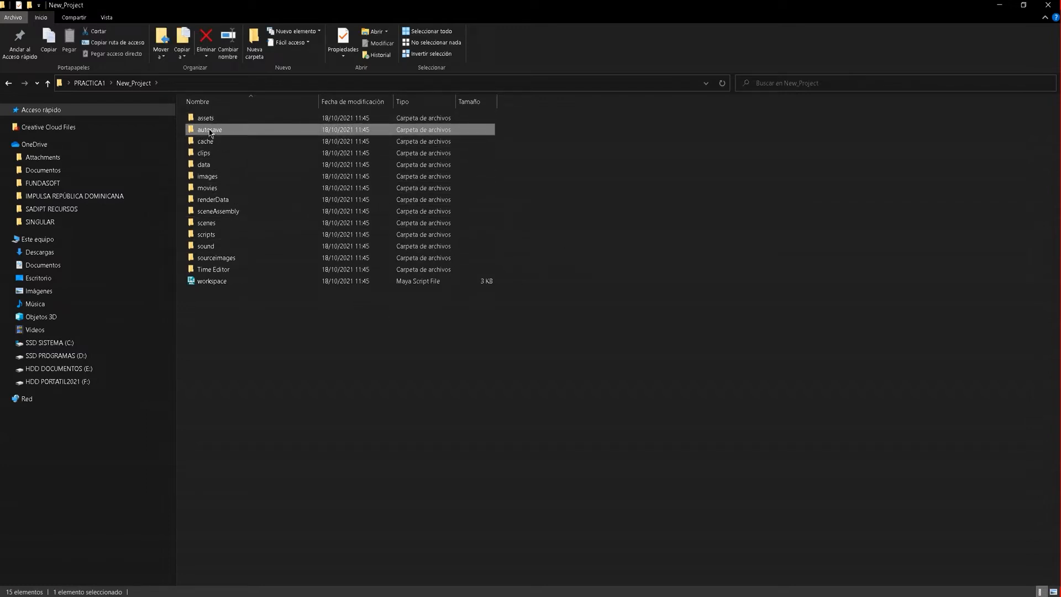
{"action": "left_click", "coordinate": [212, 133]}
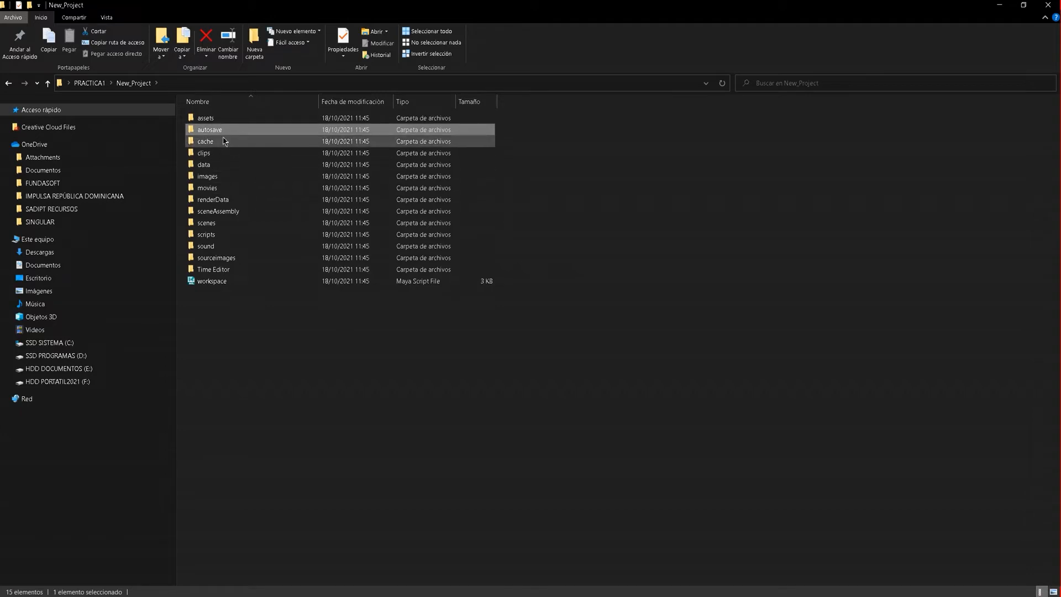
{"action": "double_click", "coordinate": [221, 224]}
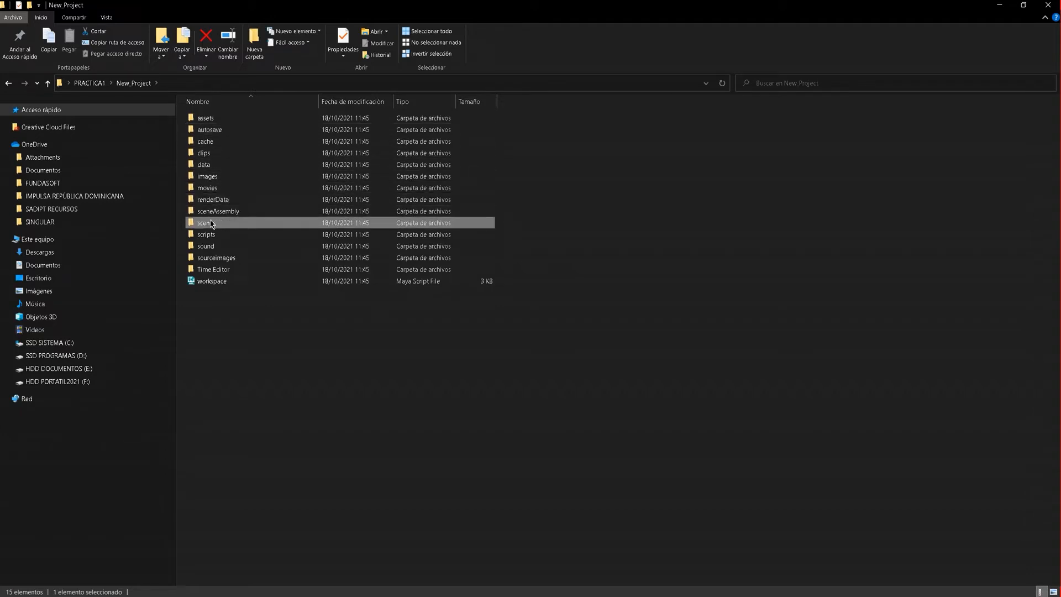
{"action": "double_click", "coordinate": [204, 119]}
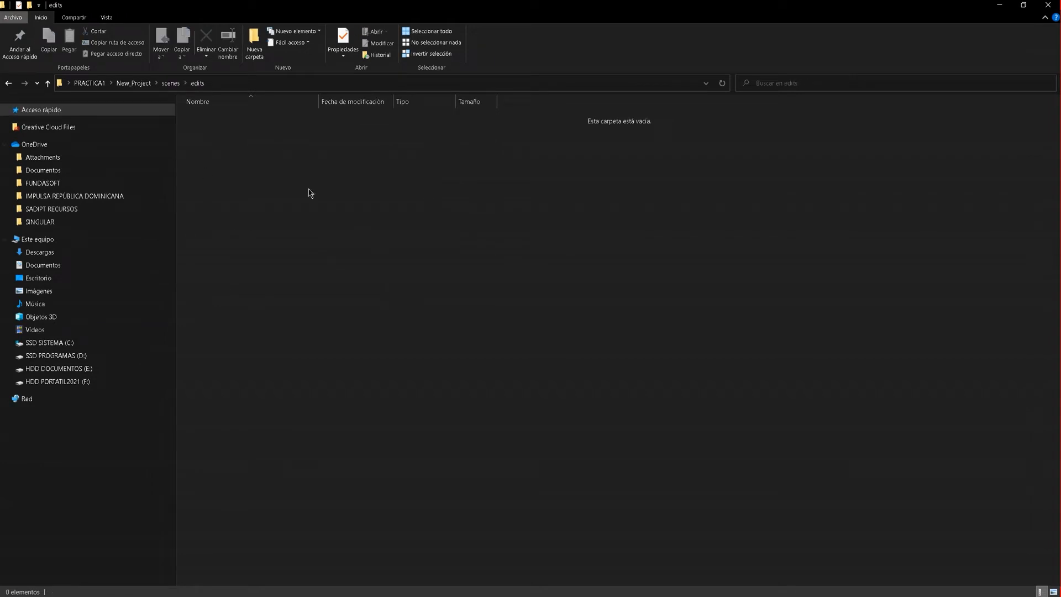
{"action": "left_click", "coordinate": [47, 83]}
{"action": "left_click", "coordinate": [47, 82]}
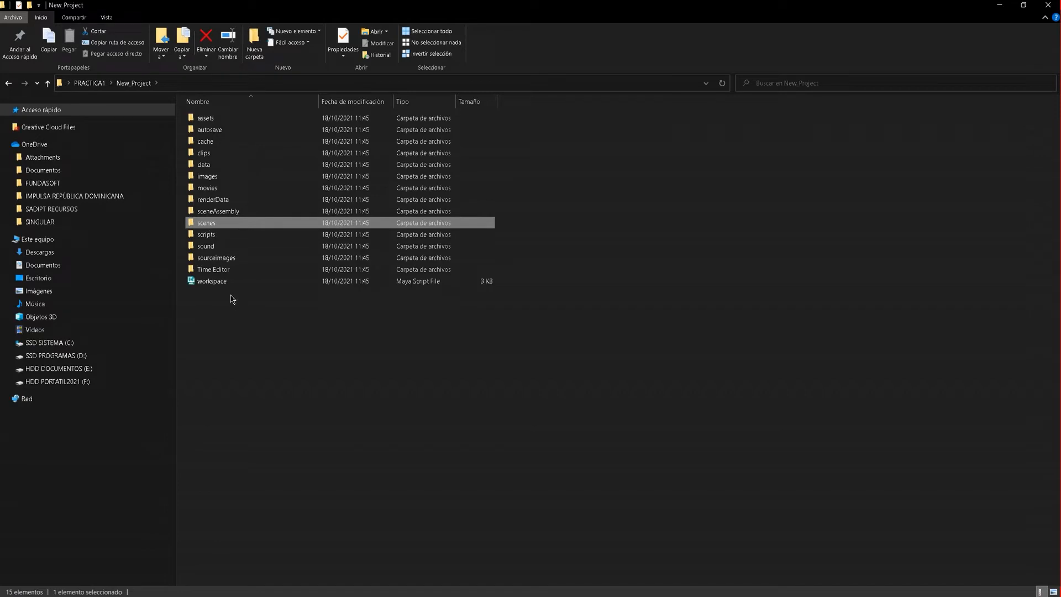
{"action": "left_click", "coordinate": [211, 282]}
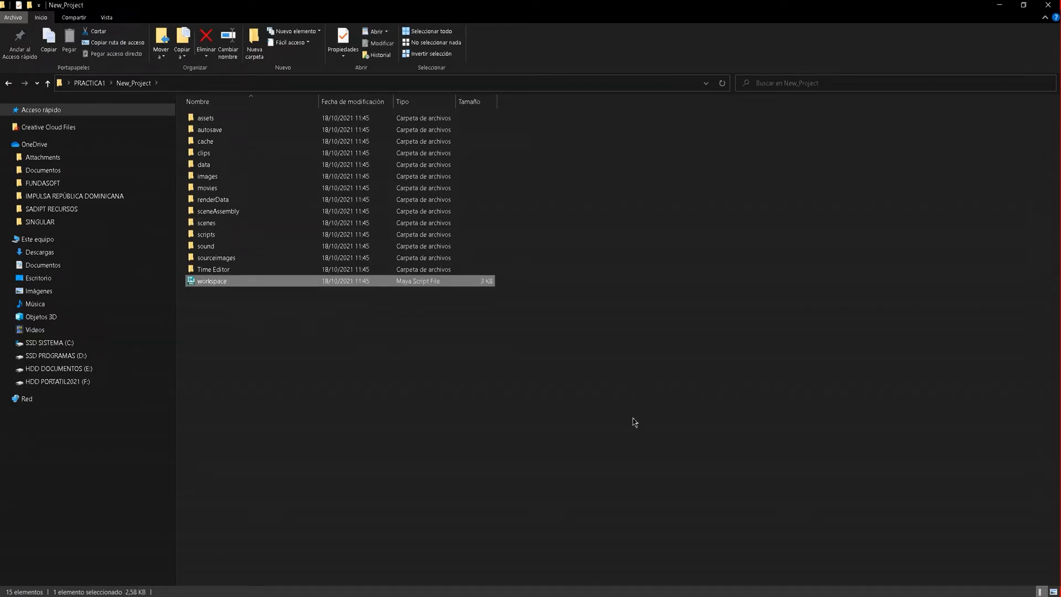
Switch back to Maya and display the HerramientasModelado shelf.
{"action": "mouse_move", "coordinate": [166, 587]}
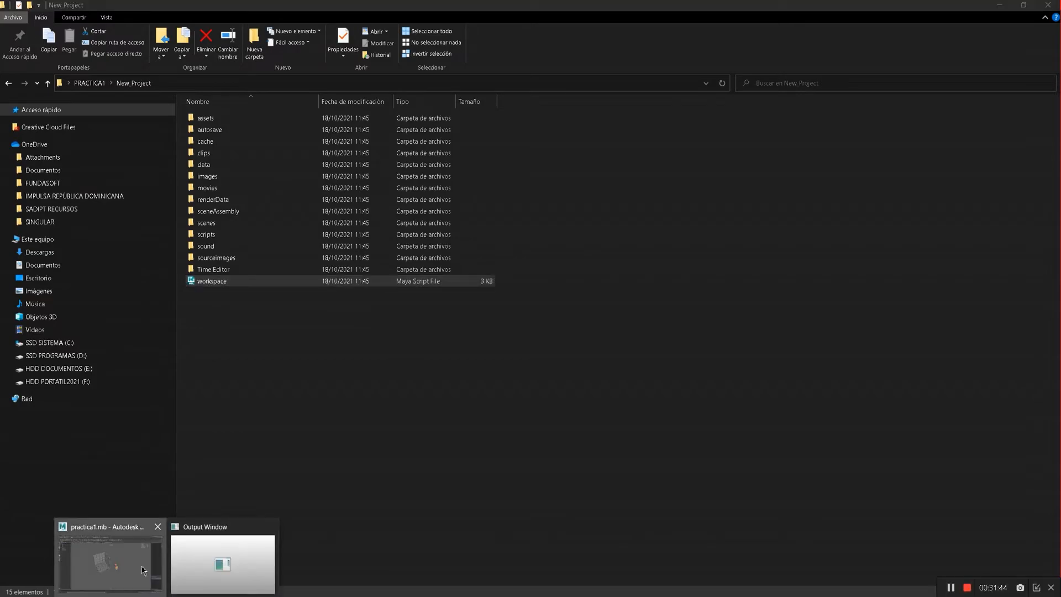
{"action": "left_click", "coordinate": [110, 561]}
{"action": "right_click_drag", "start_coordinate": [543, 134], "coordinate": [635, 152], "text": "alt"}
{"action": "middle_click_drag", "start_coordinate": [635, 166], "coordinate": [585, 213], "text": "alt"}
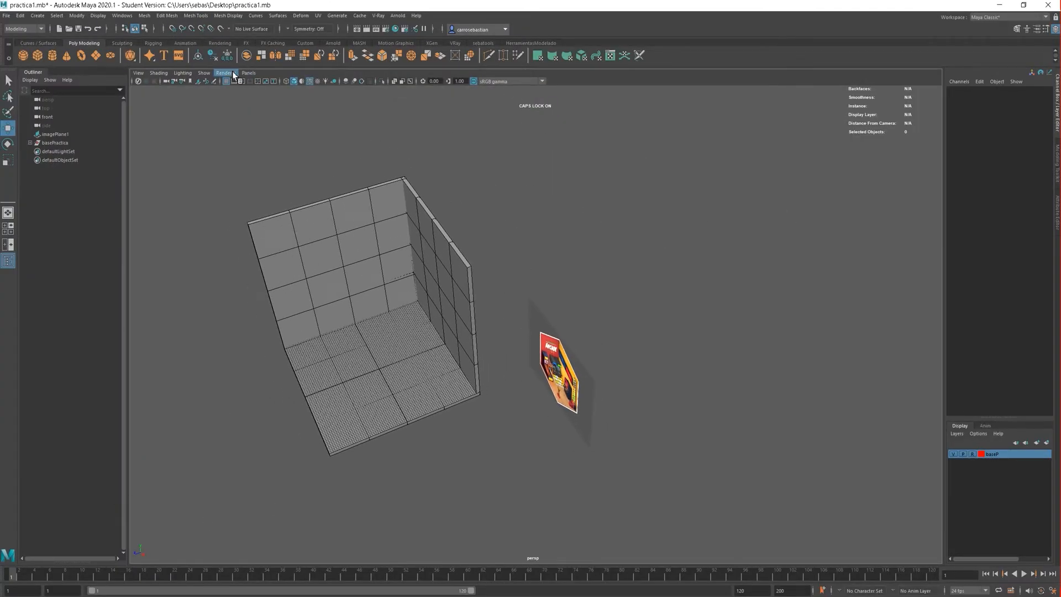
{"action": "left_click", "coordinate": [522, 44]}
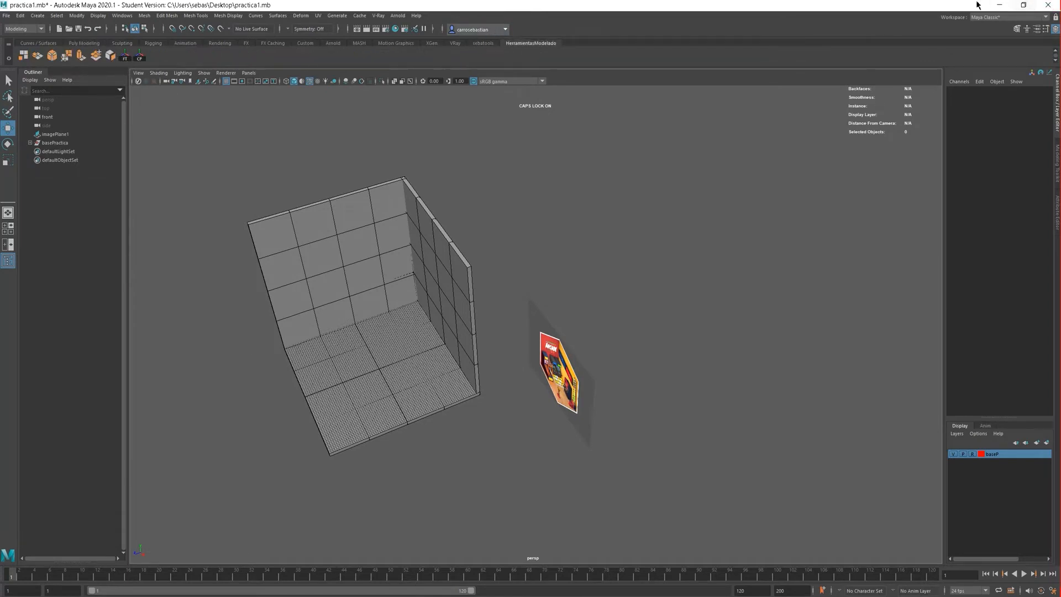
Return to the New_Project folder in File Explorer and inspect the images folder and the 3dPaintTextures folder inside sourceimages.
{"action": "left_click", "coordinate": [999, 5]}
{"action": "left_click", "coordinate": [223, 271]}
{"action": "left_click", "coordinate": [218, 283]}
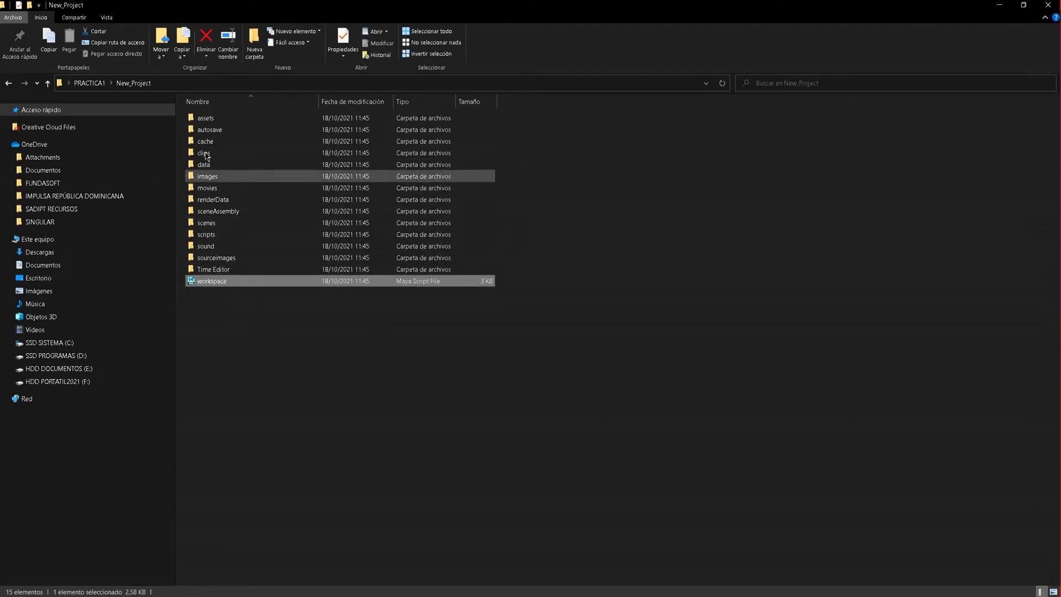
{"action": "double_click", "coordinate": [224, 180]}
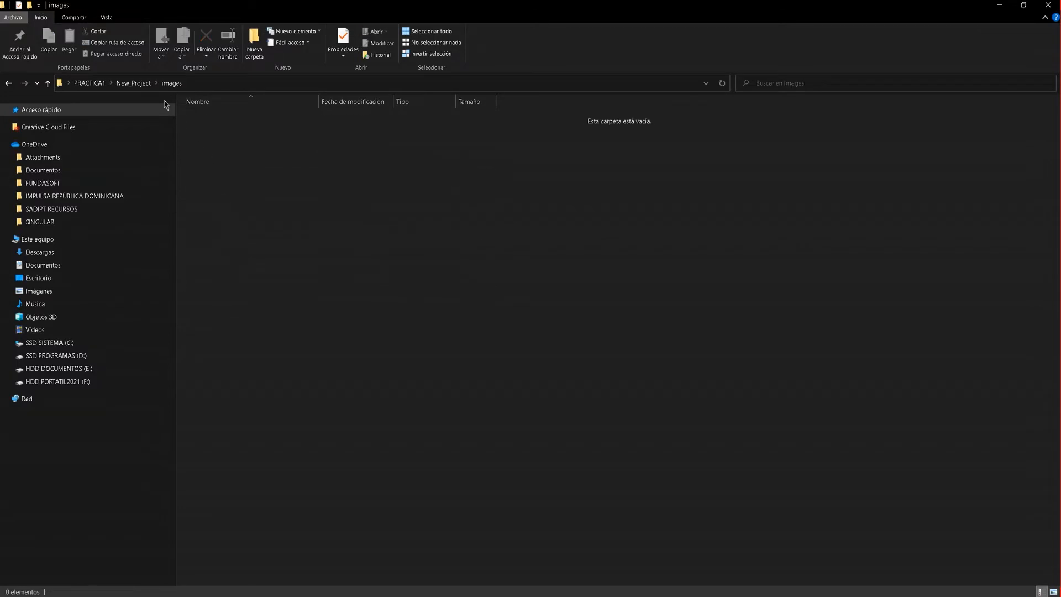
{"action": "left_click", "coordinate": [47, 86]}
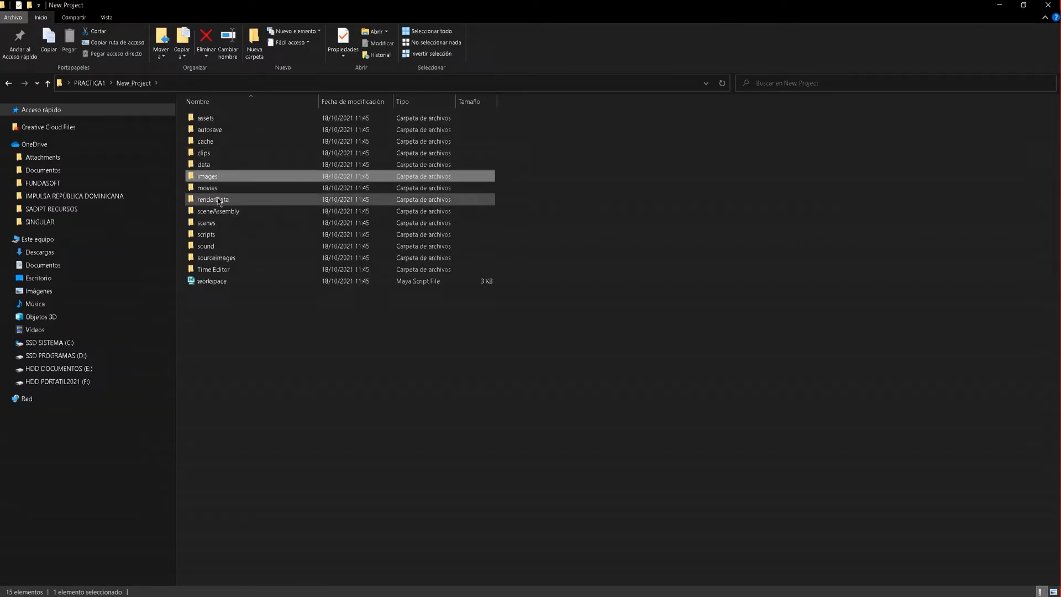
{"action": "double_click", "coordinate": [229, 258]}
{"action": "double_click", "coordinate": [218, 125]}
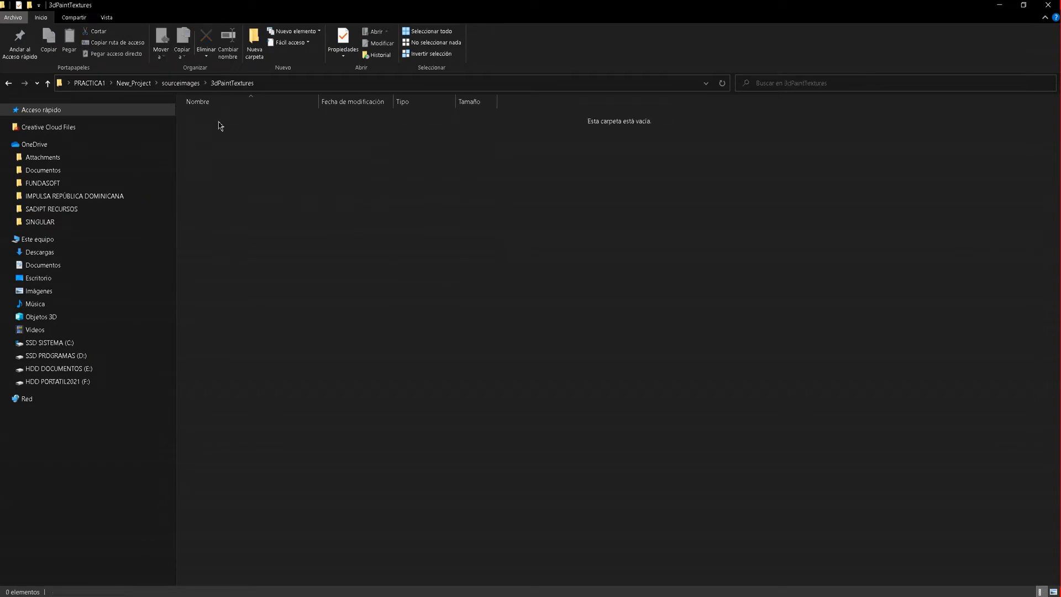
Leave the 3dPaintTextures folder, close the project folder window, and switch back to the practica1 scene in Maya.
{"action": "left_click", "coordinate": [47, 84]}
{"action": "left_click", "coordinate": [47, 84]}
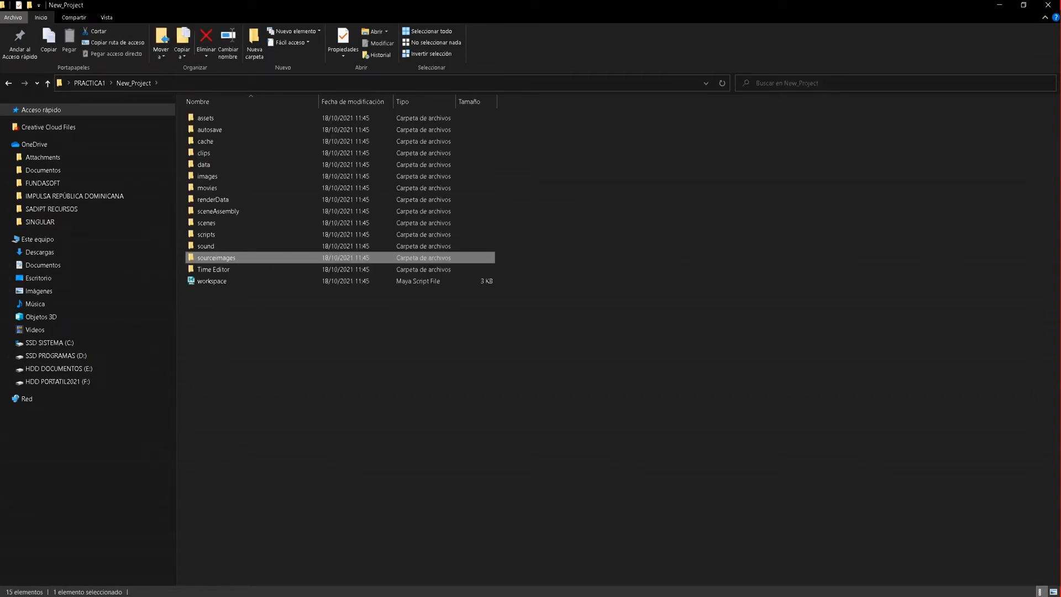
{"action": "left_click", "coordinate": [1047, 5]}
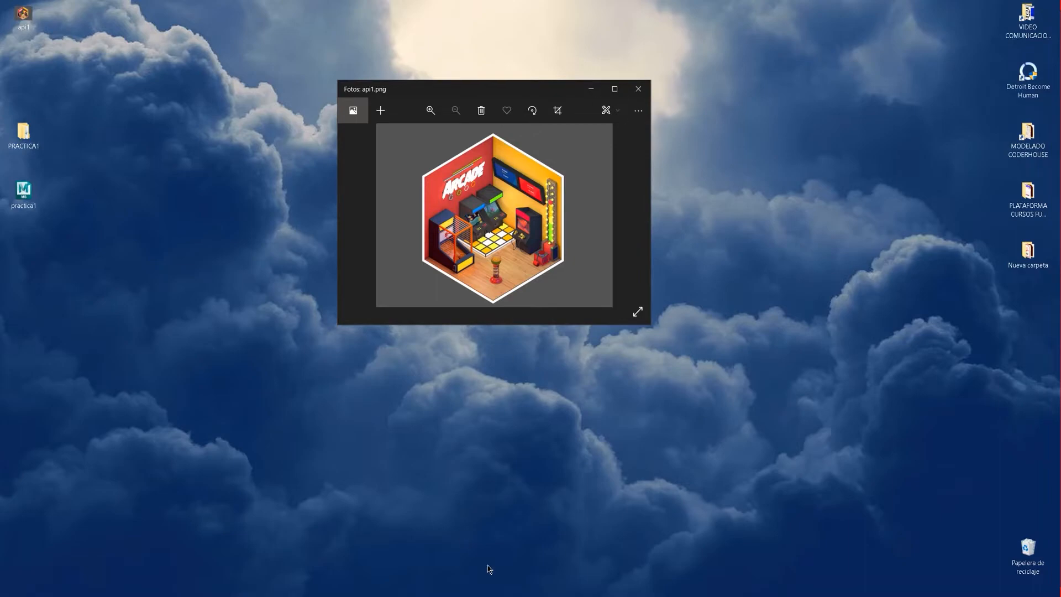
{"action": "left_click", "coordinate": [138, 569]}
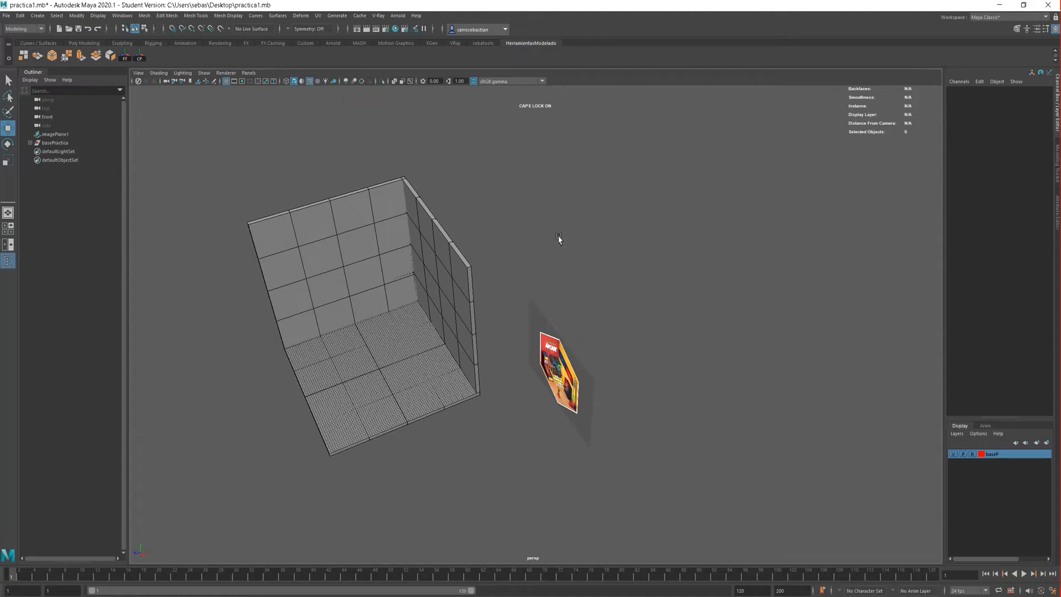
Examine the arcade reference image beside the room base, focusing on the ARCADE wall sign and the machines.
{"action": "middle_click_drag", "start_coordinate": [581, 335], "coordinate": [618, 270], "text": "alt"}
{"action": "left_click_drag", "start_coordinate": [500, 317], "coordinate": [542, 320], "text": "alt"}
{"action": "right_click_drag", "start_coordinate": [542, 320], "coordinate": [625, 308], "text": "alt"}
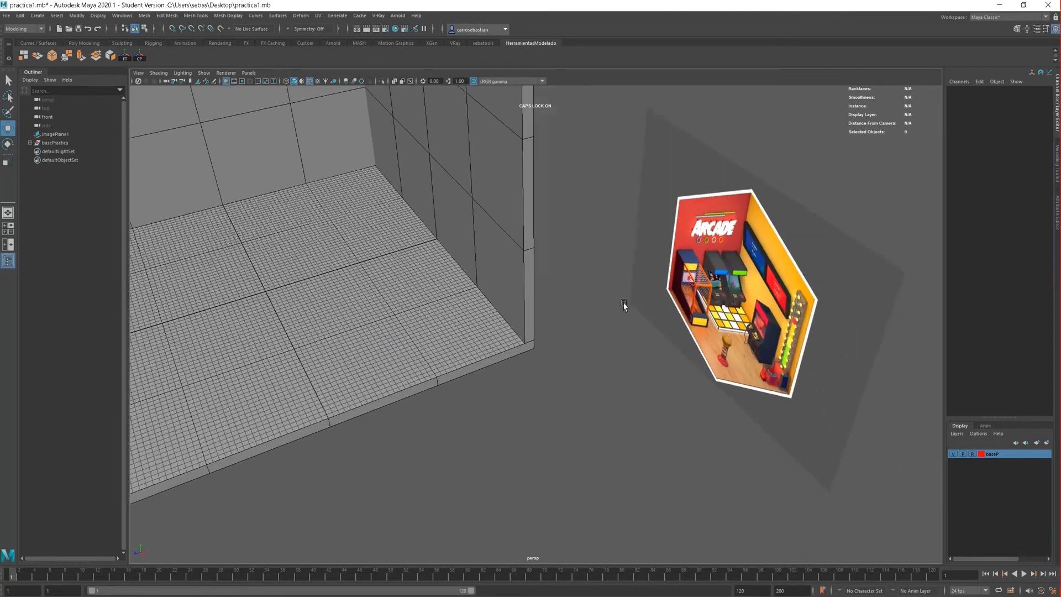
{"action": "middle_click_drag", "start_coordinate": [625, 308], "coordinate": [511, 371], "text": "alt"}
{"action": "left_click_drag", "start_coordinate": [511, 371], "coordinate": [566, 326], "text": "alt"}
{"action": "right_click_drag", "start_coordinate": [566, 326], "coordinate": [624, 437], "text": "alt"}
{"action": "middle_click_drag", "start_coordinate": [624, 437], "coordinate": [605, 294], "text": "alt"}
{"action": "left_click_drag", "start_coordinate": [605, 295], "coordinate": [582, 308], "text": "alt"}
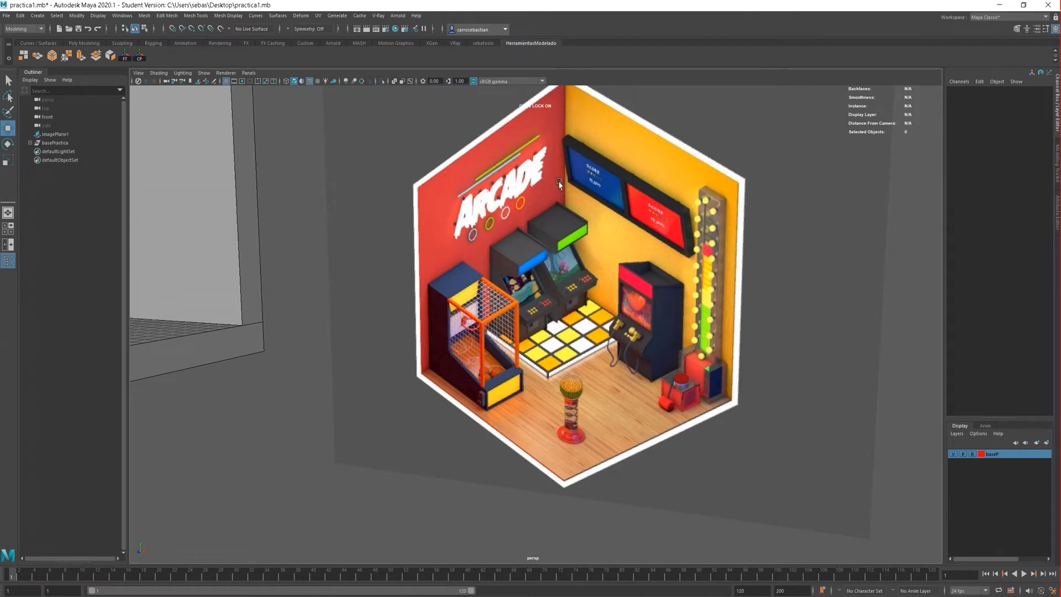
{"action": "middle_click_drag", "start_coordinate": [589, 205], "coordinate": [555, 307], "text": "alt"}
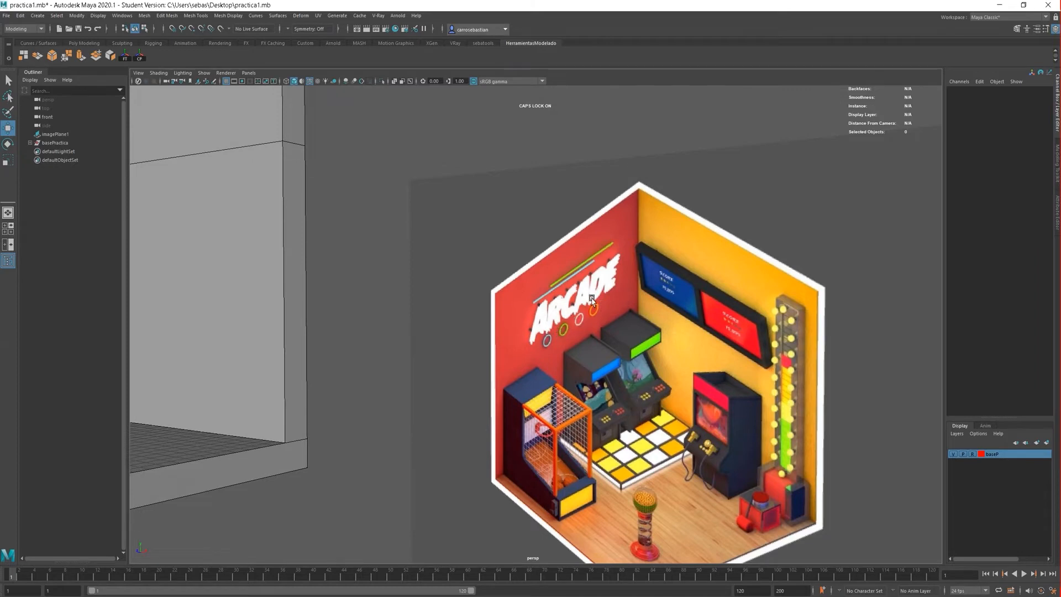
{"action": "scroll", "coordinate": [637, 392], "scroll_direction": "down", "scroll_amount": 4}
{"action": "left_click_drag", "start_coordinate": [637, 393], "coordinate": [607, 343], "text": "alt"}
{"action": "scroll", "coordinate": [592, 311], "scroll_direction": "up", "scroll_amount": 3}
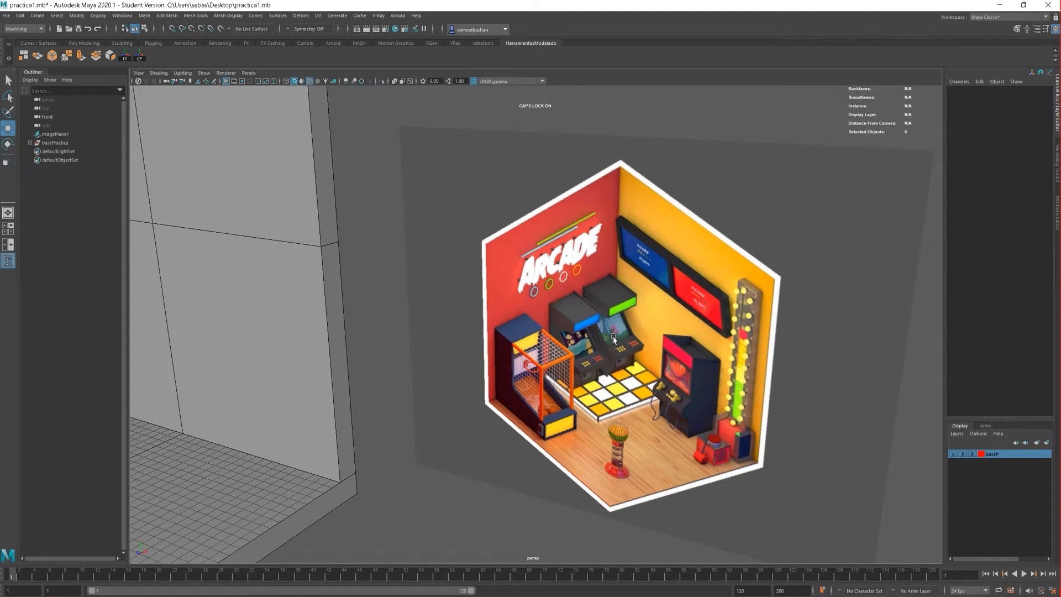
{"action": "scroll", "coordinate": [641, 305], "scroll_direction": "down", "scroll_amount": 3}
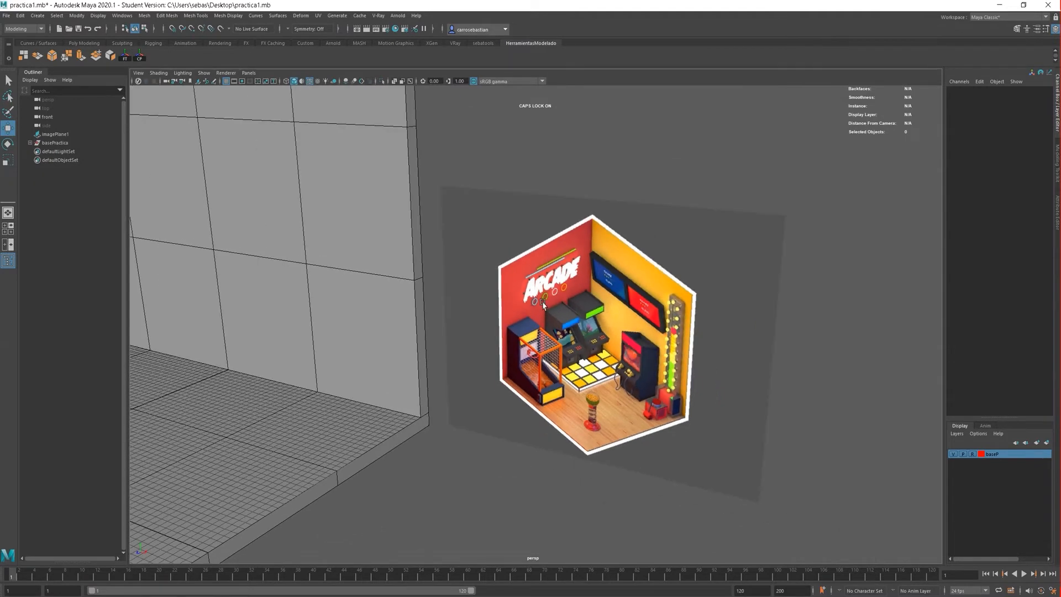
{"action": "middle_click_drag", "start_coordinate": [541, 302], "coordinate": [602, 342], "text": "alt"}
{"action": "mouse_move", "coordinate": [723, 386]}
{"action": "left_mouse_down", "text": "alt"}
{"action": "mouse_move", "coordinate": [692, 371]}
{"action": "mouse_move", "coordinate": [712, 371]}
{"action": "left_mouse_up", "text": "alt"}
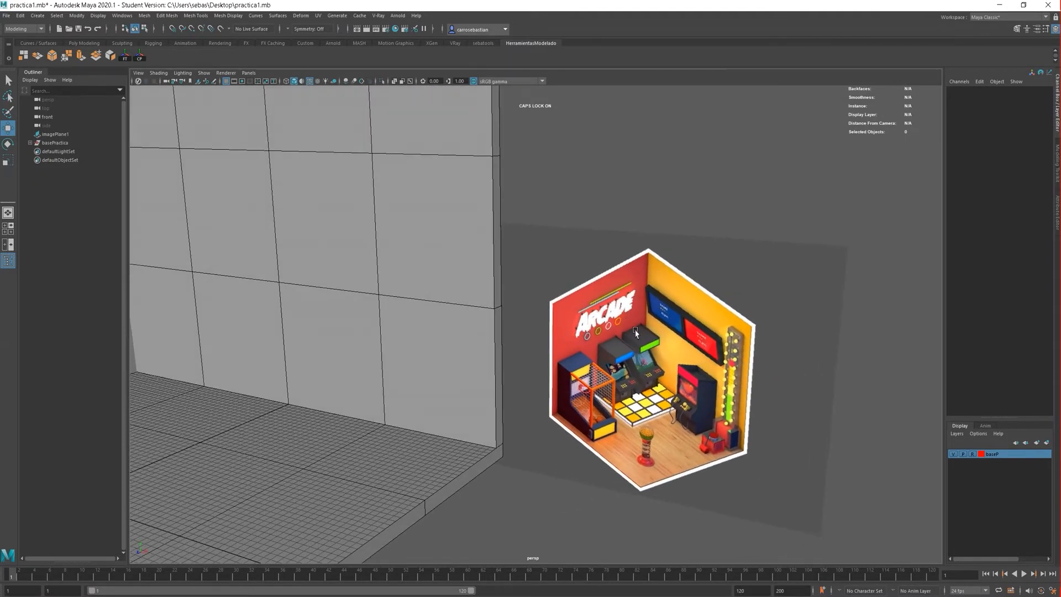
Display the Poly Modeling shelf and create a 3D polygon type object in the room.
{"action": "scroll", "coordinate": [691, 350], "scroll_direction": "down", "scroll_amount": 7}
{"action": "middle_click_drag", "start_coordinate": [590, 290], "coordinate": [702, 293], "text": "alt"}
{"action": "left_click_drag", "start_coordinate": [703, 292], "coordinate": [635, 331], "text": "alt"}
{"action": "scroll", "coordinate": [585, 272], "scroll_direction": "up", "scroll_amount": 5}
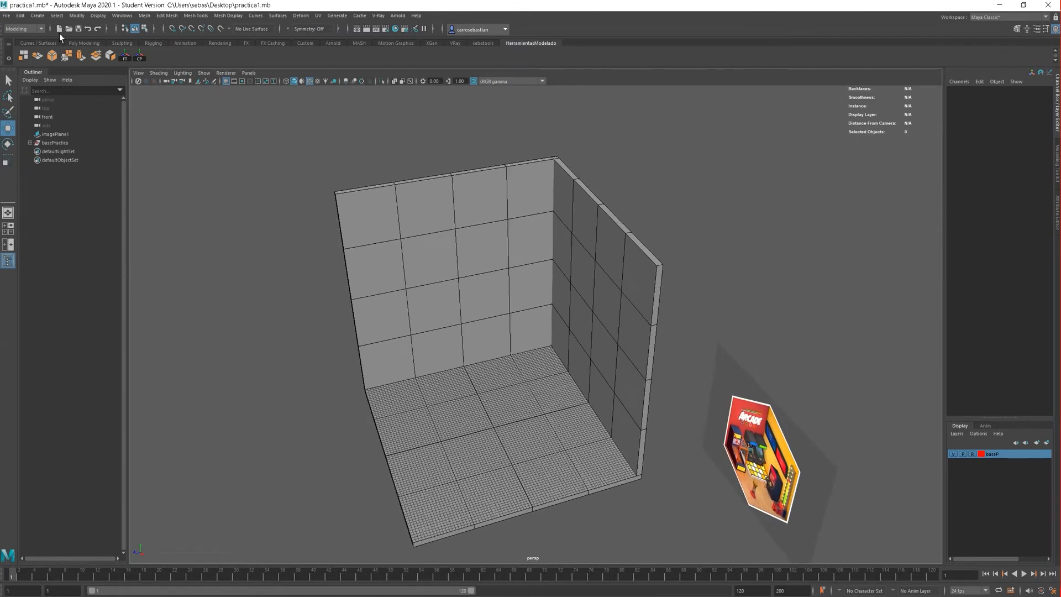
{"action": "left_click", "coordinate": [84, 43]}
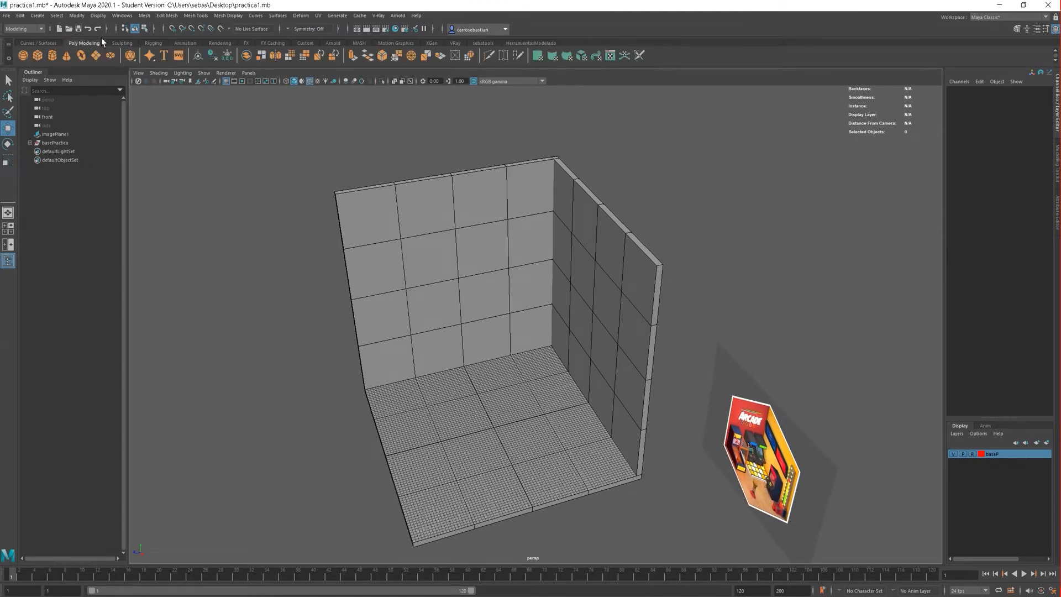
{"action": "left_click", "coordinate": [163, 55]}
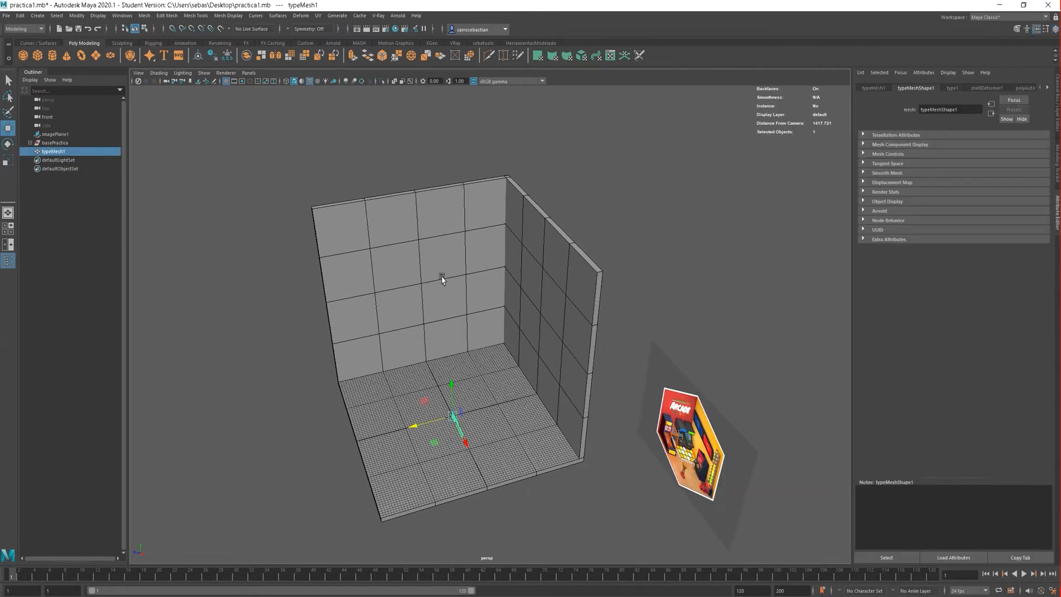
Move the new 3D text straight up so that it stands clear of the room's floor.
{"action": "scroll", "coordinate": [505, 275], "scroll_direction": "down", "scroll_amount": 3}
{"action": "left_click_drag", "start_coordinate": [505, 274], "coordinate": [535, 336], "text": "alt"}
{"action": "scroll", "coordinate": [539, 337], "scroll_direction": "up", "scroll_amount": 8}
{"action": "middle_click_drag", "start_coordinate": [578, 356], "coordinate": [549, 287], "text": "alt"}
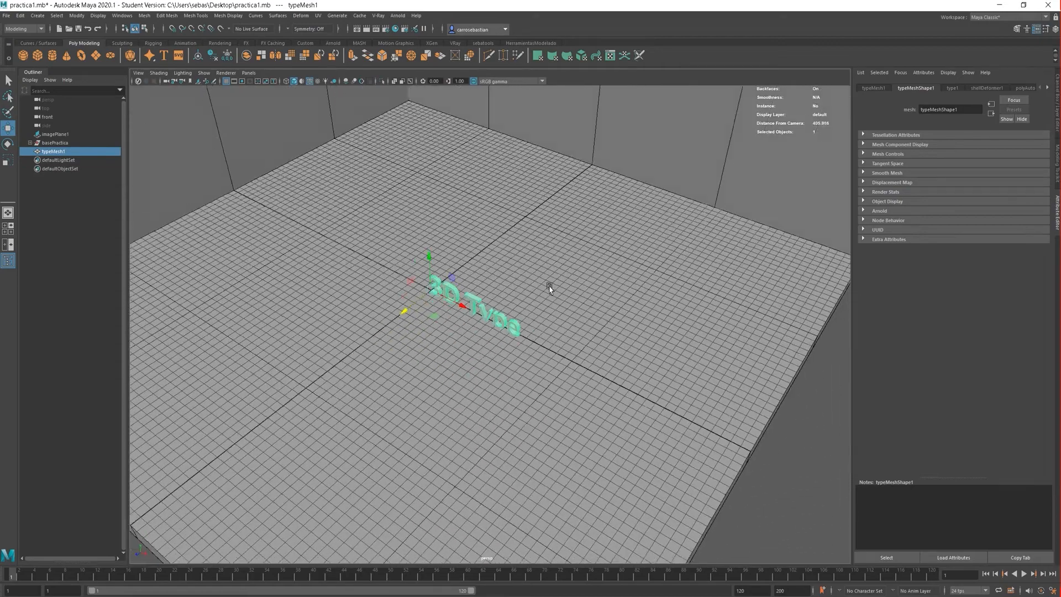
{"action": "left_click_drag", "start_coordinate": [549, 286], "coordinate": [552, 296], "text": "alt"}
{"action": "right_click_drag", "start_coordinate": [552, 297], "coordinate": [585, 287], "text": "alt"}
{"action": "middle_click_drag", "start_coordinate": [604, 272], "coordinate": [573, 287], "text": "alt"}
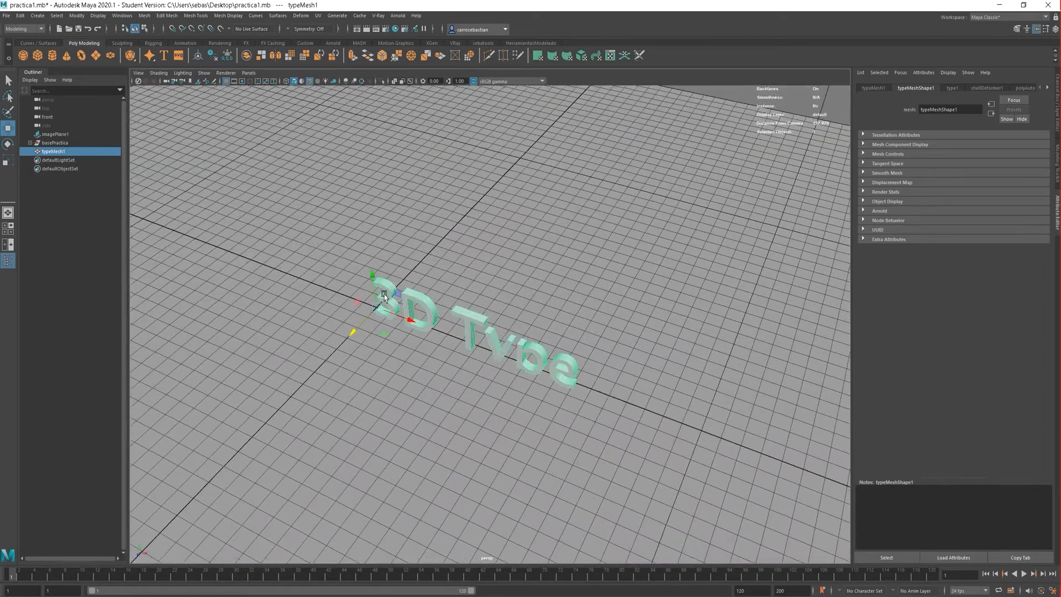
{"action": "left_click_drag", "start_coordinate": [375, 280], "coordinate": [351, 120]}
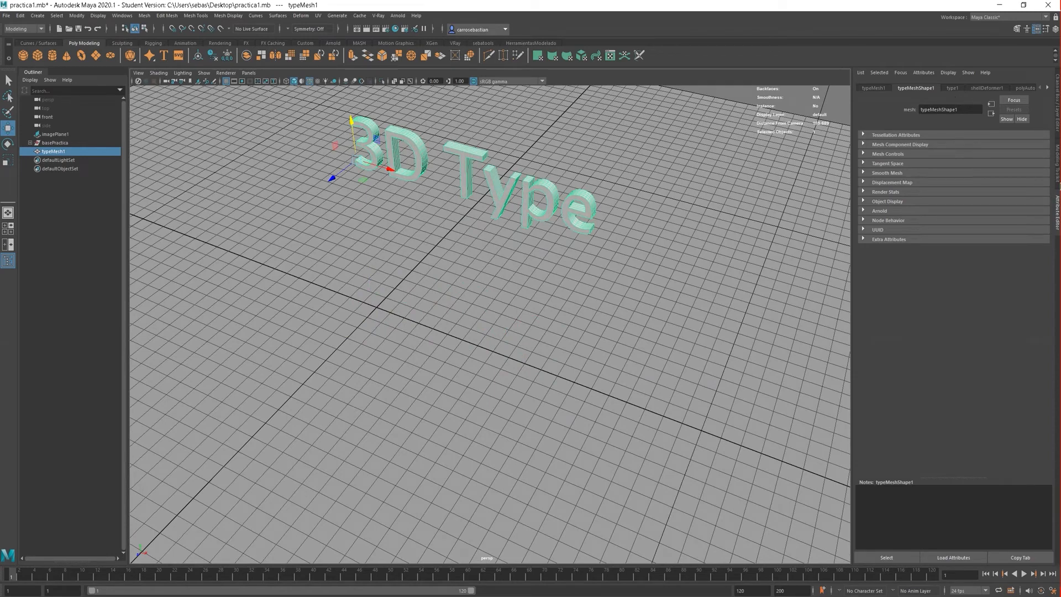
Replace the type object's default text with ARCADE.
{"action": "left_click", "coordinate": [952, 90]}
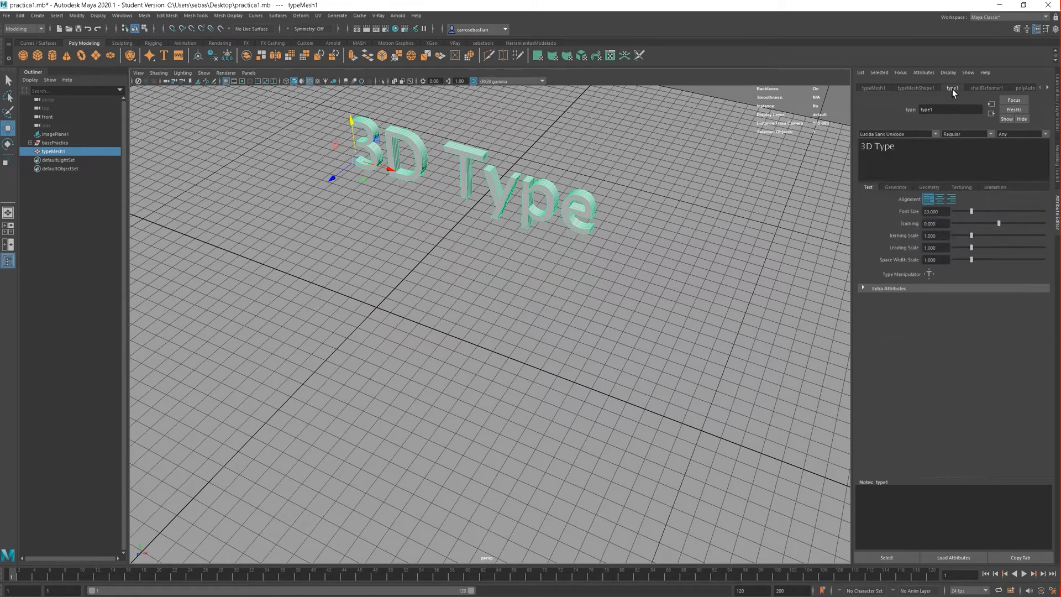
{"action": "left_click", "coordinate": [904, 155]}
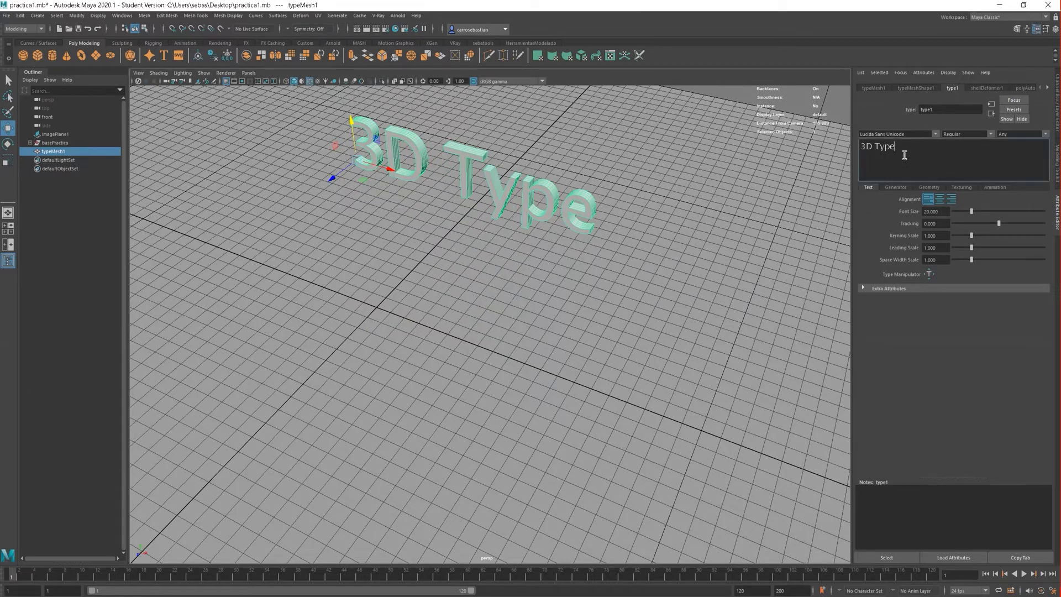
{"action": "key", "text": "BackSpace"}
{"action": "key", "text": "BackSpace"}
{"action": "key", "text": "BackSpace"}
{"action": "key", "text": "BackSpace"}
{"action": "key", "text": "BackSpace"}
{"action": "key", "text": "BackSpace"}
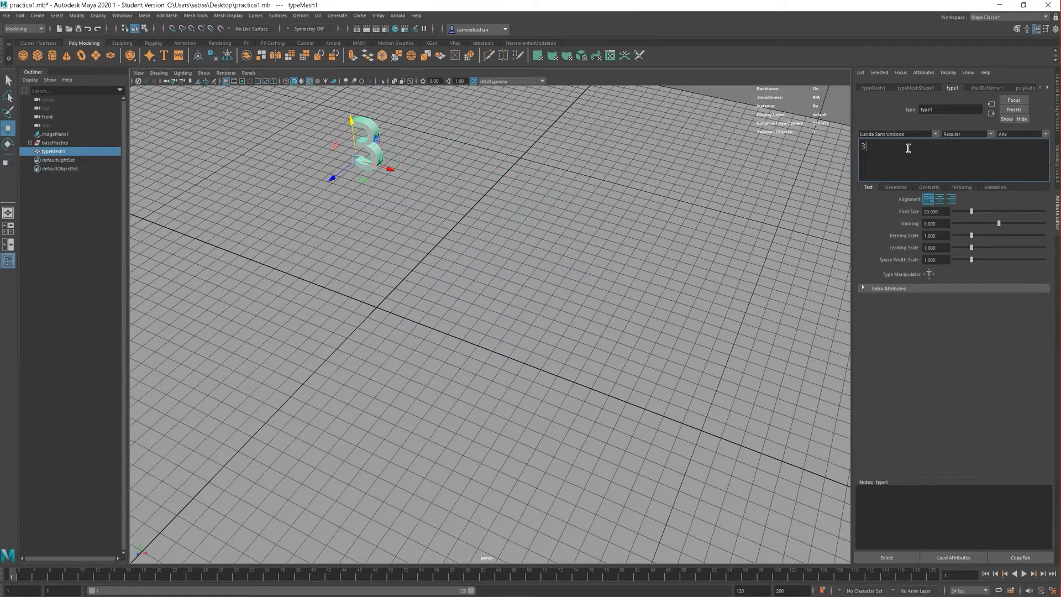
{"action": "key", "text": "BackSpace"}
{"action": "key", "text": "Caps_Lock"}
{"action": "type", "text": "ARCADE"}
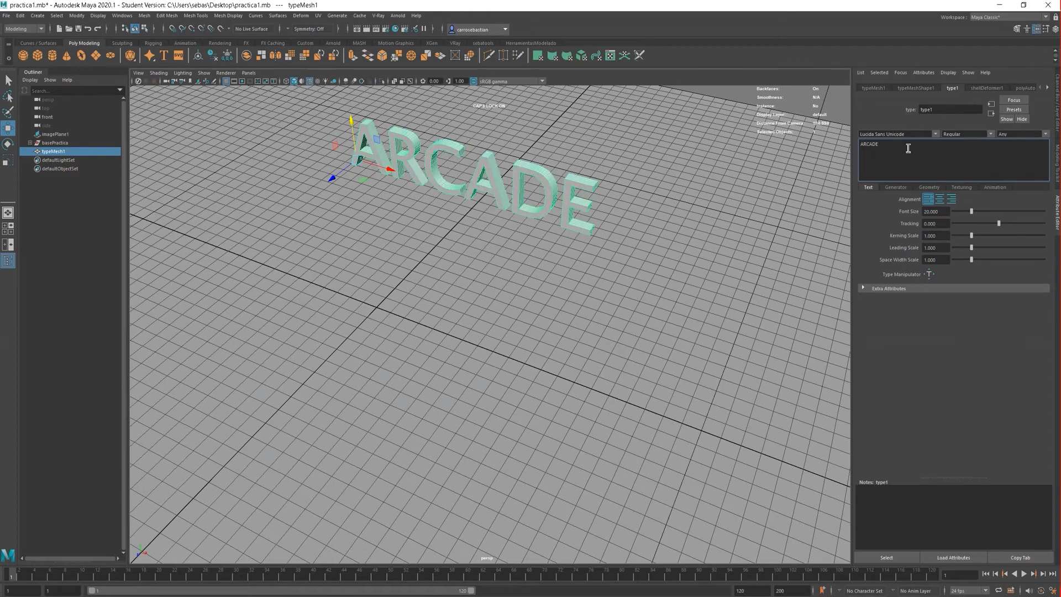
Try the LEMON MILK Medium font on the ARCADE text for comparison with the reference sign.
{"action": "scroll", "coordinate": [374, 336], "scroll_direction": "down", "scroll_amount": 10}
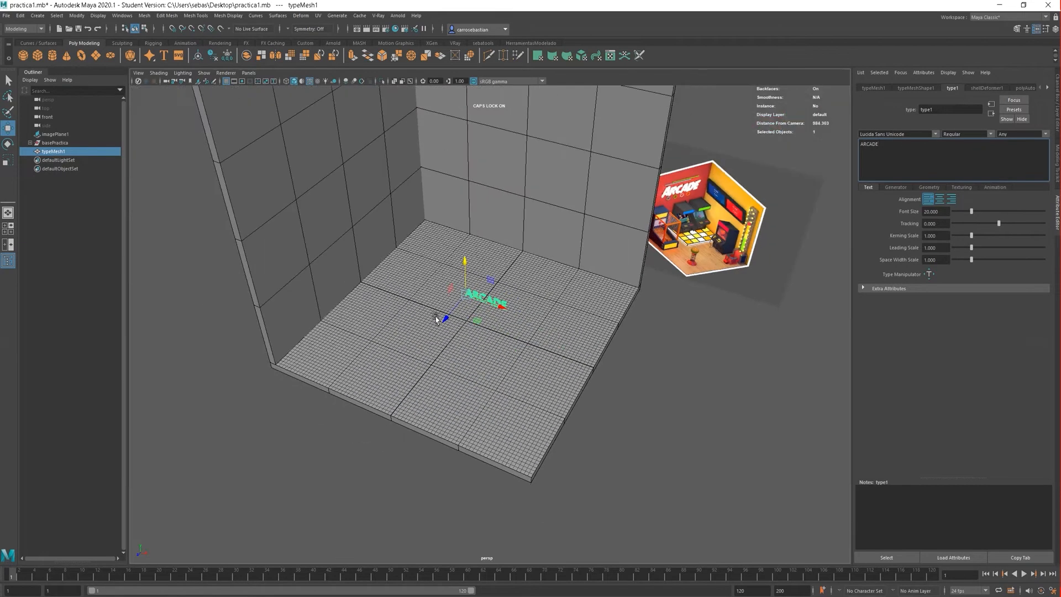
{"action": "scroll", "coordinate": [436, 318], "scroll_direction": "up", "scroll_amount": 3}
{"action": "middle_click_drag", "start_coordinate": [573, 279], "coordinate": [457, 351], "text": "alt"}
{"action": "scroll", "coordinate": [426, 315], "scroll_direction": "up", "scroll_amount": 4}
{"action": "scroll", "coordinate": [499, 320], "scroll_direction": "up", "scroll_amount": 2}
{"action": "scroll", "coordinate": [566, 330], "scroll_direction": "down", "scroll_amount": 3}
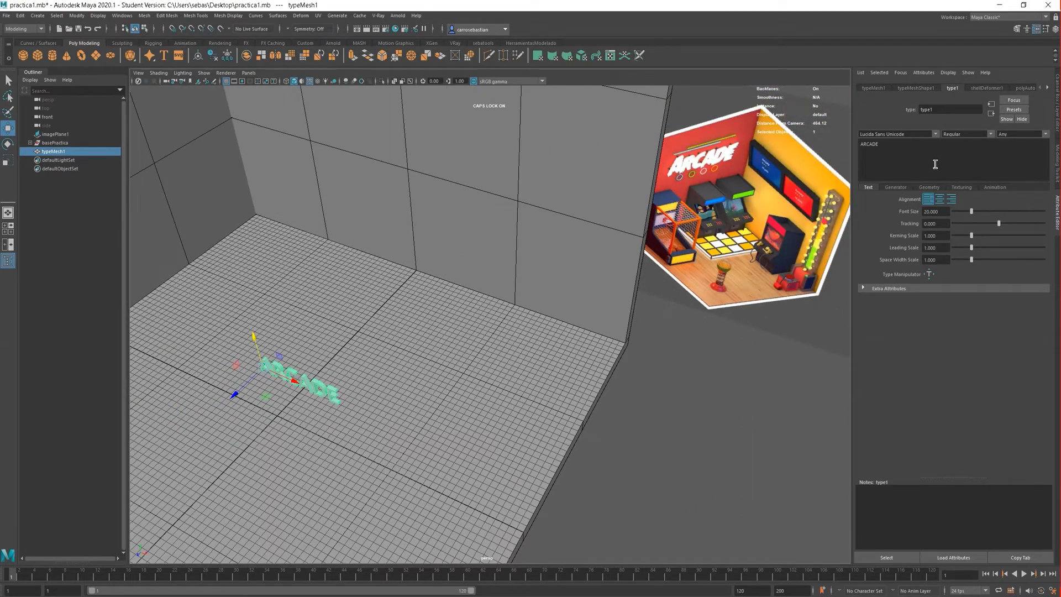
{"action": "left_click", "coordinate": [936, 134]}
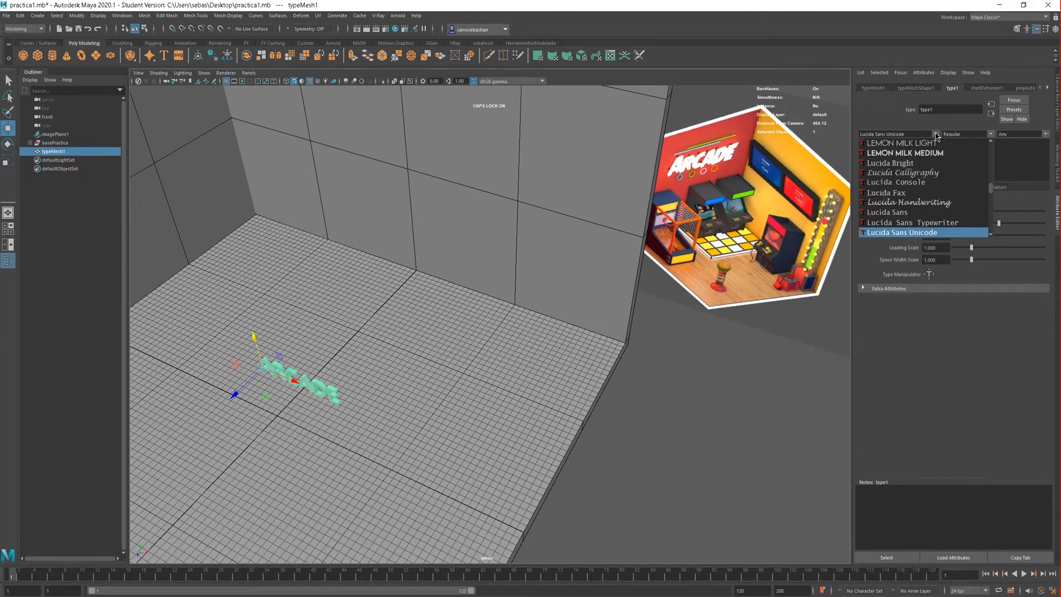
{"action": "left_click", "coordinate": [937, 135]}
{"action": "left_click", "coordinate": [937, 135]}
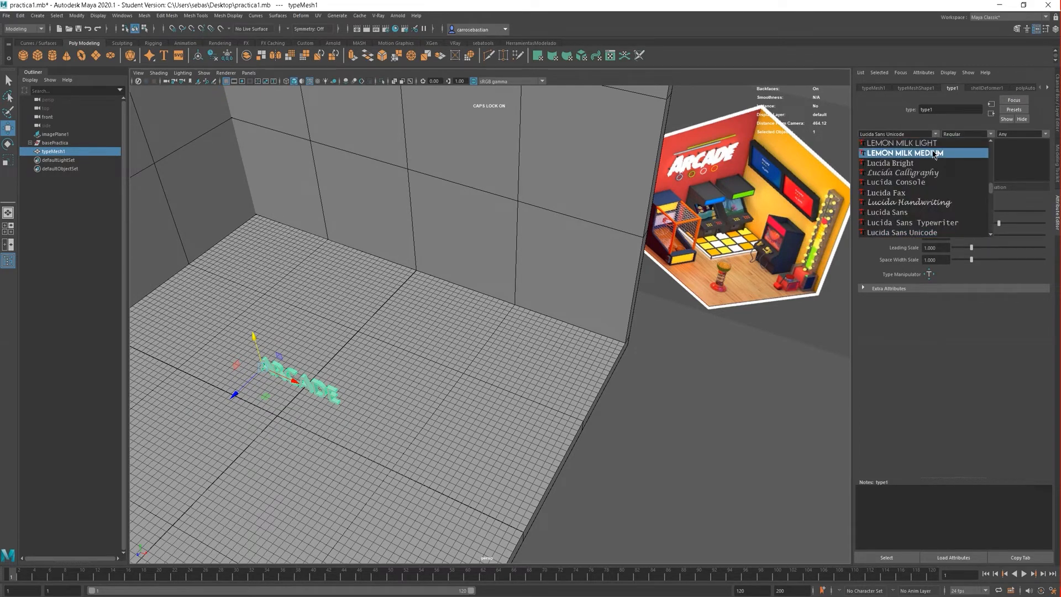
{"action": "left_click", "coordinate": [934, 153]}
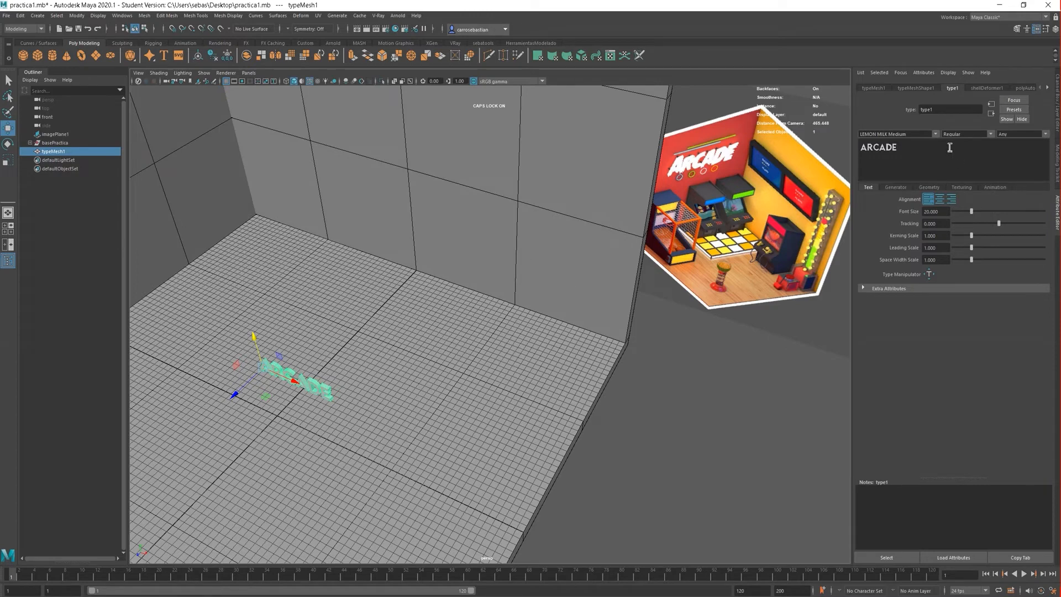
Try the Lucida Handwriting font on the ARCADE text.
{"action": "left_click", "coordinate": [935, 135]}
{"action": "scroll", "coordinate": [926, 170], "scroll_direction": "down", "scroll_amount": 4}
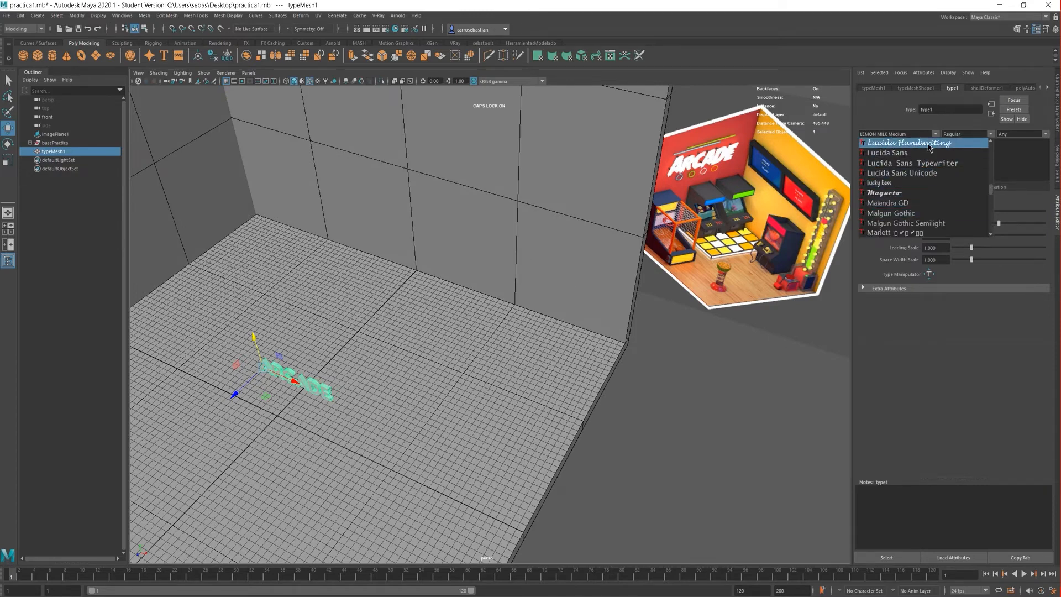
{"action": "left_click", "coordinate": [930, 144]}
Scale the ARCADE text up uniformly until it extends well past the edge of the room's floor.
{"action": "scroll", "coordinate": [635, 306], "scroll_direction": "down", "scroll_amount": 3}
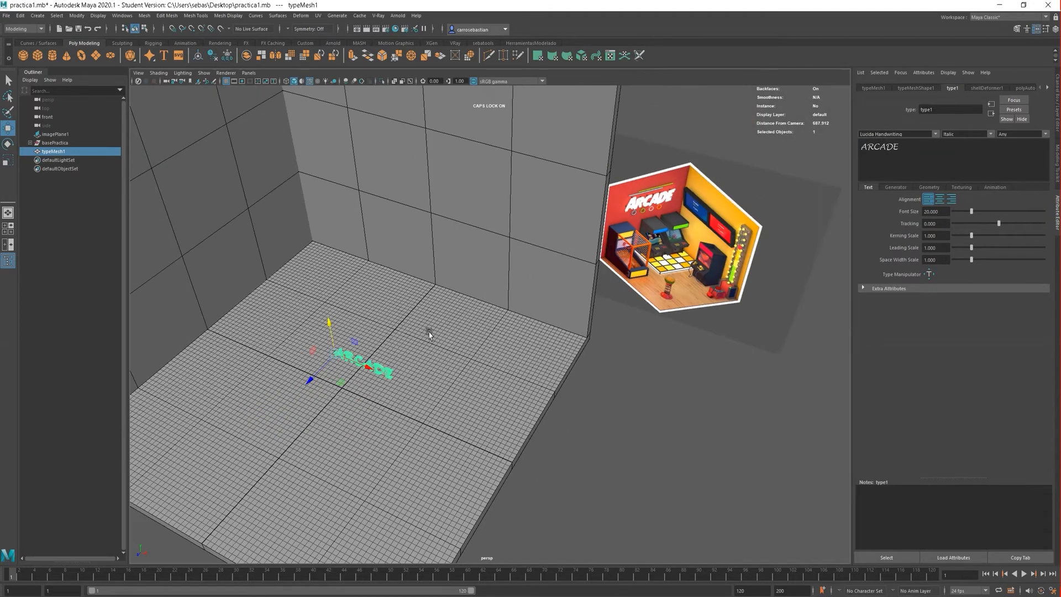
{"action": "scroll", "coordinate": [430, 334], "scroll_direction": "down", "scroll_amount": 3}
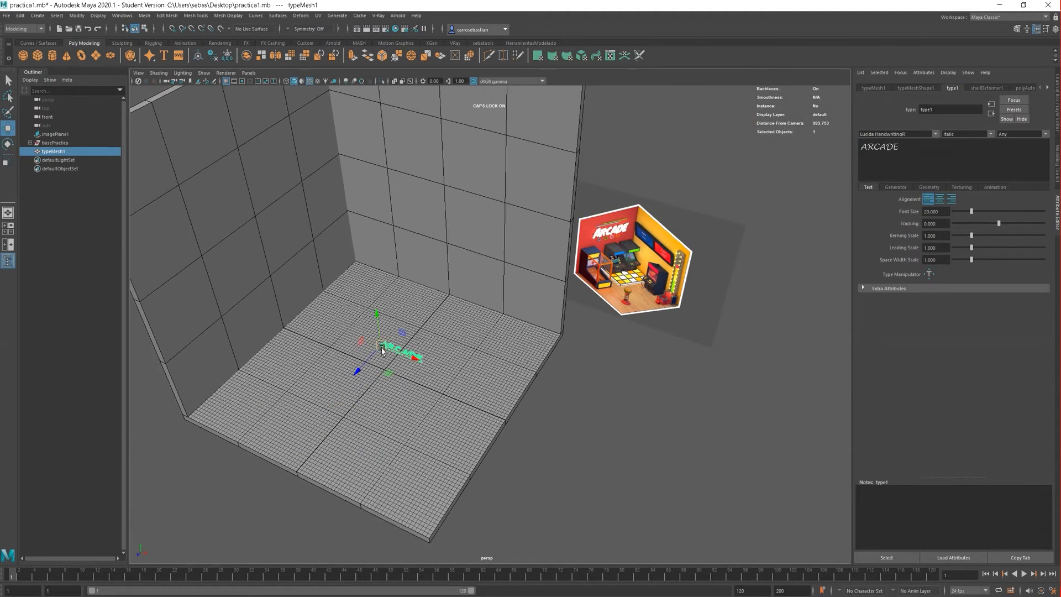
{"action": "key", "text": "r"}
{"action": "left_click_drag", "start_coordinate": [382, 350], "coordinate": [584, 356]}
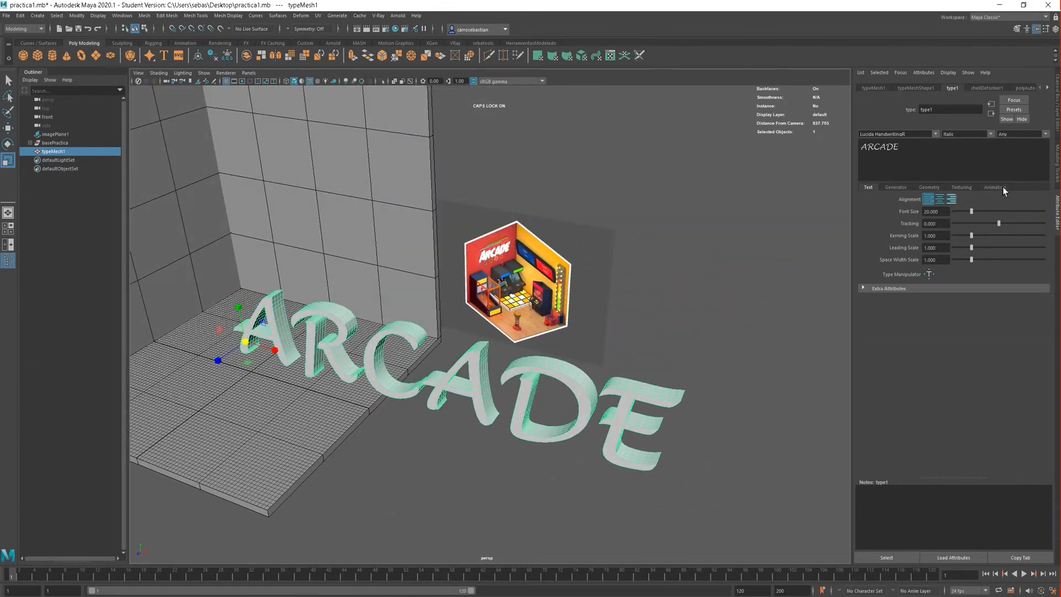
Change the ARCADE text's font to Milliard Black and compare the lettering with the sign in the reference image.
{"action": "left_click", "coordinate": [935, 135]}
{"action": "scroll", "coordinate": [934, 182], "scroll_direction": "down", "scroll_amount": 5}
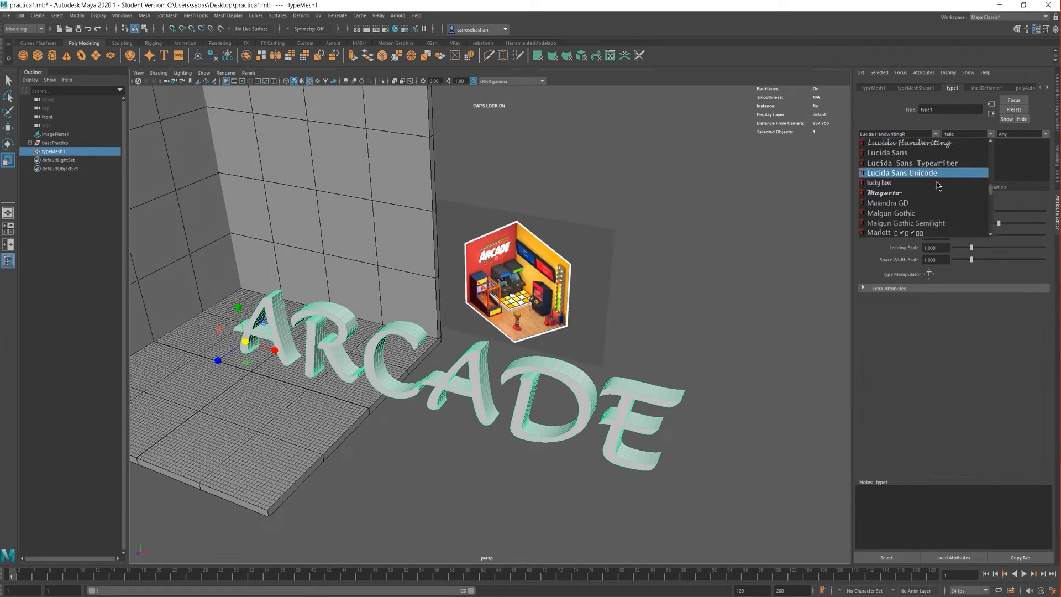
{"action": "scroll", "coordinate": [935, 215], "scroll_direction": "down", "scroll_amount": 2}
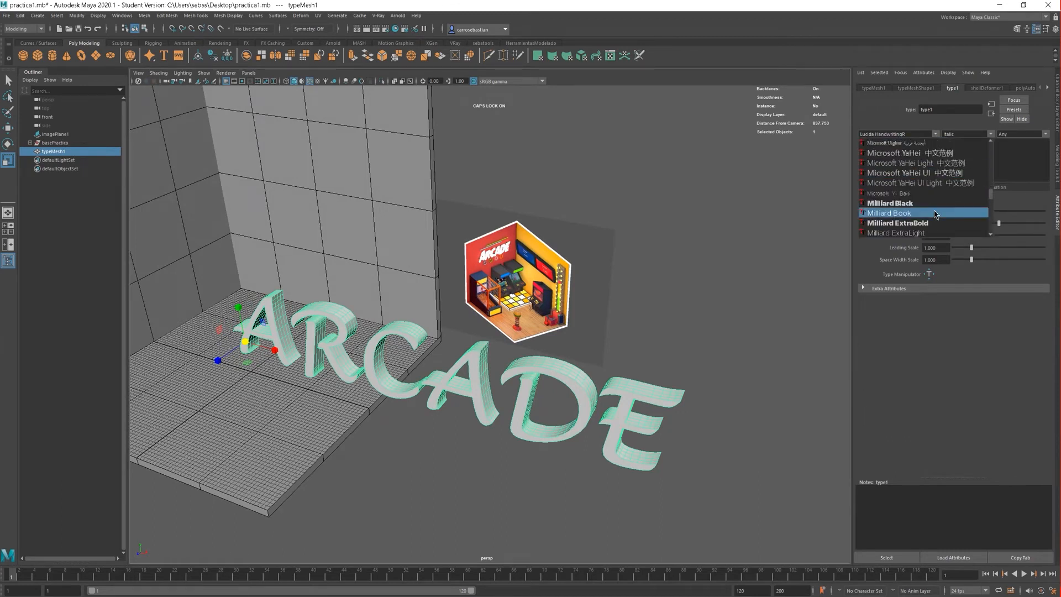
{"action": "left_click", "coordinate": [941, 204]}
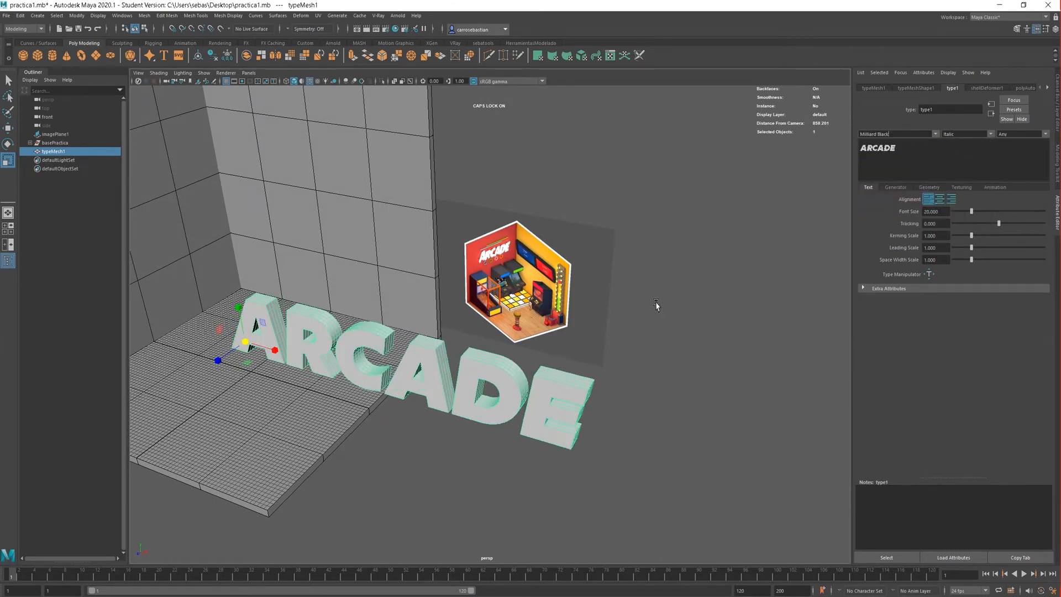
{"action": "mouse_move", "coordinate": [685, 276]}
{"action": "left_mouse_down", "text": "alt"}
{"action": "mouse_move", "coordinate": [696, 298]}
{"action": "mouse_move", "coordinate": [734, 277]}
{"action": "mouse_move", "coordinate": [699, 292]}
{"action": "left_mouse_up", "text": "alt"}
{"action": "middle_click_drag", "start_coordinate": [613, 270], "coordinate": [673, 258], "text": "alt"}
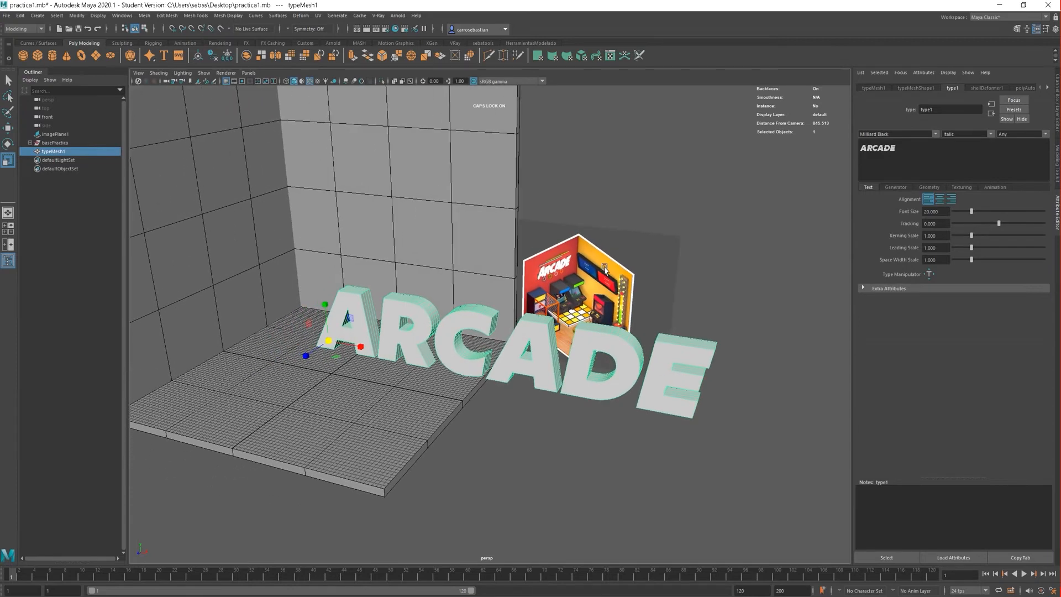
{"action": "scroll", "coordinate": [617, 247], "scroll_direction": "up", "scroll_amount": 6}
{"action": "scroll", "coordinate": [617, 232], "scroll_direction": "down", "scroll_amount": 6}
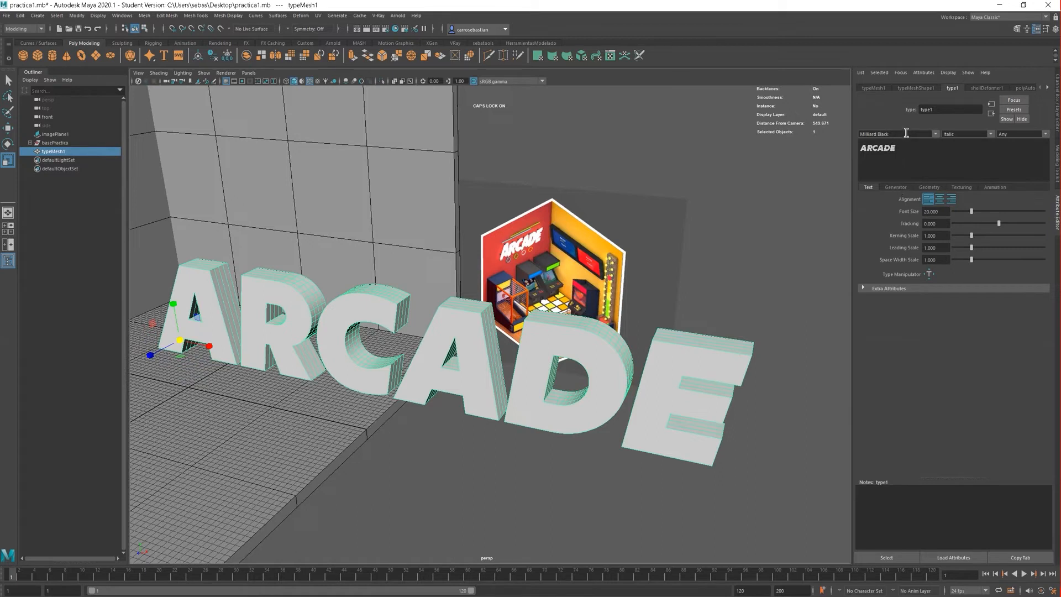
{"action": "left_click", "coordinate": [936, 135]}
{"action": "left_click", "coordinate": [935, 135]}
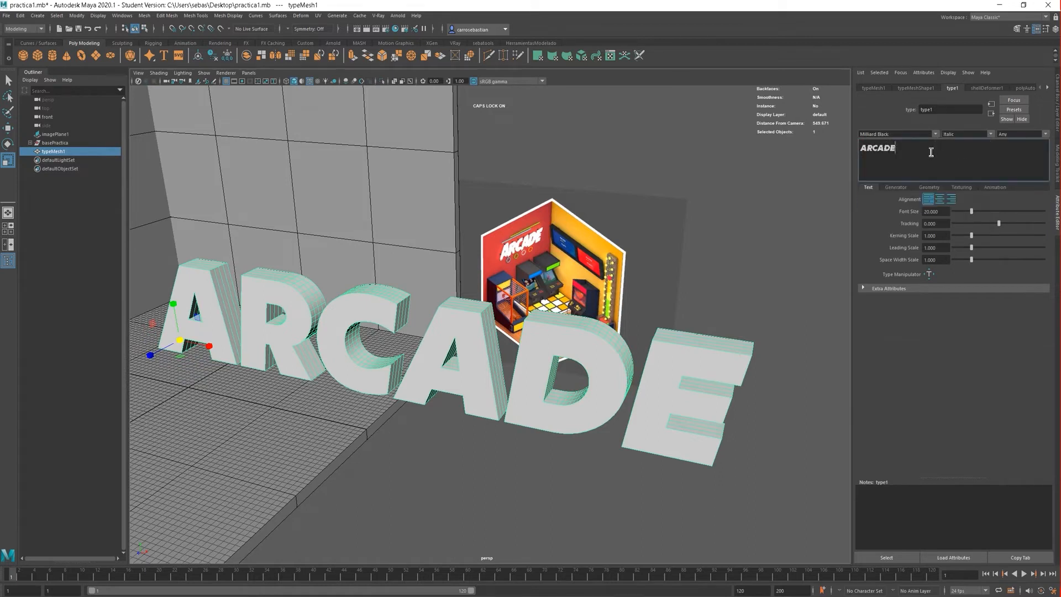
{"action": "left_click", "coordinate": [935, 134]}
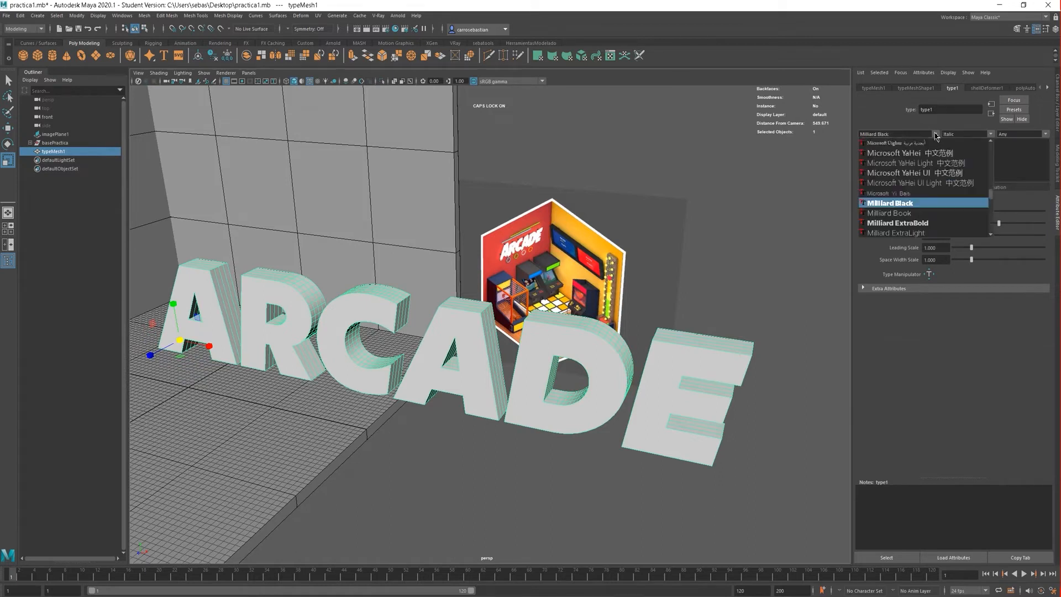
{"action": "left_click", "coordinate": [1029, 165]}
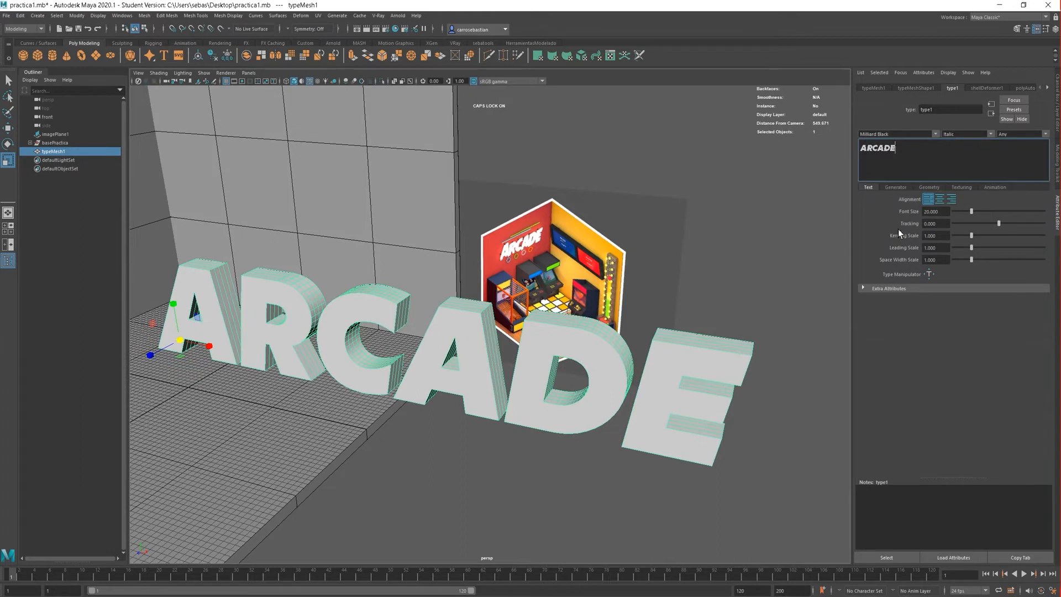
{"action": "left_click", "coordinate": [929, 188]}
{"action": "left_click", "coordinate": [906, 189]}
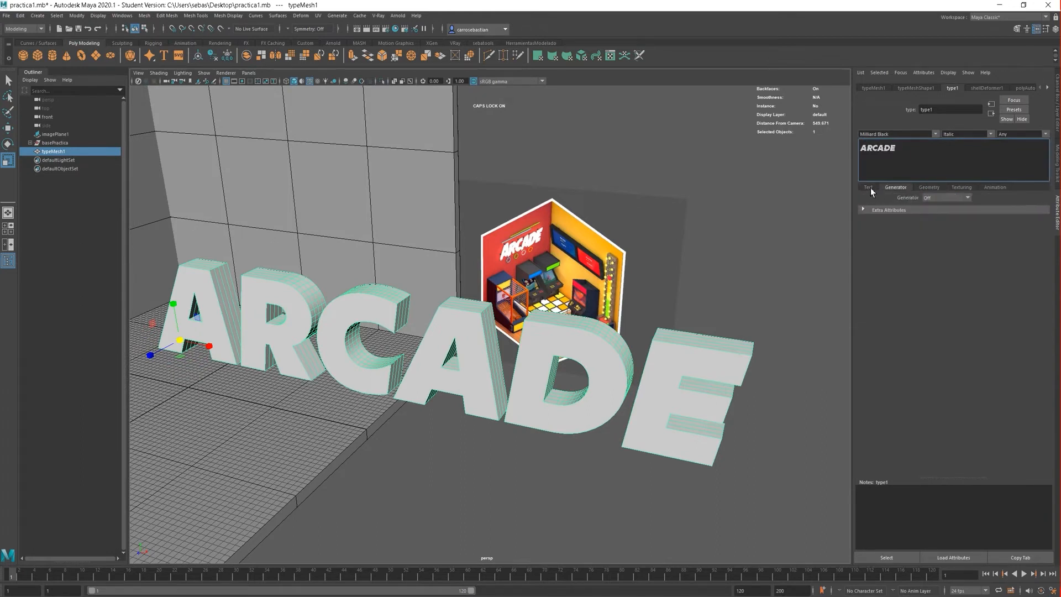
{"action": "left_click", "coordinate": [869, 187]}
Try a curve resolution of 1 on the ARCADE text's mesh, and settle on 10 for smooth letter curves.
{"action": "left_click", "coordinate": [929, 188]}
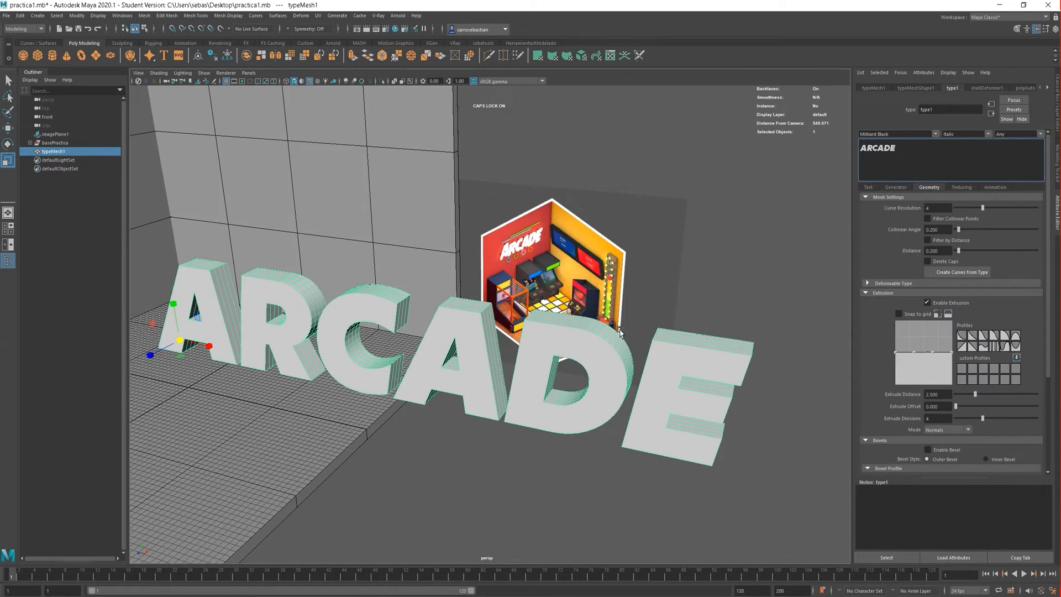
{"action": "left_click_drag", "start_coordinate": [620, 332], "coordinate": [661, 346], "text": "alt"}
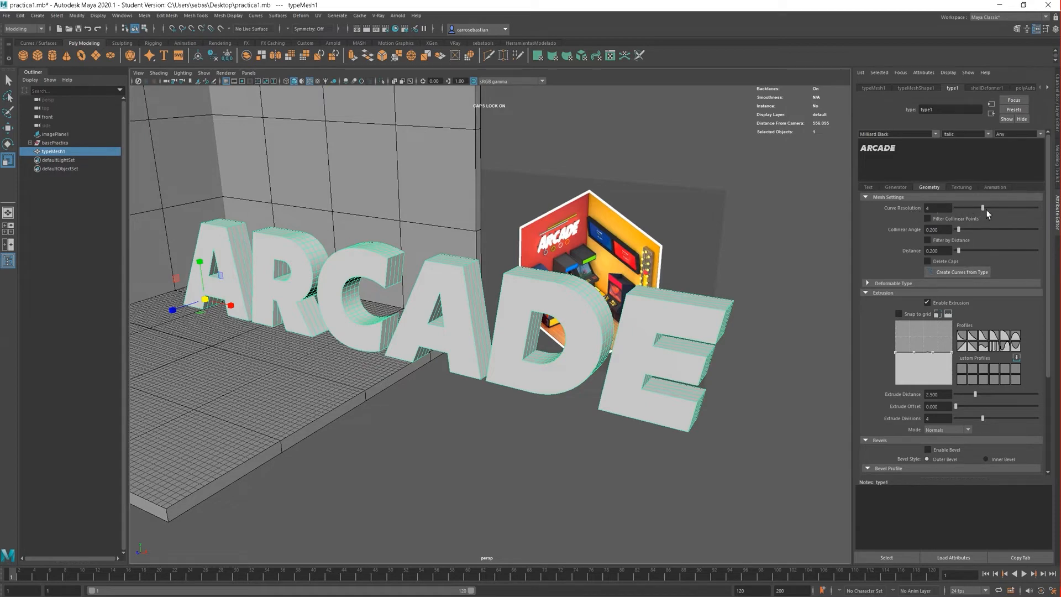
{"action": "scroll", "coordinate": [688, 292], "scroll_direction": "up", "scroll_amount": 10}
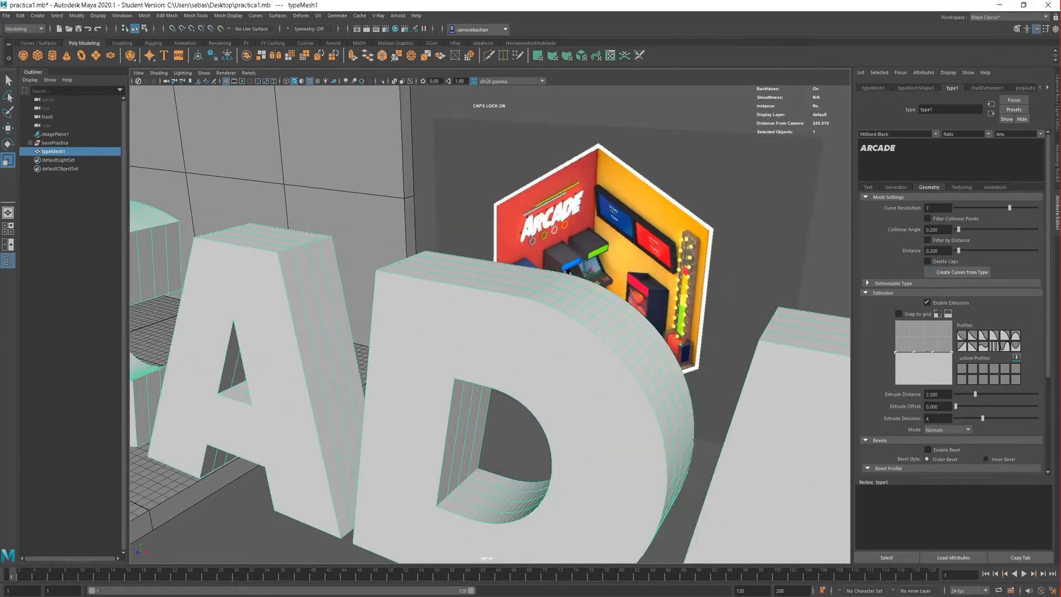
{"action": "left_click_drag", "start_coordinate": [999, 209], "coordinate": [936, 207]}
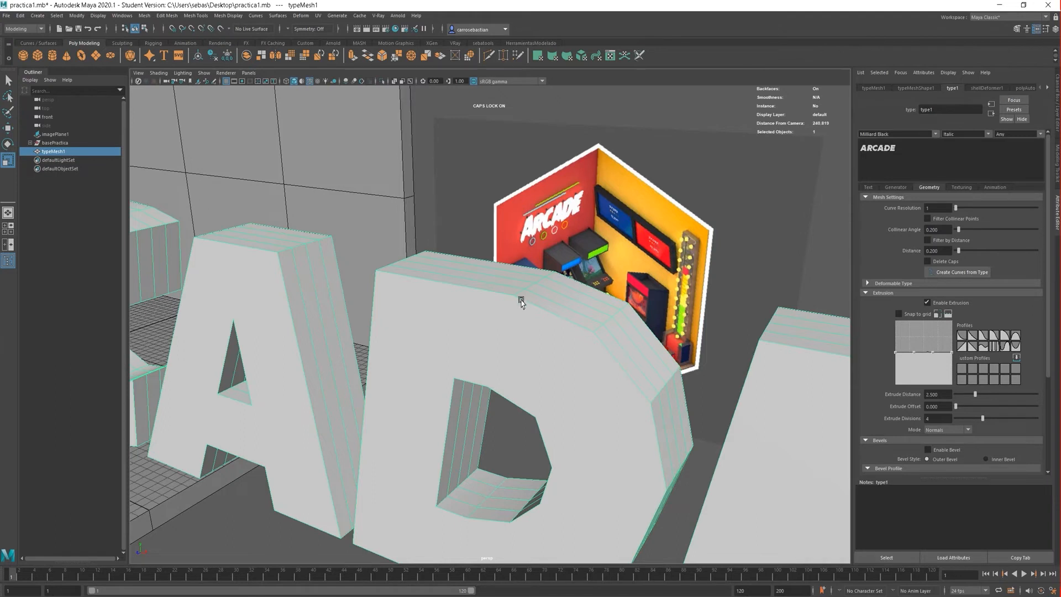
{"action": "left_click_drag", "start_coordinate": [957, 209], "coordinate": [1039, 210]}
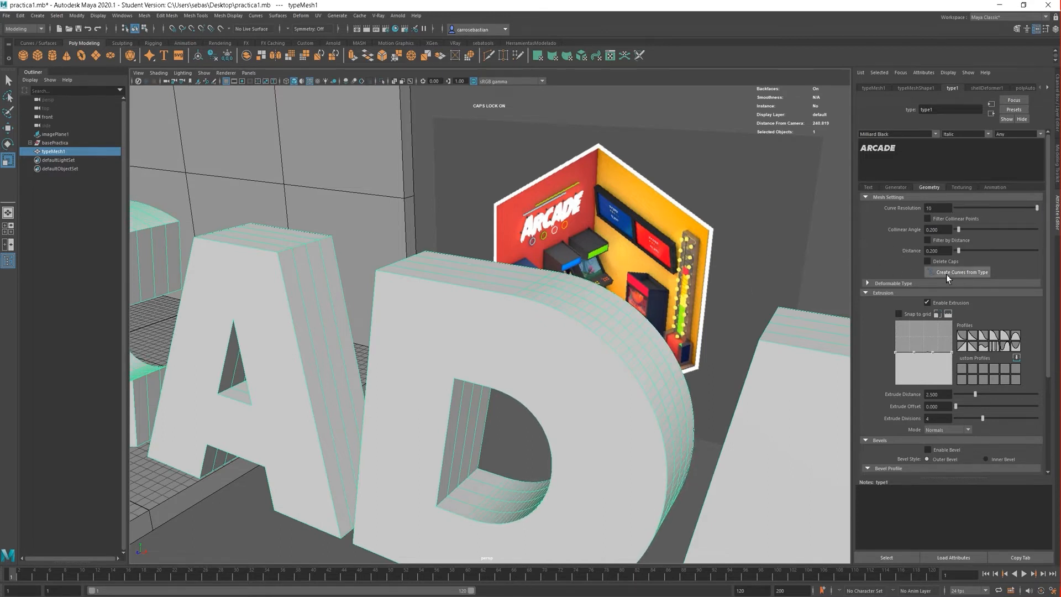
Reduce the ARCADE text's extrude distance to about 1.63 to make the letters thinner.
{"action": "scroll", "coordinate": [896, 293], "scroll_direction": "down", "scroll_amount": 4}
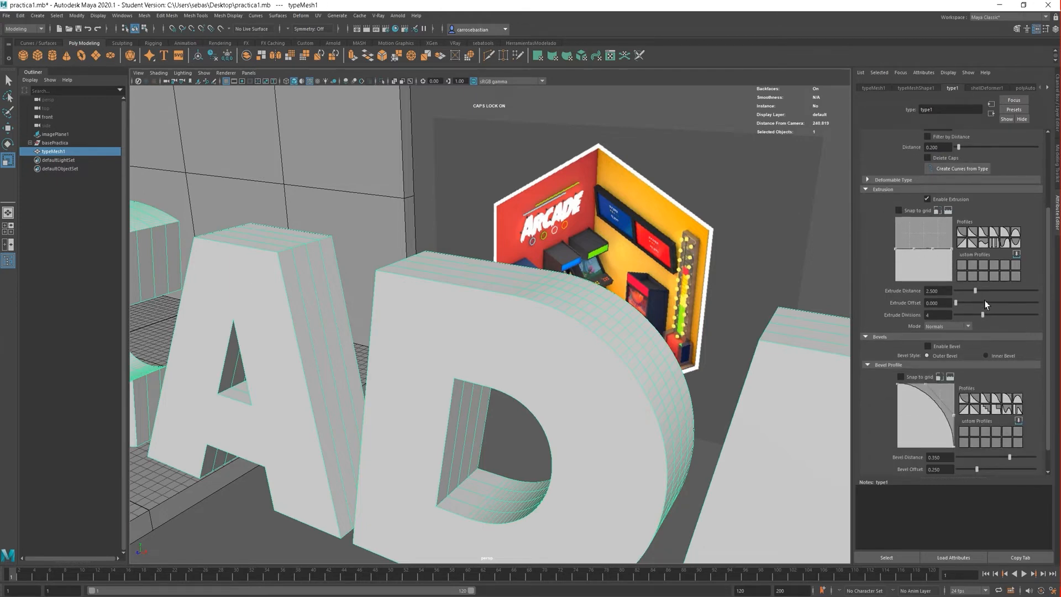
{"action": "scroll", "coordinate": [612, 328], "scroll_direction": "down", "scroll_amount": 6}
{"action": "middle_click_drag", "start_coordinate": [594, 335], "coordinate": [662, 329], "text": "alt"}
{"action": "left_click_drag", "start_coordinate": [655, 342], "coordinate": [647, 346], "text": "alt"}
{"action": "scroll", "coordinate": [621, 355], "scroll_direction": "up", "scroll_amount": 2}
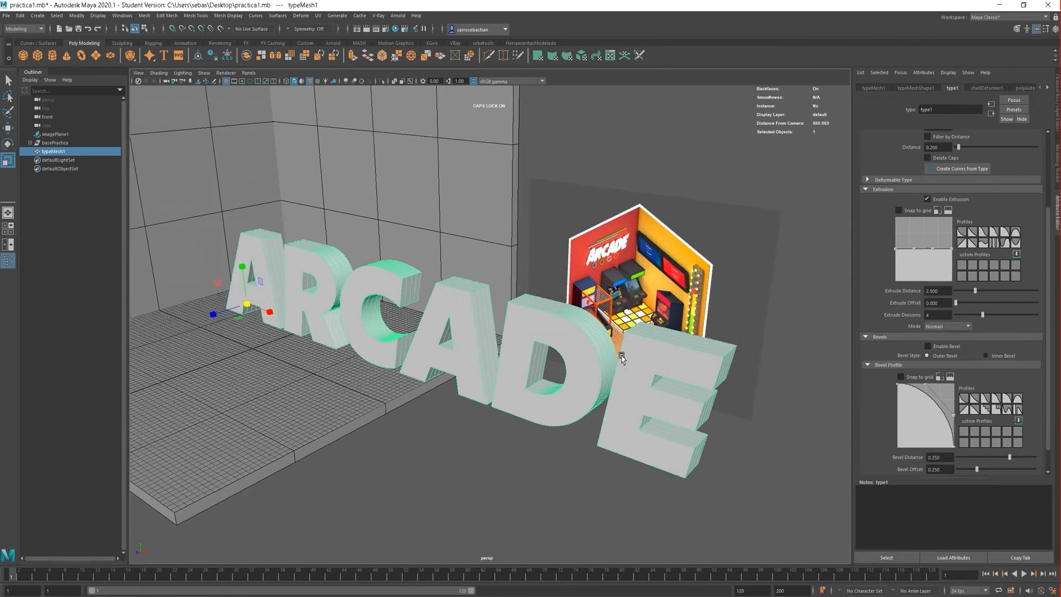
{"action": "mouse_move", "coordinate": [974, 292]}
{"action": "left_mouse_down"}
{"action": "mouse_move", "coordinate": [995, 289]}
{"action": "mouse_move", "coordinate": [956, 284]}
{"action": "mouse_move", "coordinate": [1023, 273]}
{"action": "mouse_move", "coordinate": [944, 282]}
{"action": "mouse_move", "coordinate": [979, 278]}
{"action": "mouse_move", "coordinate": [969, 281]}
{"action": "left_mouse_up"}
{"action": "scroll", "coordinate": [685, 357], "scroll_direction": "up", "scroll_amount": 2}
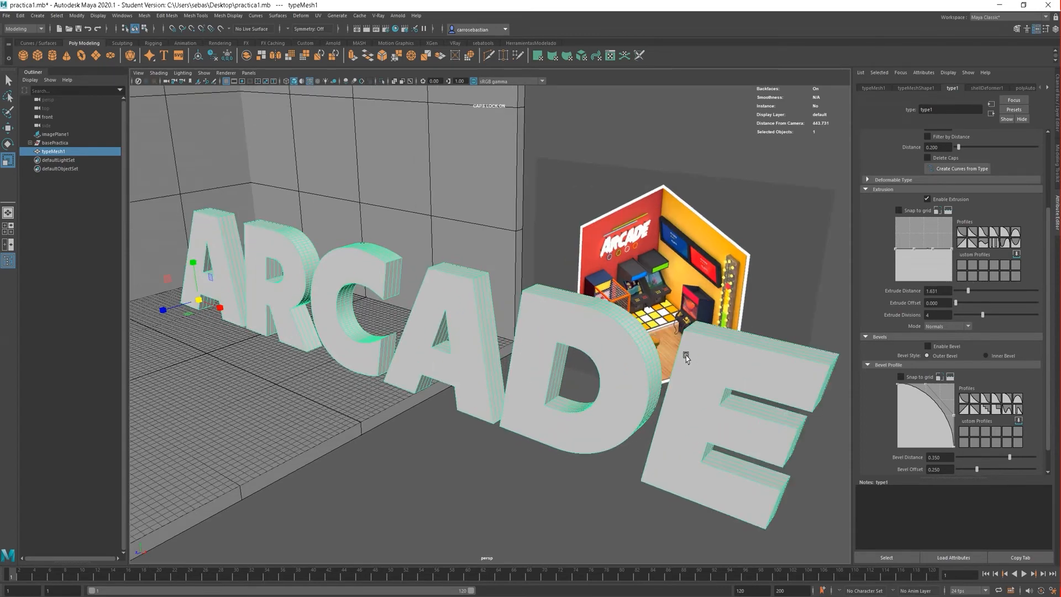
{"action": "left_click_drag", "start_coordinate": [686, 357], "coordinate": [698, 349], "text": "alt"}
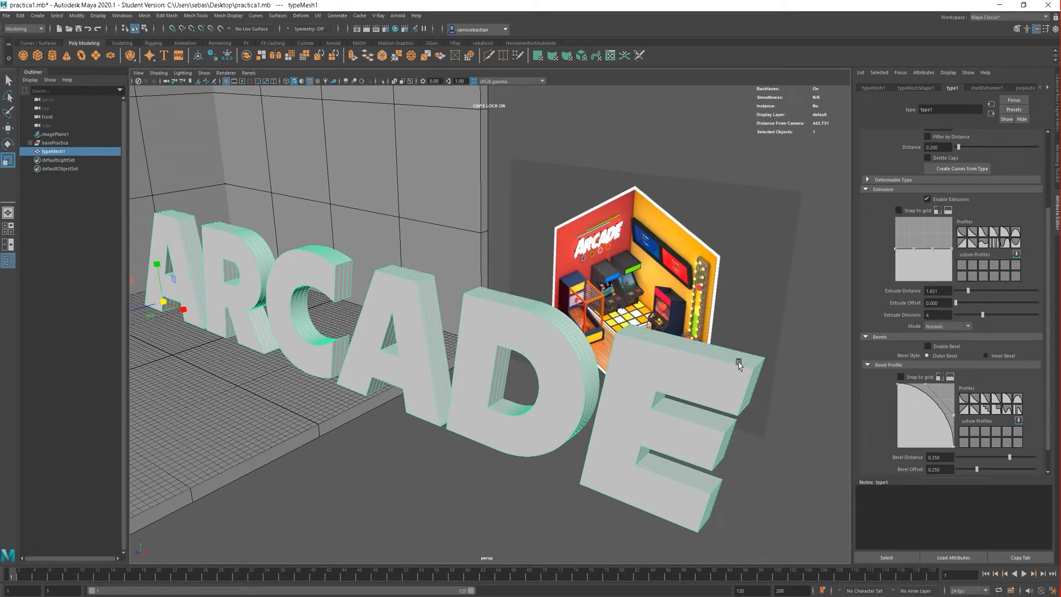
Set the ARCADE text's extrude divisions to 1 to remove the extra edge loops along the letter sides.
{"action": "scroll", "coordinate": [740, 362], "scroll_direction": "up", "scroll_amount": 3}
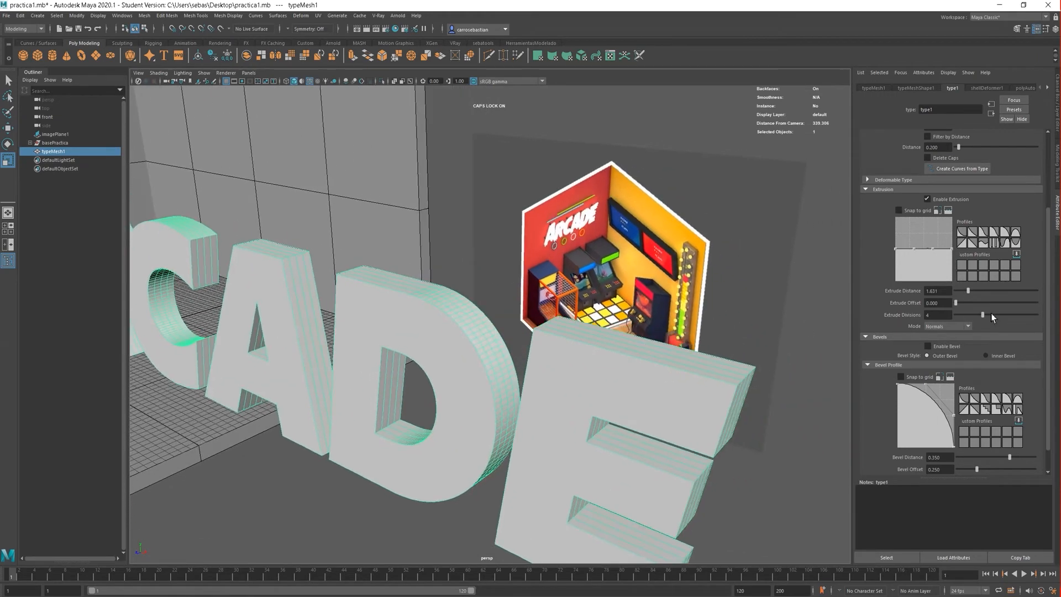
{"action": "left_click_drag", "start_coordinate": [982, 313], "coordinate": [964, 313]}
{"action": "left_click_drag", "start_coordinate": [974, 315], "coordinate": [995, 323]}
{"action": "left_click", "coordinate": [965, 315]}
{"action": "left_click", "coordinate": [966, 314]}
{"action": "scroll", "coordinate": [938, 297], "scroll_direction": "down", "scroll_amount": 1}
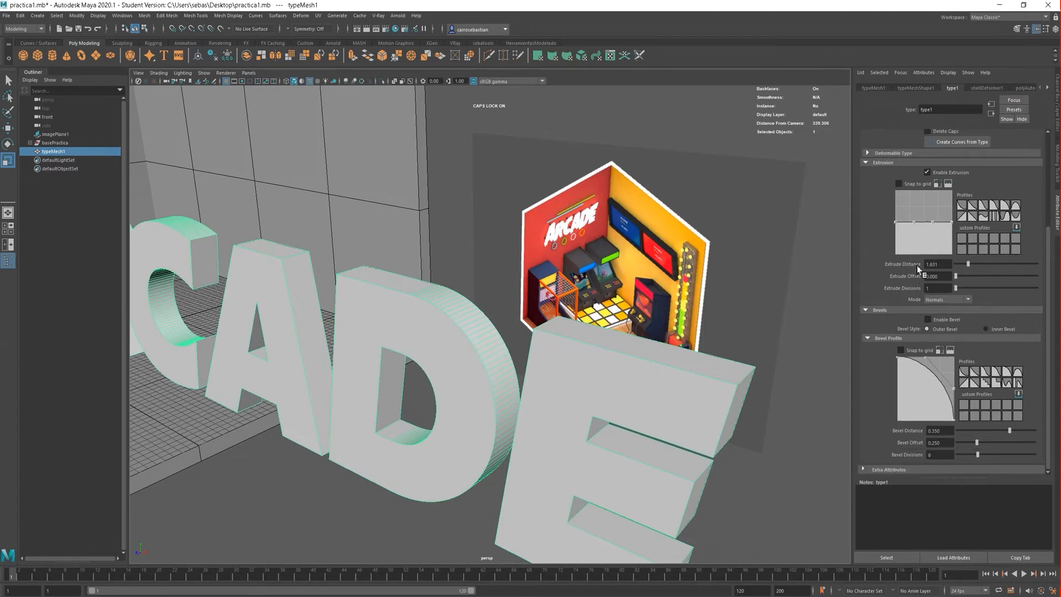
Enable an outer bevel on the ARCADE text, toggling it to compare the letter edges with and without it.
{"action": "left_click", "coordinate": [882, 311]}
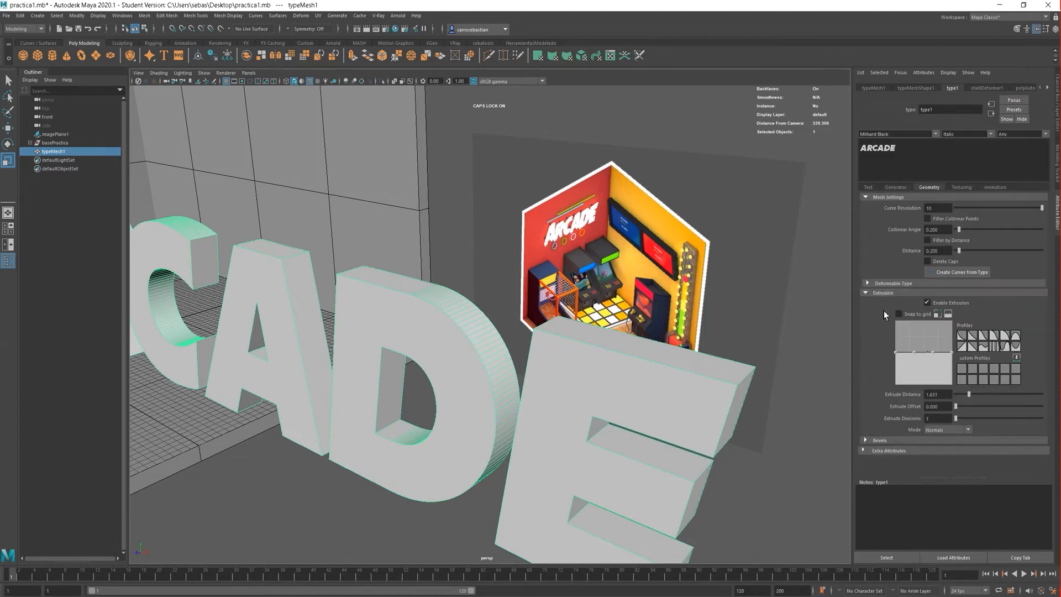
{"action": "left_click", "coordinate": [865, 292]}
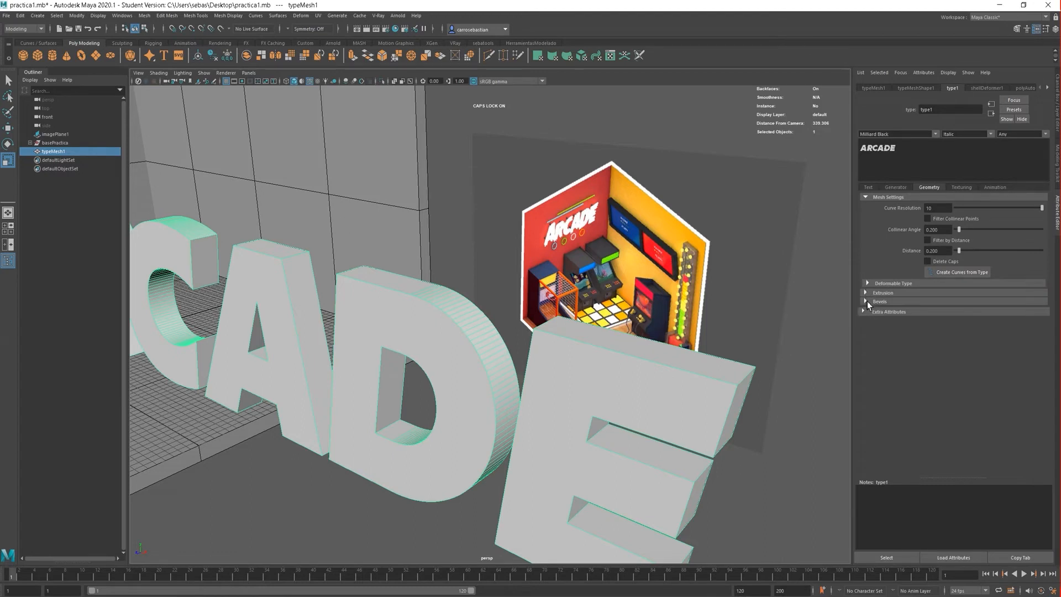
{"action": "left_click", "coordinate": [866, 301]}
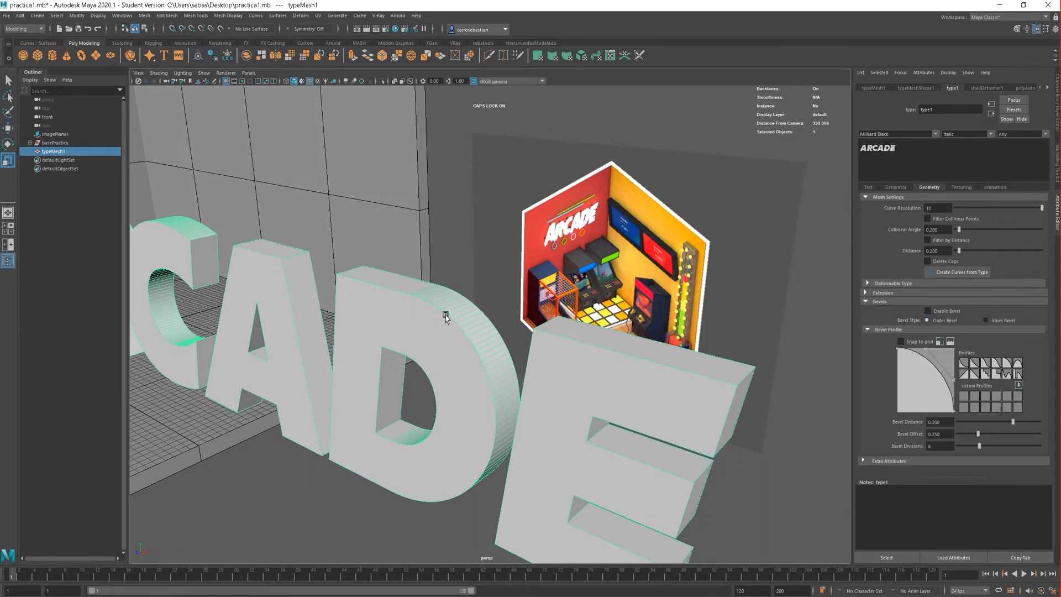
{"action": "left_click", "coordinate": [927, 311]}
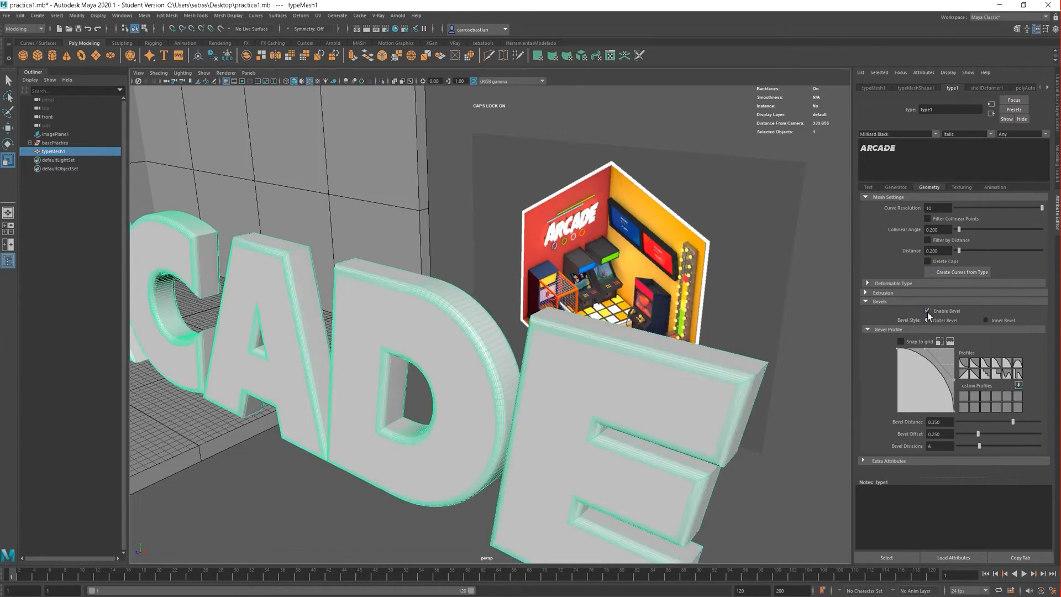
{"action": "scroll", "coordinate": [506, 343], "scroll_direction": "up", "scroll_amount": 2}
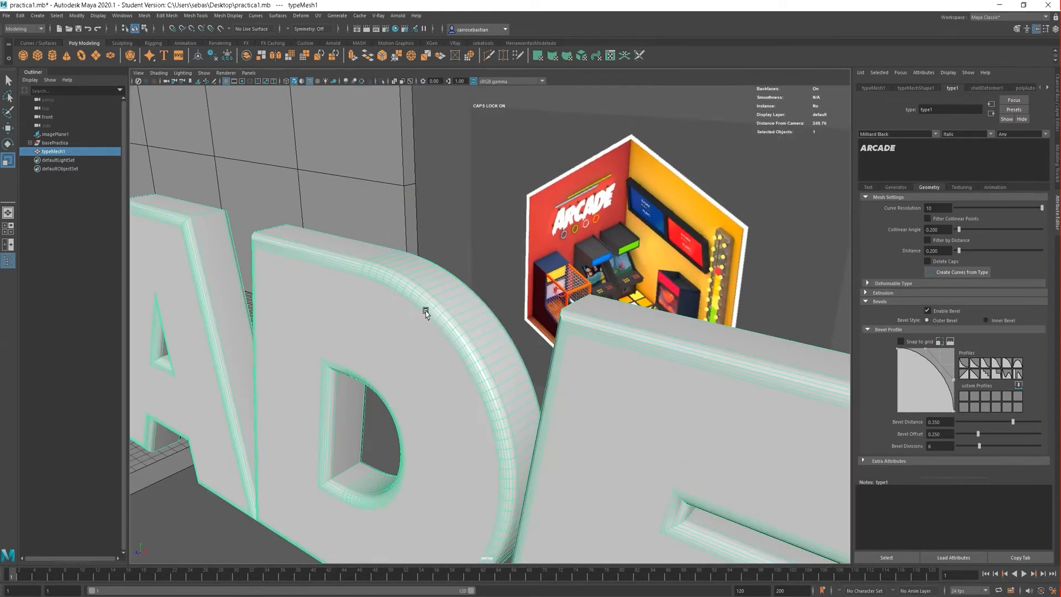
{"action": "scroll", "coordinate": [426, 306], "scroll_direction": "up", "scroll_amount": 2}
{"action": "left_click", "coordinate": [928, 311]}
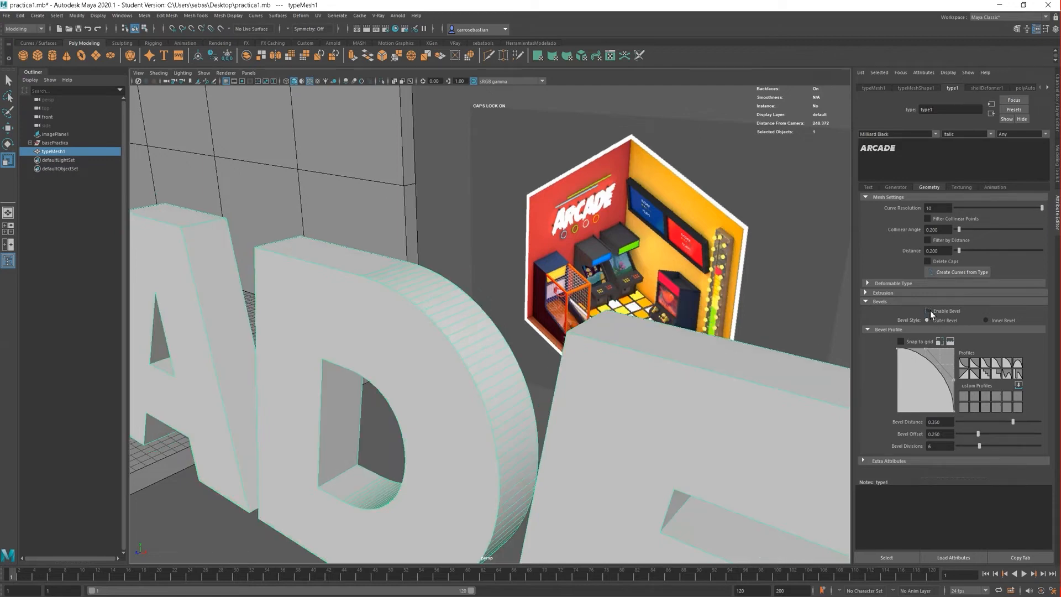
{"action": "left_click", "coordinate": [928, 311]}
{"action": "left_click", "coordinate": [928, 310]}
{"action": "left_click", "coordinate": [928, 311]}
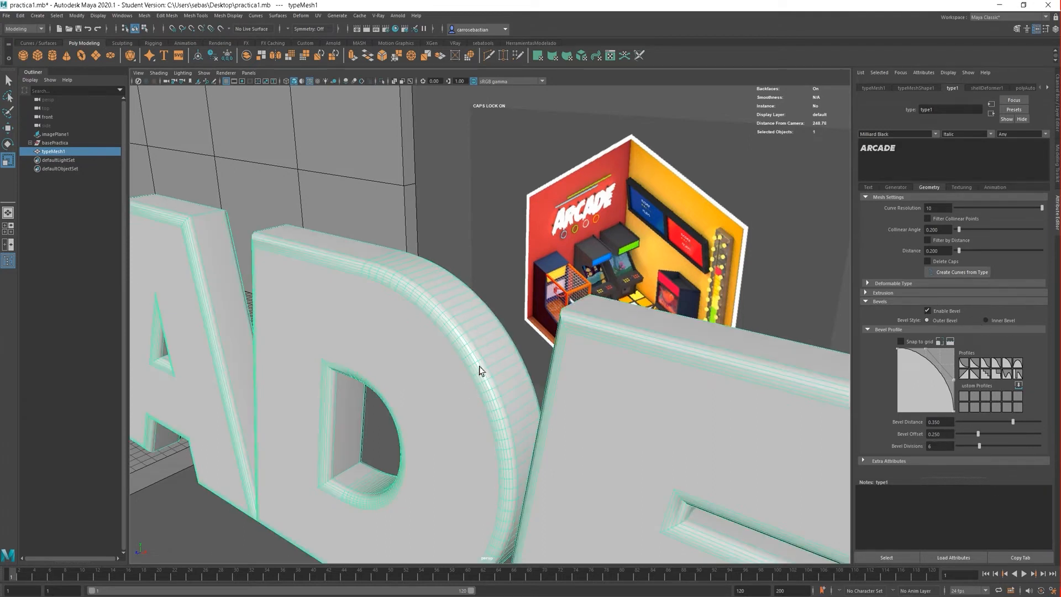
Set the ARCADE text's bevel divisions to 5 and deselect it to check the overall result.
{"action": "left_click_drag", "start_coordinate": [979, 445], "coordinate": [952, 449]}
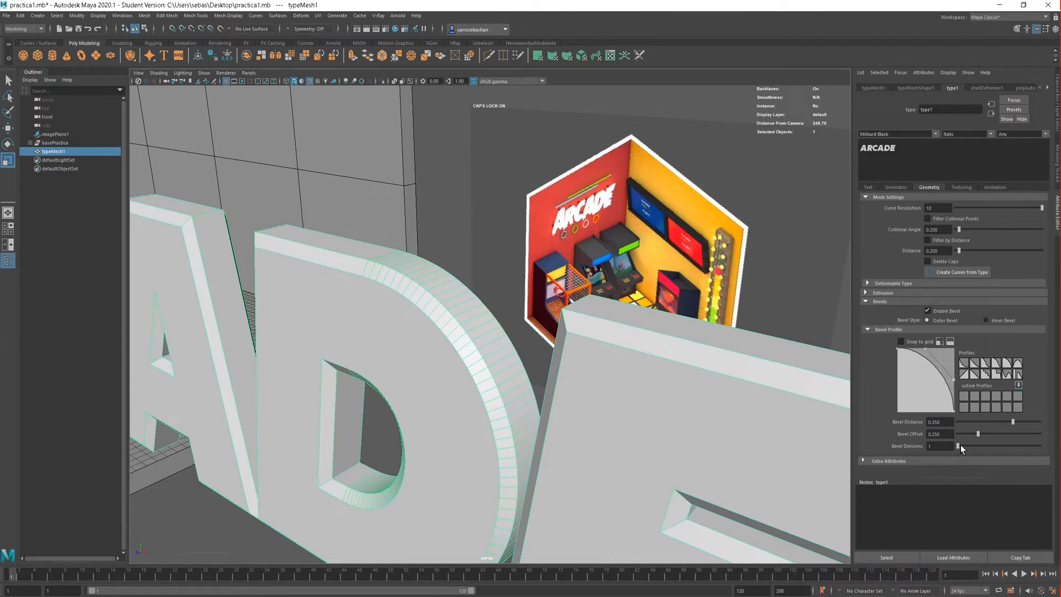
{"action": "mouse_move", "coordinate": [960, 446]}
{"action": "left_mouse_down"}
{"action": "mouse_move", "coordinate": [990, 439]}
{"action": "mouse_move", "coordinate": [956, 448]}
{"action": "mouse_move", "coordinate": [971, 447]}
{"action": "left_mouse_up"}
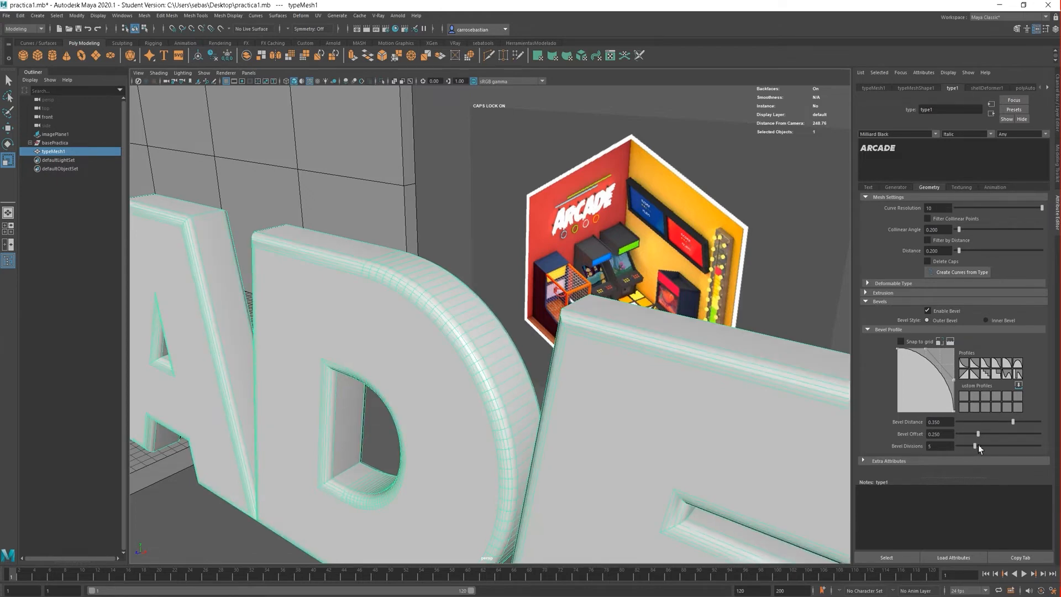
{"action": "key", "text": "f"}
{"action": "left_click", "coordinate": [506, 459]}
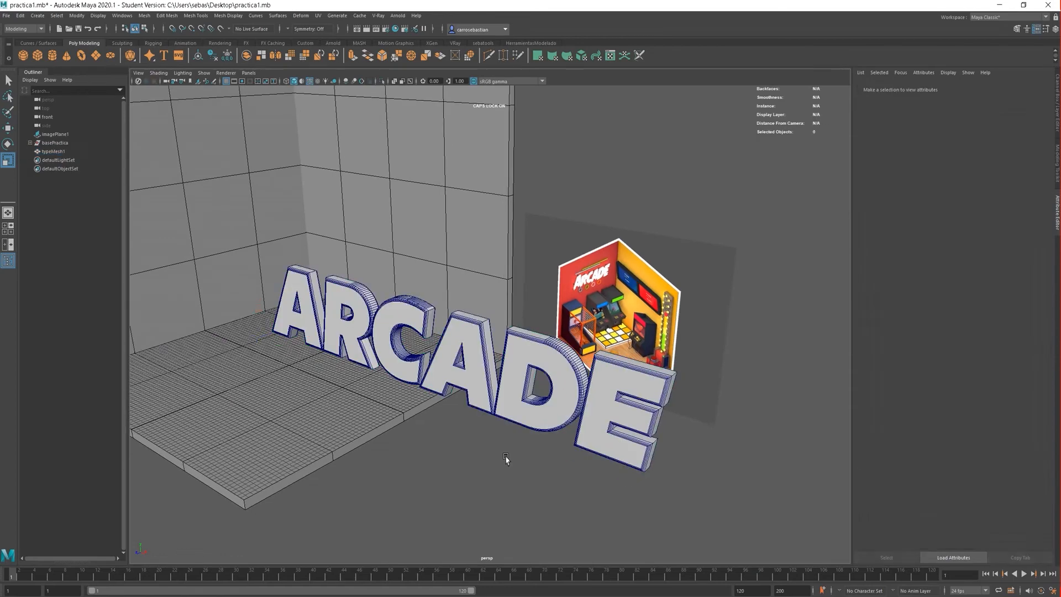
Examine the bevelled ARCADE text from several angles and distances against the room and the reference image.
{"action": "left_click_drag", "start_coordinate": [487, 455], "coordinate": [544, 458], "text": "alt"}
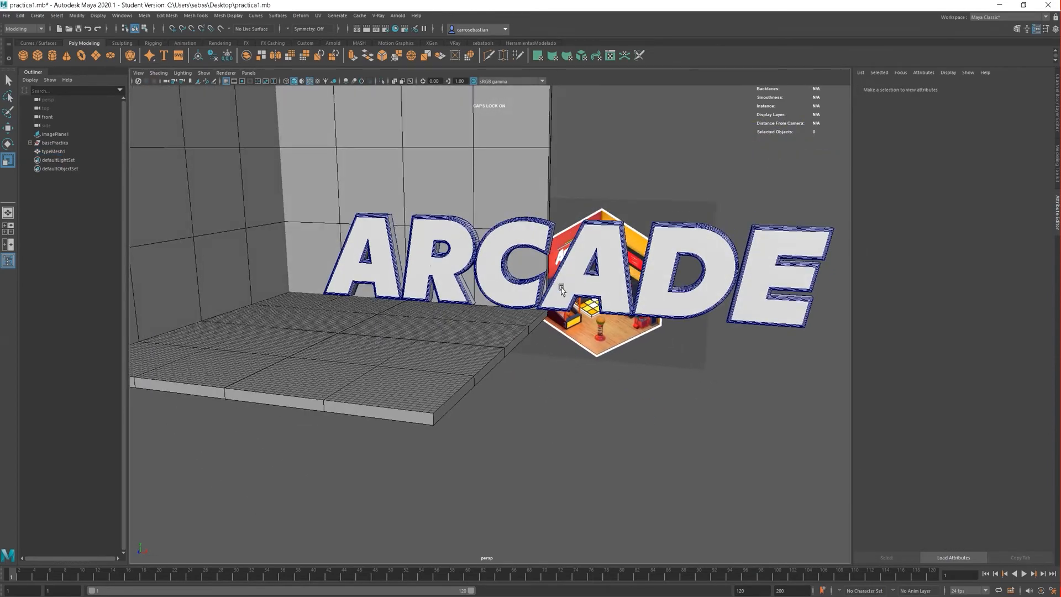
{"action": "left_click", "coordinate": [561, 288]}
{"action": "right_click_drag", "start_coordinate": [577, 356], "coordinate": [536, 416], "text": "alt"}
{"action": "left_click_drag", "start_coordinate": [547, 465], "coordinate": [598, 301], "text": "alt"}
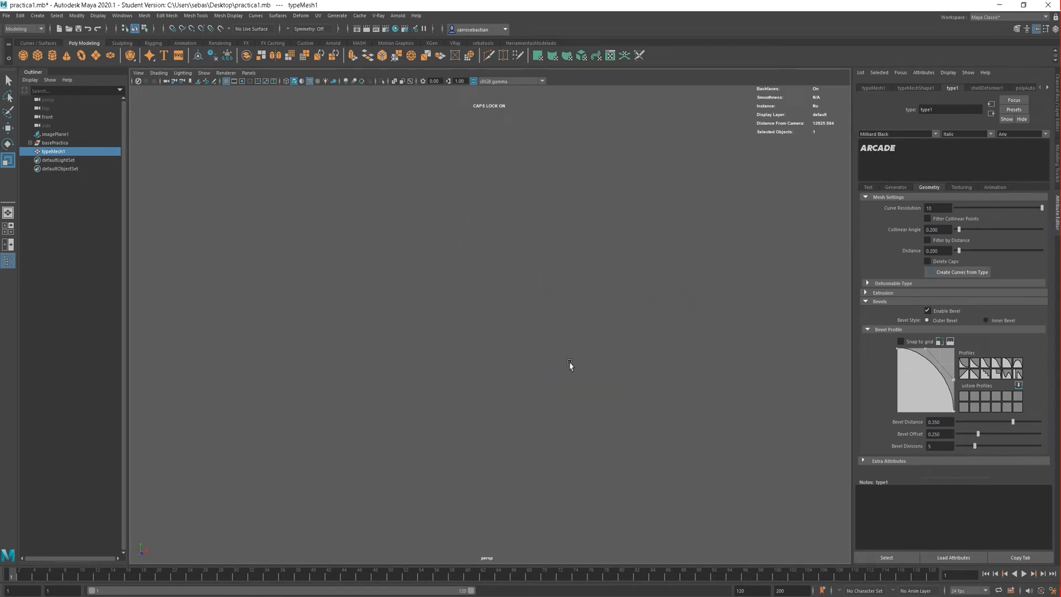
{"action": "scroll", "coordinate": [496, 342], "scroll_direction": "up", "scroll_amount": 10}
{"action": "scroll", "coordinate": [580, 356], "scroll_direction": "down", "scroll_amount": 5}
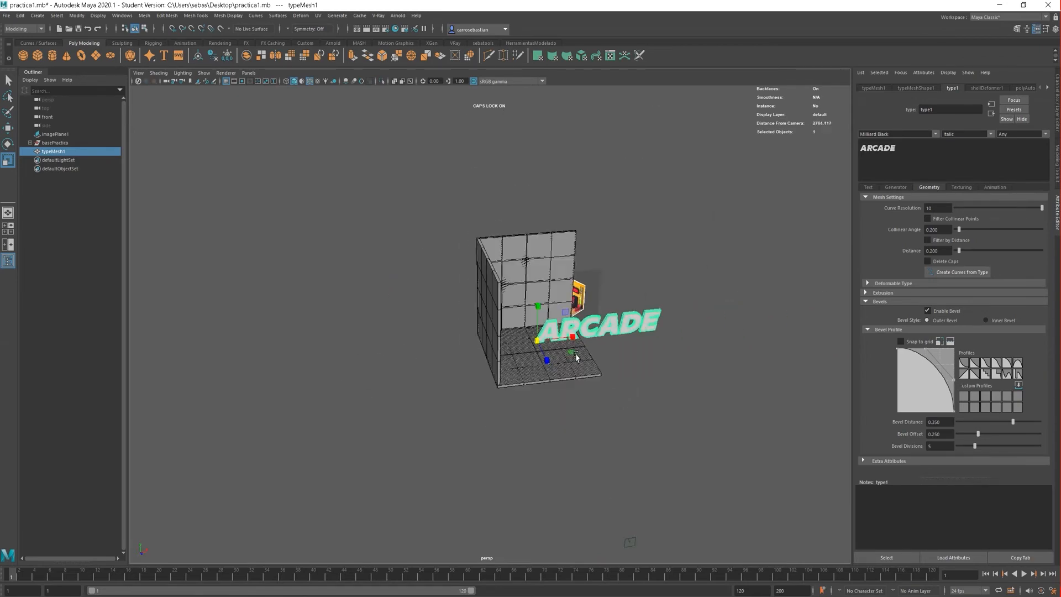
{"action": "scroll", "coordinate": [577, 354], "scroll_direction": "up", "scroll_amount": 6}
{"action": "left_click_drag", "start_coordinate": [635, 369], "coordinate": [540, 379], "text": "alt"}
{"action": "middle_click_drag", "start_coordinate": [540, 379], "coordinate": [454, 332], "text": "alt"}
{"action": "left_click_drag", "start_coordinate": [454, 333], "coordinate": [486, 367], "text": "alt"}
{"action": "right_click_drag", "start_coordinate": [680, 309], "coordinate": [556, 307], "text": "alt"}
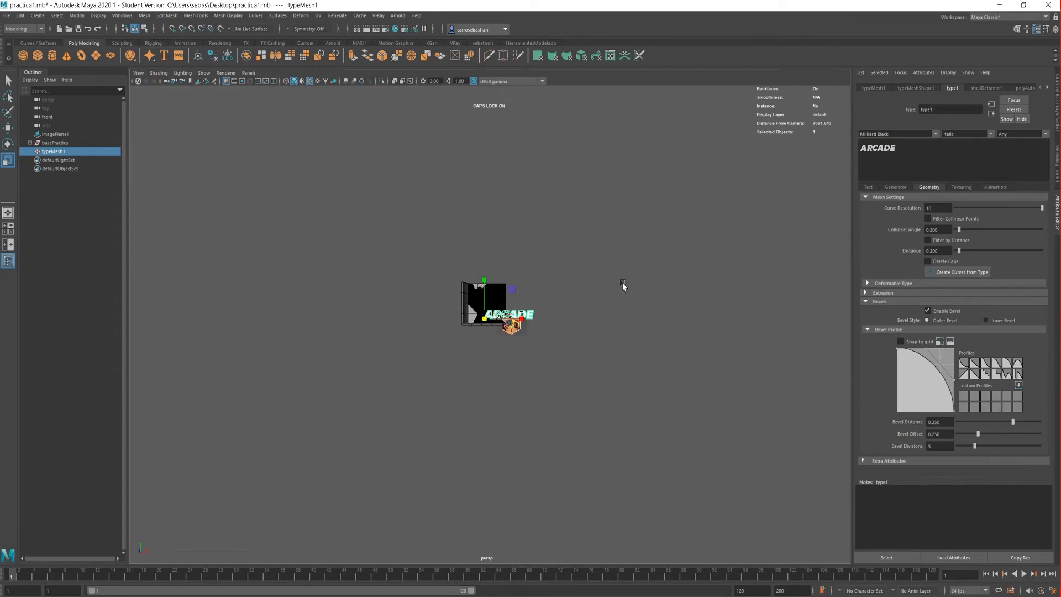
{"action": "key", "text": "f"}
{"action": "left_click_drag", "start_coordinate": [623, 286], "coordinate": [759, 328], "text": "alt"}
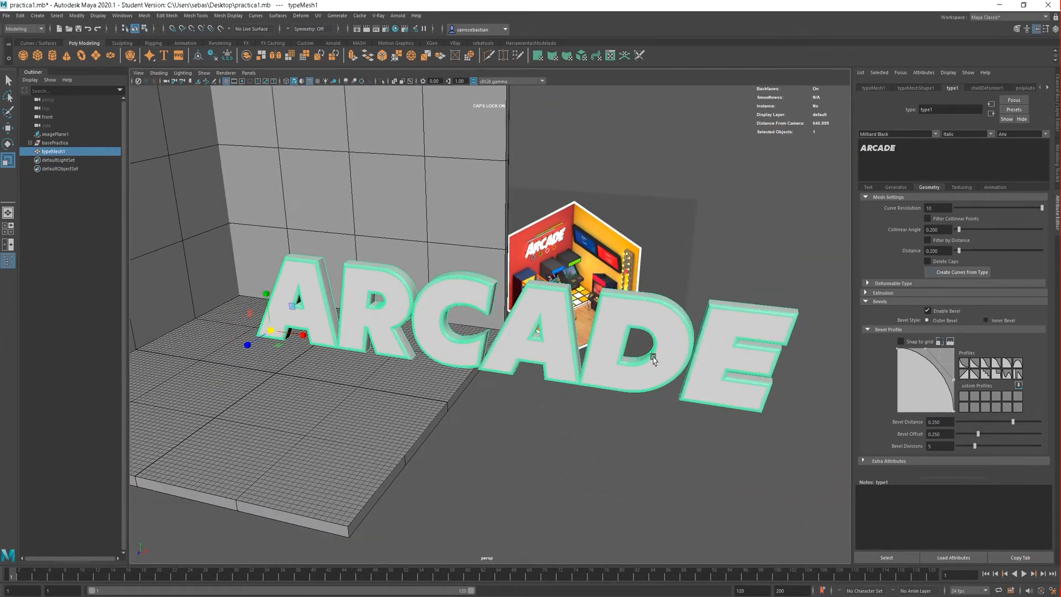
Adjust the ARCADE text's kerning scale to 1.134 to separate the touching letters.
{"action": "left_click", "coordinate": [869, 187]}
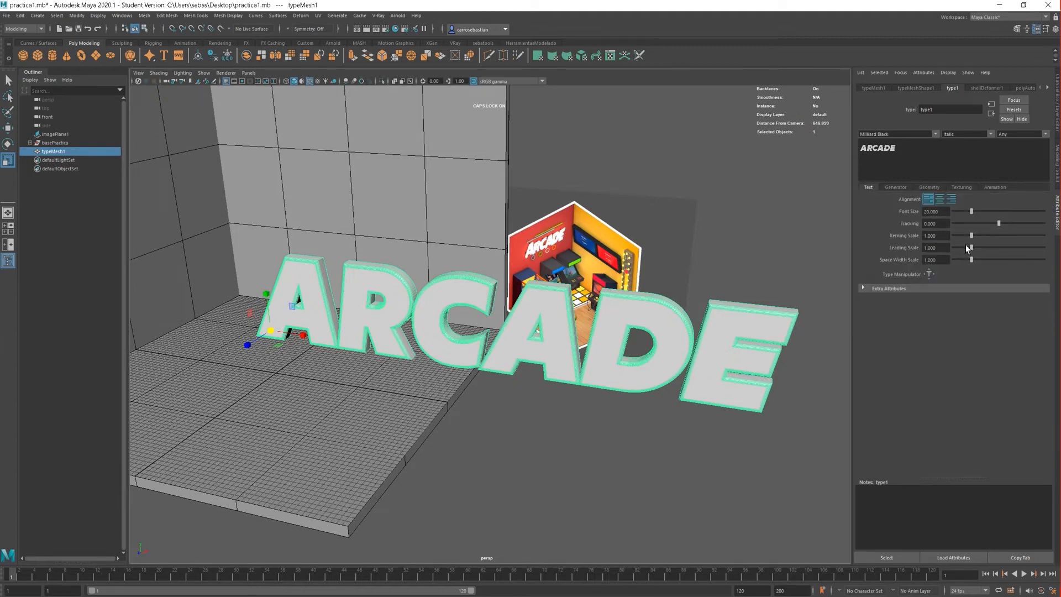
{"action": "left_click_drag", "start_coordinate": [971, 237], "coordinate": [973, 239]}
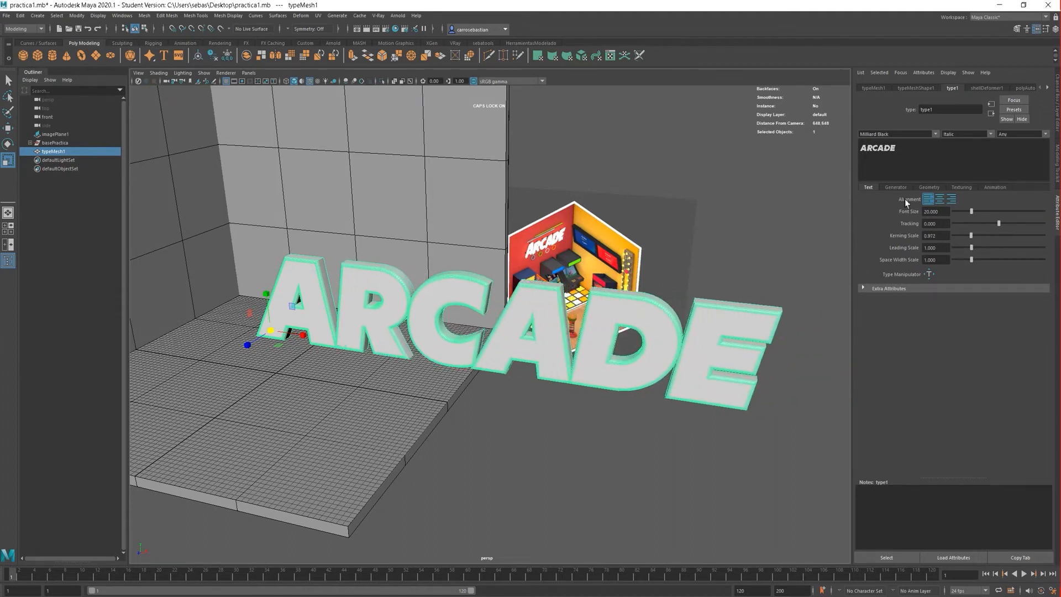
{"action": "scroll", "coordinate": [483, 369], "scroll_direction": "up", "scroll_amount": 5}
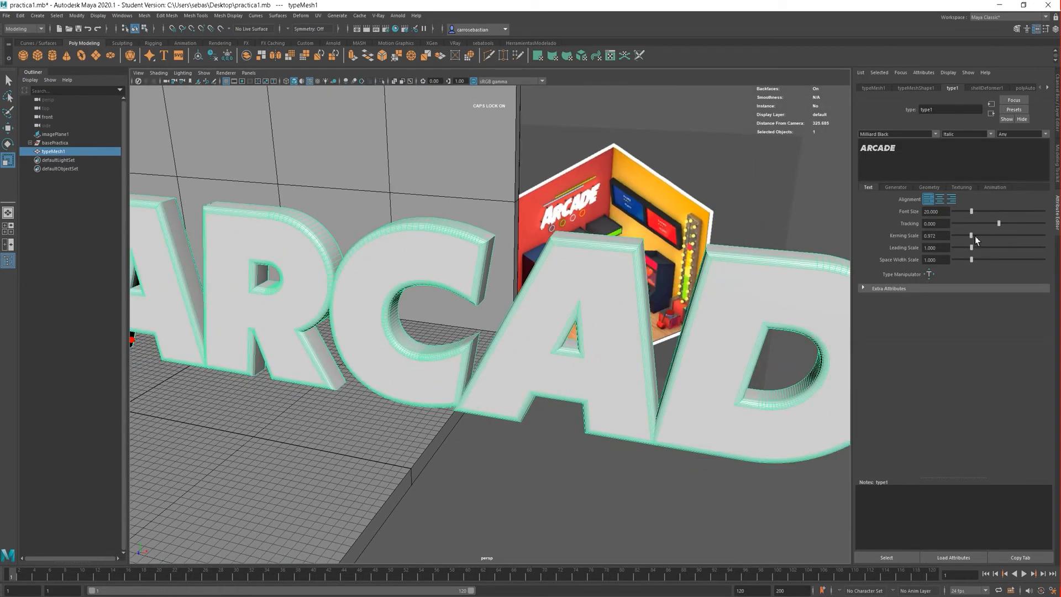
{"action": "left_click_drag", "start_coordinate": [975, 236], "coordinate": [974, 237]}
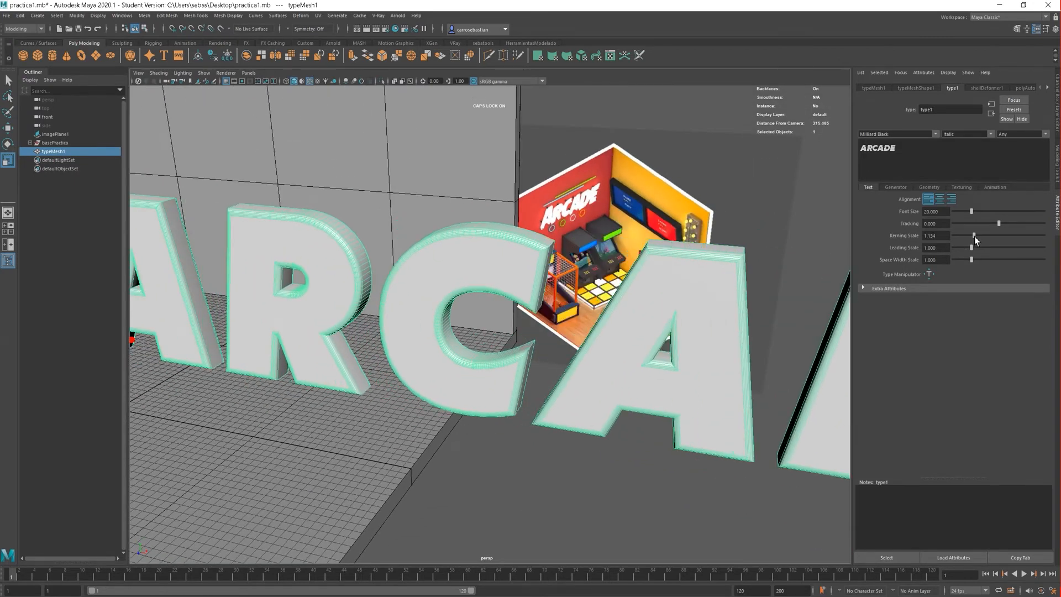
{"action": "scroll", "coordinate": [584, 316], "scroll_direction": "down", "scroll_amount": 8}
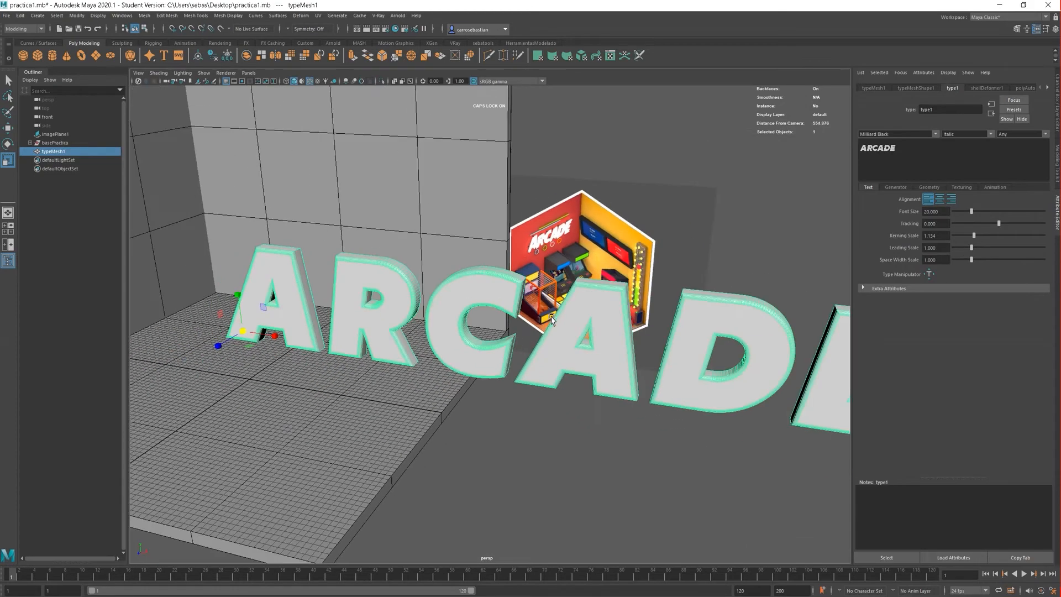
Examine how the ARCADE text and the room display in the perspective view from very near to very far distances.
{"action": "scroll", "coordinate": [584, 316], "scroll_direction": "up", "scroll_amount": 2}
{"action": "scroll", "coordinate": [564, 324], "scroll_direction": "down", "scroll_amount": 2}
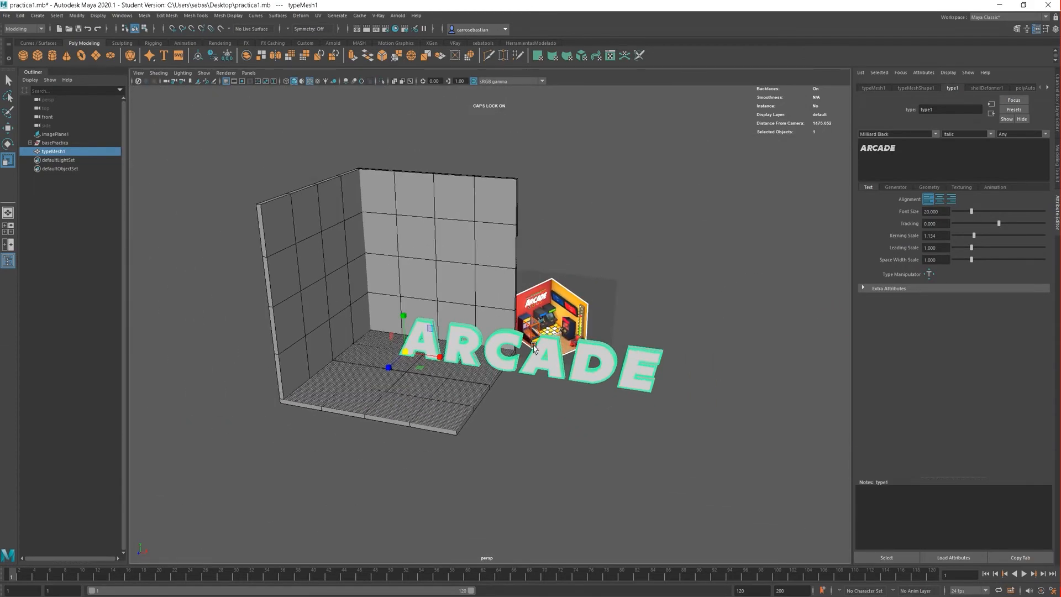
{"action": "scroll", "coordinate": [547, 329], "scroll_direction": "up", "scroll_amount": 6}
{"action": "key", "text": "w"}
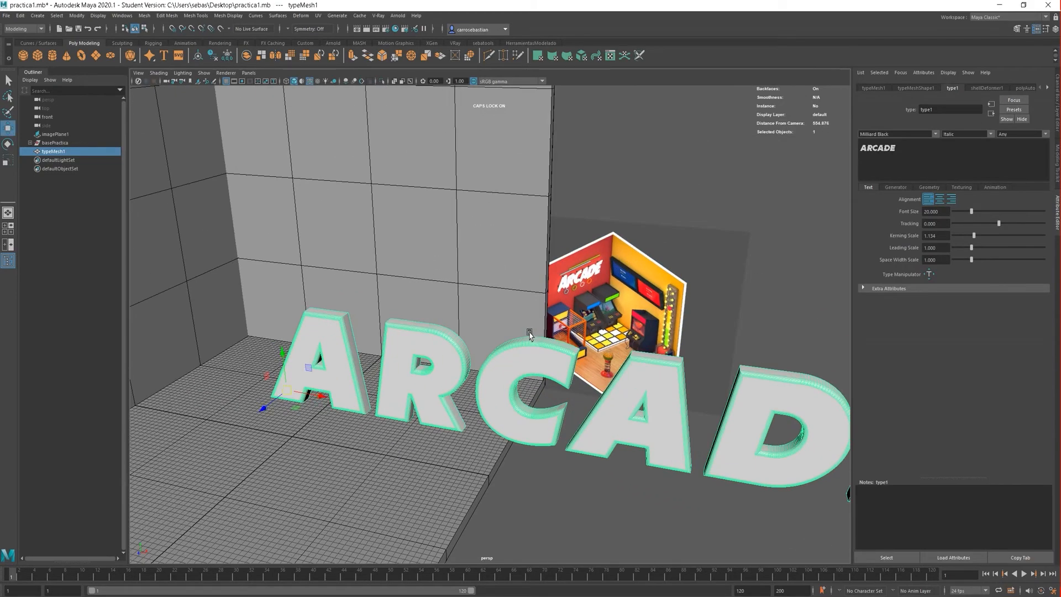
{"action": "scroll", "coordinate": [528, 335], "scroll_direction": "down", "scroll_amount": 15}
{"action": "scroll", "coordinate": [524, 335], "scroll_direction": "down", "scroll_amount": 8}
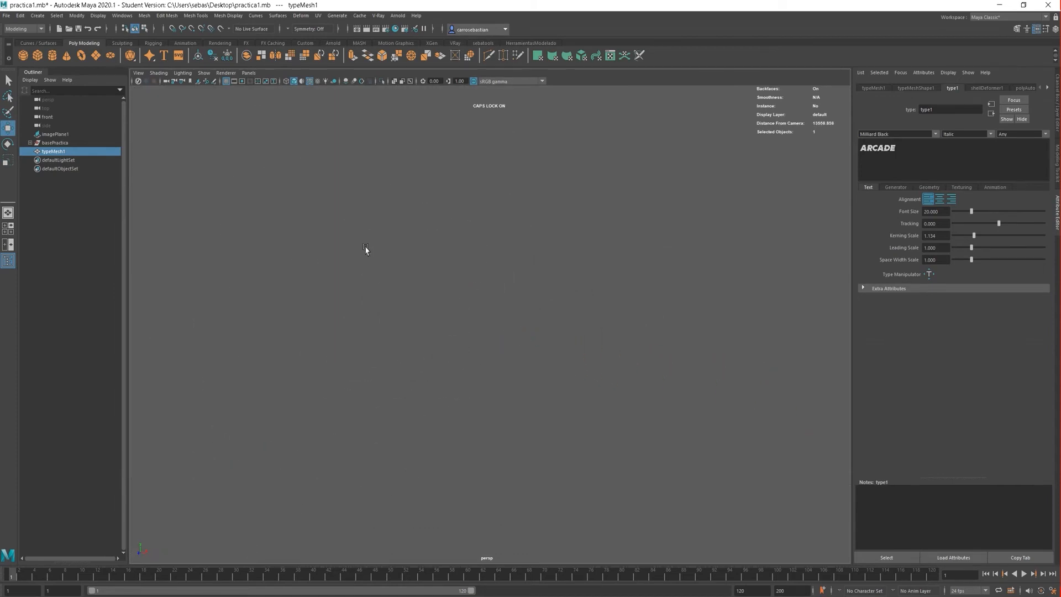
{"action": "scroll", "coordinate": [504, 298], "scroll_direction": "up", "scroll_amount": 20}
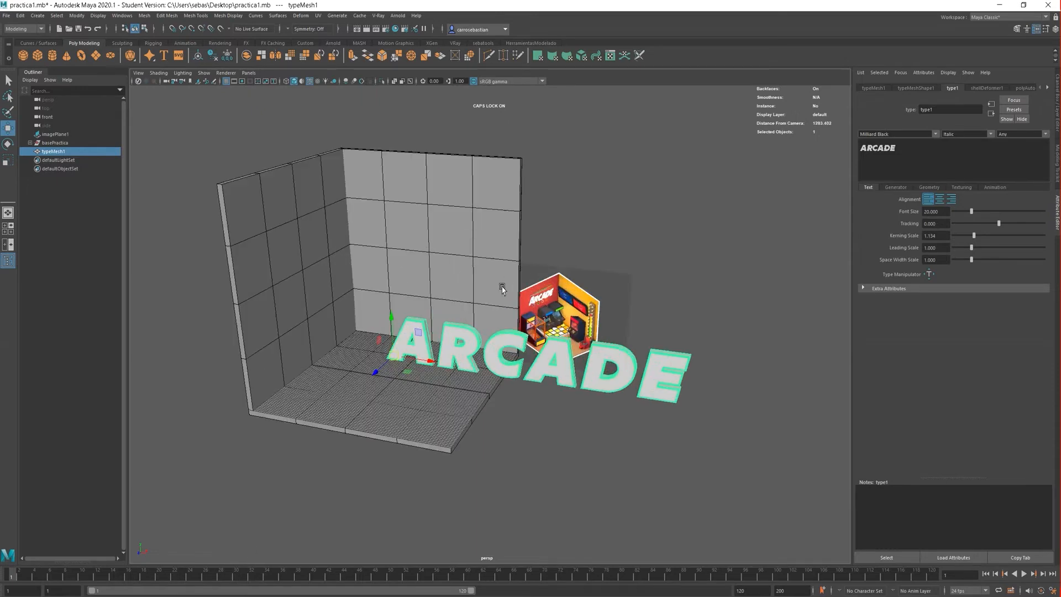
{"action": "scroll", "coordinate": [508, 273], "scroll_direction": "down", "scroll_amount": 20}
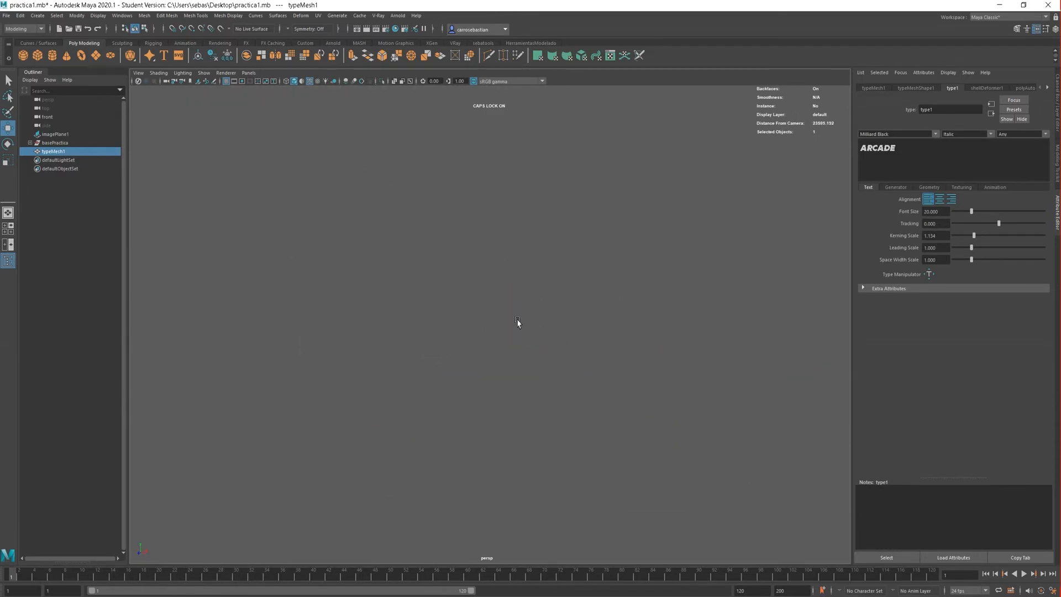
{"action": "scroll", "coordinate": [470, 315], "scroll_direction": "up", "scroll_amount": 20}
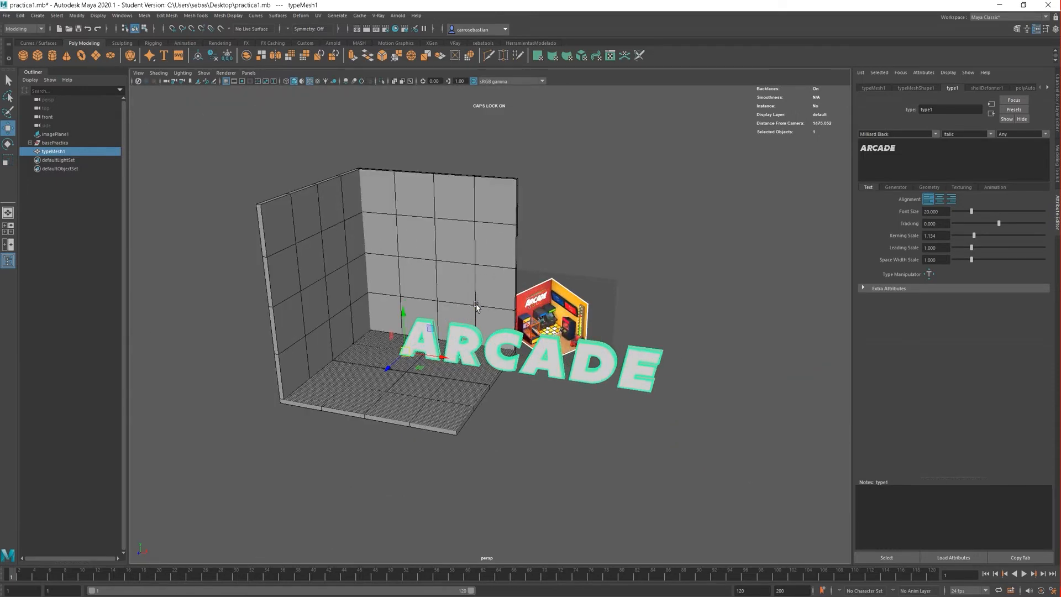
{"action": "scroll", "coordinate": [535, 348], "scroll_direction": "down", "scroll_amount": 13}
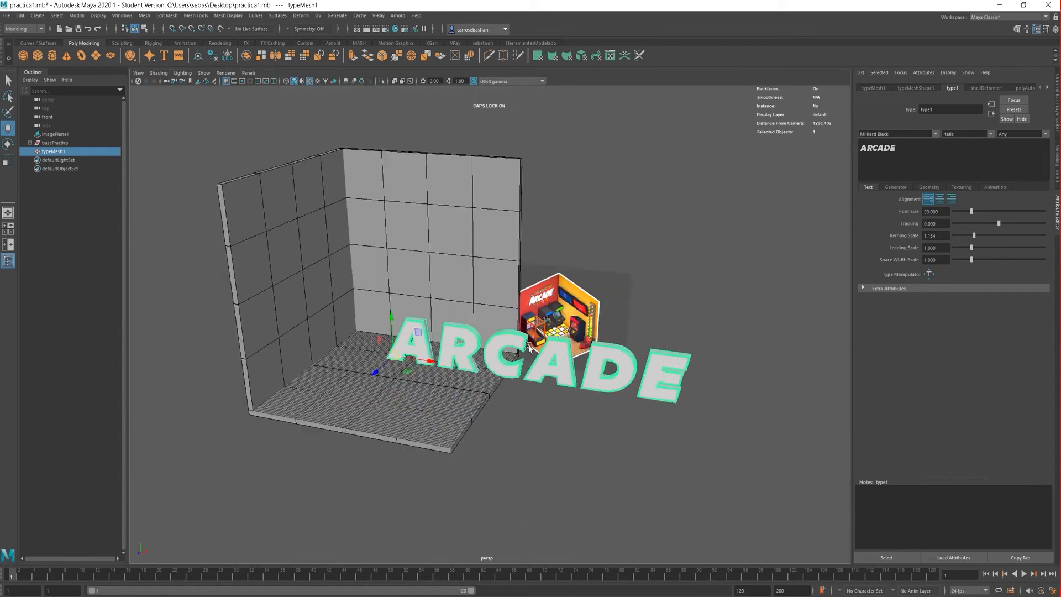
{"action": "scroll", "coordinate": [531, 334], "scroll_direction": "down", "scroll_amount": 8}
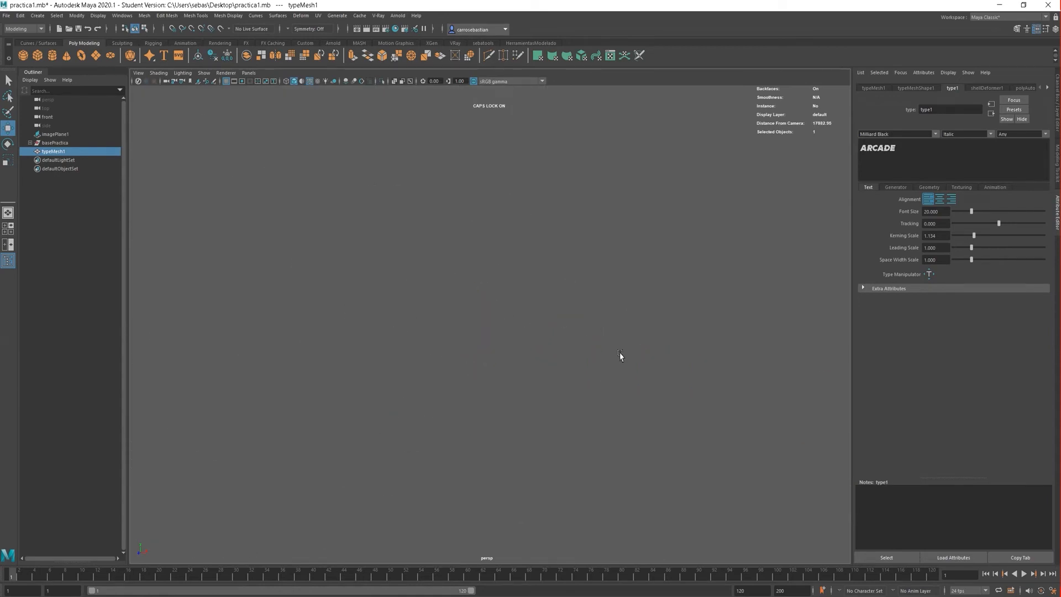
{"action": "scroll", "coordinate": [492, 313], "scroll_direction": "up", "scroll_amount": 12}
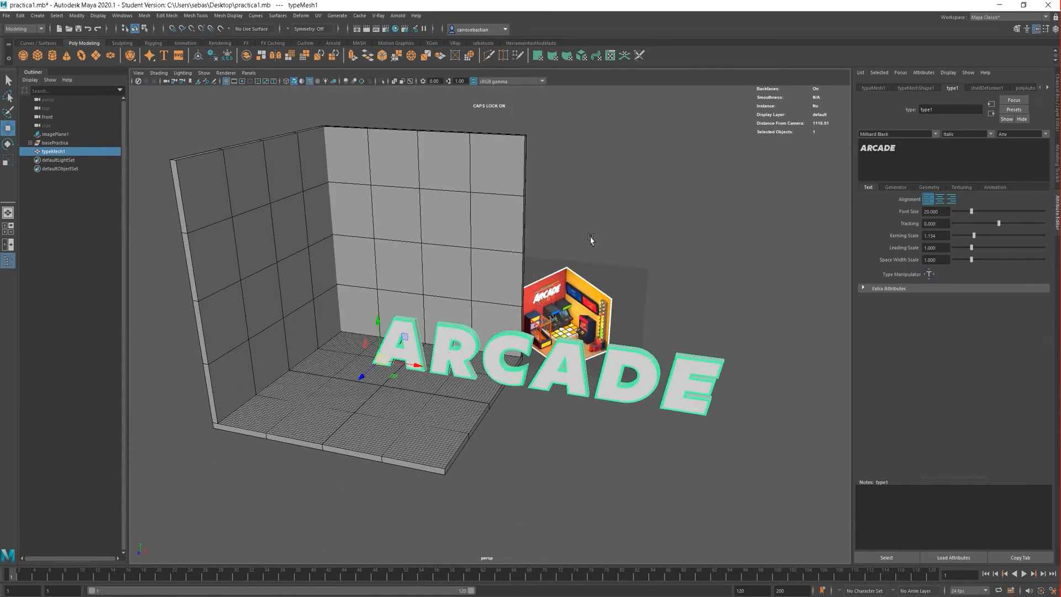
Deselect the ARCADE text and open the perspective camera's attributes to reach its near and far clip plane values.
{"action": "left_click", "coordinate": [460, 355]}
{"action": "left_click", "coordinate": [460, 355]}
{"action": "left_click", "coordinate": [623, 236]}
{"action": "middle_click_drag", "start_coordinate": [640, 233], "coordinate": [656, 221], "text": "alt"}
{"action": "mouse_move", "coordinate": [656, 220]}
{"action": "left_mouse_down", "text": "alt"}
{"action": "mouse_move", "coordinate": [679, 216]}
{"action": "mouse_move", "coordinate": [637, 231]}
{"action": "mouse_move", "coordinate": [650, 205]}
{"action": "left_mouse_up", "text": "alt"}
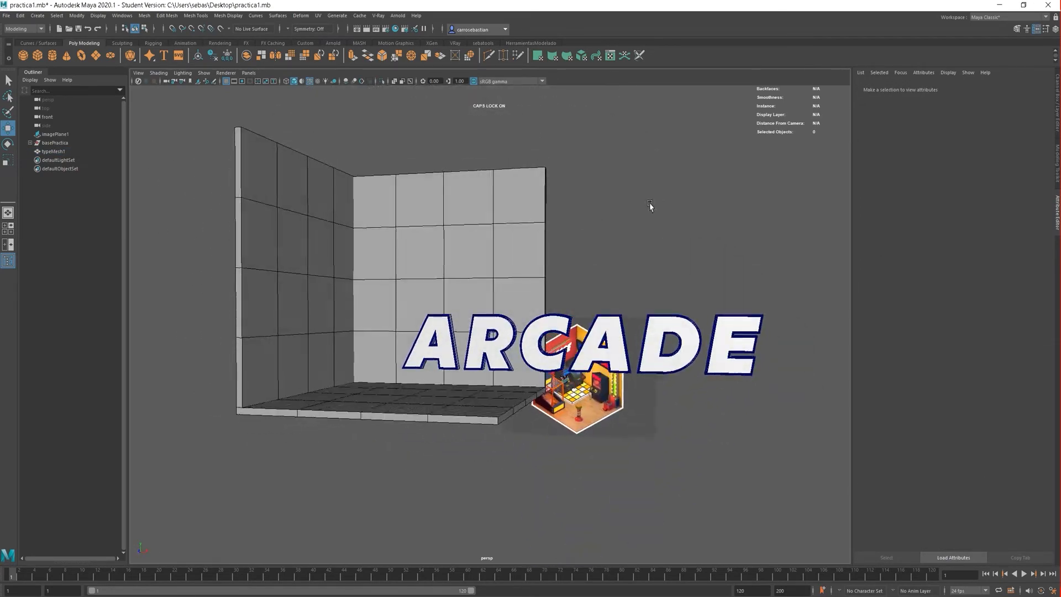
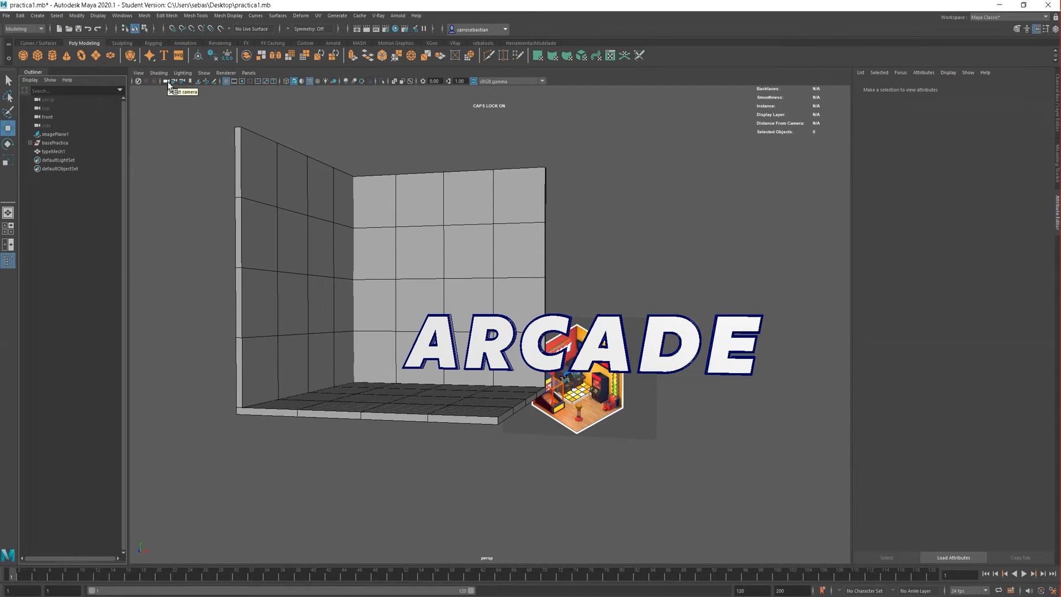
{"action": "left_click", "coordinate": [168, 85]}
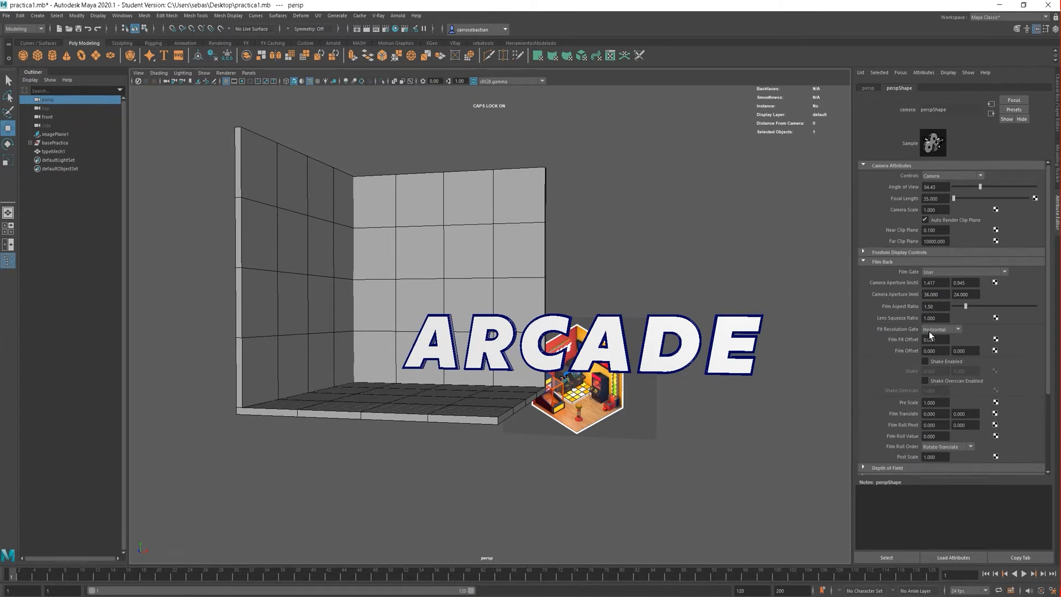
{"action": "left_click", "coordinate": [926, 240]}
{"action": "left_click", "coordinate": [936, 231]}
{"action": "left_click", "coordinate": [935, 241]}
{"action": "left_click_drag", "start_coordinate": [925, 243], "coordinate": [936, 243]}
{"action": "left_click", "coordinate": [934, 243]}
Set the perspective camera's far clip plane to 100000 after comparing how the distant scene is displayed.
{"action": "scroll", "coordinate": [506, 305], "scroll_direction": "down", "scroll_amount": 6}
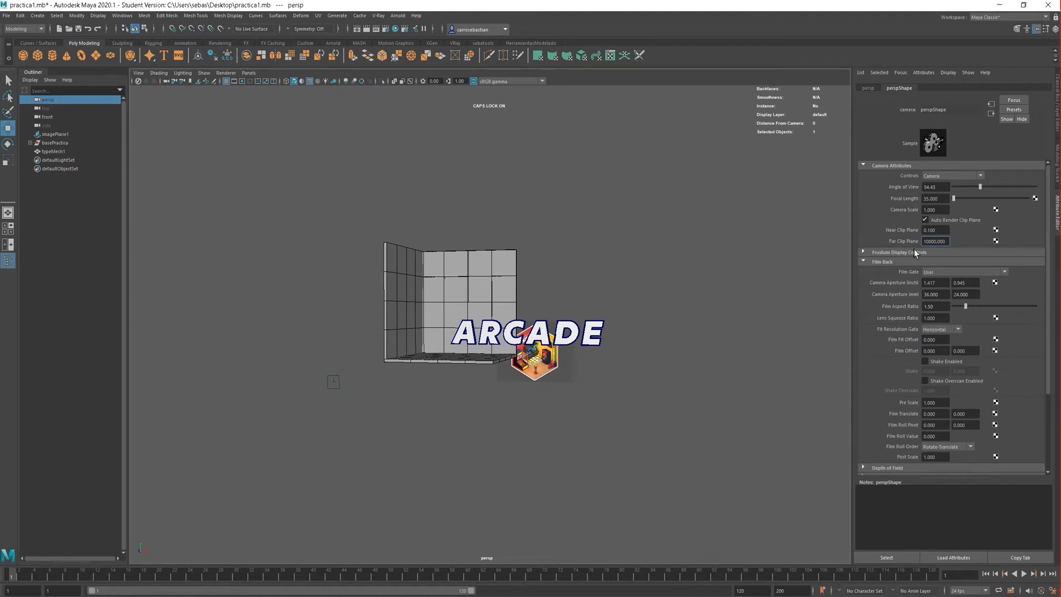
{"action": "scroll", "coordinate": [511, 320], "scroll_direction": "down", "scroll_amount": 8}
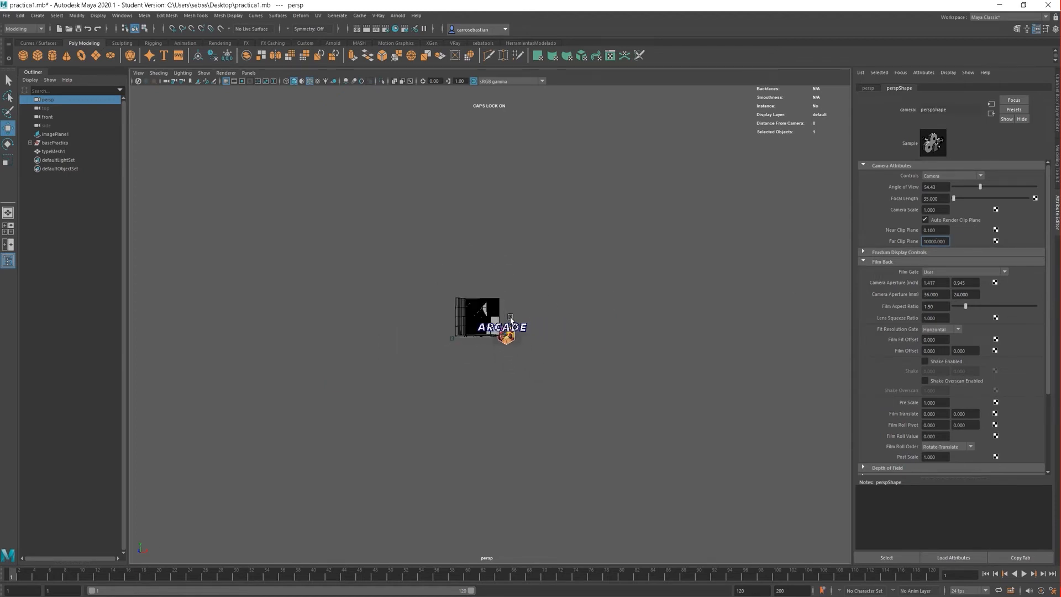
{"action": "scroll", "coordinate": [509, 320], "scroll_direction": "up", "scroll_amount": 5}
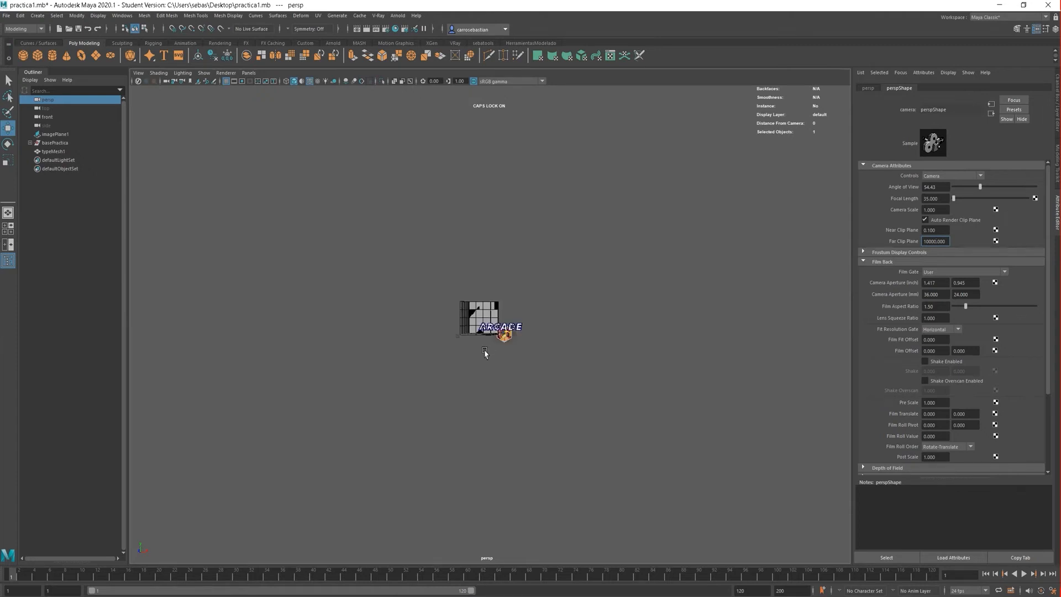
{"action": "scroll", "coordinate": [486, 348], "scroll_direction": "down", "scroll_amount": 5}
{"action": "scroll", "coordinate": [488, 333], "scroll_direction": "up", "scroll_amount": 4}
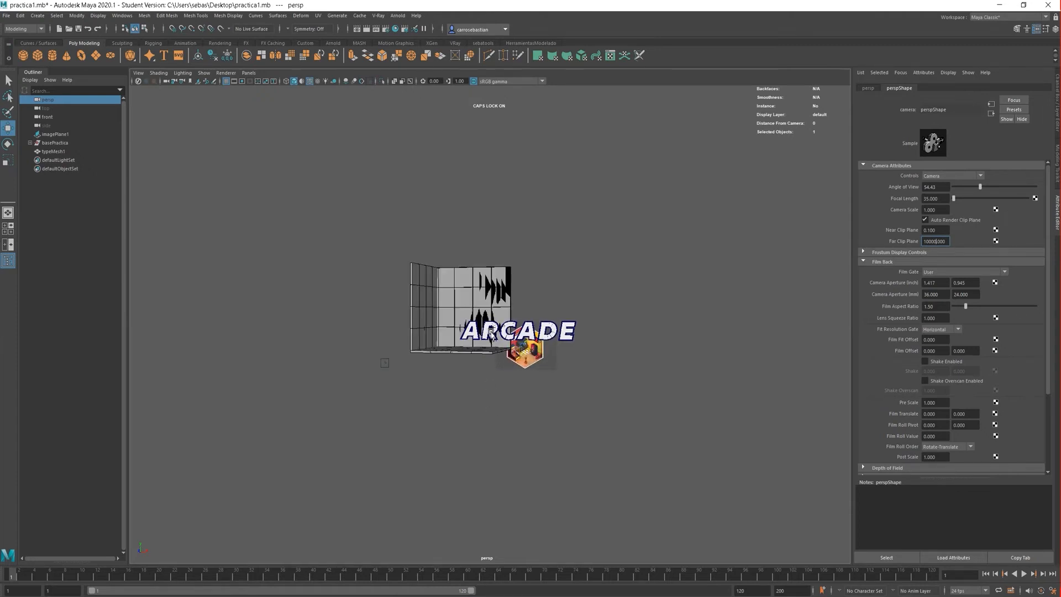
{"action": "left_click_drag", "start_coordinate": [937, 242], "coordinate": [921, 243]}
{"action": "scroll", "coordinate": [500, 328], "scroll_direction": "down", "scroll_amount": 6}
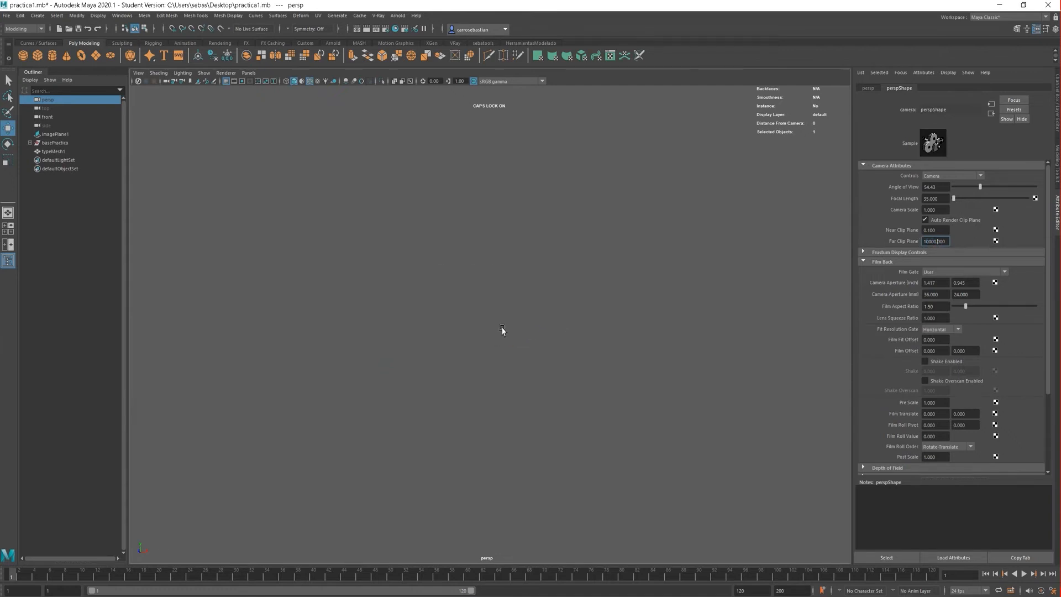
{"action": "scroll", "coordinate": [502, 330], "scroll_direction": "up", "scroll_amount": 5}
{"action": "scroll", "coordinate": [452, 306], "scroll_direction": "up", "scroll_amount": 2}
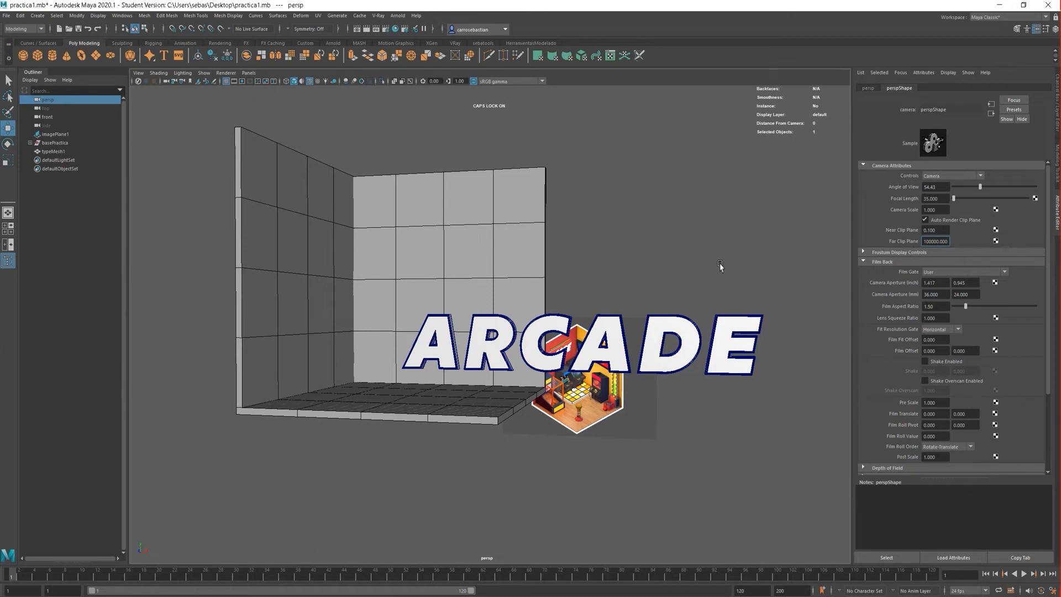
Deselect the camera and examine the room and ARCADE text at increasing distances with the extended far clip plane.
{"action": "left_click", "coordinate": [676, 256]}
{"action": "scroll", "coordinate": [519, 300], "scroll_direction": "down", "scroll_amount": 3}
{"action": "scroll", "coordinate": [511, 306], "scroll_direction": "down", "scroll_amount": 5}
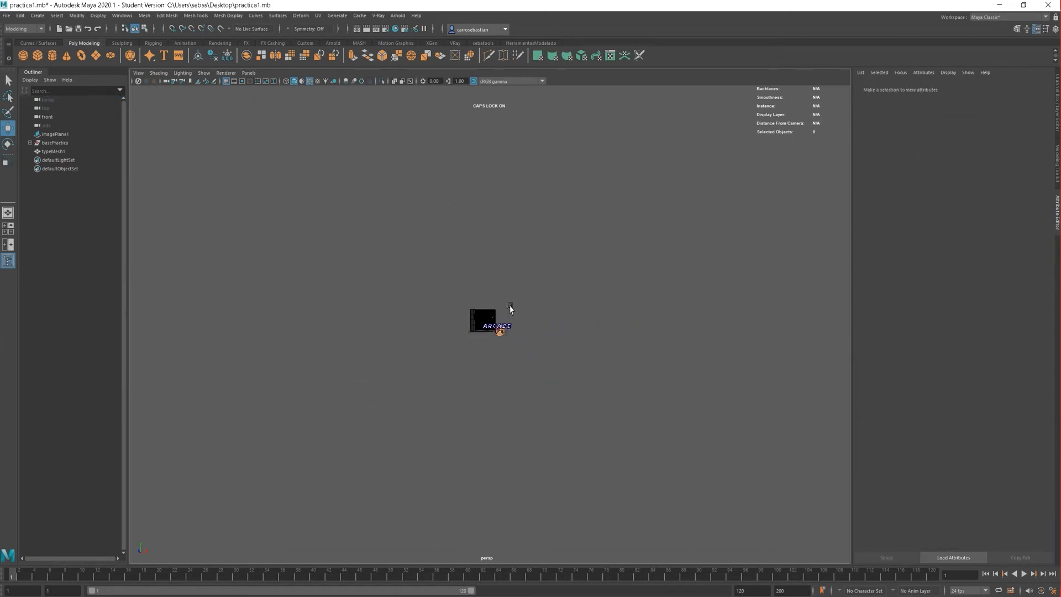
{"action": "scroll", "coordinate": [506, 315], "scroll_direction": "up", "scroll_amount": 3}
{"action": "scroll", "coordinate": [497, 324], "scroll_direction": "down", "scroll_amount": 2}
{"action": "scroll", "coordinate": [497, 326], "scroll_direction": "up", "scroll_amount": 2}
{"action": "scroll", "coordinate": [498, 330], "scroll_direction": "up", "scroll_amount": 3}
{"action": "scroll", "coordinate": [497, 329], "scroll_direction": "down", "scroll_amount": 5}
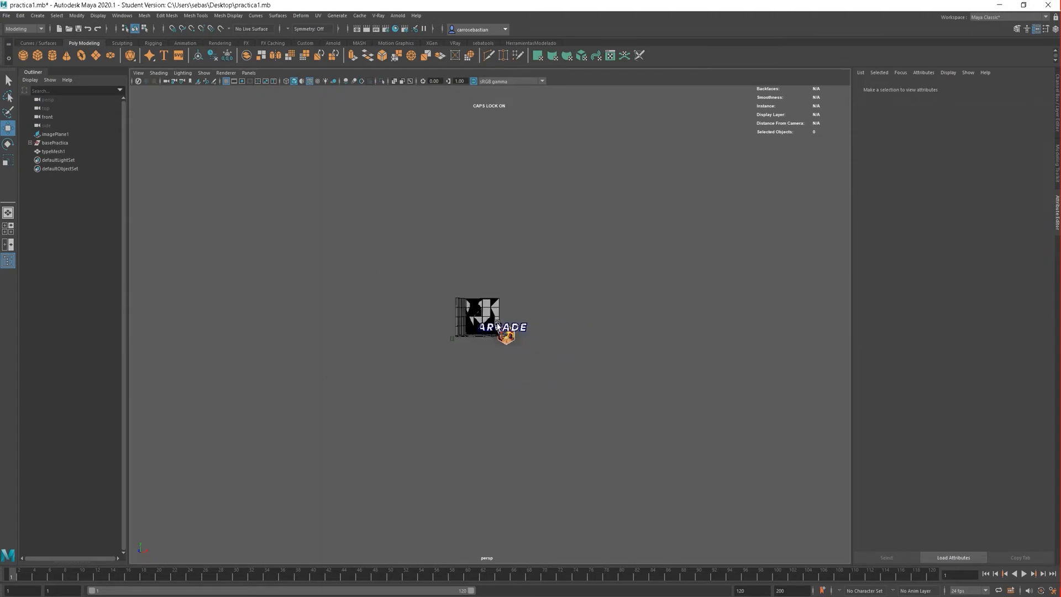
{"action": "scroll", "coordinate": [496, 326], "scroll_direction": "up", "scroll_amount": 2}
{"action": "scroll", "coordinate": [496, 325], "scroll_direction": "up", "scroll_amount": 5}
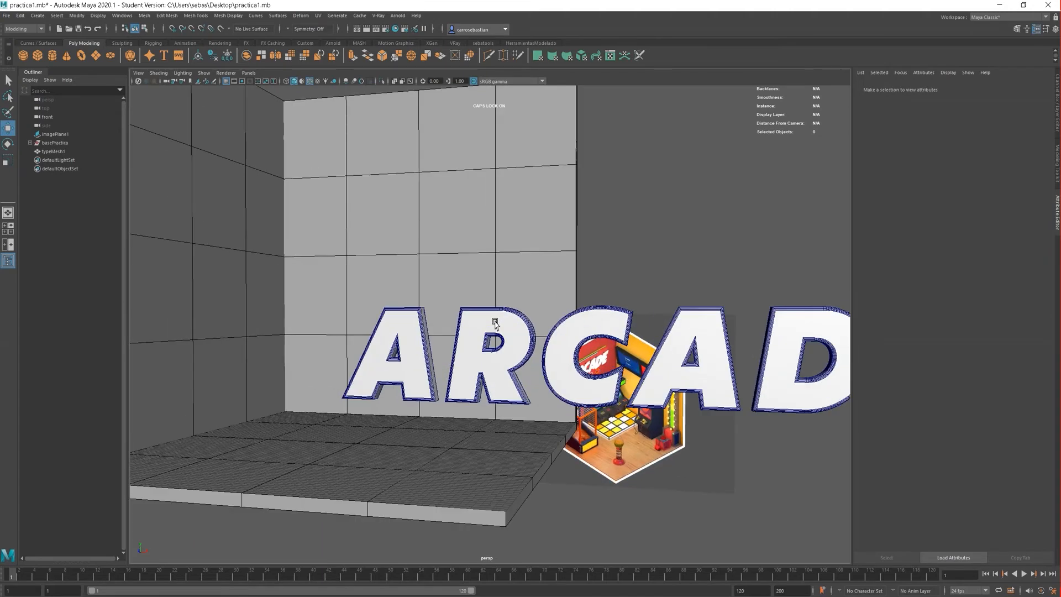
{"action": "scroll", "coordinate": [497, 325], "scroll_direction": "down", "scroll_amount": 1}
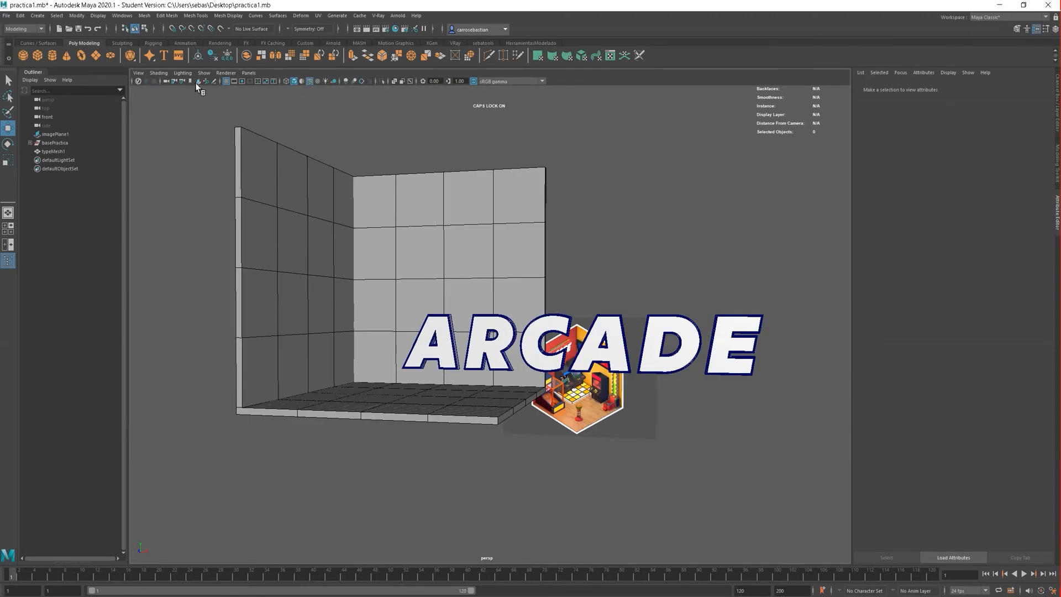
Reopen the perspective camera's attributes and examine the letter R at close range to judge the near clipping.
{"action": "left_click", "coordinate": [166, 81]}
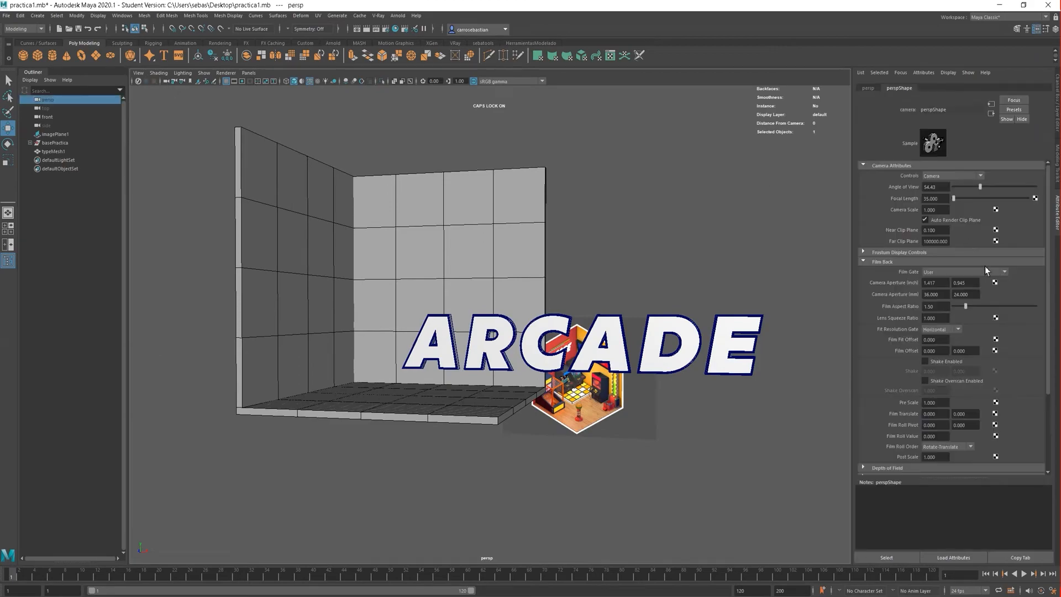
{"action": "left_click", "coordinate": [927, 231]}
{"action": "scroll", "coordinate": [591, 326], "scroll_direction": "up", "scroll_amount": 4}
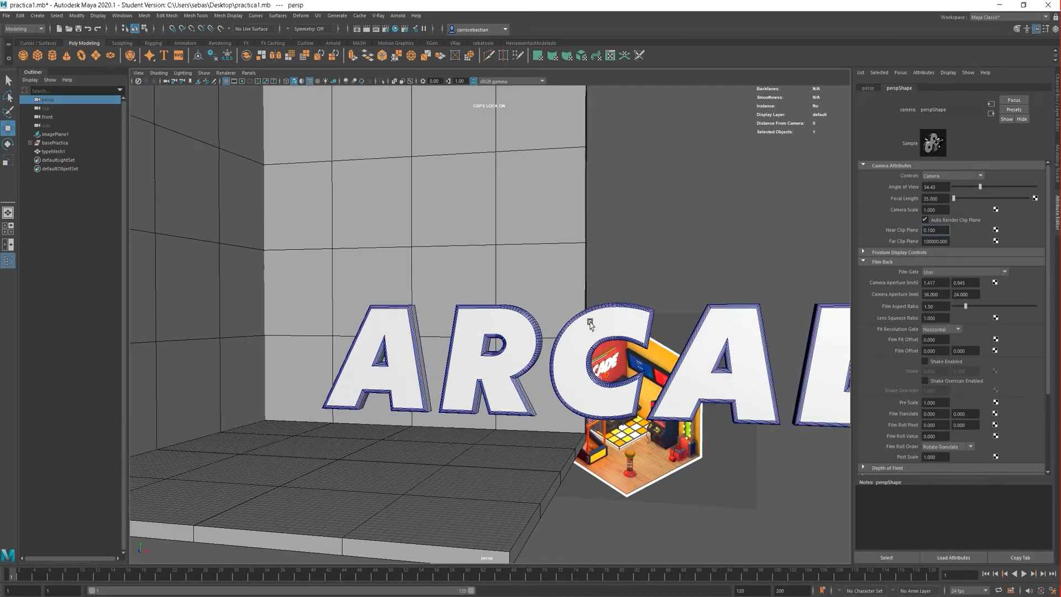
{"action": "scroll", "coordinate": [544, 339], "scroll_direction": "up", "scroll_amount": 10}
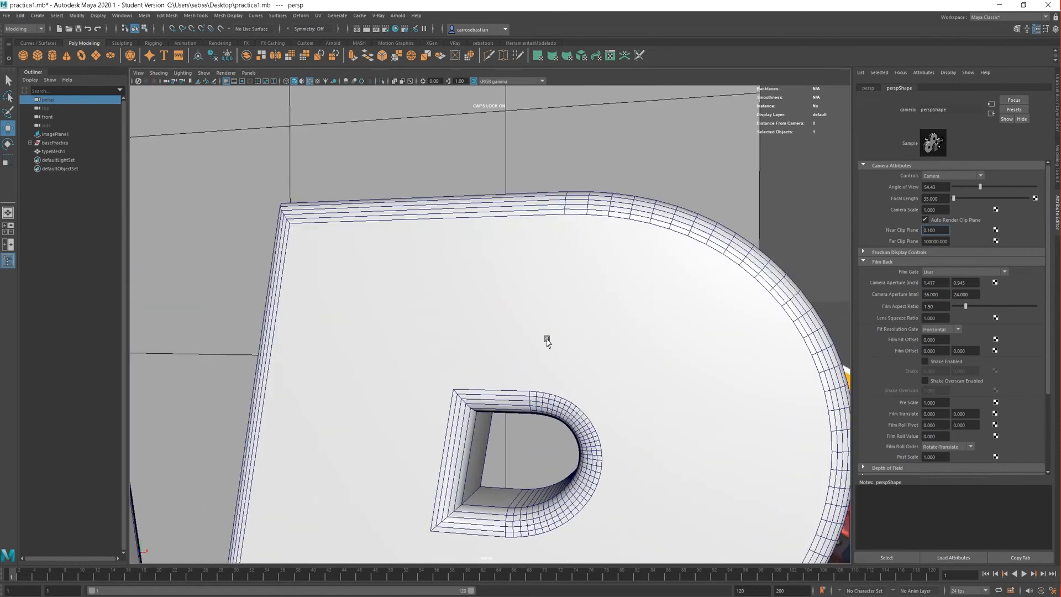
{"action": "scroll", "coordinate": [547, 341], "scroll_direction": "up", "scroll_amount": 5}
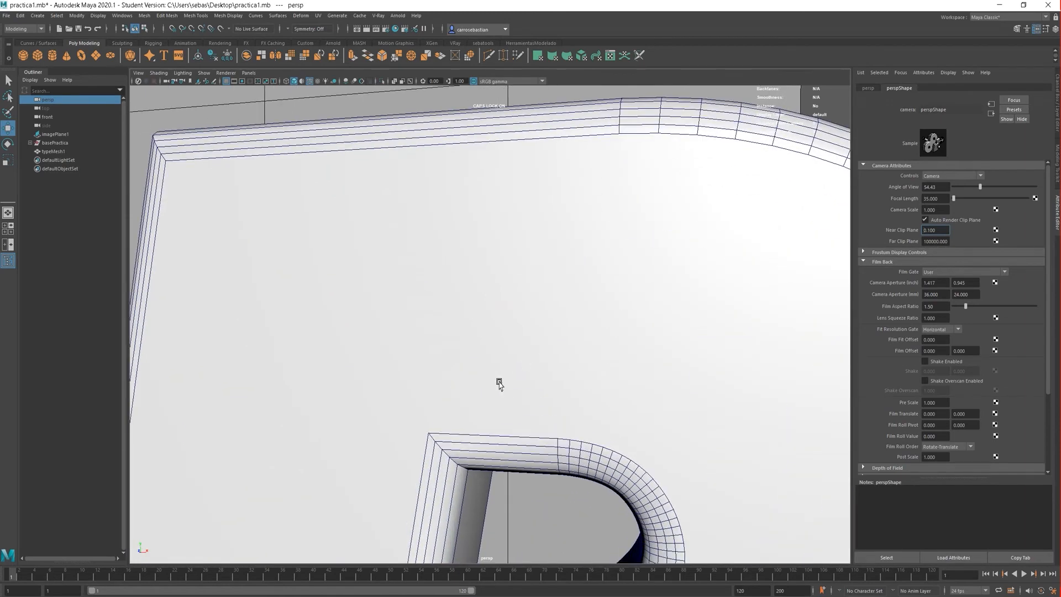
{"action": "scroll", "coordinate": [500, 387], "scroll_direction": "up", "scroll_amount": 8}
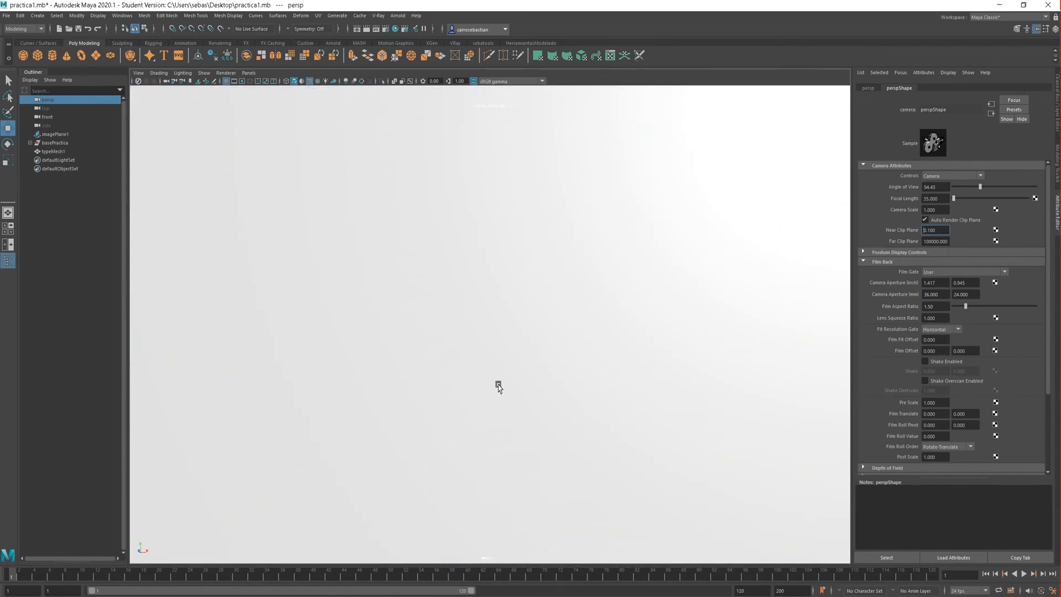
{"action": "scroll", "coordinate": [433, 374], "scroll_direction": "down", "scroll_amount": 8}
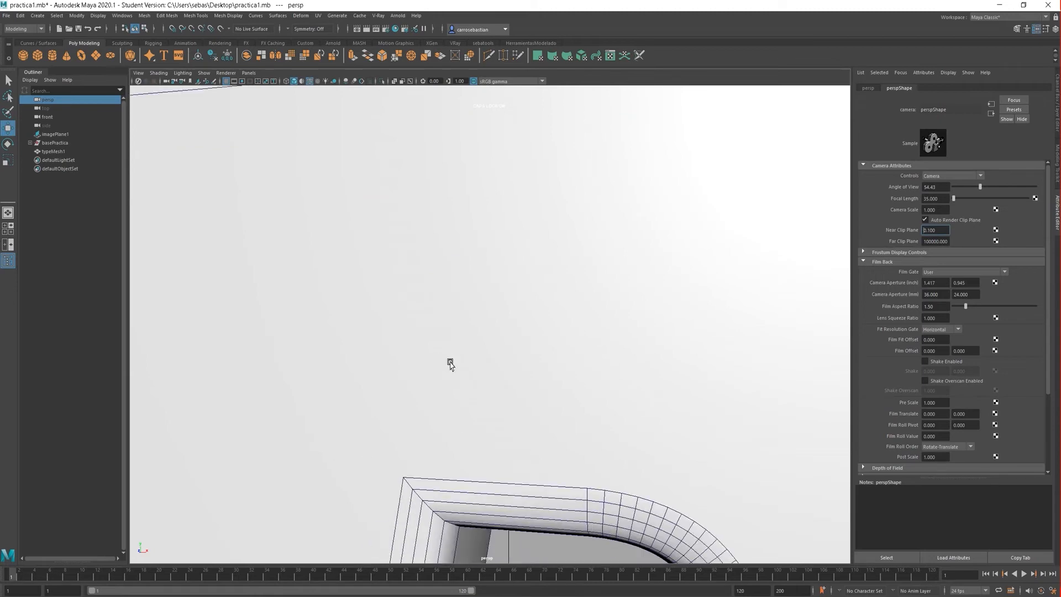
{"action": "scroll", "coordinate": [609, 329], "scroll_direction": "down", "scroll_amount": 6}
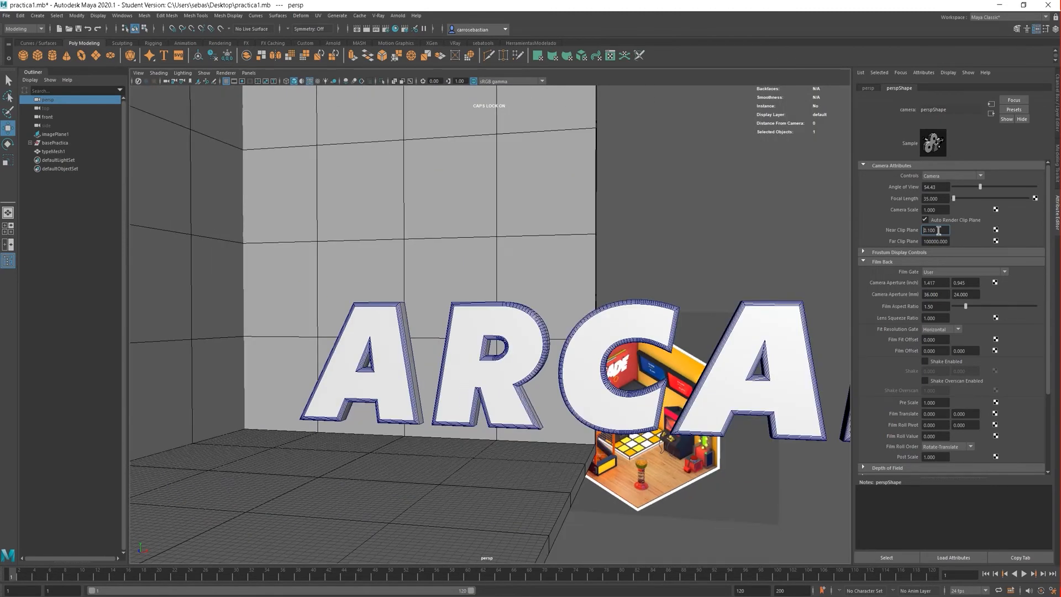
Set the perspective camera's near clip plane to 100.
{"action": "left_click_drag", "start_coordinate": [946, 231], "coordinate": [918, 233]}
{"action": "type", "text": "100"}
{"action": "left_click", "coordinate": [943, 243]}
{"action": "left_click", "coordinate": [943, 231]}
Examine the ARCADE letters and back wall at close range to see where the new near clip plane cuts them.
{"action": "scroll", "coordinate": [450, 338], "scroll_direction": "up", "scroll_amount": 12}
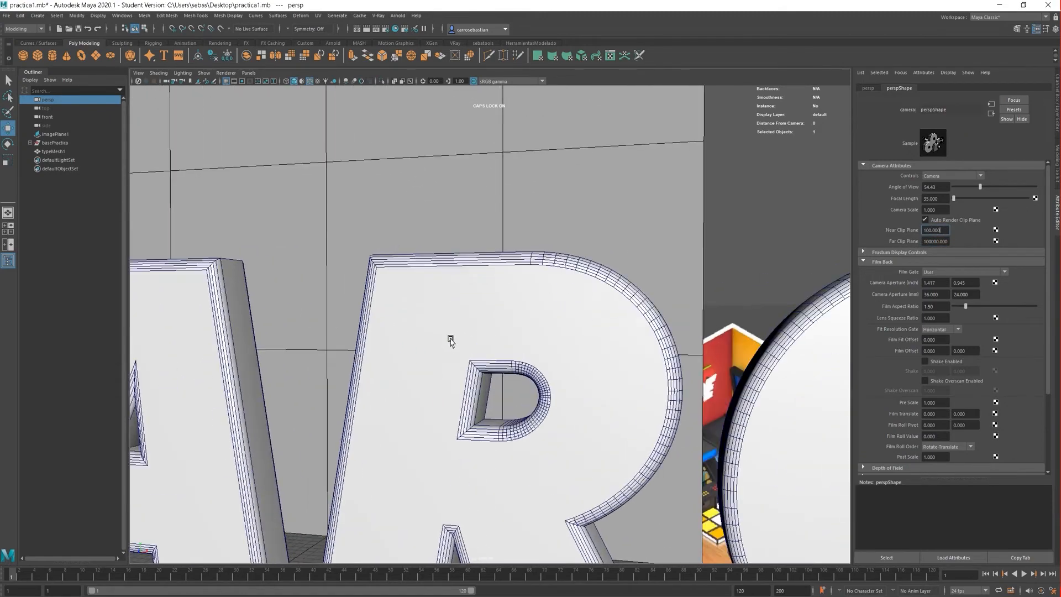
{"action": "scroll", "coordinate": [450, 338], "scroll_direction": "up", "scroll_amount": 3}
{"action": "scroll", "coordinate": [450, 338], "scroll_direction": "down", "scroll_amount": 6}
{"action": "scroll", "coordinate": [451, 338], "scroll_direction": "up", "scroll_amount": 6}
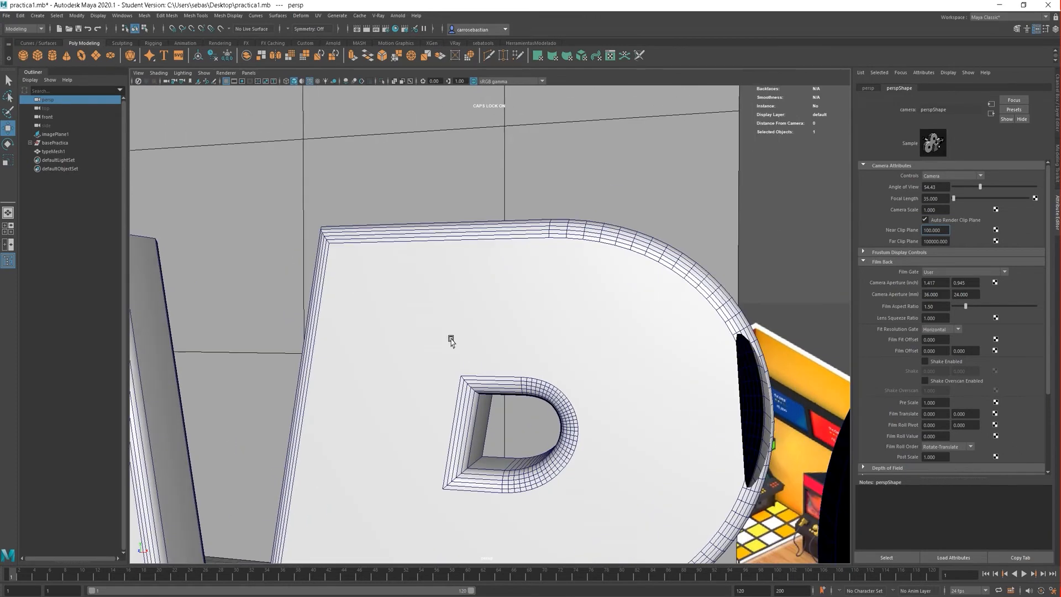
{"action": "scroll", "coordinate": [450, 338], "scroll_direction": "up", "scroll_amount": 5}
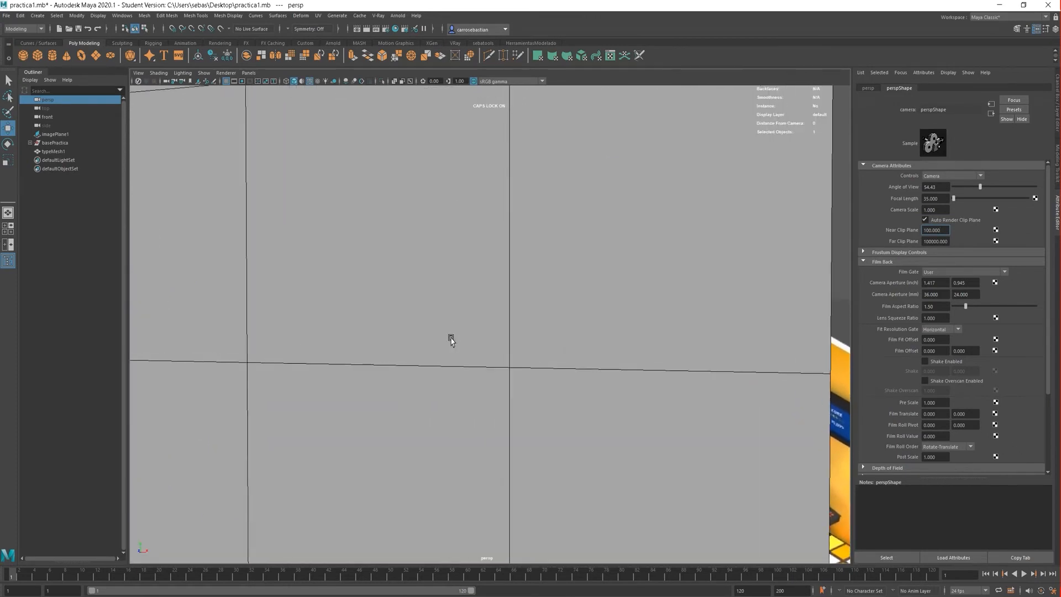
{"action": "scroll", "coordinate": [450, 338], "scroll_direction": "down", "scroll_amount": 4}
{"action": "scroll", "coordinate": [451, 338], "scroll_direction": "down", "scroll_amount": 8}
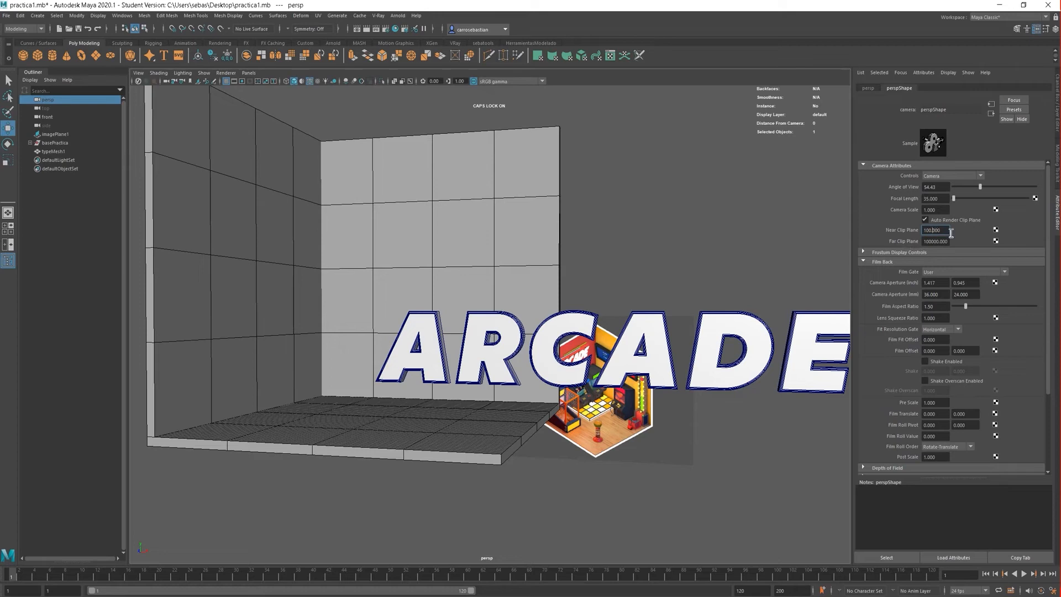
{"action": "scroll", "coordinate": [543, 359], "scroll_direction": "up", "scroll_amount": 10}
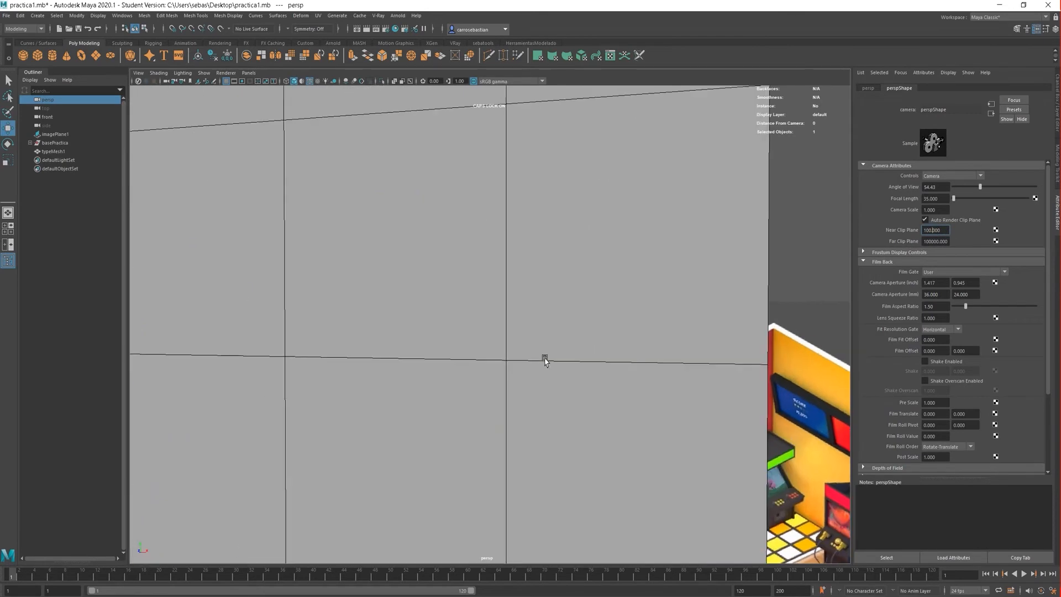
{"action": "scroll", "coordinate": [519, 361], "scroll_direction": "up", "scroll_amount": 2}
{"action": "scroll", "coordinate": [500, 365], "scroll_direction": "down", "scroll_amount": 5}
{"action": "scroll", "coordinate": [496, 365], "scroll_direction": "up", "scroll_amount": 5}
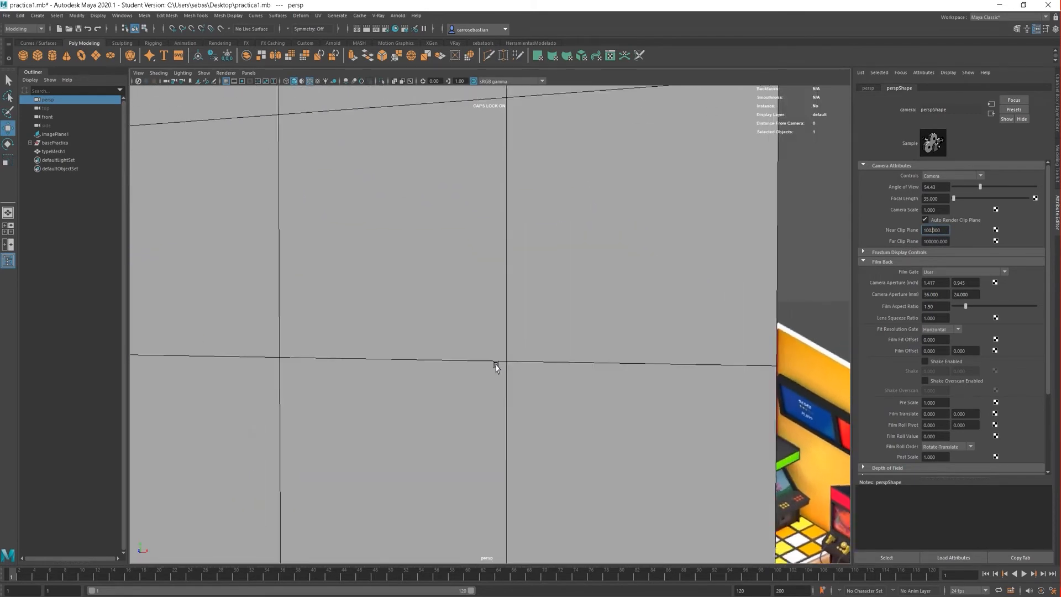
Set the perspective camera's near clip plane back to 0.1.
{"action": "scroll", "coordinate": [495, 368], "scroll_direction": "down", "scroll_amount": 1}
{"action": "scroll", "coordinate": [424, 371], "scroll_direction": "down", "scroll_amount": 6}
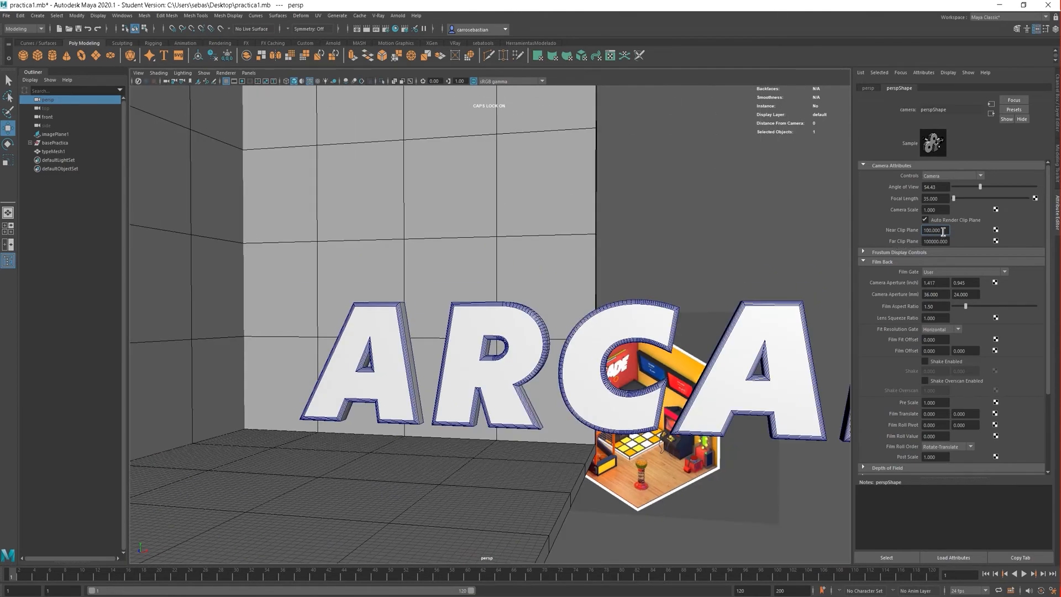
{"action": "left_click", "coordinate": [943, 231]}
{"action": "type", "text": "0.1"}
{"action": "key", "text": "Return"}
Deselect the camera and examine the room and ARCADE text from far and near with the restored near clip plane.
{"action": "left_click", "coordinate": [945, 240]}
{"action": "scroll", "coordinate": [506, 375], "scroll_direction": "down", "scroll_amount": 10}
{"action": "scroll", "coordinate": [509, 359], "scroll_direction": "up", "scroll_amount": 6}
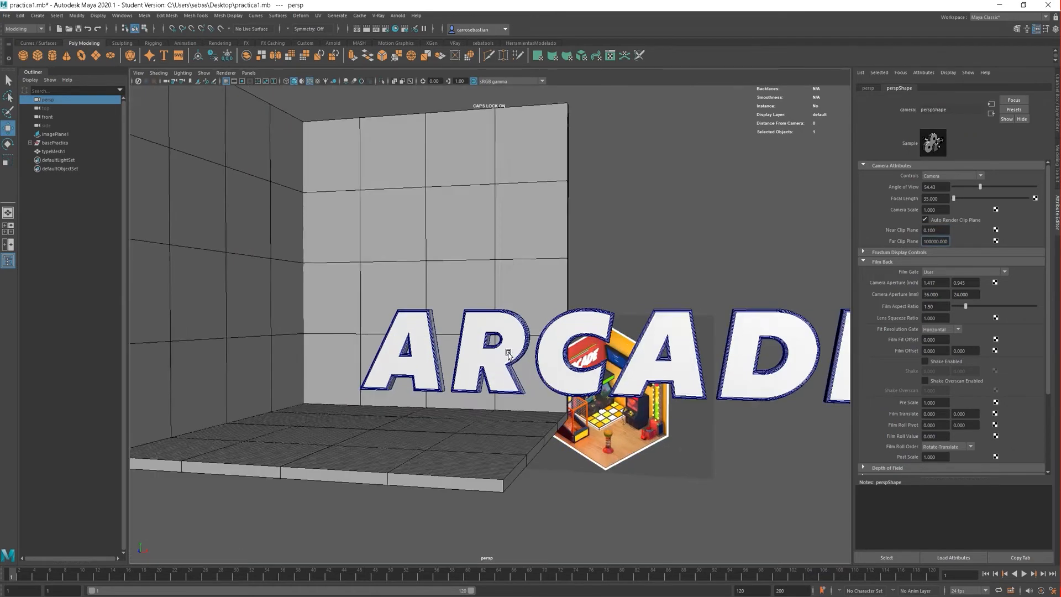
{"action": "scroll", "coordinate": [508, 359], "scroll_direction": "down", "scroll_amount": 6}
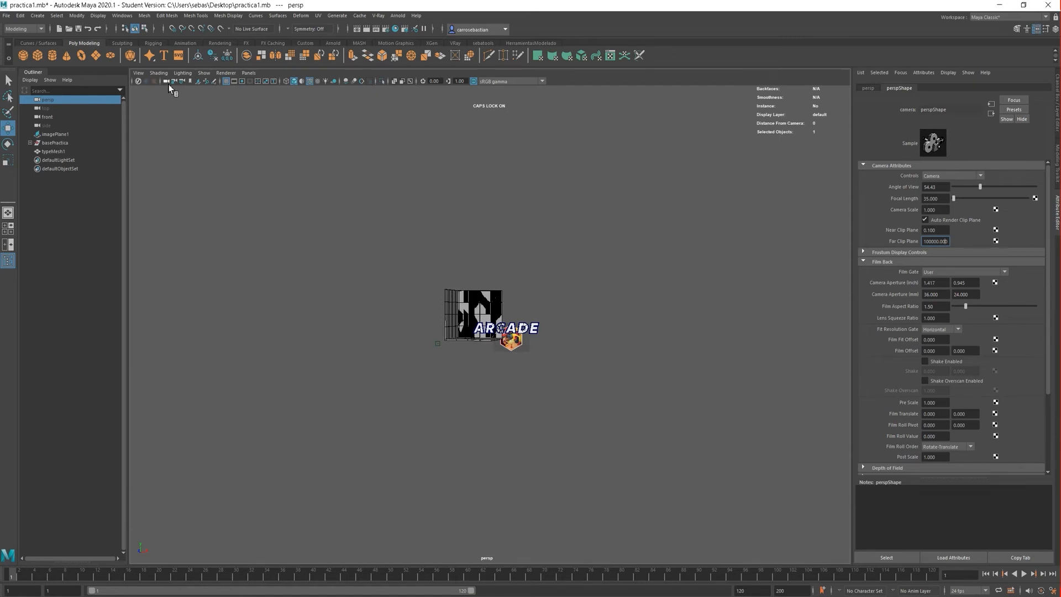
{"action": "left_click", "coordinate": [388, 296]}
{"action": "scroll", "coordinate": [389, 296], "scroll_direction": "up", "scroll_amount": 10}
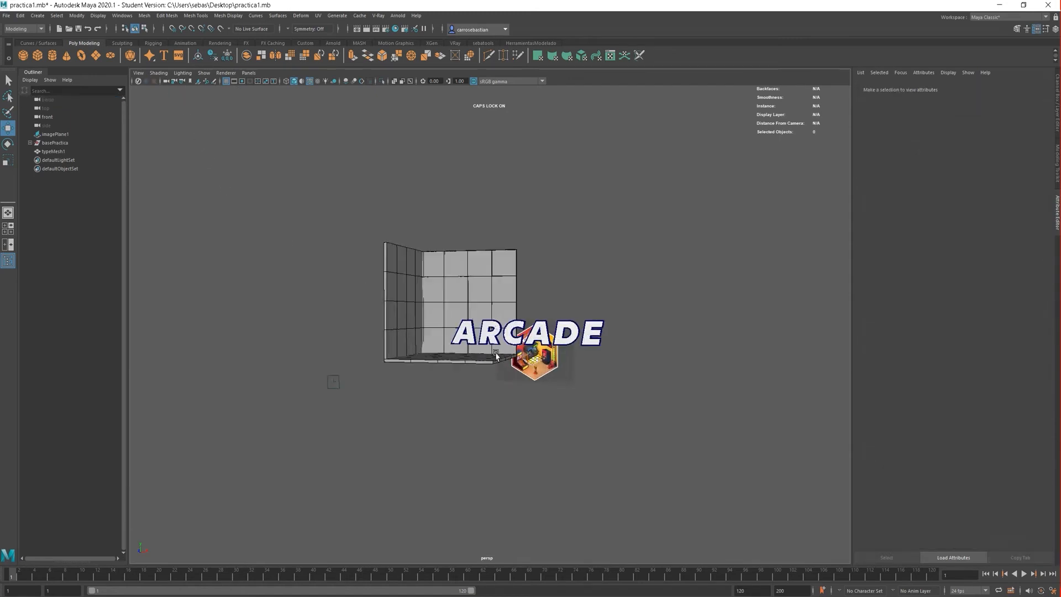
{"action": "middle_click_drag", "start_coordinate": [561, 316], "coordinate": [557, 302], "text": "alt"}
{"action": "middle_click_drag", "start_coordinate": [630, 299], "coordinate": [665, 280], "text": "alt"}
{"action": "left_click_drag", "start_coordinate": [608, 300], "coordinate": [623, 380], "text": "alt"}
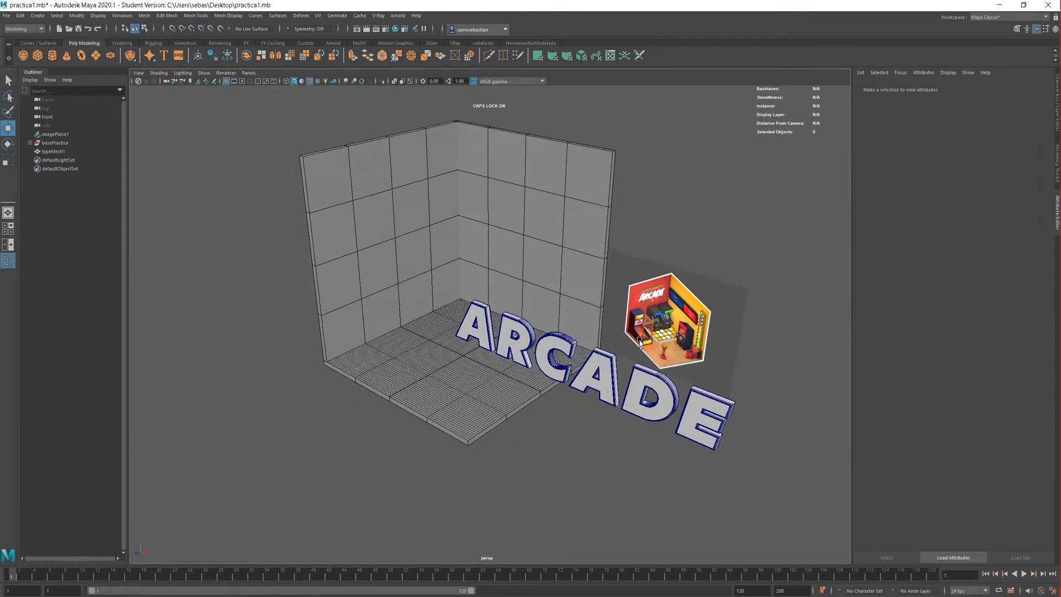
Select the ARCADE text and center its pivot.
{"action": "left_click", "coordinate": [611, 383]}
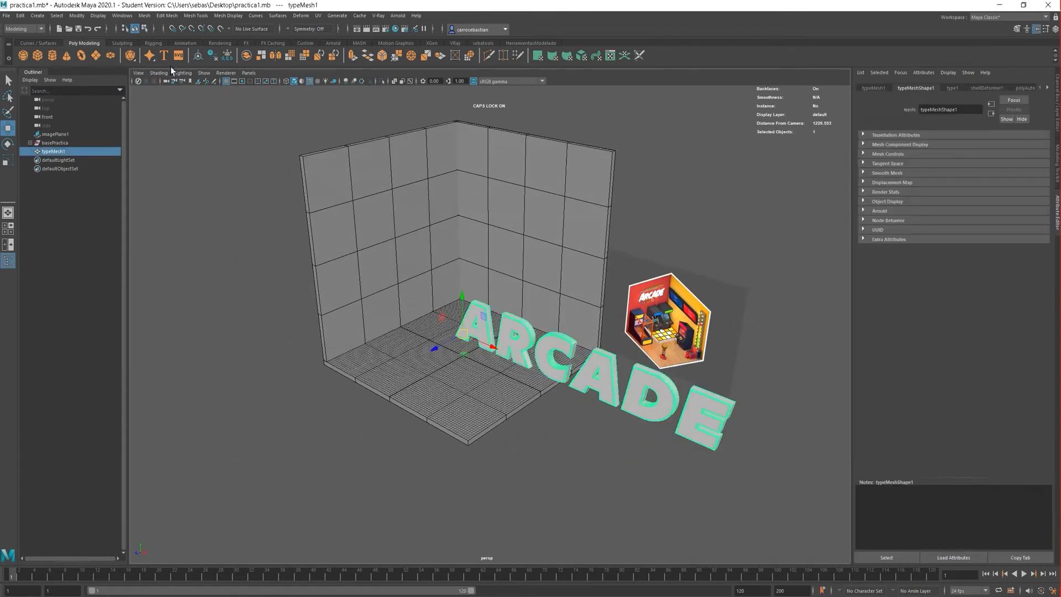
{"action": "left_click", "coordinate": [198, 57]}
{"action": "left_click", "coordinate": [197, 60]}
{"action": "scroll", "coordinate": [573, 332], "scroll_direction": "up", "scroll_amount": 5}
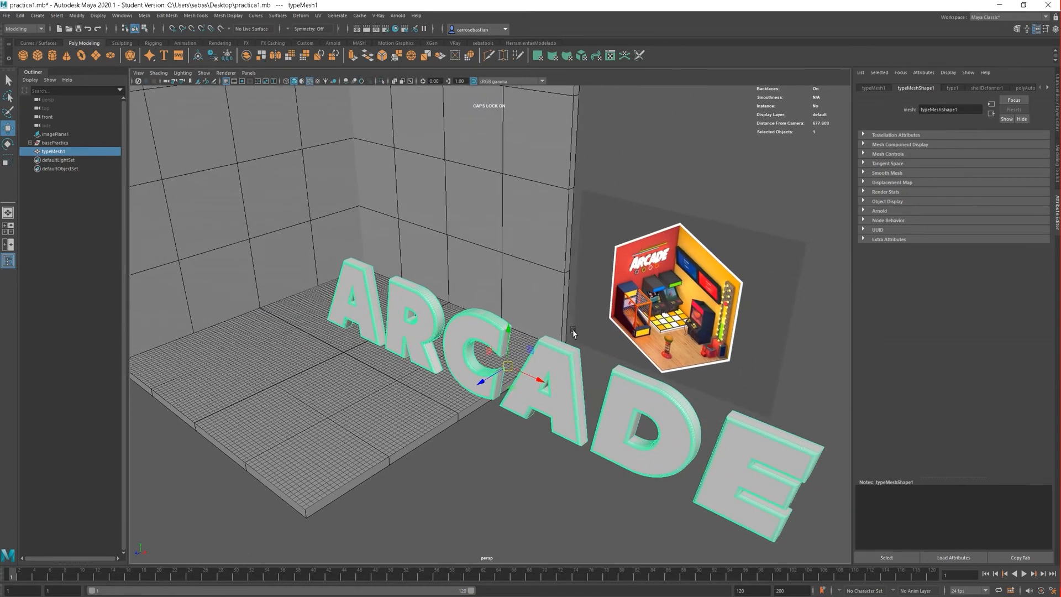
Rotate the ARCADE text about its vertical axis so it runs parallel to the left wall.
{"action": "scroll", "coordinate": [552, 409], "scroll_direction": "down", "scroll_amount": 5}
{"action": "key", "text": "e"}
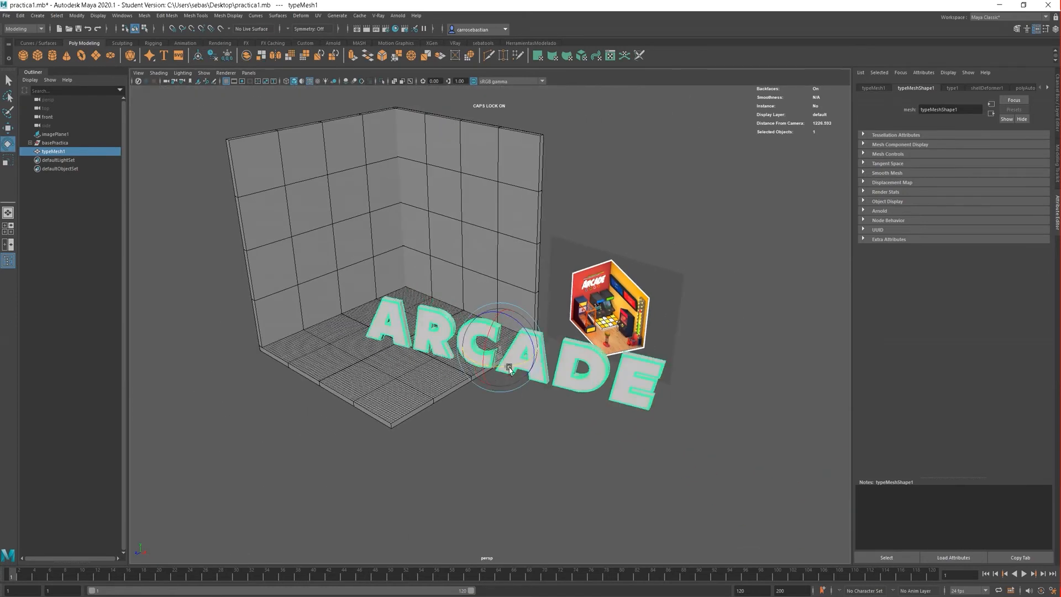
{"action": "left_click_drag", "start_coordinate": [510, 369], "coordinate": [431, 331]}
{"action": "key", "text": "w"}
Raise the ARCADE text to the upper part of the left wall and scale it down to fit the wall.
{"action": "middle_click_drag", "start_coordinate": [431, 332], "coordinate": [578, 376], "text": "alt"}
{"action": "scroll", "coordinate": [486, 390], "scroll_direction": "up", "scroll_amount": 4}
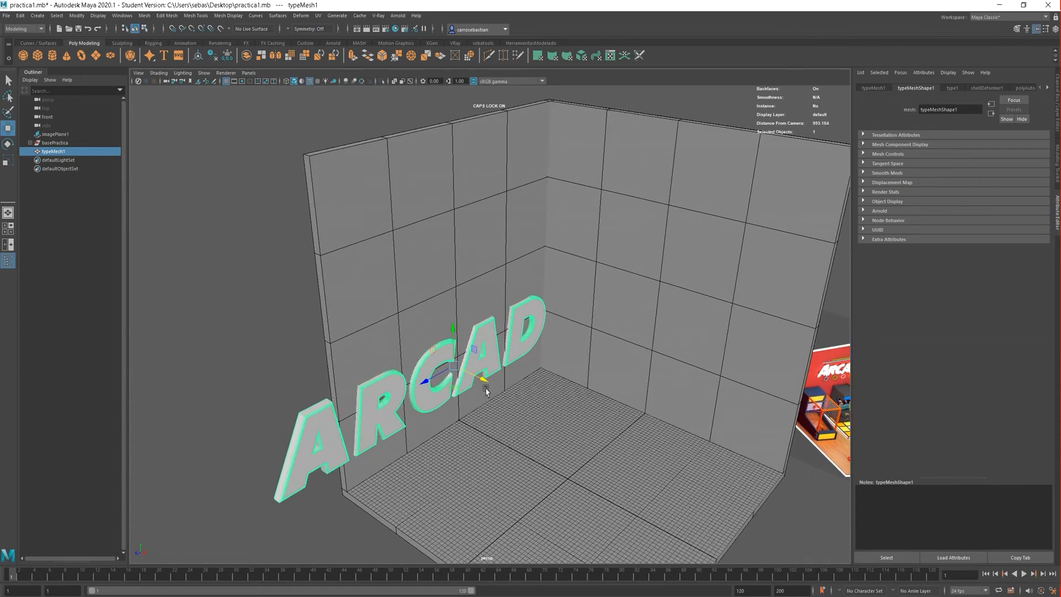
{"action": "left_click_drag", "start_coordinate": [452, 334], "coordinate": [337, 193]}
{"action": "key", "text": "r"}
{"action": "middle_click_drag", "start_coordinate": [534, 284], "coordinate": [390, 285], "text": "alt"}
{"action": "key", "text": "w"}
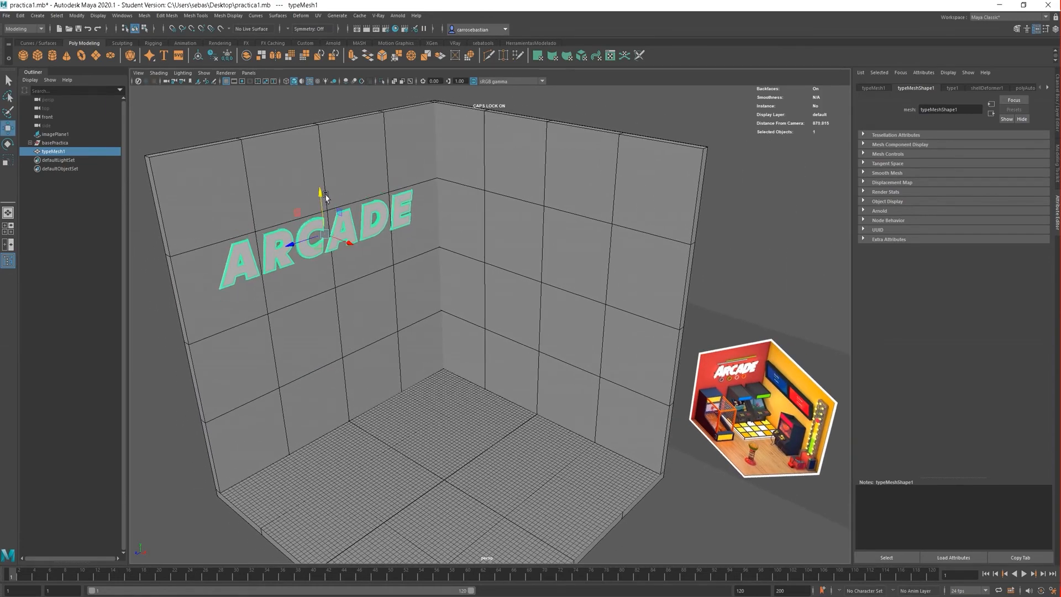
Fine-tune the ARCADE text's depth so its back sits against the left wall, and deselect it.
{"action": "left_click_drag", "start_coordinate": [322, 201], "coordinate": [653, 312], "text": "alt"}
{"action": "left_click_drag", "start_coordinate": [498, 332], "coordinate": [516, 304], "text": "alt"}
{"action": "scroll", "coordinate": [485, 308], "scroll_direction": "up", "scroll_amount": 5}
{"action": "middle_click_drag", "start_coordinate": [516, 303], "coordinate": [527, 330], "text": "alt"}
{"action": "mouse_move", "coordinate": [533, 256]}
{"action": "left_mouse_down"}
{"action": "mouse_move", "coordinate": [542, 258]}
{"action": "mouse_move", "coordinate": [532, 258]}
{"action": "left_mouse_up"}
{"action": "scroll", "coordinate": [486, 295], "scroll_direction": "down", "scroll_amount": 4}
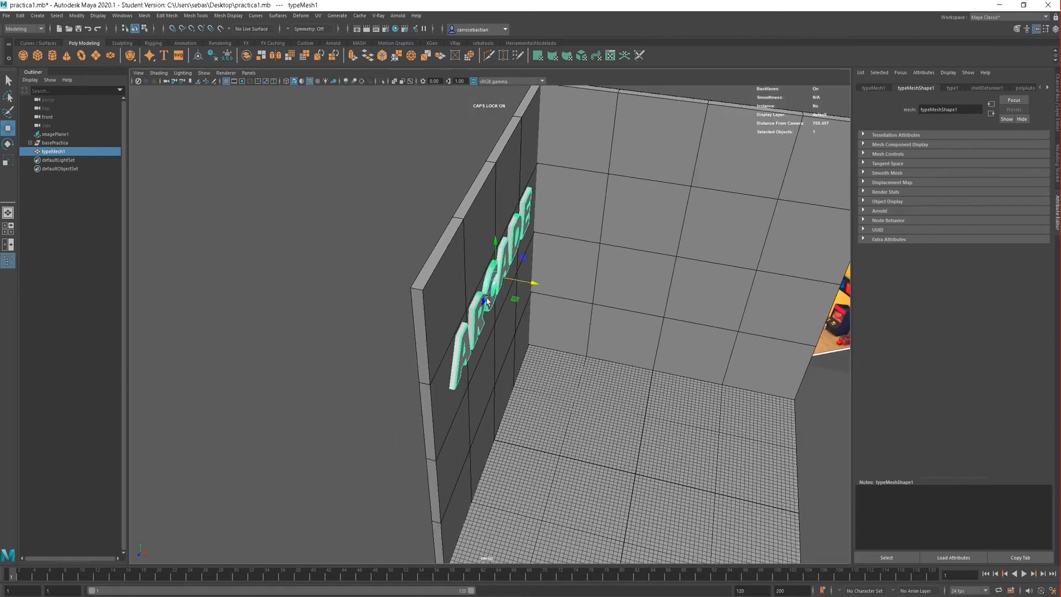
{"action": "middle_click_drag", "start_coordinate": [560, 349], "coordinate": [435, 281], "text": "alt"}
{"action": "left_click_drag", "start_coordinate": [435, 282], "coordinate": [520, 322], "text": "alt"}
{"action": "left_click", "coordinate": [293, 313]}
{"action": "scroll", "coordinate": [337, 273], "scroll_direction": "down", "scroll_amount": 4}
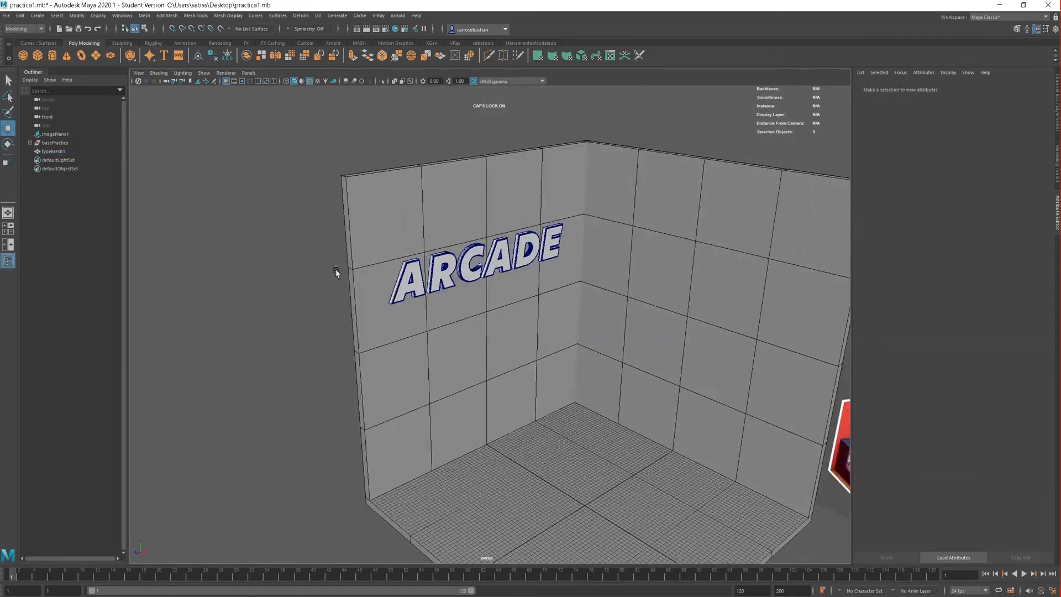
Compare the ARCADE sign and the details around it in the reference image with the modeled wall.
{"action": "middle_click_drag", "start_coordinate": [594, 359], "coordinate": [531, 306], "text": "alt"}
{"action": "left_click_drag", "start_coordinate": [537, 371], "coordinate": [556, 352], "text": "alt"}
{"action": "right_click_drag", "start_coordinate": [556, 352], "coordinate": [625, 341], "text": "alt"}
{"action": "middle_click_drag", "start_coordinate": [688, 387], "coordinate": [311, 421], "text": "alt"}
{"action": "right_click_drag", "start_coordinate": [442, 414], "coordinate": [621, 374], "text": "alt"}
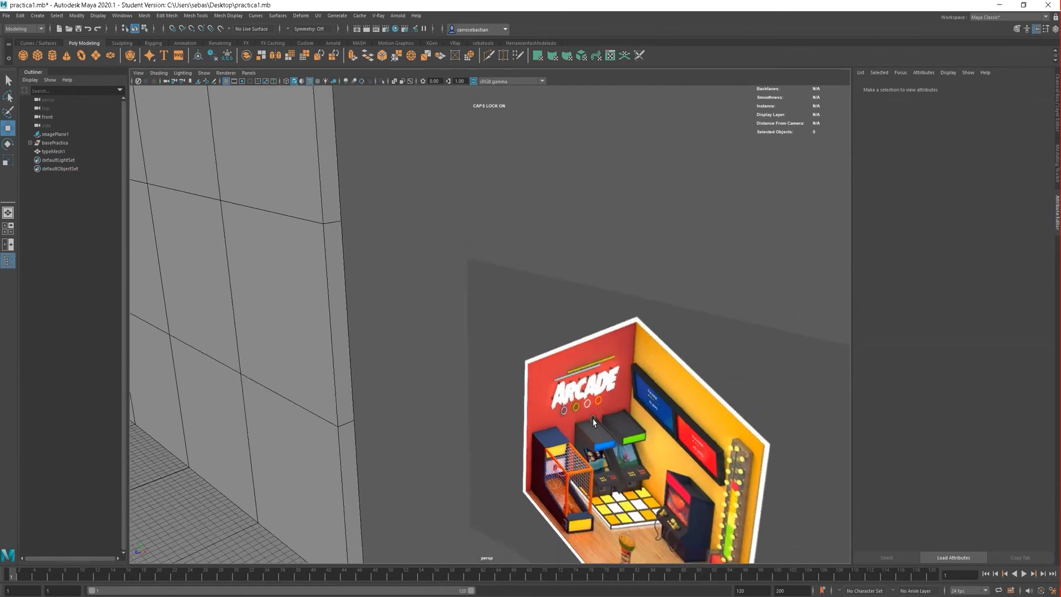
{"action": "scroll", "coordinate": [646, 384], "scroll_direction": "down", "scroll_amount": 6}
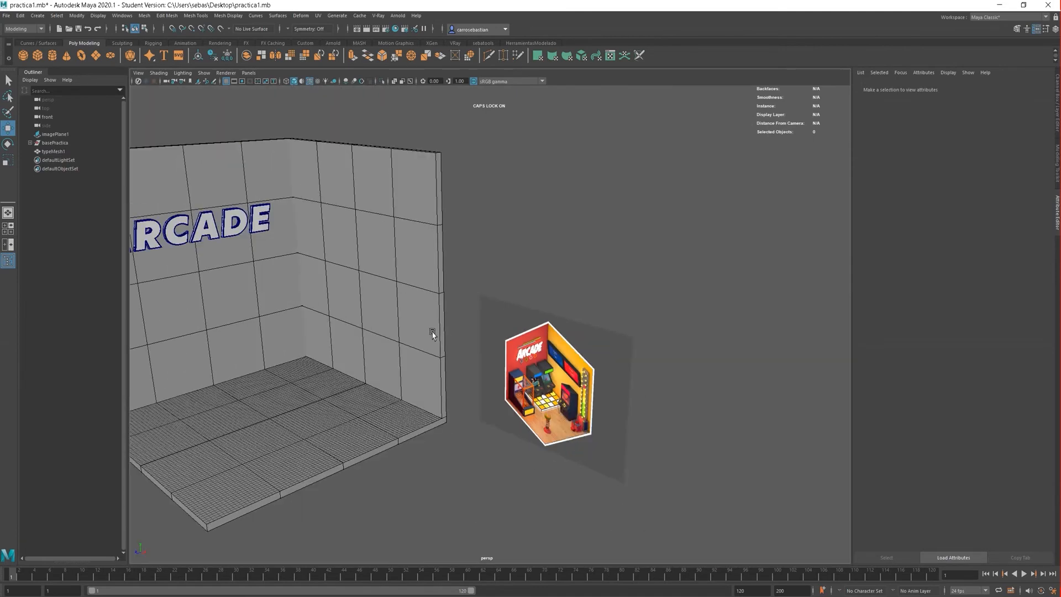
{"action": "middle_click_drag", "start_coordinate": [433, 332], "coordinate": [698, 425], "text": "alt"}
{"action": "scroll", "coordinate": [426, 263], "scroll_direction": "up", "scroll_amount": 5}
{"action": "middle_click_drag", "start_coordinate": [427, 263], "coordinate": [618, 343], "text": "alt"}
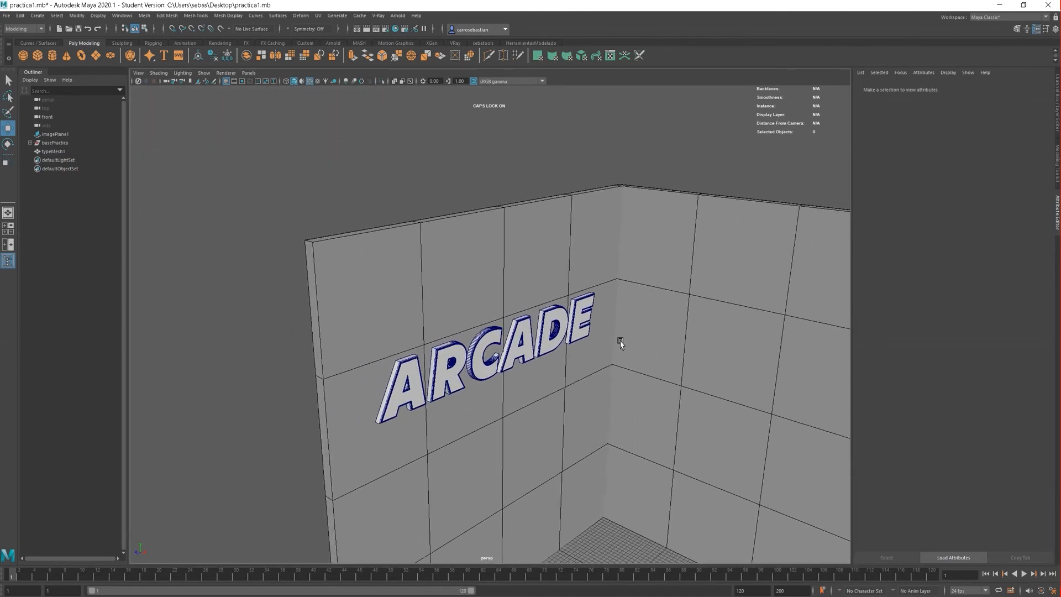
{"action": "scroll", "coordinate": [618, 343], "scroll_direction": "up", "scroll_amount": 1}
Create a polygon torus, raise it above the floor and scale it up uniformly.
{"action": "left_click", "coordinate": [39, 44]}
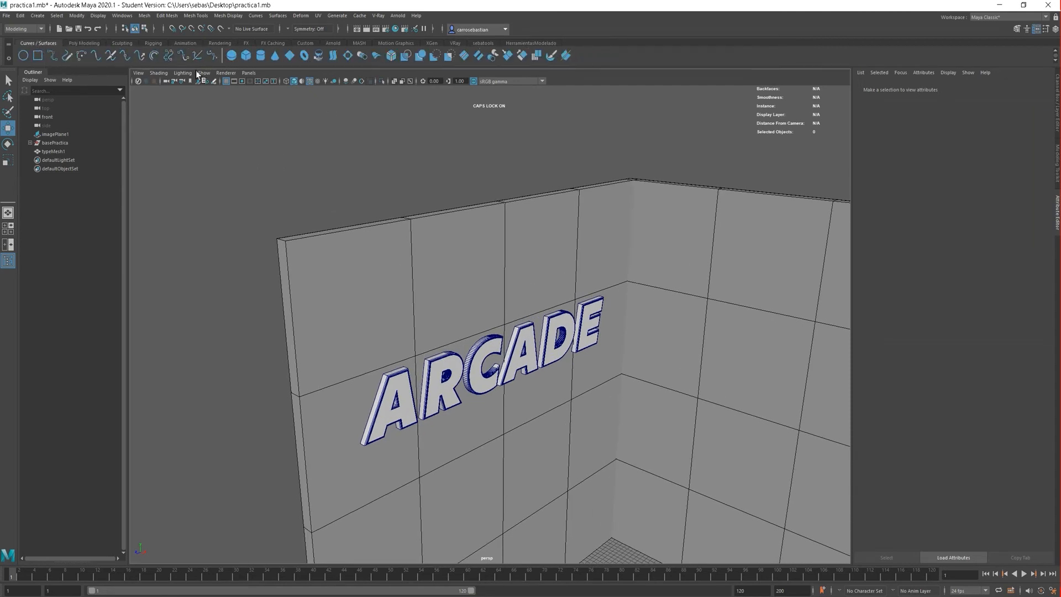
{"action": "left_click", "coordinate": [83, 44]}
{"action": "left_click", "coordinate": [37, 15]}
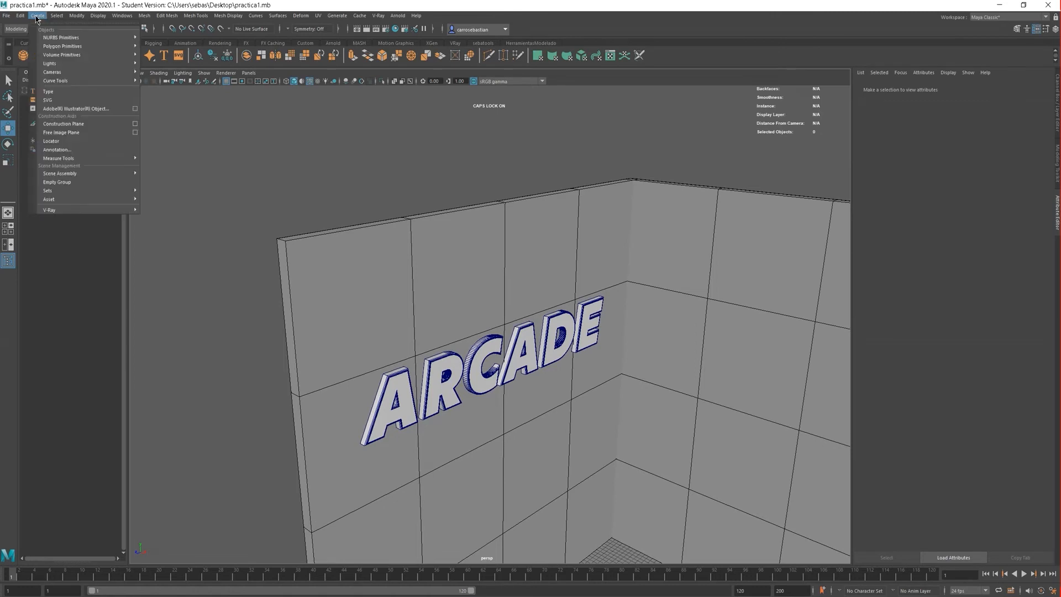
{"action": "mouse_move", "coordinate": [94, 48]}
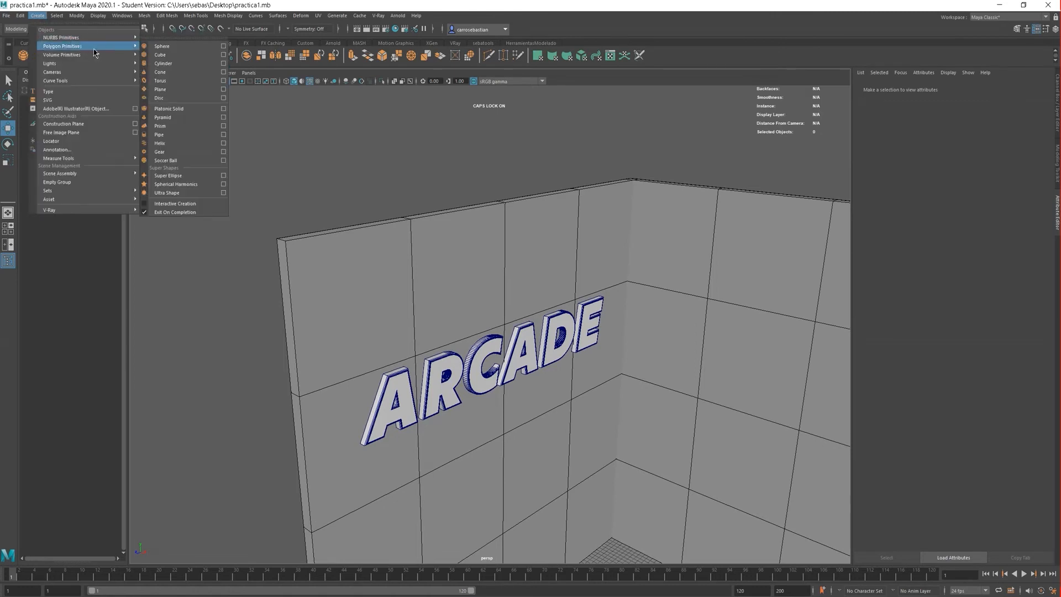
{"action": "left_click", "coordinate": [177, 81]}
{"action": "scroll", "coordinate": [427, 273], "scroll_direction": "down", "scroll_amount": 6}
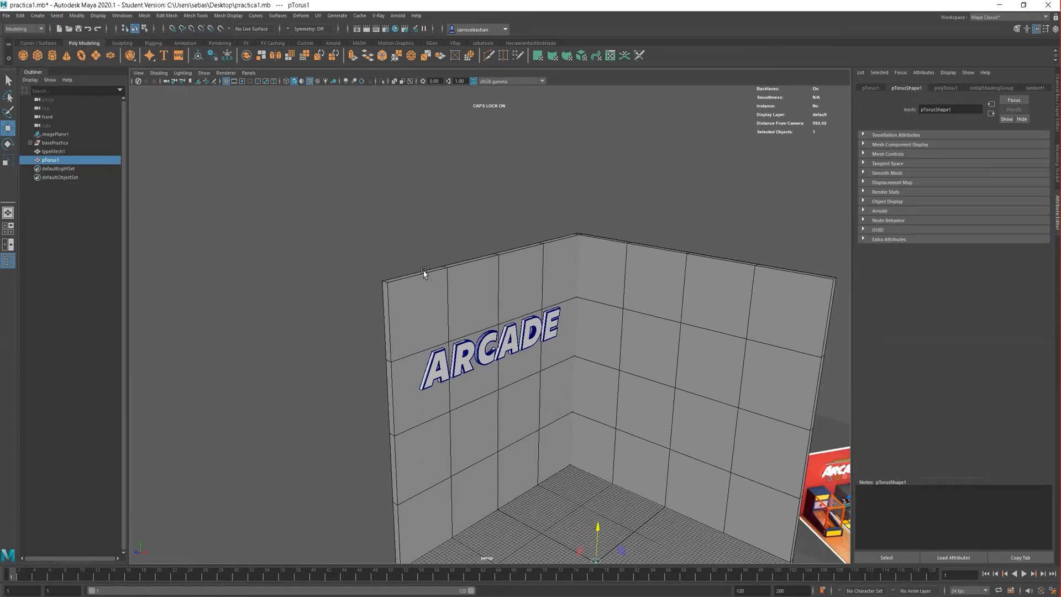
{"action": "left_click_drag", "start_coordinate": [542, 433], "coordinate": [540, 343]}
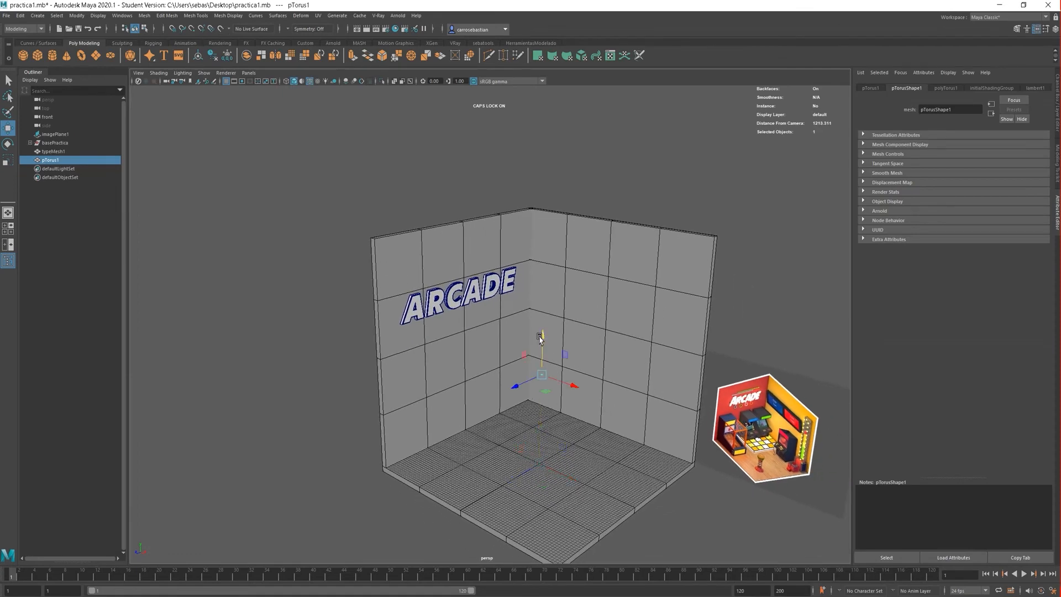
{"action": "key", "text": "r"}
{"action": "left_click_drag", "start_coordinate": [540, 378], "coordinate": [635, 402]}
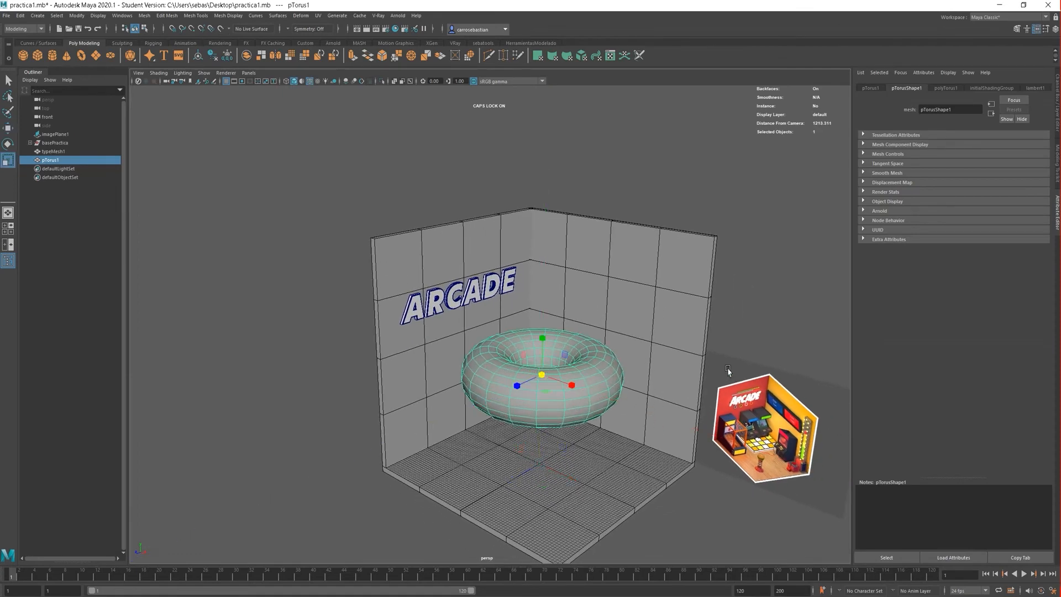
Examine the small rings below the ARCADE sign in the reference image, and view the torus in the room.
{"action": "middle_click_drag", "start_coordinate": [727, 371], "coordinate": [558, 330], "text": "alt"}
{"action": "right_click_drag", "start_coordinate": [558, 330], "coordinate": [661, 341], "text": "alt"}
{"action": "middle_click_drag", "start_coordinate": [661, 341], "coordinate": [303, 252], "text": "alt"}
{"action": "scroll", "coordinate": [494, 324], "scroll_direction": "up", "scroll_amount": 3}
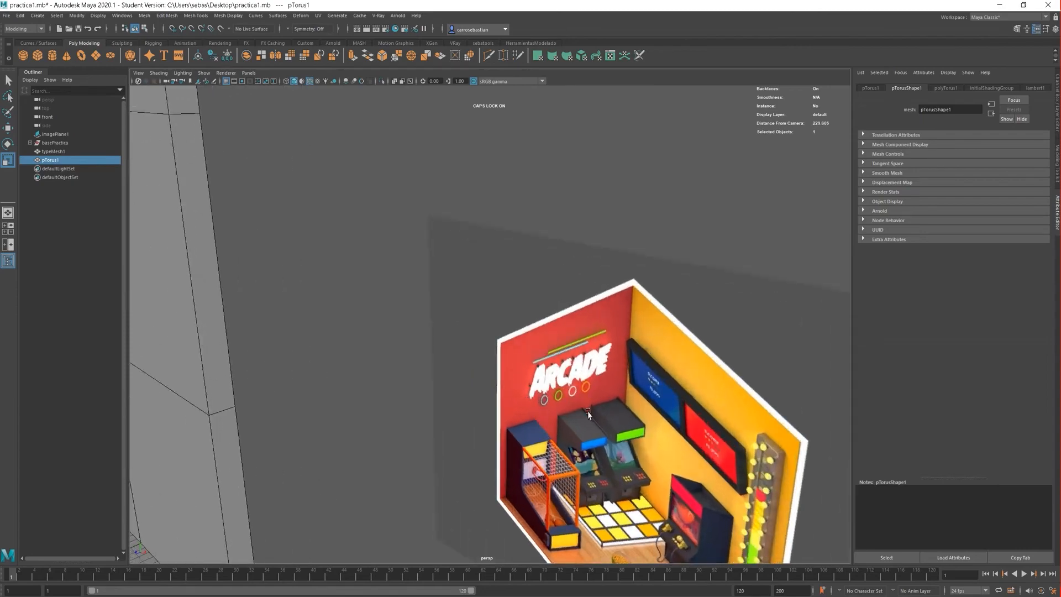
{"action": "scroll", "coordinate": [579, 353], "scroll_direction": "down", "scroll_amount": 5}
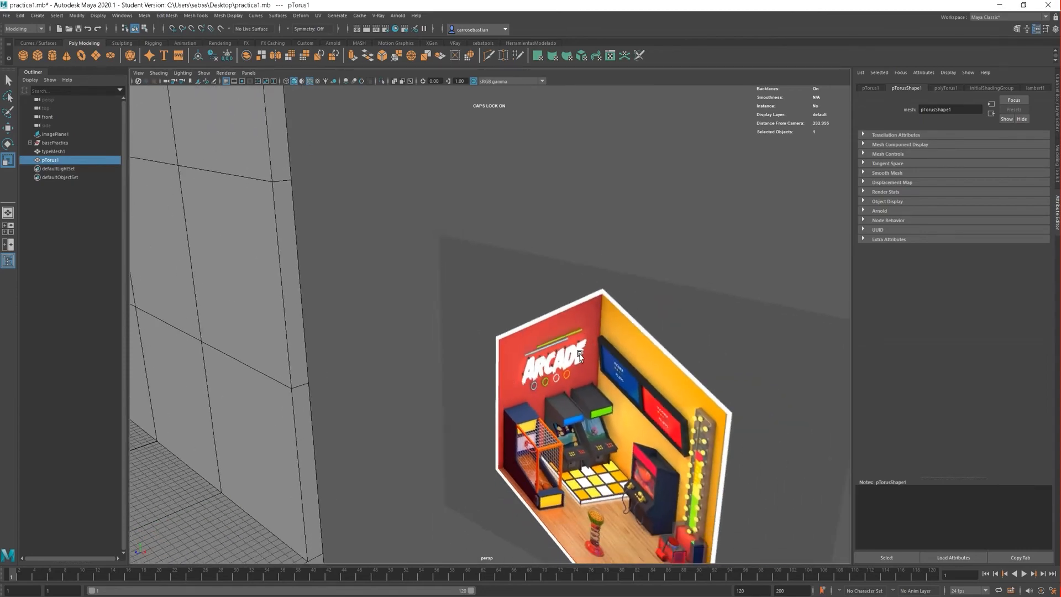
{"action": "middle_click_drag", "start_coordinate": [443, 348], "coordinate": [530, 314], "text": "alt"}
{"action": "left_click_drag", "start_coordinate": [530, 314], "coordinate": [492, 300], "text": "alt"}
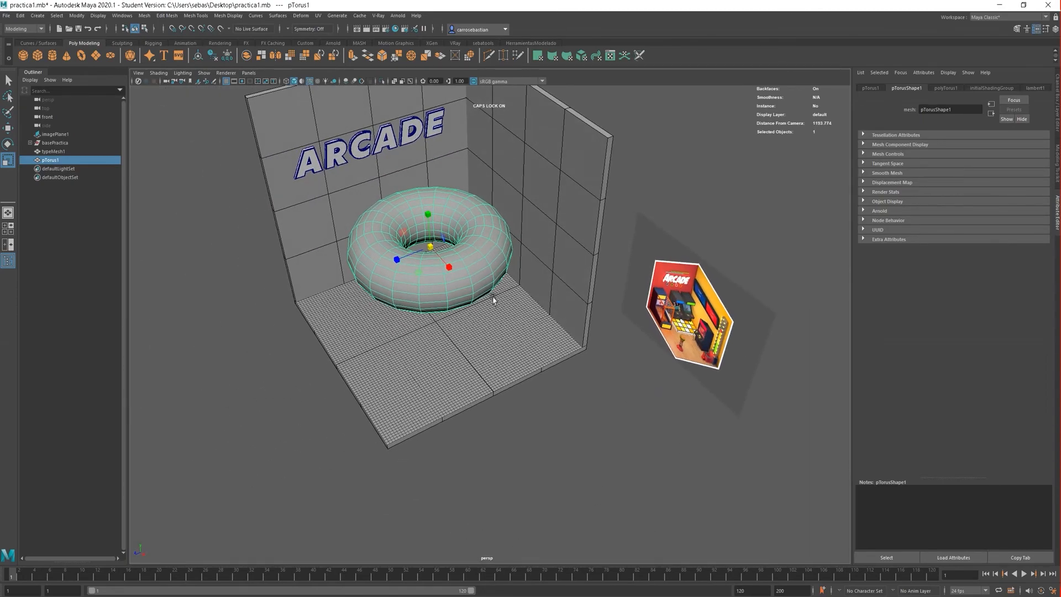
{"action": "scroll", "coordinate": [466, 274], "scroll_direction": "up", "scroll_amount": 4}
{"action": "middle_click_drag", "start_coordinate": [365, 272], "coordinate": [507, 426], "text": "alt"}
{"action": "left_click_drag", "start_coordinate": [507, 426], "coordinate": [537, 415], "text": "alt"}
{"action": "scroll", "coordinate": [537, 415], "scroll_direction": "down", "scroll_amount": 3}
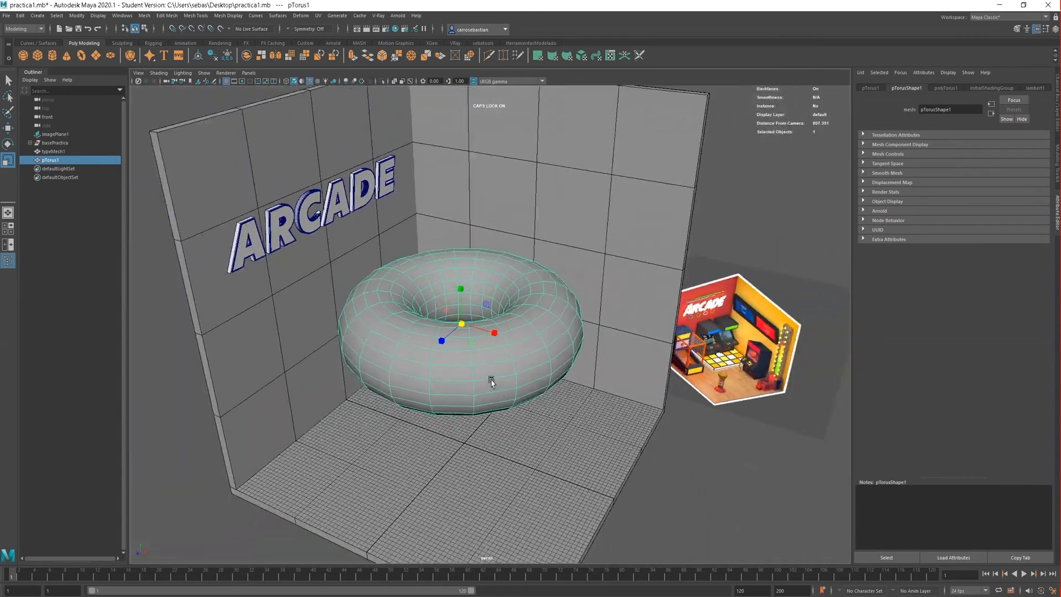
Scale the torus down and move it to the left wall below the ARCADE text.
{"action": "middle_click_drag", "start_coordinate": [526, 420], "coordinate": [434, 448]}
{"action": "key", "text": "w"}
{"action": "left_click_drag", "start_coordinate": [597, 390], "coordinate": [437, 358]}
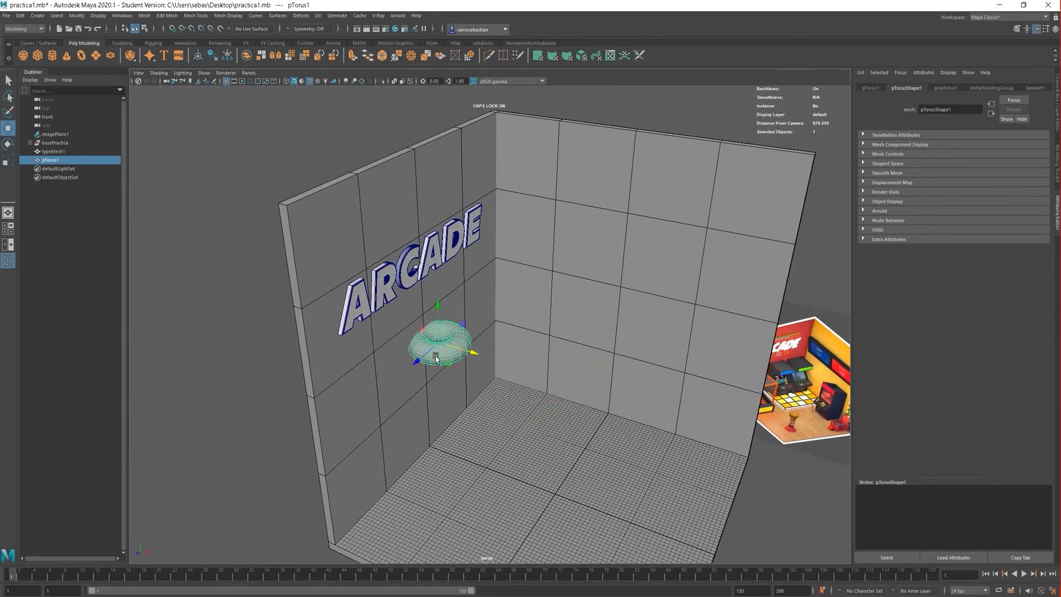
{"action": "scroll", "coordinate": [426, 348], "scroll_direction": "up", "scroll_amount": 6}
{"action": "middle_click_drag", "start_coordinate": [419, 340], "coordinate": [764, 246], "text": "alt"}
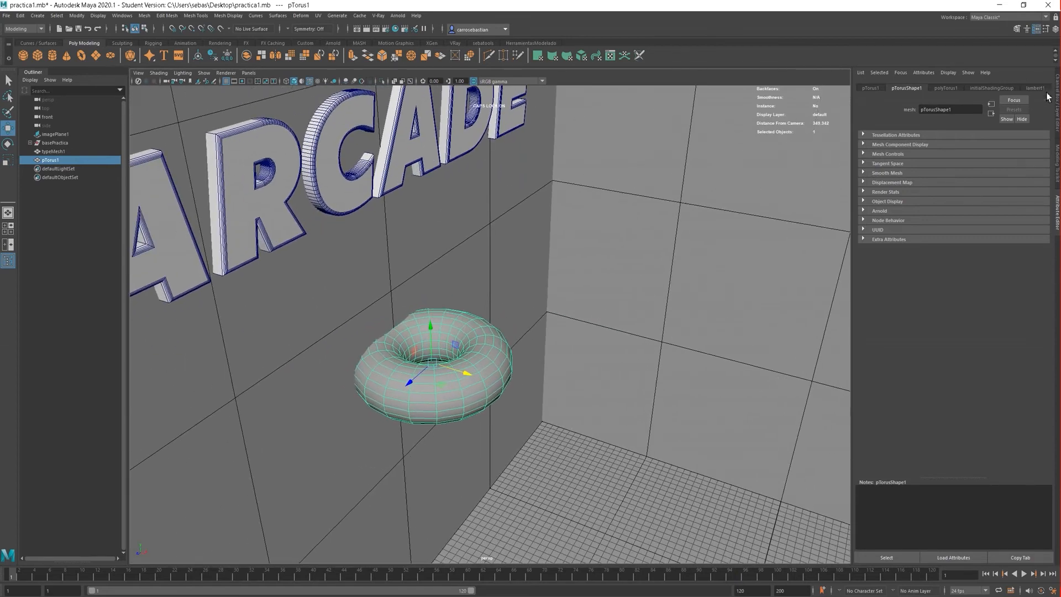
Open the torus's creation parameters and try a section radius of 0.01.
{"action": "left_click", "coordinate": [1055, 31]}
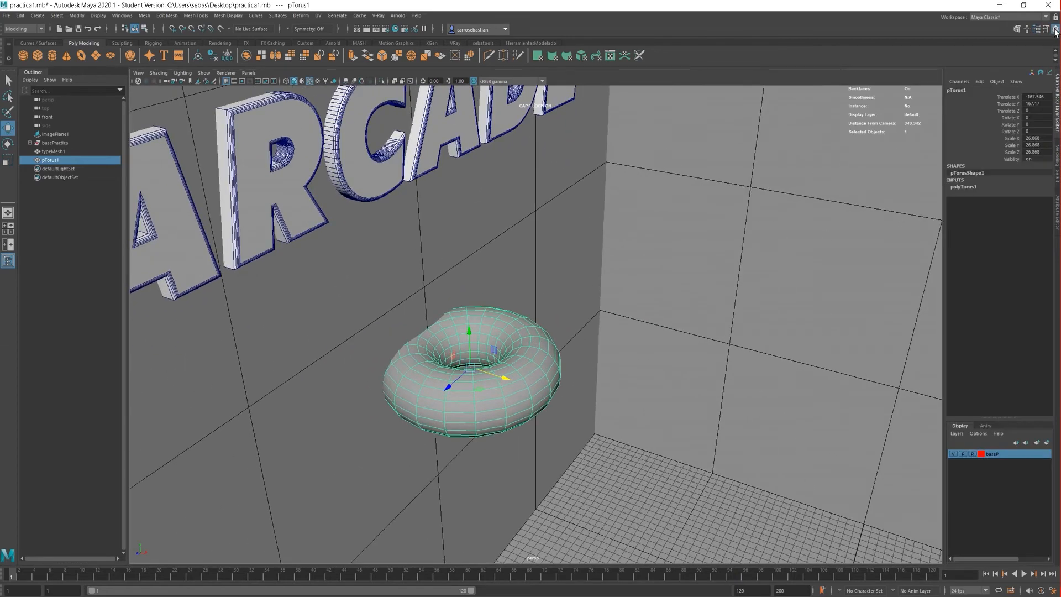
{"action": "left_click", "coordinate": [971, 187]}
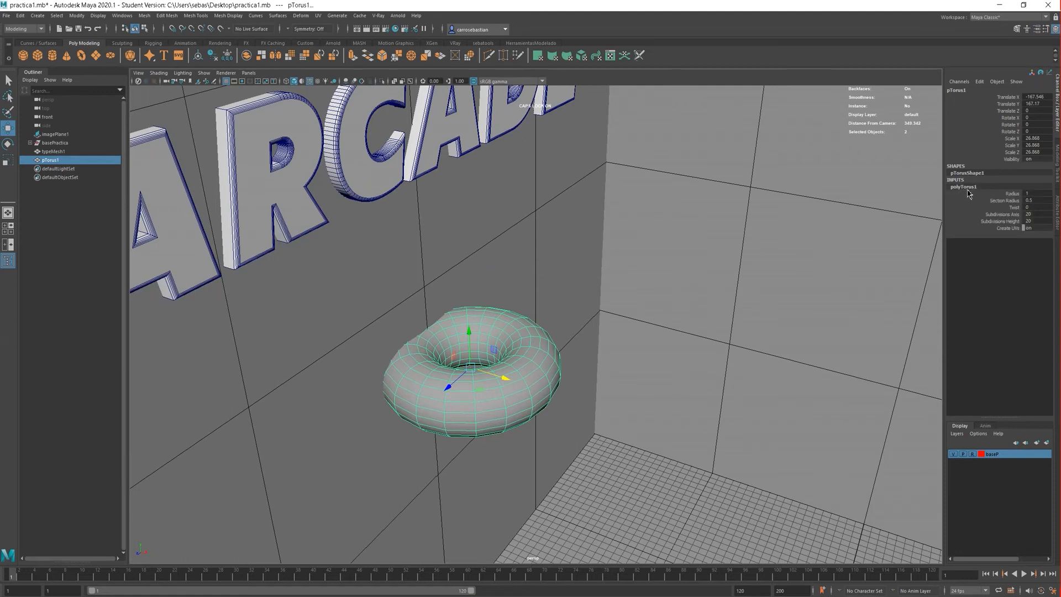
{"action": "left_click", "coordinate": [1033, 200]}
{"action": "type", "text": "0.01"}
{"action": "key", "text": "Return"}
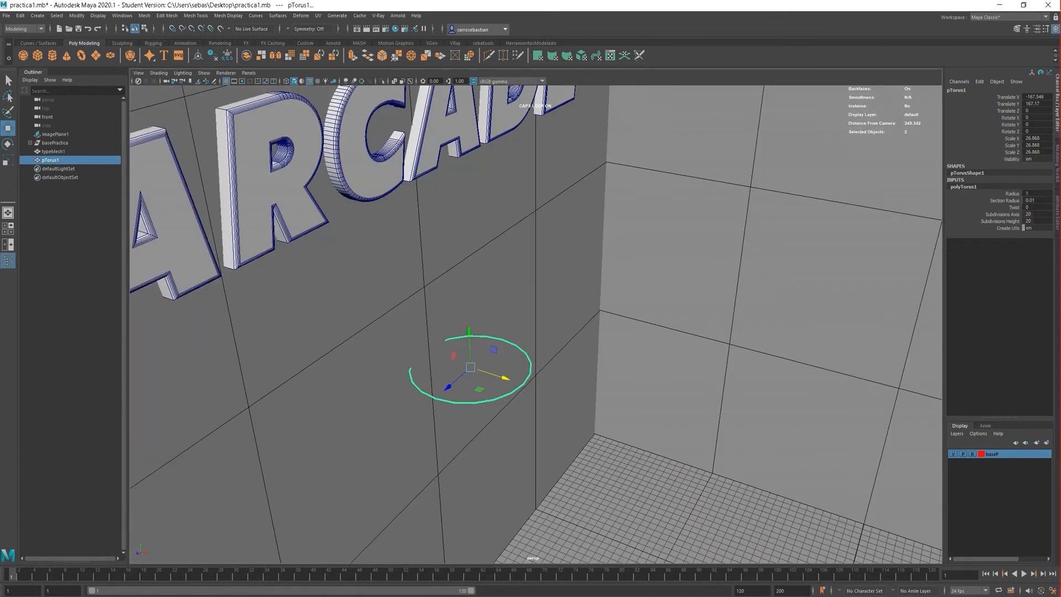
Set the torus's section radius to 1.
{"action": "type", "text": "1"}
{"action": "key", "text": "Return"}
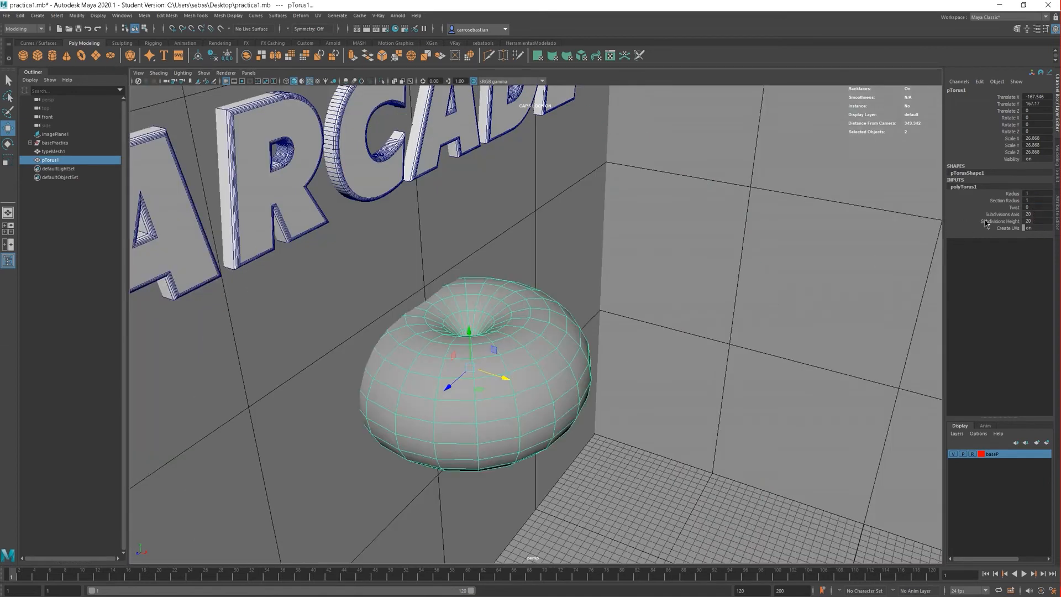
{"action": "scroll", "coordinate": [542, 374], "scroll_direction": "up", "scroll_amount": 5}
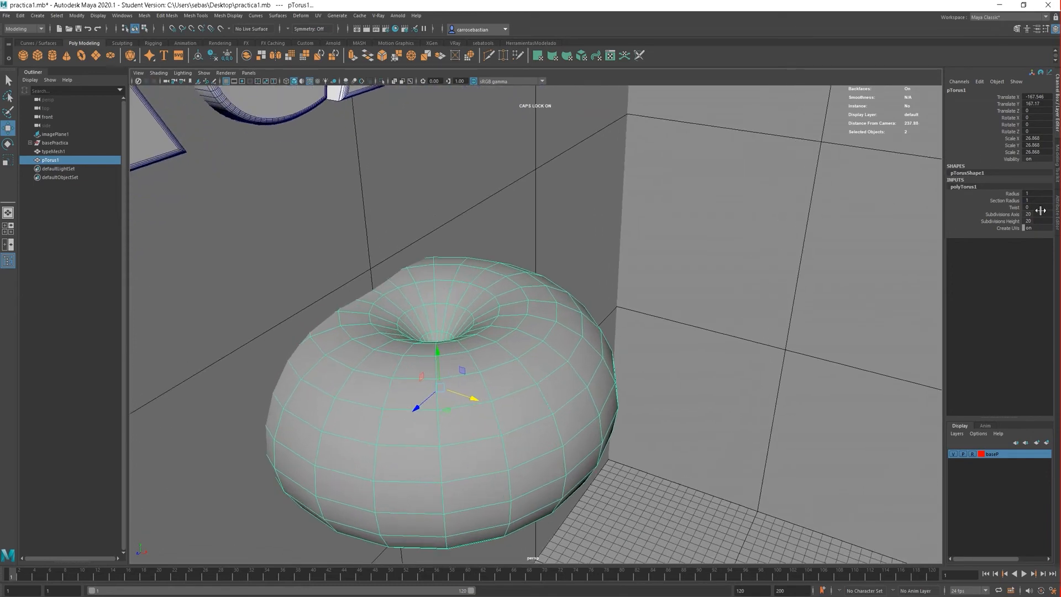
{"action": "double_click", "coordinate": [1037, 201]}
{"action": "scroll", "coordinate": [616, 323], "scroll_direction": "down", "scroll_amount": 10}
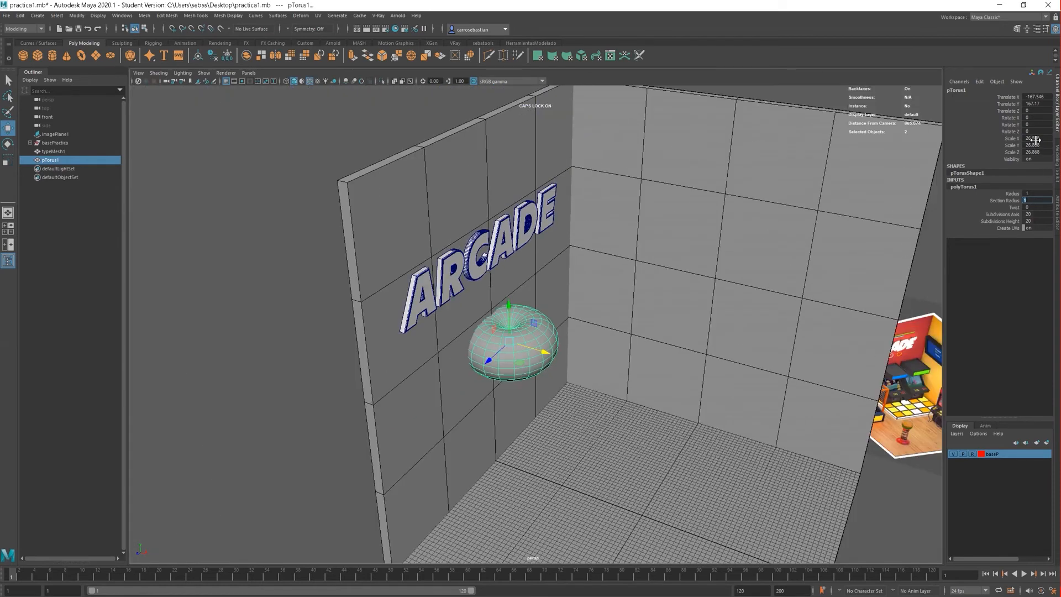
Set the torus's X, Y and Z scale to 1.
{"action": "double_click", "coordinate": [1034, 139]}
{"action": "left_click", "coordinate": [1036, 147]}
{"action": "type", "text": "1"}
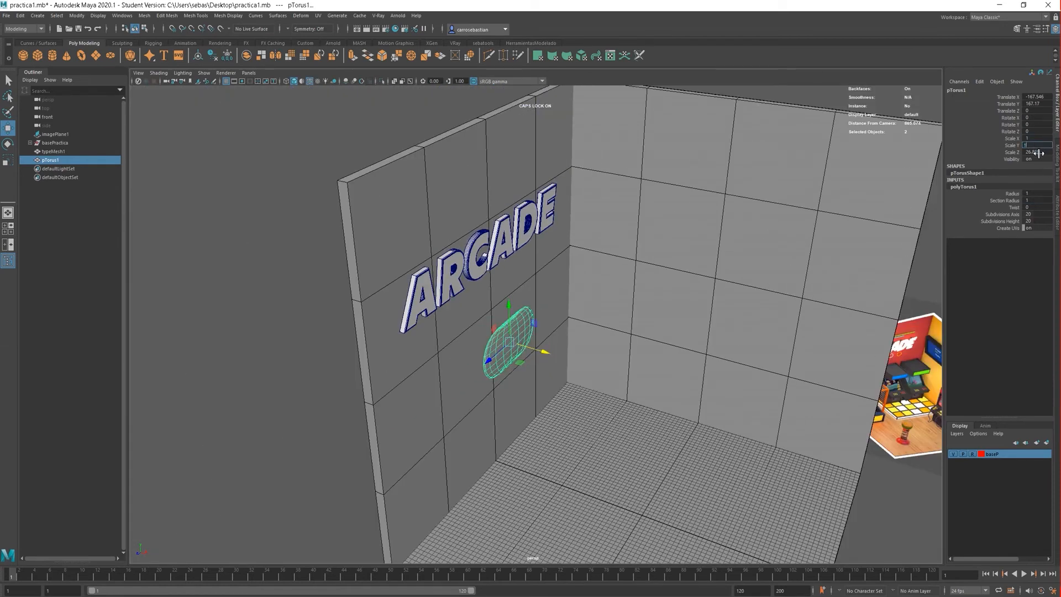
{"action": "left_click", "coordinate": [1037, 153]}
{"action": "type", "text": "1"}
{"action": "double_click", "coordinate": [1038, 139]}
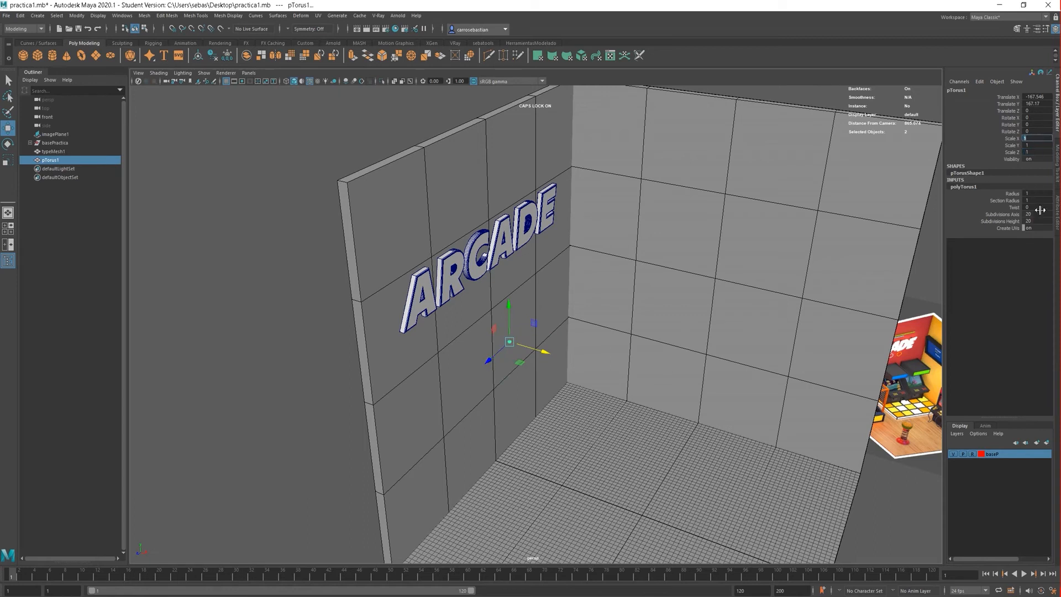
Set the torus's radius to 15 and its section radius to 2.
{"action": "double_click", "coordinate": [1039, 208]}
{"action": "double_click", "coordinate": [1034, 194]}
{"action": "type", "text": "20"}
{"action": "key", "text": "Return"}
{"action": "double_click", "coordinate": [1039, 194]}
{"action": "key", "text": "Return"}
{"action": "left_click", "coordinate": [1034, 202]}
{"action": "scroll", "coordinate": [523, 377], "scroll_direction": "up", "scroll_amount": 8}
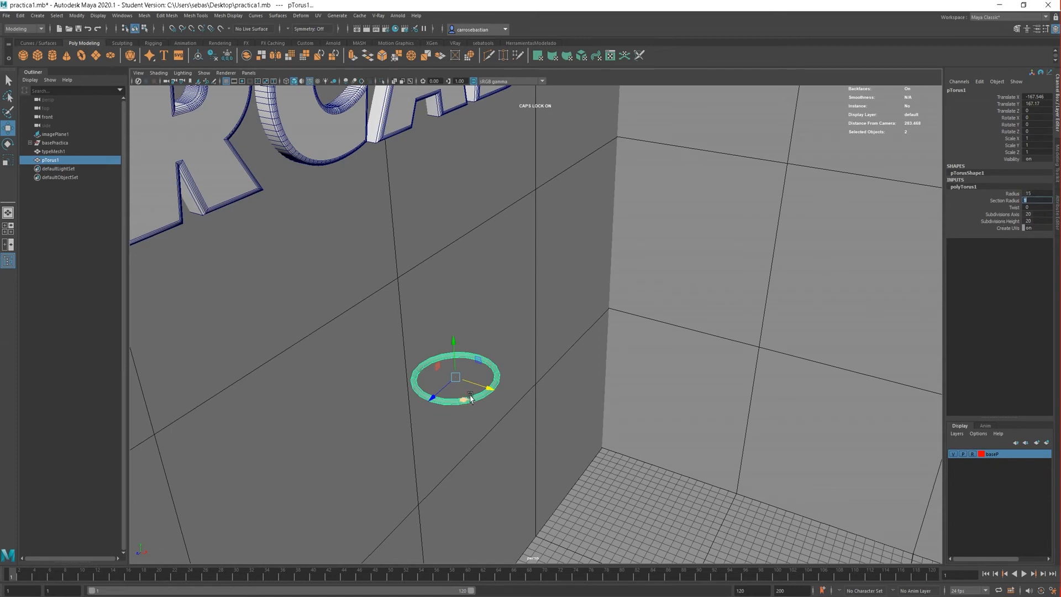
{"action": "type", "text": "2"}
{"action": "key", "text": "Return"}
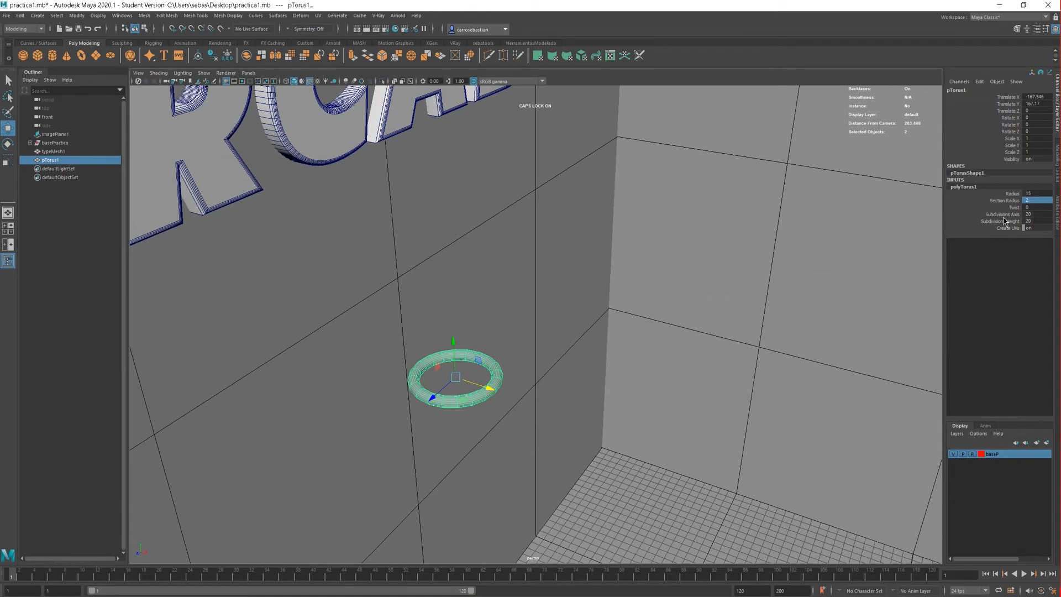
Raise the torus's axis subdivisions to 40.
{"action": "left_click", "coordinate": [1037, 215]}
{"action": "type", "text": "30"}
{"action": "key", "text": "Return"}
{"action": "middle_click_drag", "start_coordinate": [1043, 214], "coordinate": [1030, 213]}
Rotate the torus -90 degrees about Z and place it flat against the left wall just under the ARCADE text.
{"action": "left_click_drag", "start_coordinate": [453, 340], "coordinate": [590, 367]}
{"action": "key", "text": "e"}
{"action": "scroll", "coordinate": [514, 324], "scroll_direction": "down", "scroll_amount": 3}
{"action": "key", "text": "w"}
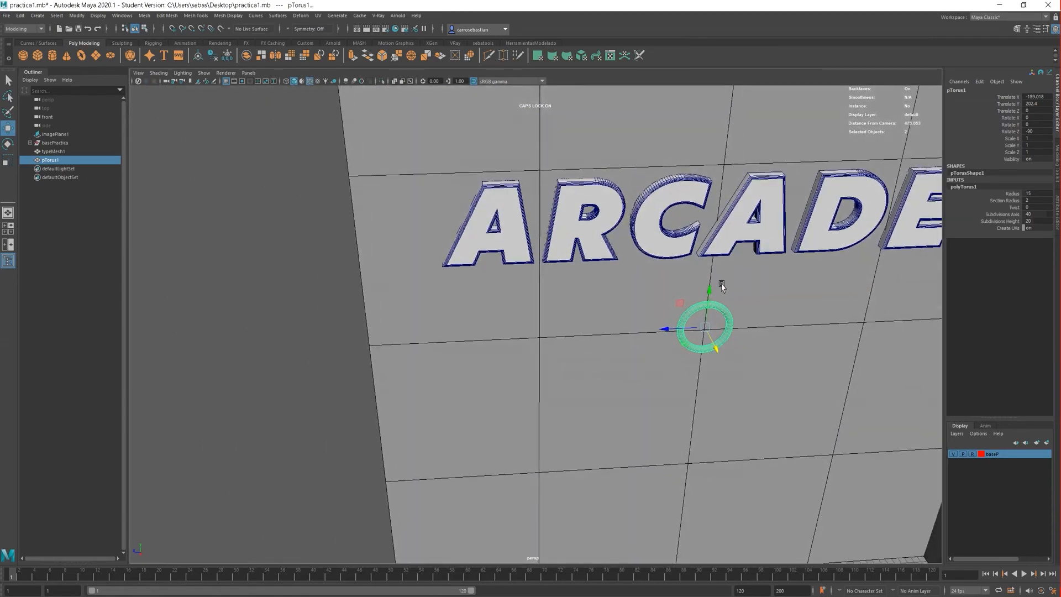
{"action": "left_click_drag", "start_coordinate": [721, 287], "coordinate": [721, 267]}
Move the torus along the wall to below the letter R, at a Z translation of about 80.6.
{"action": "scroll", "coordinate": [527, 315], "scroll_direction": "down", "scroll_amount": 6}
{"action": "left_click_drag", "start_coordinate": [694, 355], "coordinate": [592, 266], "text": "alt"}
{"action": "scroll", "coordinate": [730, 322], "scroll_direction": "up", "scroll_amount": 3}
{"action": "right_click_drag", "start_coordinate": [730, 321], "coordinate": [675, 306], "text": "alt"}
{"action": "middle_click_drag", "start_coordinate": [539, 211], "coordinate": [691, 327], "text": "alt"}
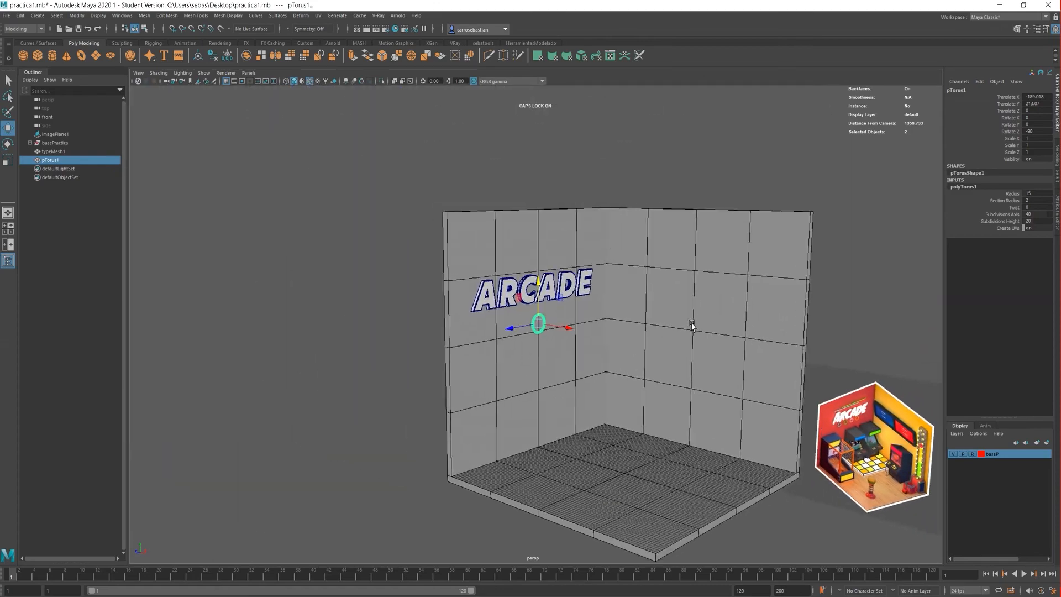
{"action": "left_click_drag", "start_coordinate": [691, 327], "coordinate": [588, 306], "text": "alt"}
{"action": "right_click_drag", "start_coordinate": [522, 302], "coordinate": [583, 303], "text": "alt"}
{"action": "left_click_drag", "start_coordinate": [583, 304], "coordinate": [450, 371], "text": "alt"}
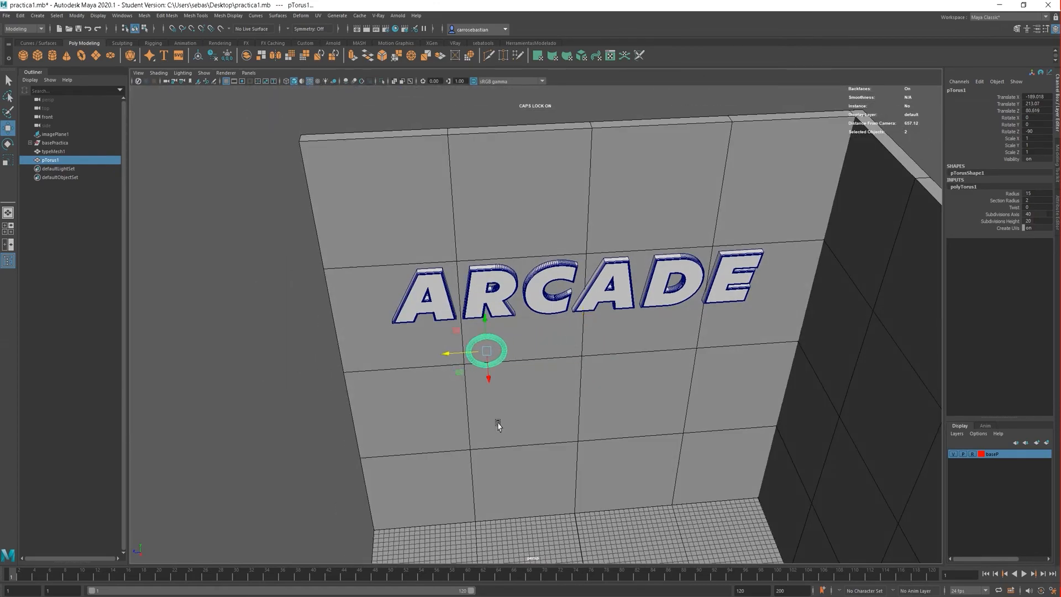
{"action": "left_click_drag", "start_coordinate": [528, 405], "coordinate": [500, 426], "text": "alt"}
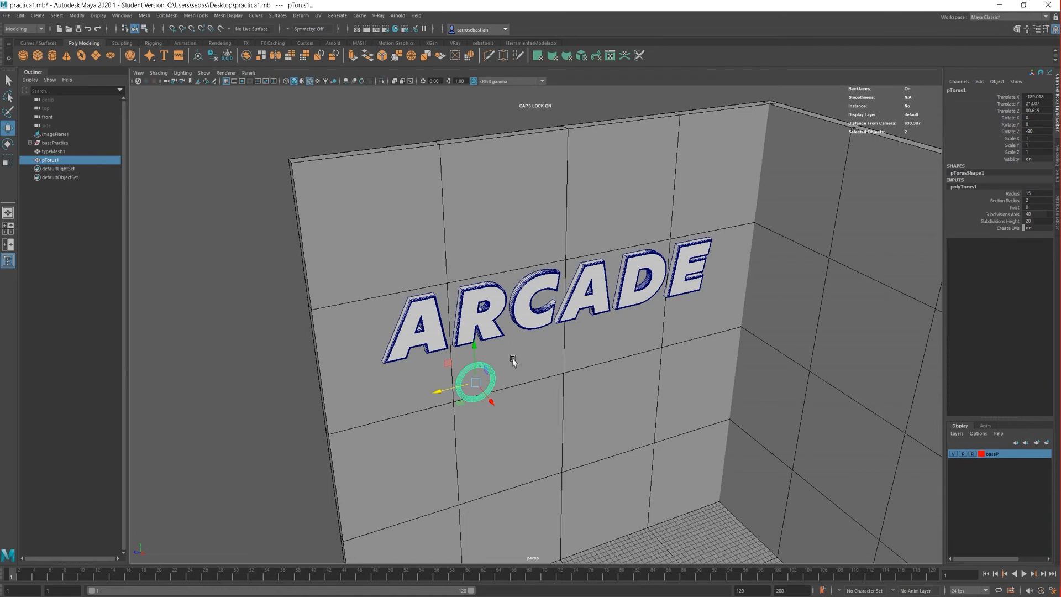
{"action": "scroll", "coordinate": [516, 341], "scroll_direction": "up", "scroll_amount": 3}
{"action": "scroll", "coordinate": [574, 376], "scroll_direction": "down", "scroll_amount": 2}
{"action": "middle_click_drag", "start_coordinate": [574, 376], "coordinate": [574, 366], "text": "alt"}
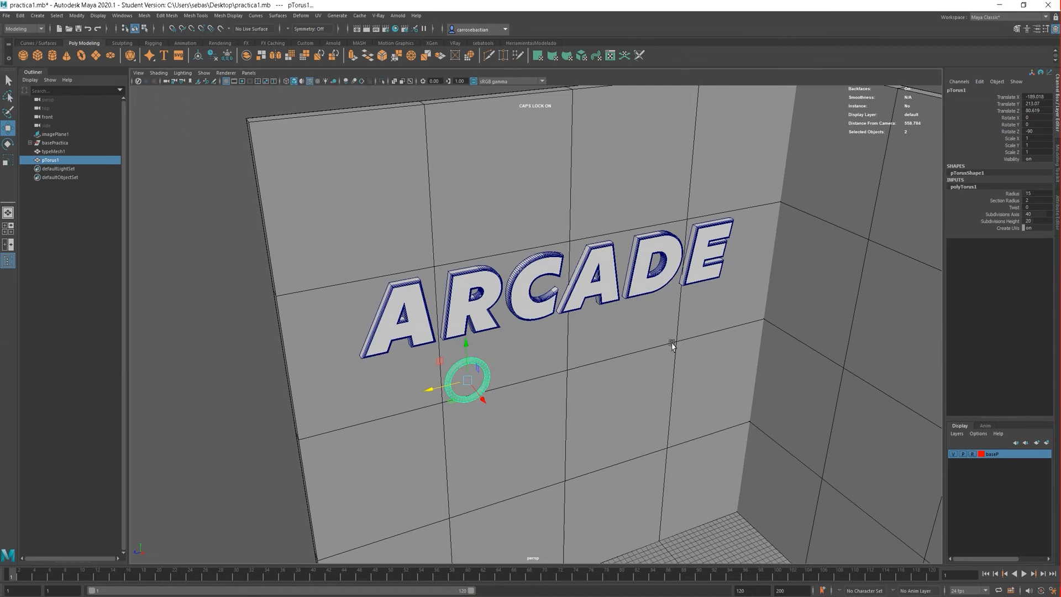
Open the Duplicate Special options for the torus and reset them to their defaults.
{"action": "left_click", "coordinate": [21, 16]}
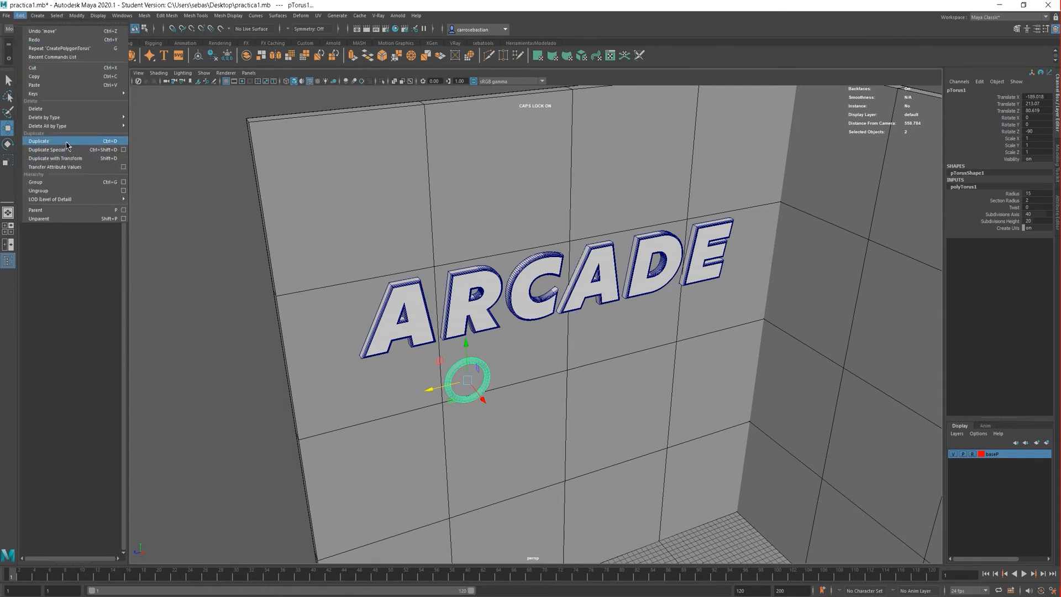
{"action": "left_click", "coordinate": [124, 150]}
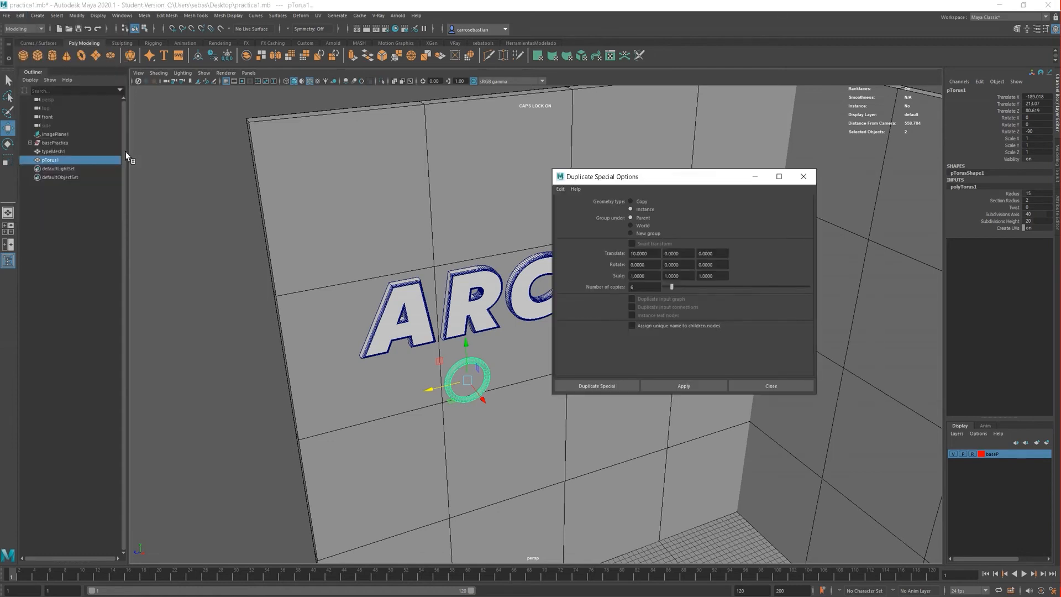
{"action": "left_click_drag", "start_coordinate": [672, 177], "coordinate": [411, 97]}
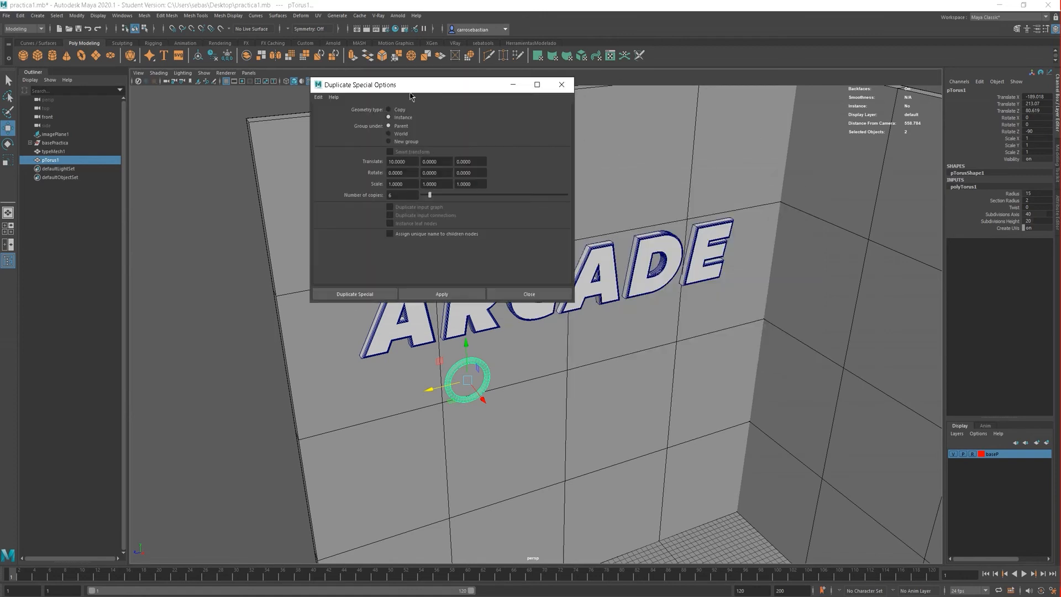
{"action": "left_click", "coordinate": [318, 97]}
{"action": "left_click", "coordinate": [343, 113]}
{"action": "left_click_drag", "start_coordinate": [446, 82], "coordinate": [300, 115]}
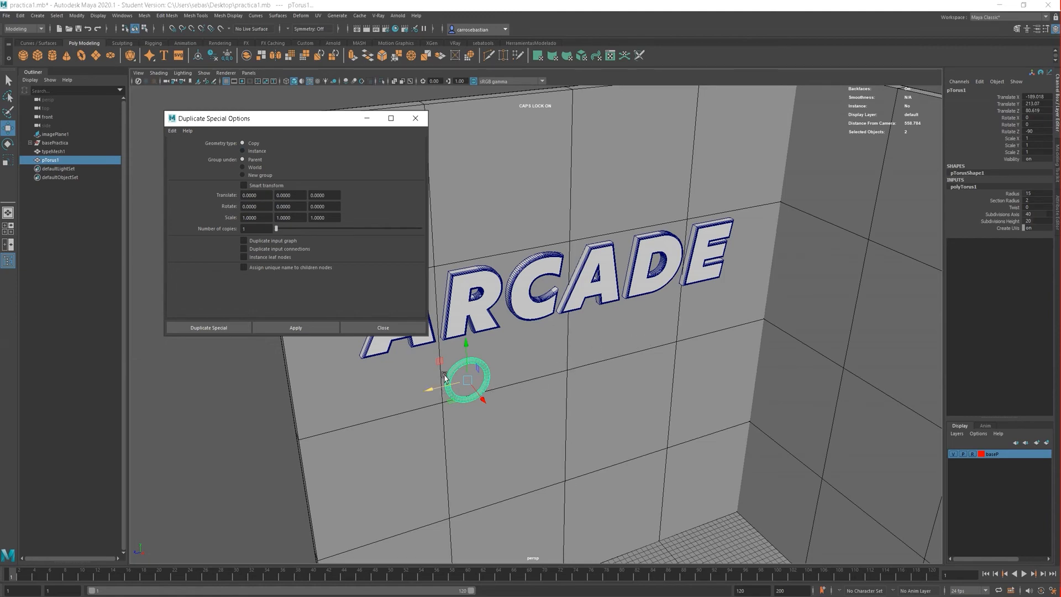
Set Duplicate Special to create instances, with 3 as the number of copies.
{"action": "scroll", "coordinate": [583, 334], "scroll_direction": "up", "scroll_amount": 3}
{"action": "middle_click_drag", "start_coordinate": [582, 342], "coordinate": [651, 324], "text": "alt"}
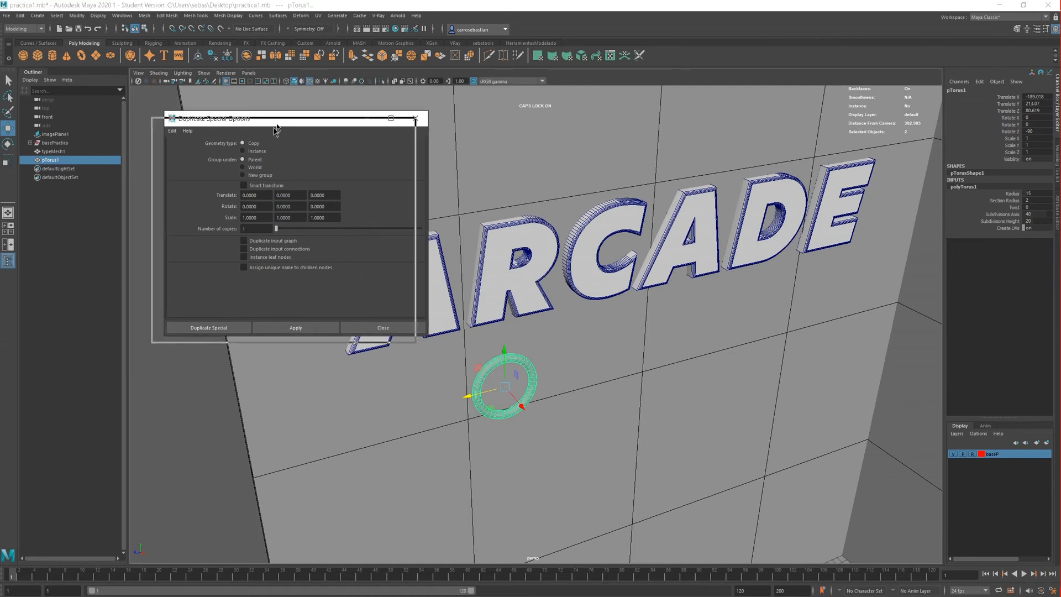
{"action": "left_click_drag", "start_coordinate": [287, 120], "coordinate": [268, 141]}
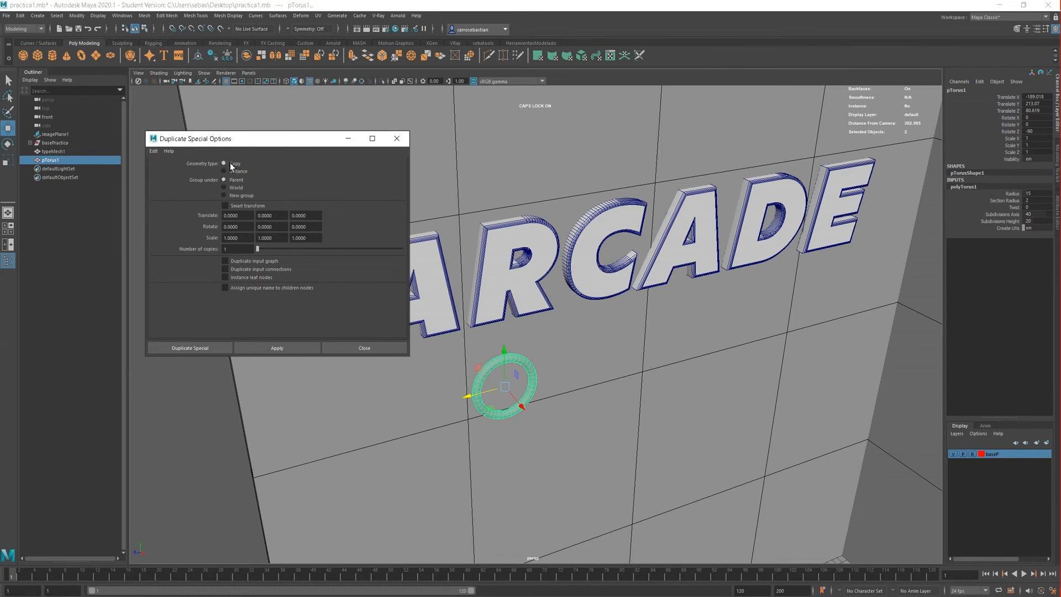
{"action": "left_click", "coordinate": [224, 172]}
{"action": "left_click_drag", "start_coordinate": [260, 248], "coordinate": [259, 248]}
{"action": "left_click", "coordinate": [234, 251]}
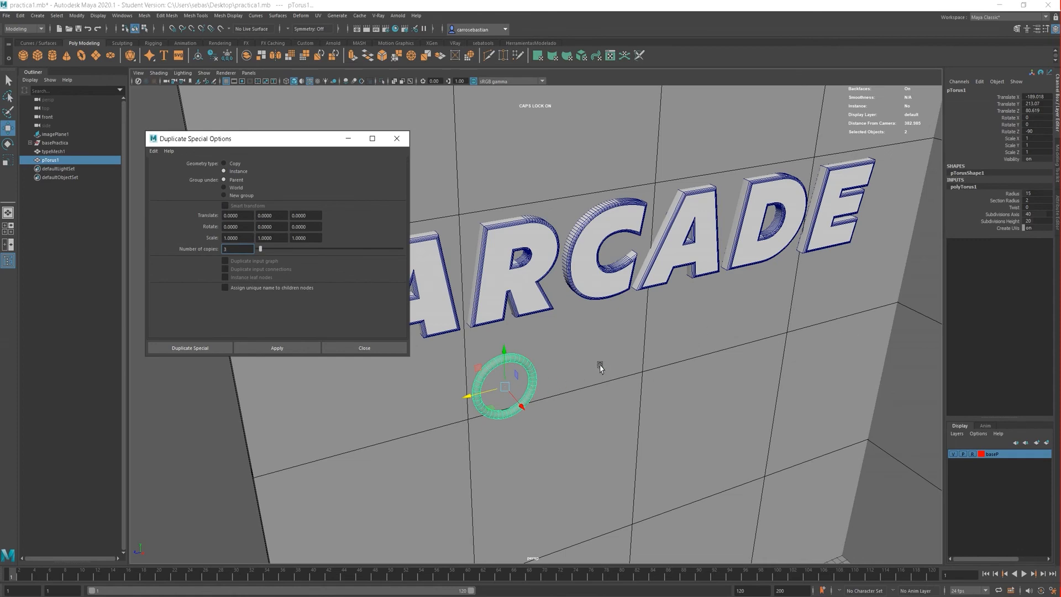
{"action": "scroll", "coordinate": [599, 363], "scroll_direction": "down", "scroll_amount": 3}
{"action": "scroll", "coordinate": [569, 339], "scroll_direction": "down", "scroll_amount": 5}
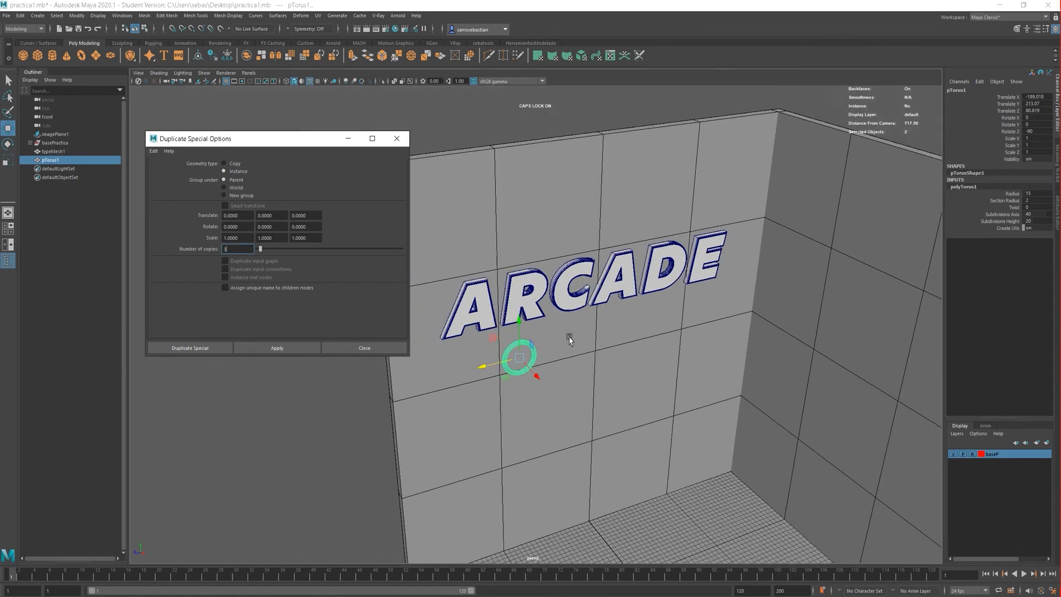
{"action": "scroll", "coordinate": [555, 410], "scroll_direction": "up", "scroll_amount": 3}
{"action": "scroll", "coordinate": [553, 348], "scroll_direction": "up", "scroll_amount": 3}
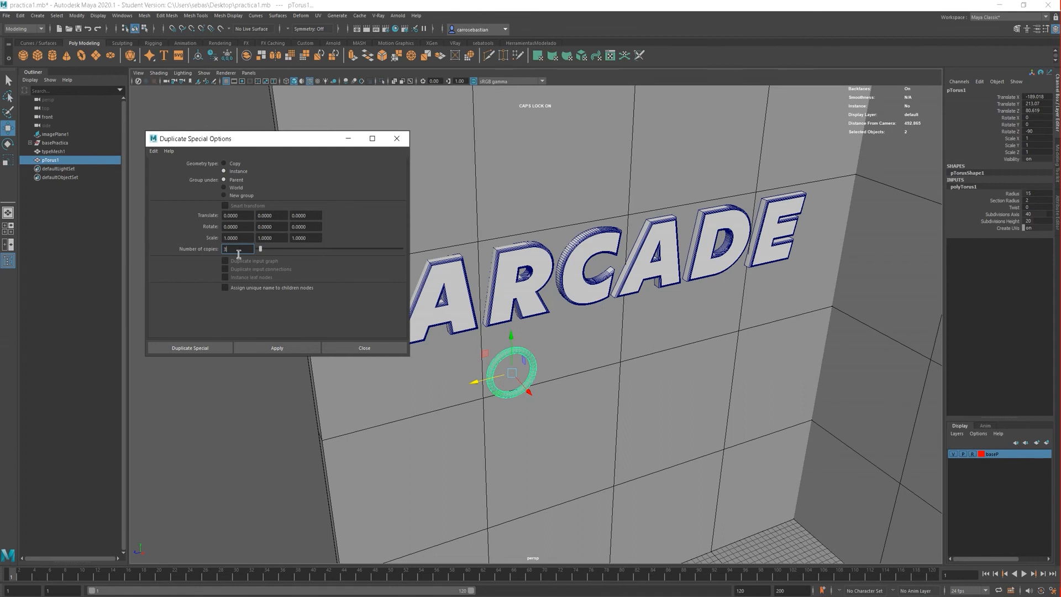
Try duplicating the torus as three instances with a Z translation offset of -40.
{"action": "left_click", "coordinate": [245, 215]}
{"action": "left_click", "coordinate": [273, 216]}
{"action": "left_click", "coordinate": [233, 250]}
{"action": "left_click", "coordinate": [243, 216]}
{"action": "left_click_drag", "start_coordinate": [312, 142], "coordinate": [316, 123]}
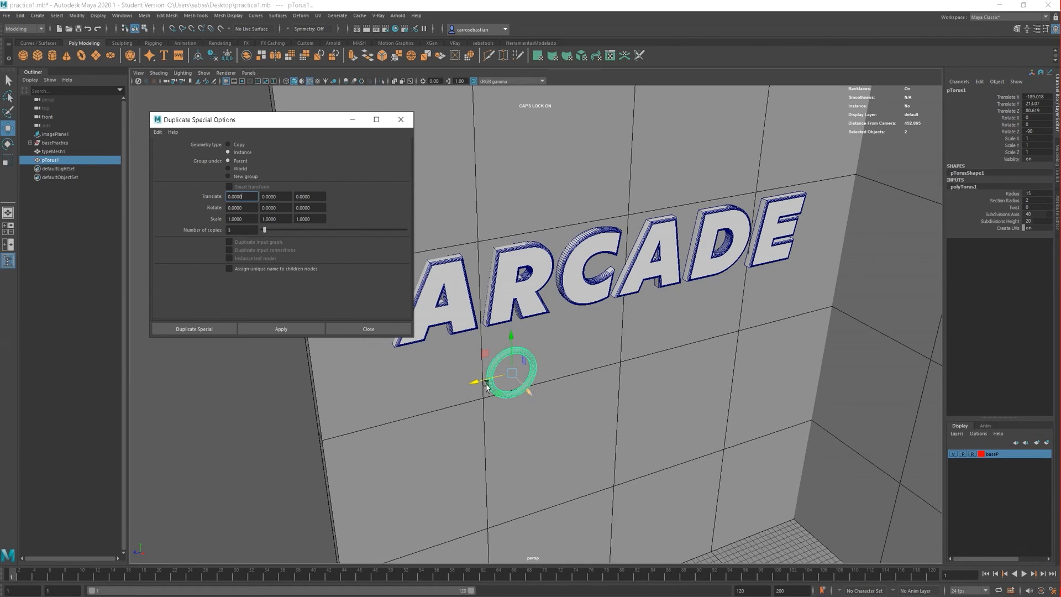
{"action": "left_click_drag", "start_coordinate": [602, 307], "coordinate": [564, 339], "text": "alt"}
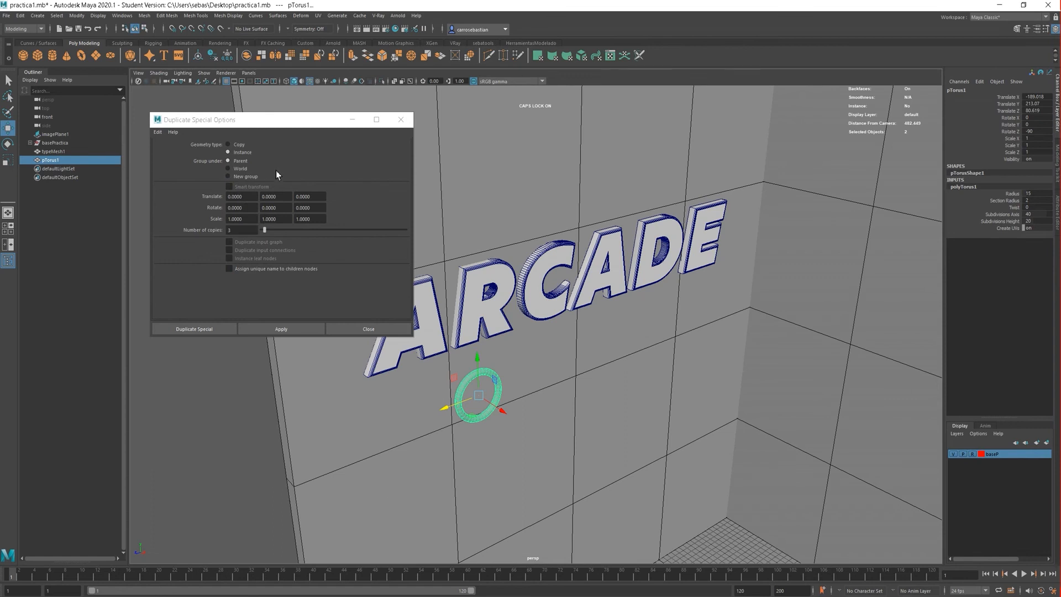
{"action": "left_click", "coordinate": [243, 198]}
{"action": "left_click", "coordinate": [250, 205]}
{"action": "left_click", "coordinate": [247, 221]}
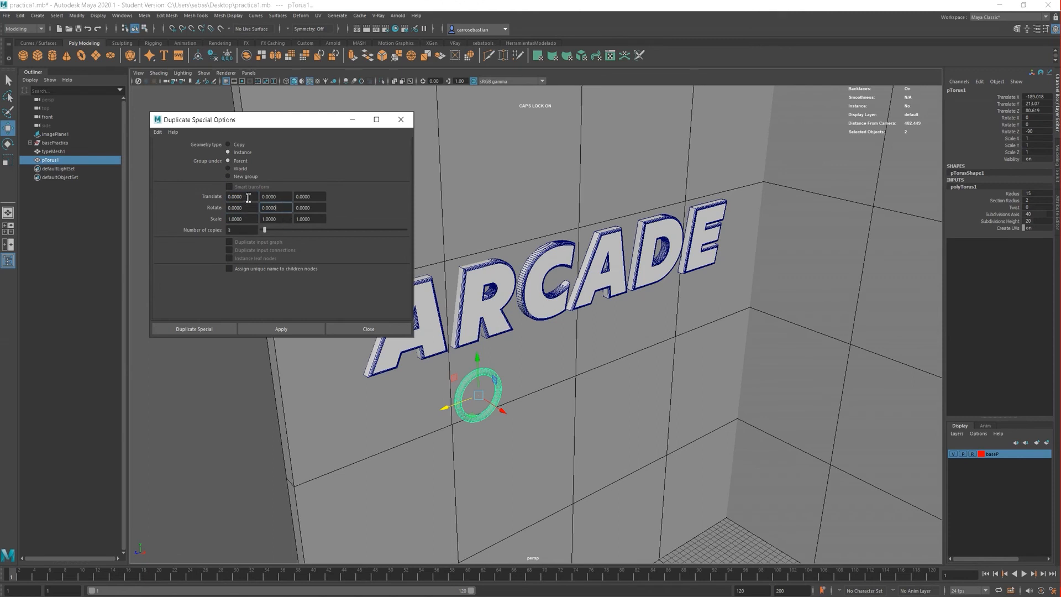
{"action": "left_click", "coordinate": [286, 200]}
{"action": "left_click", "coordinate": [319, 219]}
{"action": "left_click", "coordinate": [324, 196]}
{"action": "left_click_drag", "start_coordinate": [311, 196], "coordinate": [282, 194]}
{"action": "left_click", "coordinate": [310, 210]}
{"action": "left_click", "coordinate": [214, 332]}
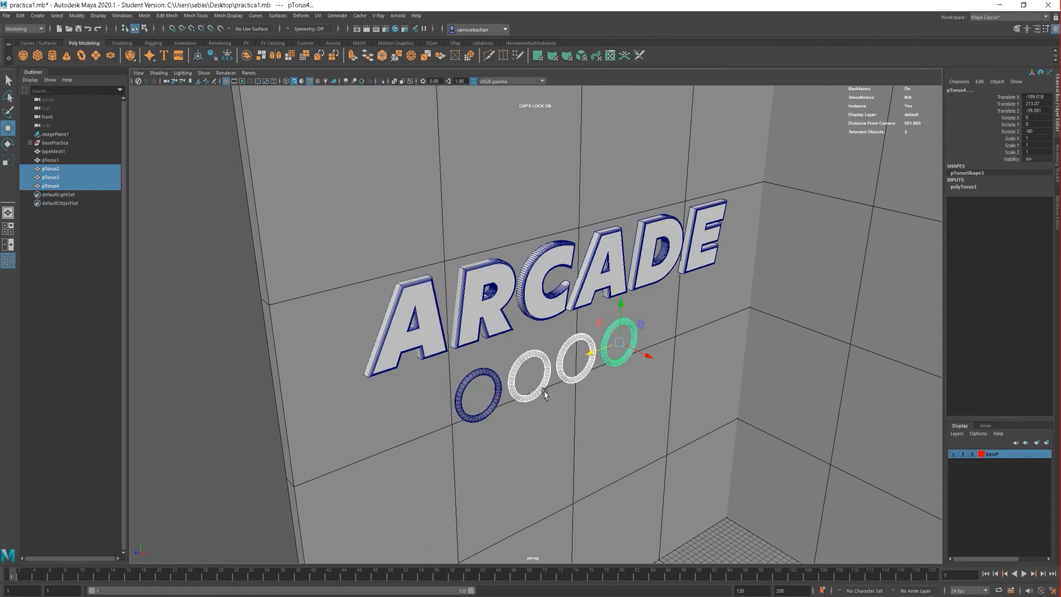
Undo the three torus instances so that only the original torus remains selected.
{"action": "scroll", "coordinate": [575, 389], "scroll_direction": "up", "scroll_amount": 3}
{"action": "left_click_drag", "start_coordinate": [585, 393], "coordinate": [516, 357], "text": "alt"}
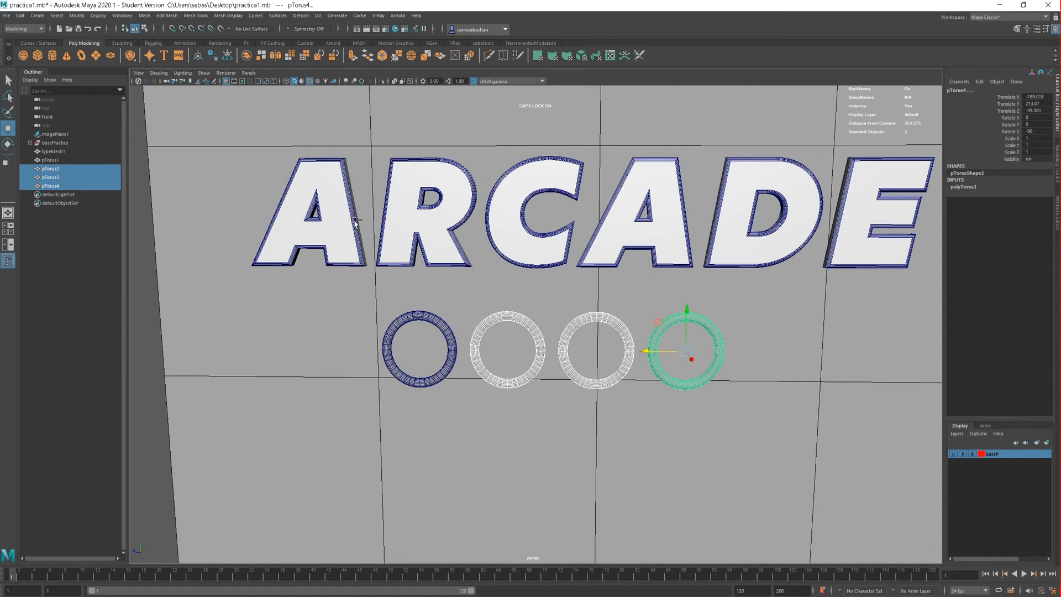
{"action": "left_click", "coordinate": [417, 264]}
{"action": "key", "text": "ctrl+z"}
{"action": "key", "text": "Delete"}
{"action": "left_click", "coordinate": [427, 311]}
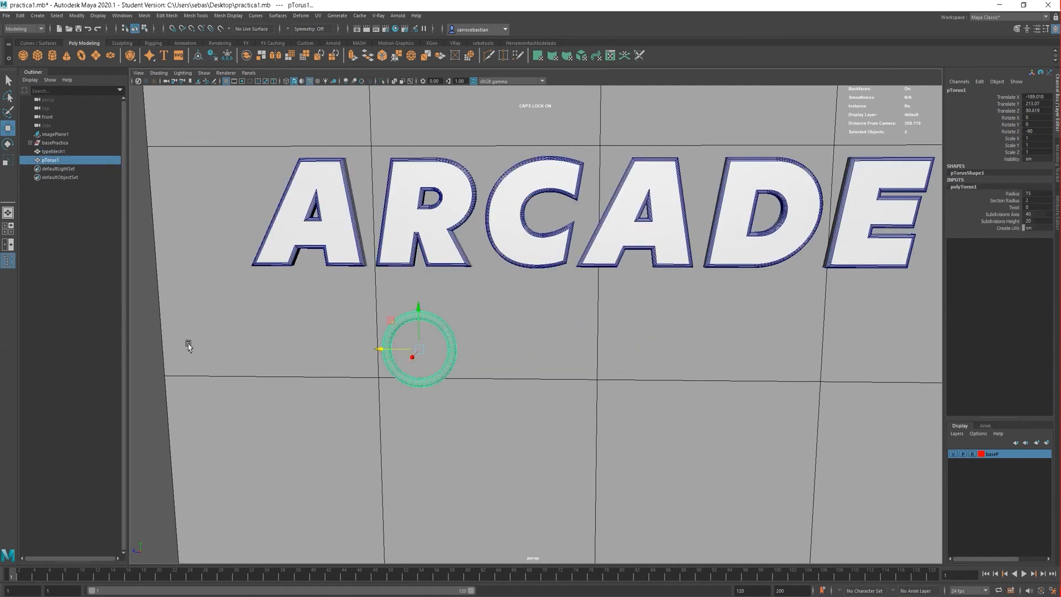
Create three instances of the torus with Duplicate Special, using a Z translation offset of -60.
{"action": "left_click", "coordinate": [20, 15]}
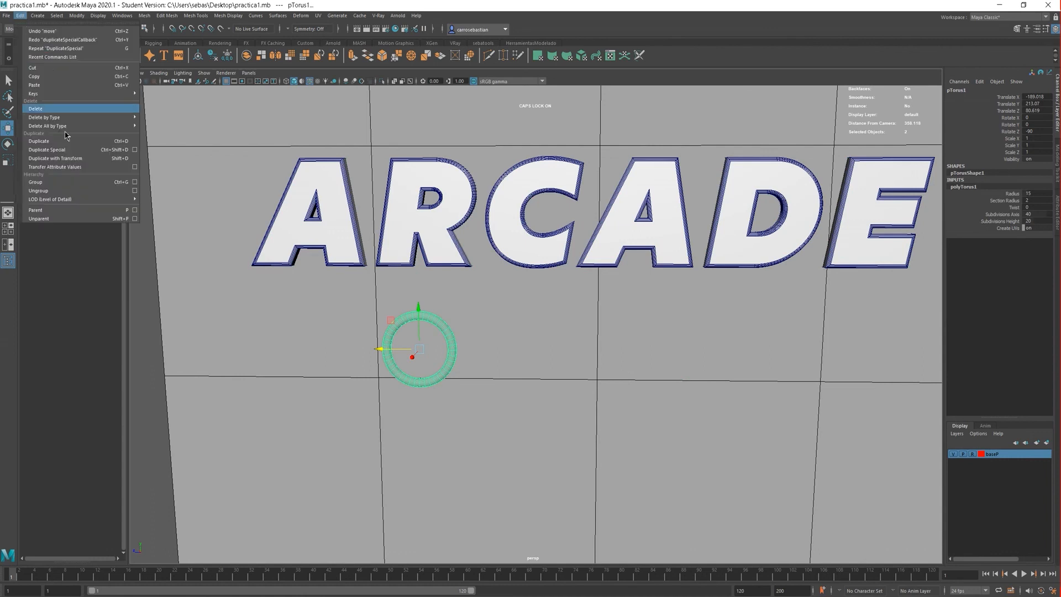
{"action": "left_click", "coordinate": [134, 149]}
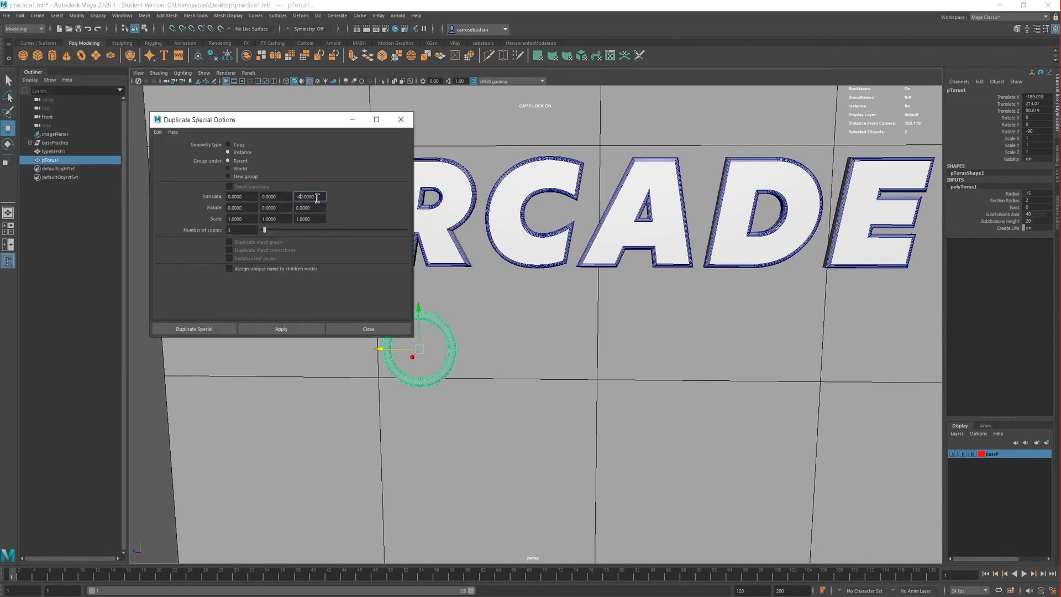
{"action": "left_click_drag", "start_coordinate": [317, 197], "coordinate": [294, 197]}
{"action": "left_click", "coordinate": [195, 328]}
{"action": "scroll", "coordinate": [282, 324], "scroll_direction": "down", "scroll_amount": 3}
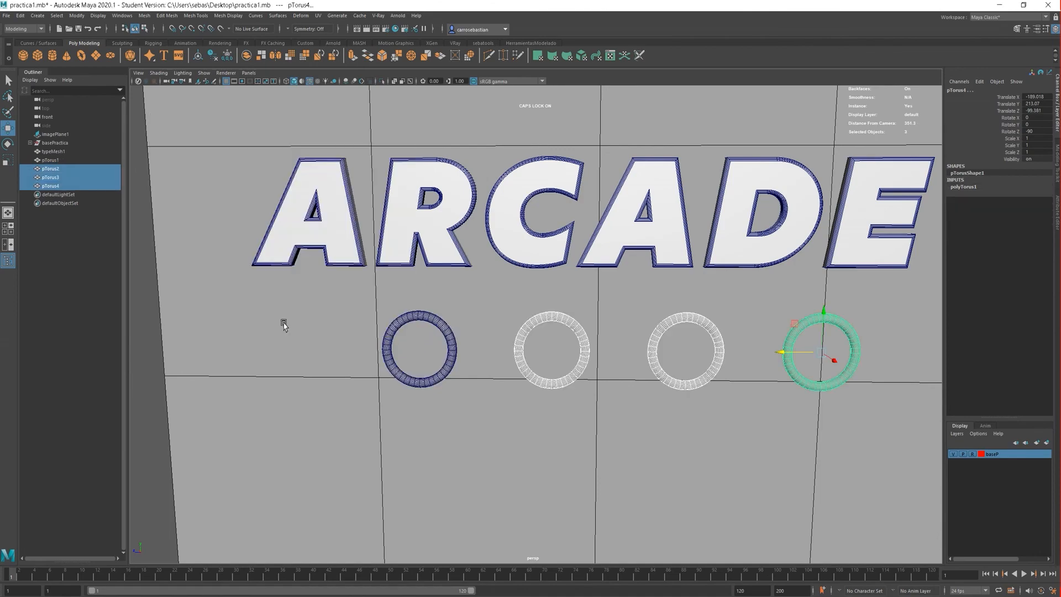
{"action": "scroll", "coordinate": [396, 332], "scroll_direction": "down", "scroll_amount": 2}
{"action": "left_click_drag", "start_coordinate": [596, 348], "coordinate": [524, 412], "text": "alt"}
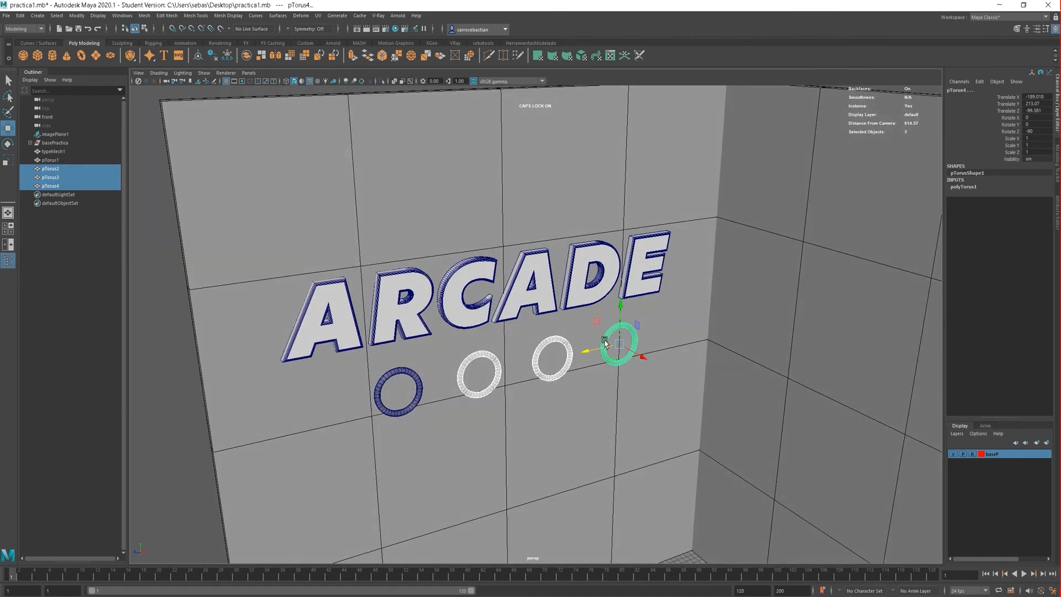
Examine the four rings below the ARCADE text one by one in the viewport and the Outliner.
{"action": "left_click", "coordinate": [605, 342]}
{"action": "left_click", "coordinate": [569, 346]}
{"action": "left_click", "coordinate": [495, 358]}
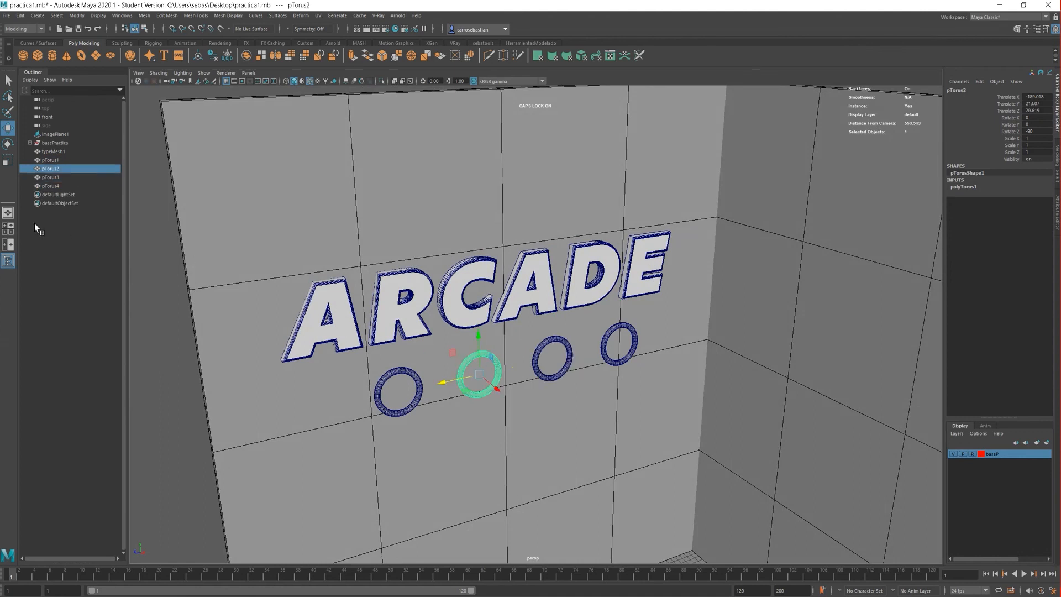
{"action": "left_click", "coordinate": [55, 179]}
{"action": "left_click", "coordinate": [56, 185]}
{"action": "left_click", "coordinate": [55, 176]}
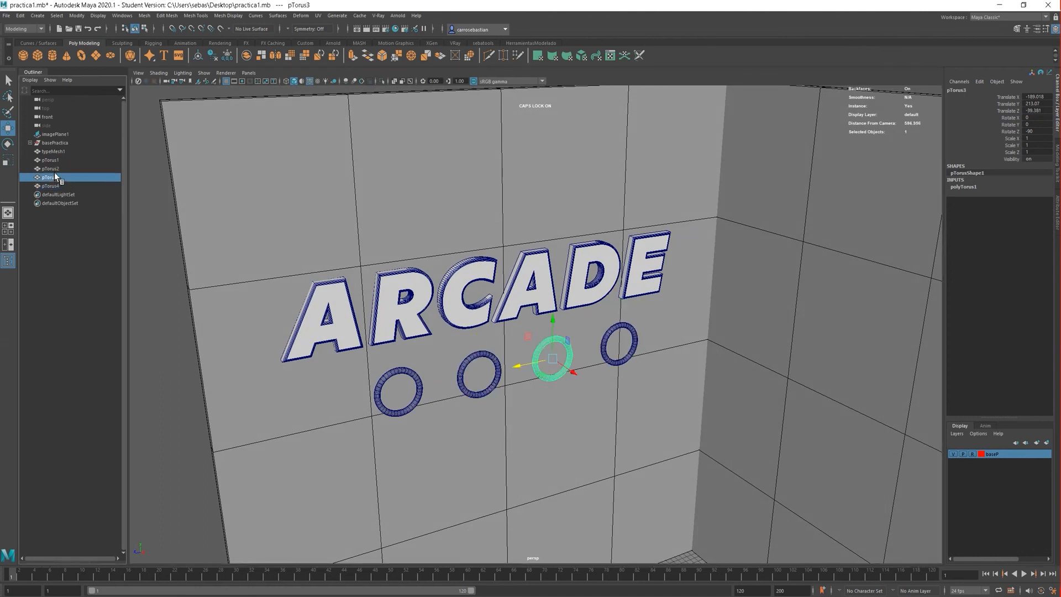
{"action": "left_click", "coordinate": [54, 168]}
{"action": "left_click", "coordinate": [415, 375]}
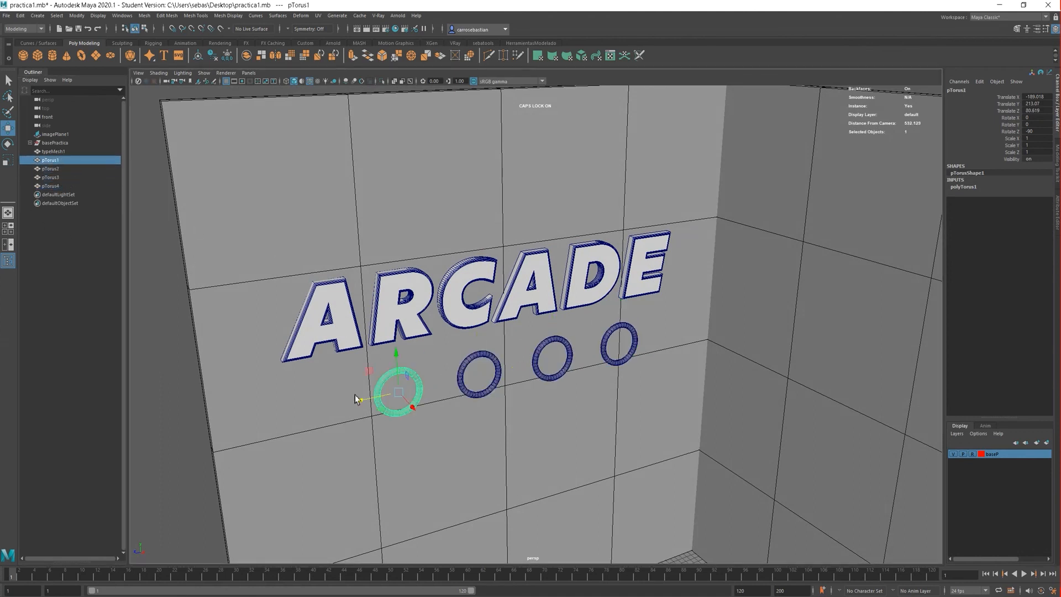
Try scaling the original torus to test how its instances respond, and undo the scaling.
{"action": "right_click_drag", "start_coordinate": [355, 396], "coordinate": [381, 404], "text": "alt"}
{"action": "middle_click_drag", "start_coordinate": [399, 367], "coordinate": [452, 338], "text": "alt"}
{"action": "key", "text": "r"}
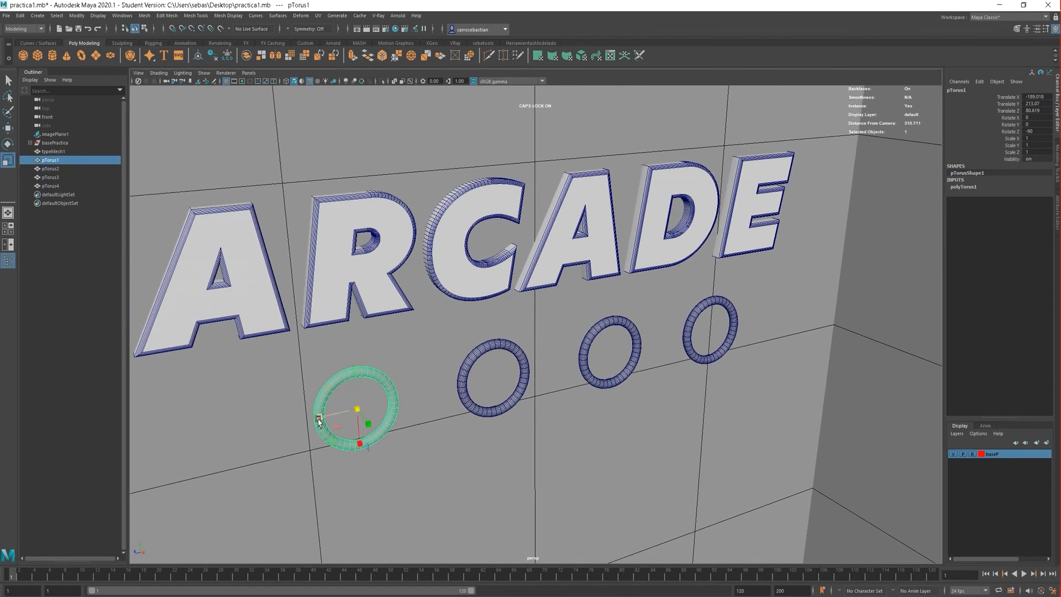
{"action": "left_click_drag", "start_coordinate": [318, 418], "coordinate": [318, 419]}
{"action": "key", "text": "ctrl+z"}
{"action": "left_click", "coordinate": [428, 377]}
{"action": "left_click", "coordinate": [387, 386]}
{"action": "left_click_drag", "start_coordinate": [470, 331], "coordinate": [405, 372], "text": "alt"}
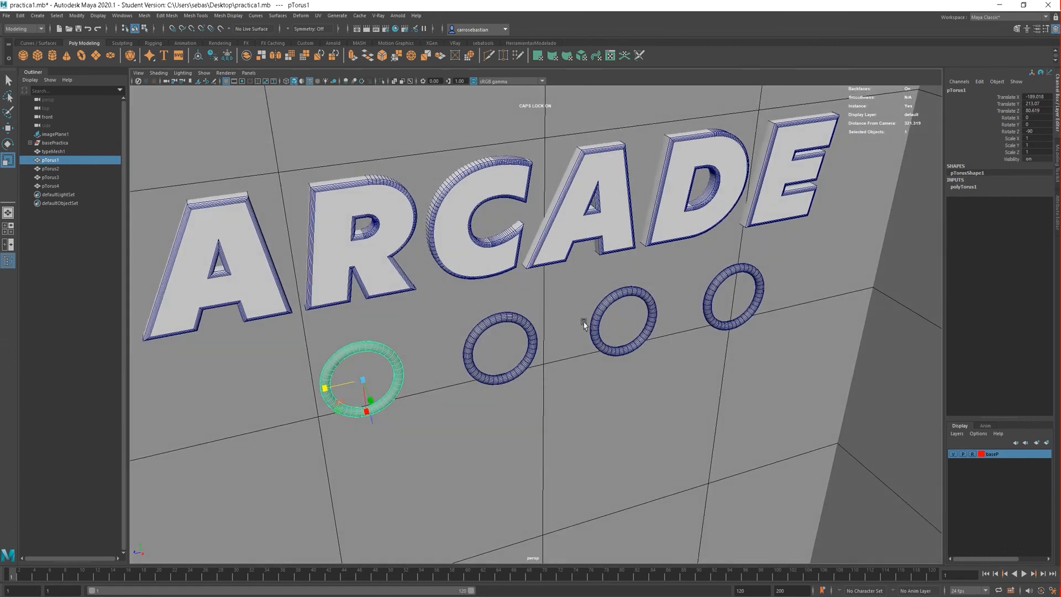
Select all four rings below the ARCADE text and group them.
{"action": "key", "text": "q"}
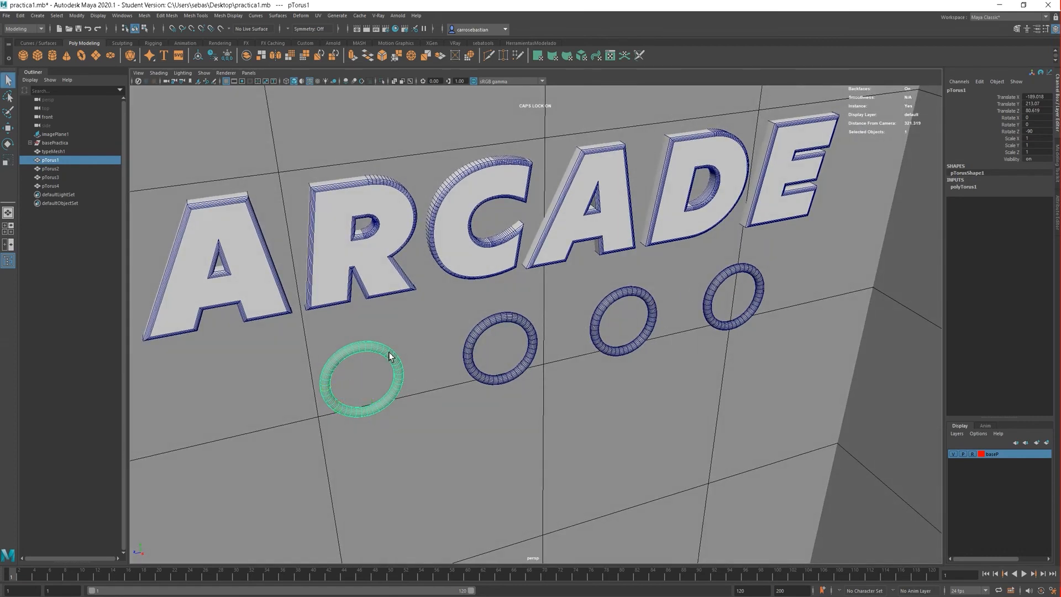
{"action": "left_click", "coordinate": [473, 341], "text": "shift"}
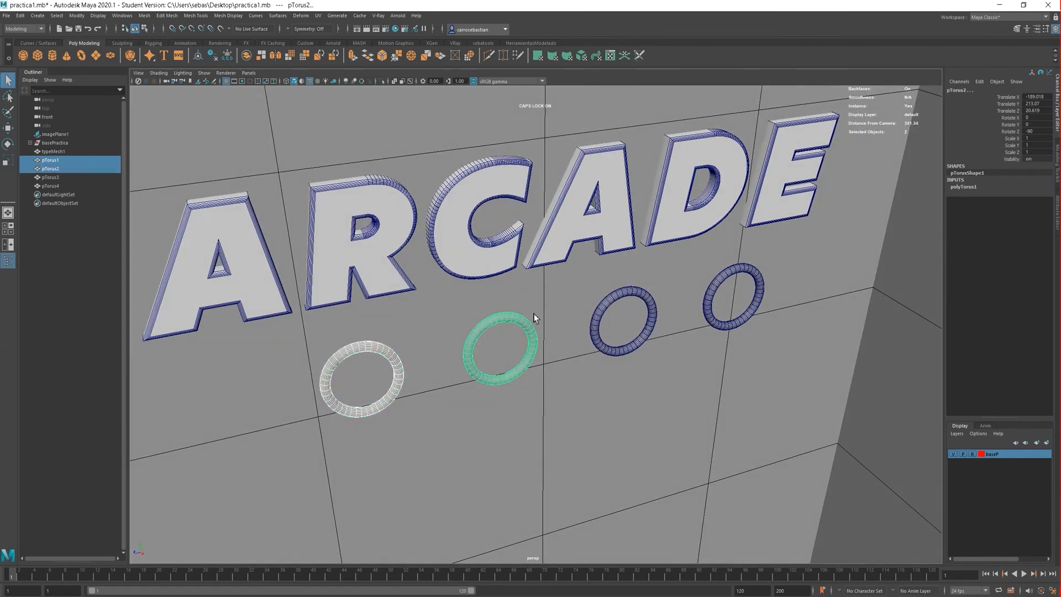
{"action": "left_click", "coordinate": [628, 293], "text": "shift"}
{"action": "left_click", "coordinate": [728, 277], "text": "shift"}
{"action": "left_click_drag", "start_coordinate": [438, 359], "coordinate": [565, 357], "text": "alt"}
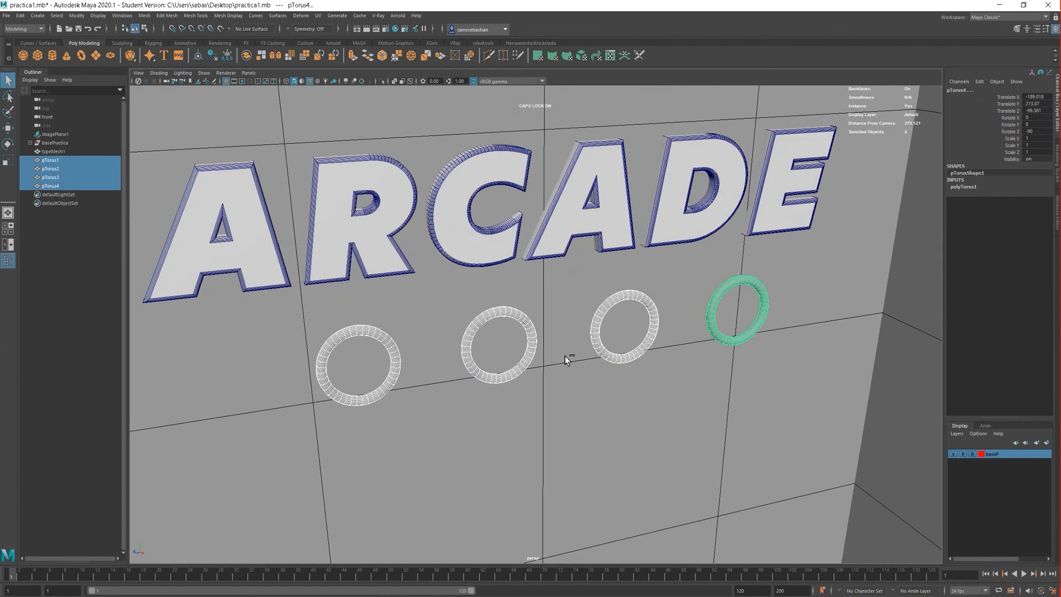
{"action": "key", "text": "ctrl+g"}
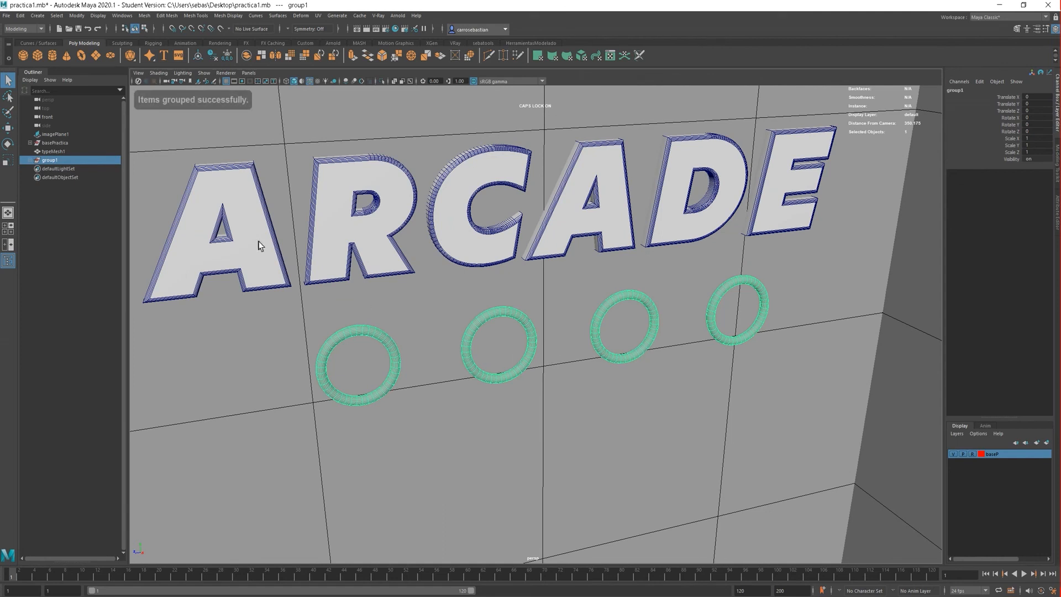
Rename the new group of rings as ANILLOSNEON.
{"action": "double_click", "coordinate": [54, 162]}
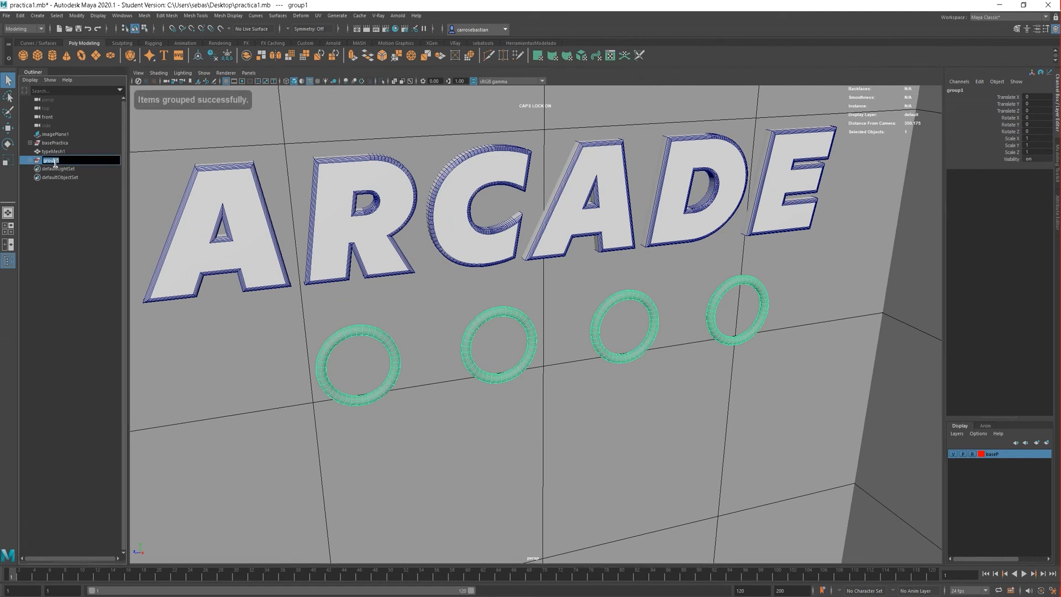
{"action": "type", "text": "ANILLOS"}
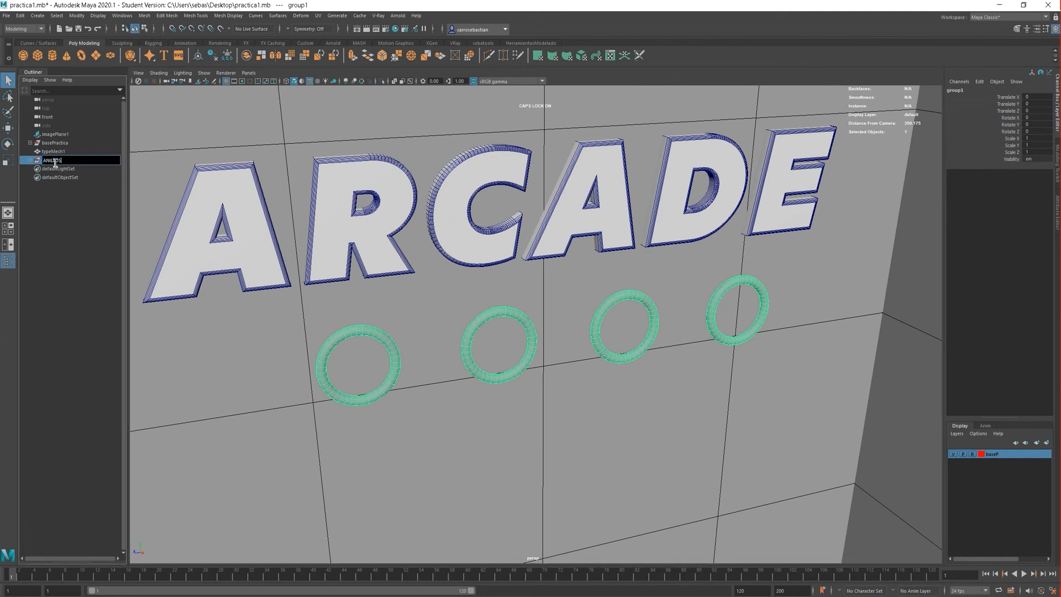
{"action": "type", "text": "NEON"}
{"action": "key", "text": "Return"}
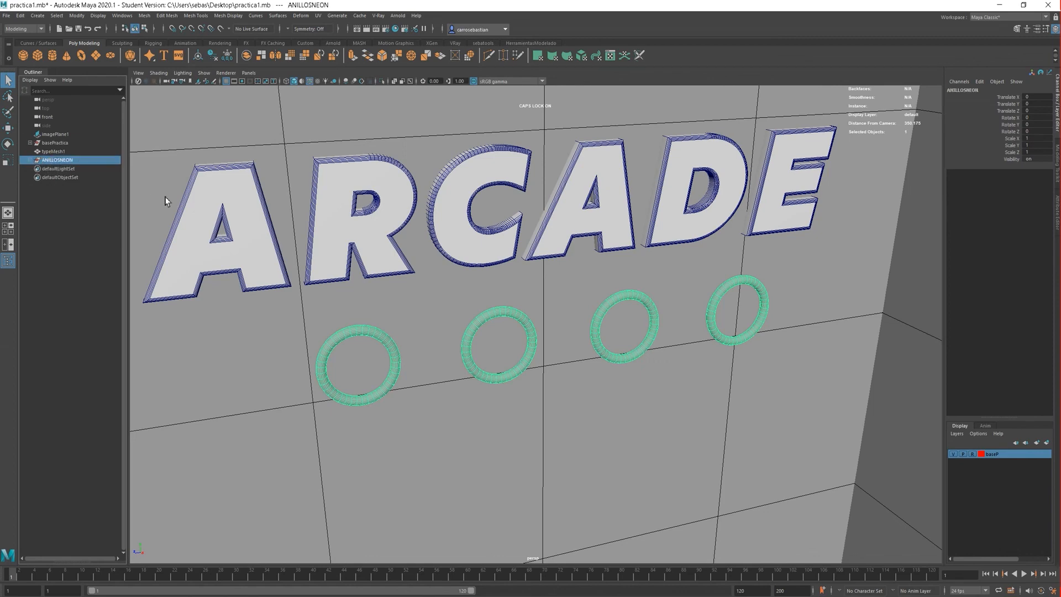
Move the ANILLOSNEON group along Z to a translation of about 9.136.
{"action": "scroll", "coordinate": [492, 350], "scroll_direction": "down", "scroll_amount": 3}
{"action": "left_click", "coordinate": [198, 305]}
{"action": "left_click", "coordinate": [74, 161]}
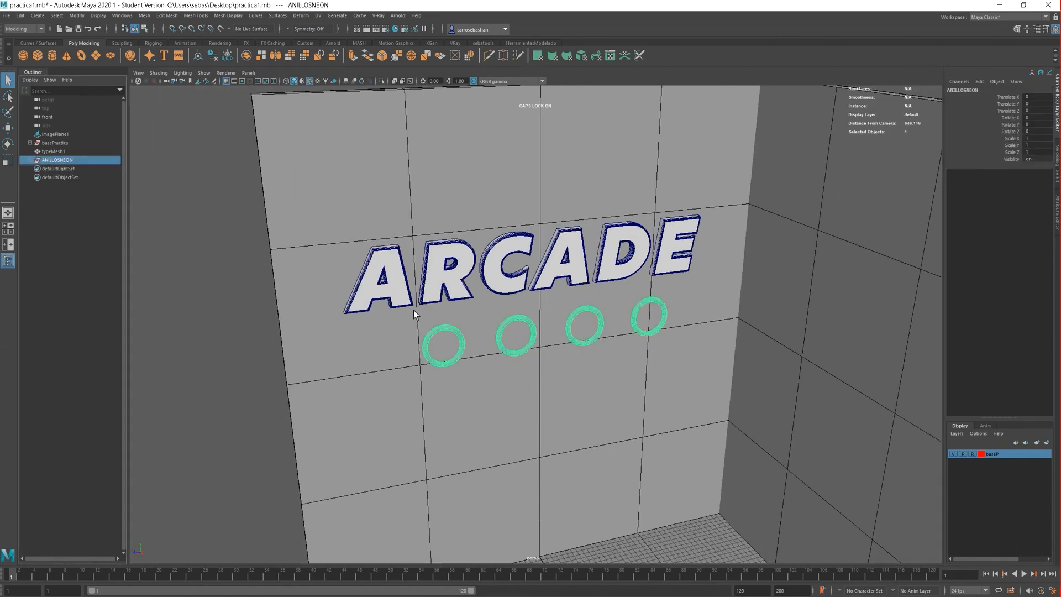
{"action": "scroll", "coordinate": [480, 338], "scroll_direction": "down", "scroll_amount": 3}
{"action": "key", "text": "w"}
{"action": "mouse_move", "coordinate": [553, 534]}
{"action": "left_mouse_down"}
{"action": "mouse_move", "coordinate": [532, 540]}
{"action": "mouse_move", "coordinate": [552, 531]}
{"action": "left_mouse_up"}
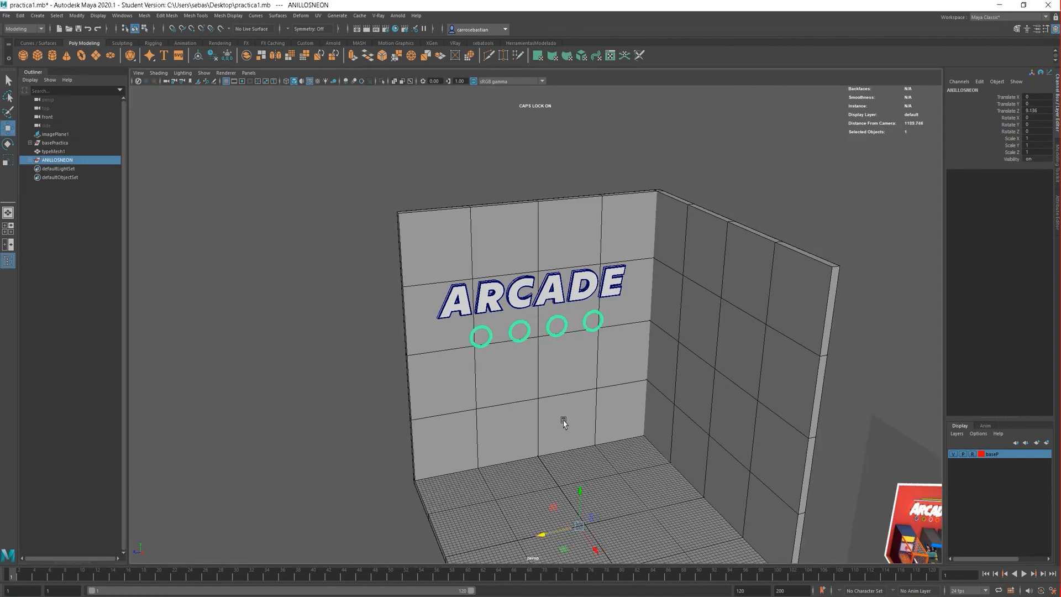
Check each ring inside the ANILLOSNEON group in the Outliner, and center the group's pivot on the row of rings.
{"action": "scroll", "coordinate": [628, 467], "scroll_direction": "down", "scroll_amount": 5}
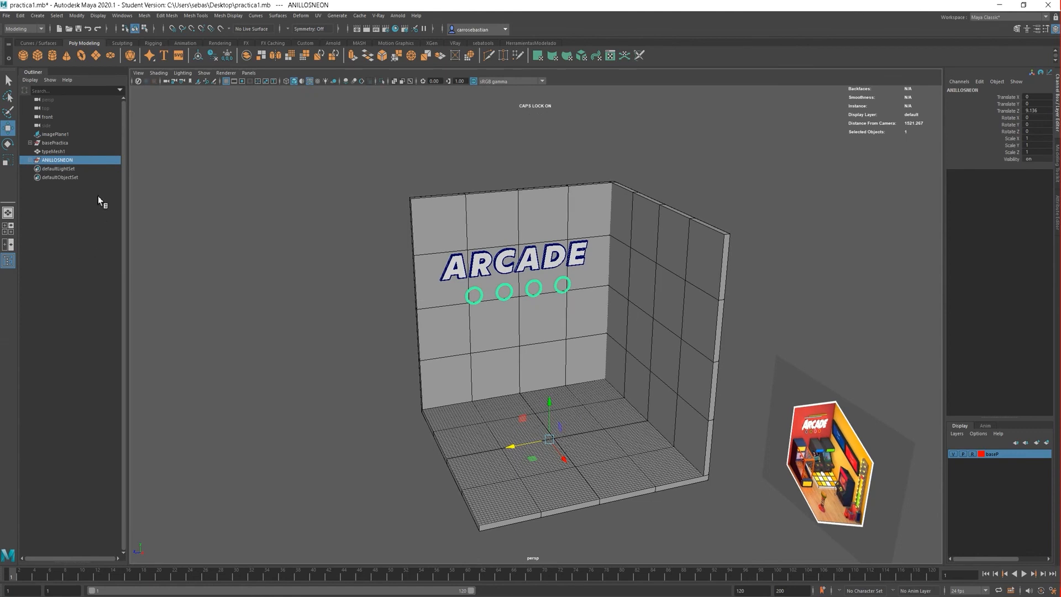
{"action": "left_click", "coordinate": [30, 160]}
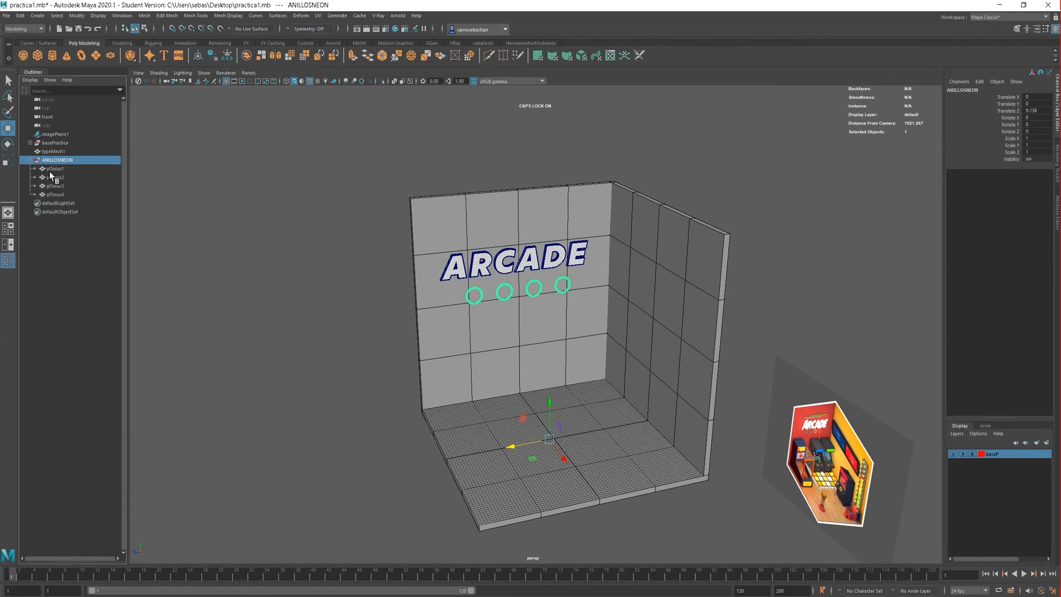
{"action": "left_click", "coordinate": [52, 169]}
{"action": "key", "text": "Down"}
{"action": "key", "text": "Down"}
{"action": "key", "text": "Down"}
{"action": "left_click", "coordinate": [46, 161]}
{"action": "scroll", "coordinate": [525, 221], "scroll_direction": "up", "scroll_amount": 5}
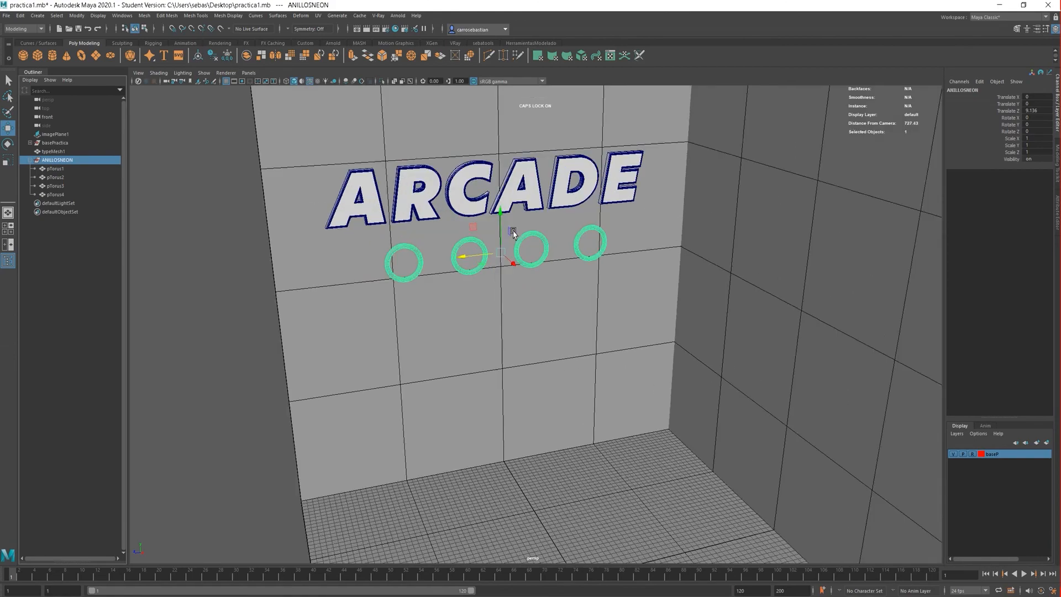
Reposition the ring group beneath the ARCADE text, at about 1.219 in X and 18.094 in Z.
{"action": "scroll", "coordinate": [512, 231], "scroll_direction": "up", "scroll_amount": 4}
{"action": "middle_click_drag", "start_coordinate": [538, 256], "coordinate": [608, 431], "text": "alt"}
{"action": "scroll", "coordinate": [609, 403], "scroll_direction": "down", "scroll_amount": 3}
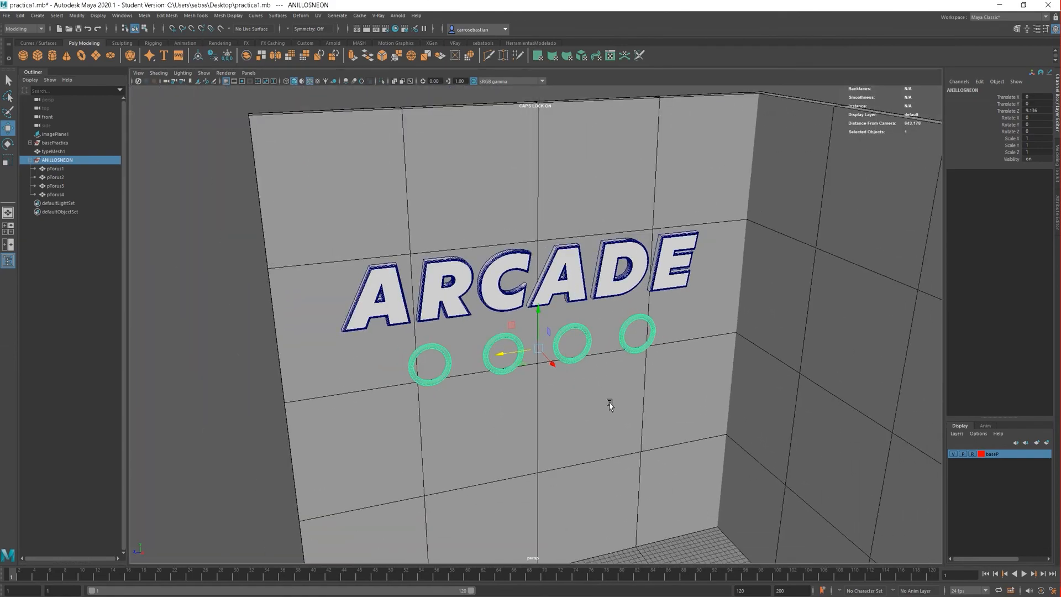
{"action": "mouse_move", "coordinate": [609, 402]}
{"action": "left_mouse_down", "text": "alt"}
{"action": "mouse_move", "coordinate": [609, 355]}
{"action": "mouse_move", "coordinate": [597, 416]}
{"action": "left_mouse_up", "text": "alt"}
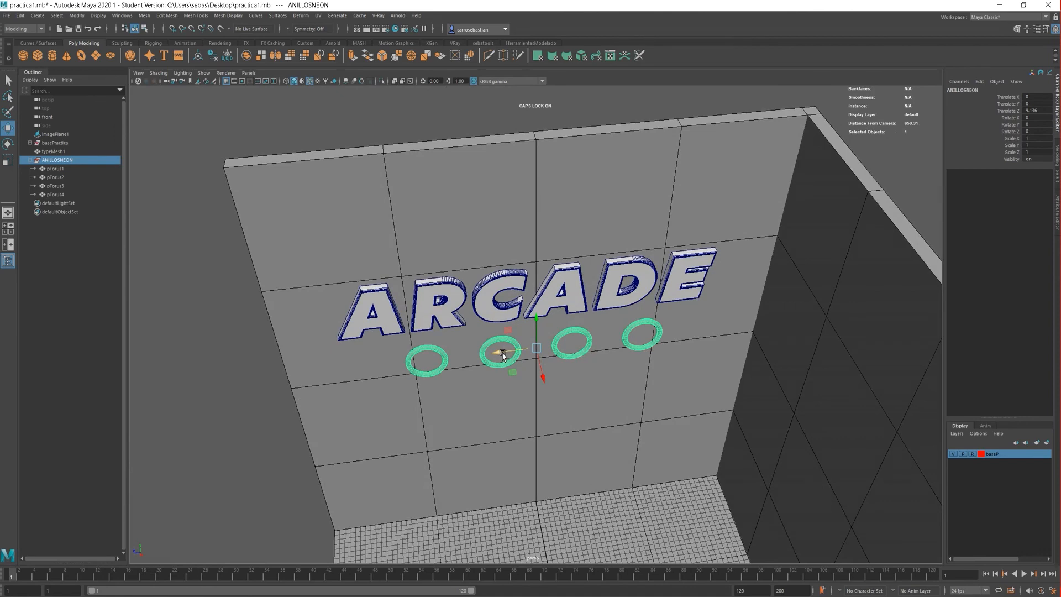
{"action": "left_click_drag", "start_coordinate": [502, 355], "coordinate": [488, 353]}
{"action": "left_click_drag", "start_coordinate": [490, 396], "coordinate": [580, 385], "text": "alt"}
{"action": "scroll", "coordinate": [571, 389], "scroll_direction": "up", "scroll_amount": 4}
{"action": "scroll", "coordinate": [567, 390], "scroll_direction": "down", "scroll_amount": 4}
{"action": "left_click_drag", "start_coordinate": [644, 429], "coordinate": [575, 405], "text": "alt"}
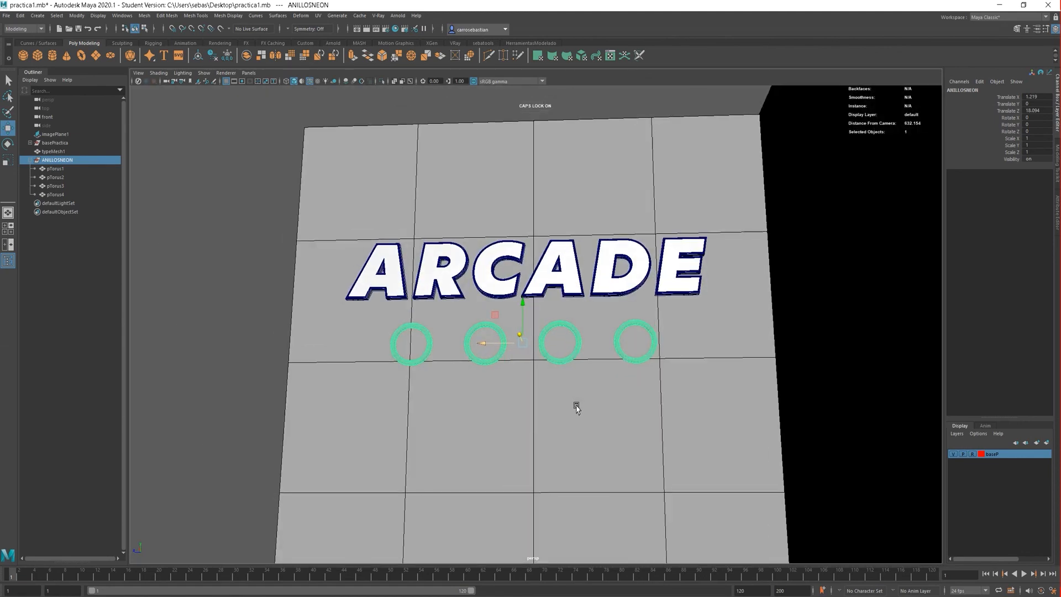
Examine the reference image for the details around the ARCADE sign and the rest of the room, comparing it with the model.
{"action": "scroll", "coordinate": [580, 411], "scroll_direction": "down", "scroll_amount": 4}
{"action": "left_click_drag", "start_coordinate": [540, 336], "coordinate": [496, 325], "text": "alt"}
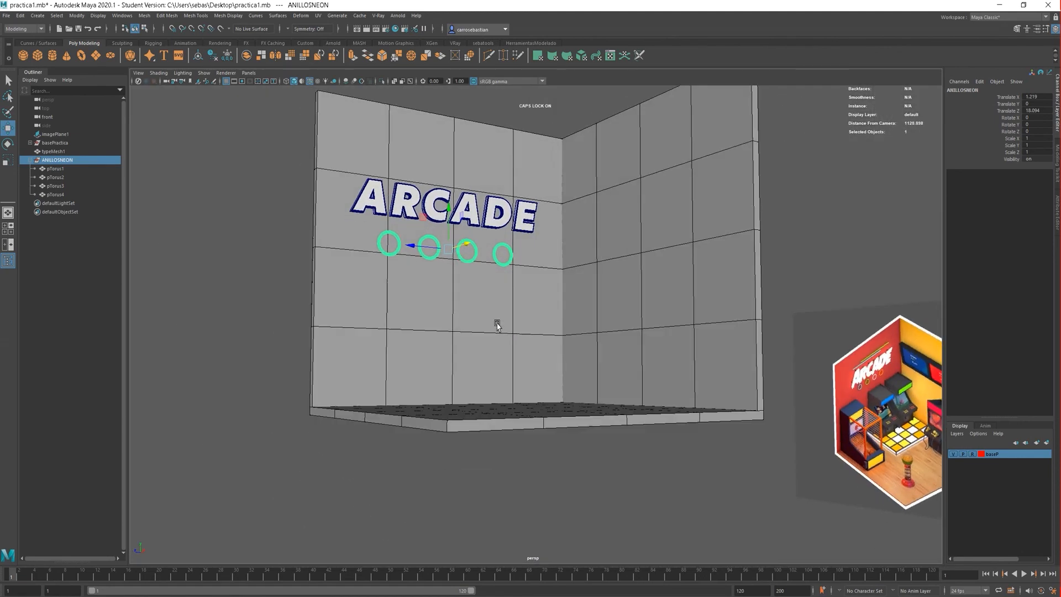
{"action": "right_click_drag", "start_coordinate": [853, 380], "coordinate": [914, 382], "text": "alt"}
{"action": "middle_click_drag", "start_coordinate": [914, 381], "coordinate": [453, 321], "text": "alt"}
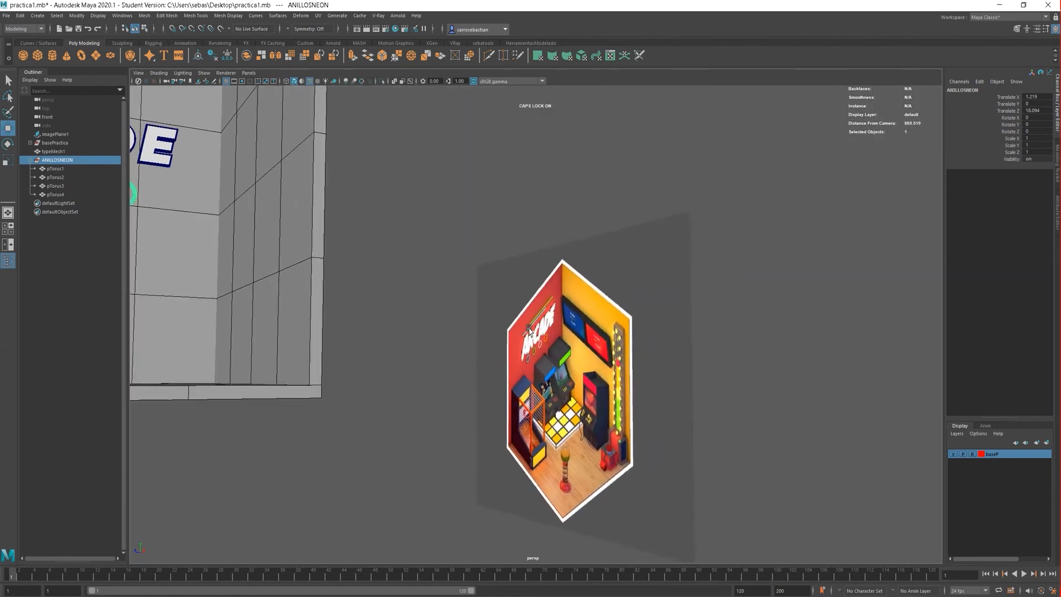
{"action": "left_click_drag", "start_coordinate": [487, 324], "coordinate": [555, 337], "text": "alt"}
{"action": "right_click_drag", "start_coordinate": [555, 337], "coordinate": [637, 355], "text": "alt"}
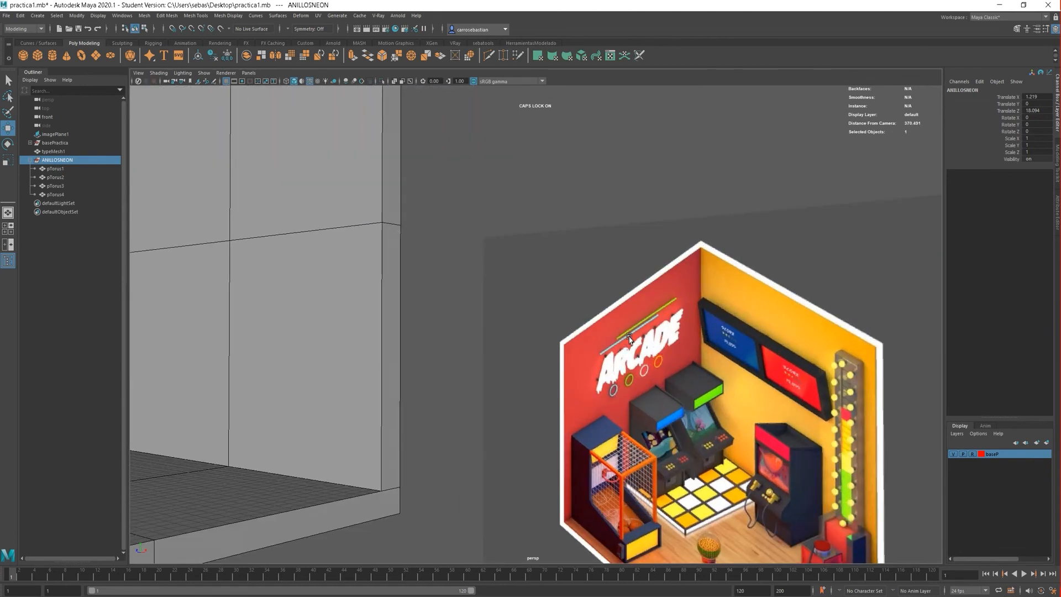
{"action": "scroll", "coordinate": [655, 355], "scroll_direction": "down", "scroll_amount": 10}
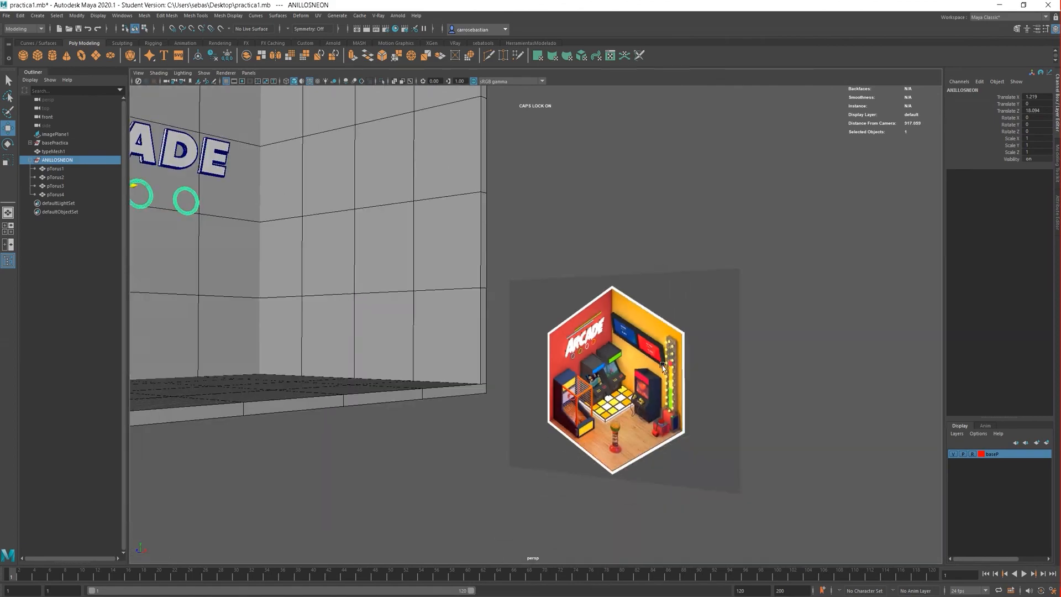
{"action": "middle_click_drag", "start_coordinate": [570, 307], "coordinate": [684, 402], "text": "alt"}
{"action": "left_click_drag", "start_coordinate": [685, 404], "coordinate": [695, 438], "text": "alt"}
{"action": "middle_click_drag", "start_coordinate": [734, 454], "coordinate": [668, 360], "text": "alt"}
{"action": "mouse_move", "coordinate": [636, 348]}
{"action": "left_mouse_down", "text": "alt"}
{"action": "mouse_move", "coordinate": [678, 370]}
{"action": "mouse_move", "coordinate": [637, 350]}
{"action": "left_mouse_up", "text": "alt"}
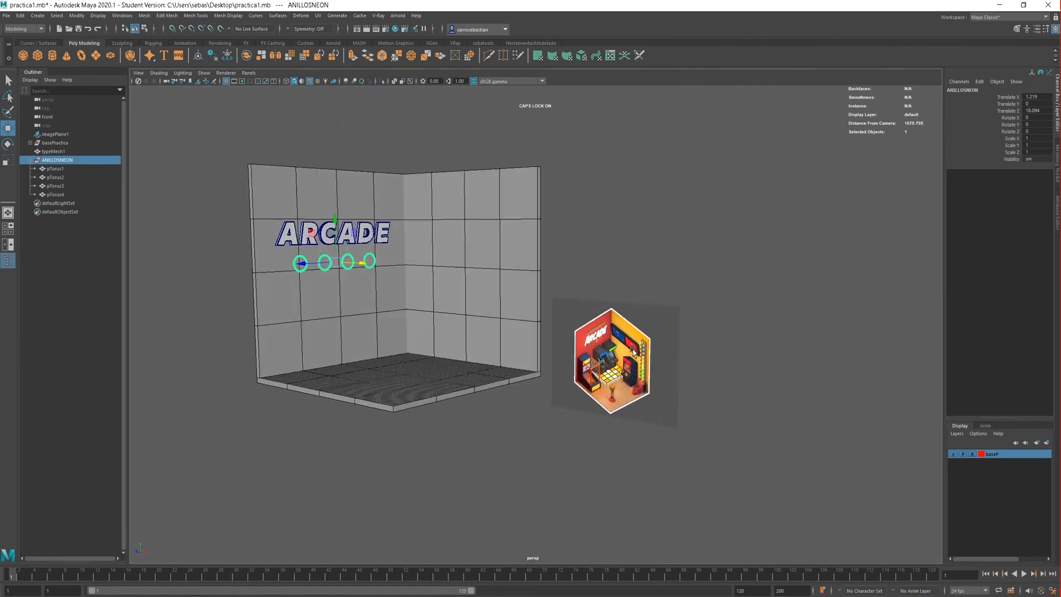
{"action": "scroll", "coordinate": [637, 350], "scroll_direction": "up", "scroll_amount": 10}
{"action": "middle_click_drag", "start_coordinate": [769, 403], "coordinate": [571, 345], "text": "alt"}
{"action": "mouse_move", "coordinate": [571, 346]}
{"action": "left_mouse_down", "text": "alt"}
{"action": "mouse_move", "coordinate": [544, 353]}
{"action": "mouse_move", "coordinate": [586, 358]}
{"action": "mouse_move", "coordinate": [572, 361]}
{"action": "left_mouse_up", "text": "alt"}
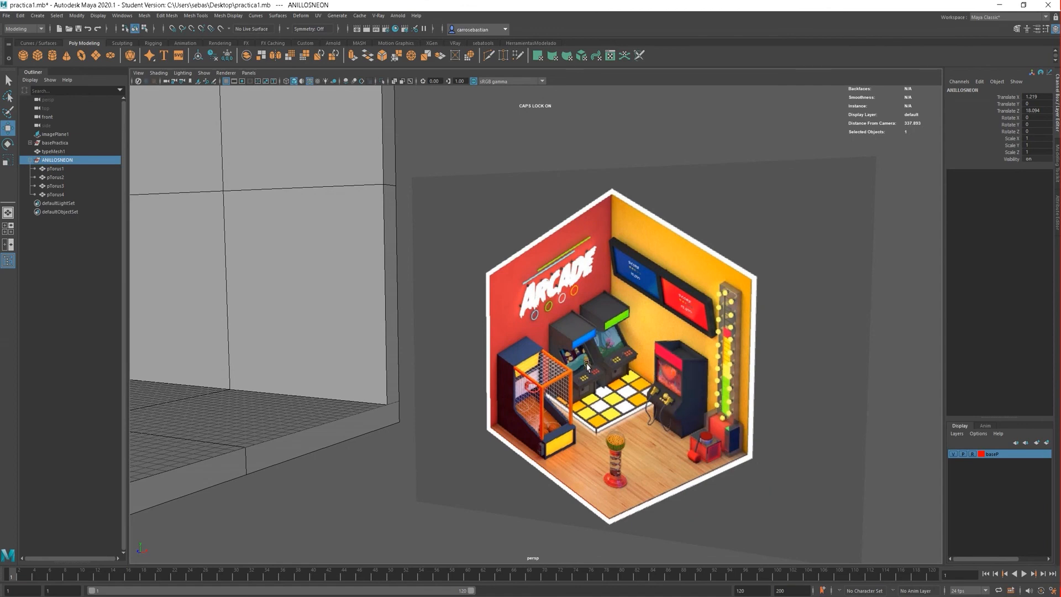
{"action": "scroll", "coordinate": [665, 408], "scroll_direction": "down", "scroll_amount": 3}
{"action": "scroll", "coordinate": [662, 407], "scroll_direction": "up", "scroll_amount": 3}
{"action": "scroll", "coordinate": [662, 408], "scroll_direction": "down", "scroll_amount": 6}
{"action": "middle_click_drag", "start_coordinate": [553, 300], "coordinate": [652, 373], "text": "alt"}
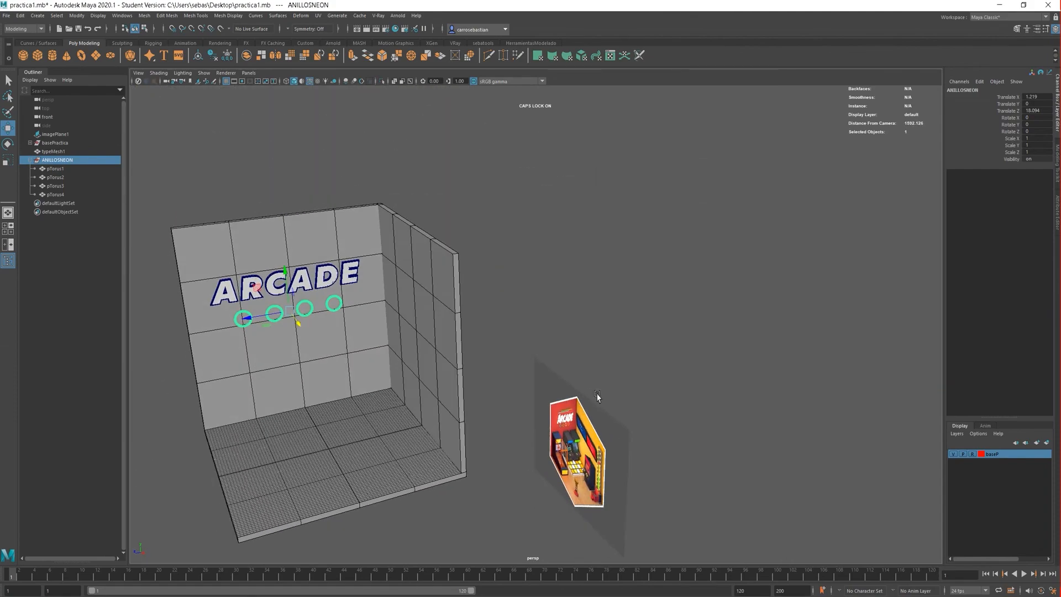